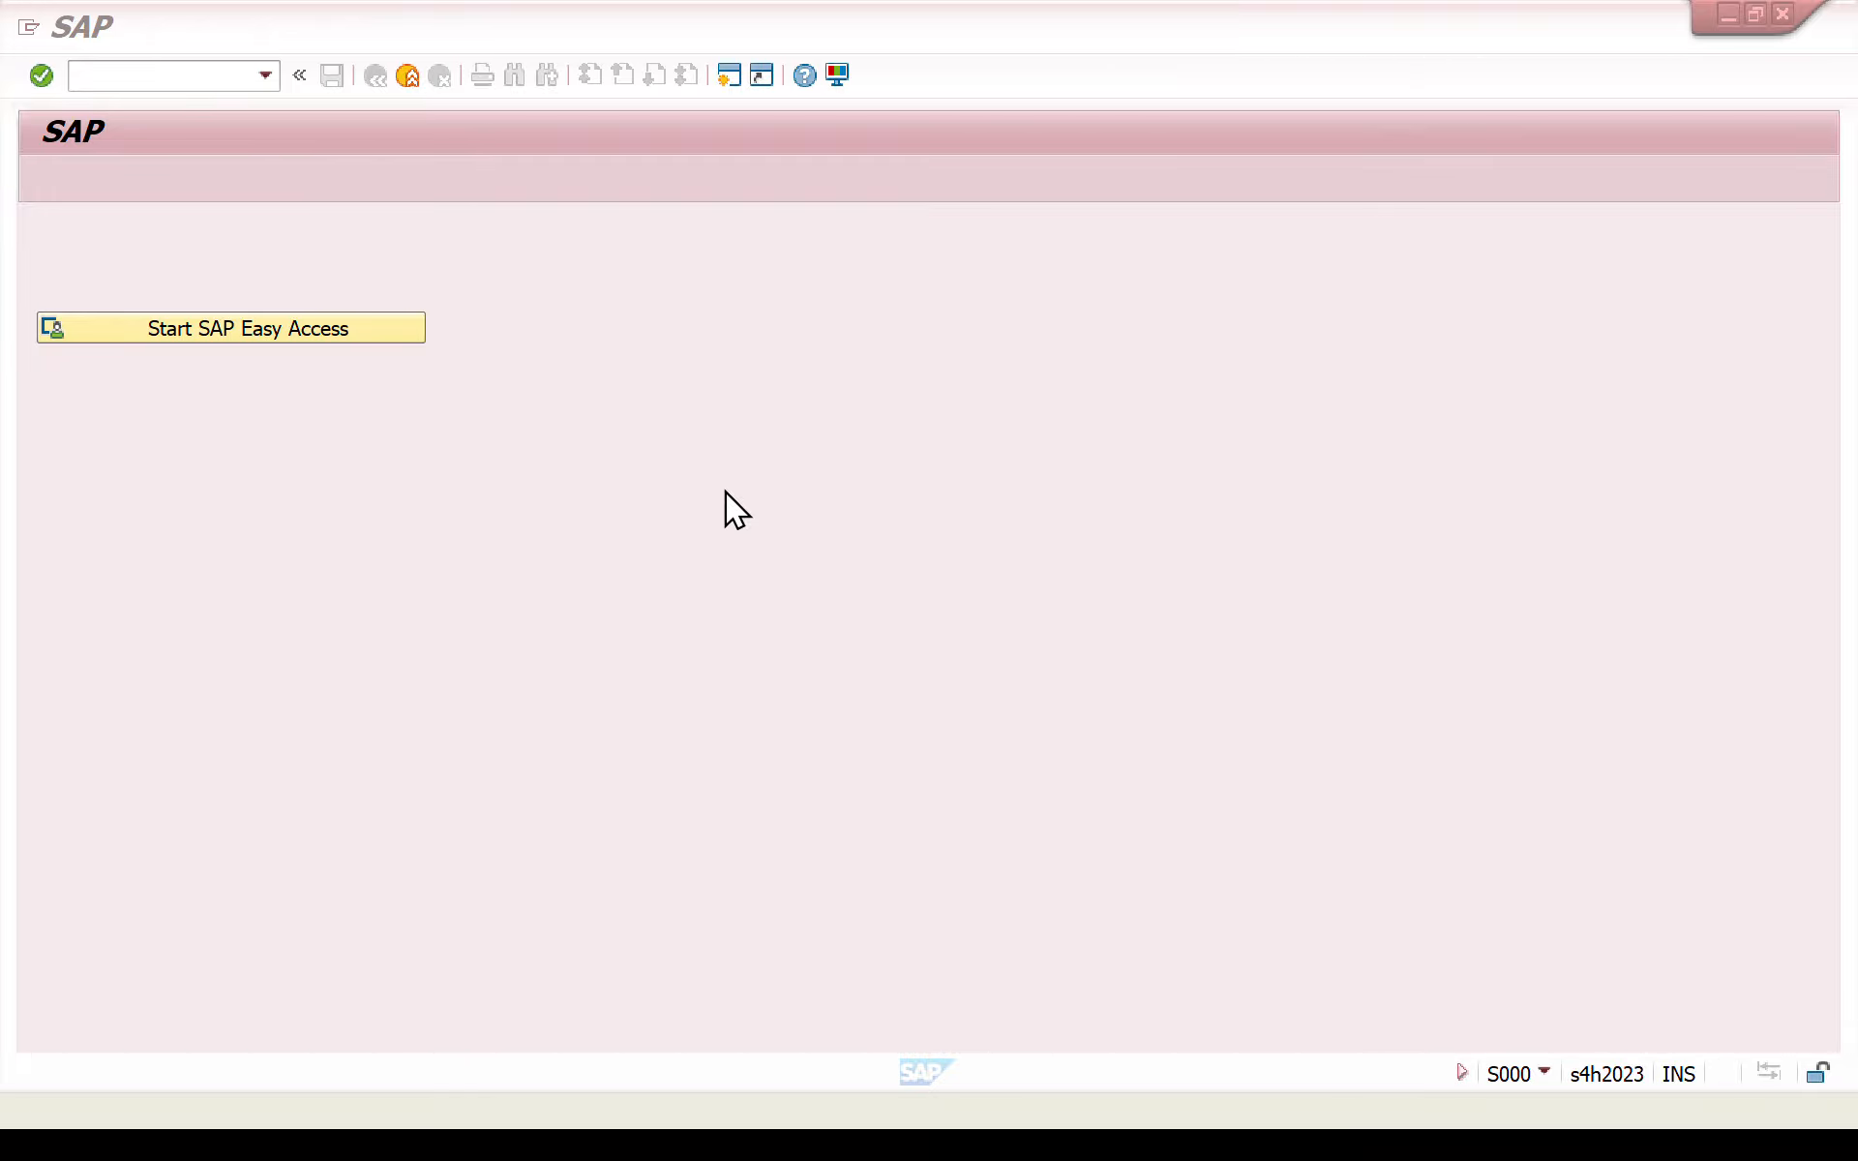
# - Open the SAP Customizing Implementation Guide with the transaction /nsimg
pyautogui.click(156, 76)
pyautogui.write('/')
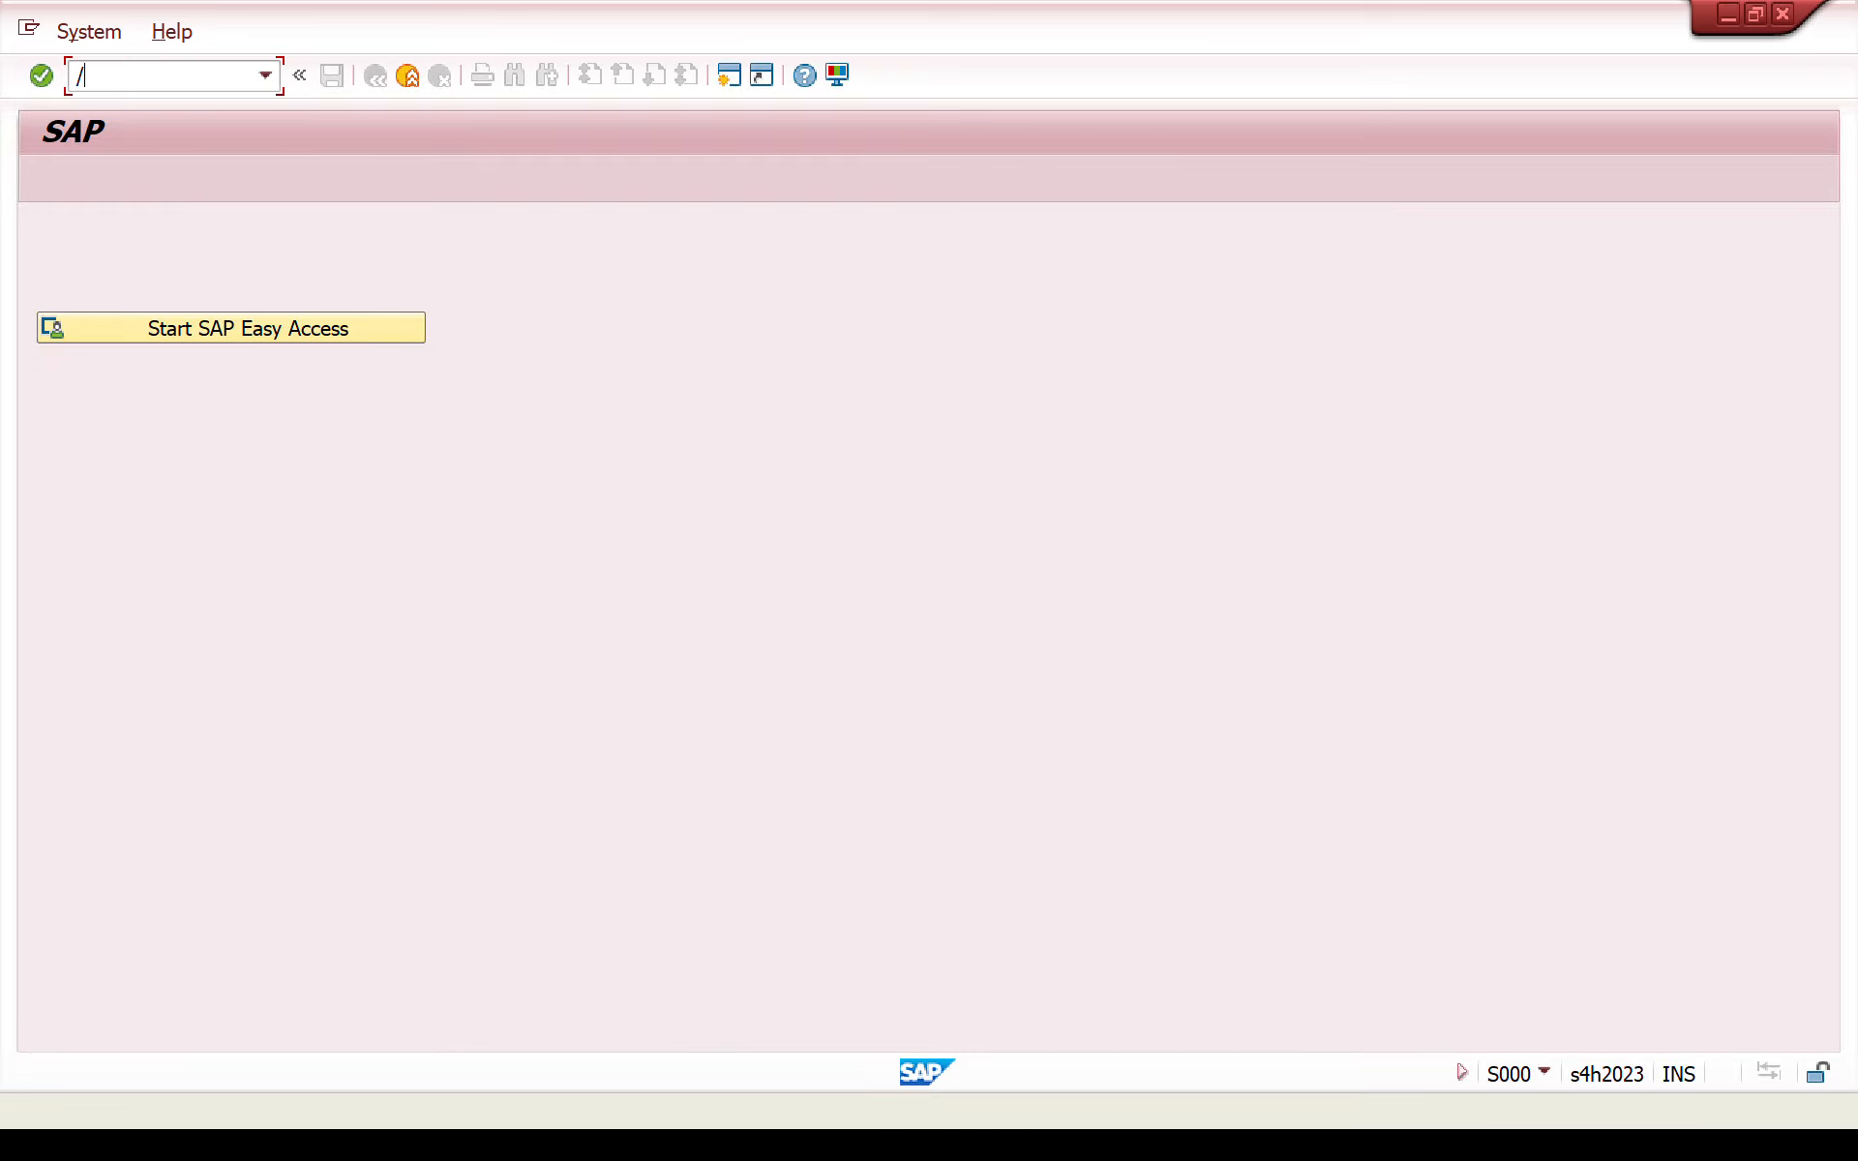
pyautogui.write('nsimg')
pyautogui.press('Return')
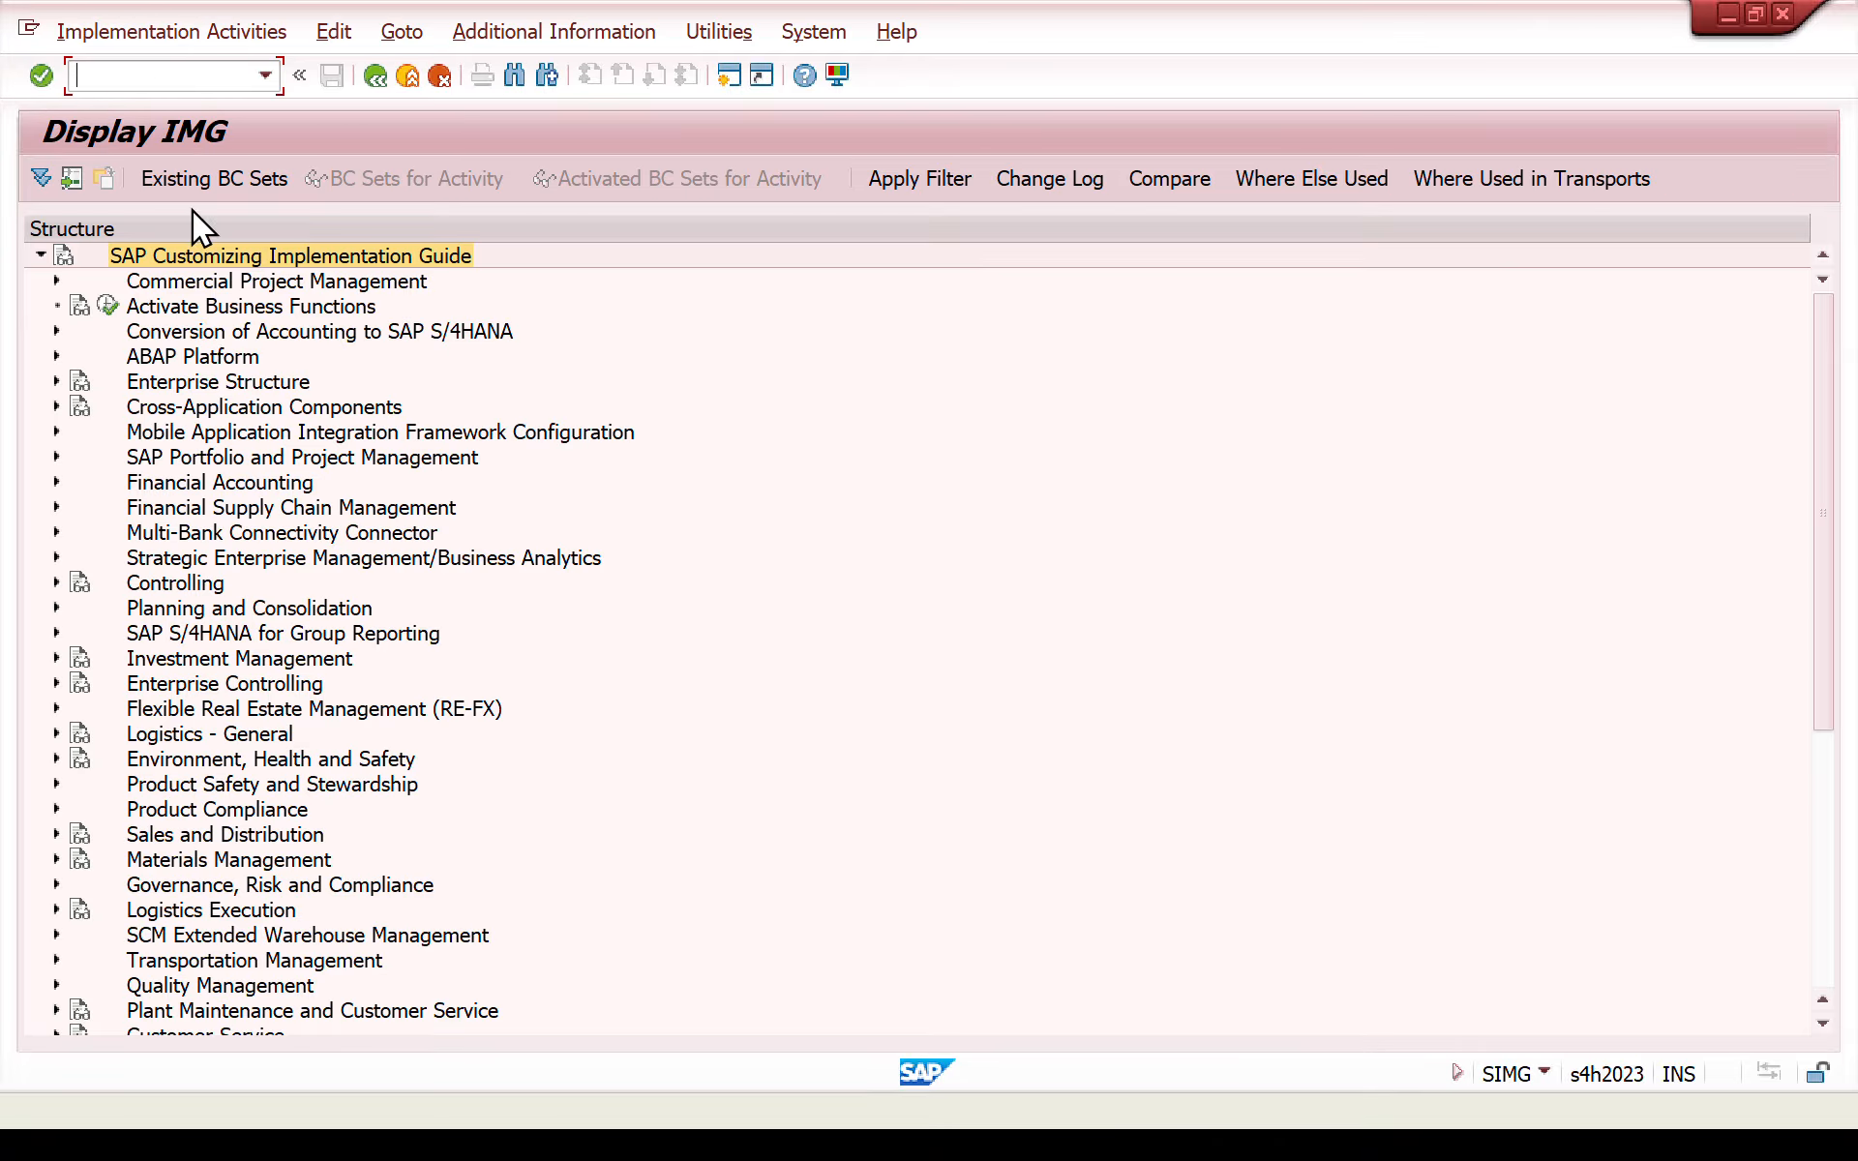
# - Open Define BP Roles under Cross-Application Components, SAP Business Partner, Business Partner, Basic Settings, Business Partner Roles
pyautogui.click(55, 408)
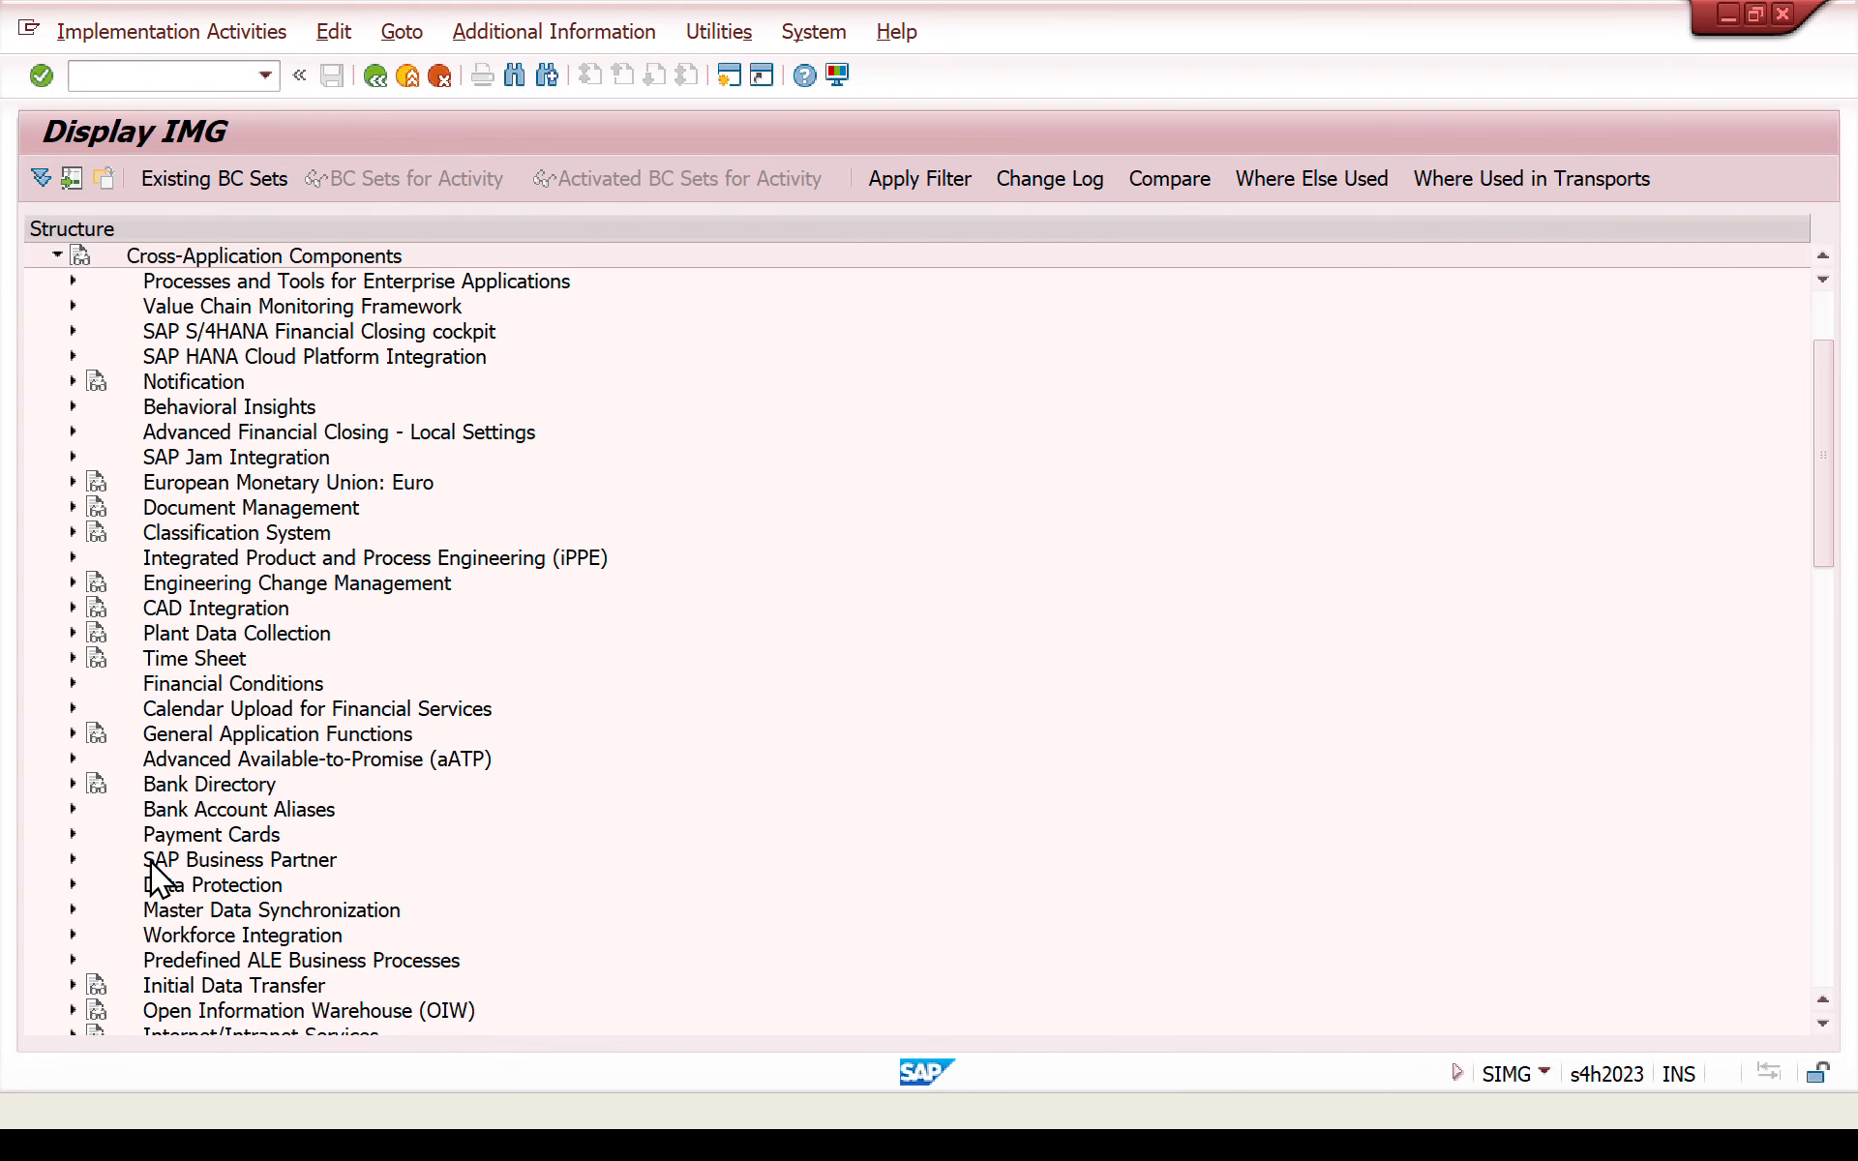
pyautogui.click(72, 860)
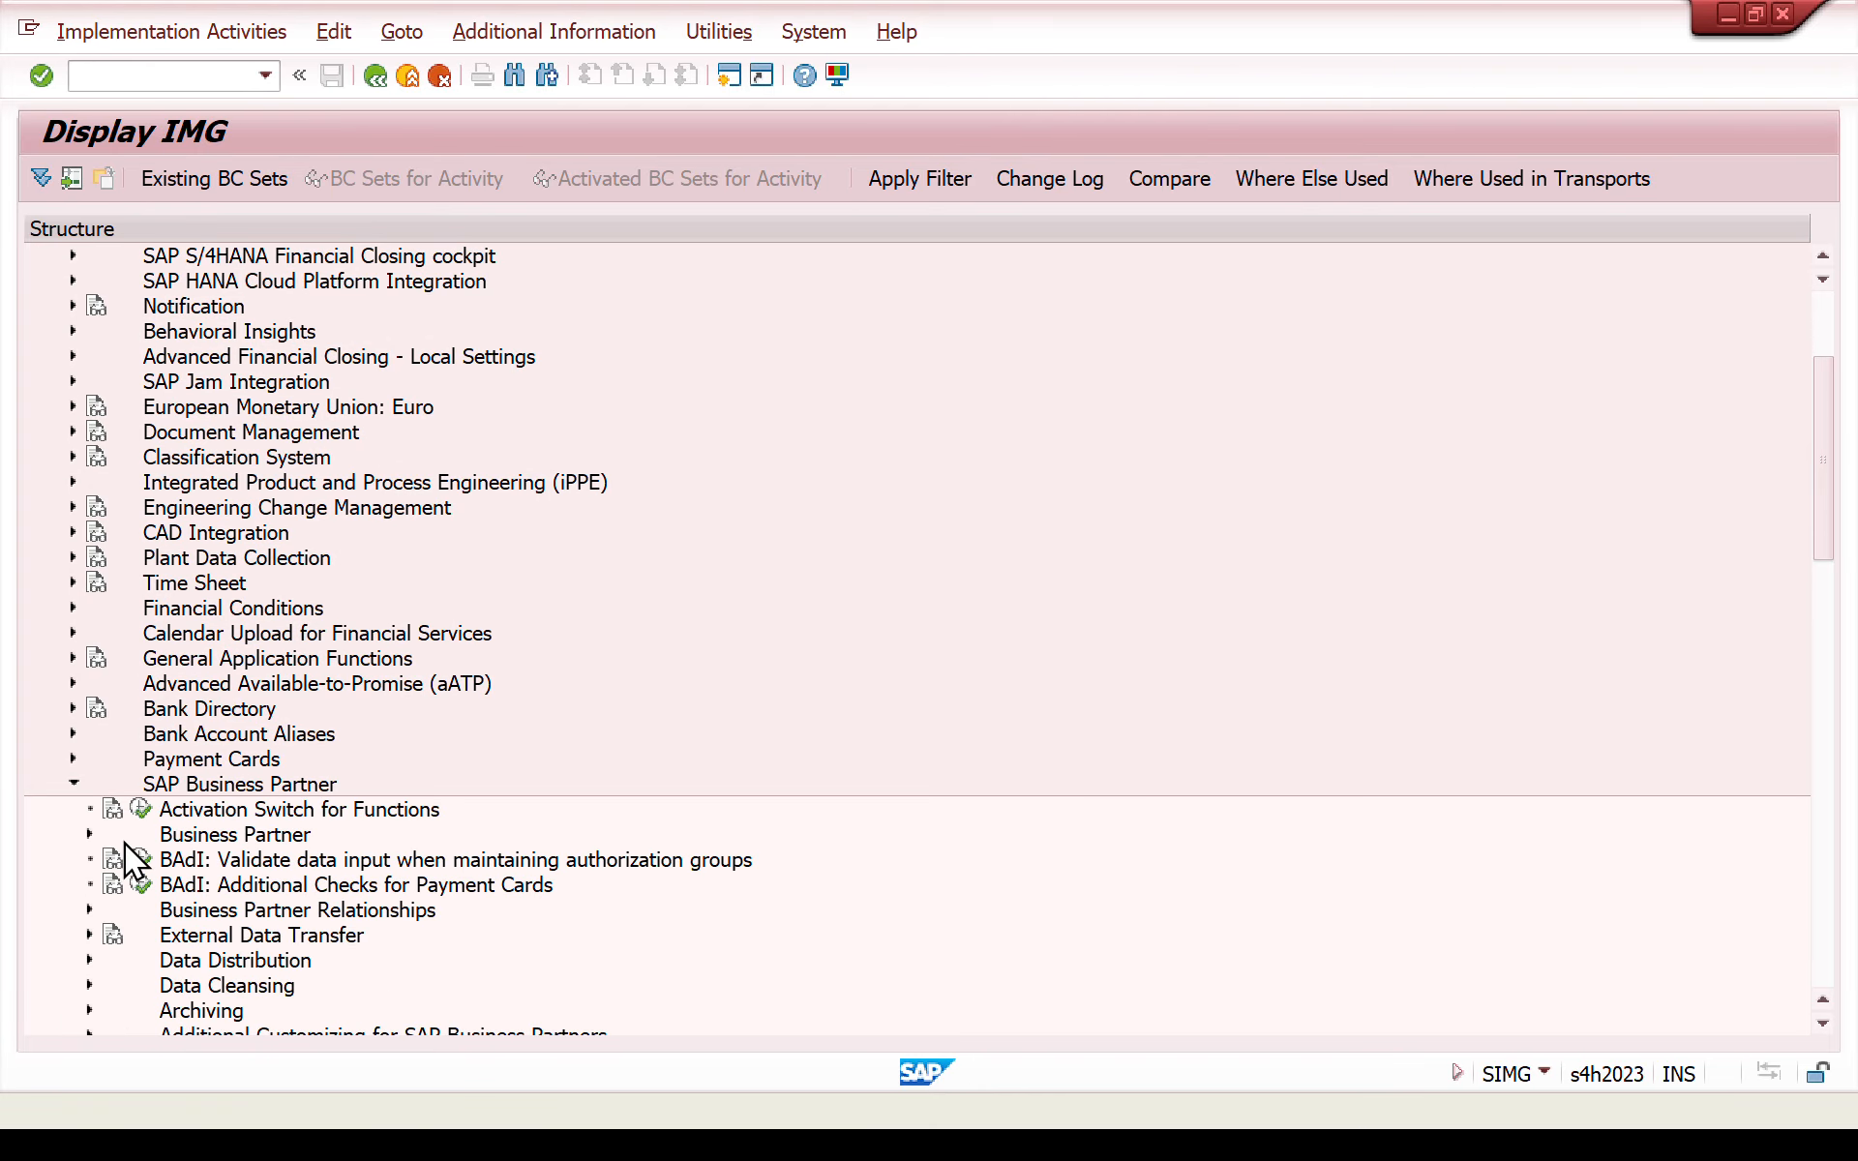
pyautogui.click(89, 836)
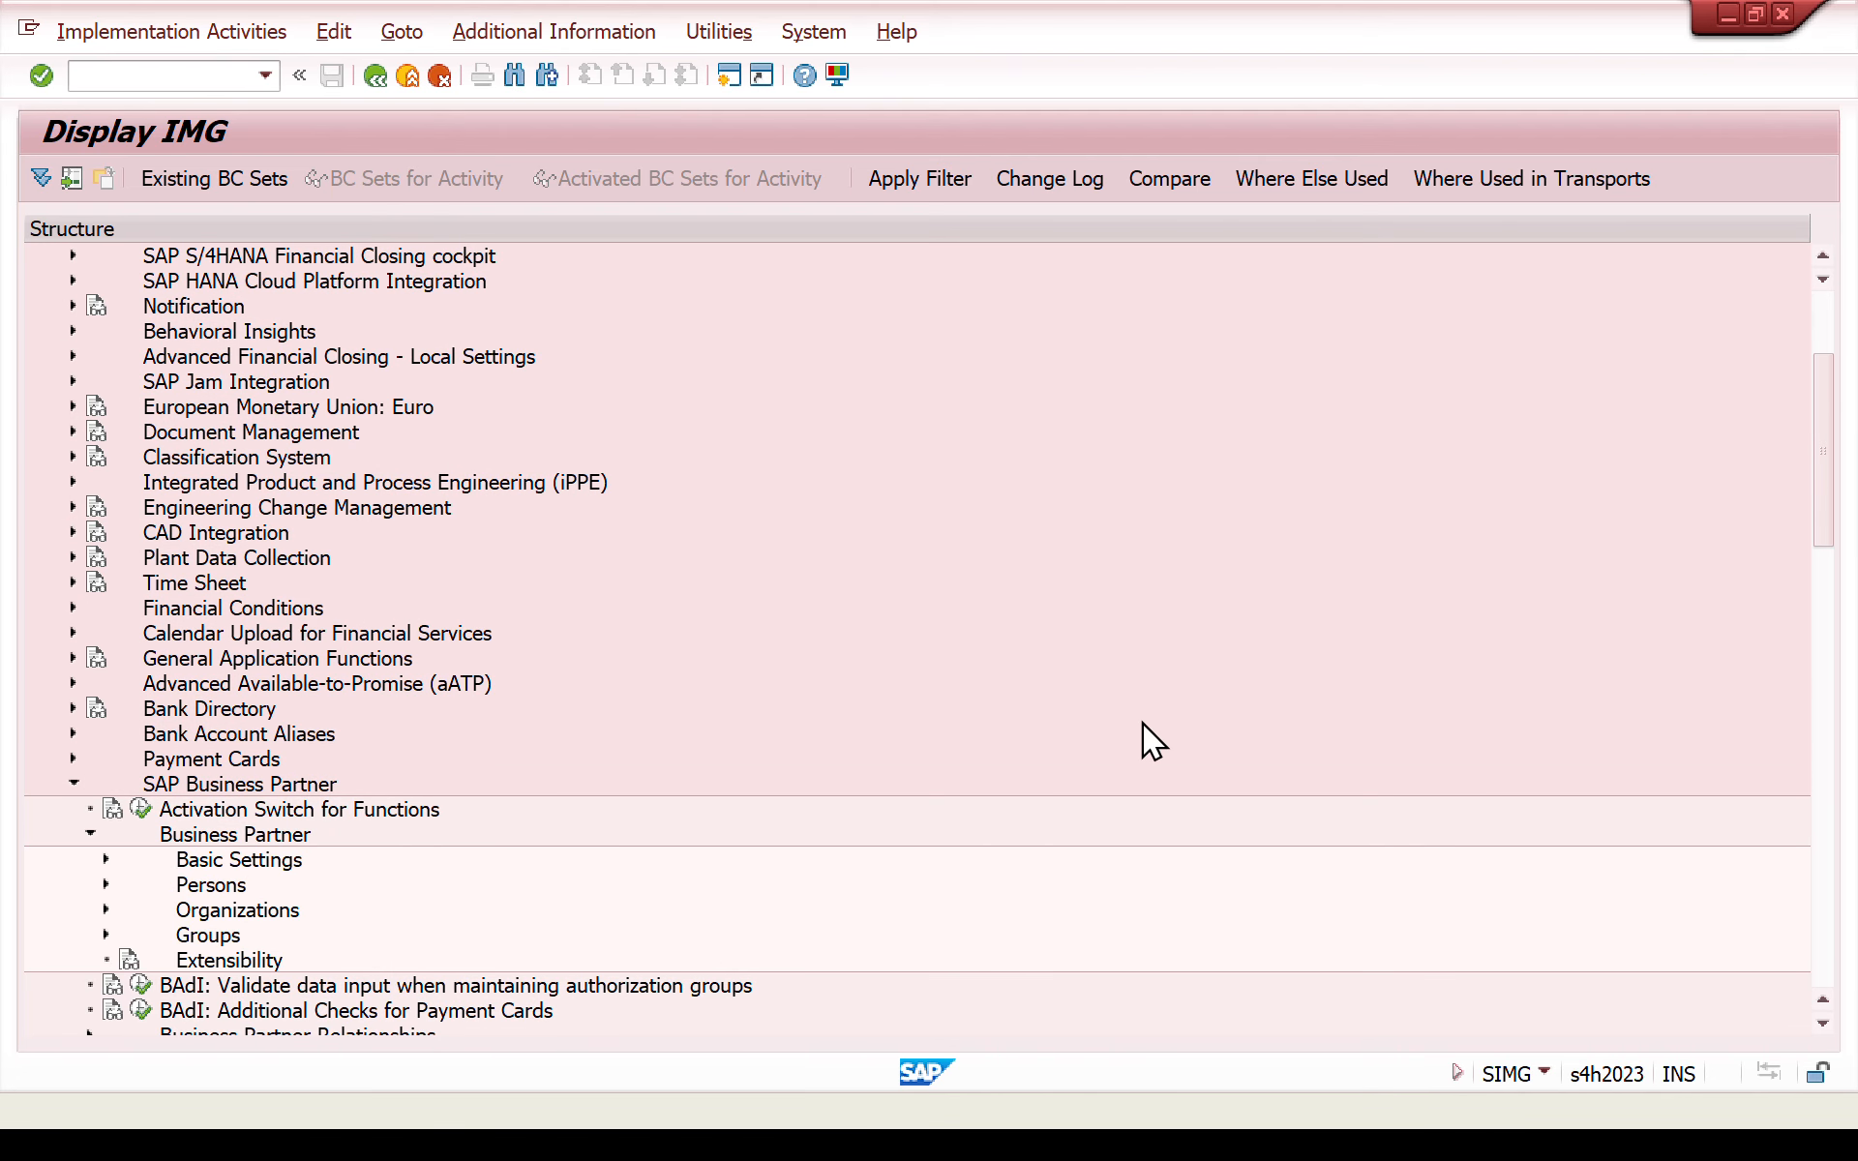
pyautogui.click(103, 860)
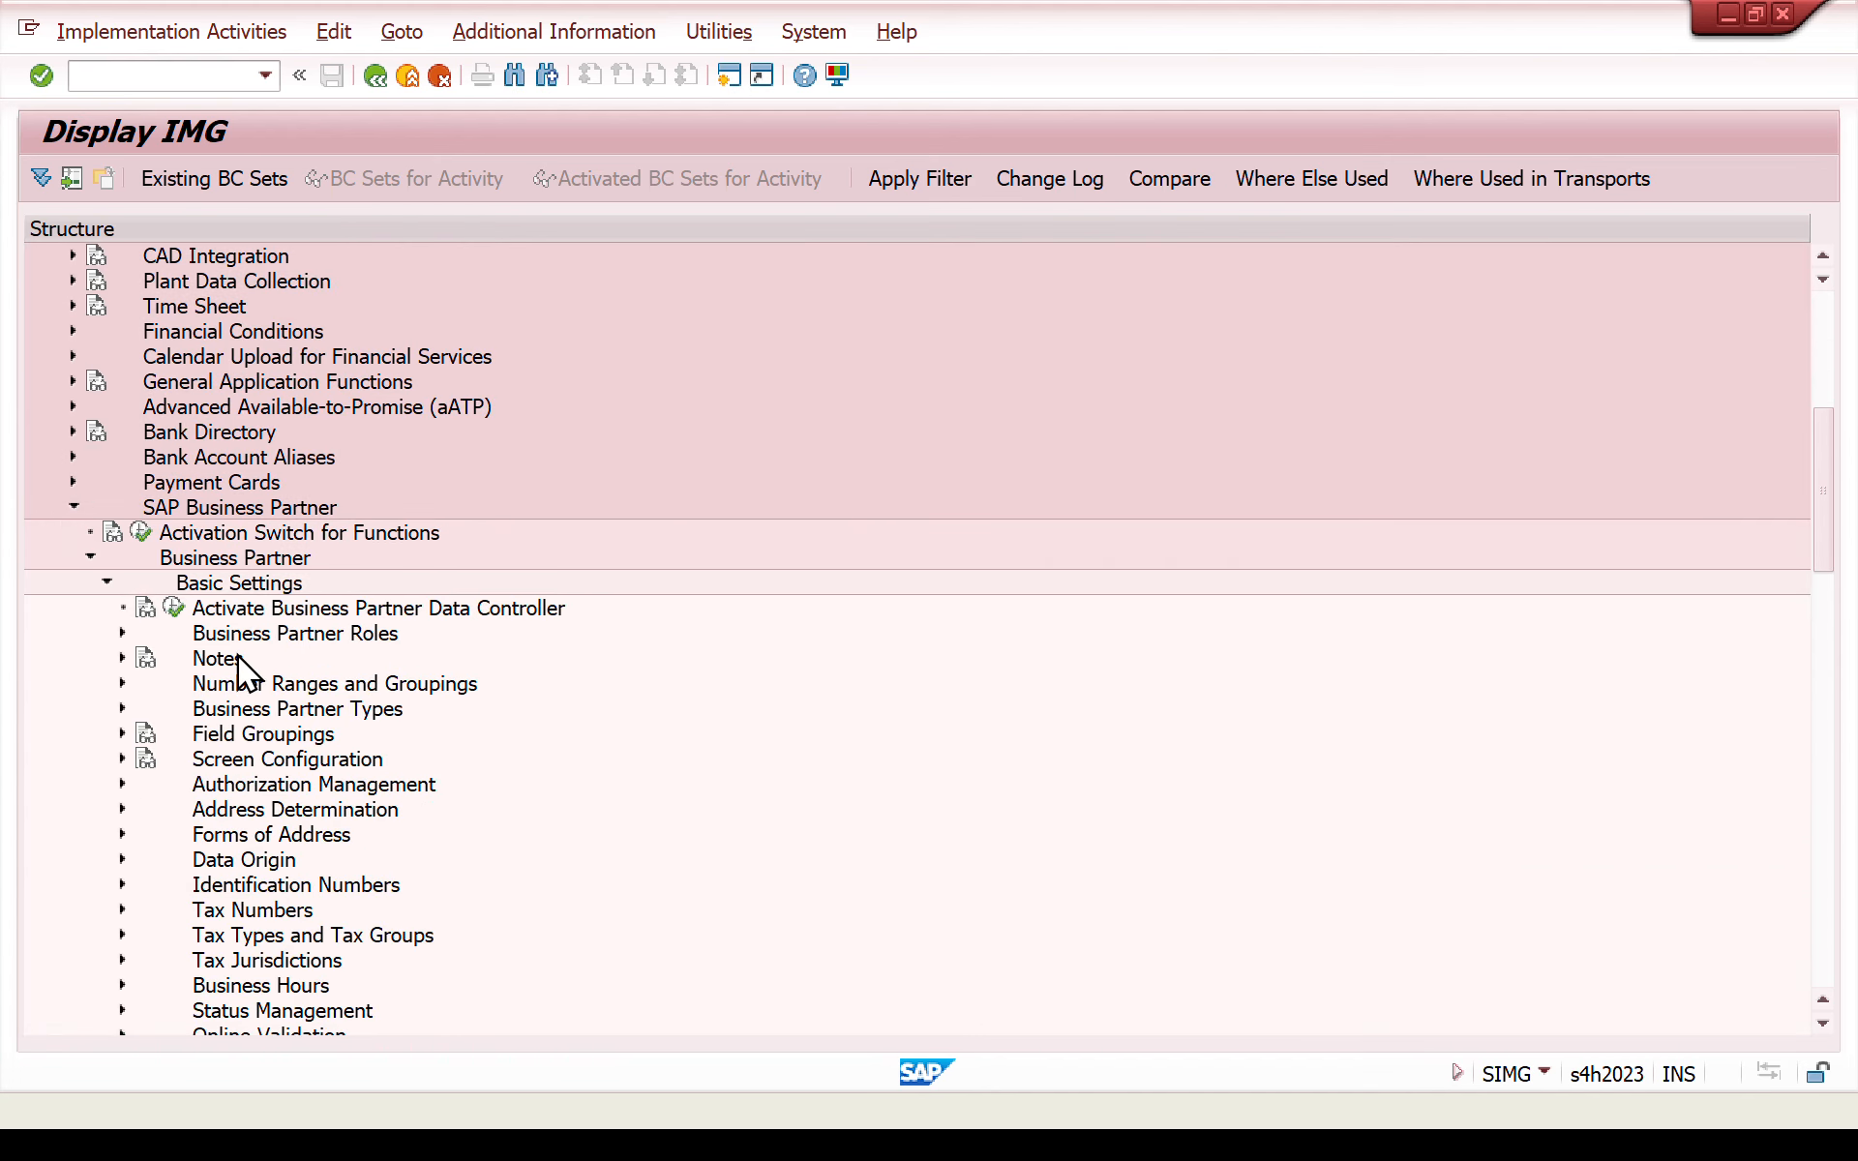
pyautogui.click(120, 633)
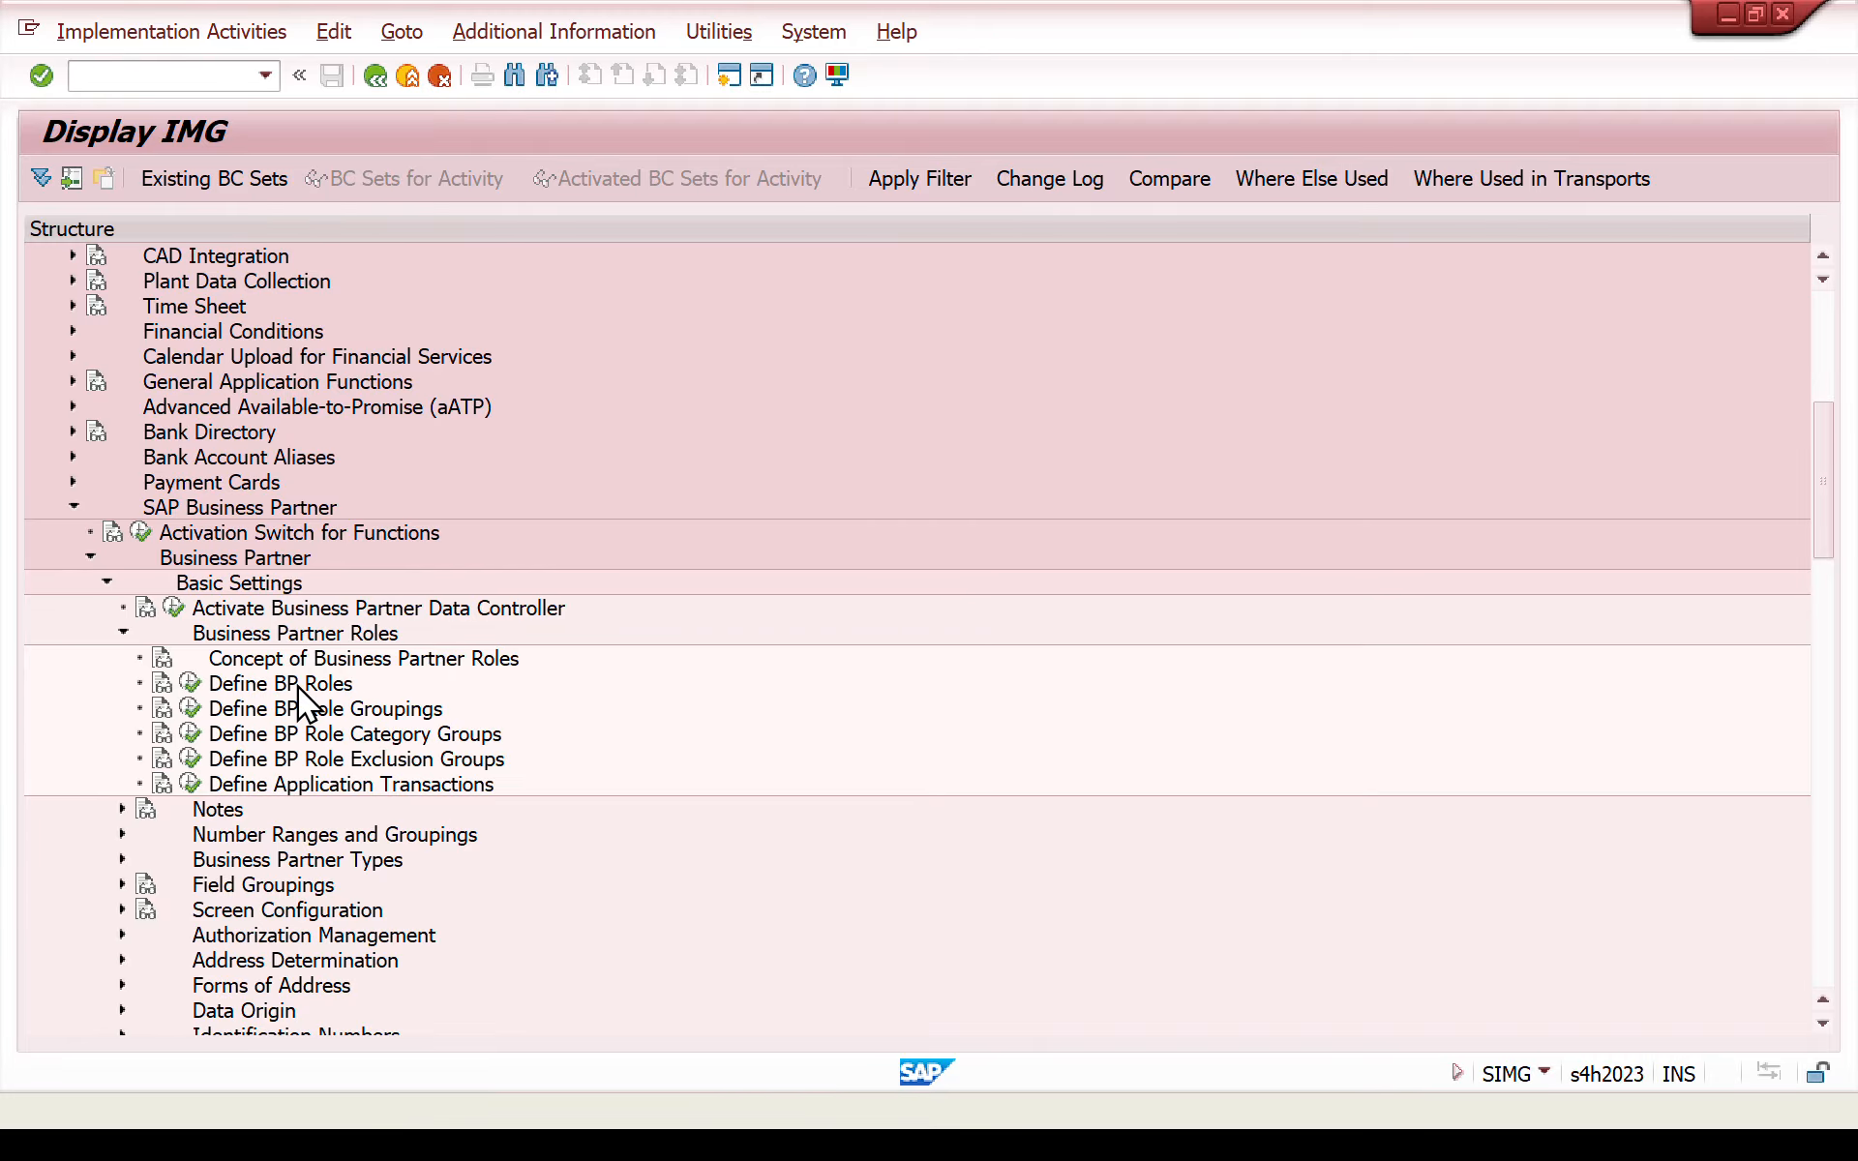
pyautogui.click(190, 693)
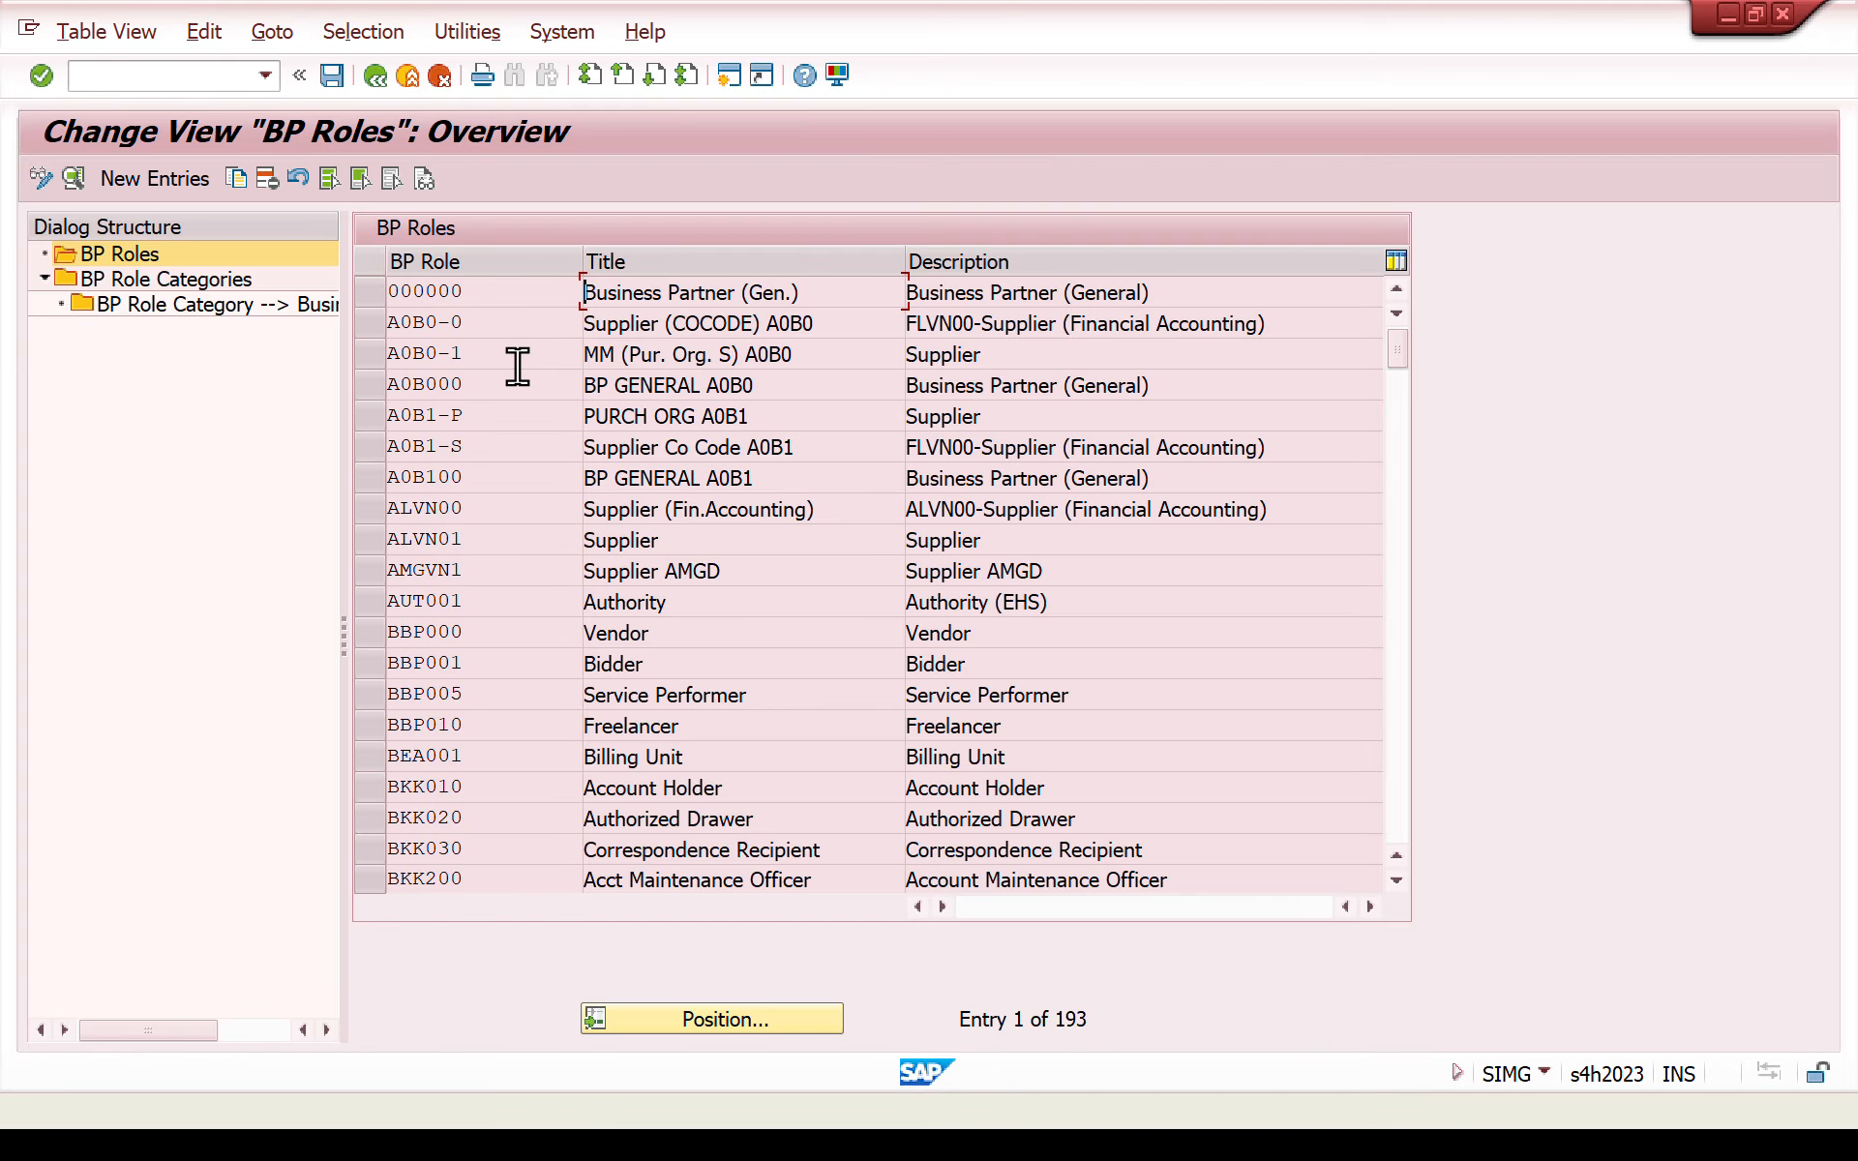
# - Position the BP roles list at role FLCU00
pyautogui.click(718, 1028)
pyautogui.write('flc')
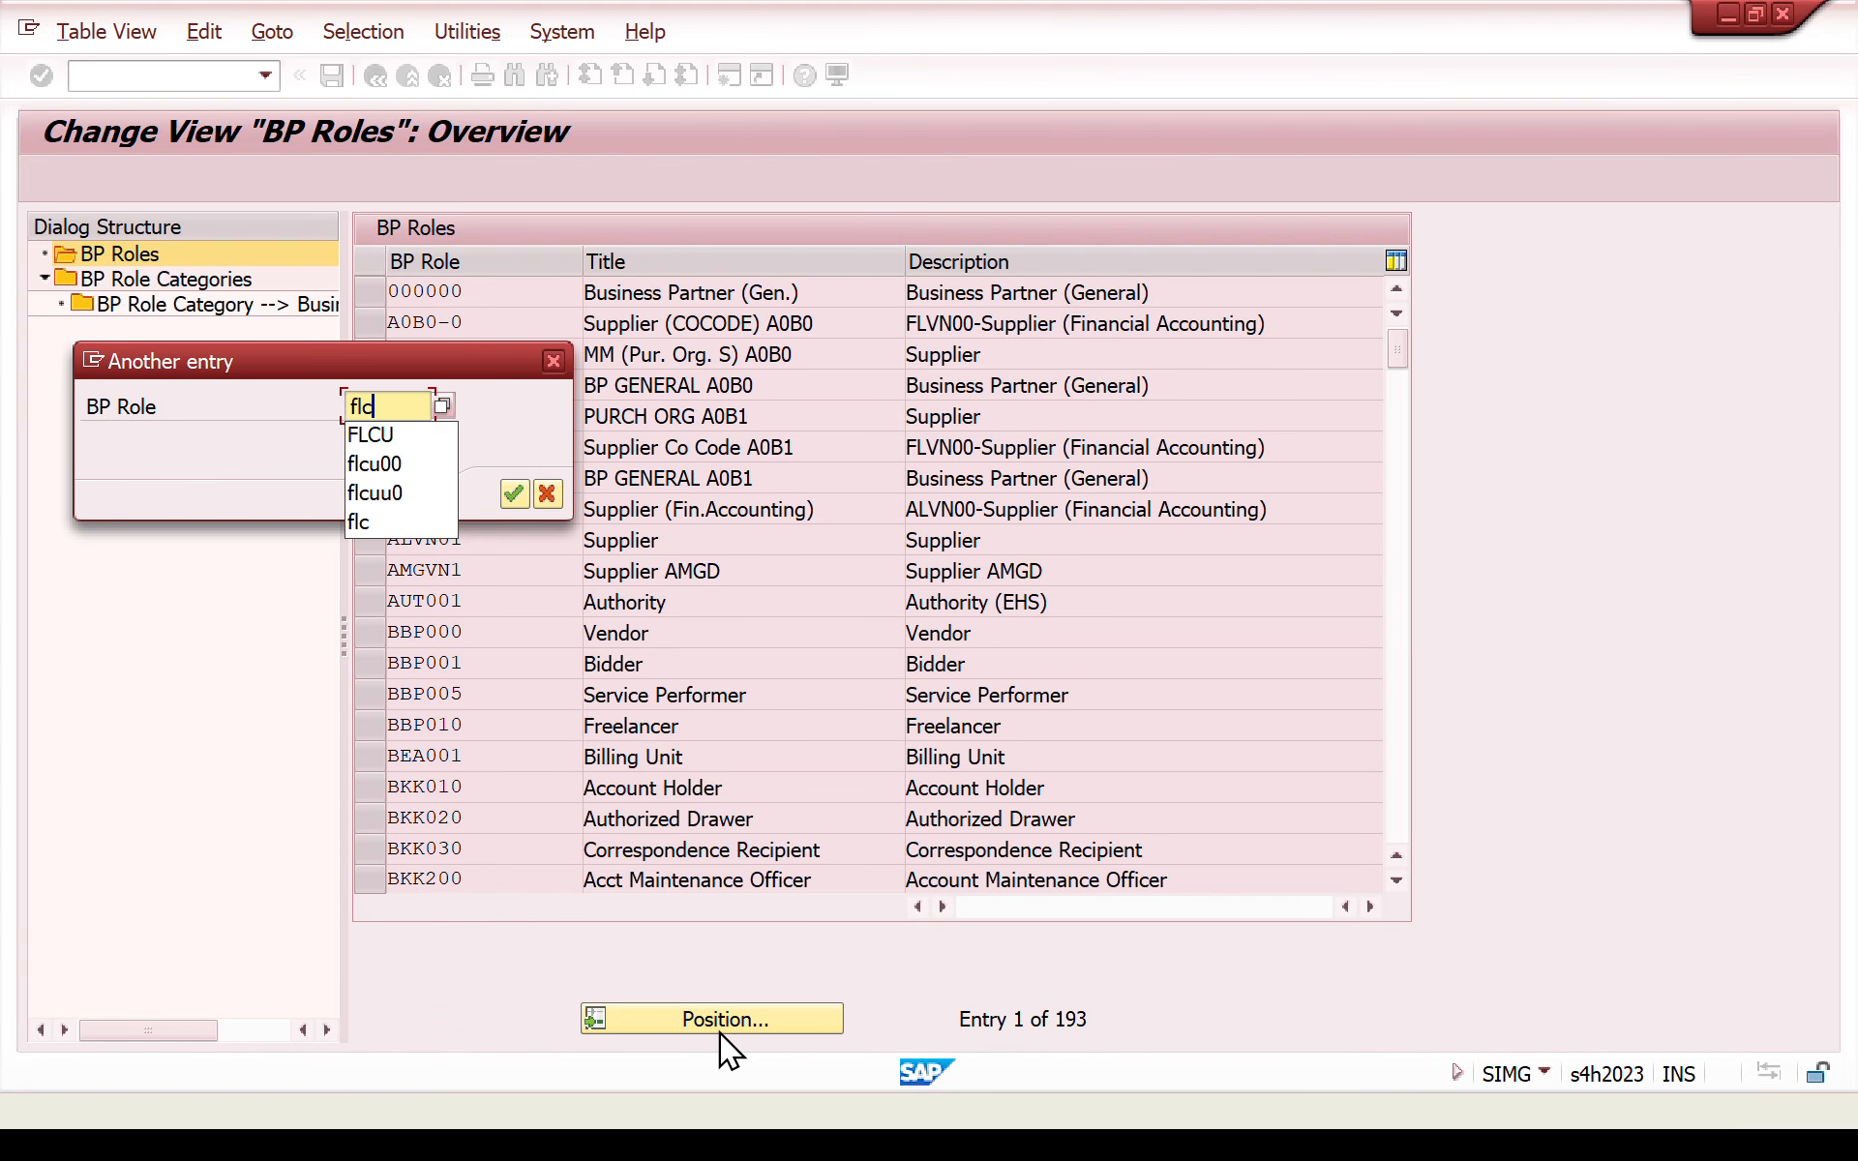
pyautogui.write('u00')
pyautogui.press('Return')
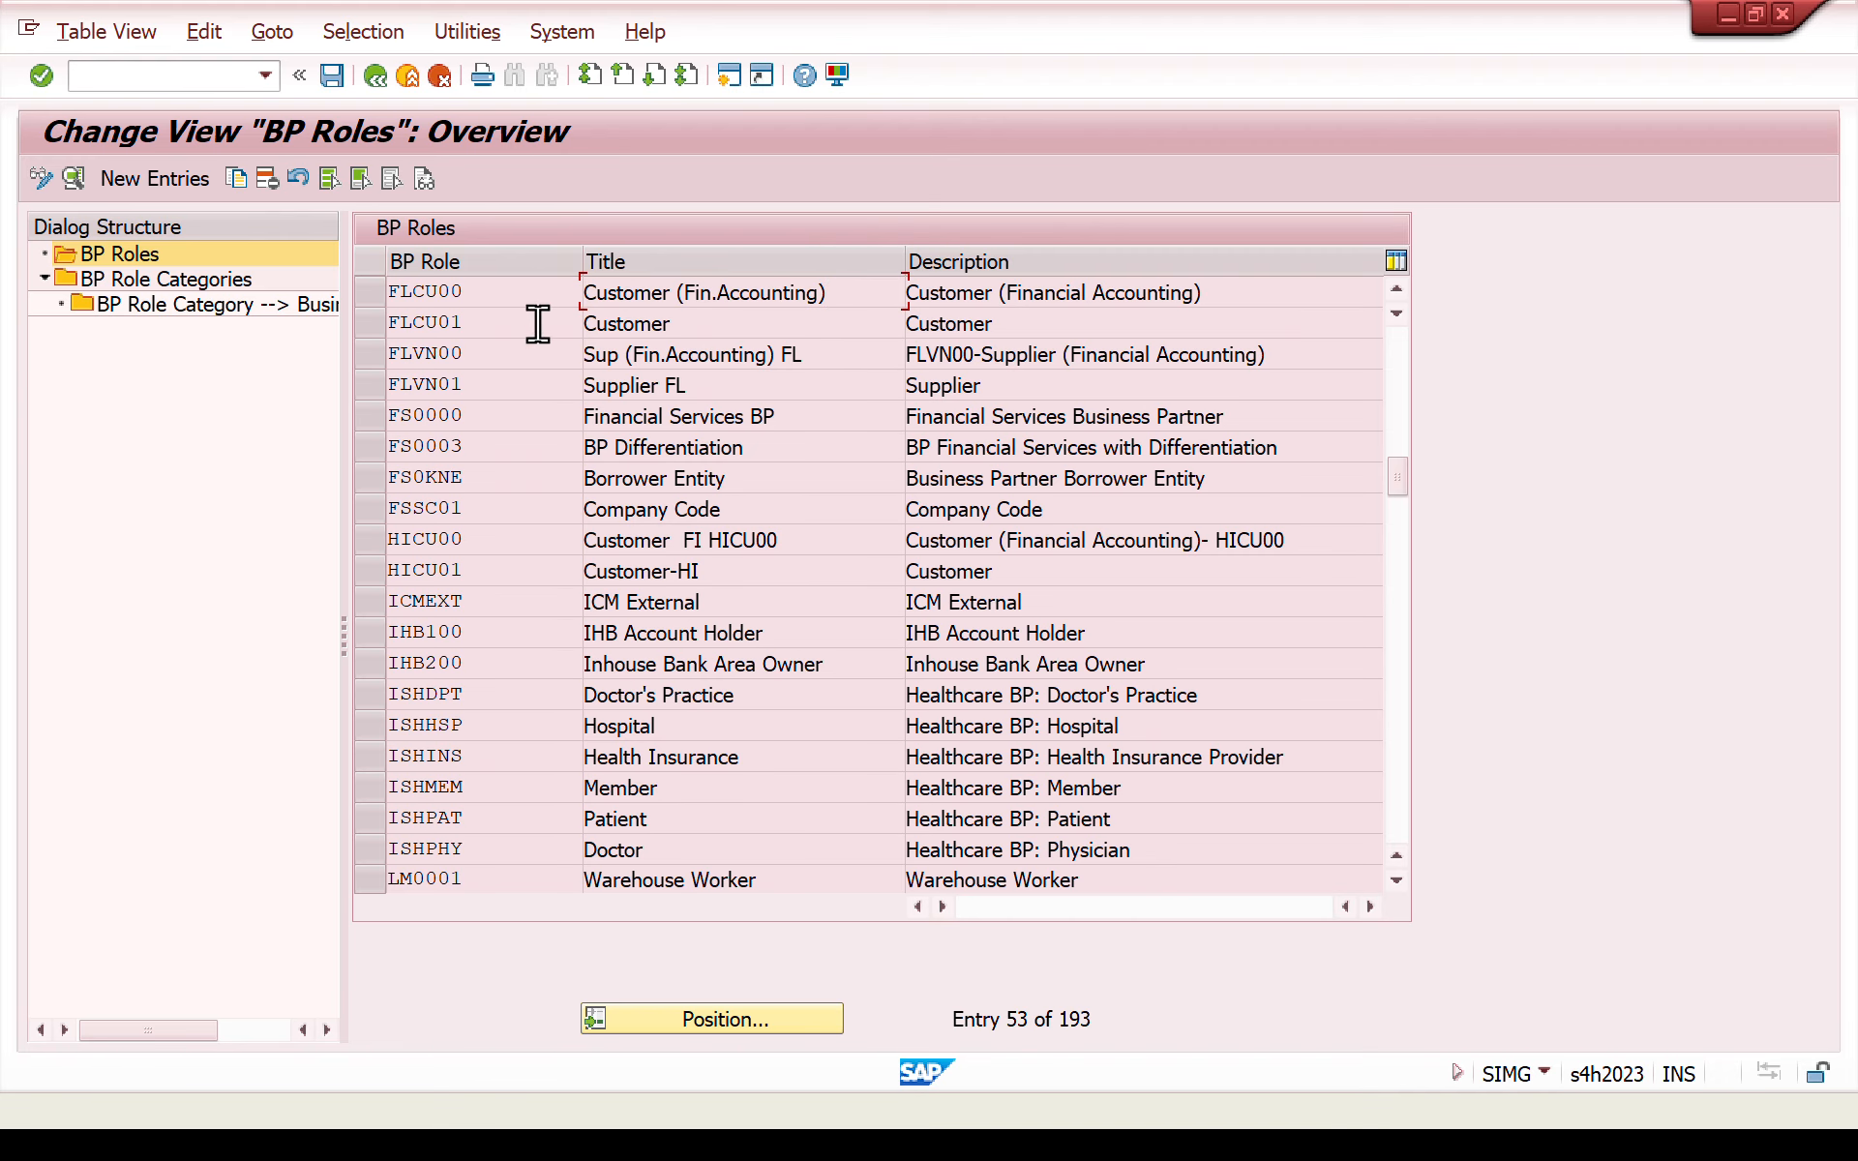
# - Examine the customer roles FLCU00 and FLCU01 in the list and display the details of FLCU00
pyautogui.moveTo(725, 329); pyautogui.dragTo(274, 303)
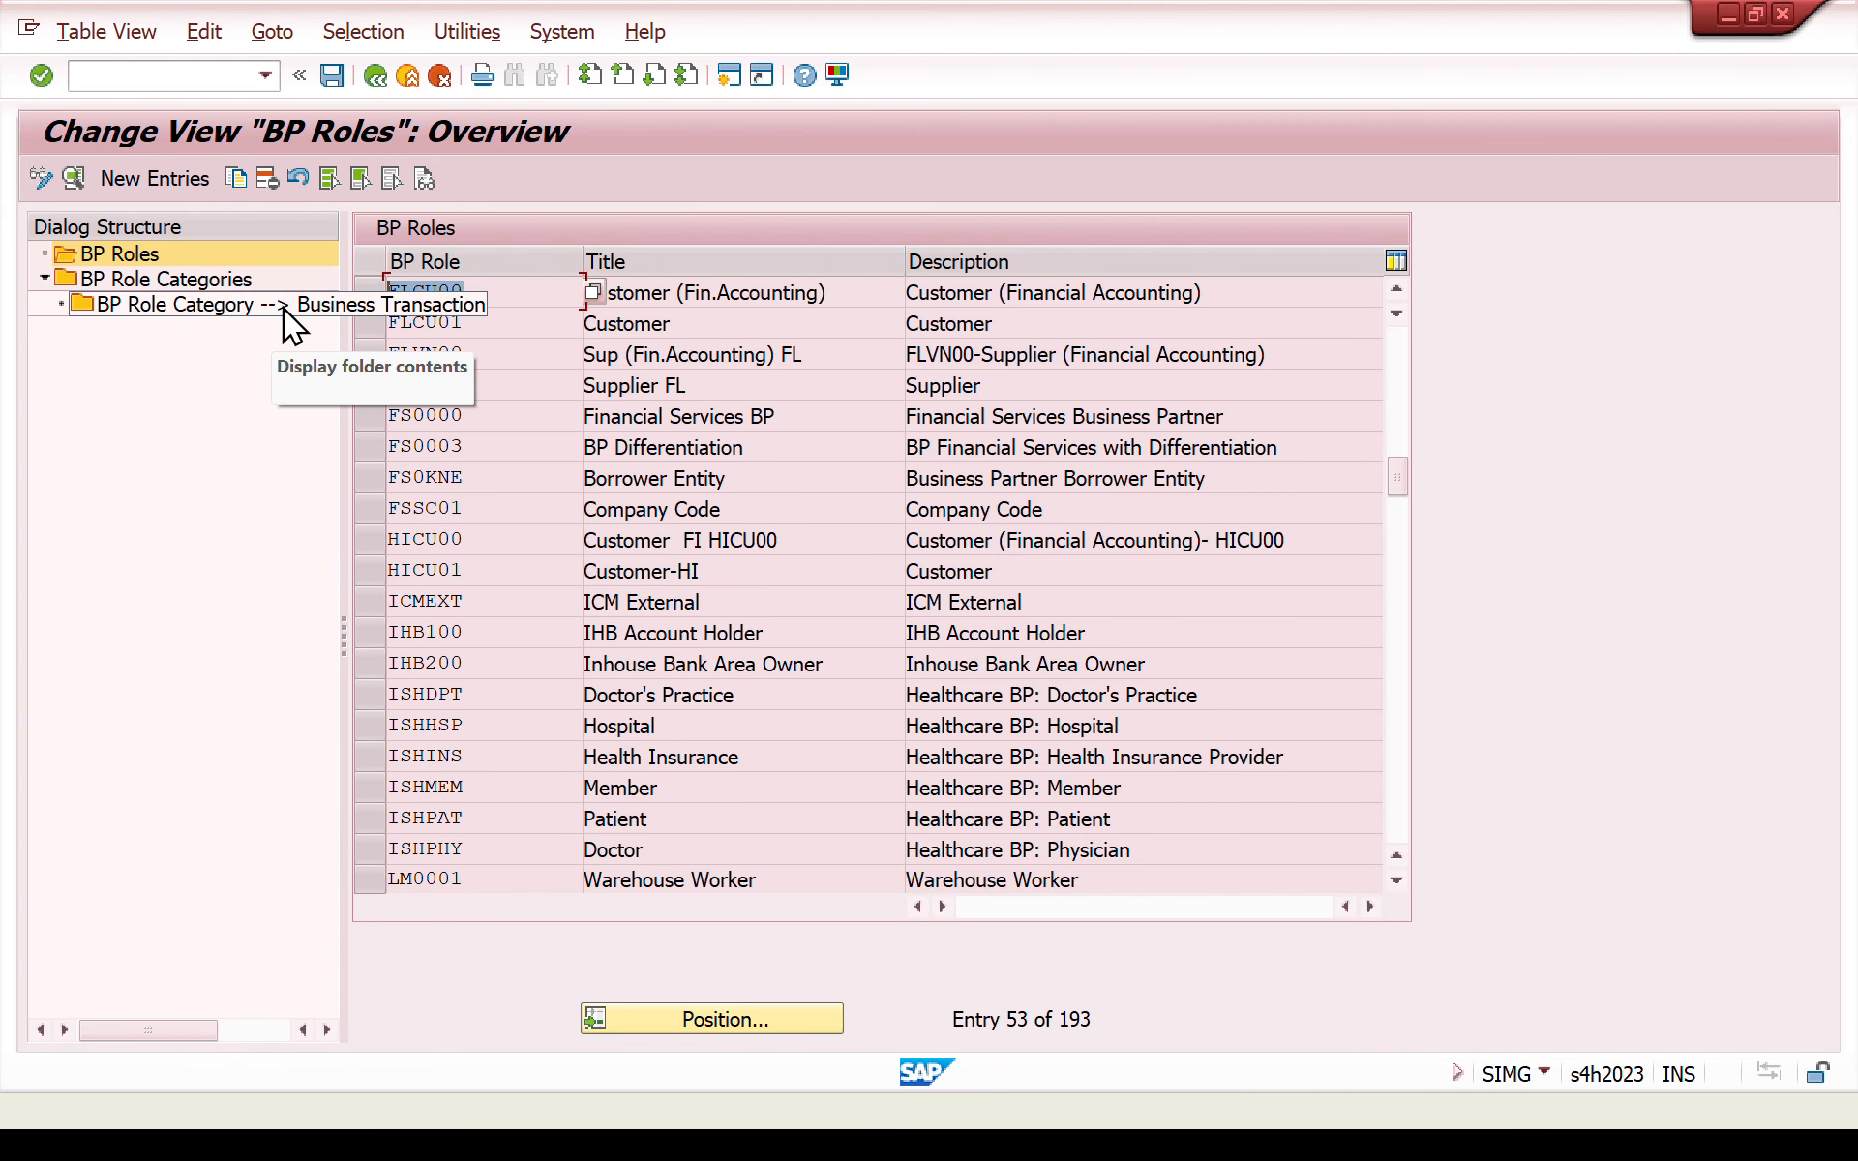
pyautogui.click(481, 323)
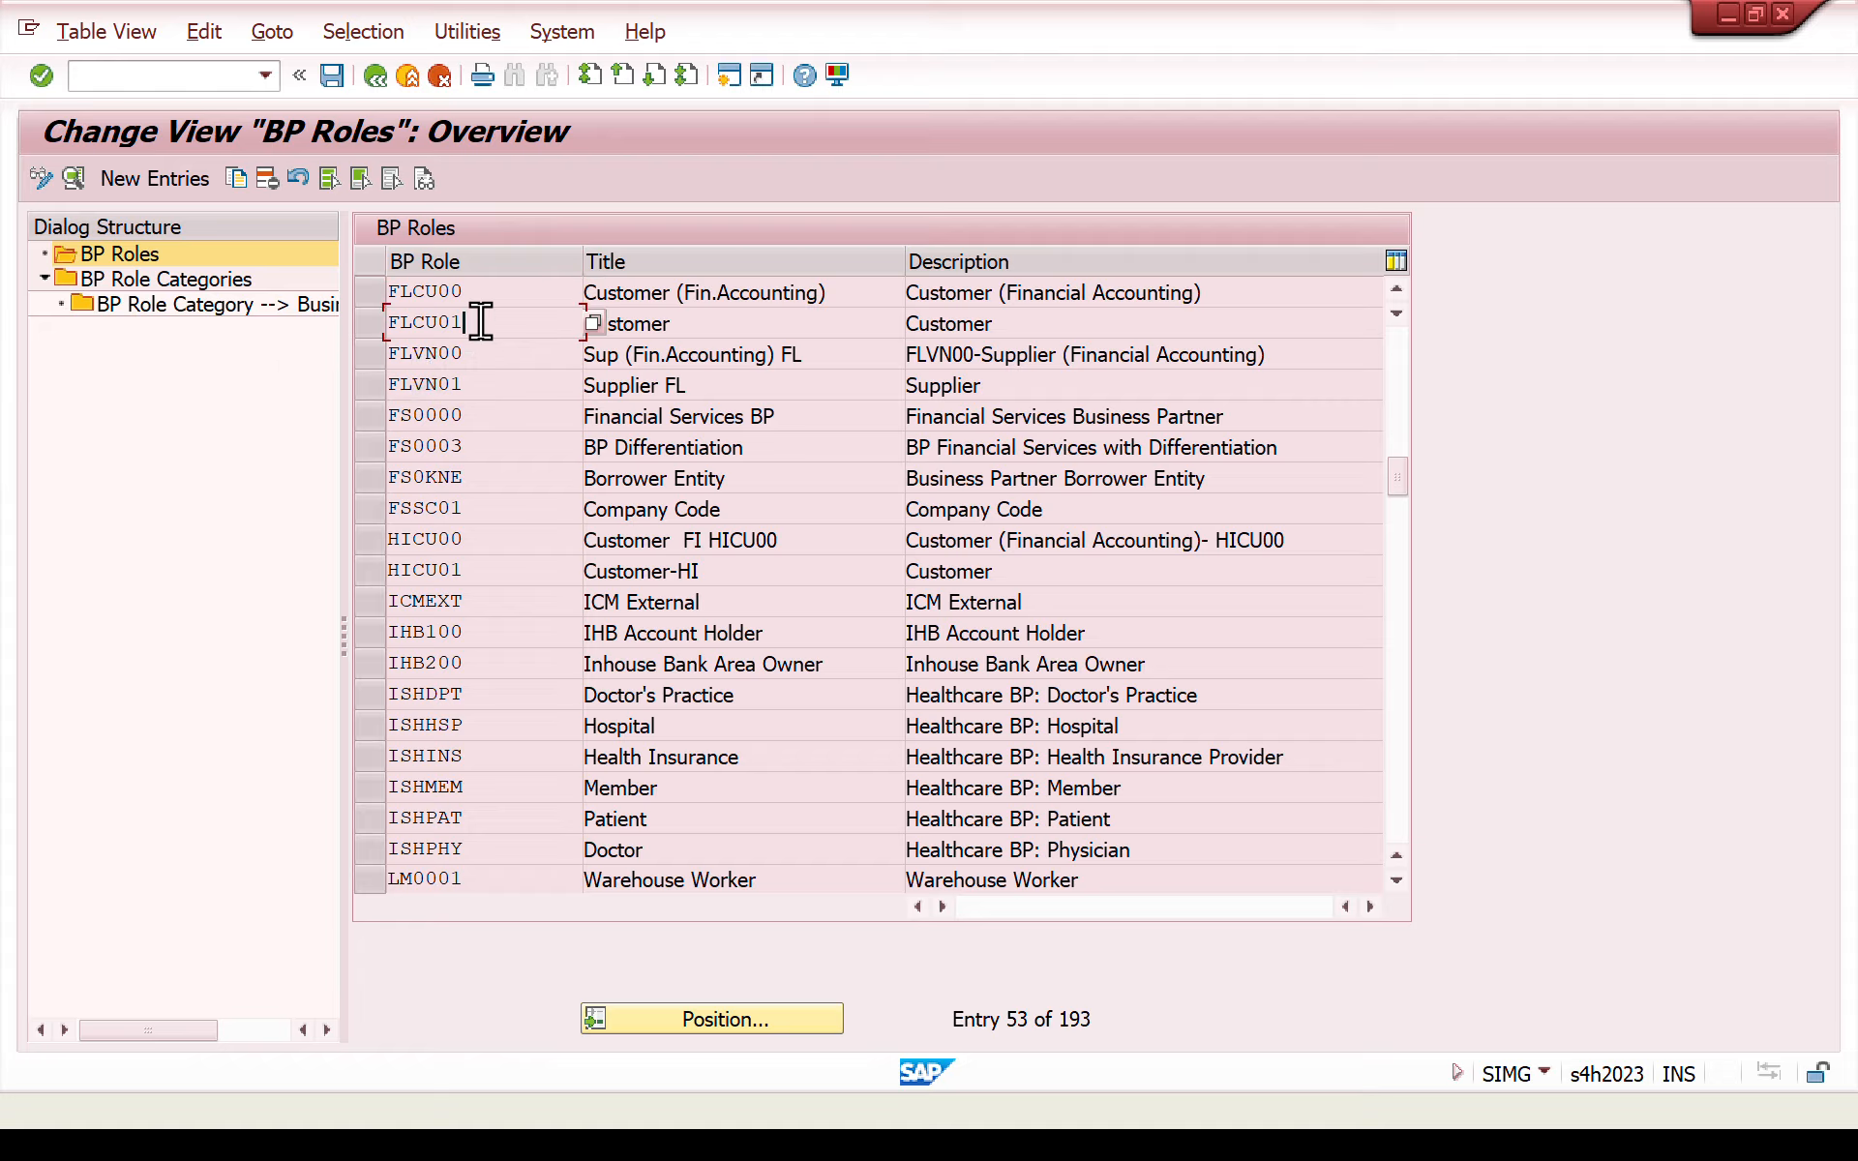
pyautogui.click(374, 296)
pyautogui.click(376, 314)
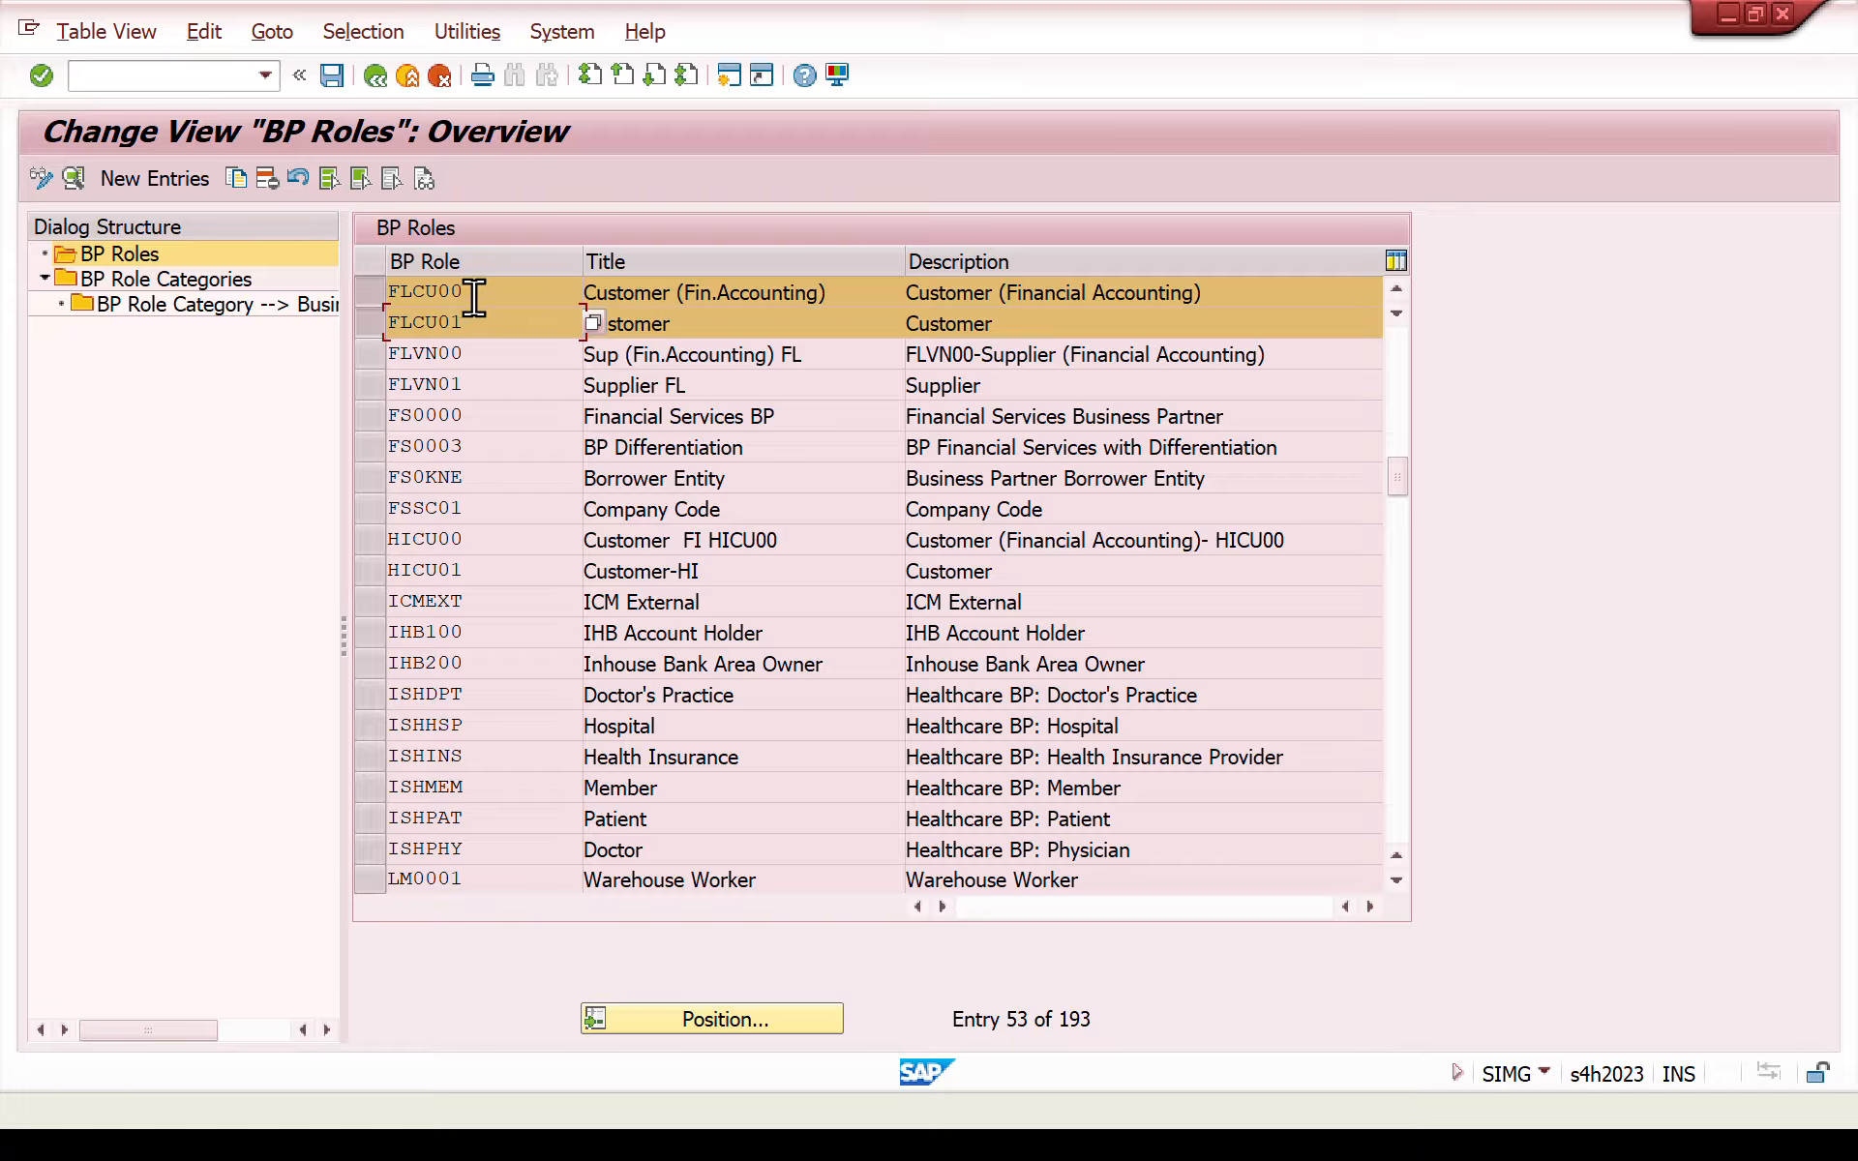
pyautogui.click(370, 291)
pyautogui.click(370, 323)
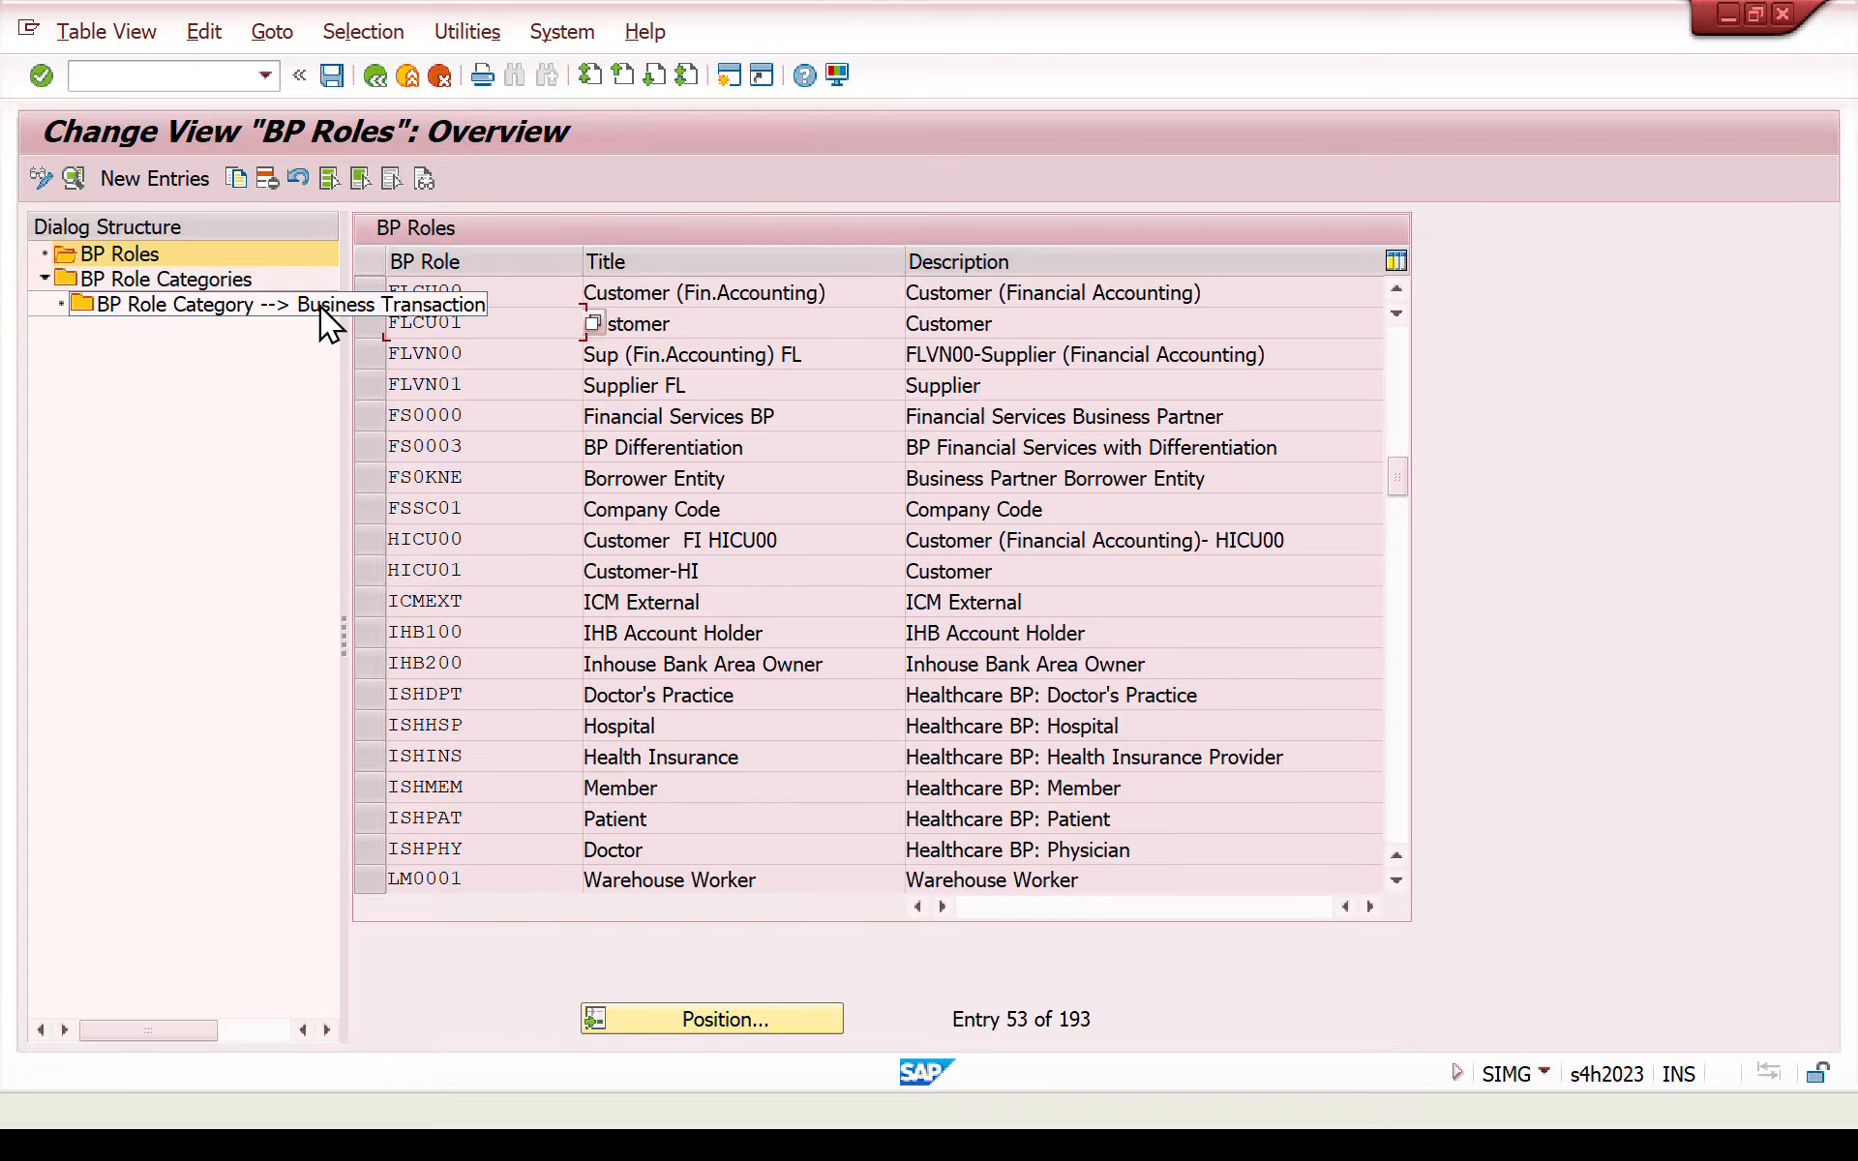
pyautogui.click(367, 292)
pyautogui.click(75, 182)
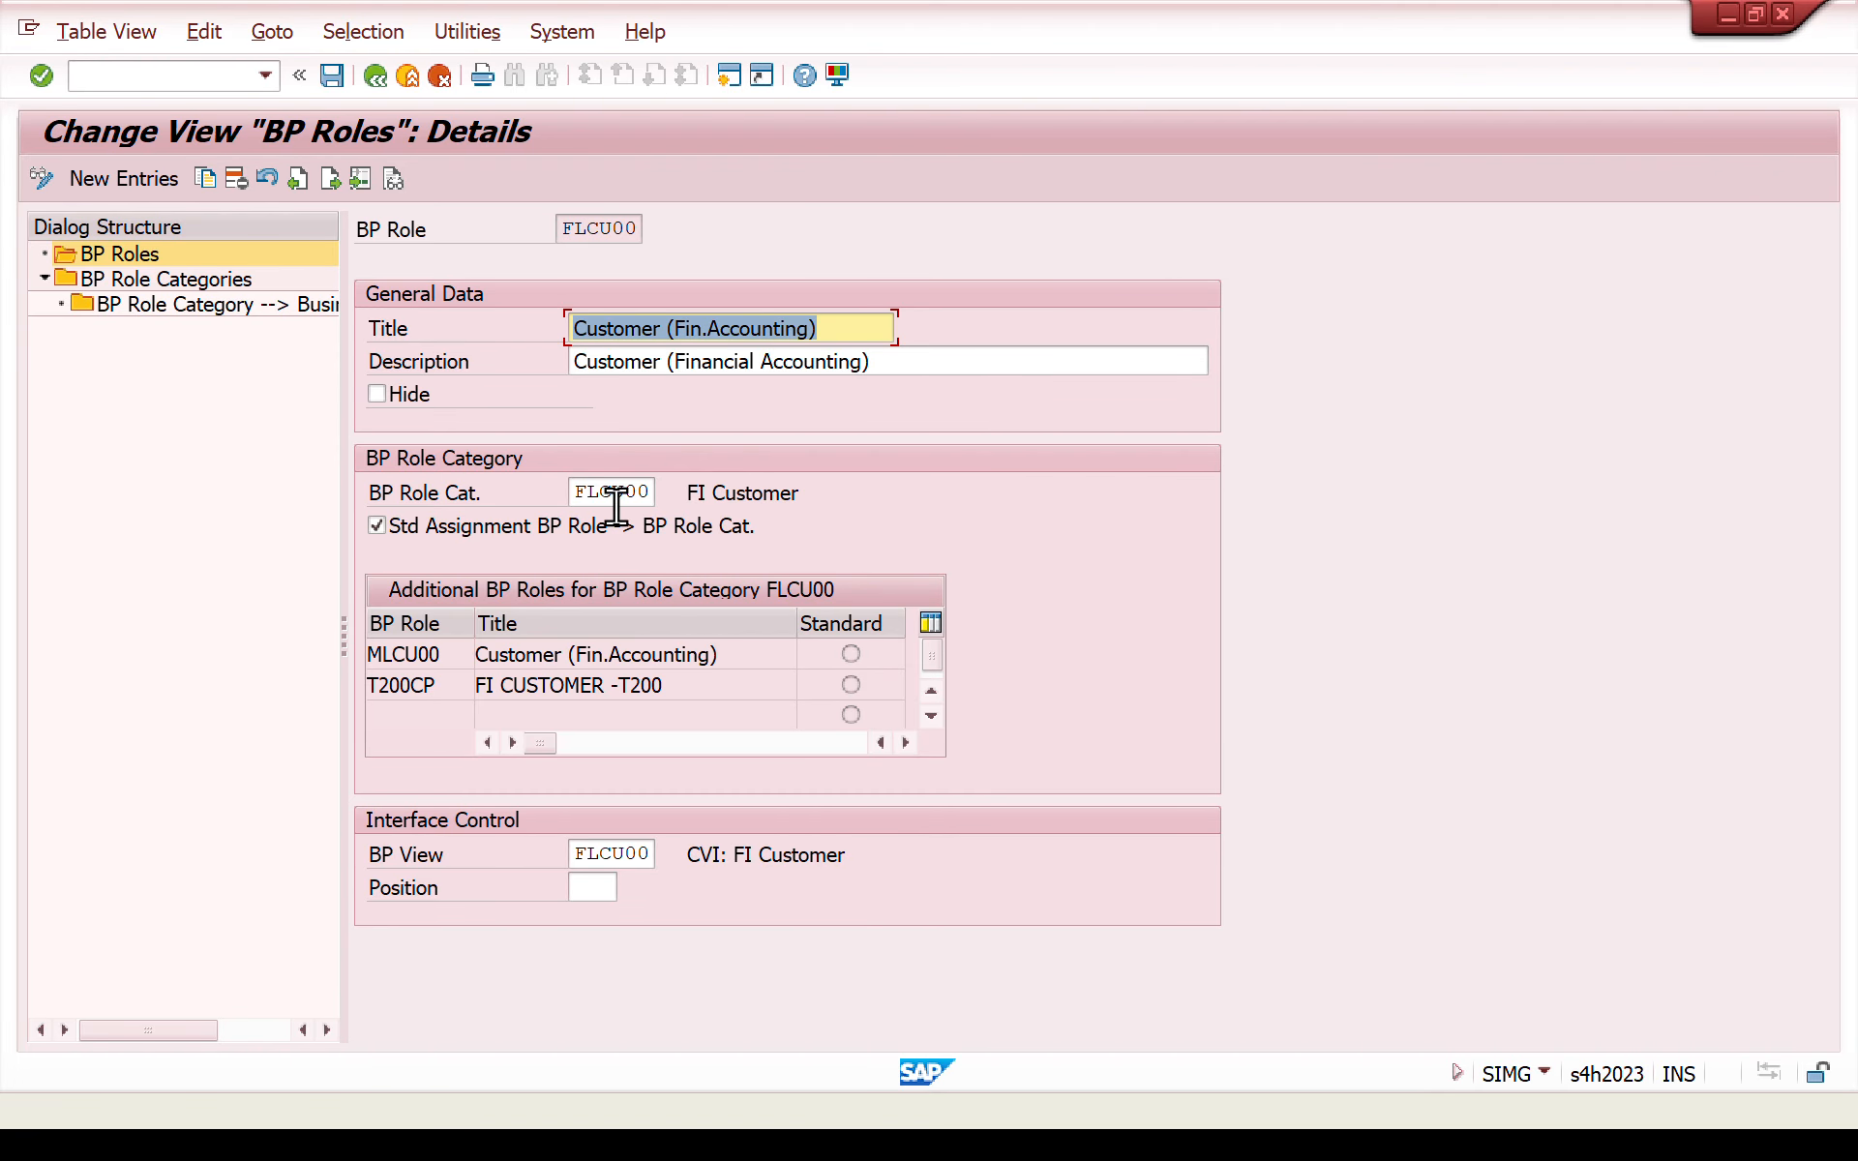
# - Find category FLCU00 among the BP role categories and display its details, including the possible business partner categories
pyautogui.doubleClick(182, 282)
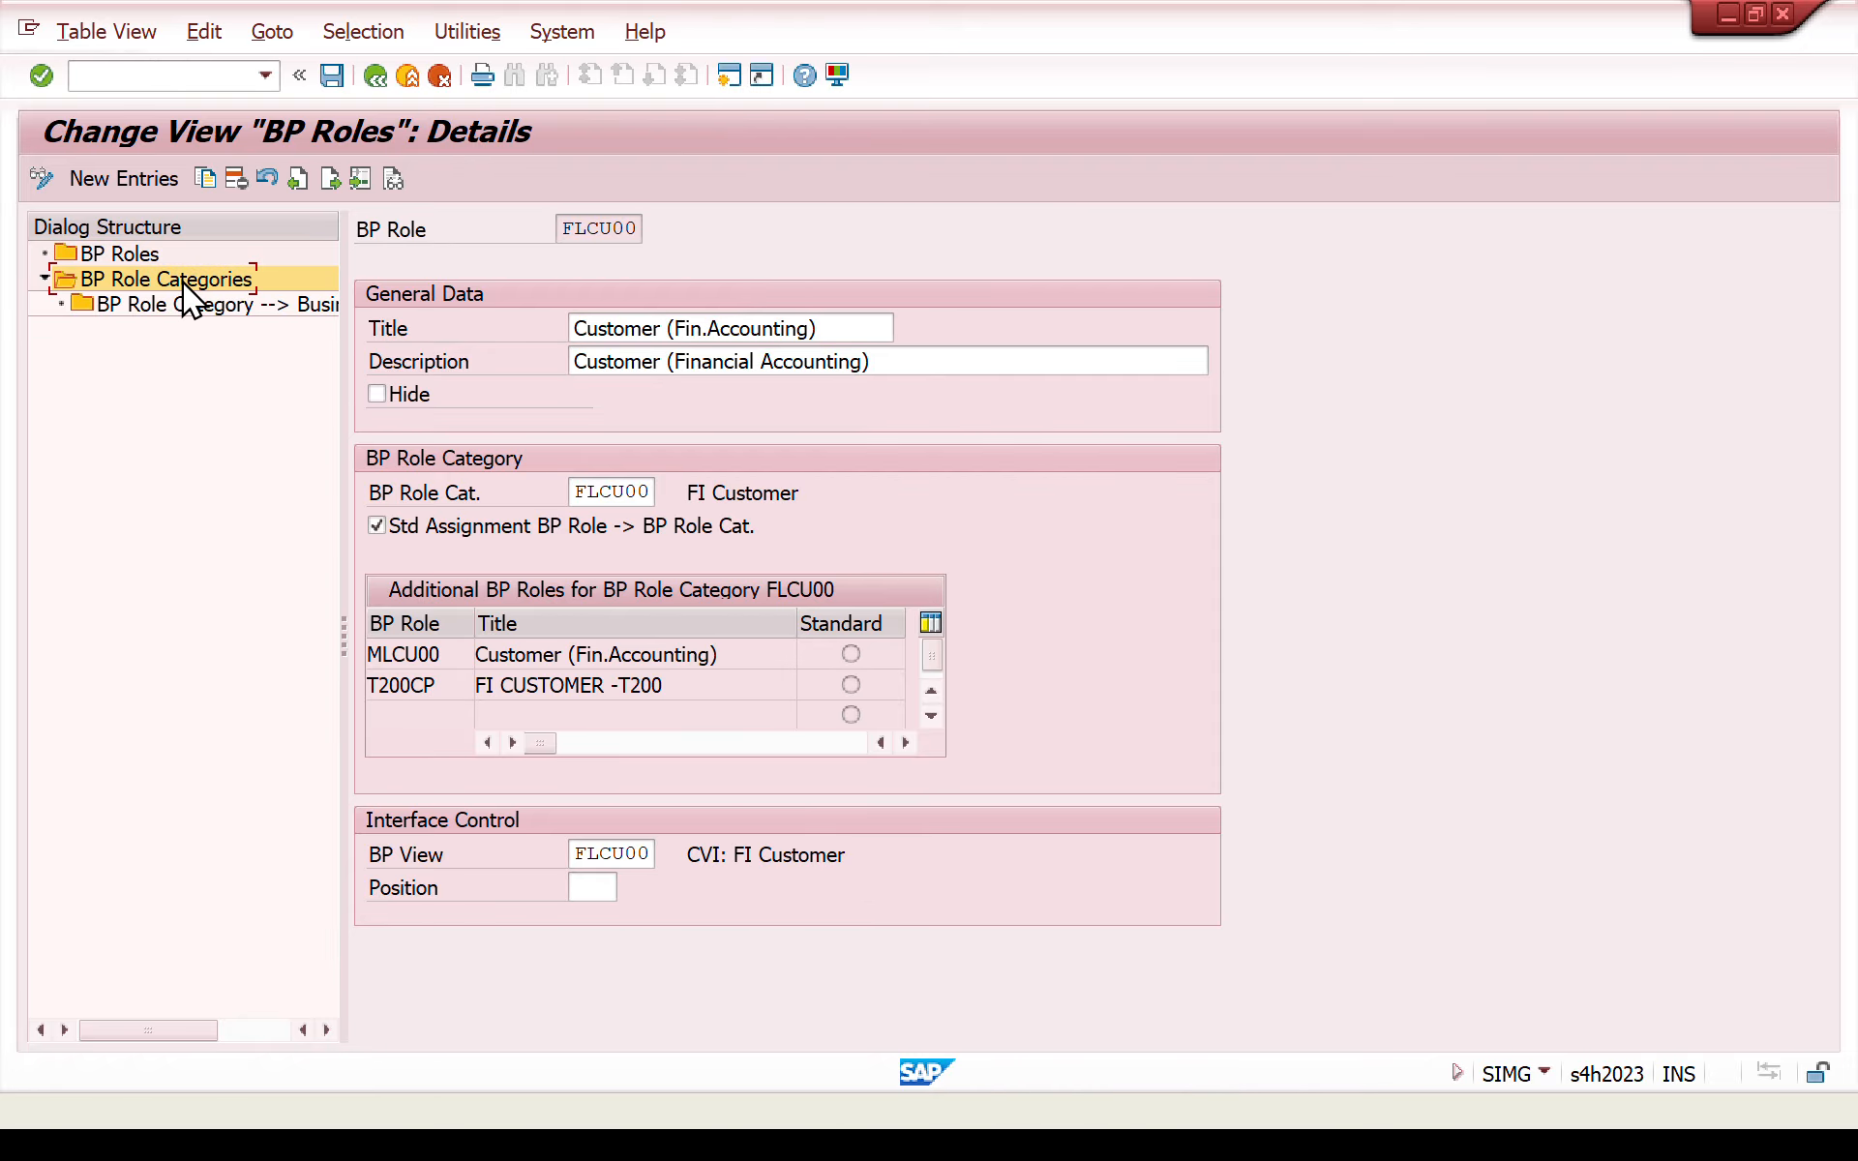
pyautogui.click(685, 1016)
pyautogui.write('fcu00')
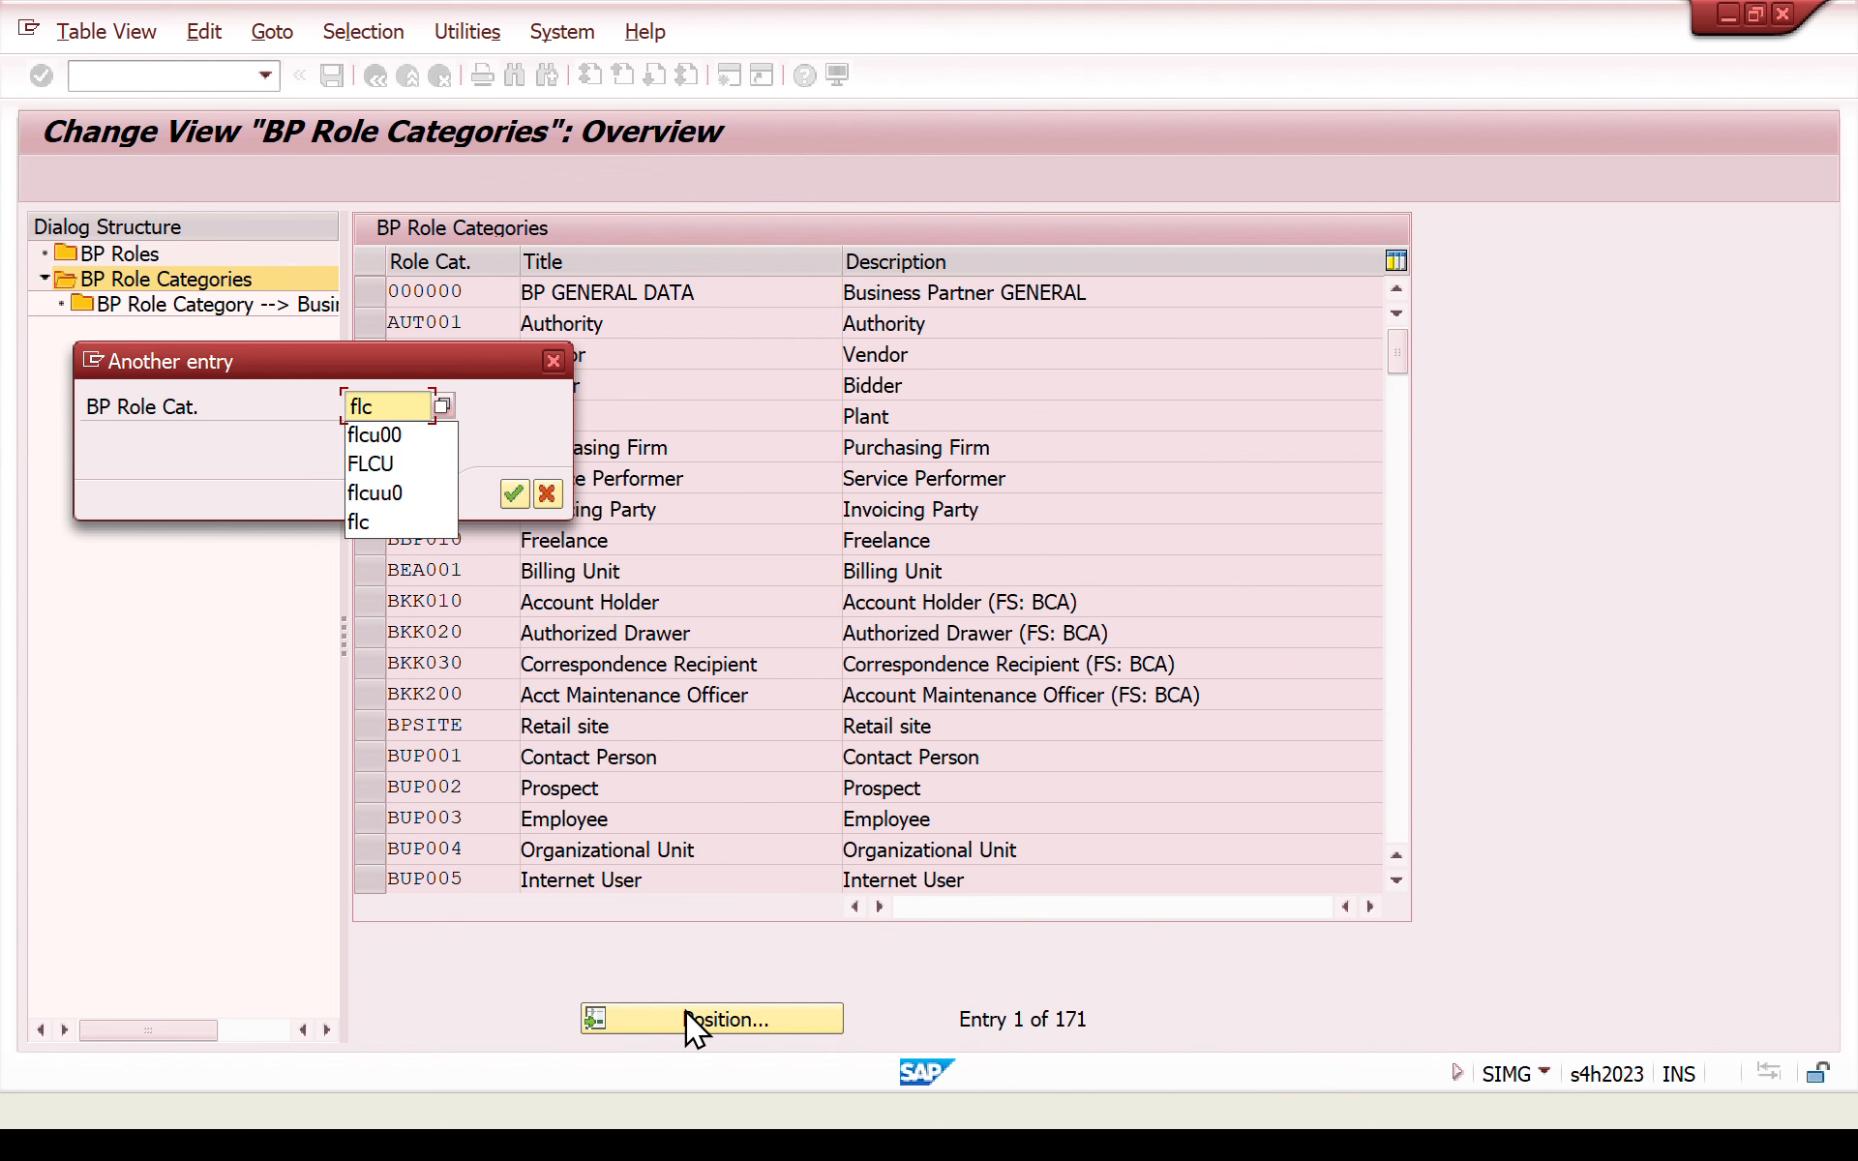
pyautogui.press('Return')
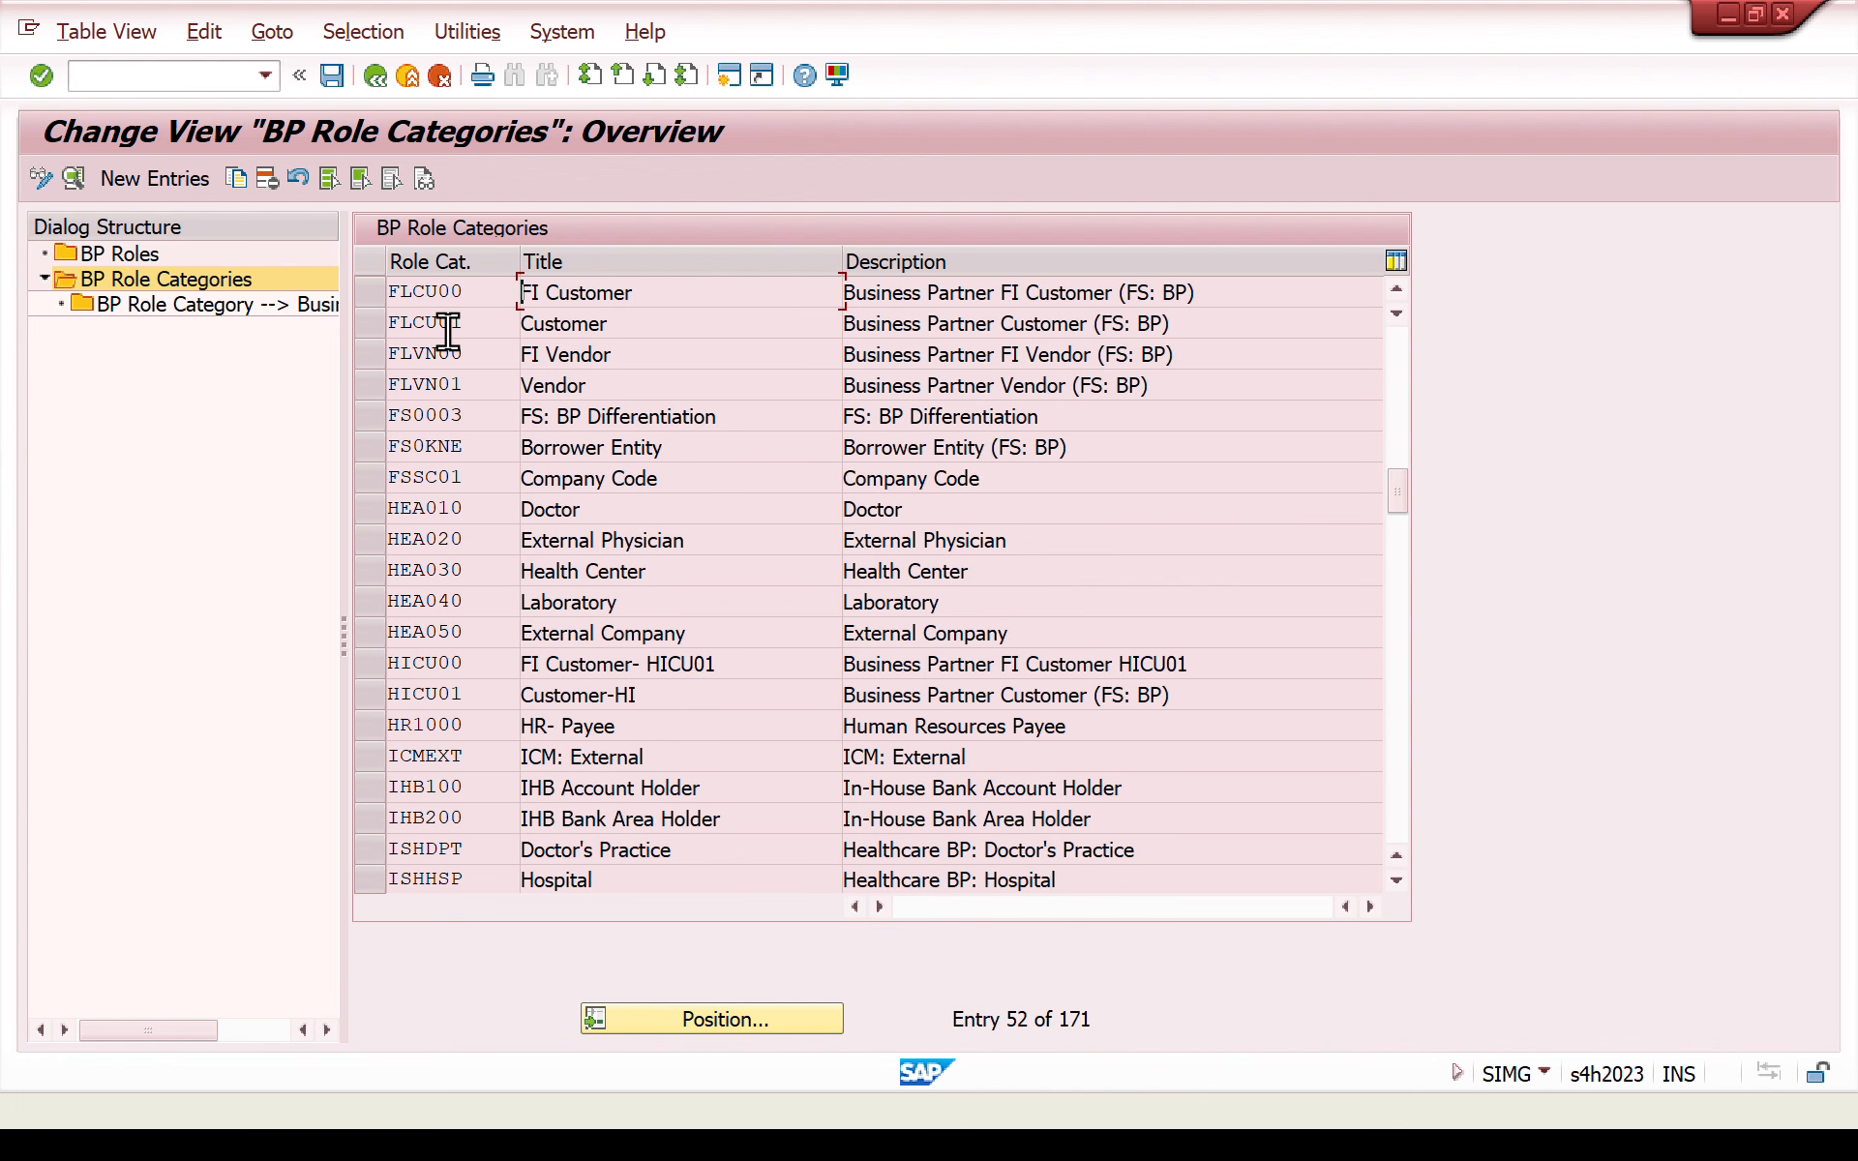
pyautogui.click(72, 182)
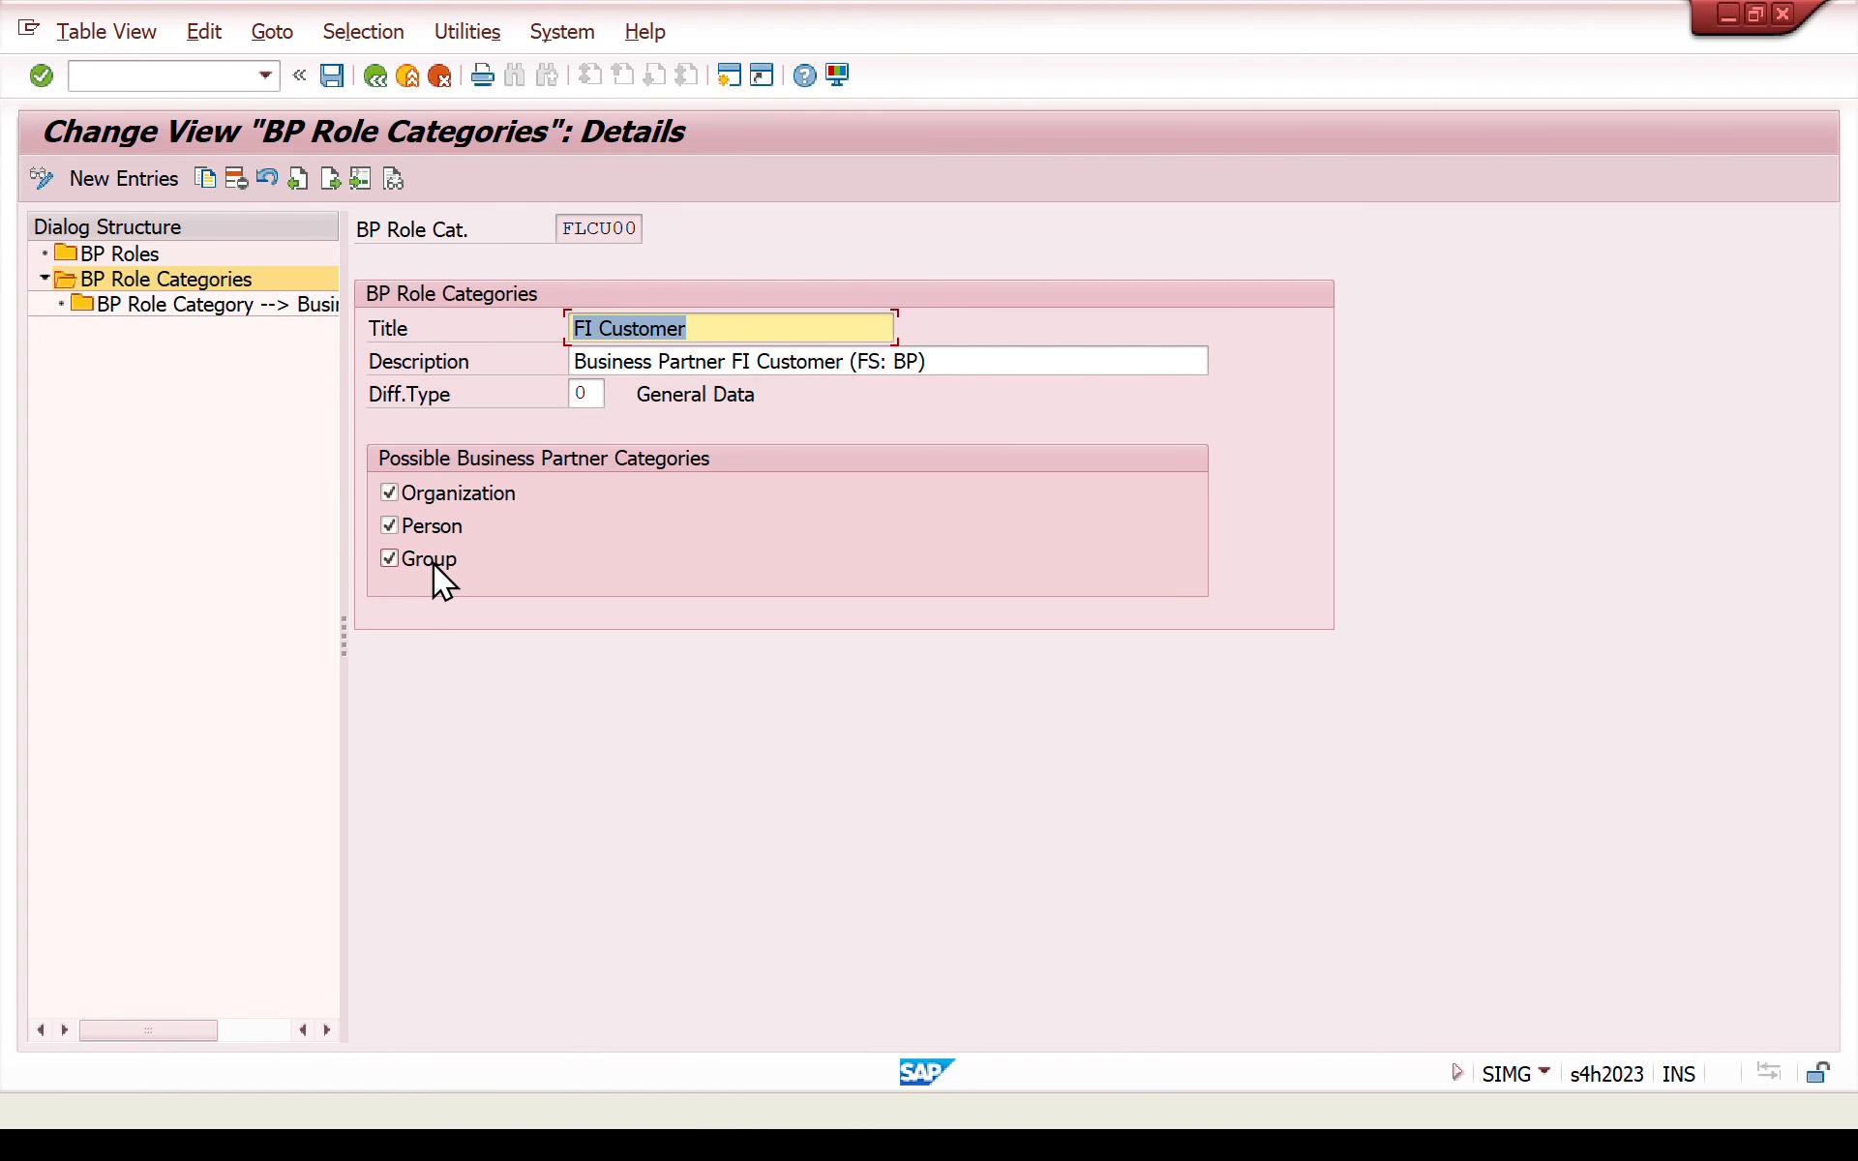
# - Start the business partner transaction bp in a new session
pyautogui.click(730, 76)
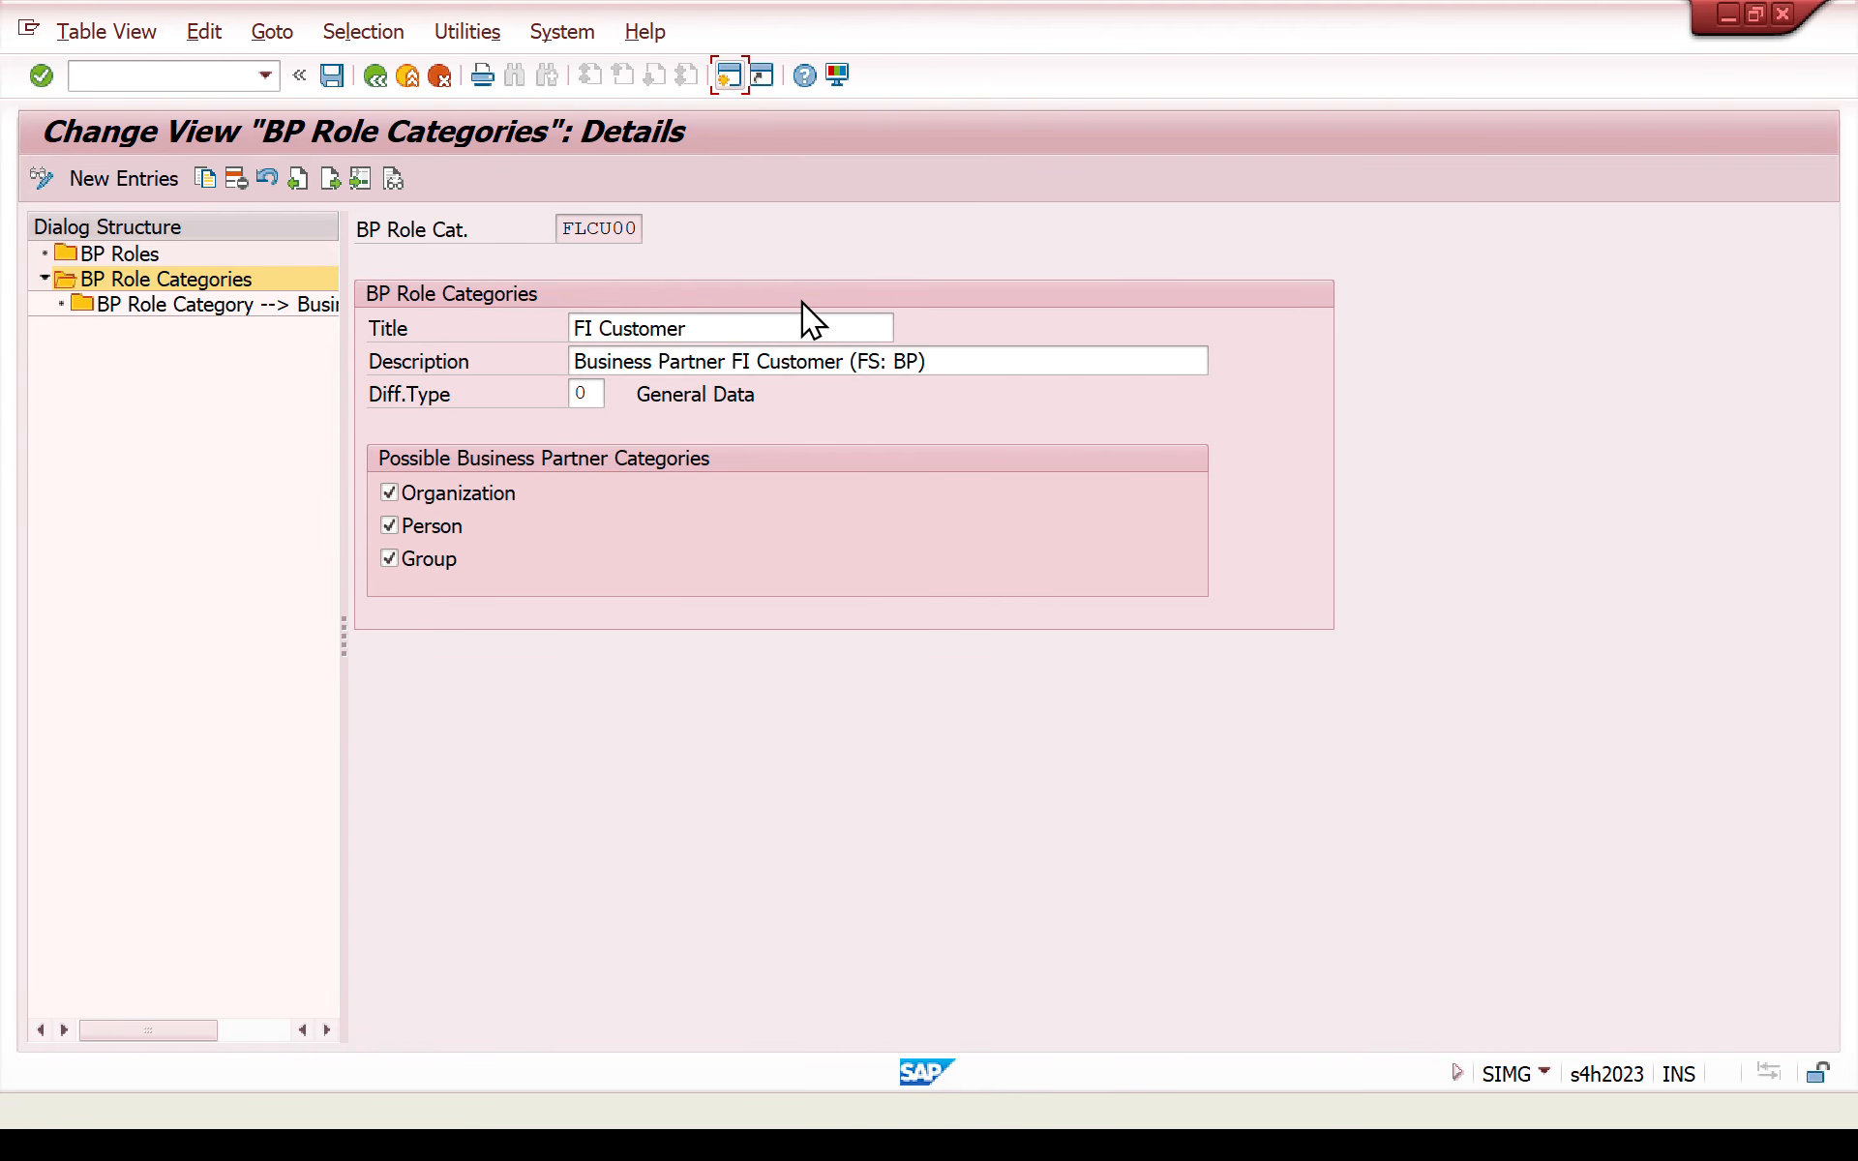
pyautogui.write('bp')
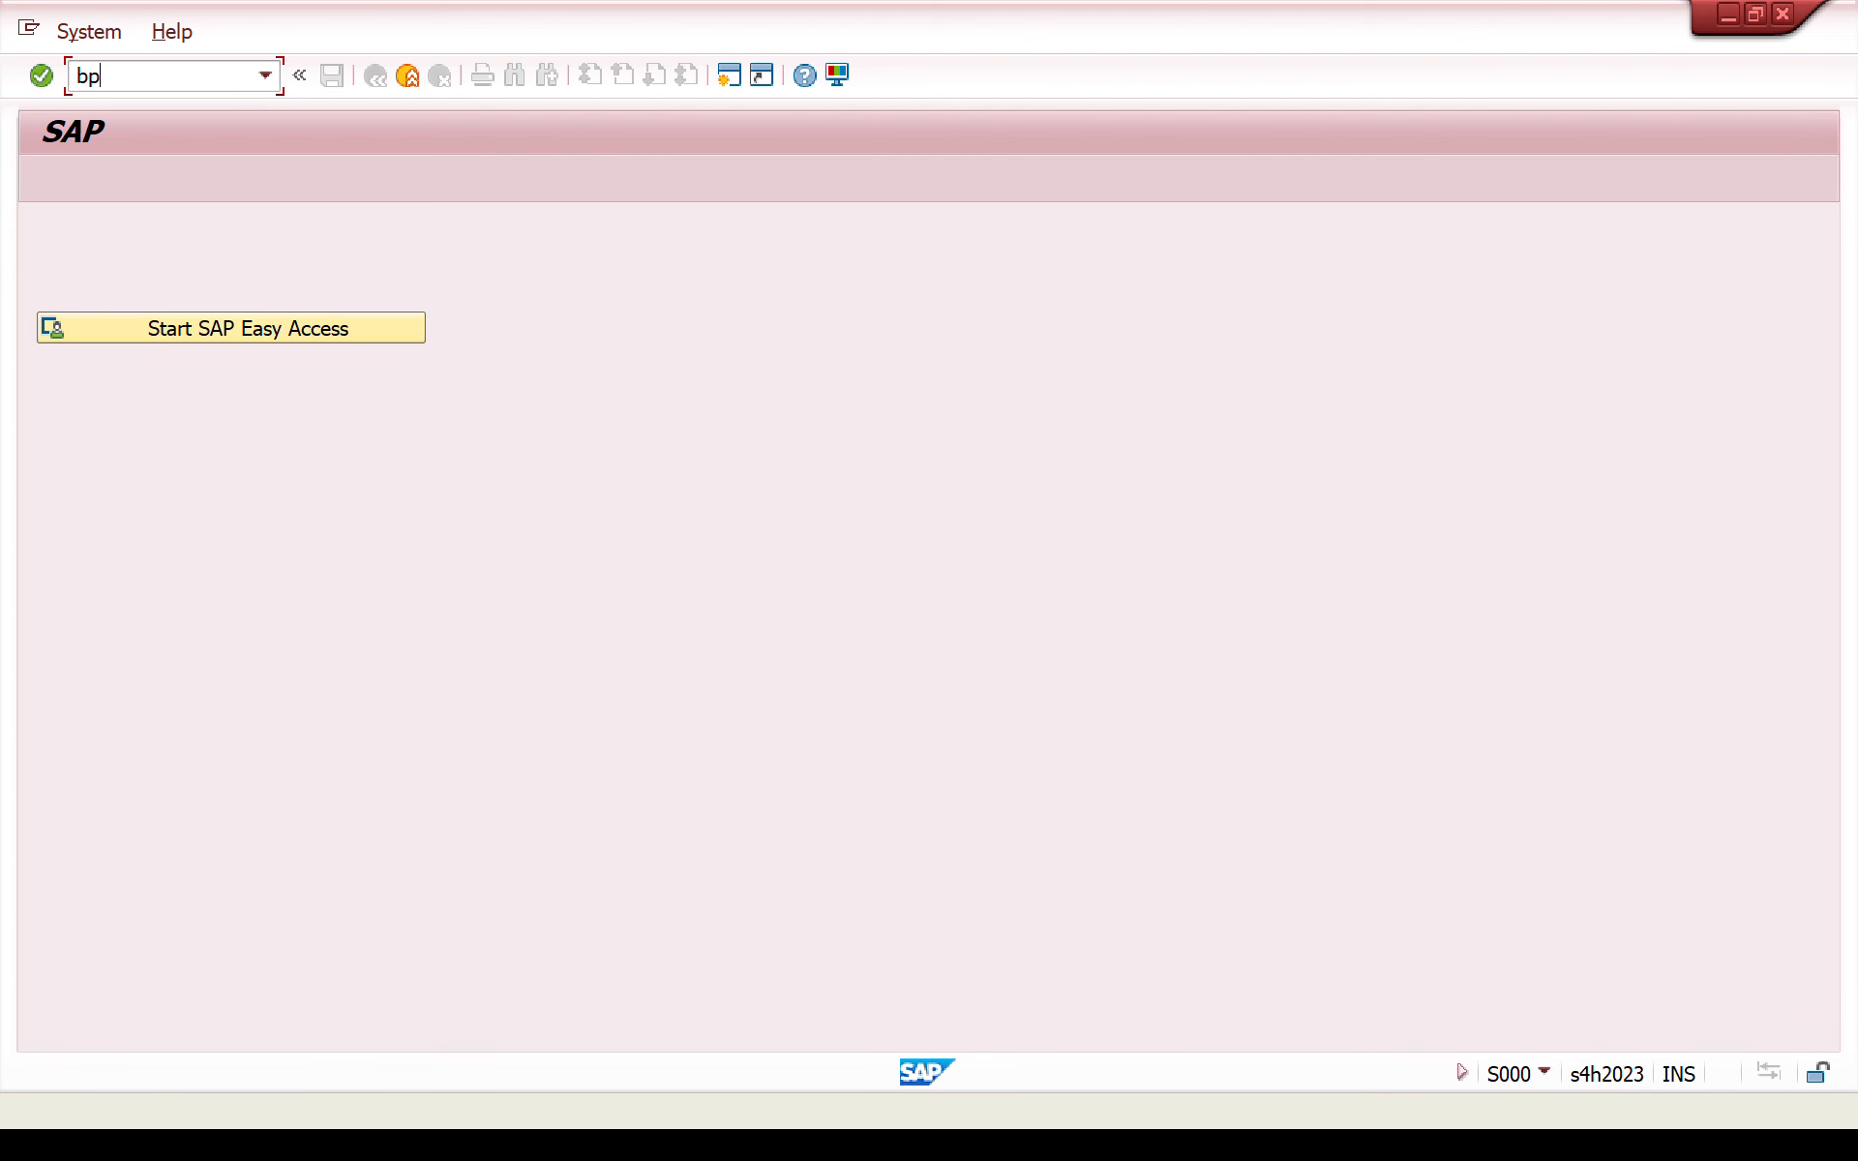
pyautogui.press('Return')
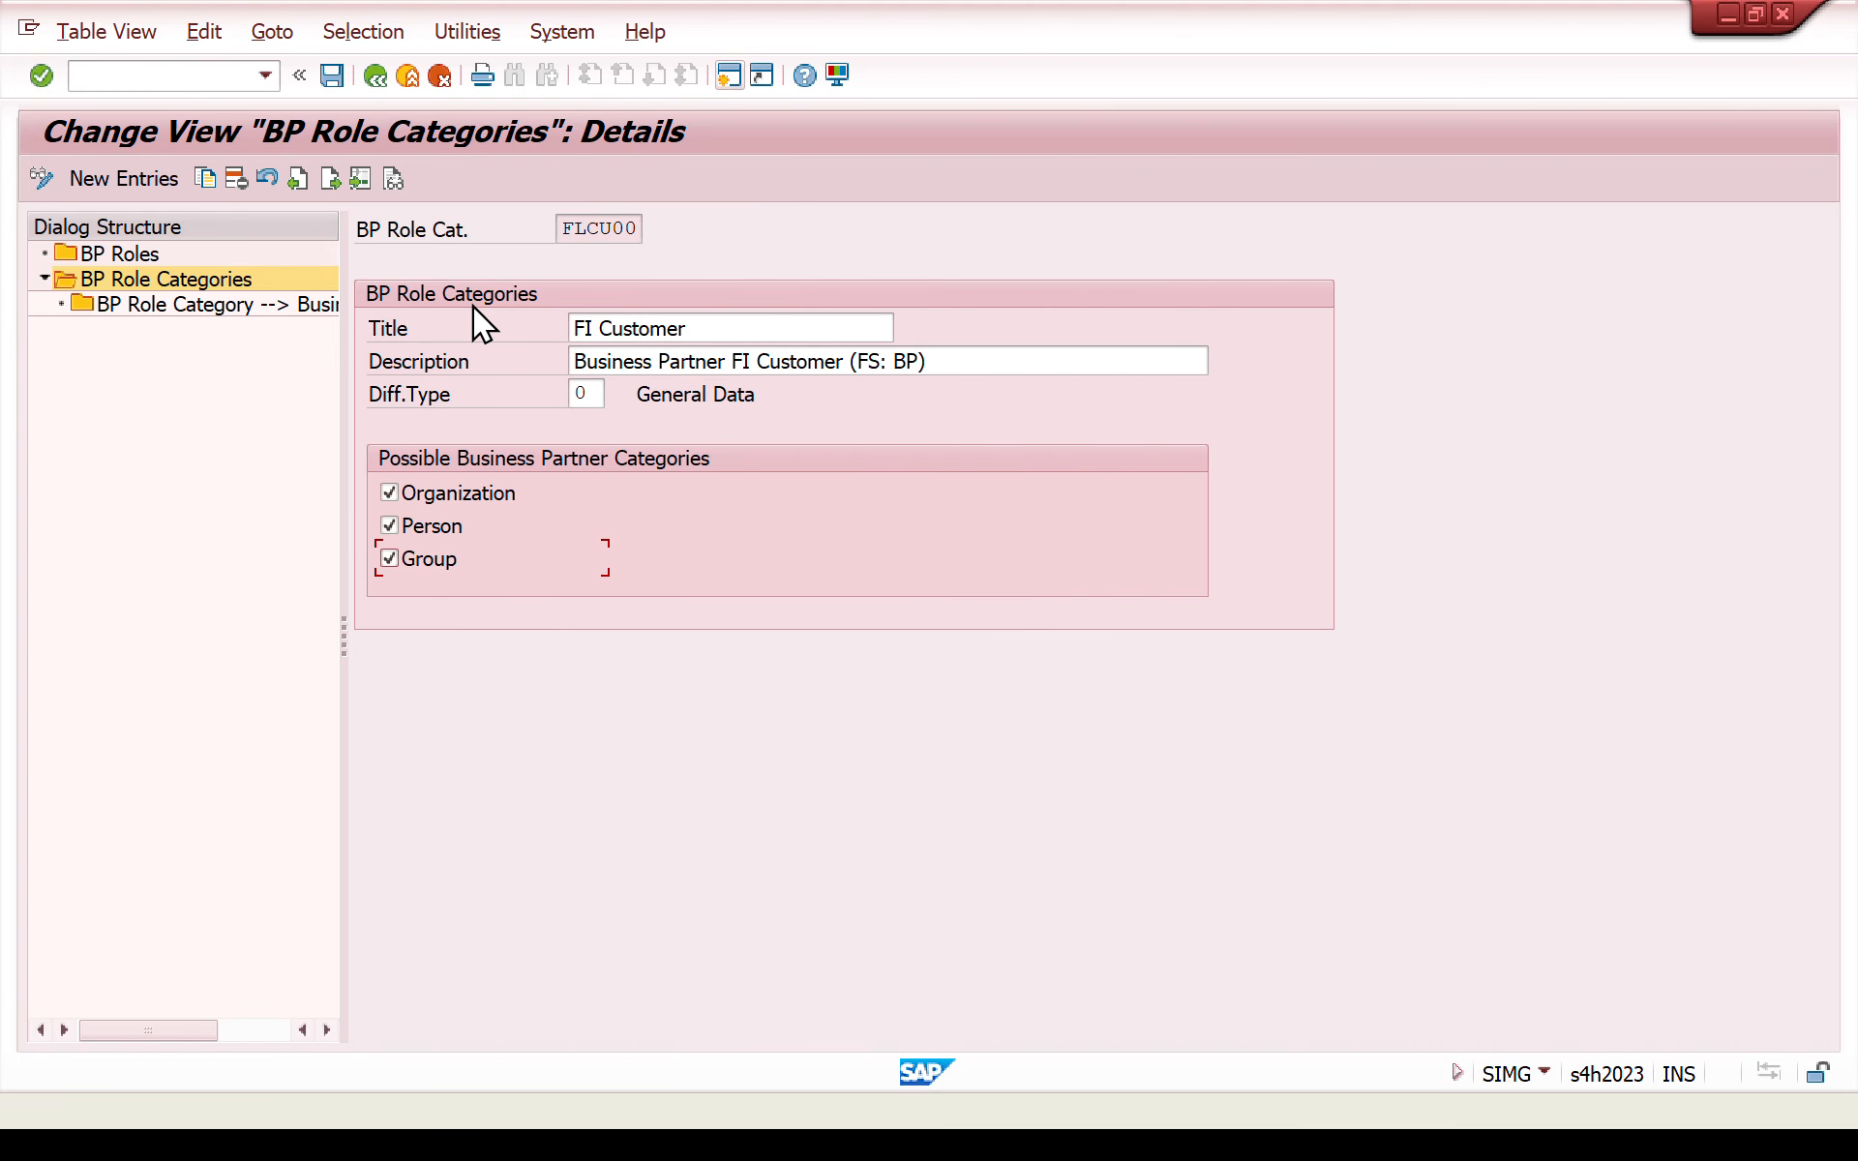
# - Return to the BP role categories overview and display the business transactions assigned to category FLCU00
pyautogui.click(375, 82)
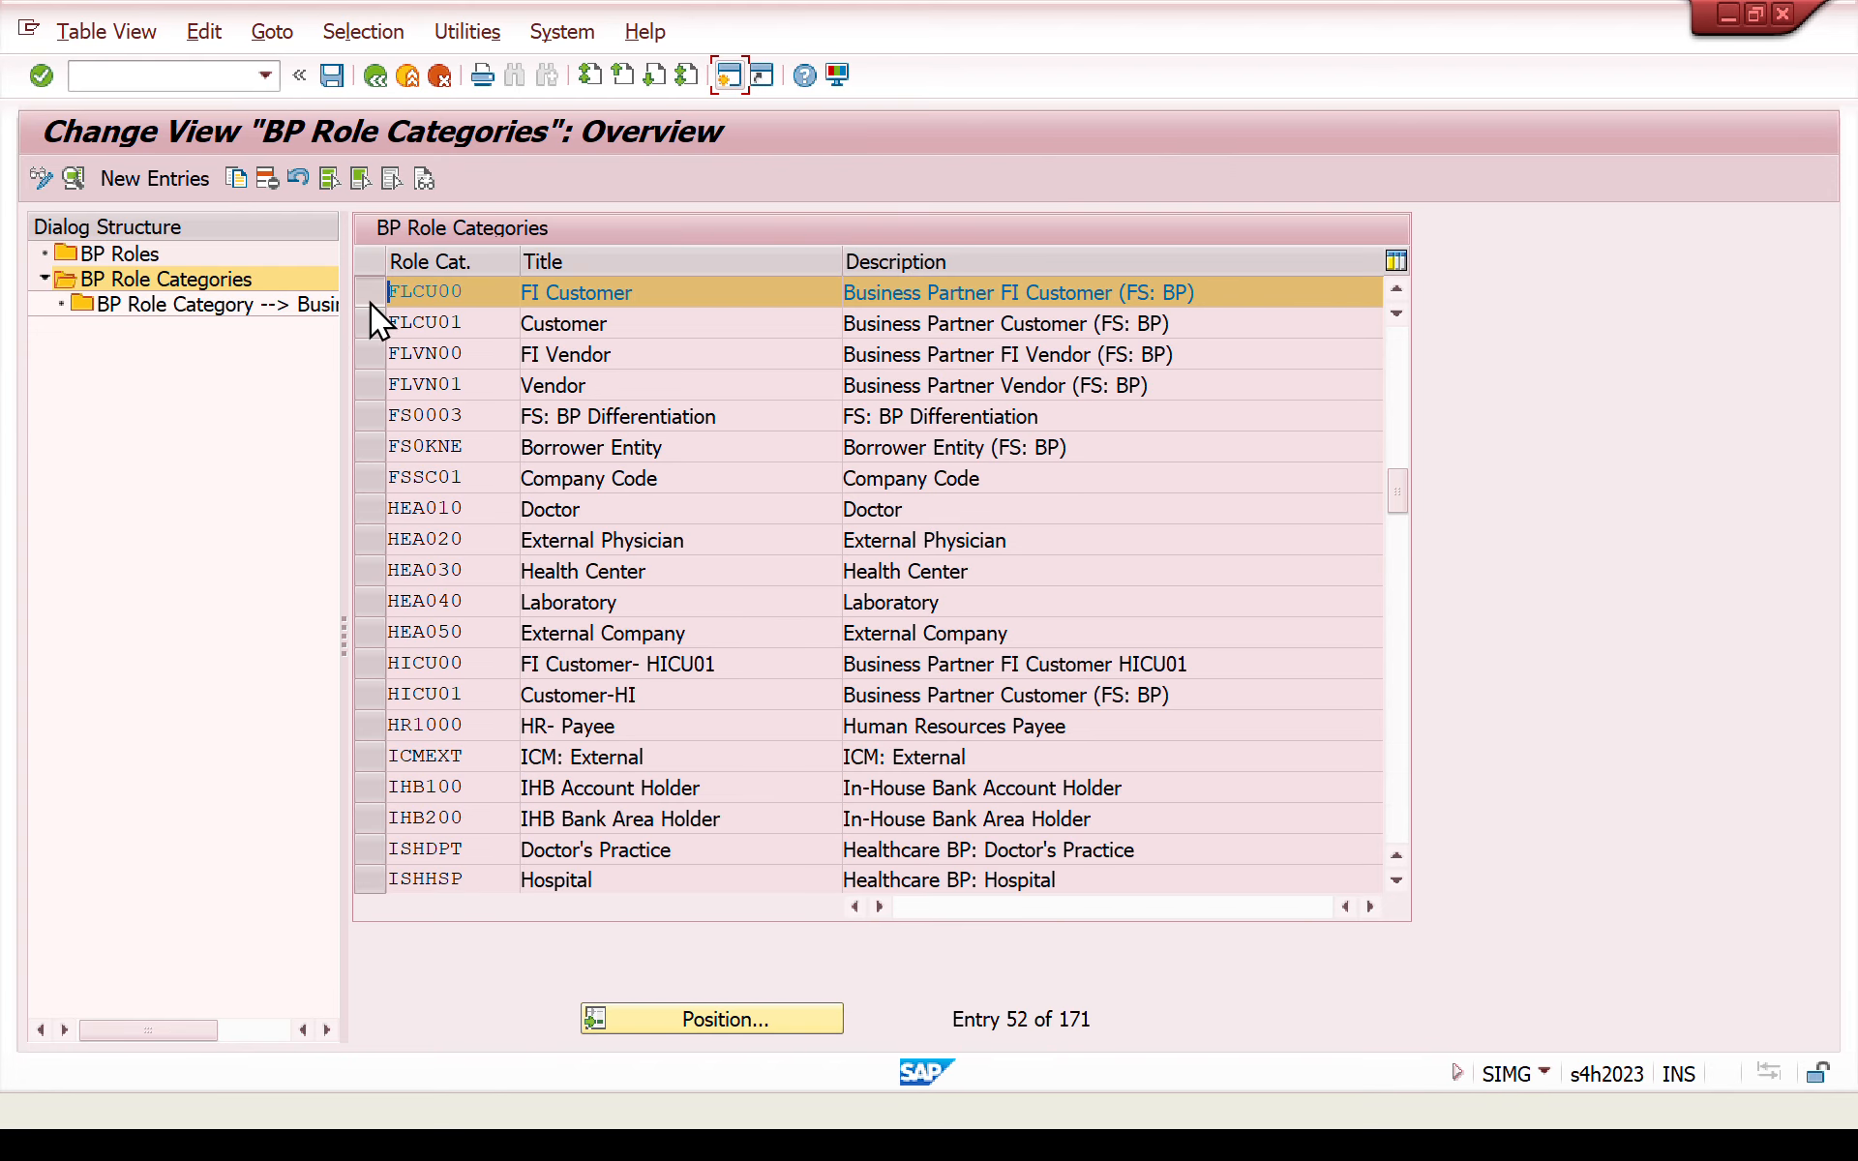
pyautogui.click(369, 294)
pyautogui.doubleClick(244, 305)
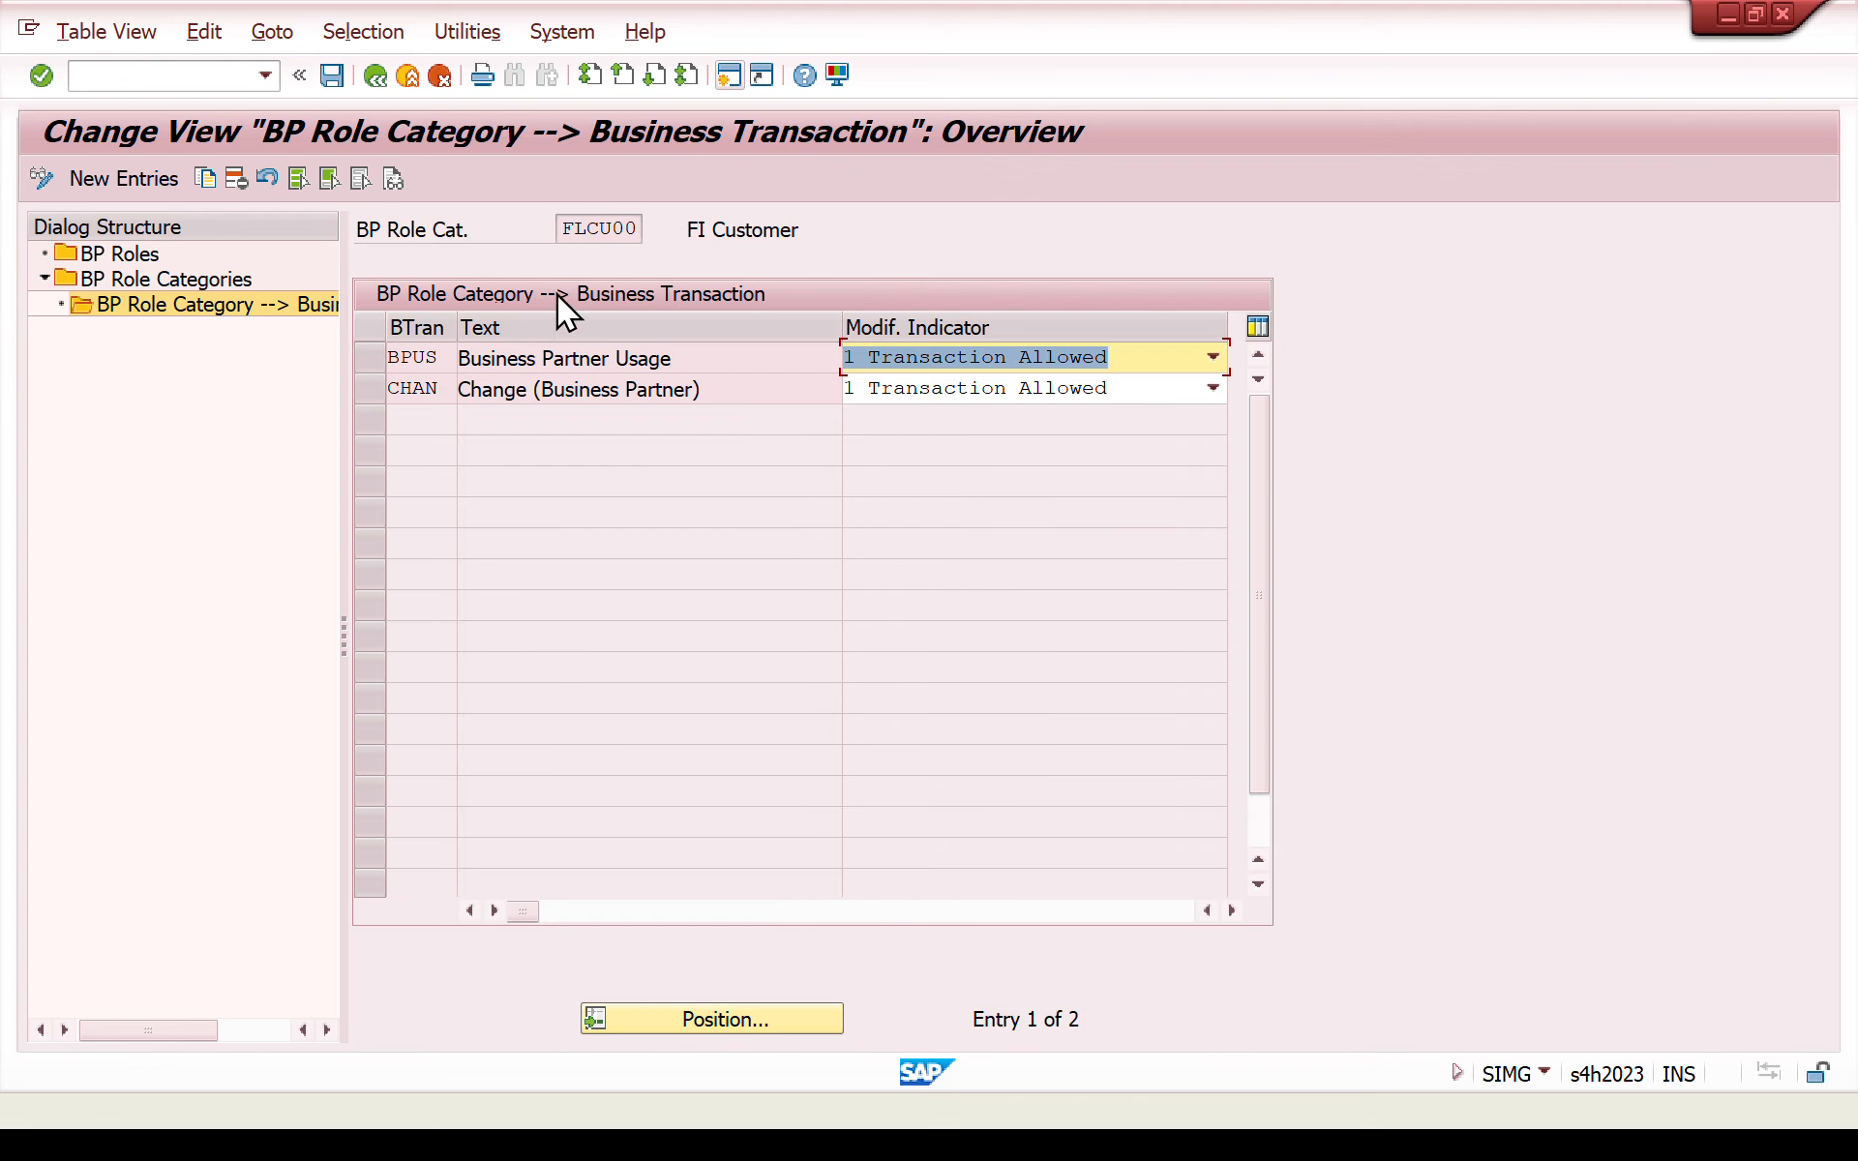
# - Examine the business transactions BPUS and CHAN of category FLCU00 and the available modification indicator options
pyautogui.moveTo(565, 232); pyautogui.dragTo(705, 257)
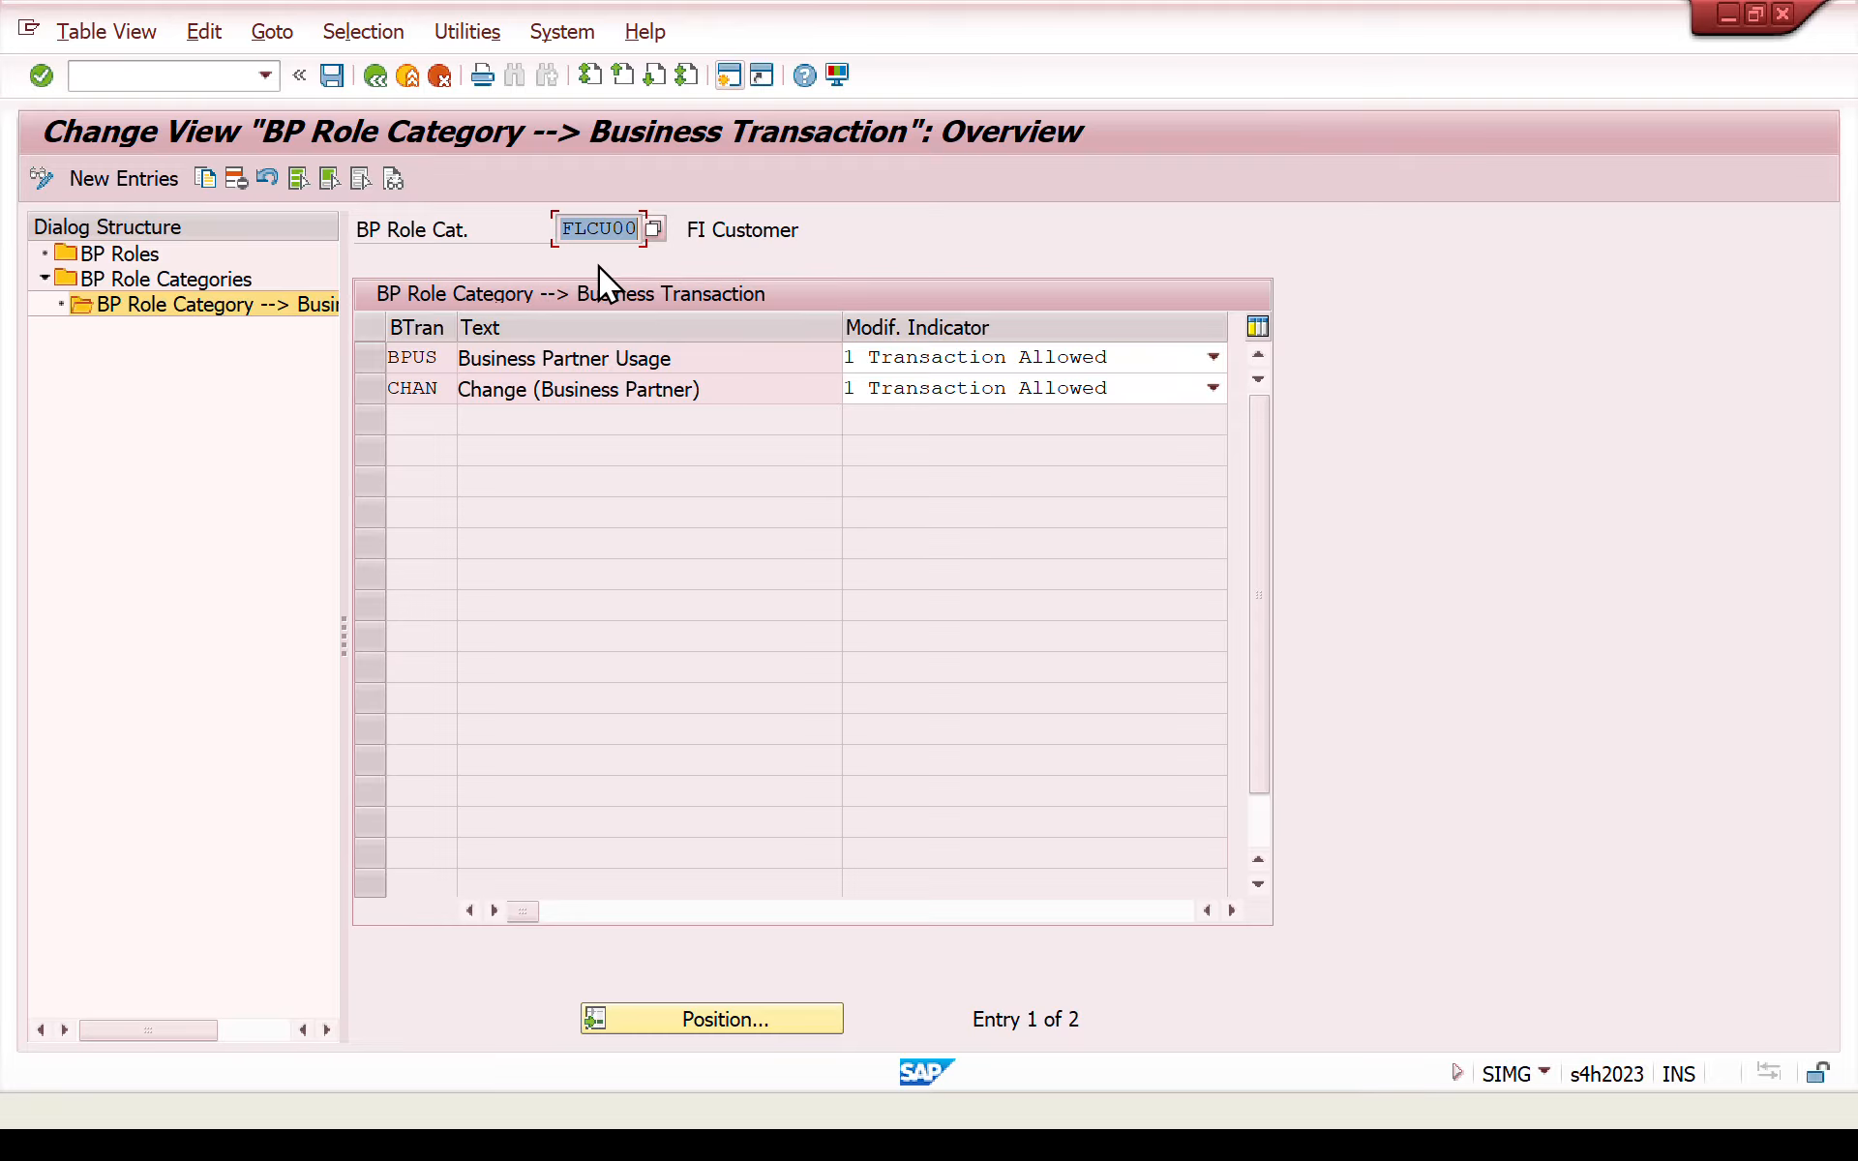
pyautogui.click(384, 362)
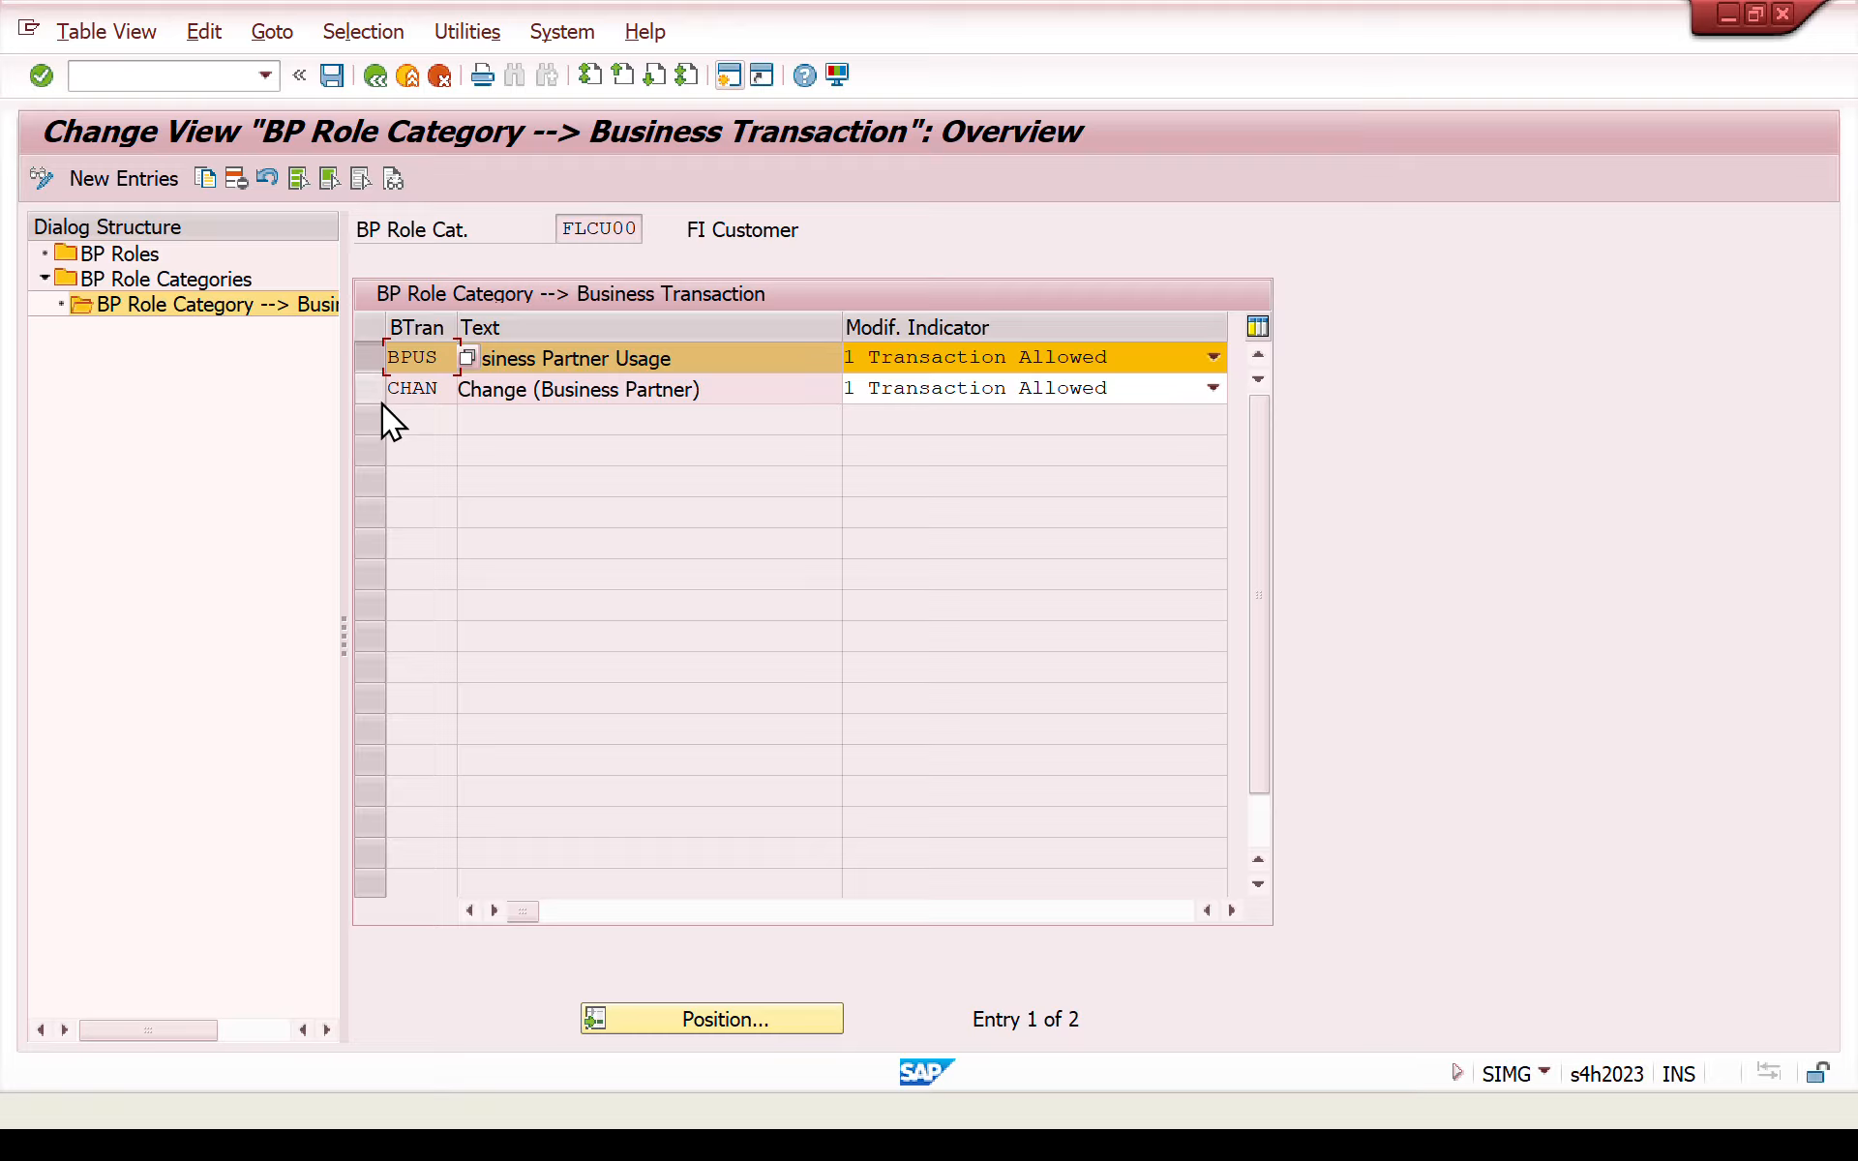
pyautogui.click(379, 397)
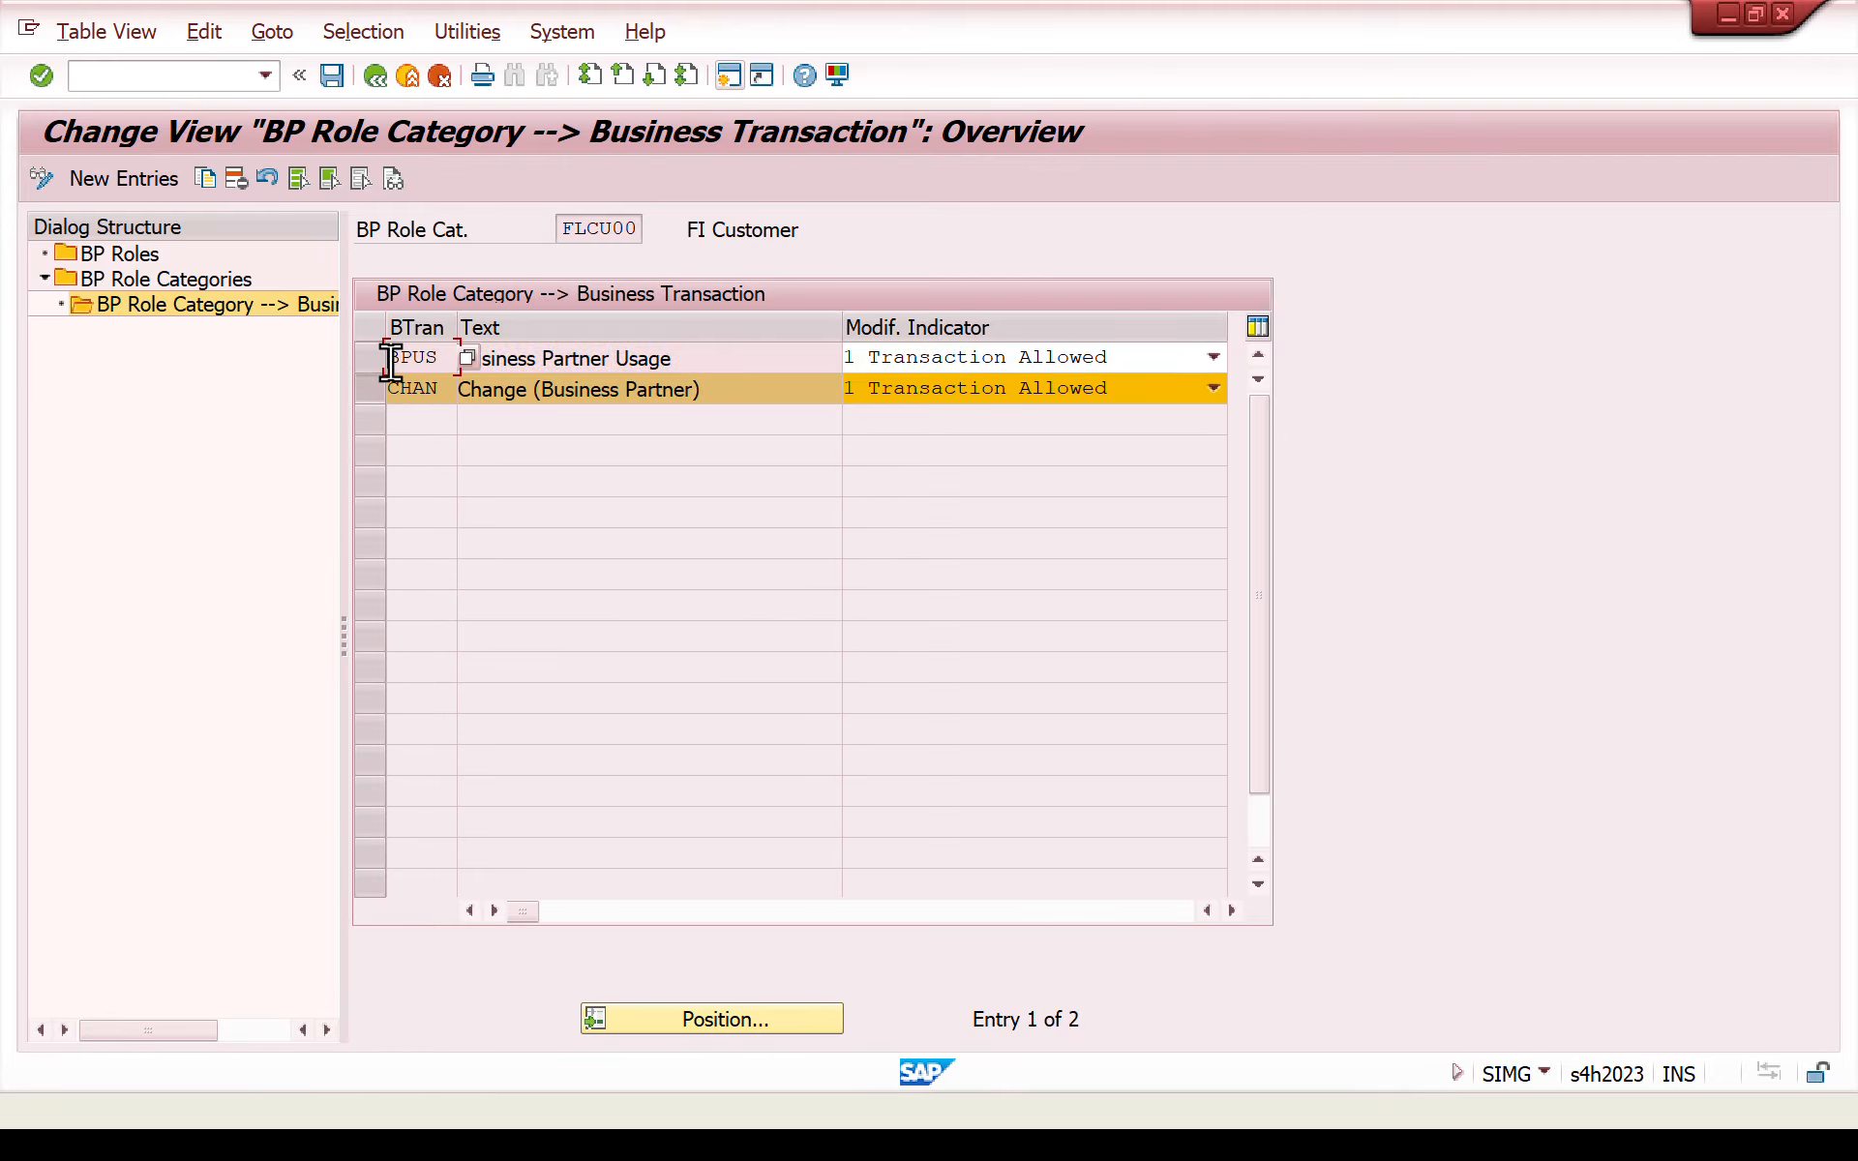
pyautogui.click(385, 397)
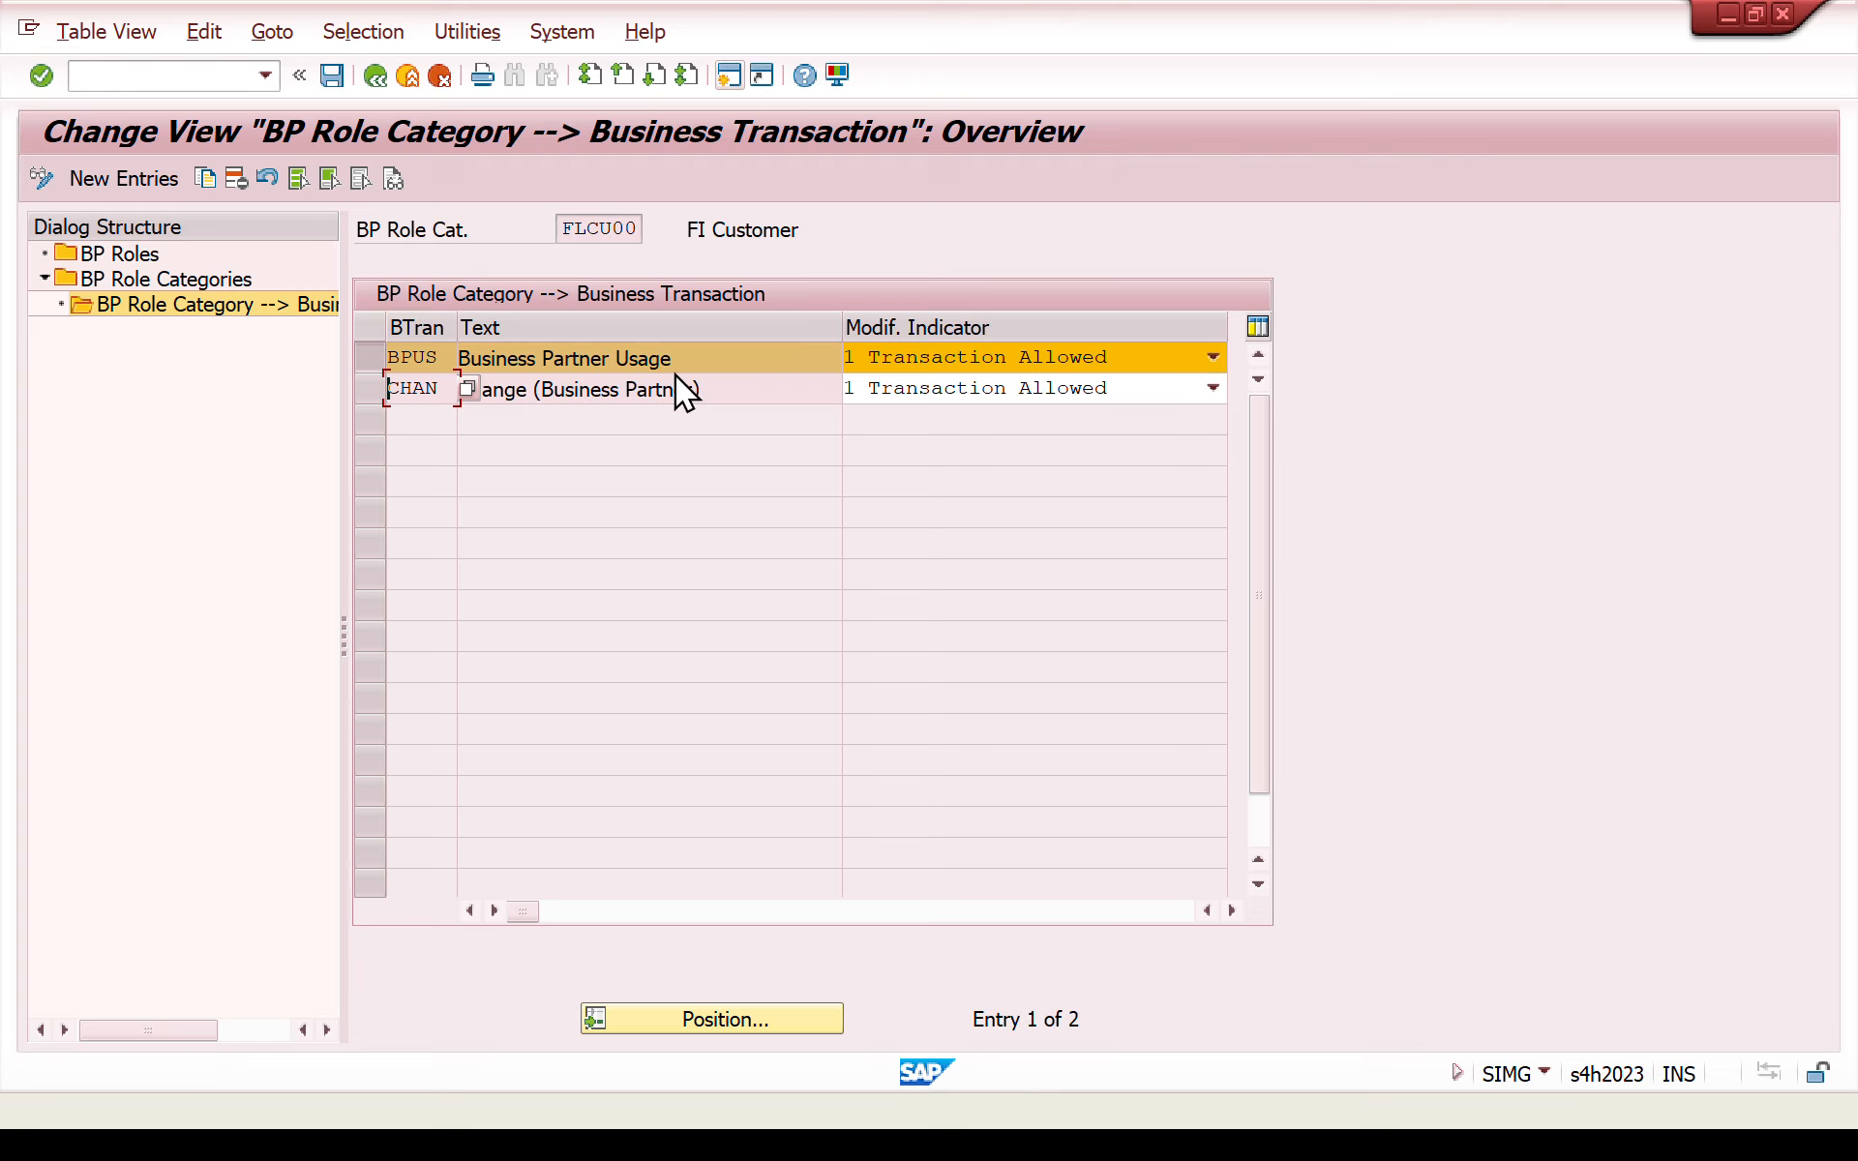
pyautogui.click(367, 392)
pyautogui.click(366, 369)
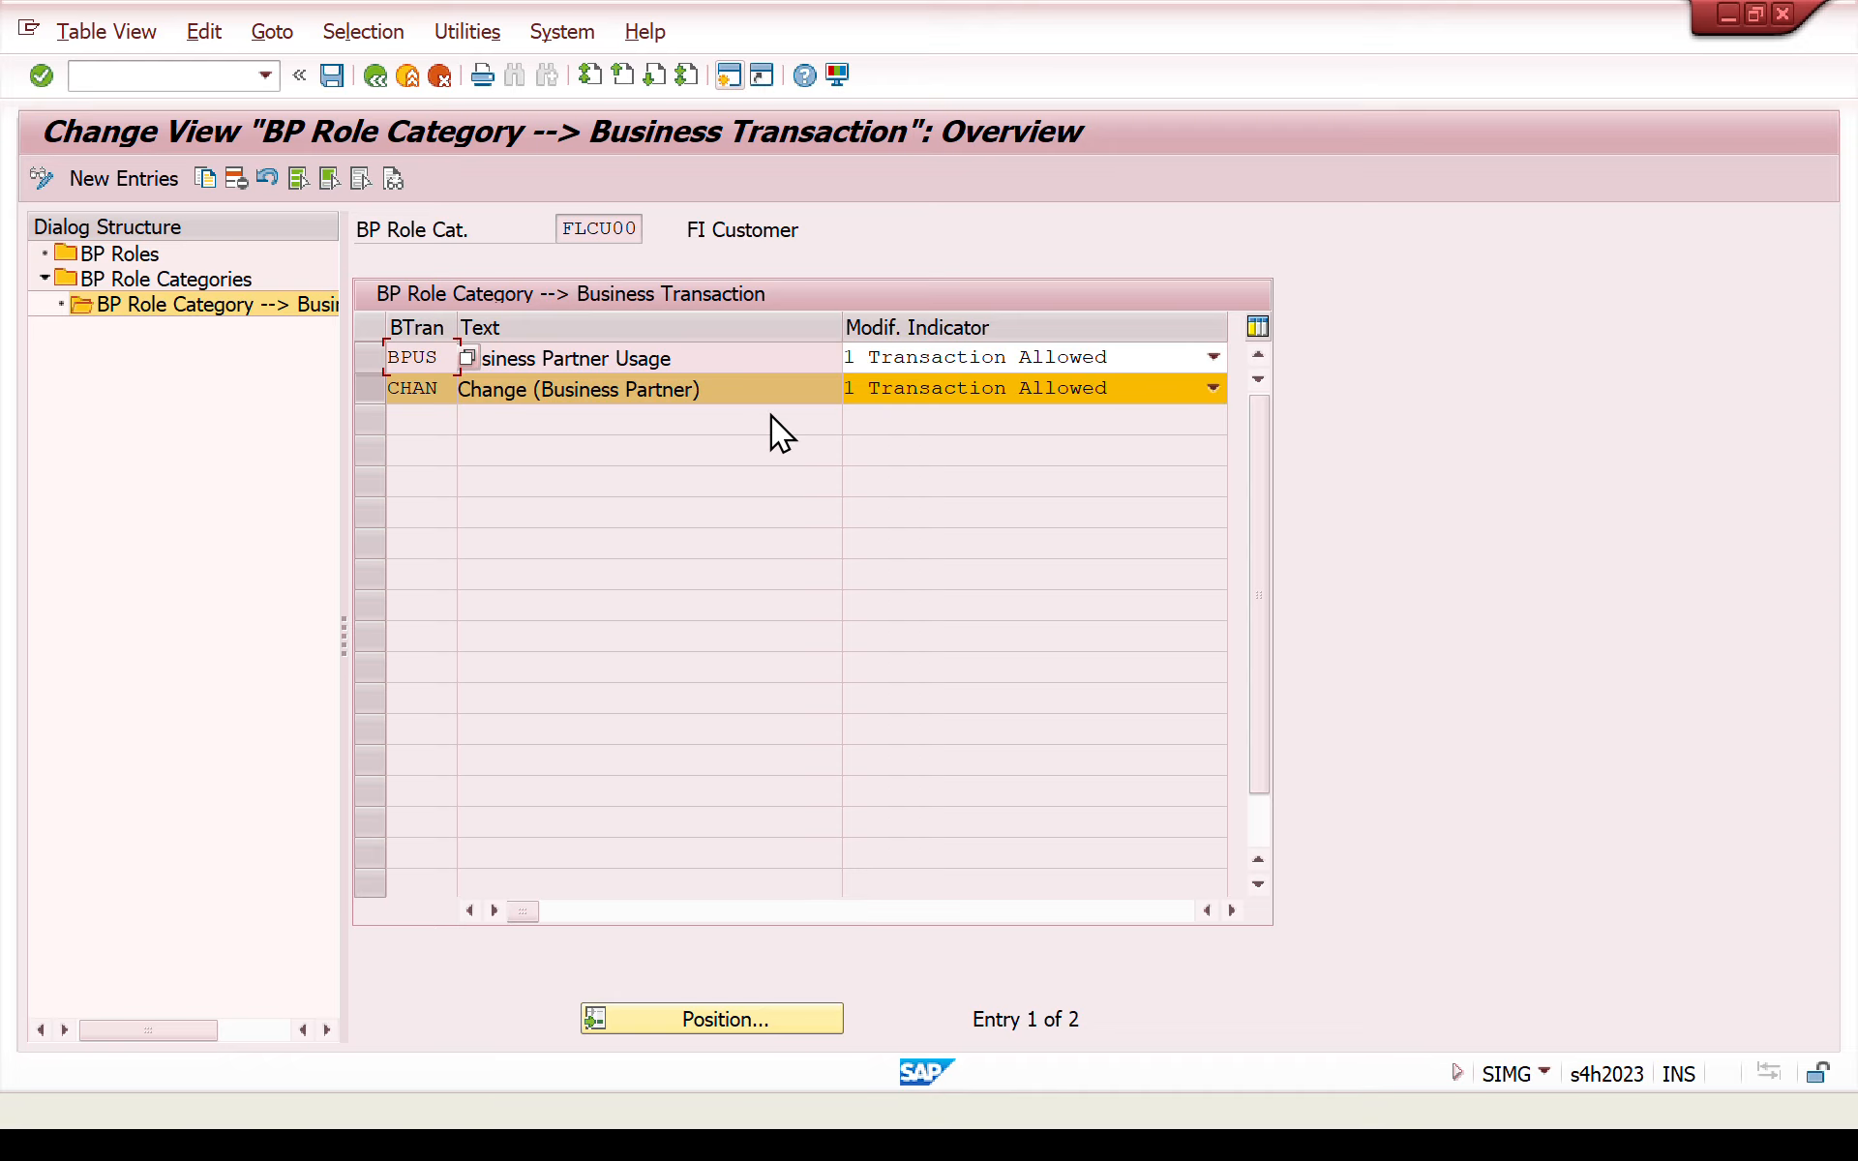
pyautogui.click(931, 386)
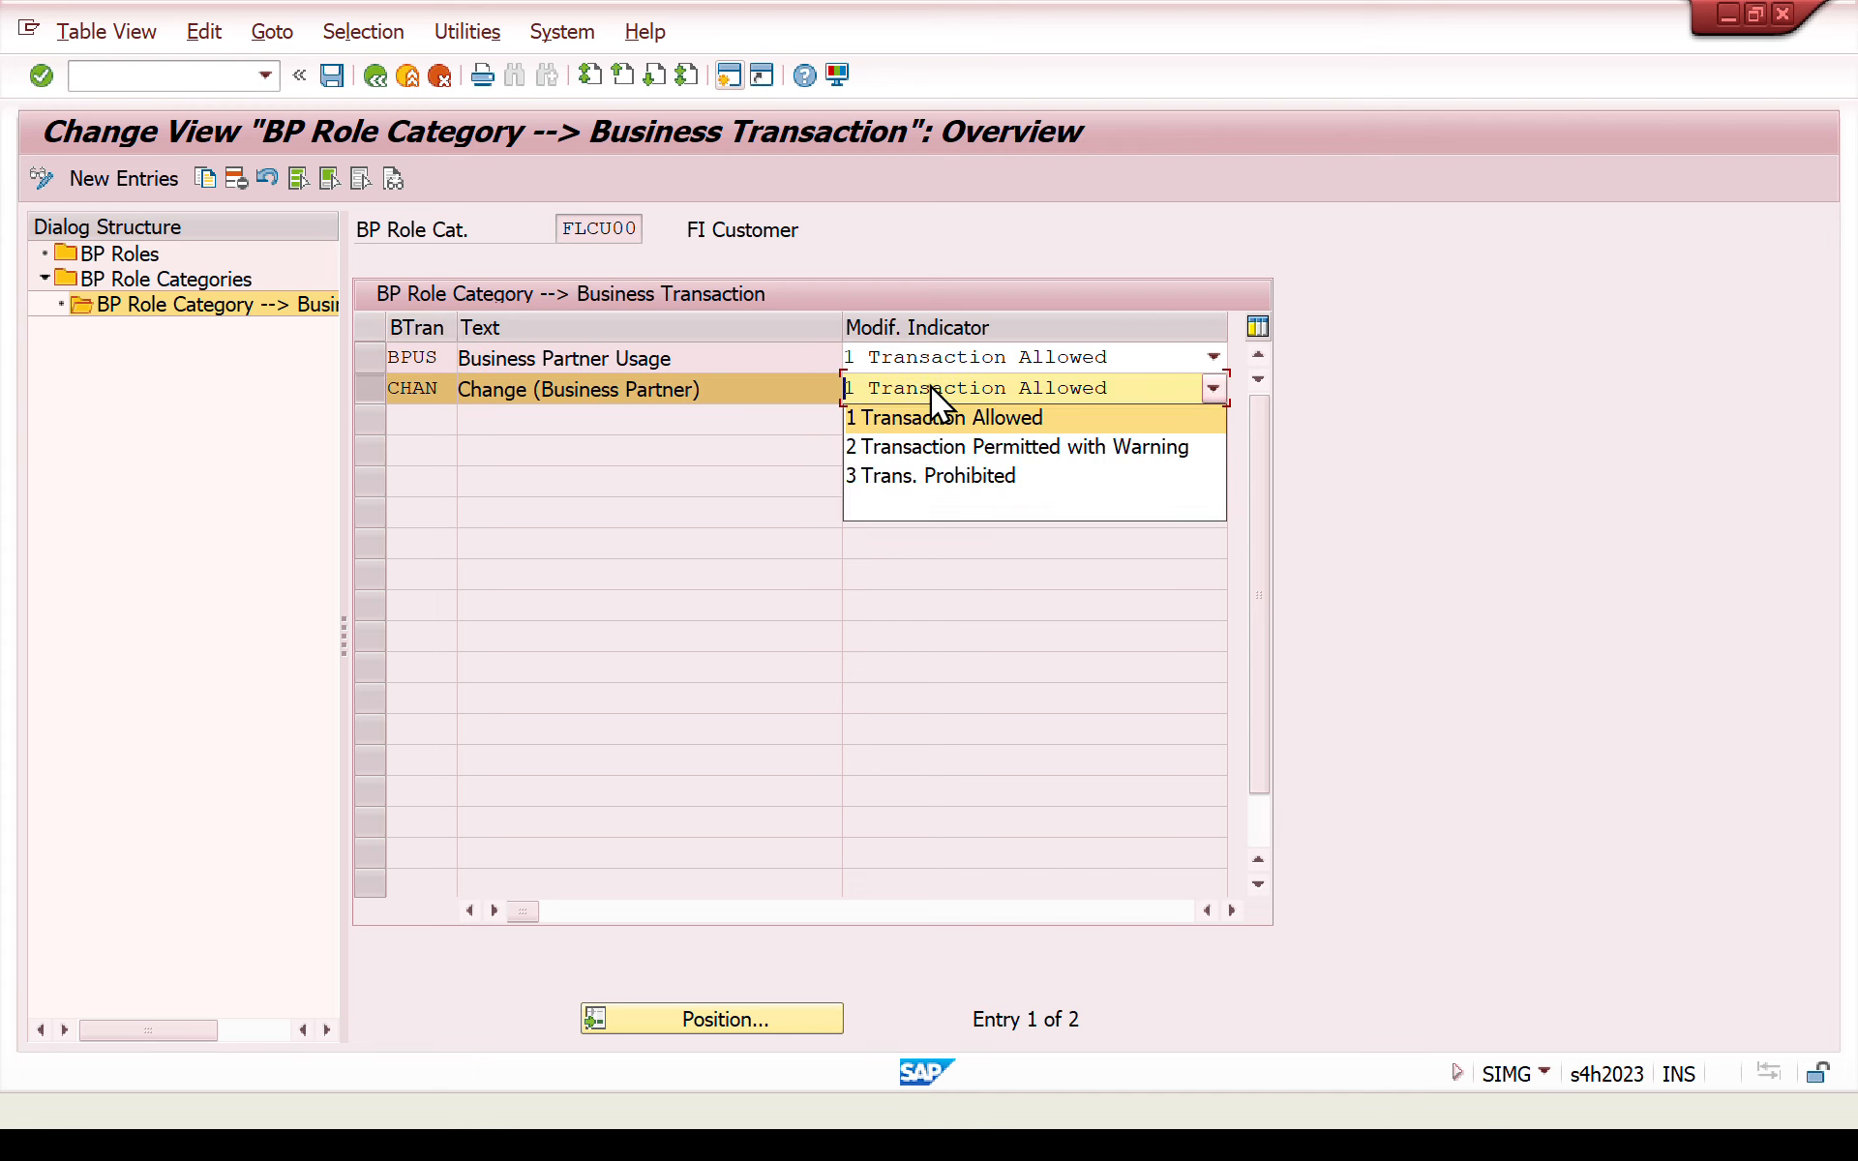
pyautogui.click(1485, 422)
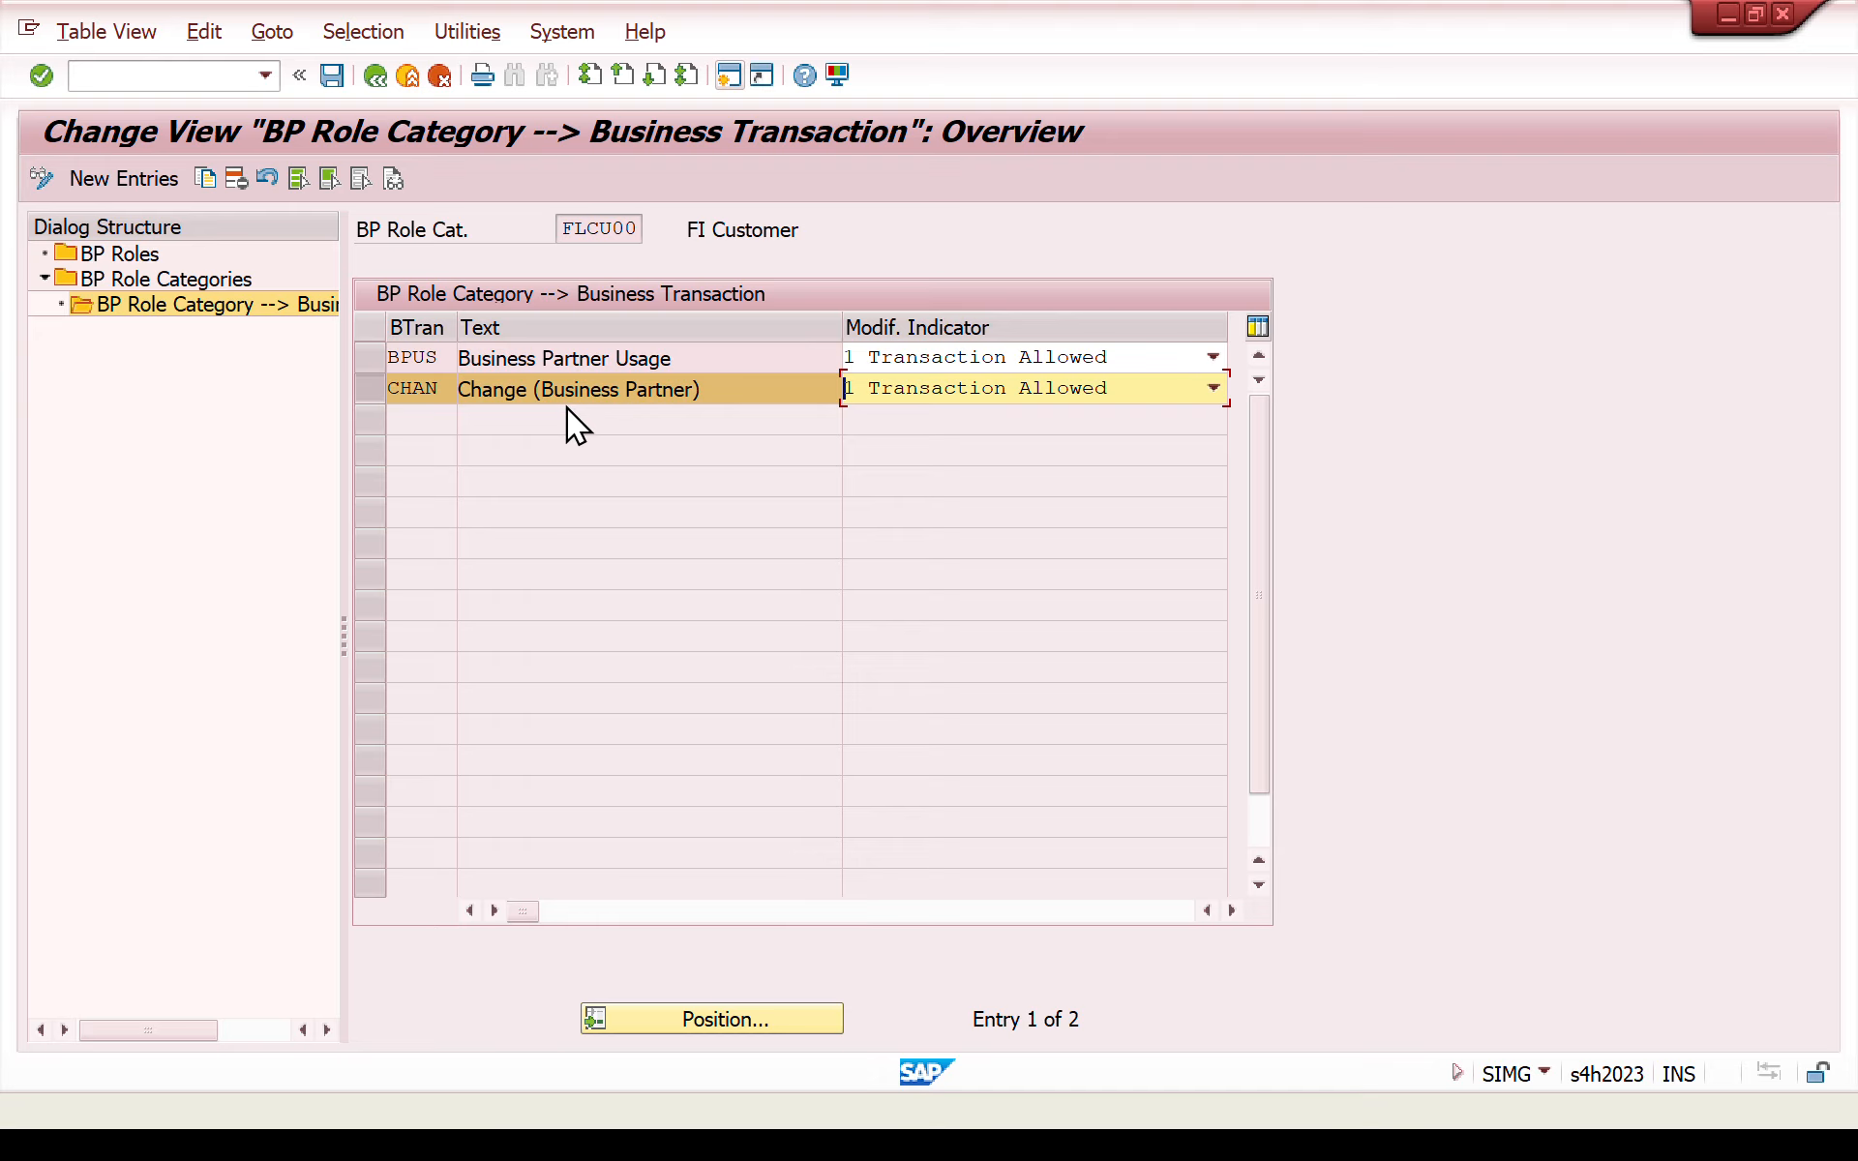
pyautogui.click(938, 387)
pyautogui.moveTo(560, 229); pyautogui.dragTo(668, 232)
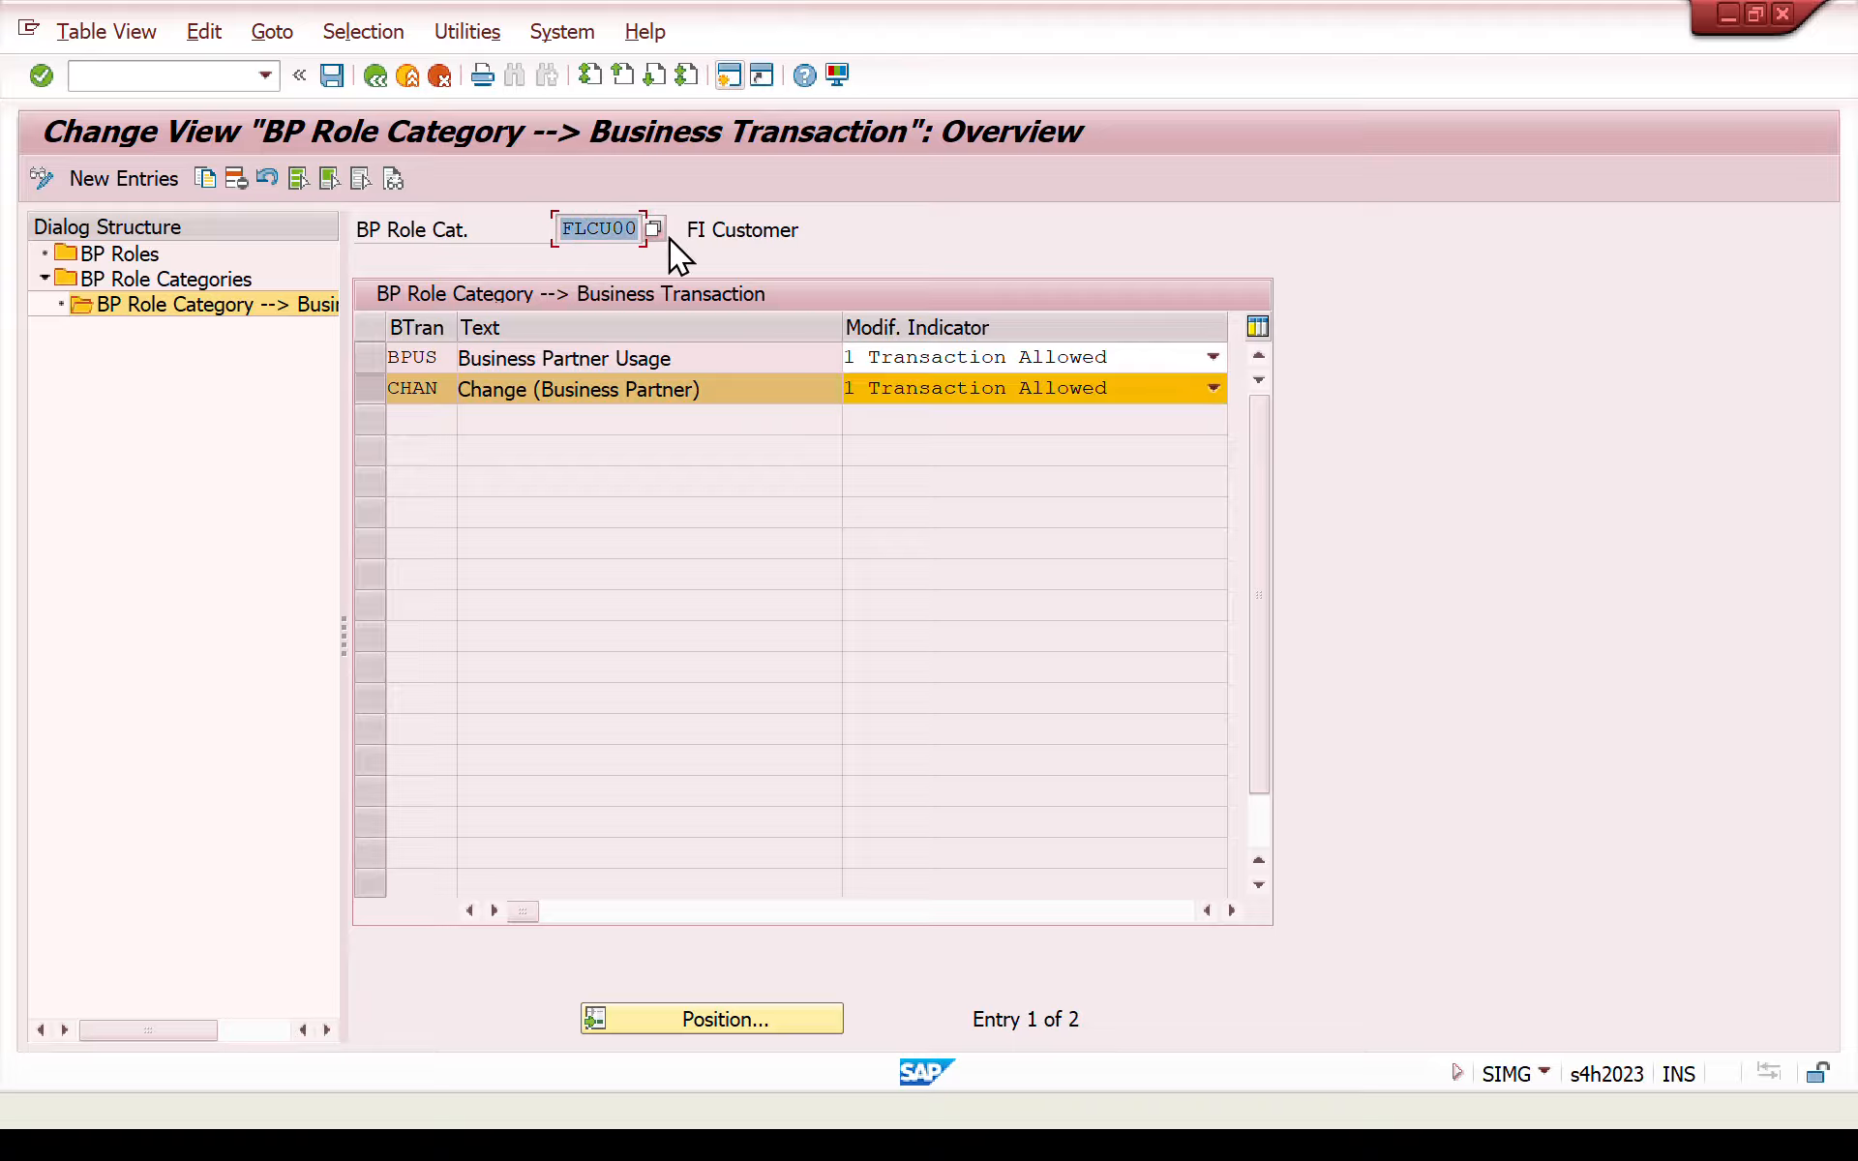
# - Return to the BP role categories overview and select the categories FLCU00 and FLCU01
pyautogui.click(374, 77)
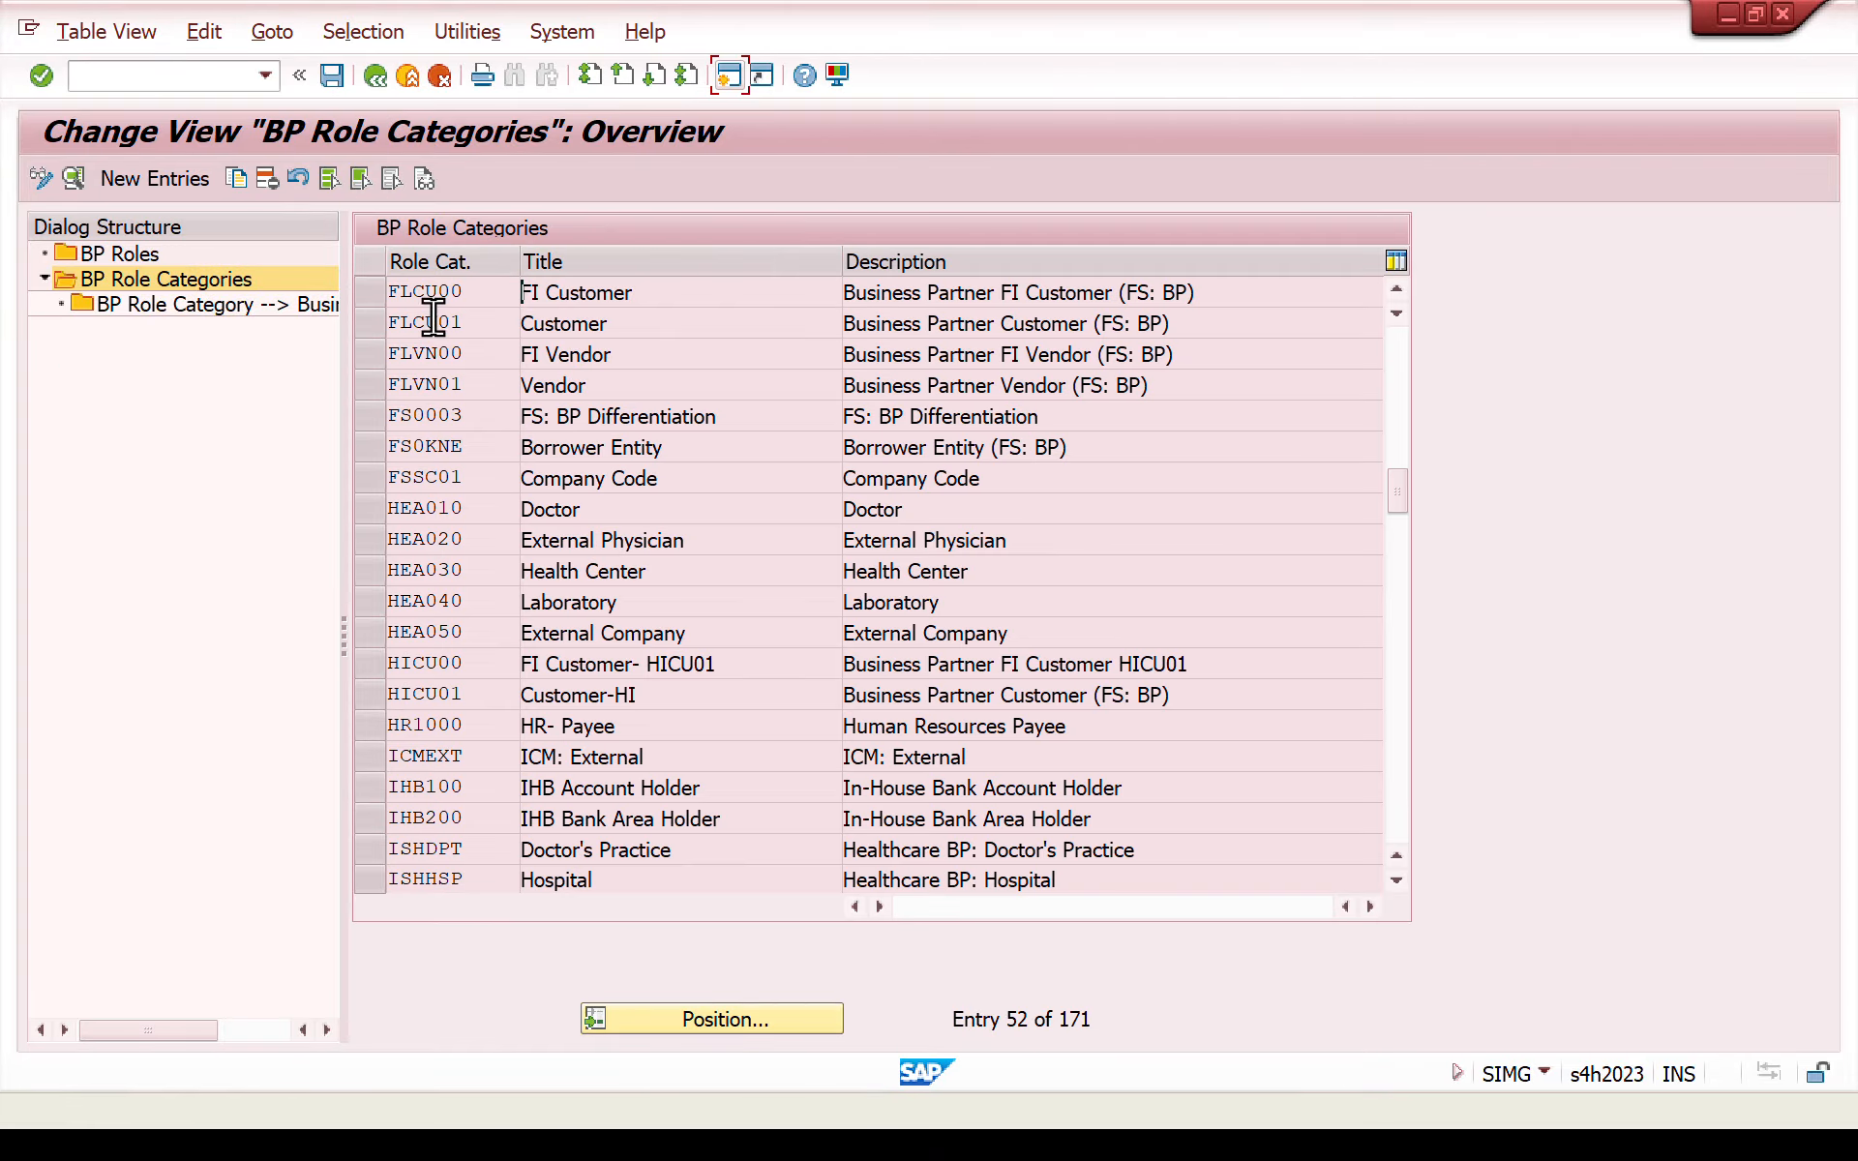
pyautogui.click(370, 320)
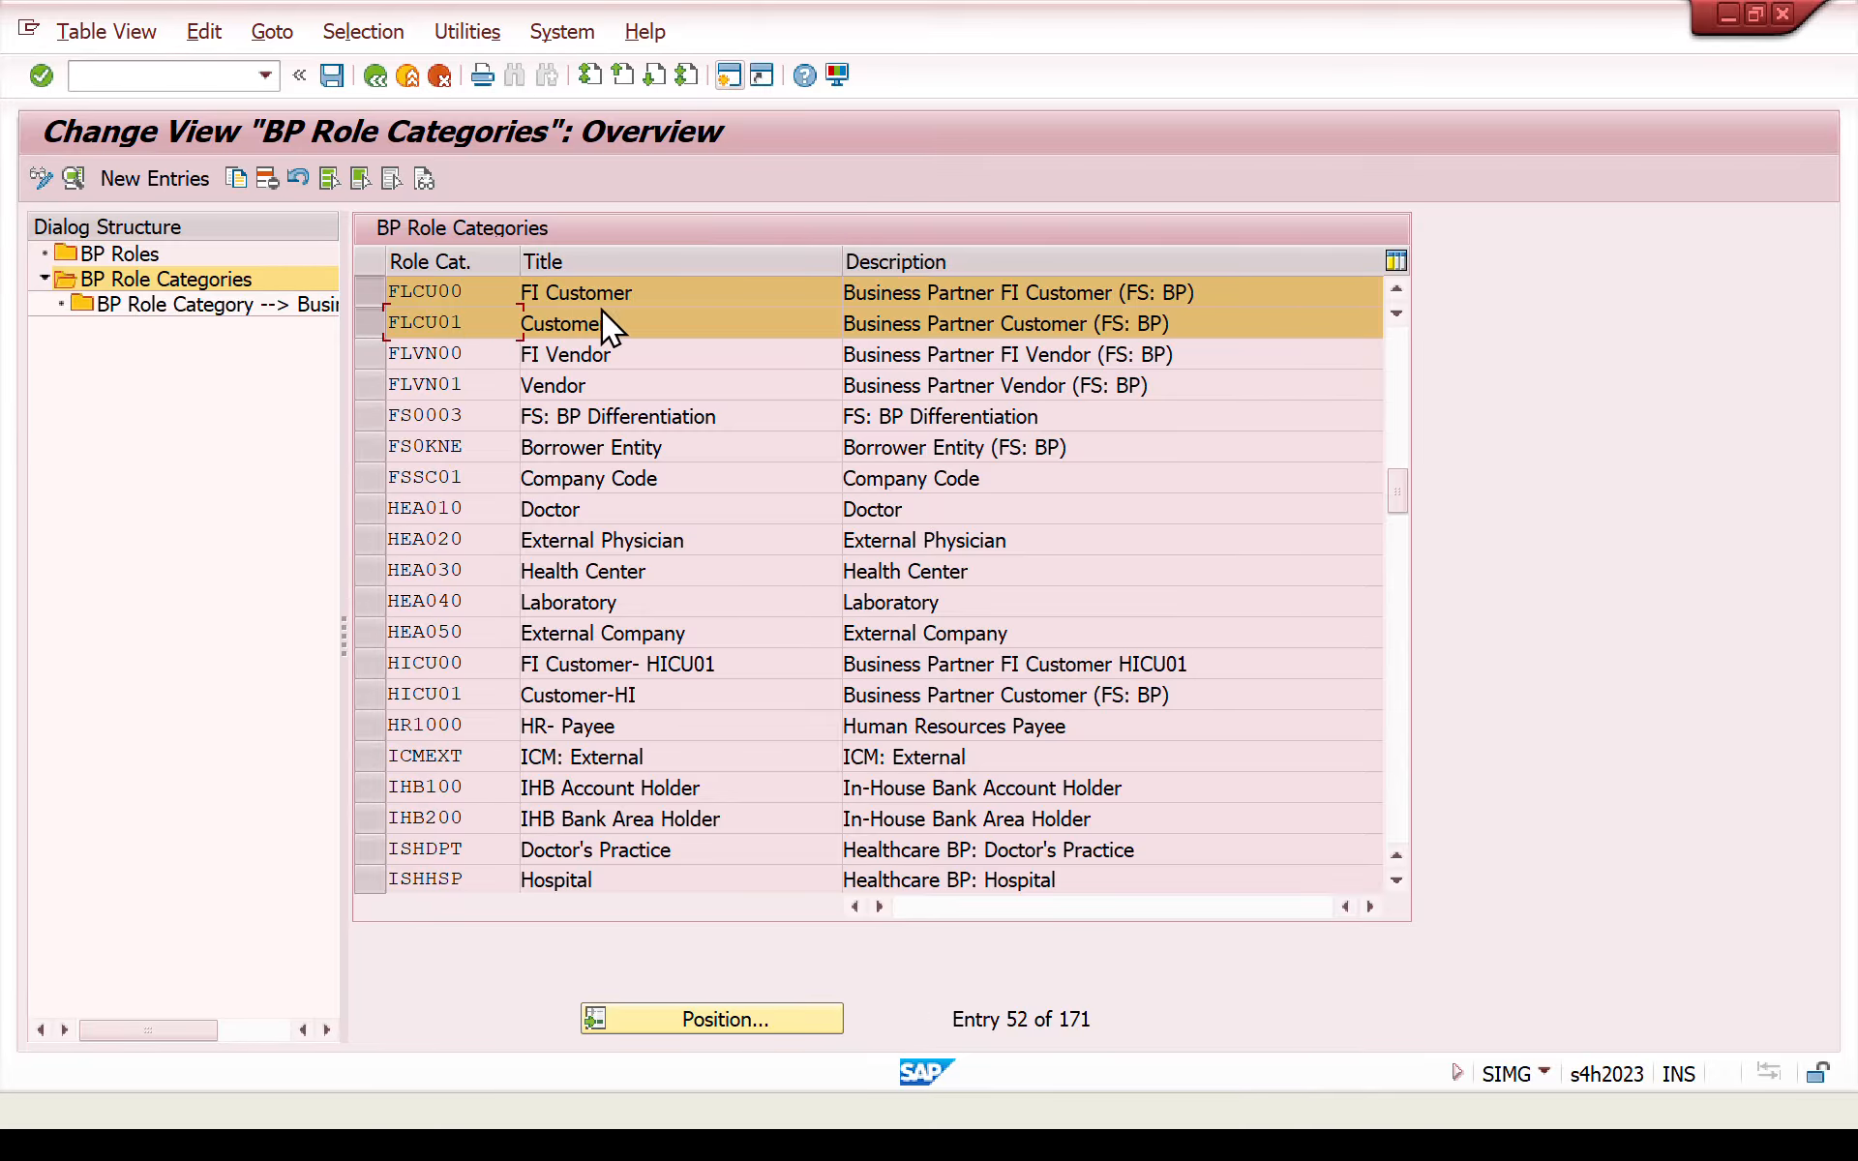
pyautogui.click(1395, 288)
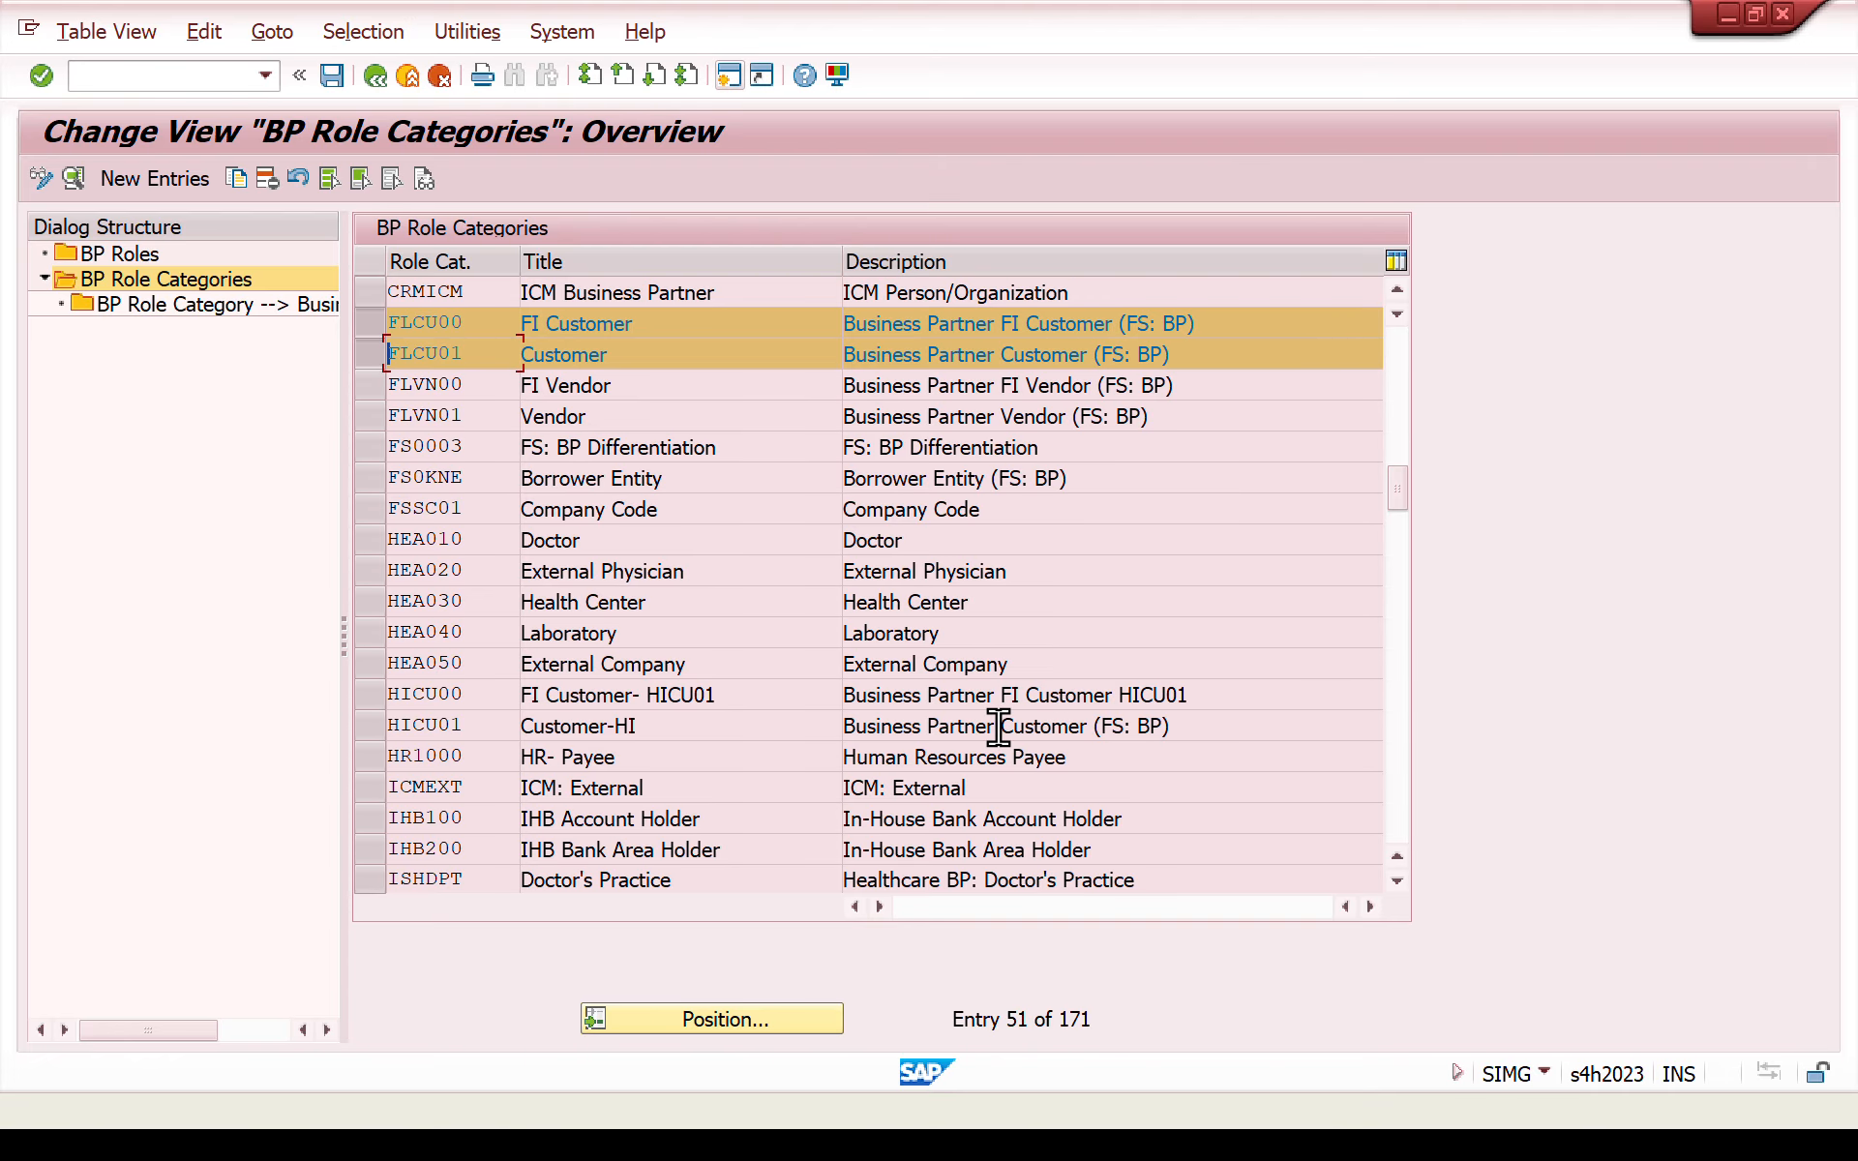
# - Position the BP role categories list at category 000000
pyautogui.click(672, 1024)
pyautogui.write('000000')
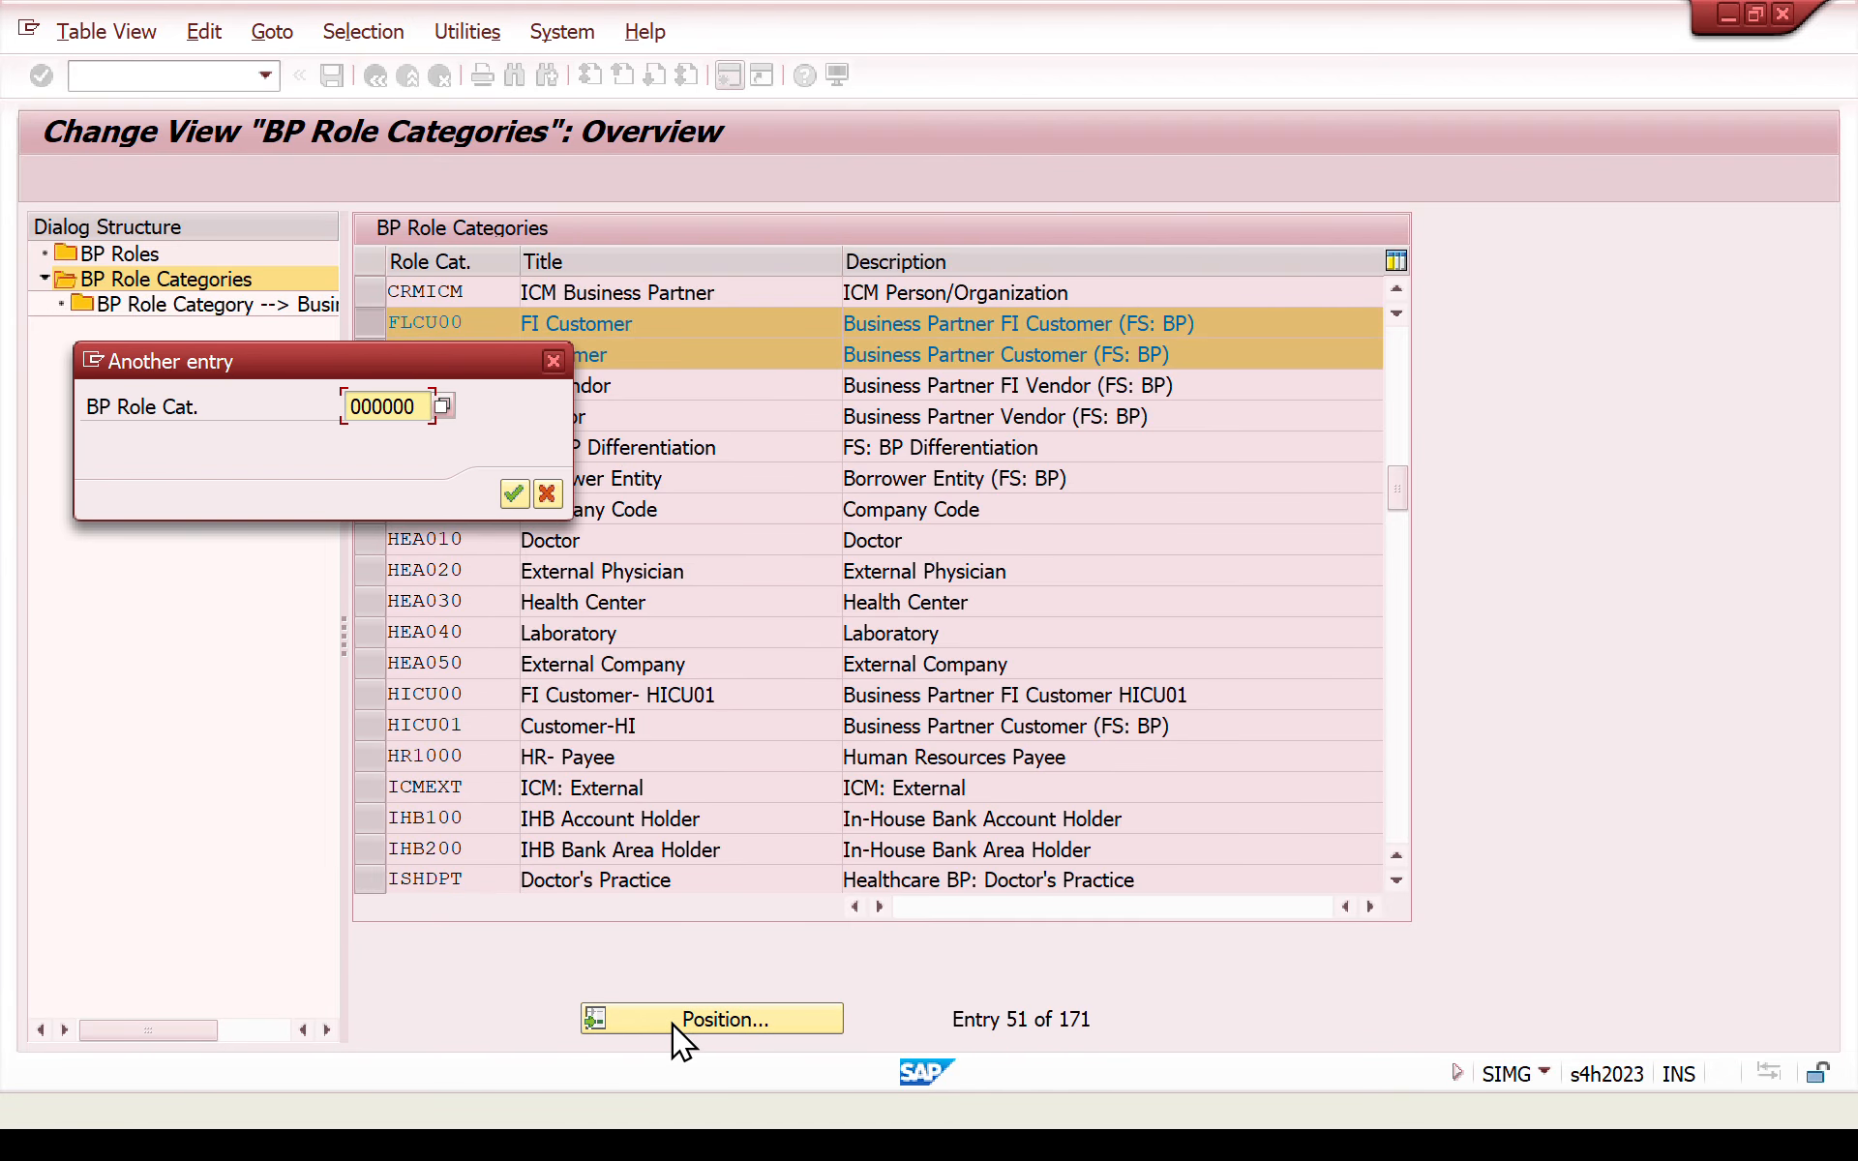
pyautogui.press('Return')
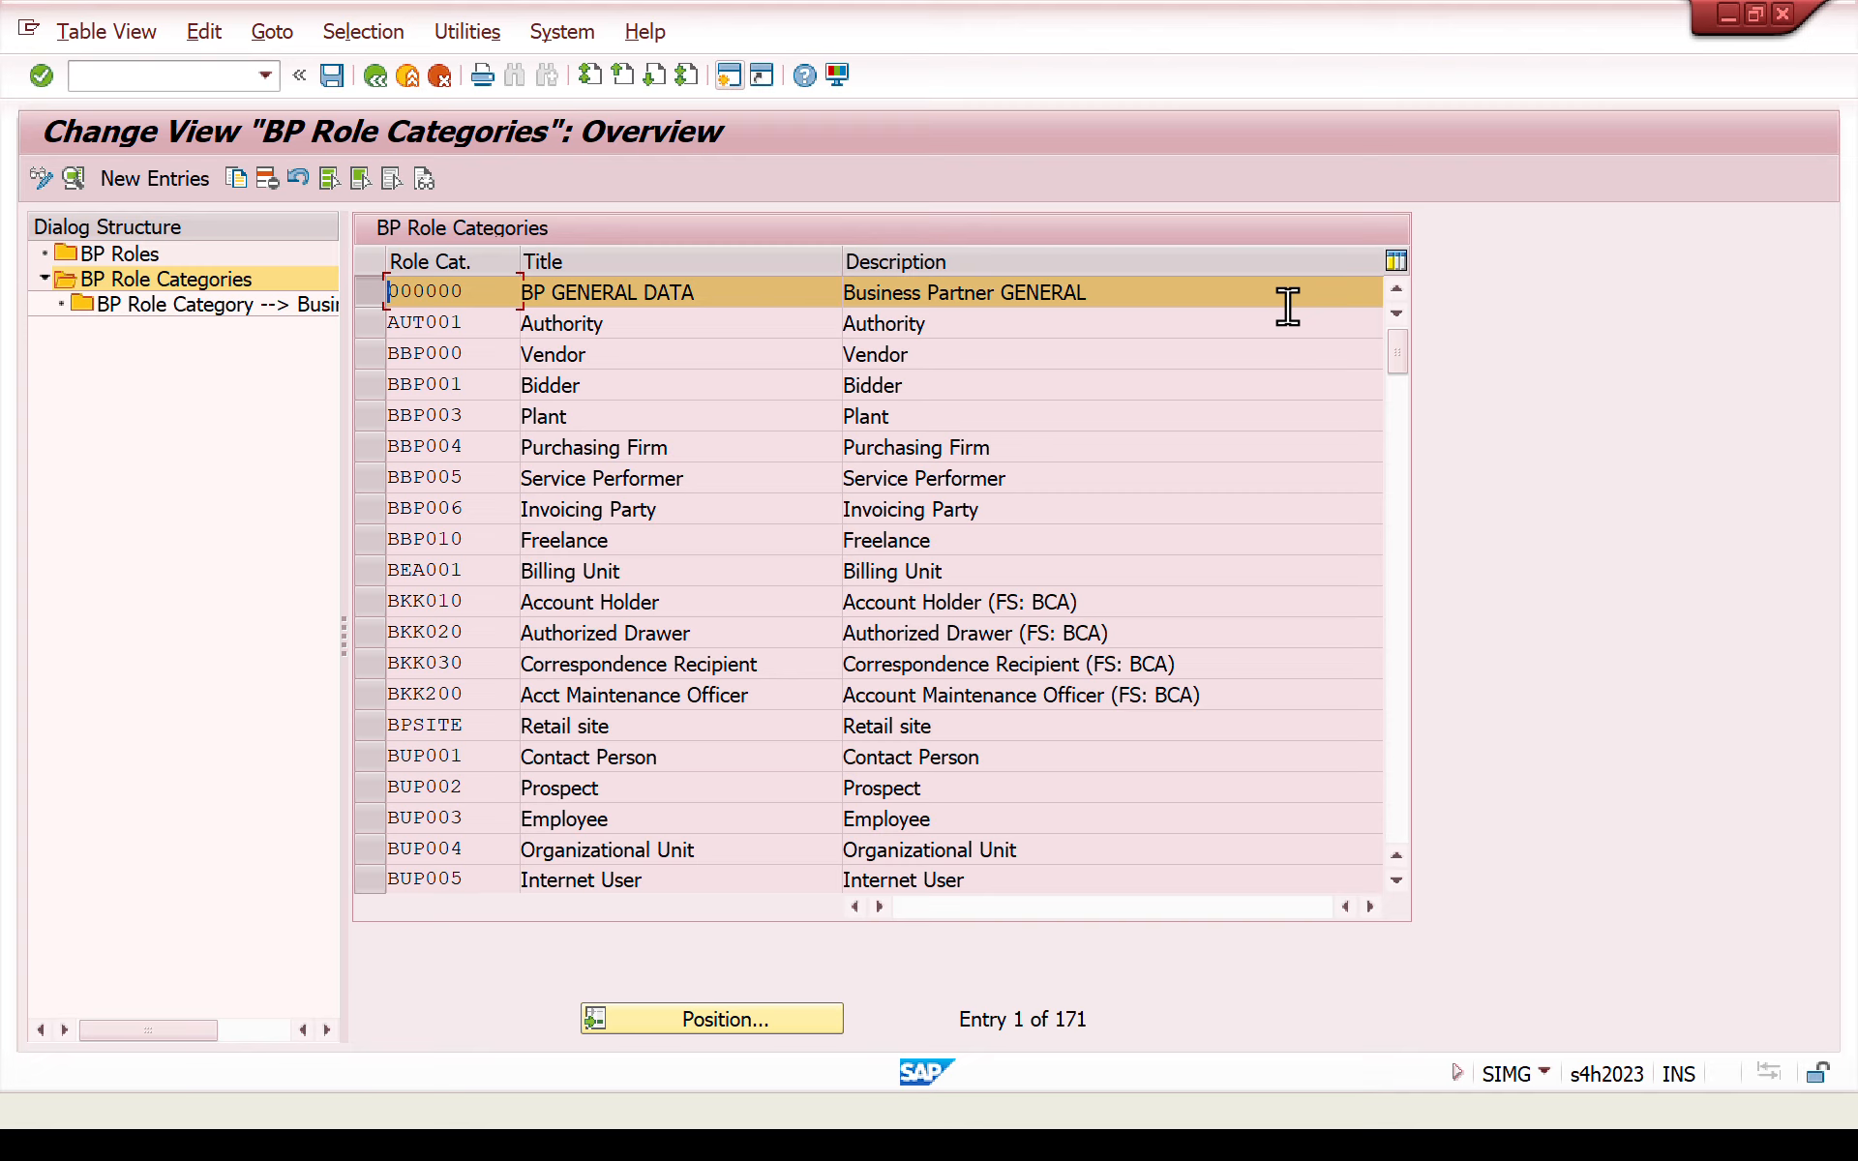
# - Leave the BP role categories and BP roles views and return to the IMG structure
pyautogui.click(378, 85)
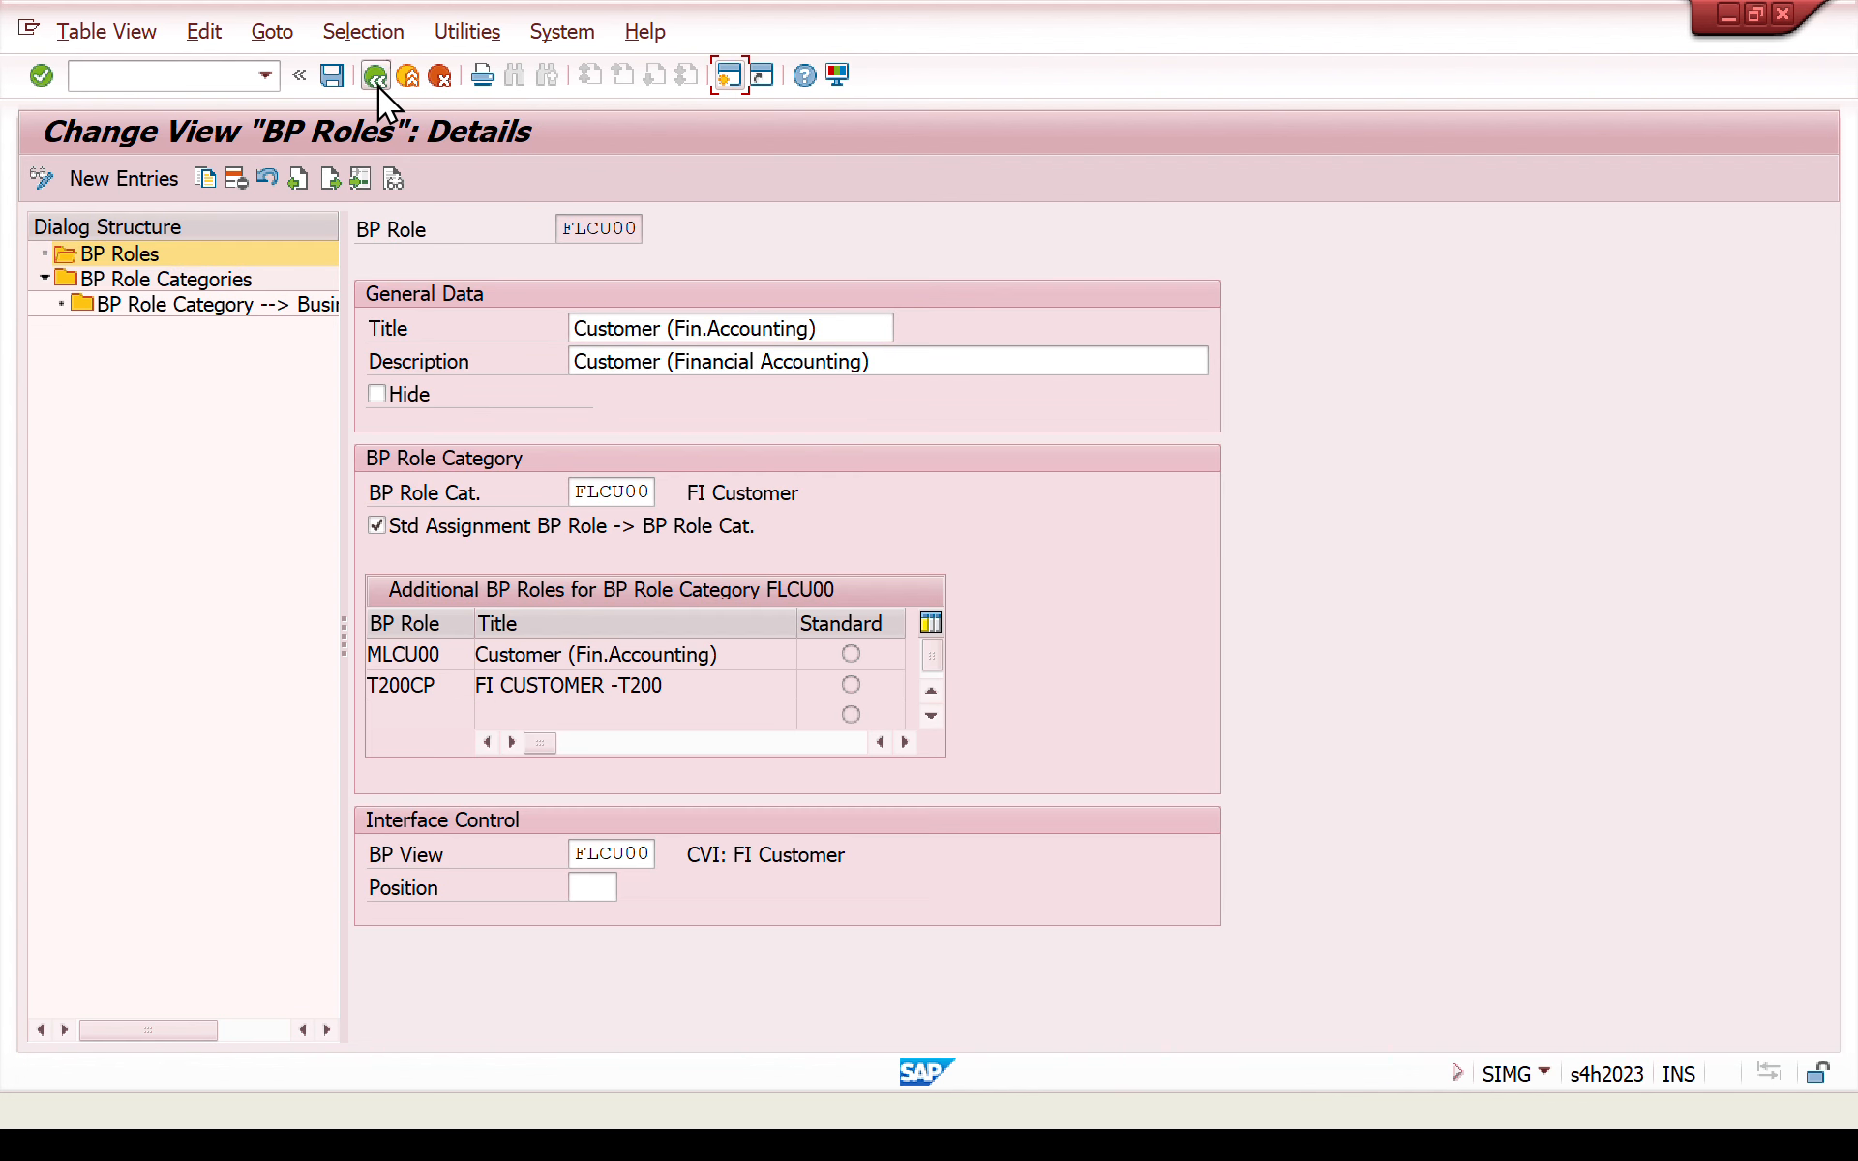
pyautogui.click(377, 85)
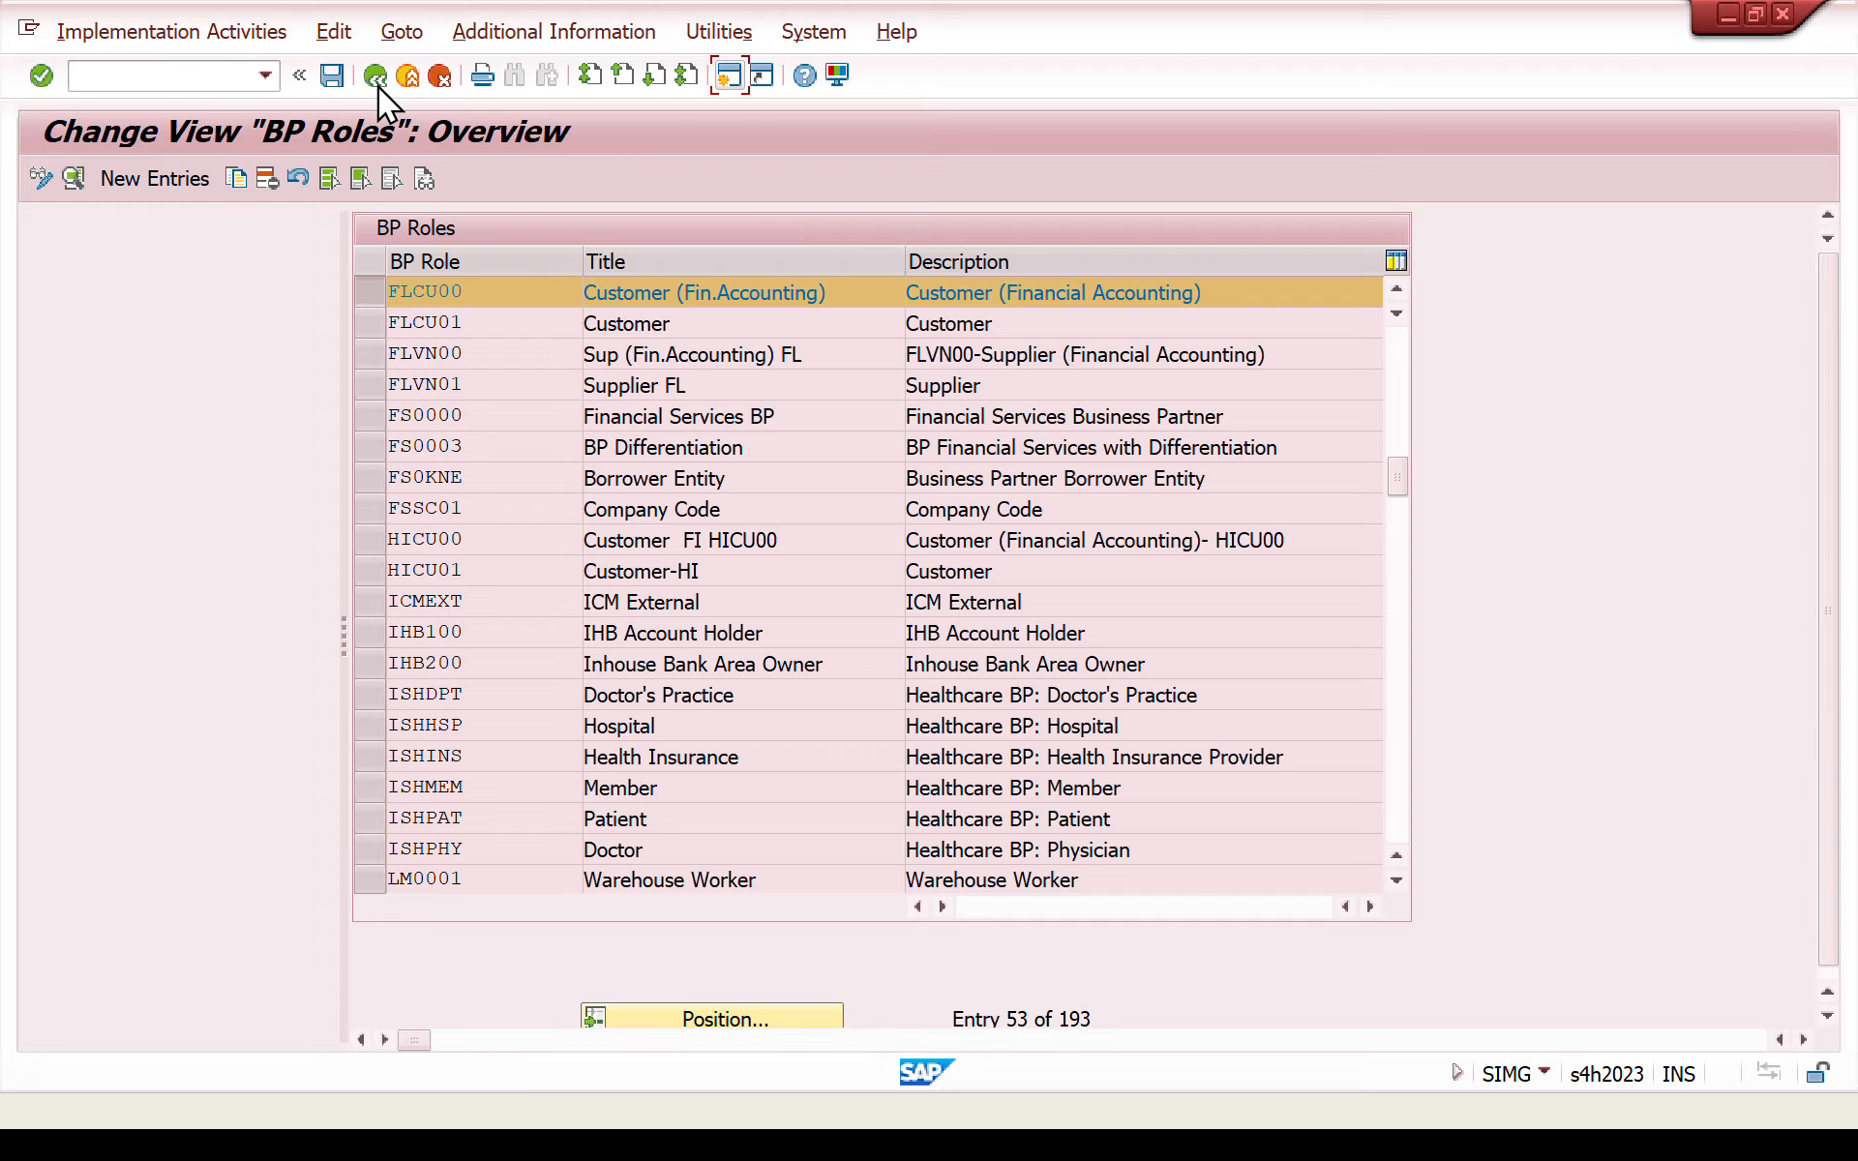
pyautogui.click(377, 86)
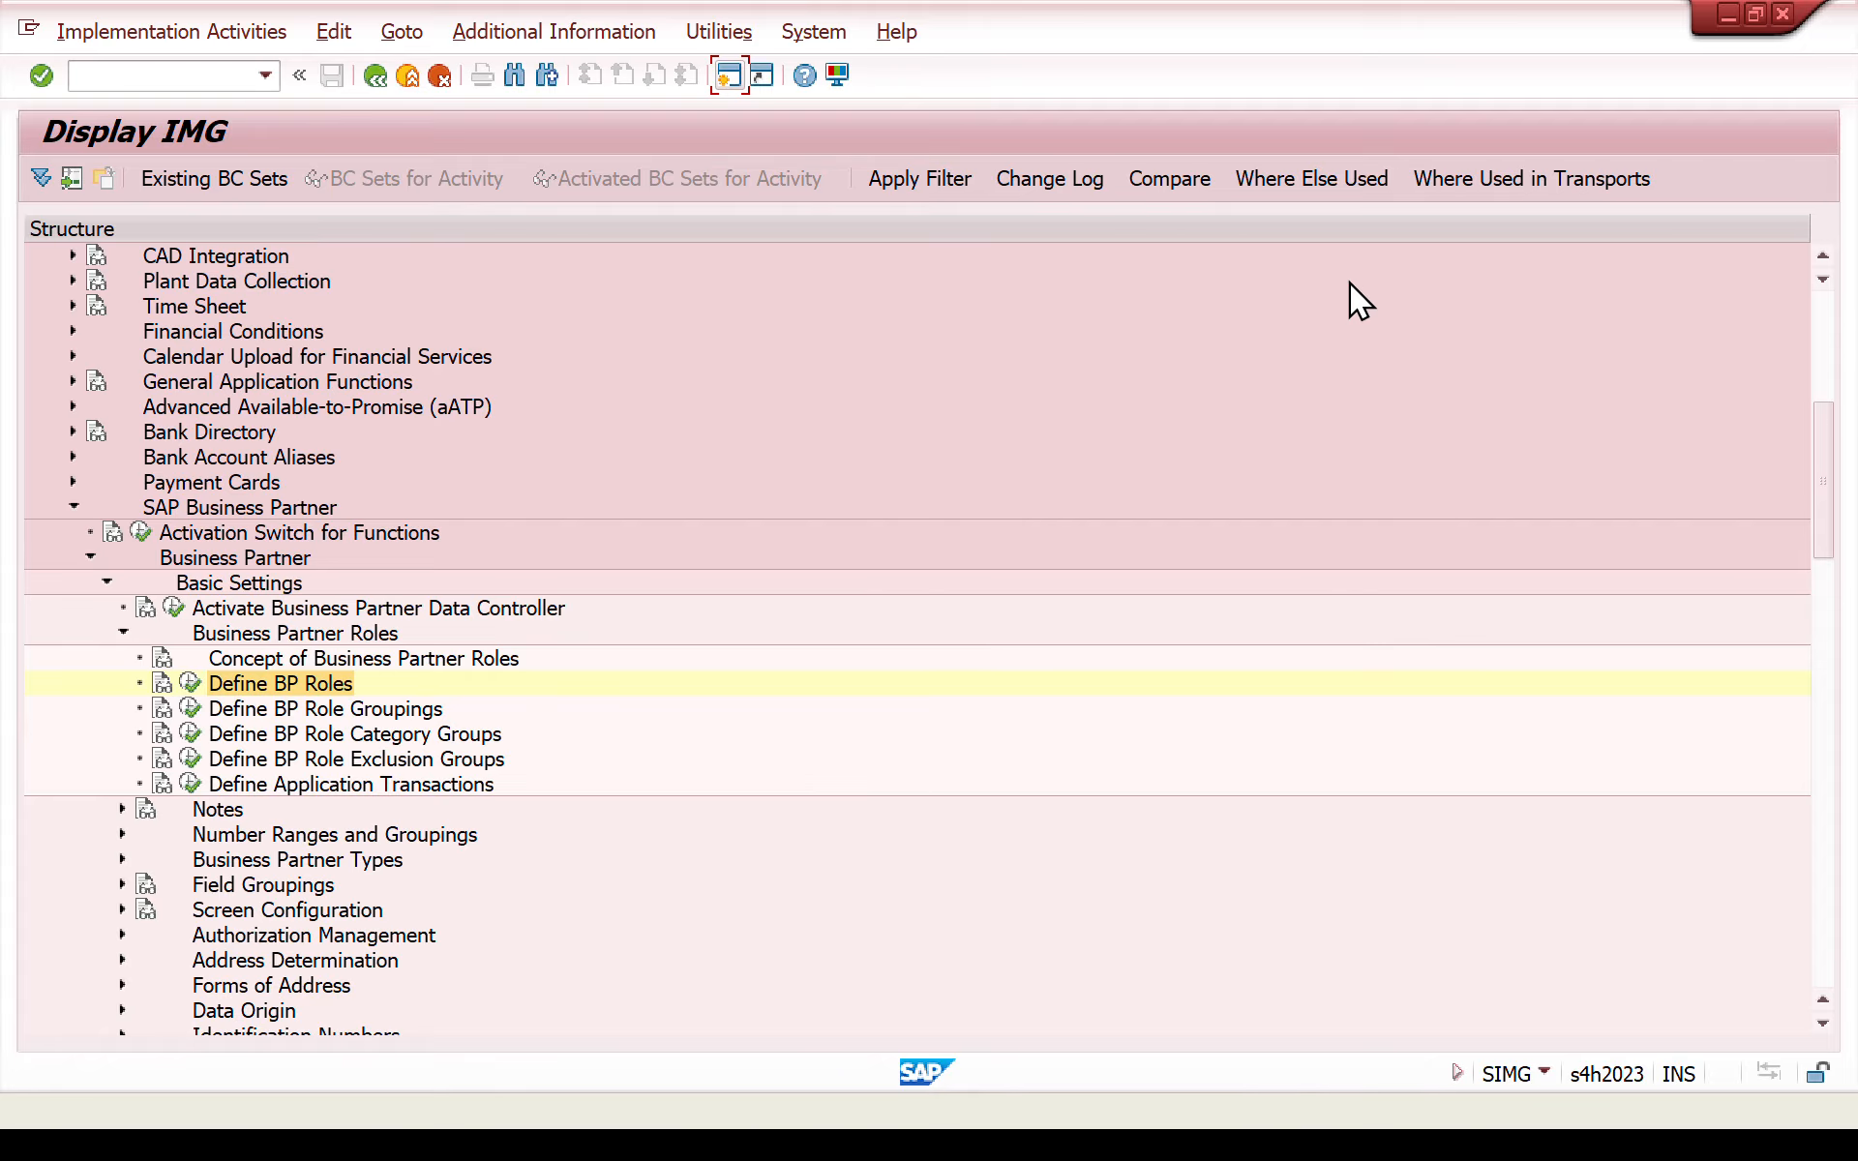
# - Run the Define Number Ranges activity under Number Ranges and Groupings and open the BU_PARTNER intervals for editing
pyautogui.click(122, 634)
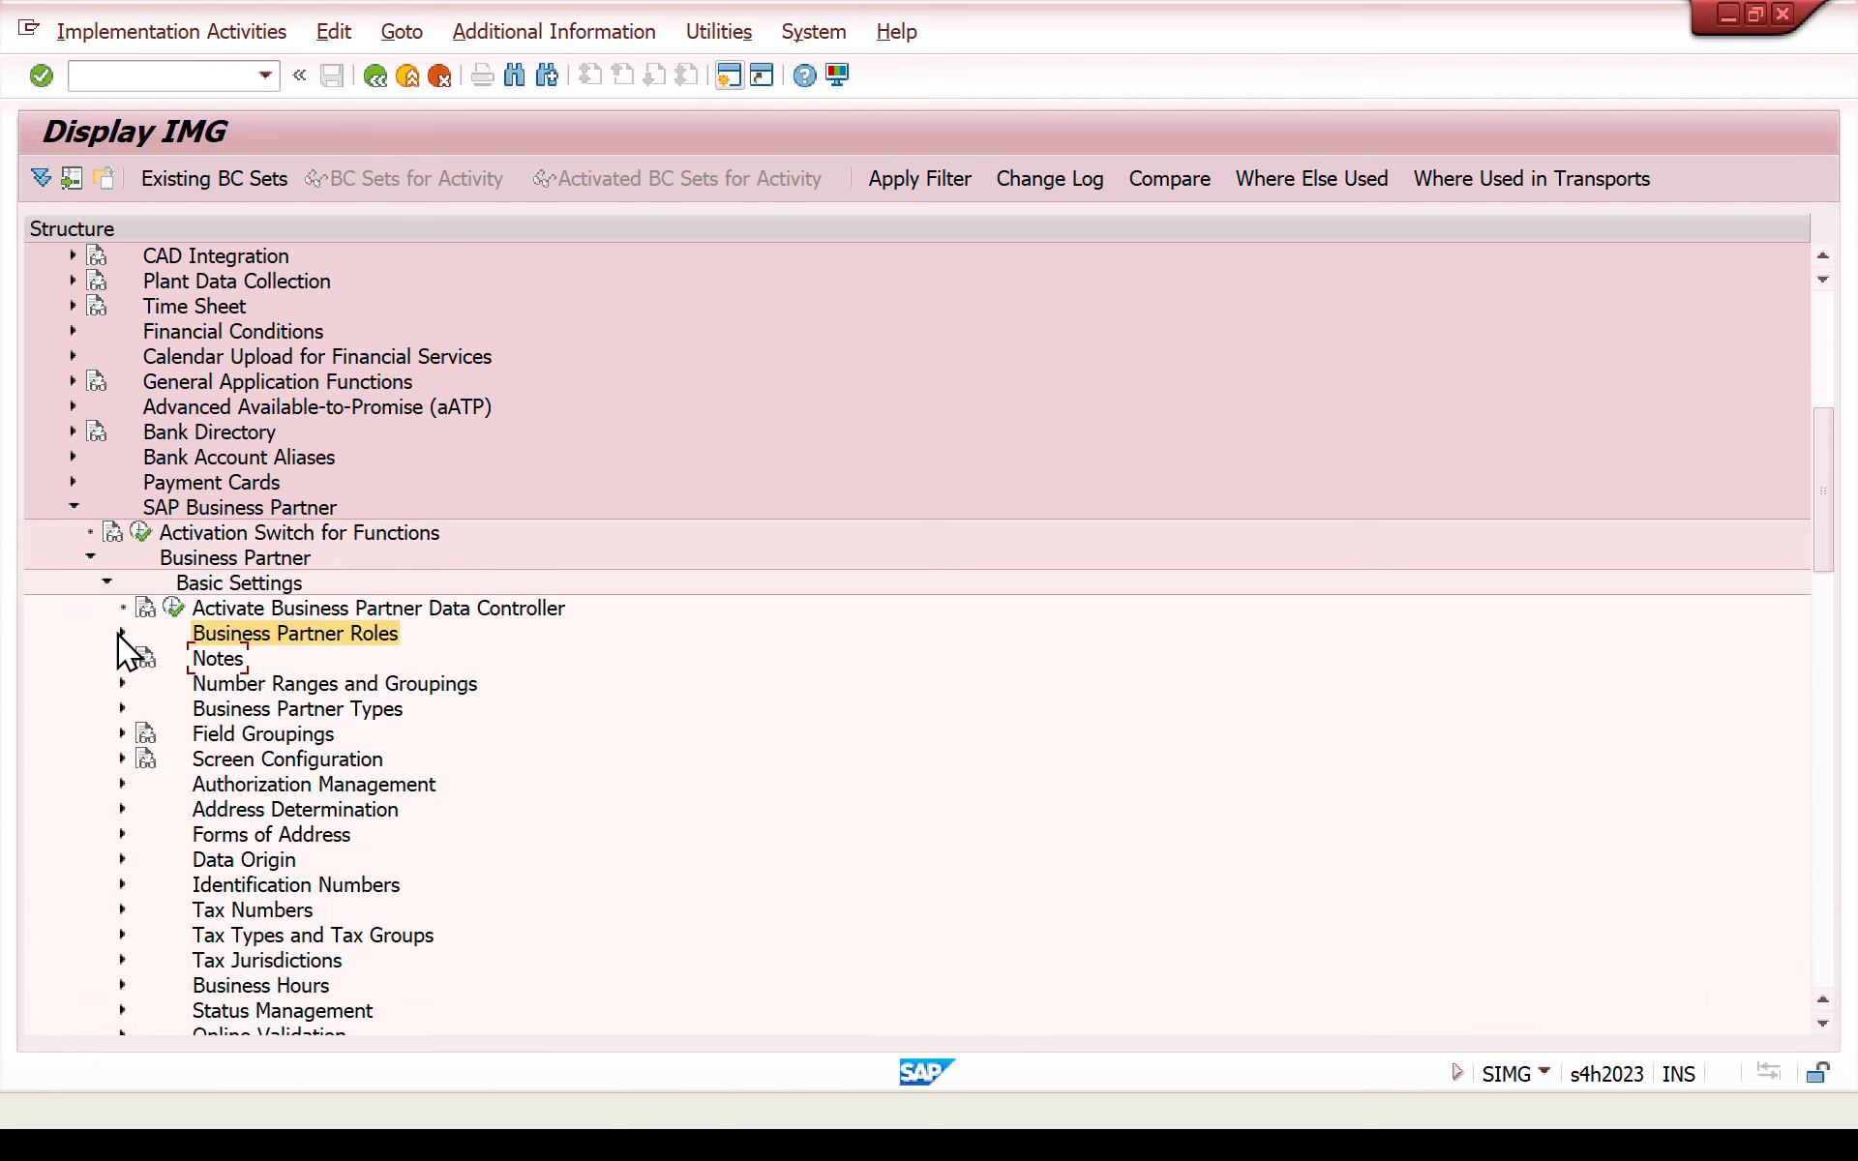
pyautogui.click(122, 683)
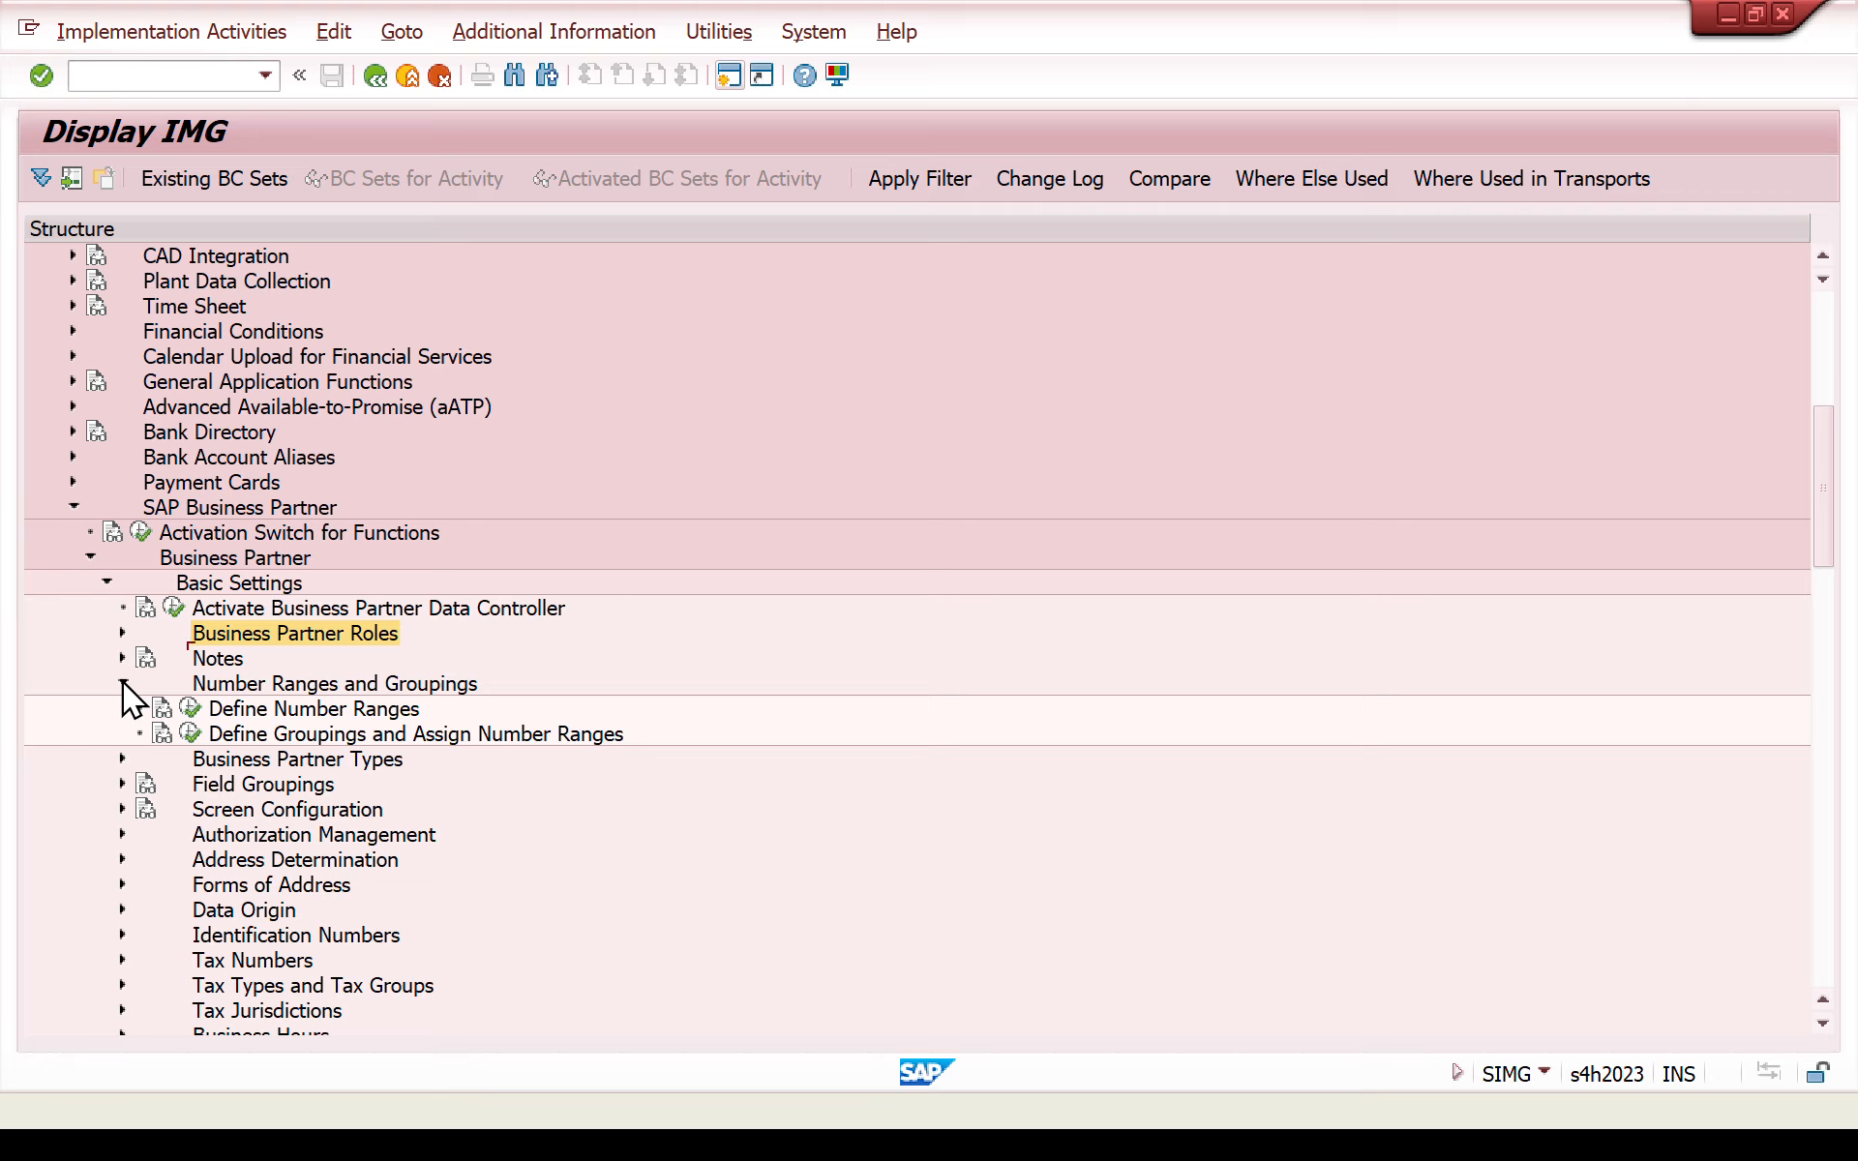
pyautogui.click(193, 710)
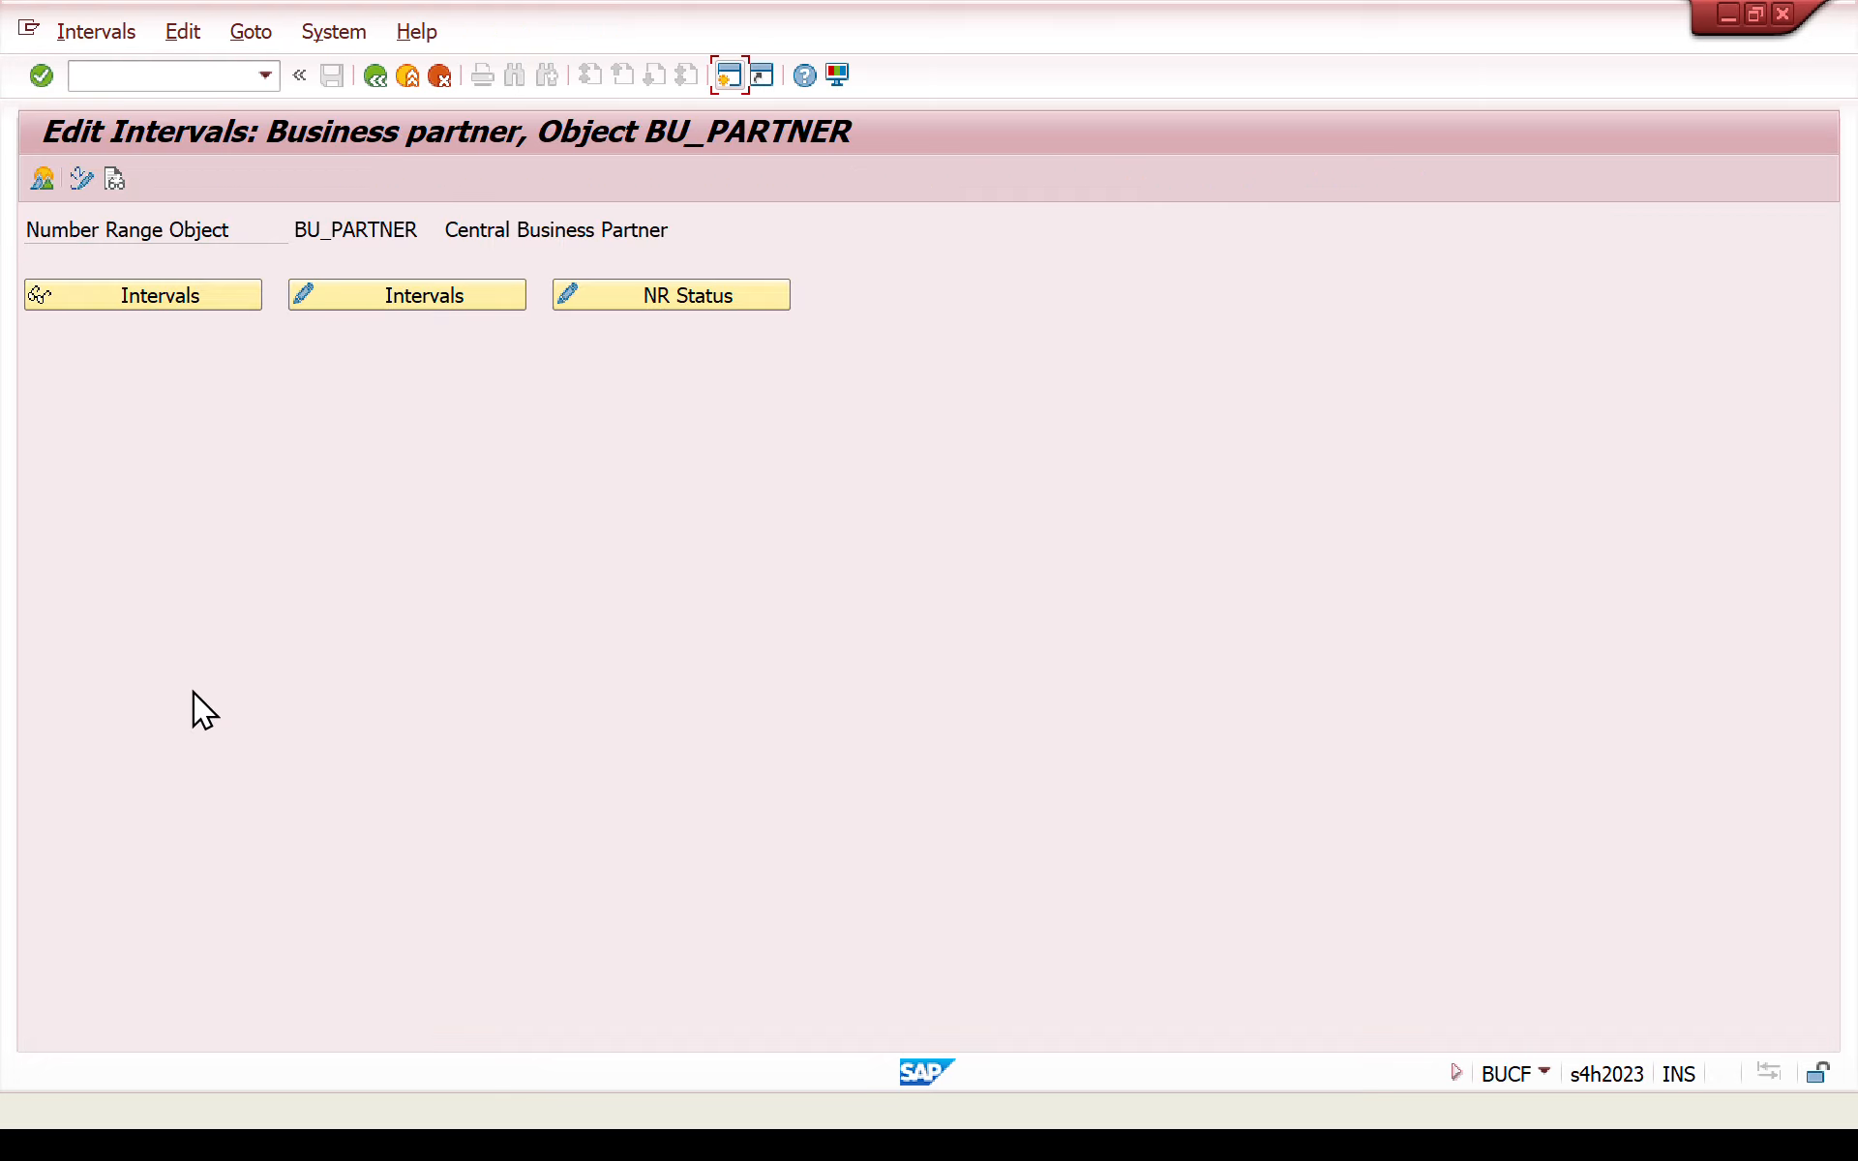
pyautogui.click(373, 77)
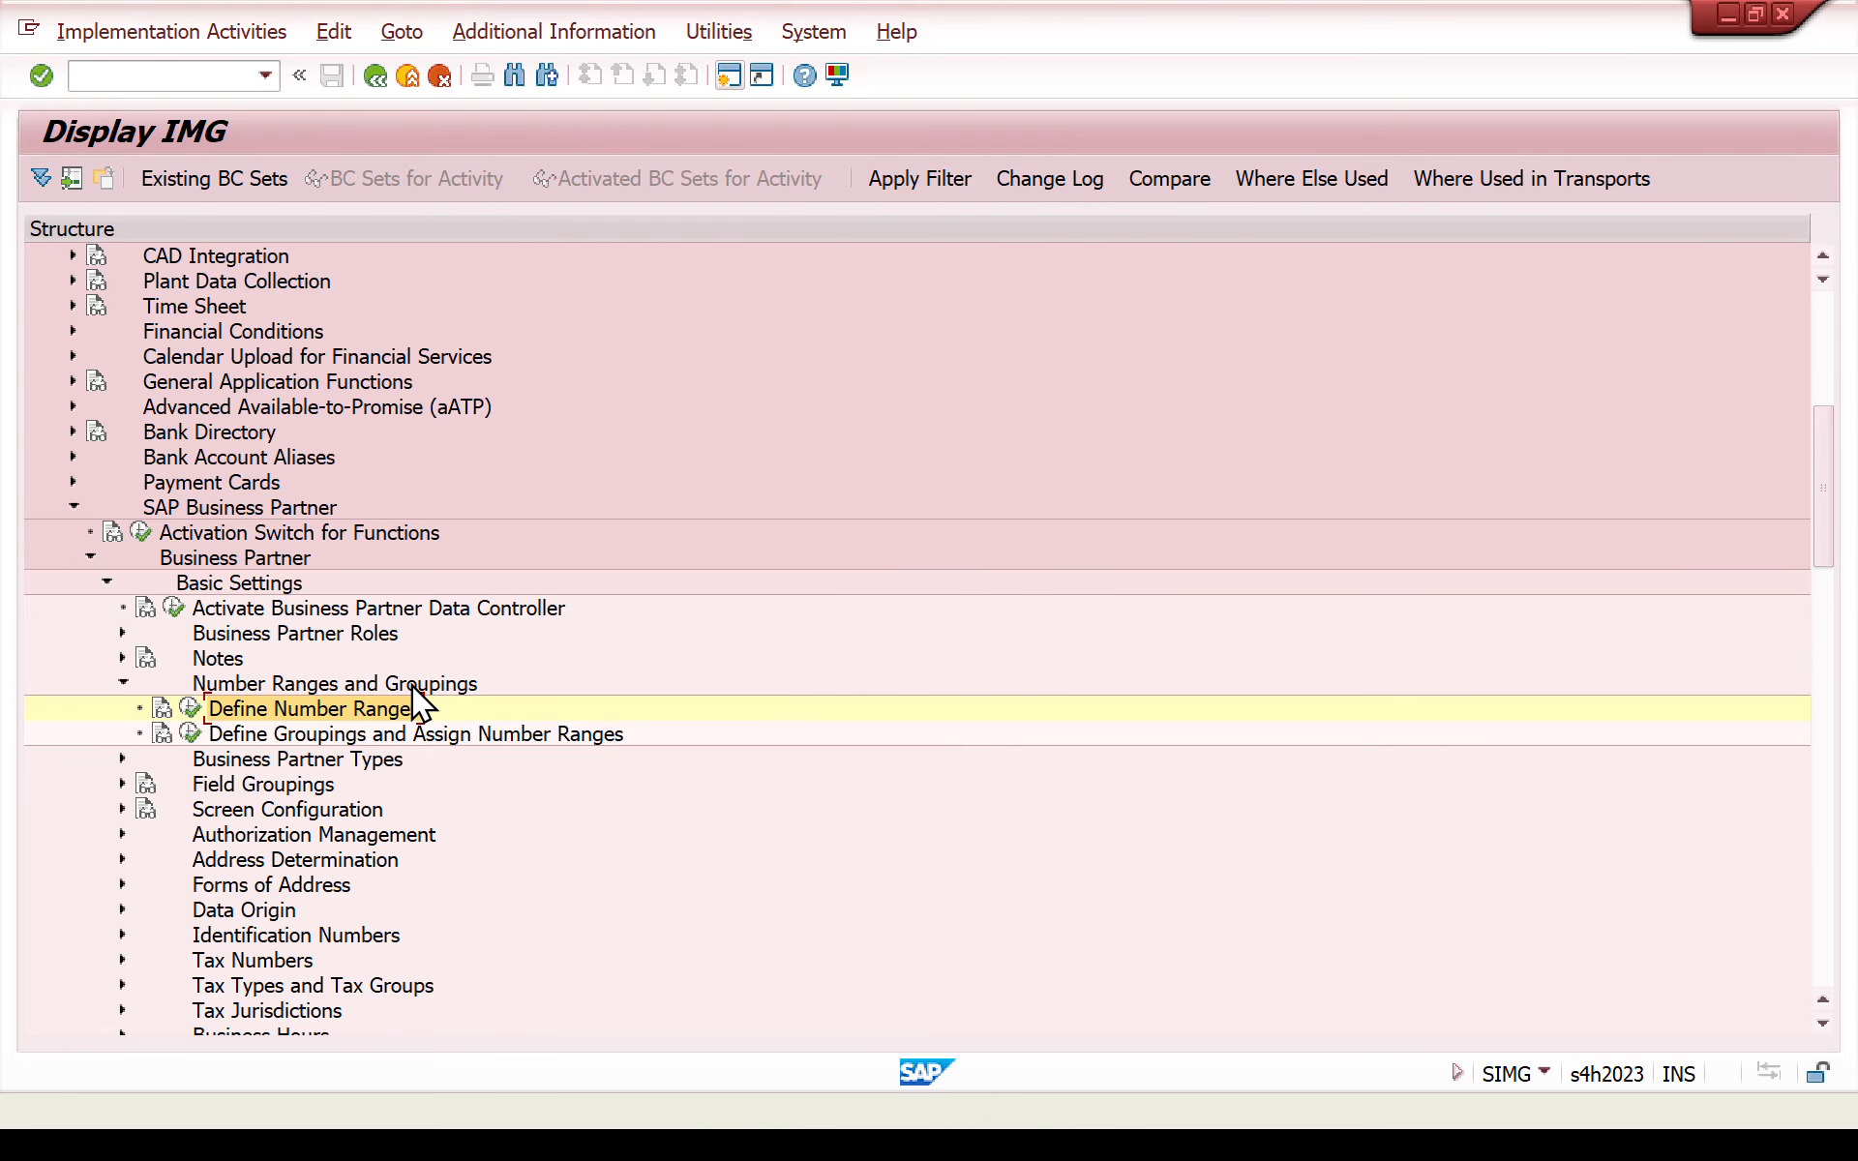
pyautogui.click(190, 710)
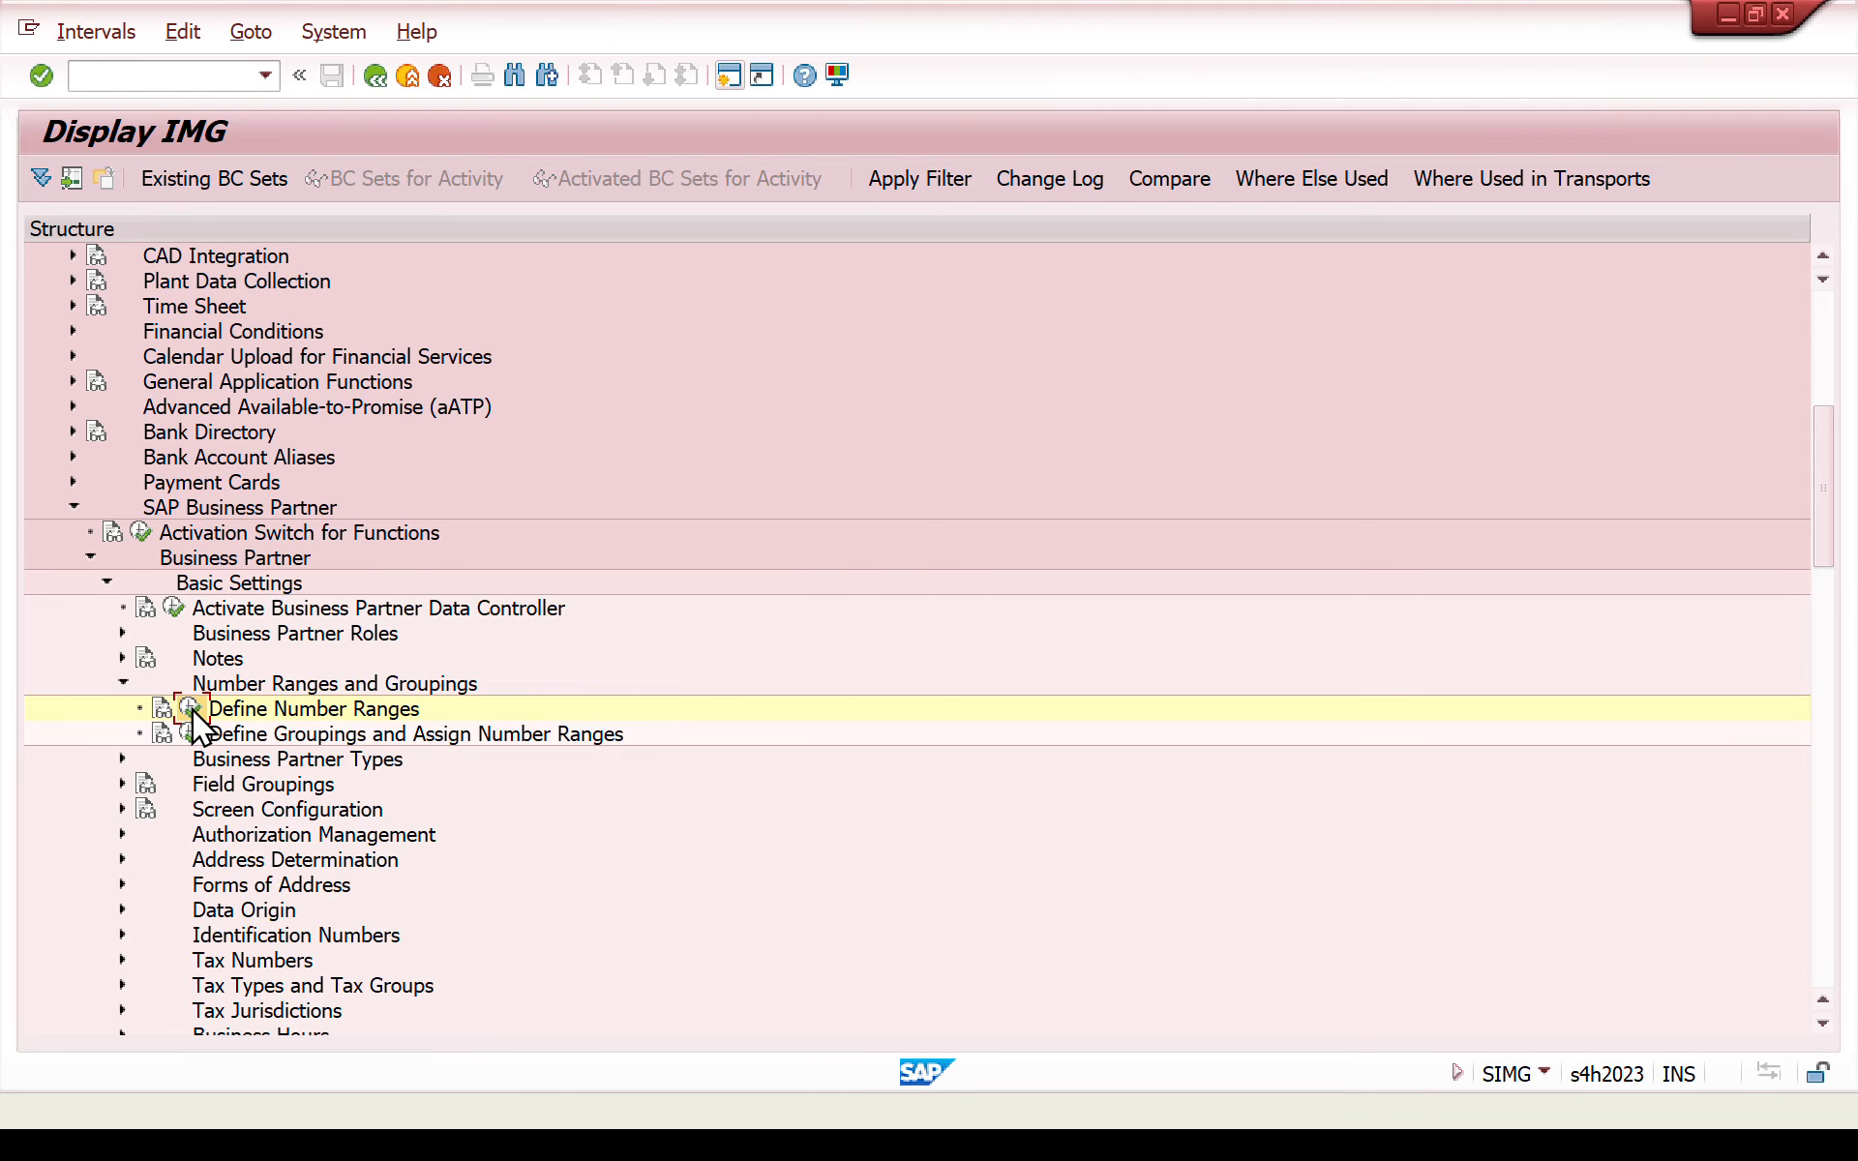
pyautogui.click(349, 303)
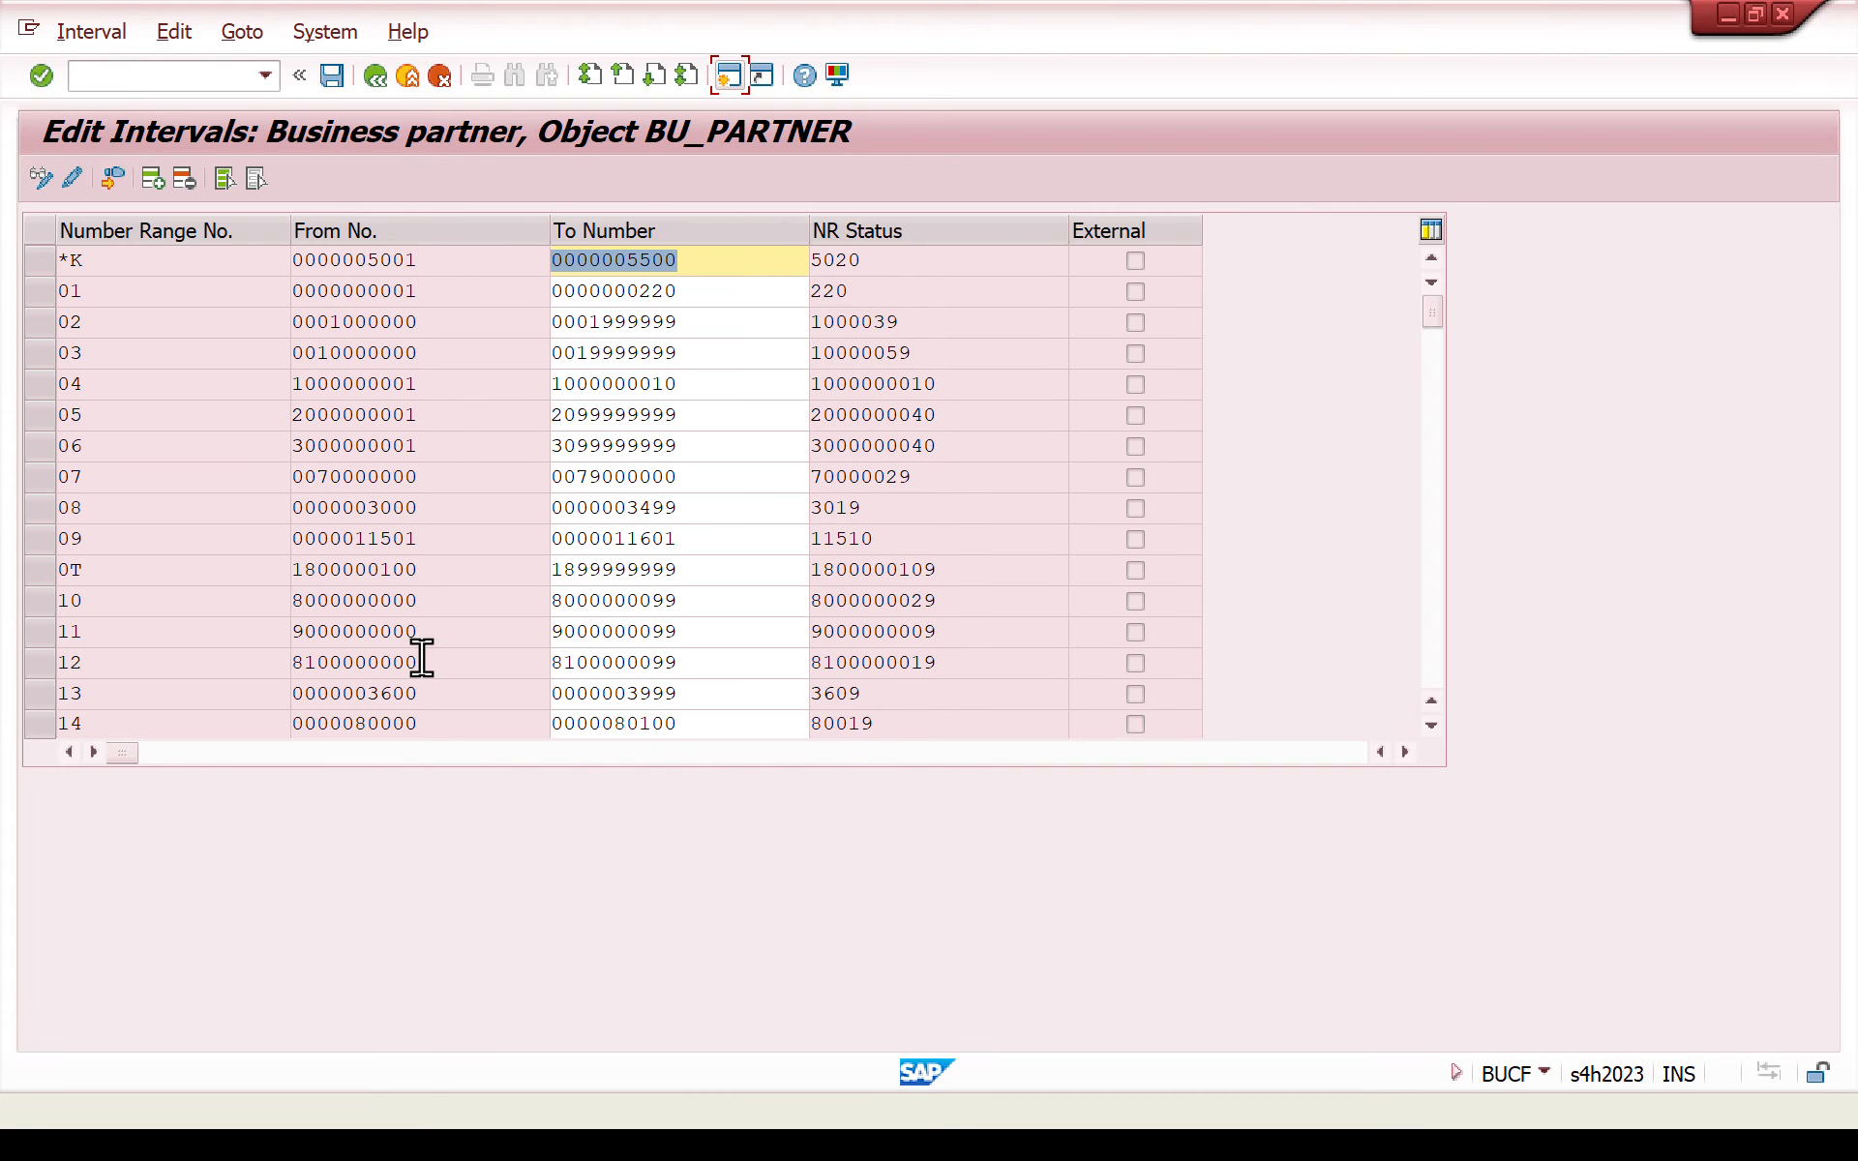
# - Check the existing BU_PARTNER intervals and insert a new one with number range number zw
pyautogui.click(1436, 465)
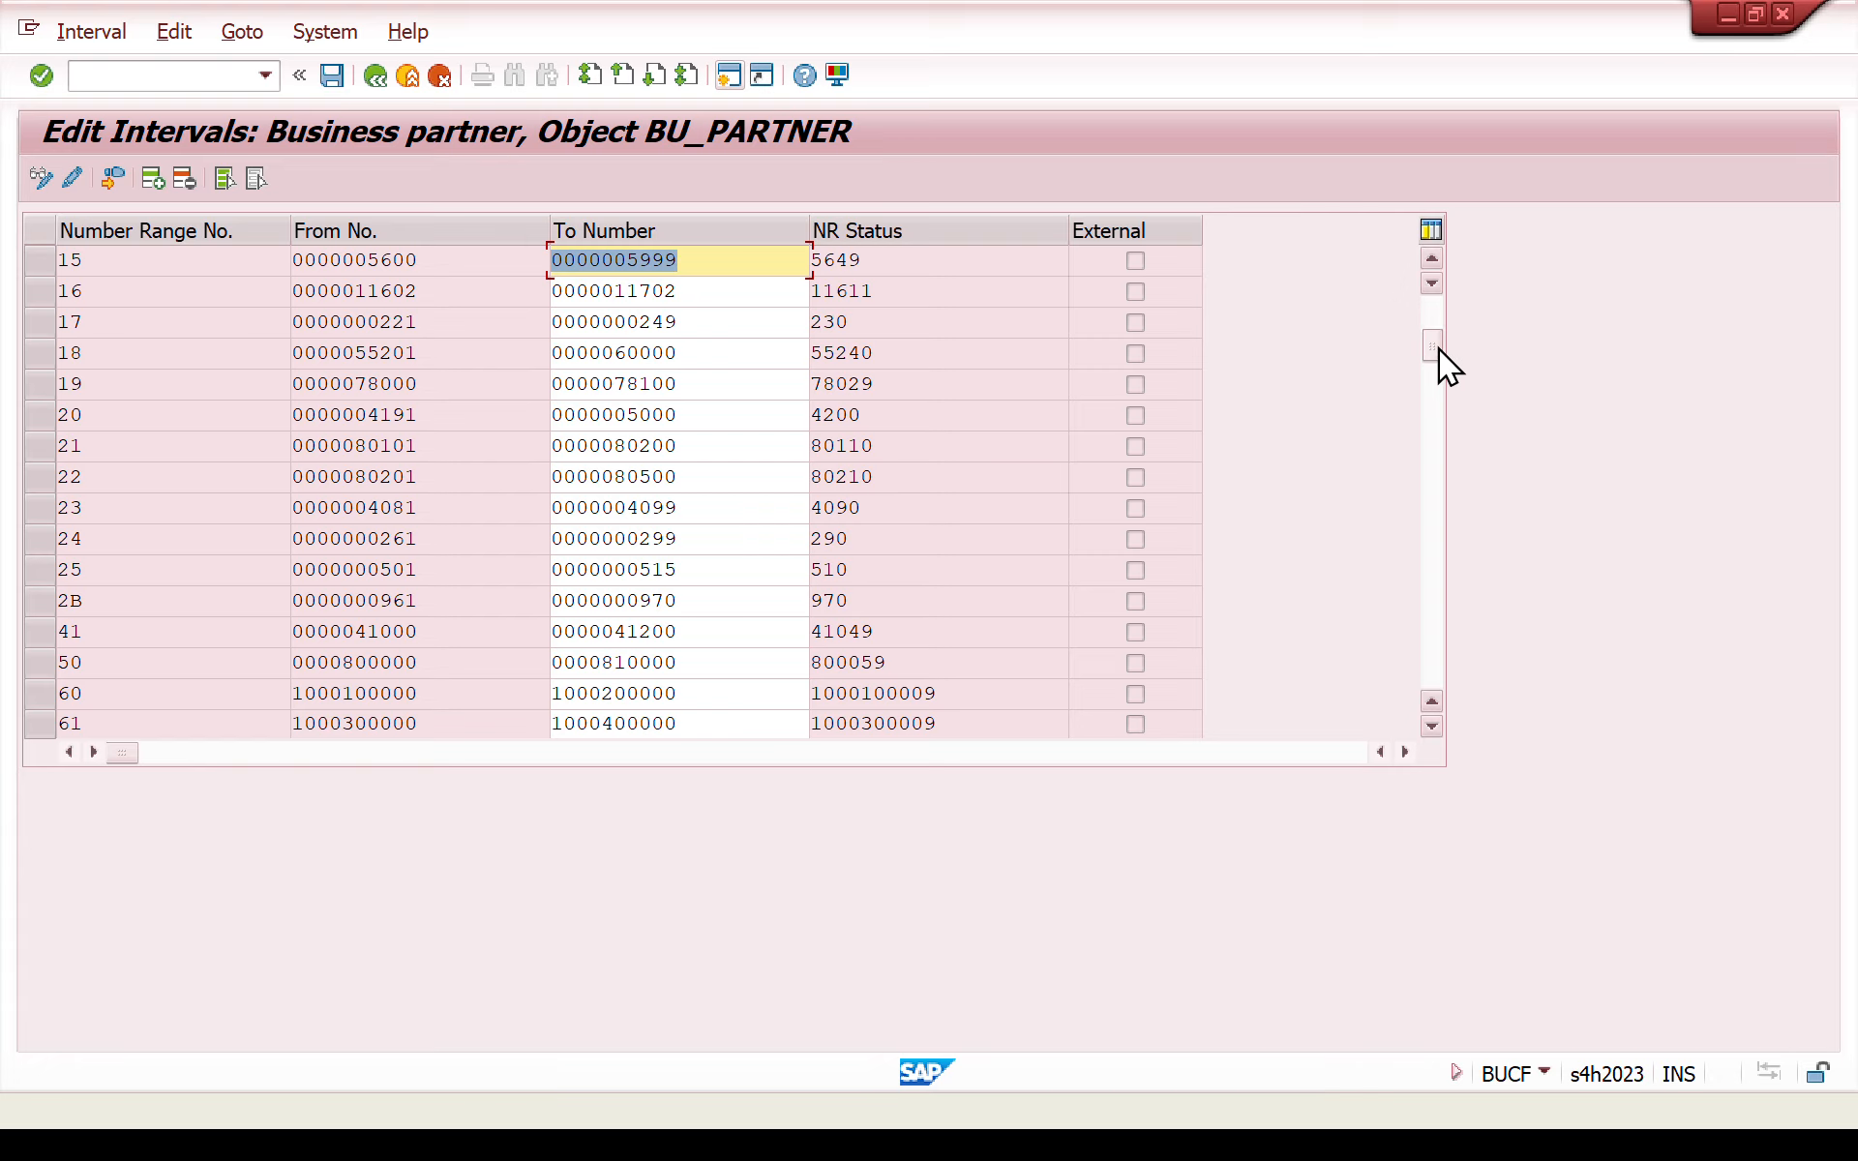
pyautogui.moveTo(1438, 349); pyautogui.dragTo(1438, 407)
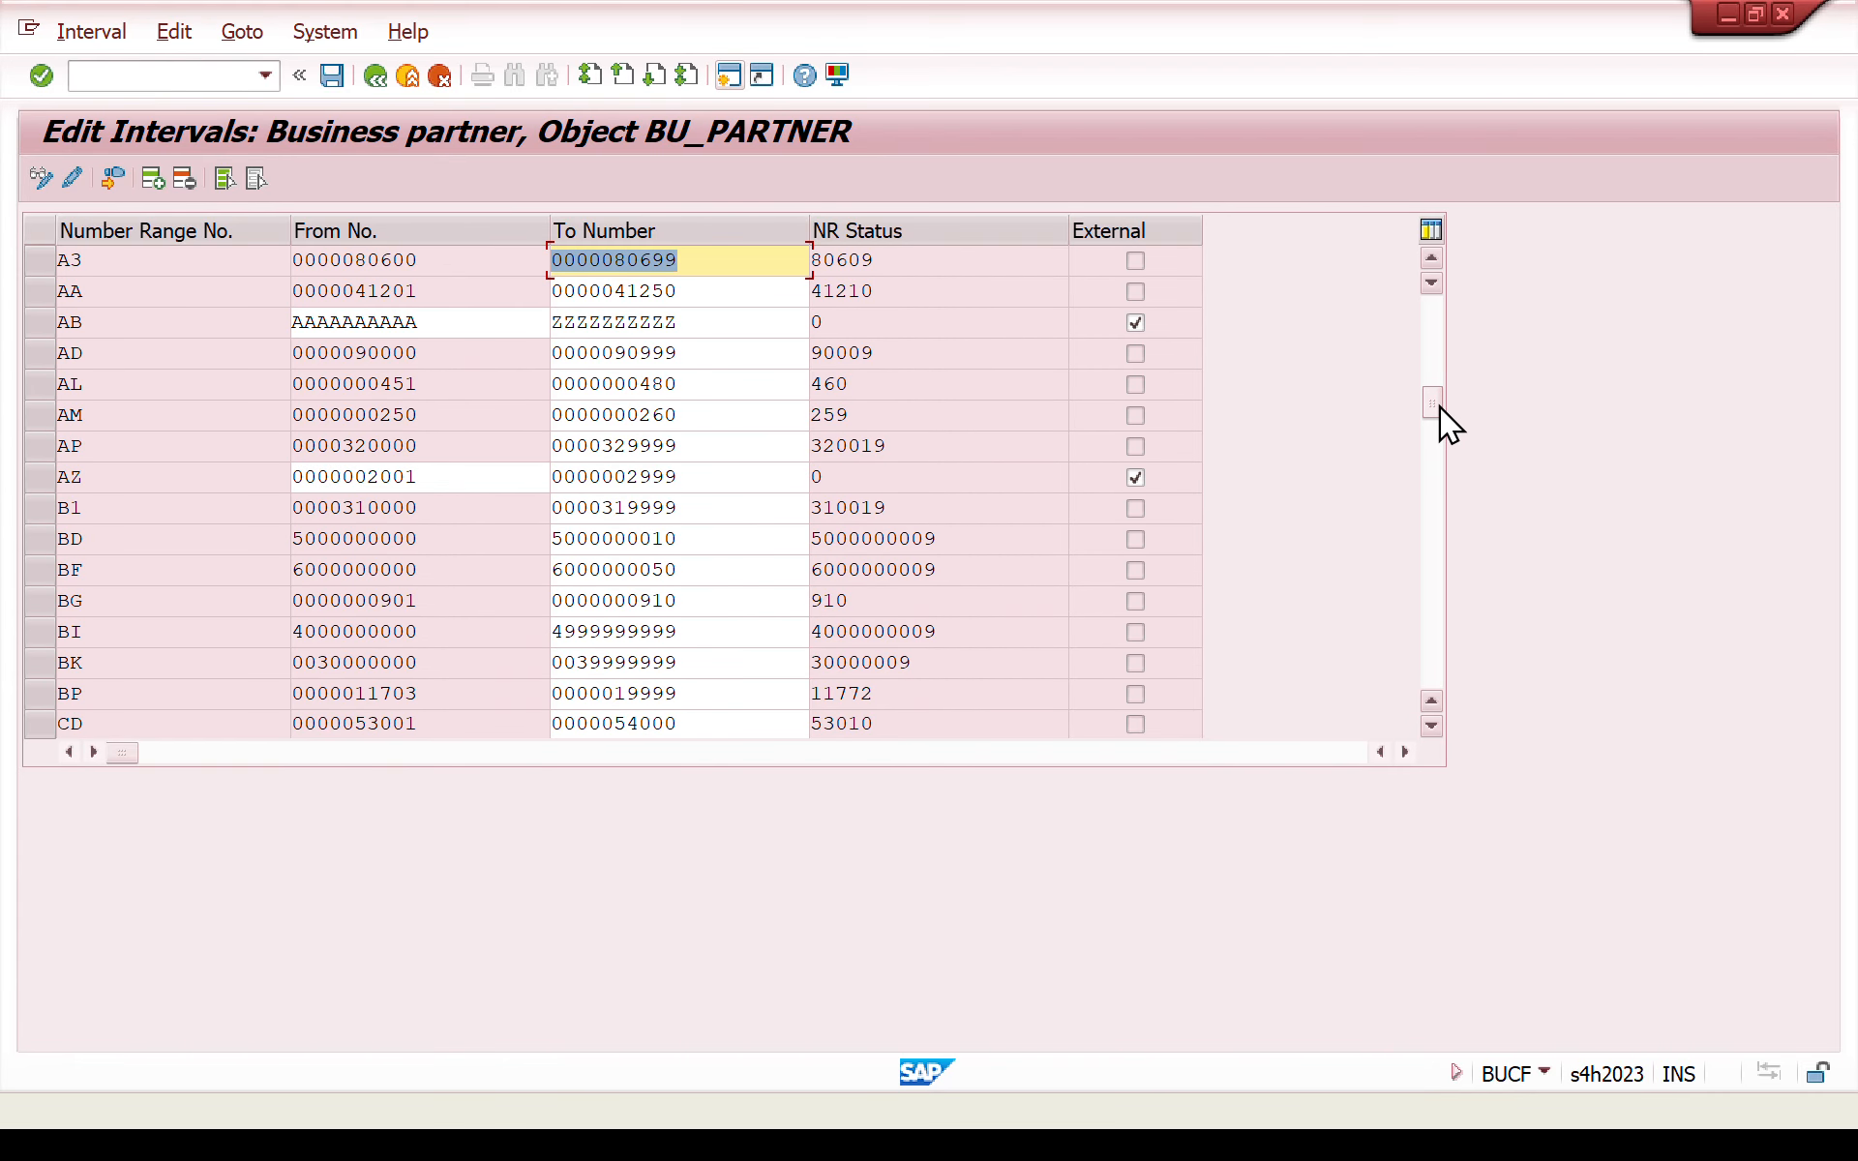
pyautogui.moveTo(1438, 405); pyautogui.dragTo(1434, 443)
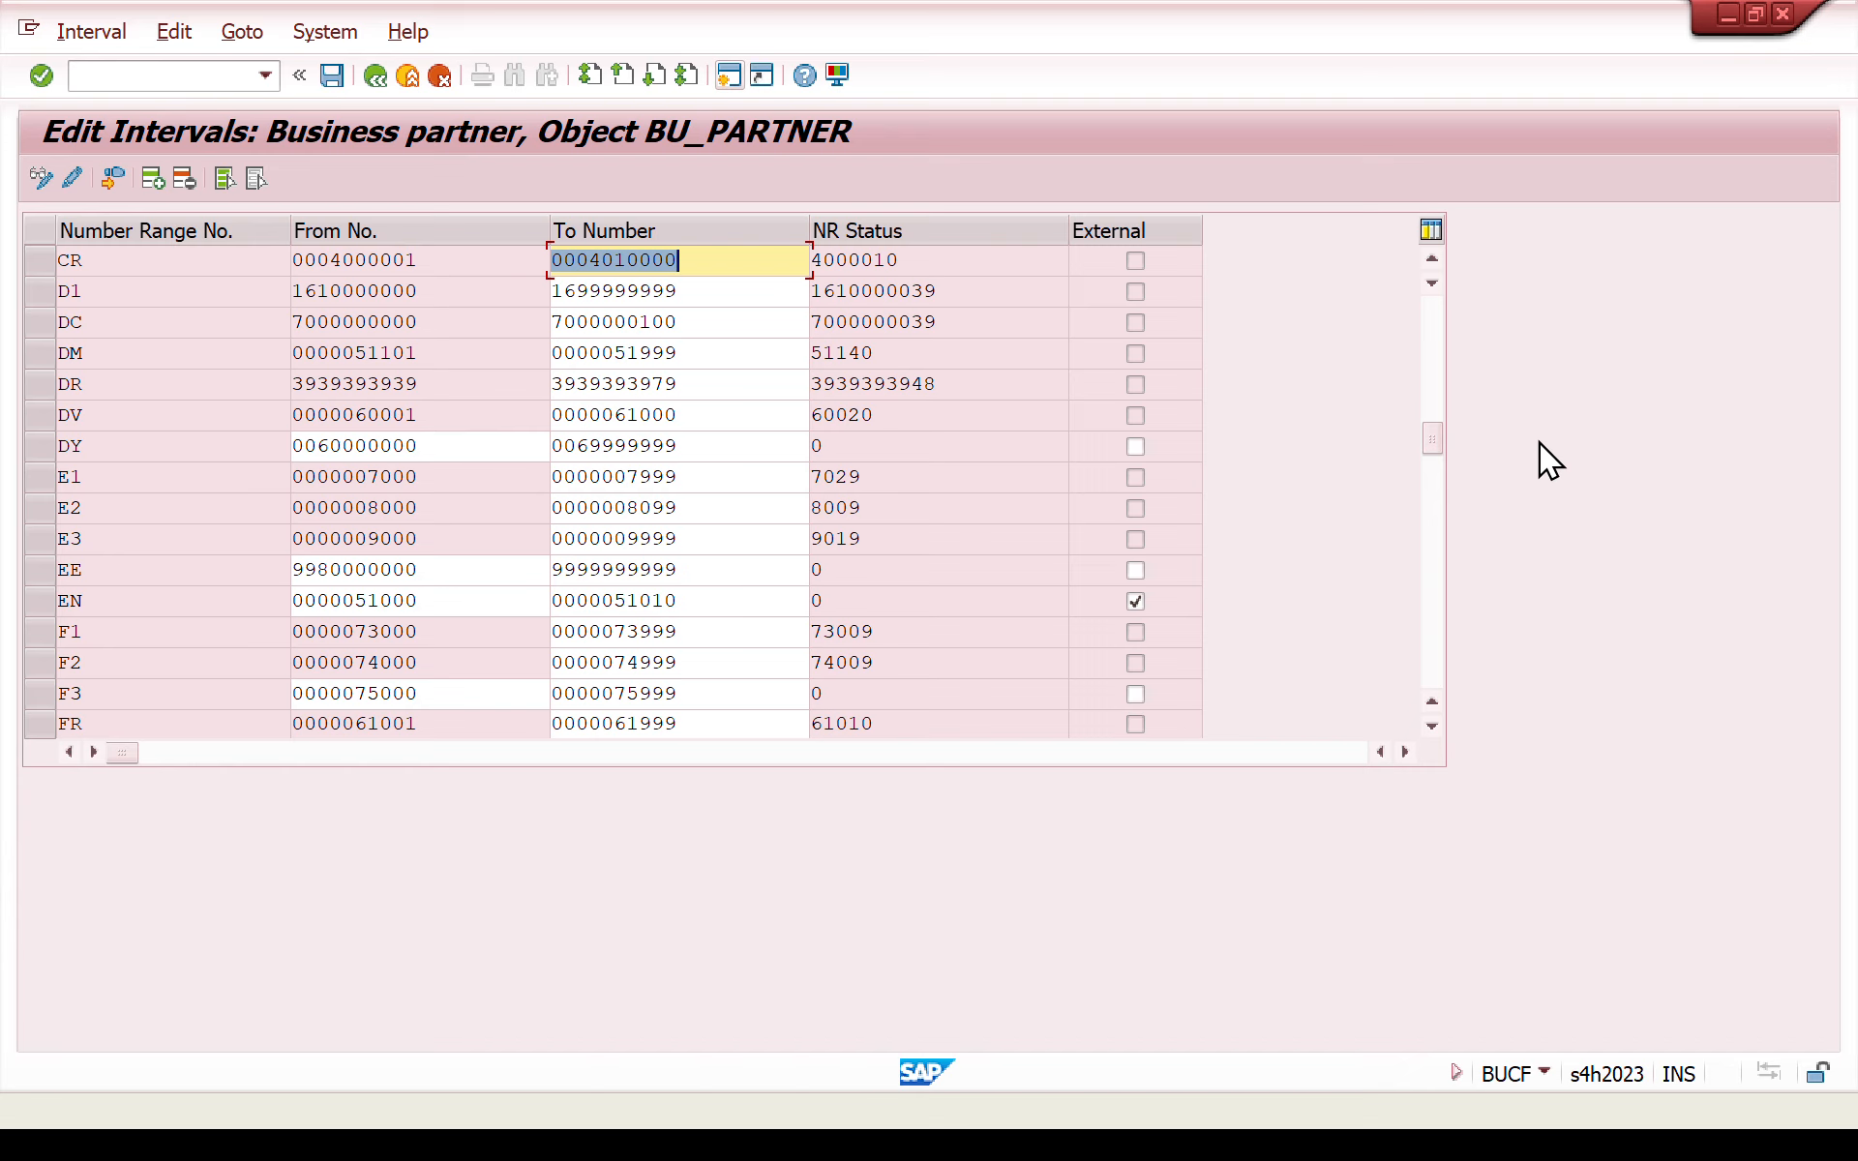
pyautogui.moveTo(1433, 445); pyautogui.dragTo(1422, 497)
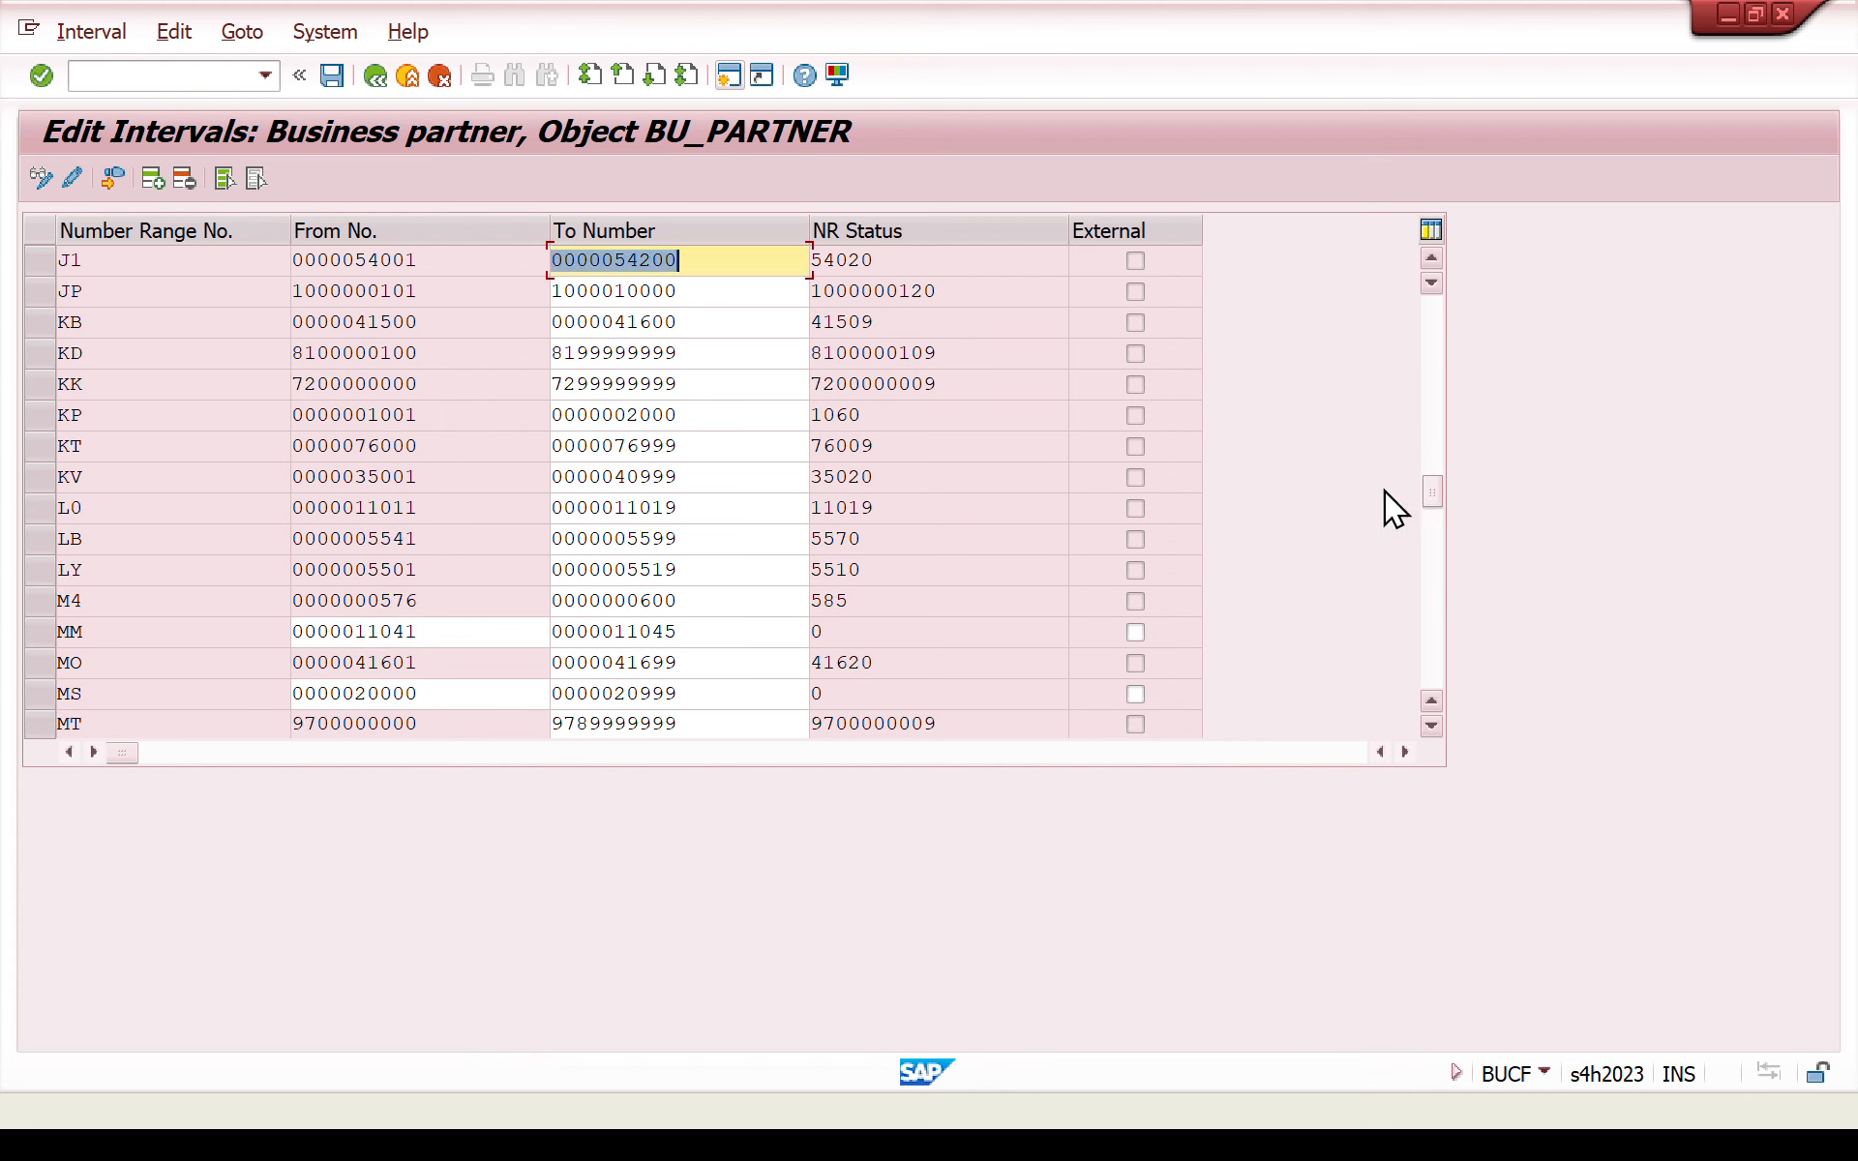
pyautogui.click(157, 184)
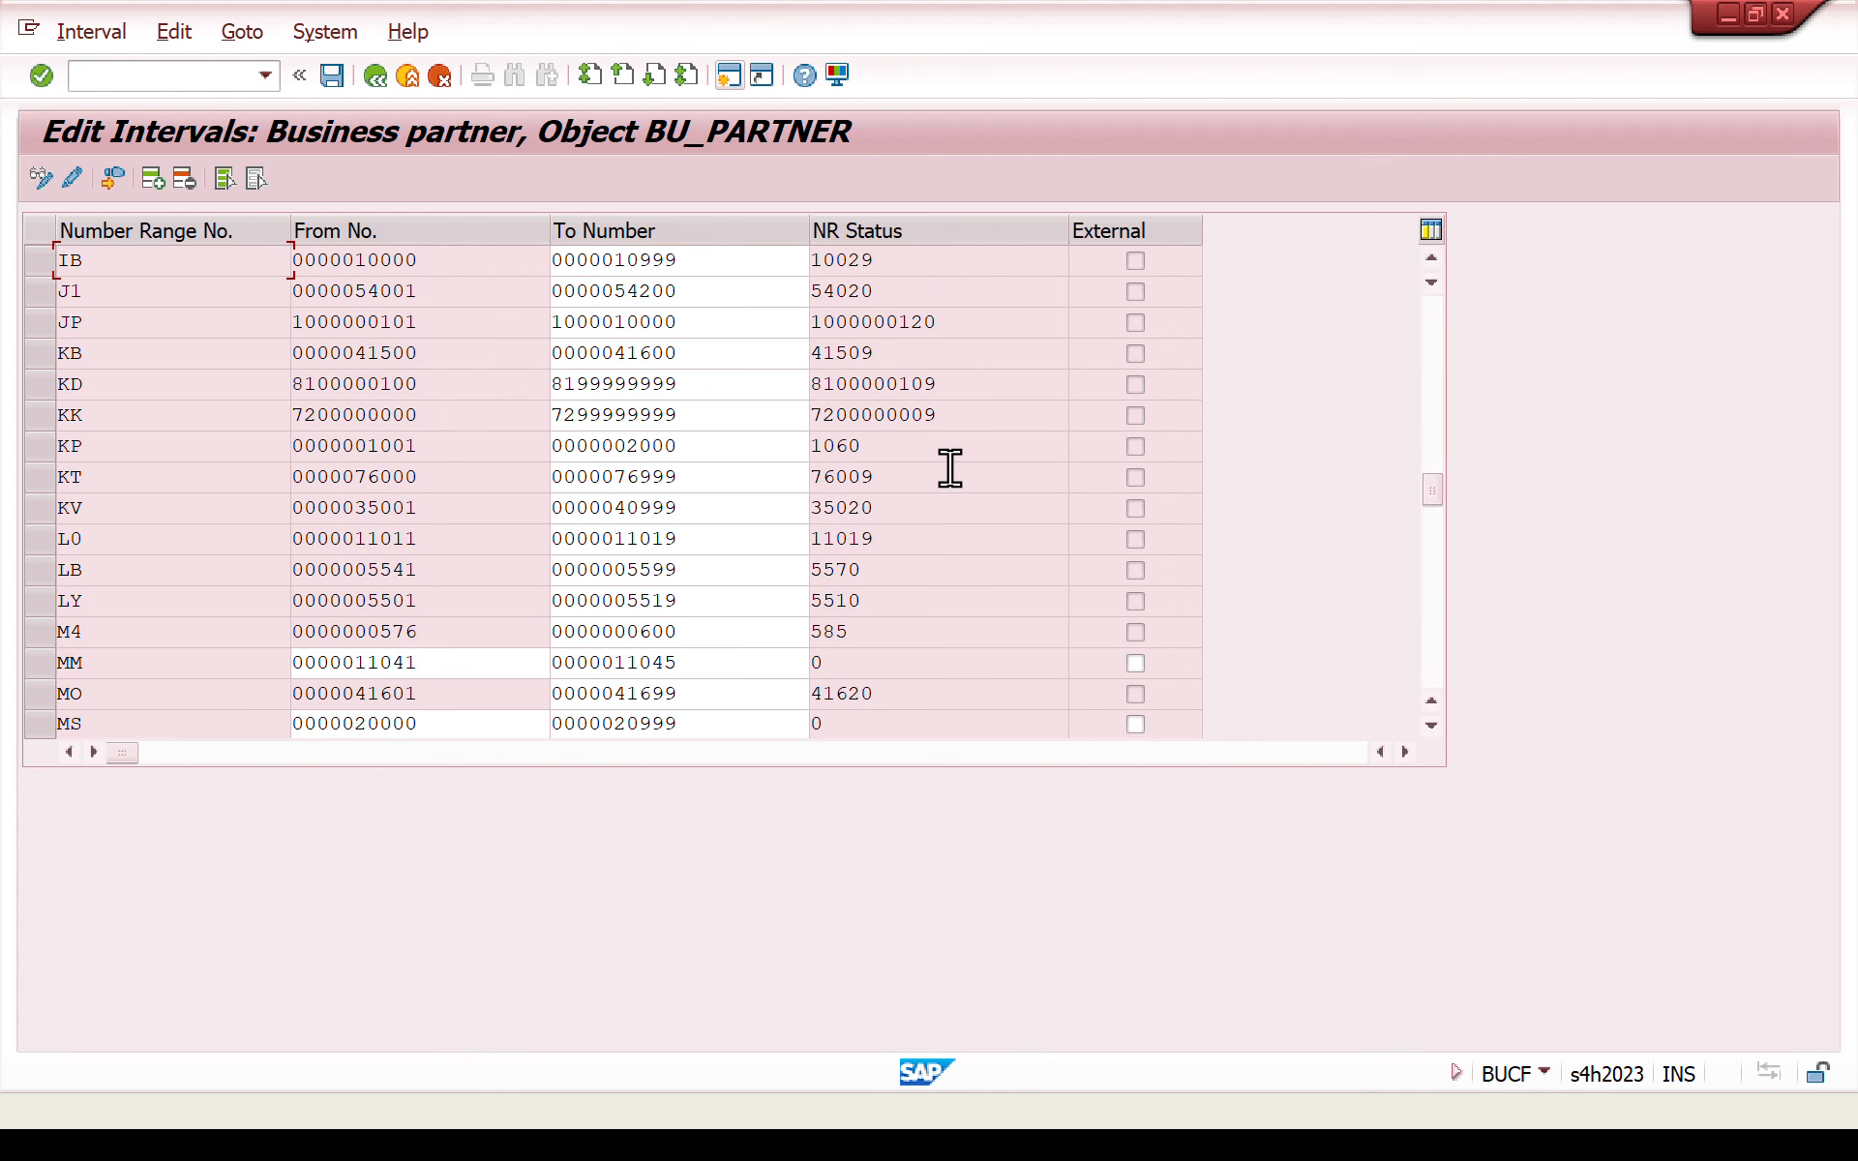
pyautogui.moveTo(1433, 489); pyautogui.dragTo(1422, 236)
pyautogui.write('zw')
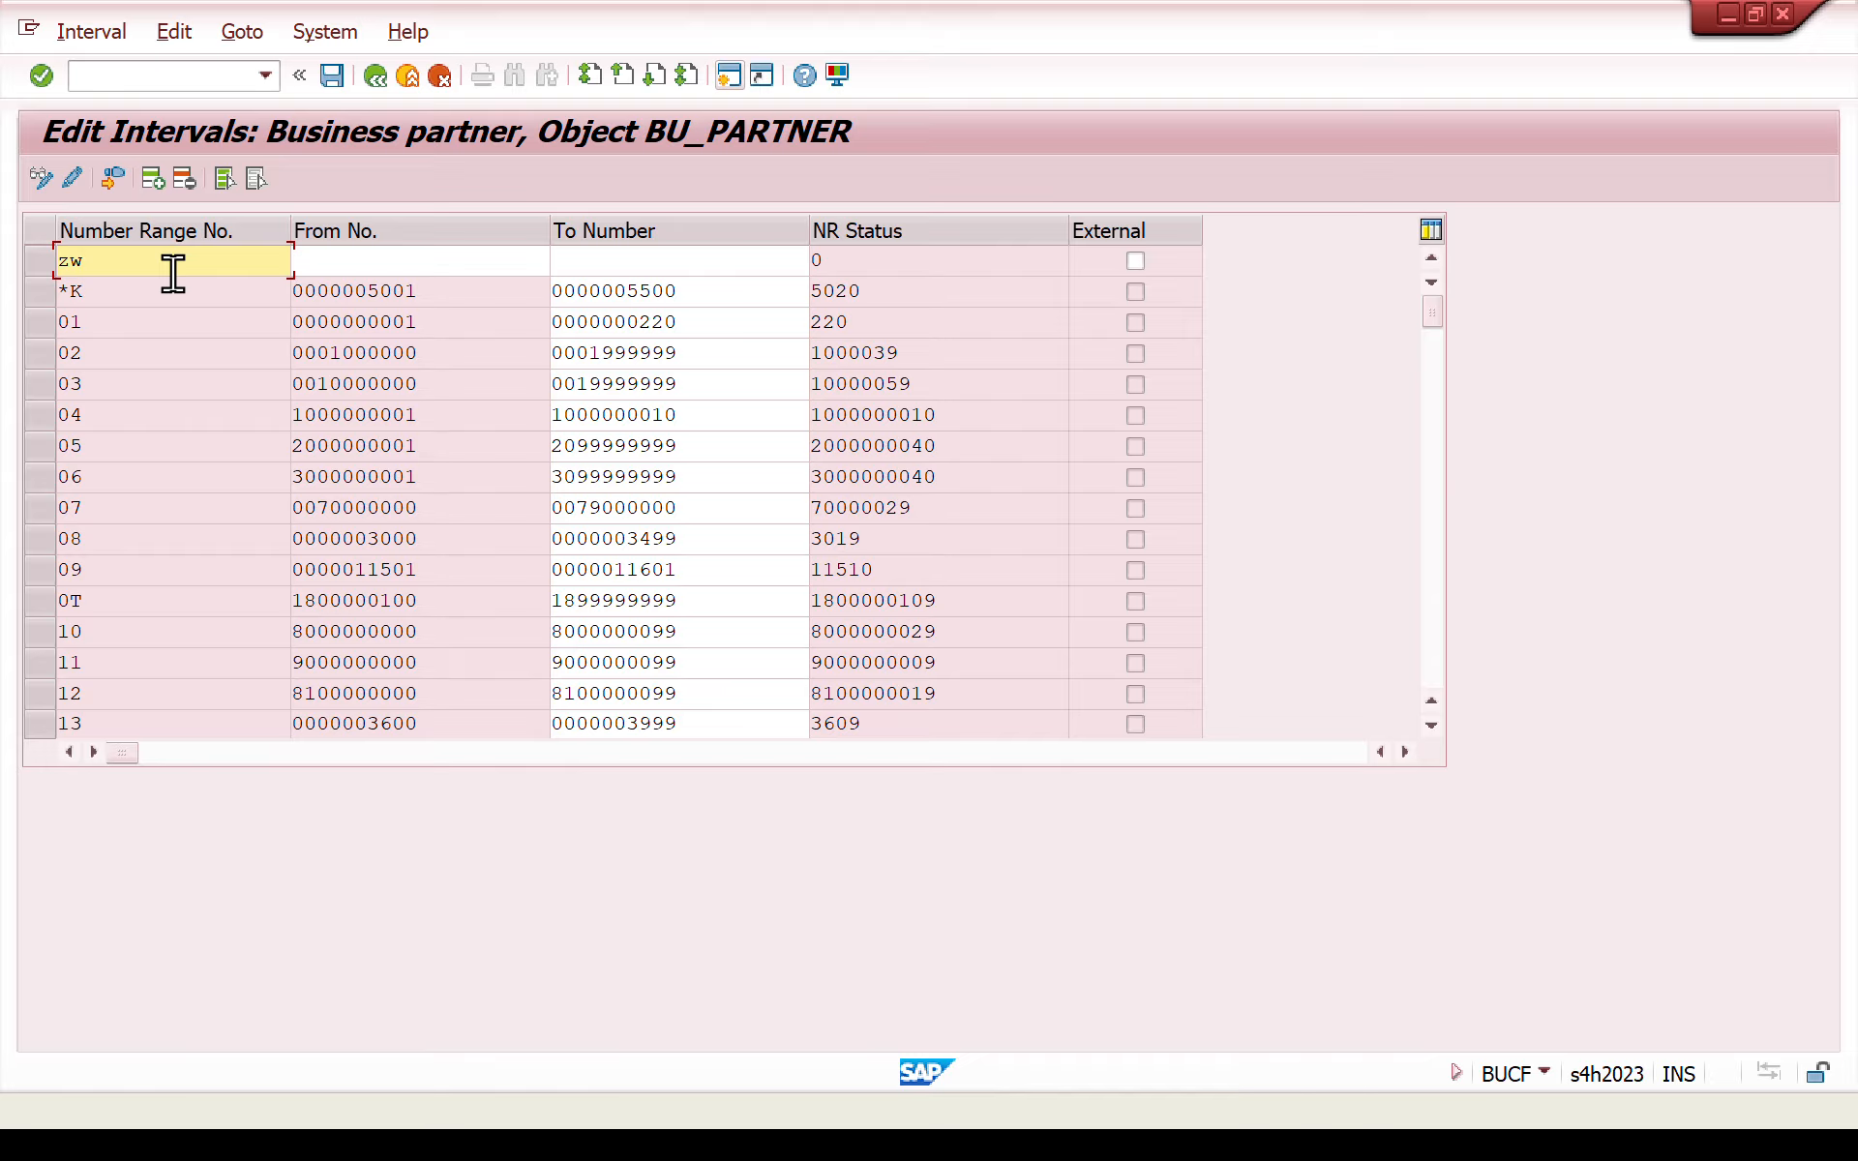
# - Set the zw interval to run from number 7889800 to number 7989800 and confirm the entry
pyautogui.click(430, 258)
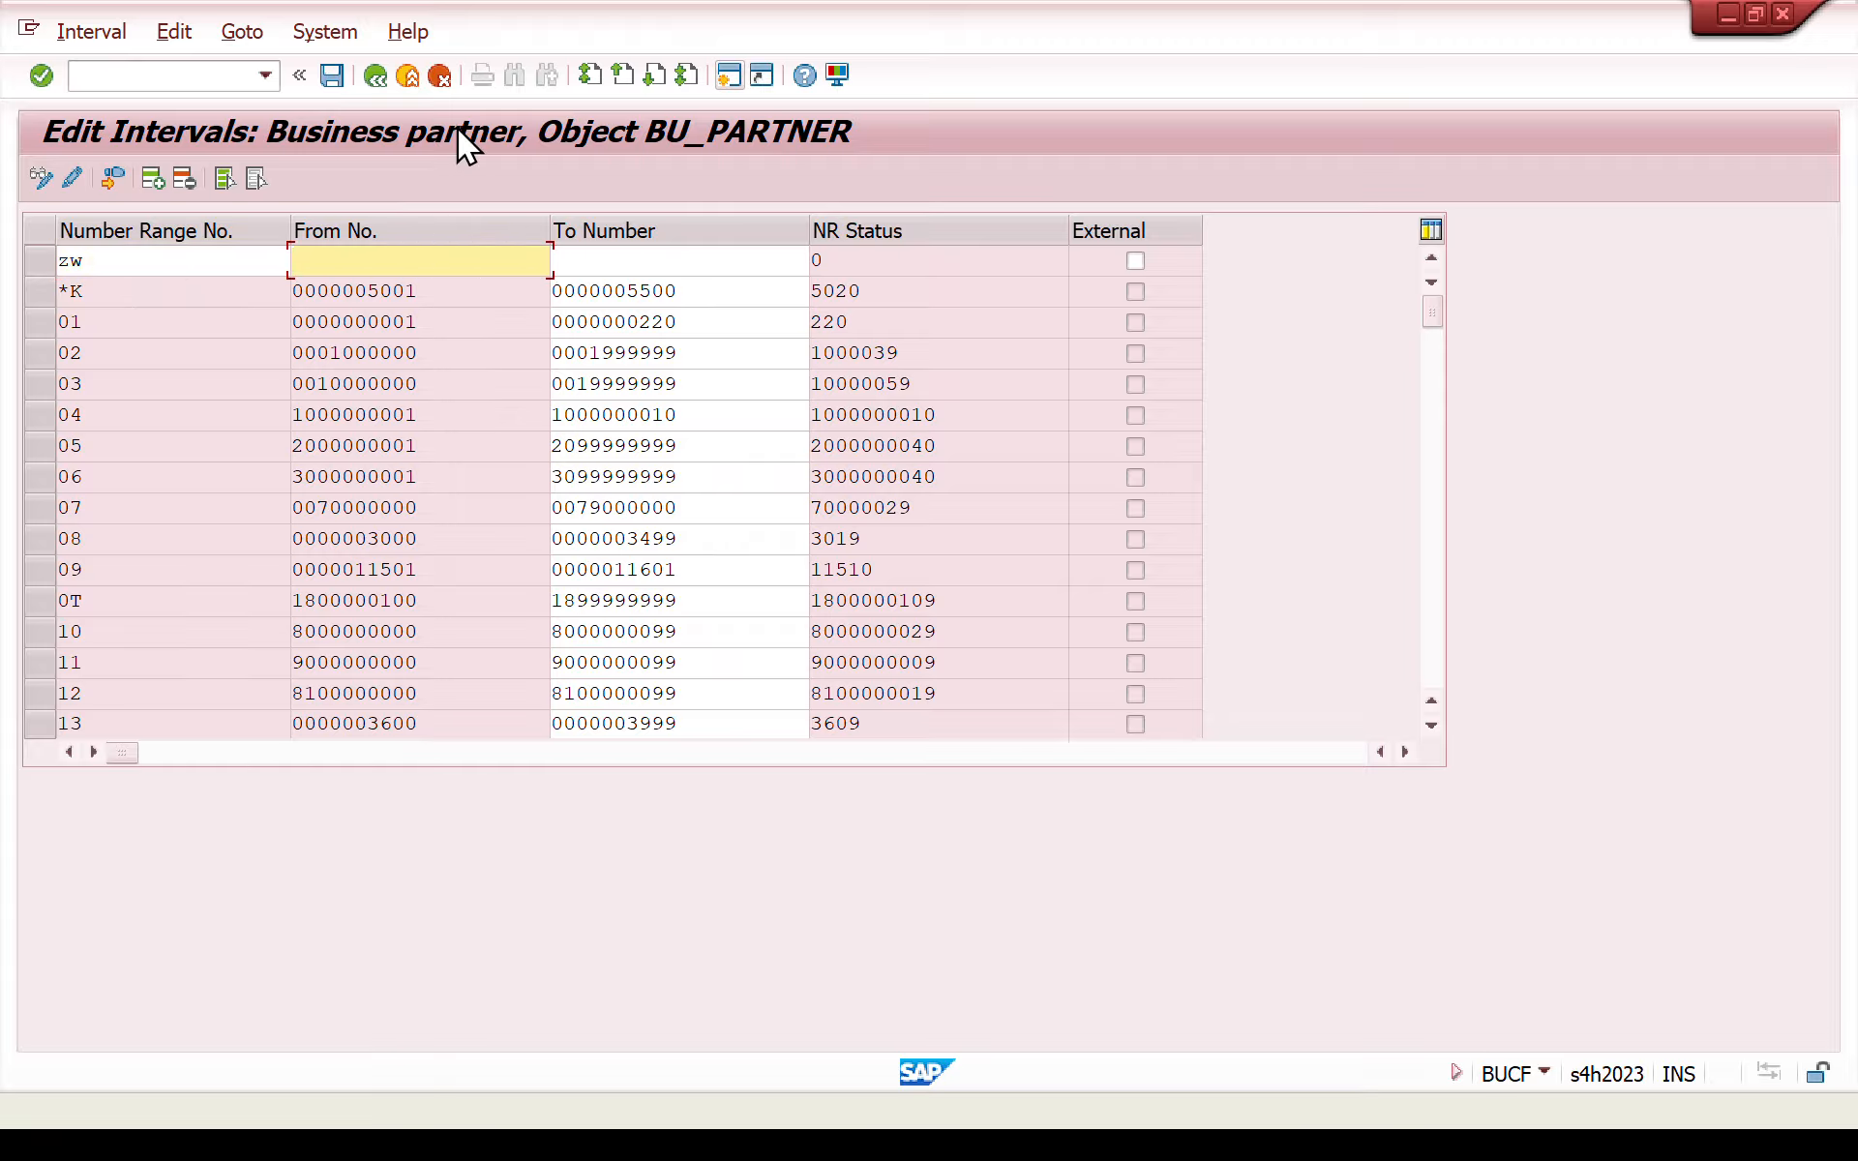
pyautogui.write('7889800')
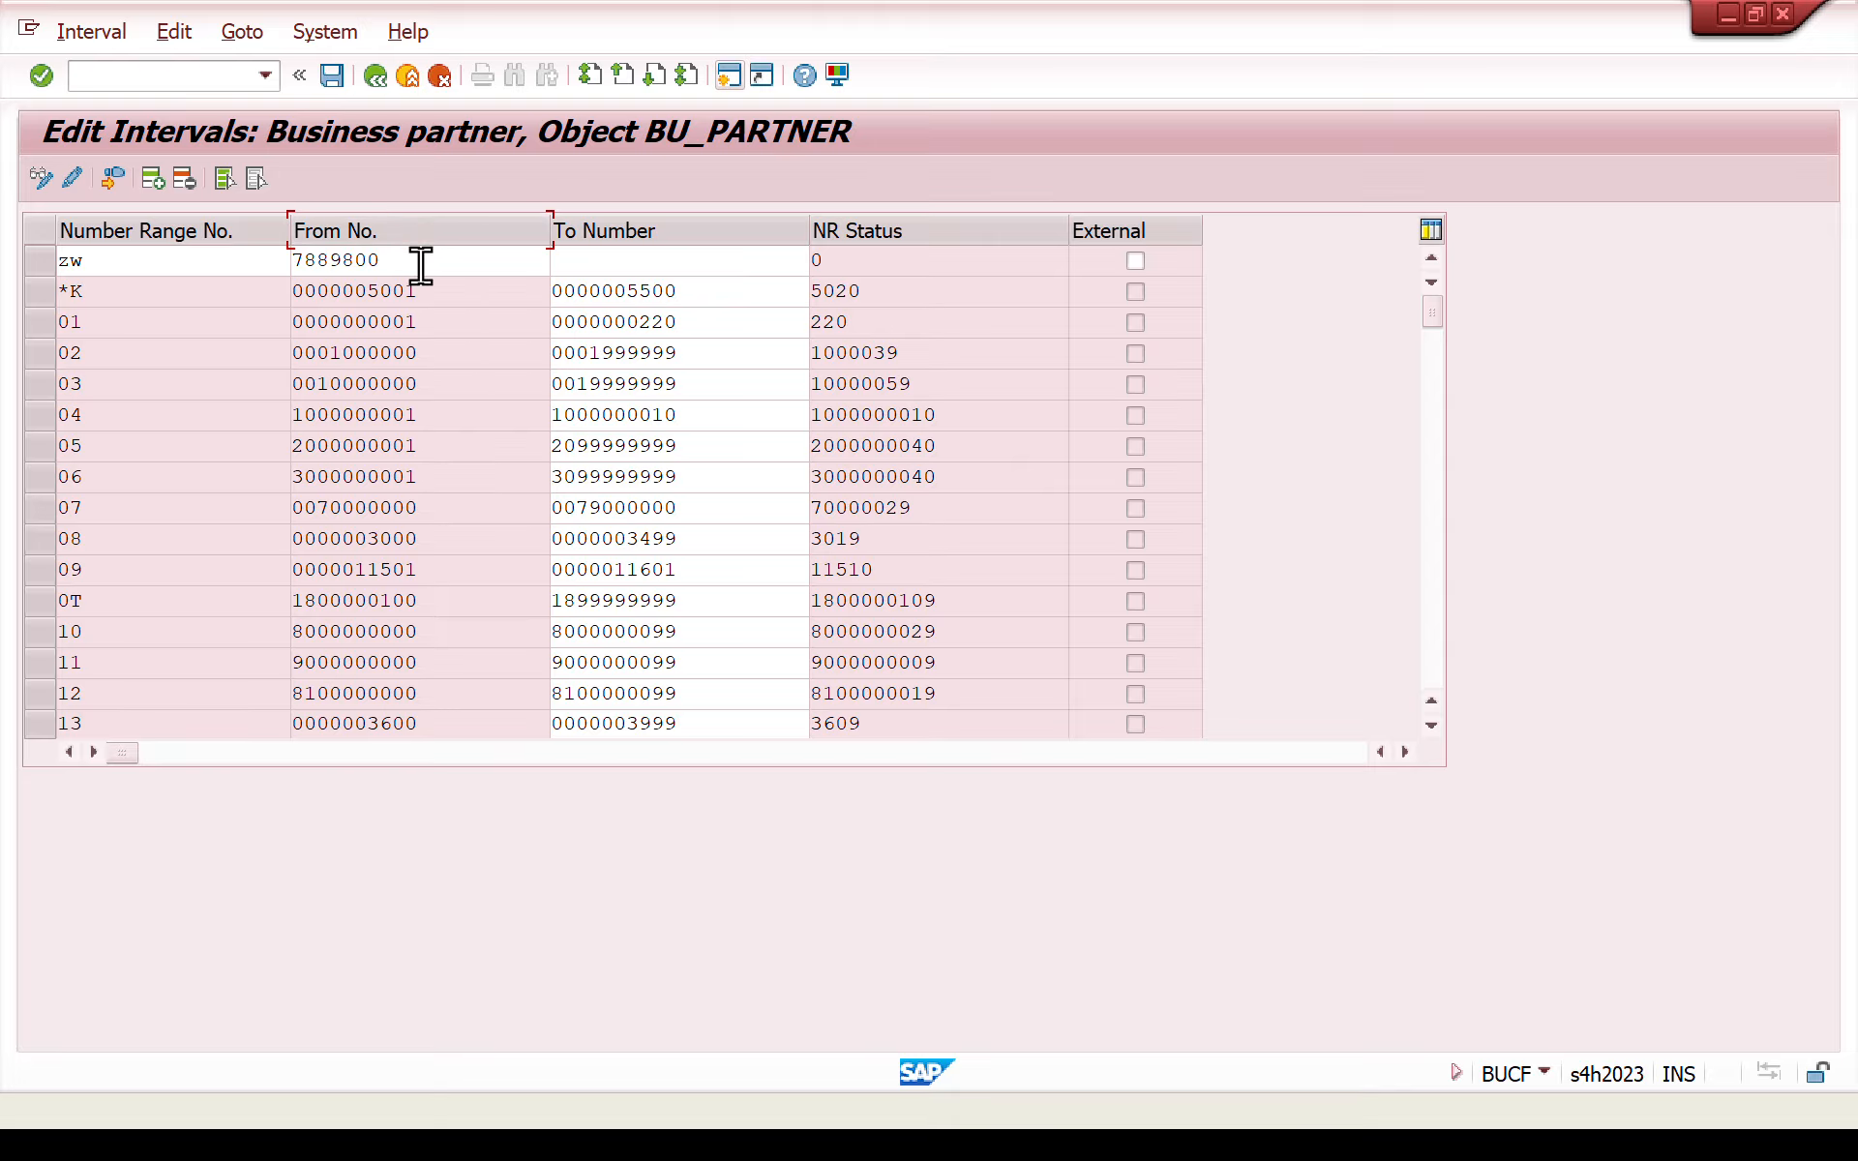
pyautogui.moveTo(419, 265); pyautogui.dragTo(179, 272)
pyautogui.hotkey('ctrl', 'c')
pyautogui.click(697, 263)
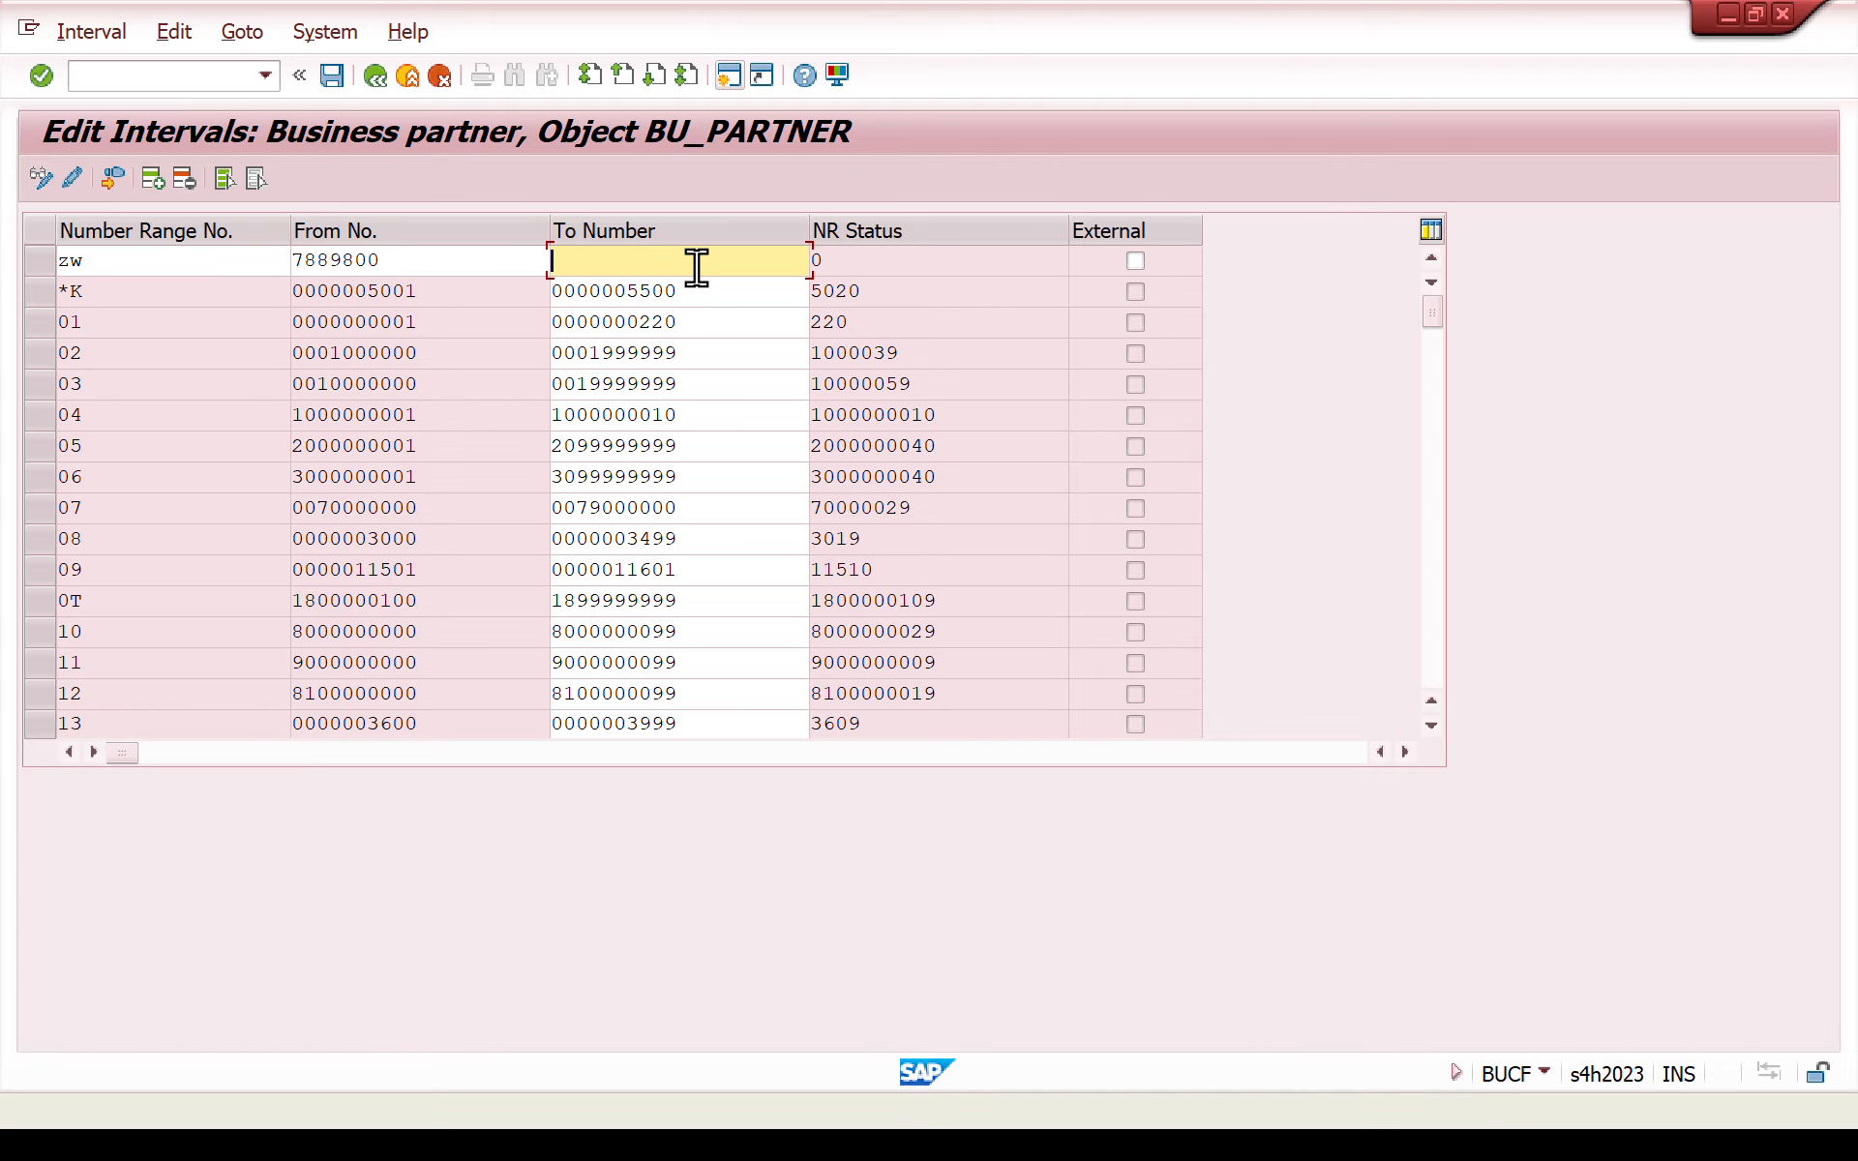
pyautogui.hotkey('ctrl', 'v')
pyautogui.press('BackSpace')
pyautogui.write('8')
pyautogui.press('Return')
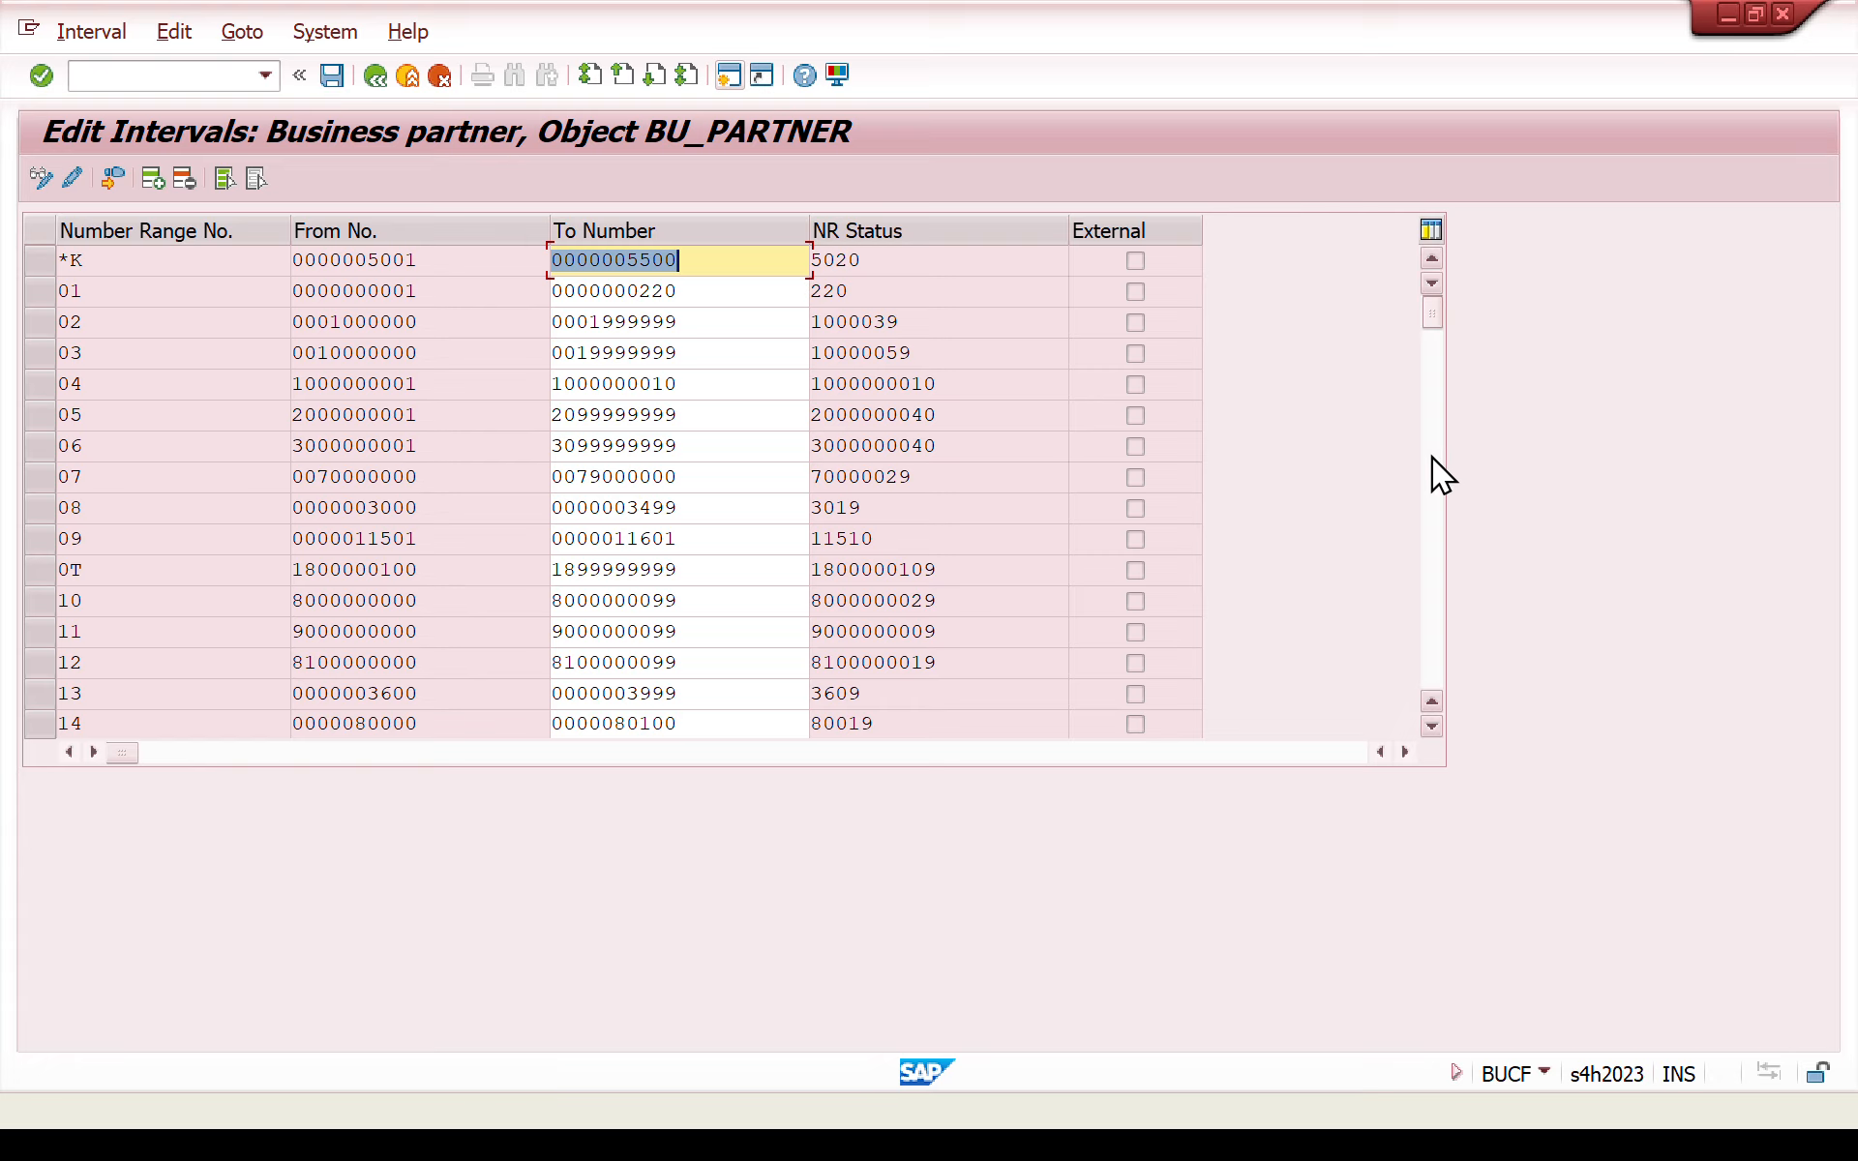
# - Locate and select the new ZW interval, then save the intervals and accept the transport notice
pyautogui.click(1436, 417)
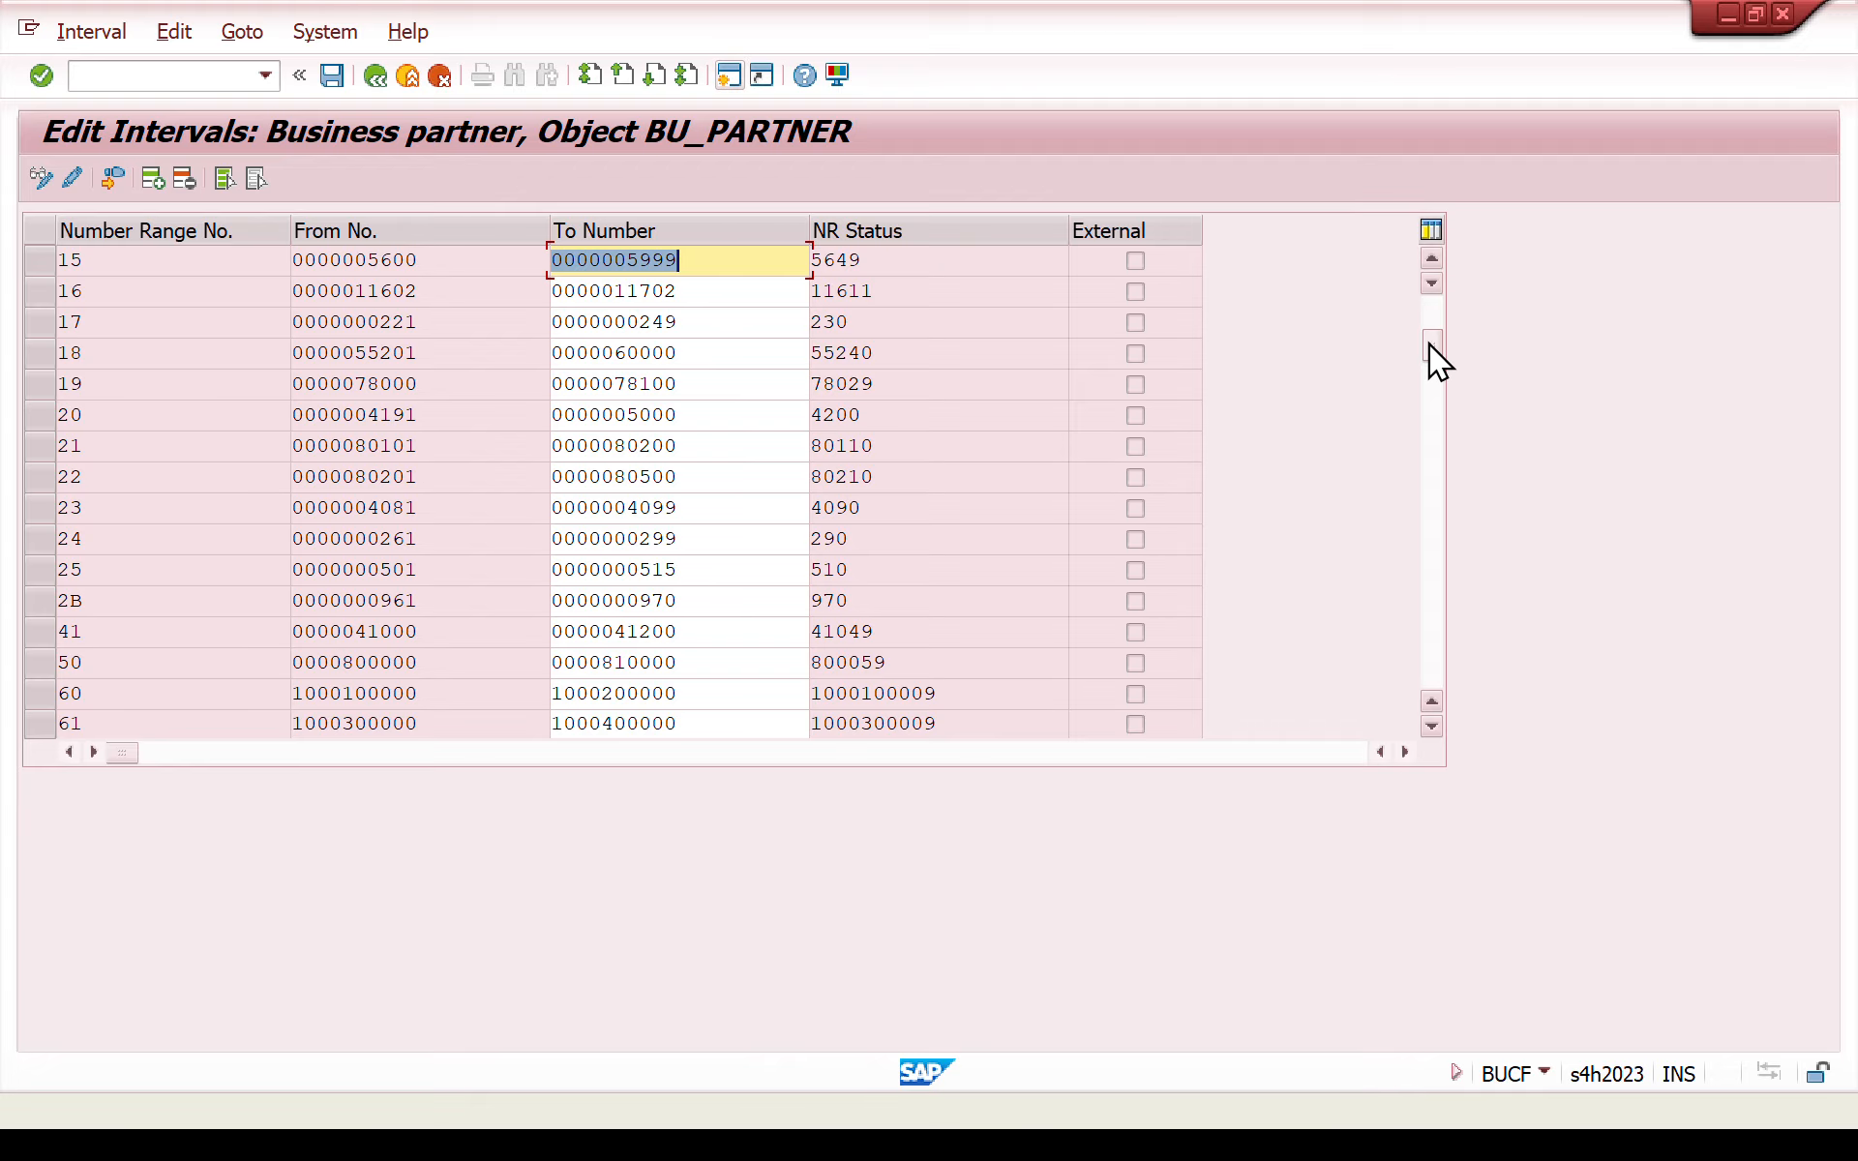
pyautogui.moveTo(1430, 340); pyautogui.dragTo(1417, 757)
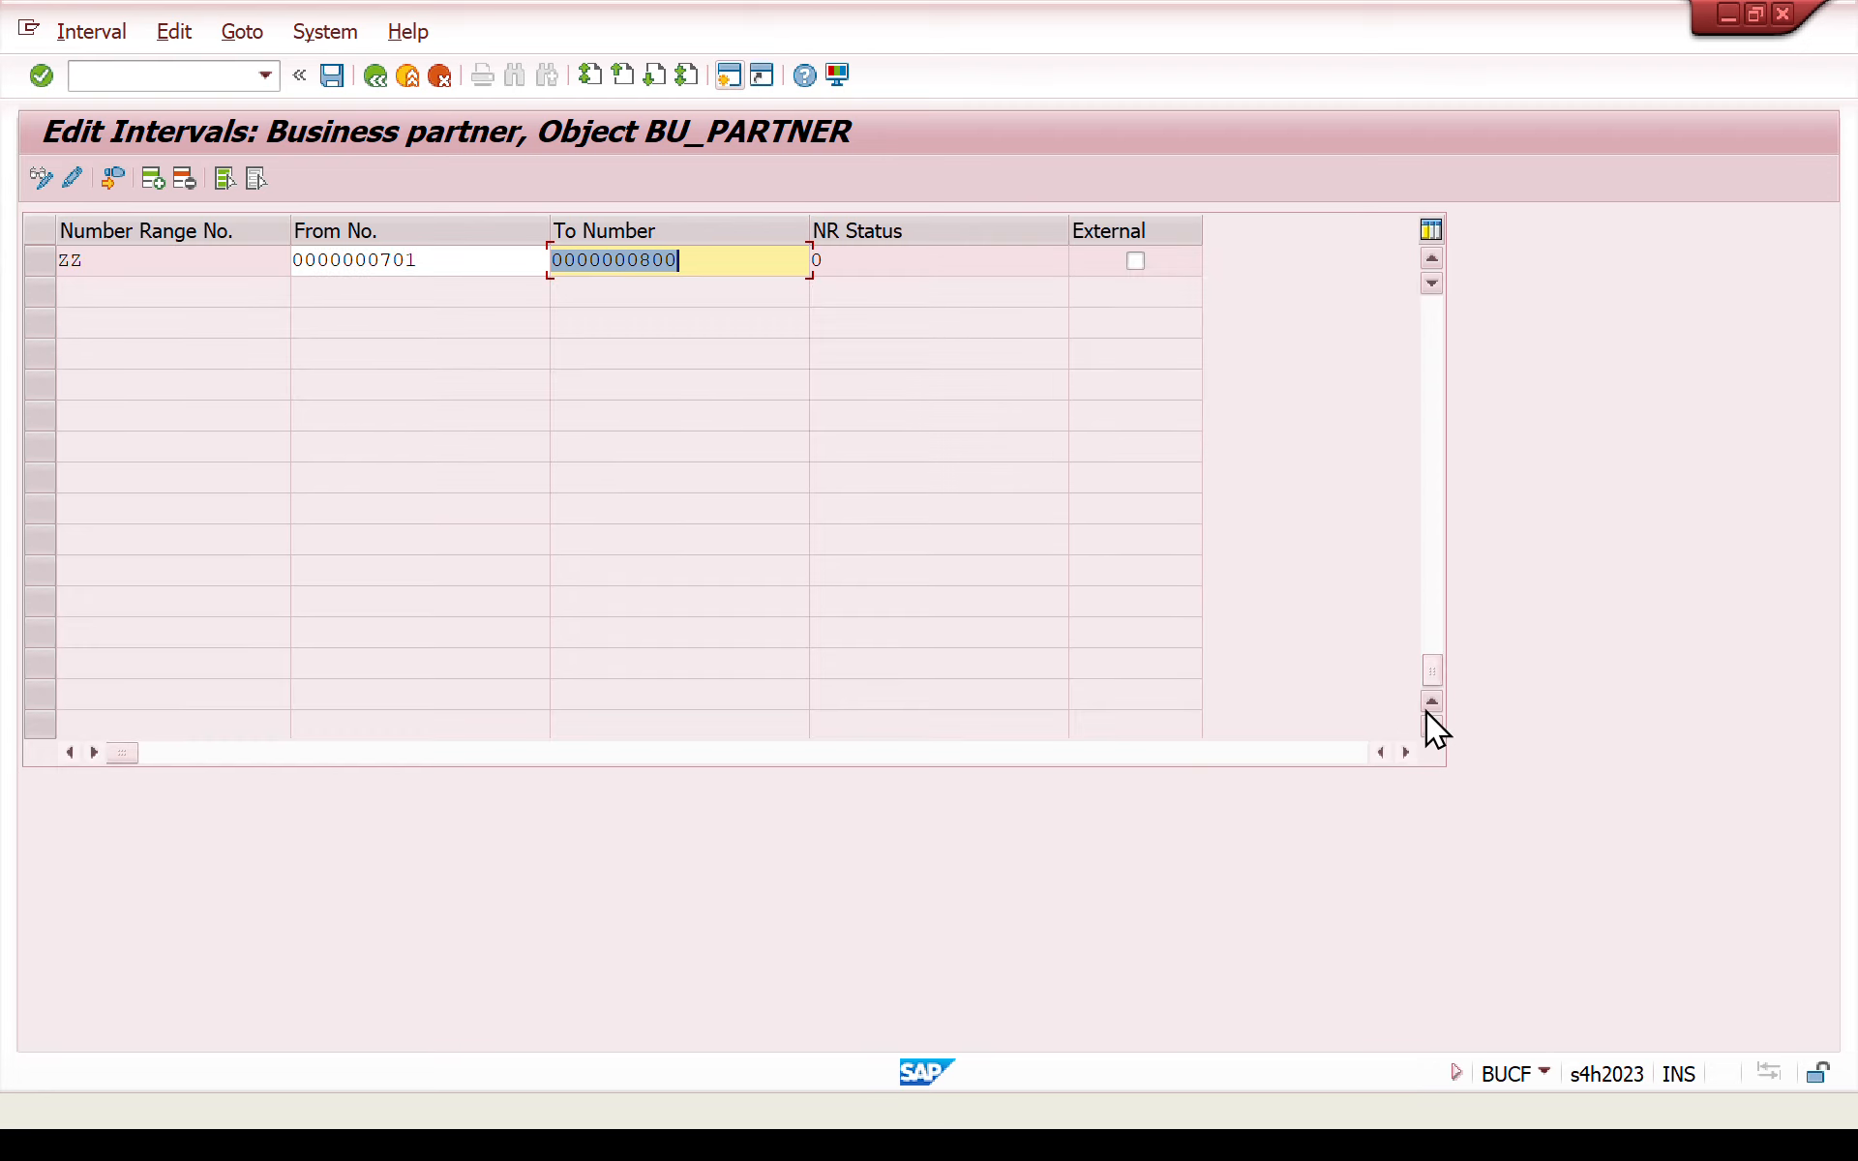
pyautogui.click(1431, 648)
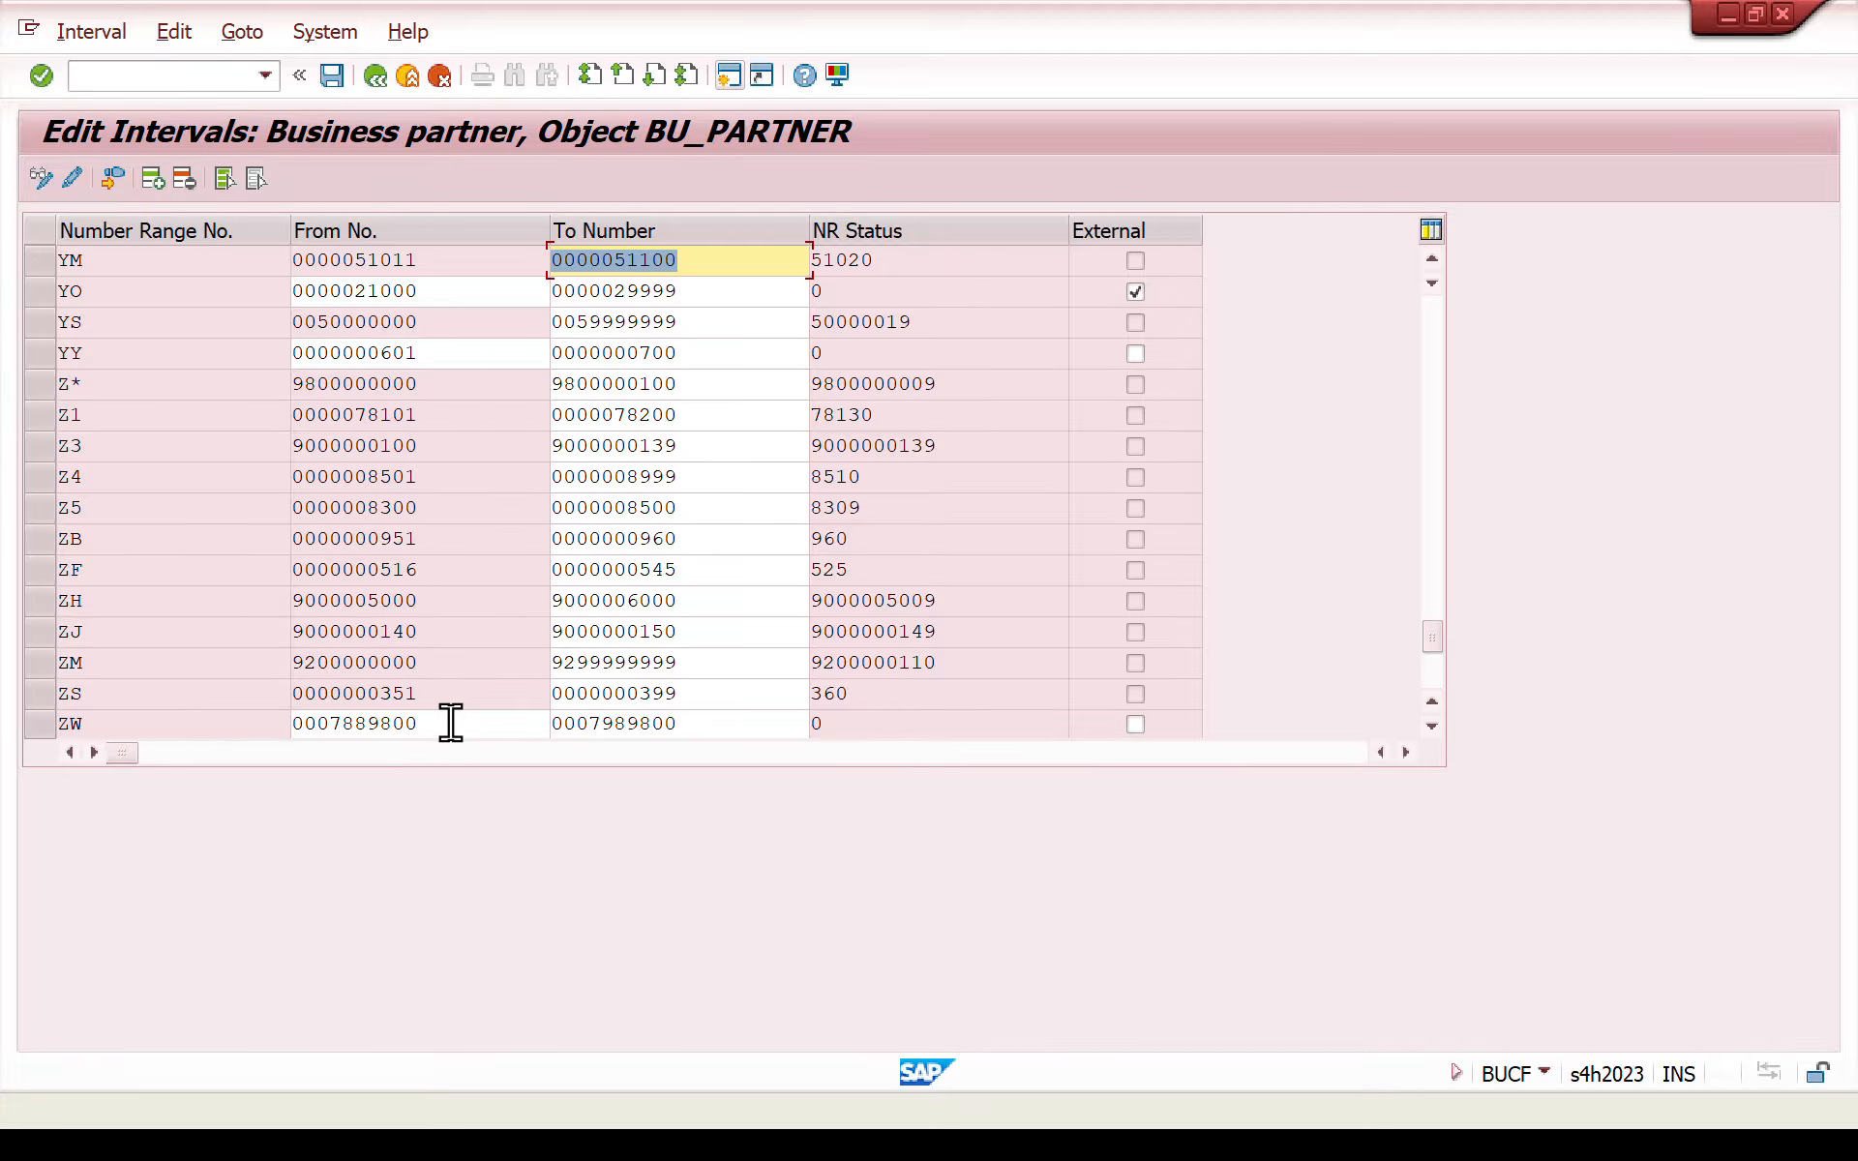
pyautogui.moveTo(450, 721); pyautogui.dragTo(75, 726)
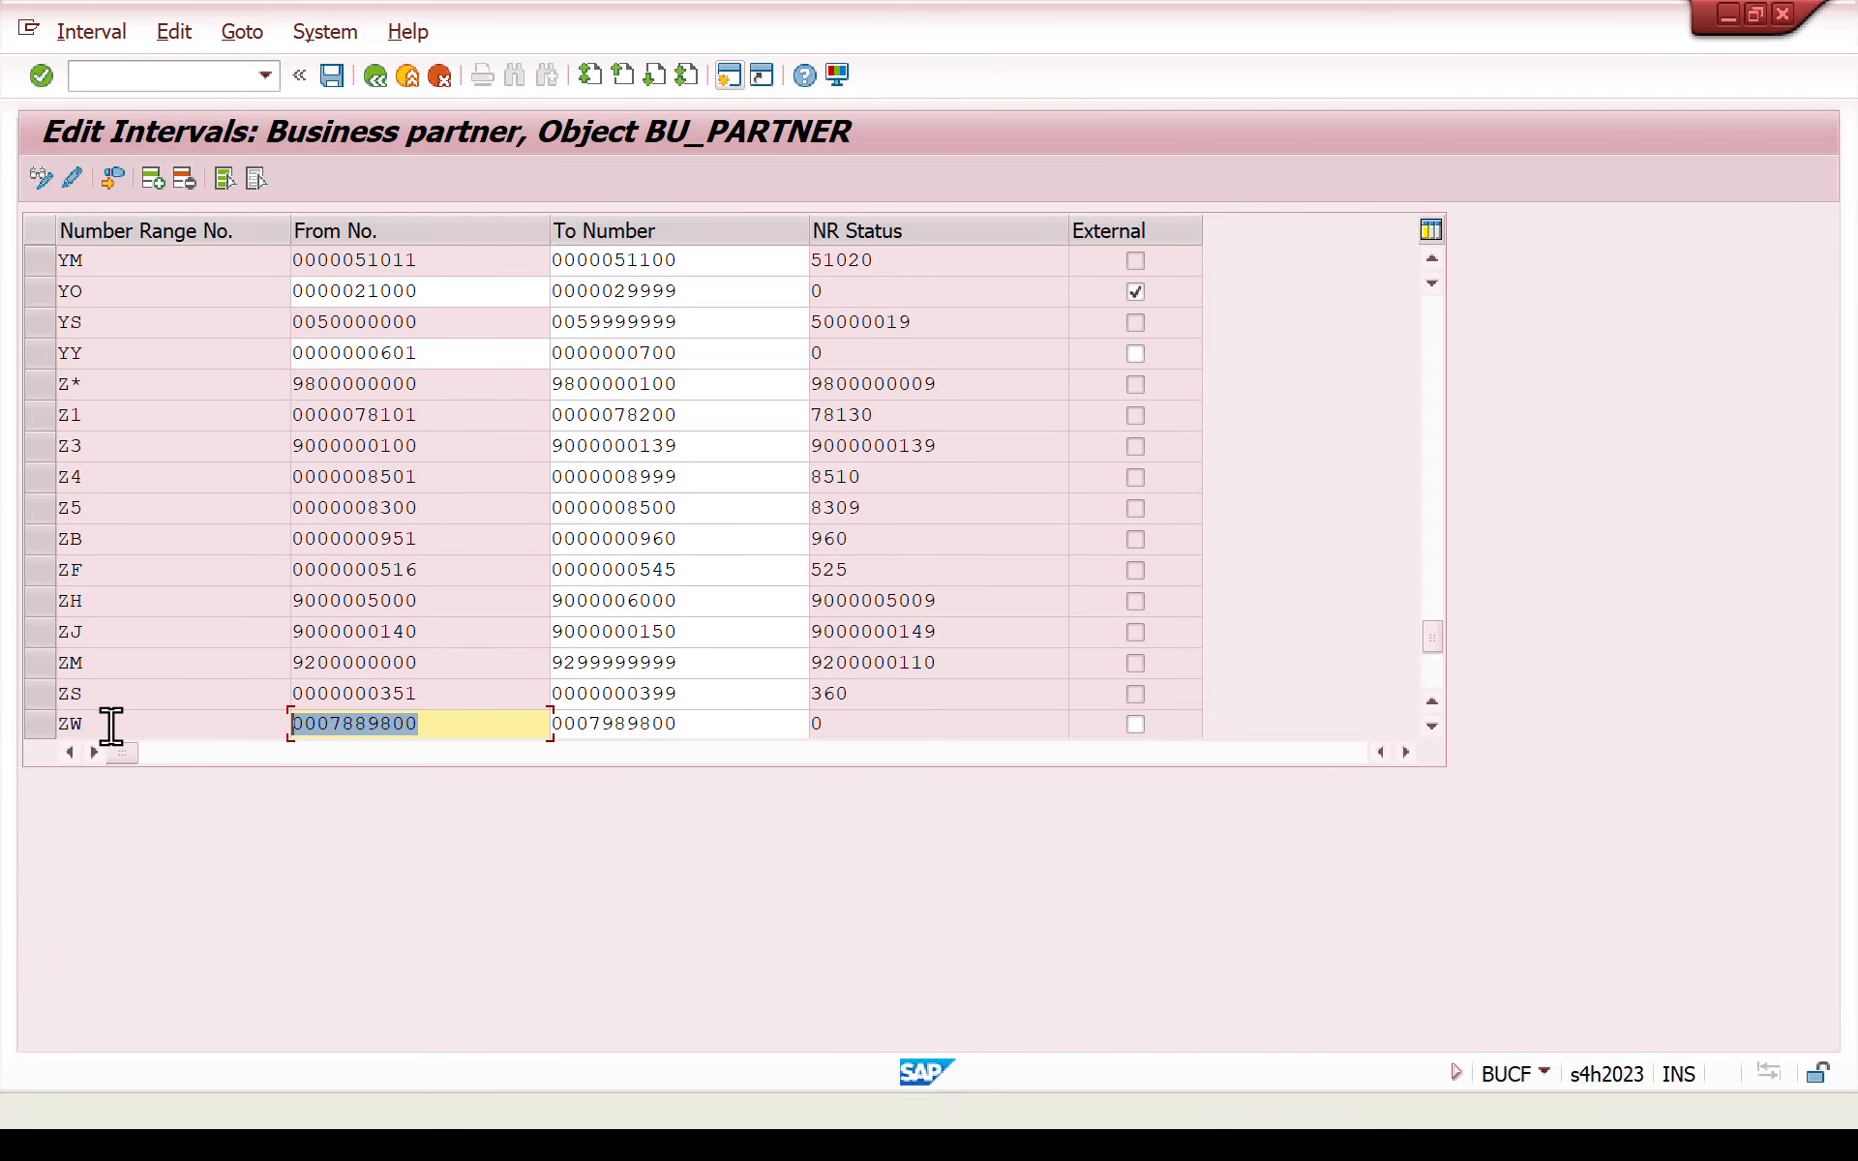
pyautogui.click(48, 732)
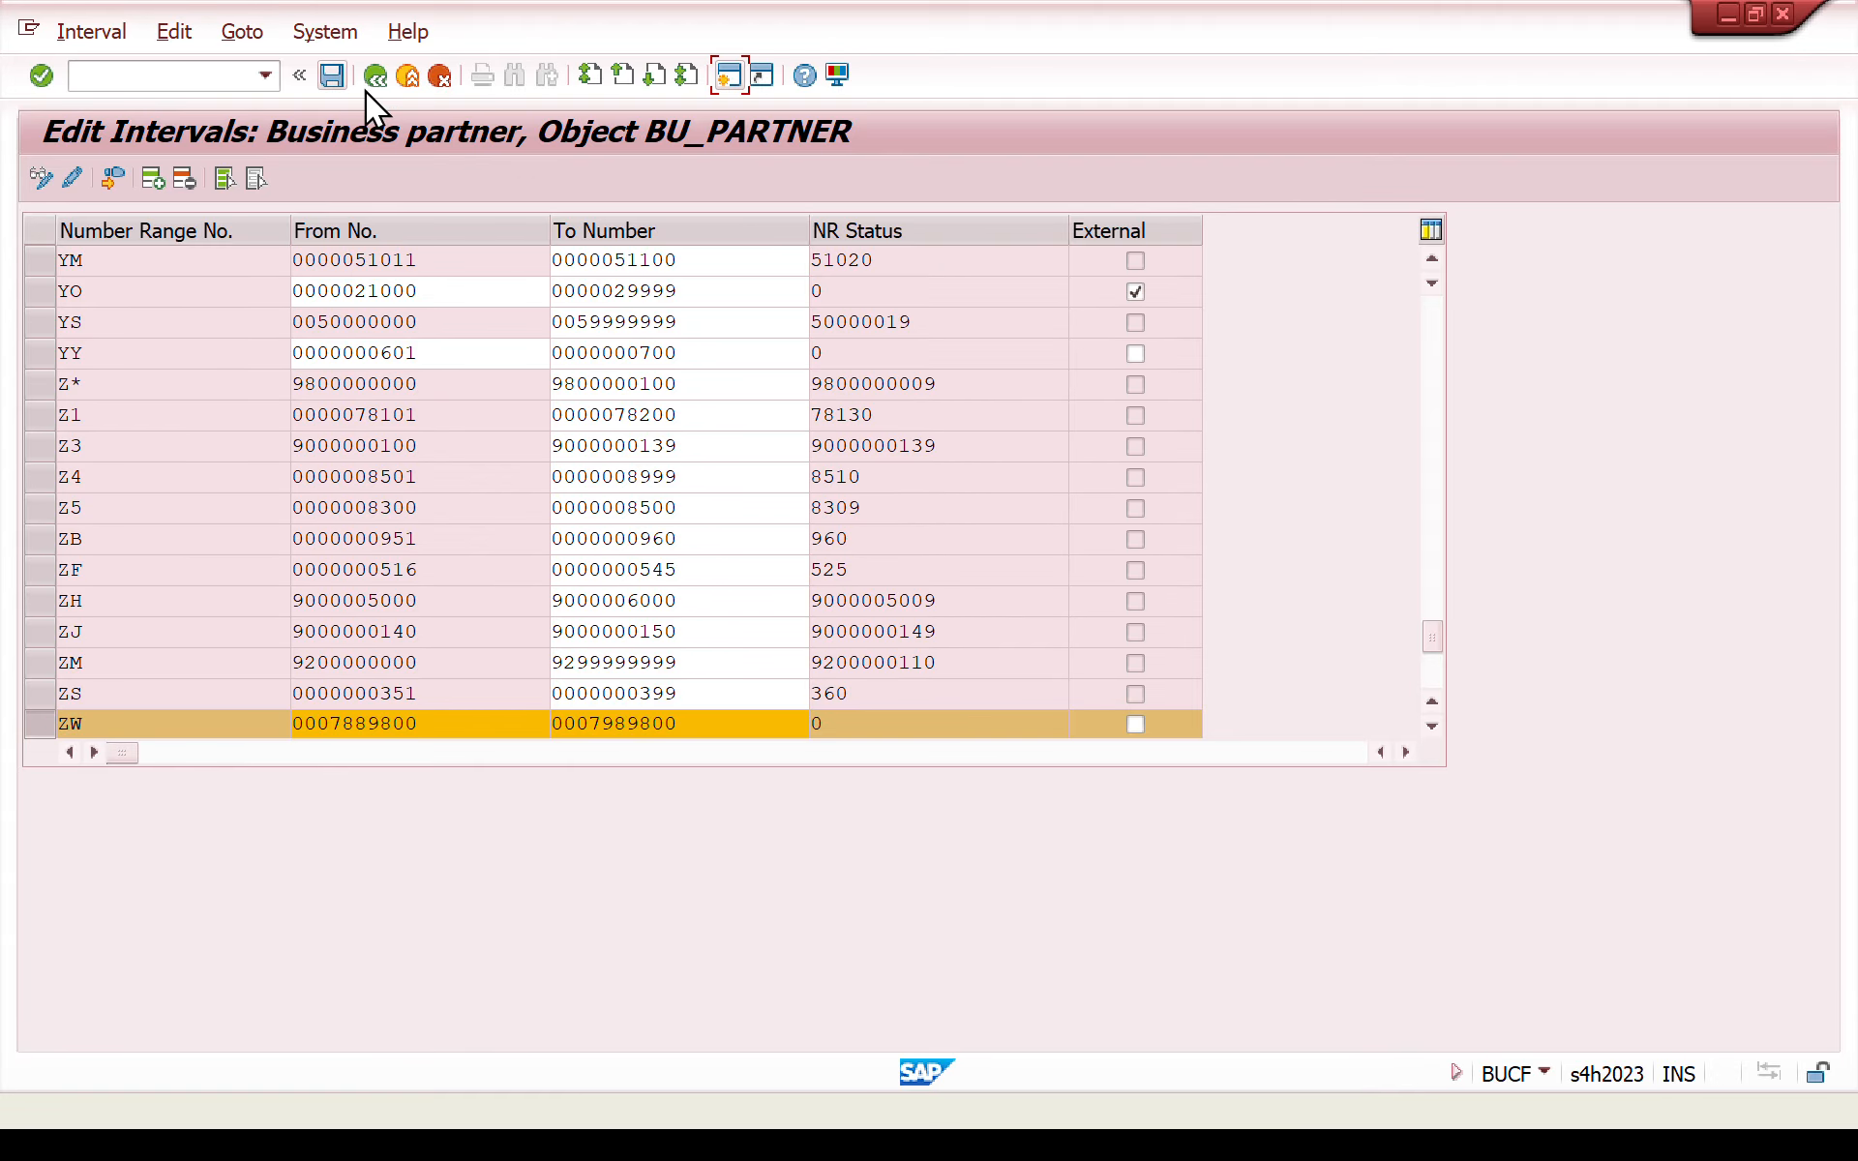
pyautogui.click(335, 77)
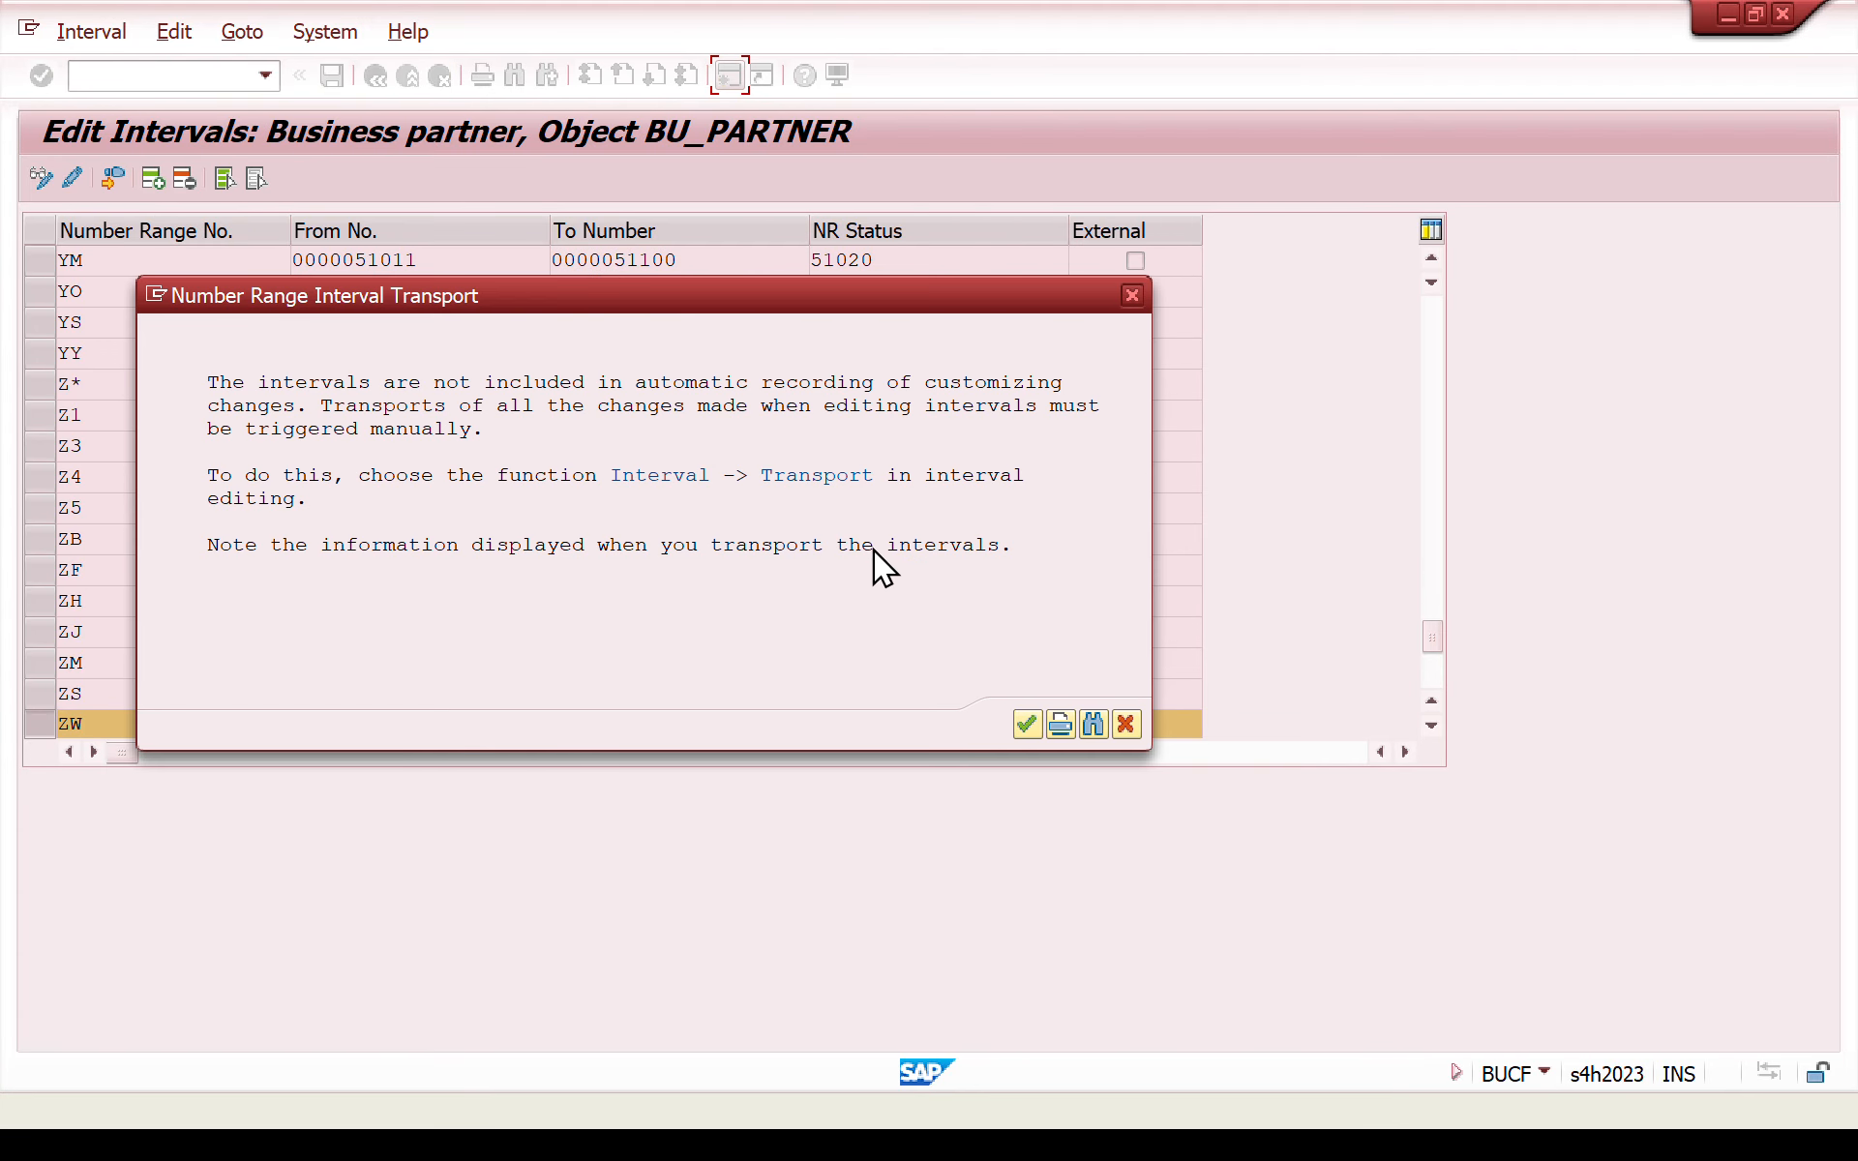
pyautogui.click(1028, 725)
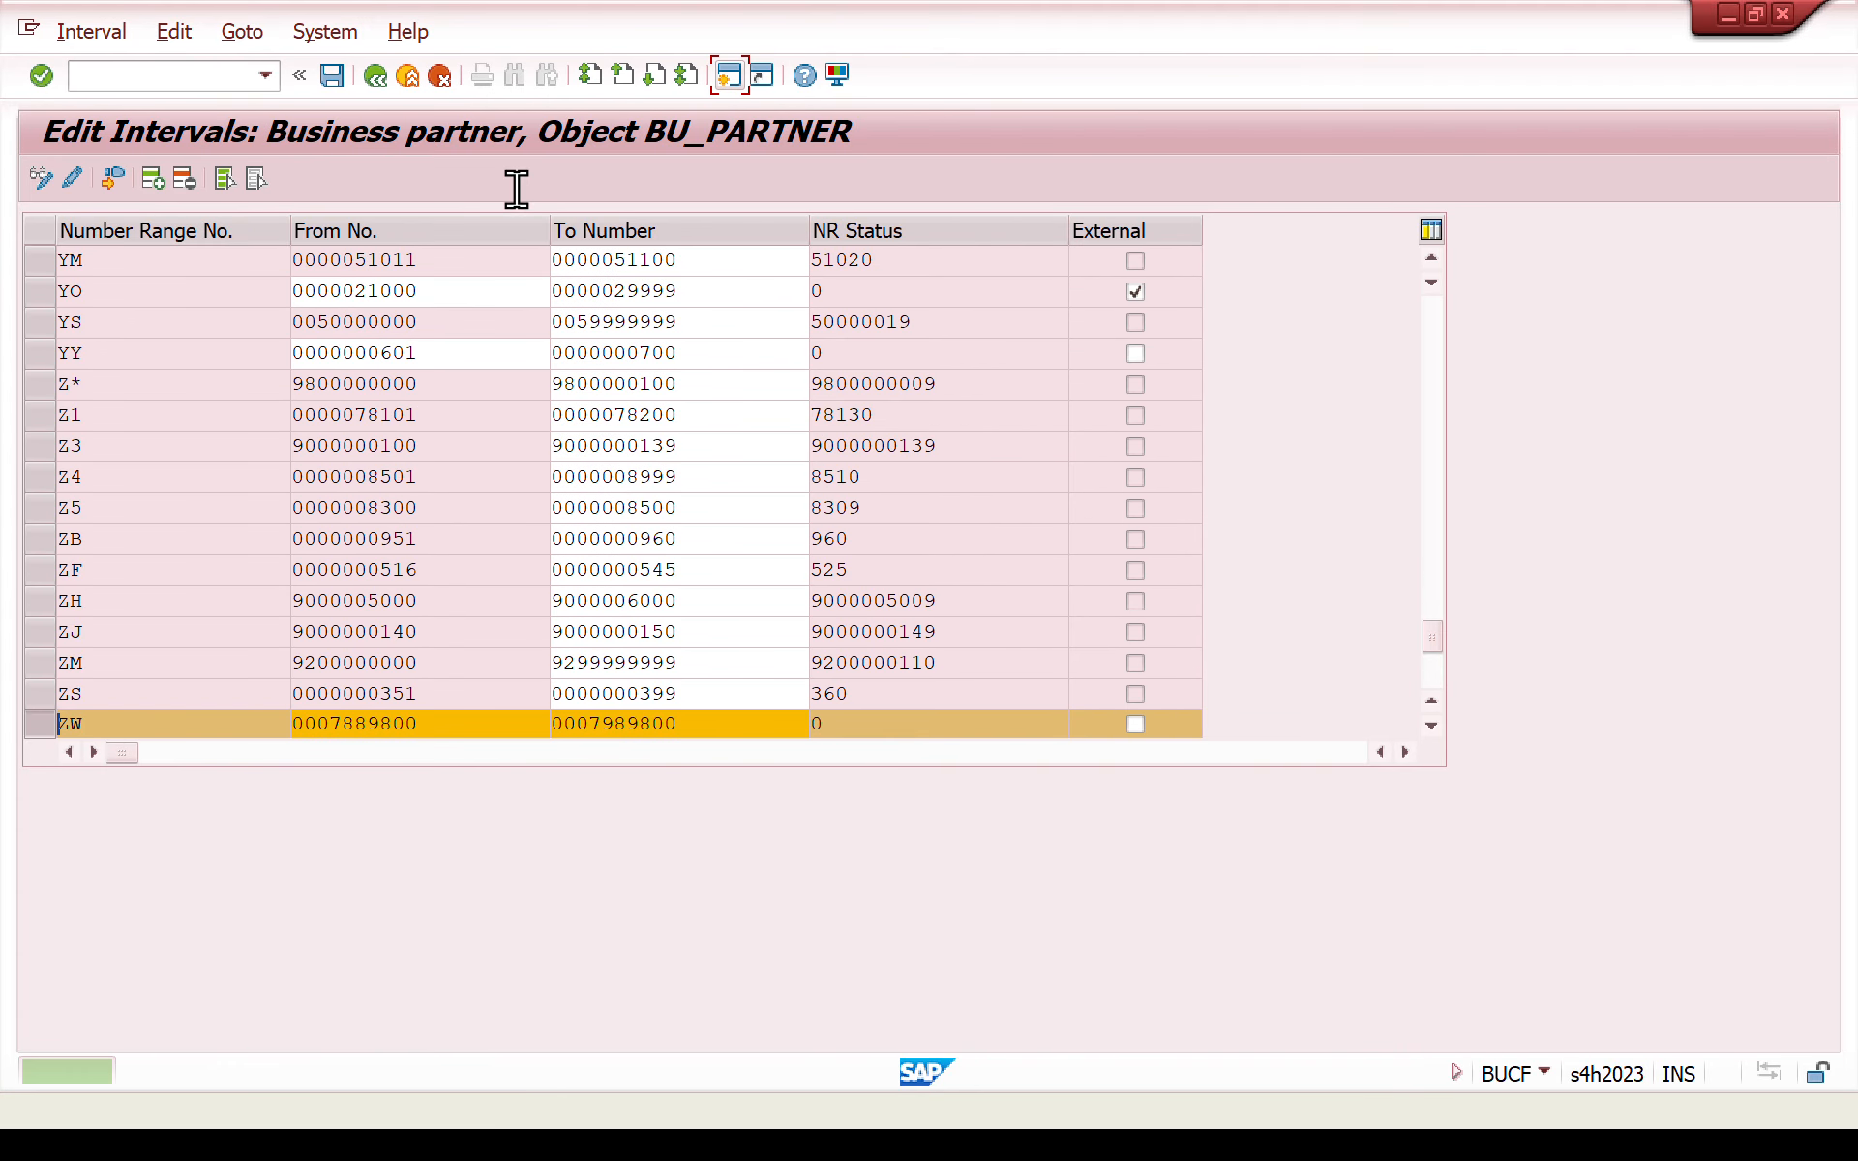
# - Return to the IMG structure and run the Define Groupings and Assign Number Ranges activity
pyautogui.click(375, 78)
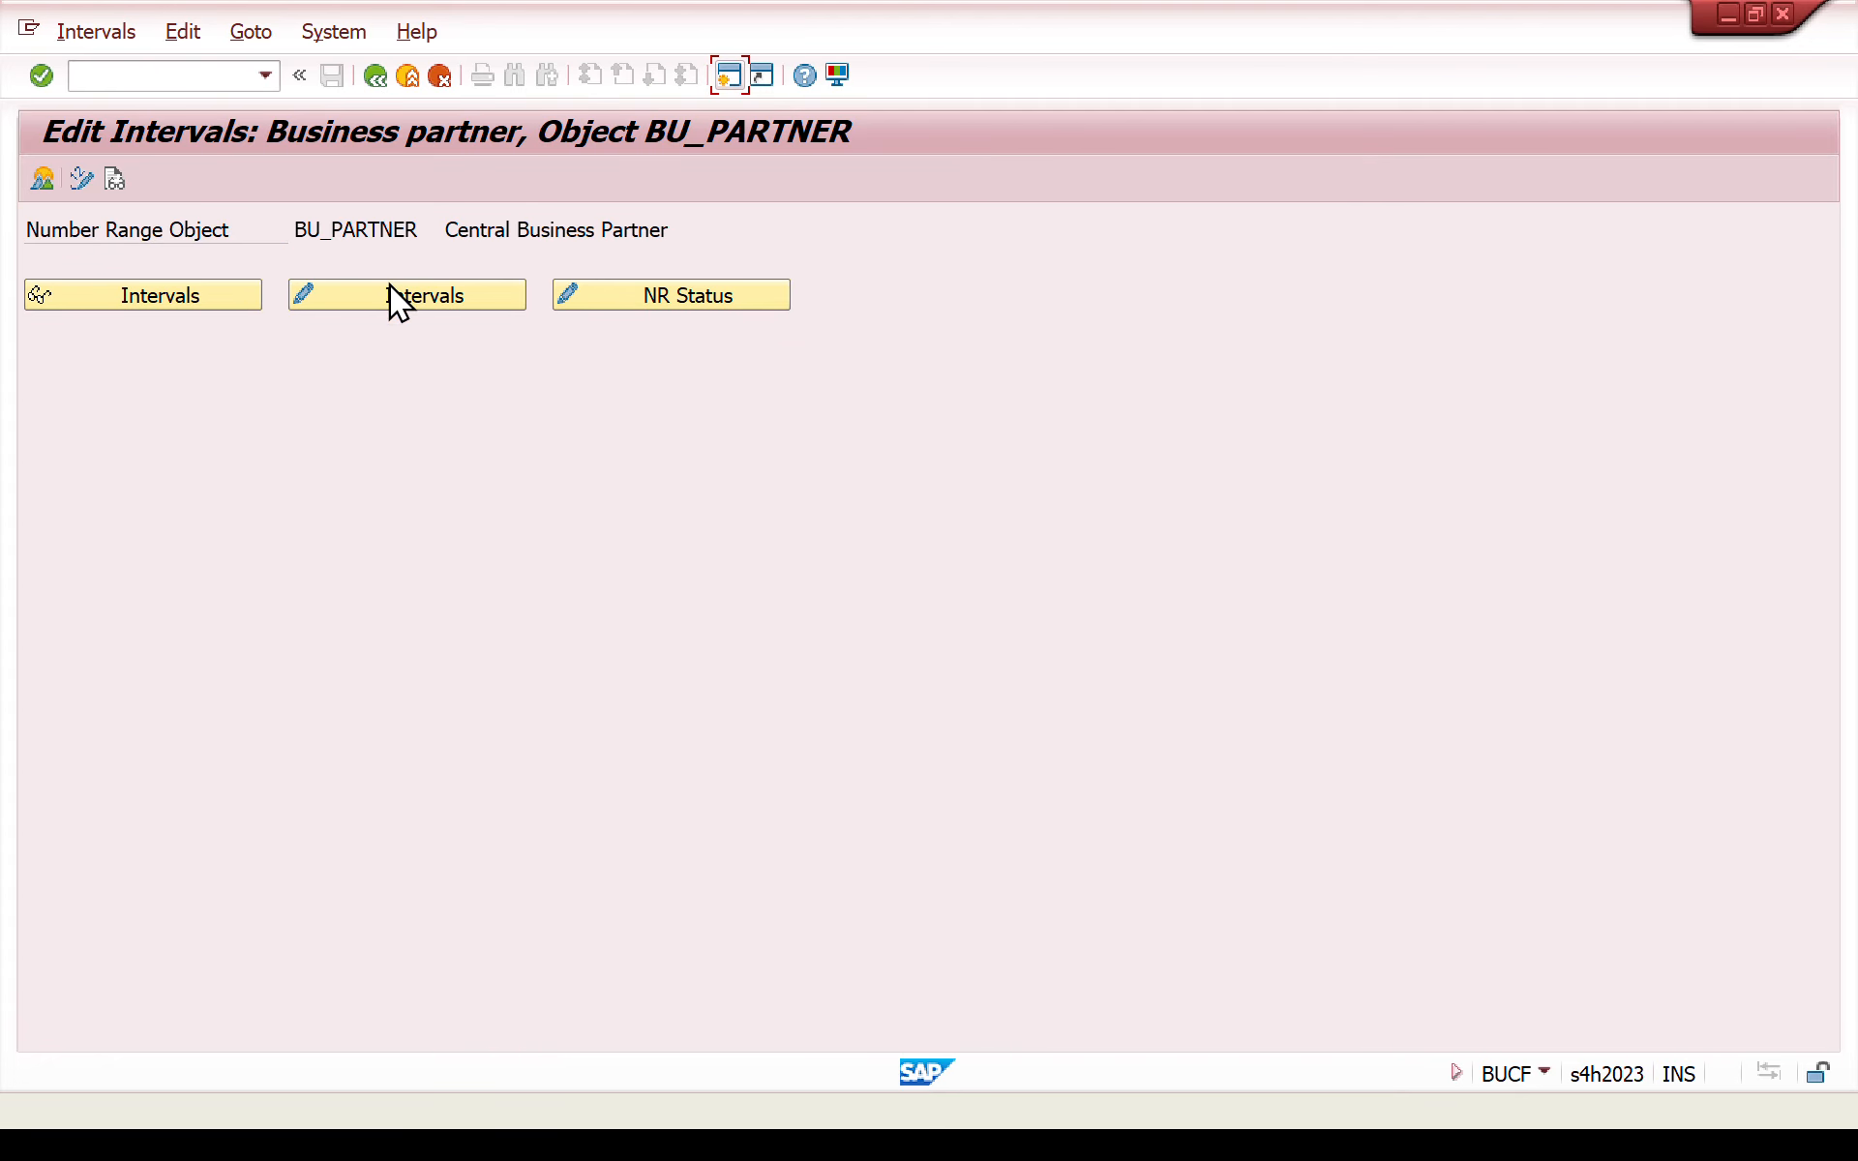
pyautogui.click(371, 76)
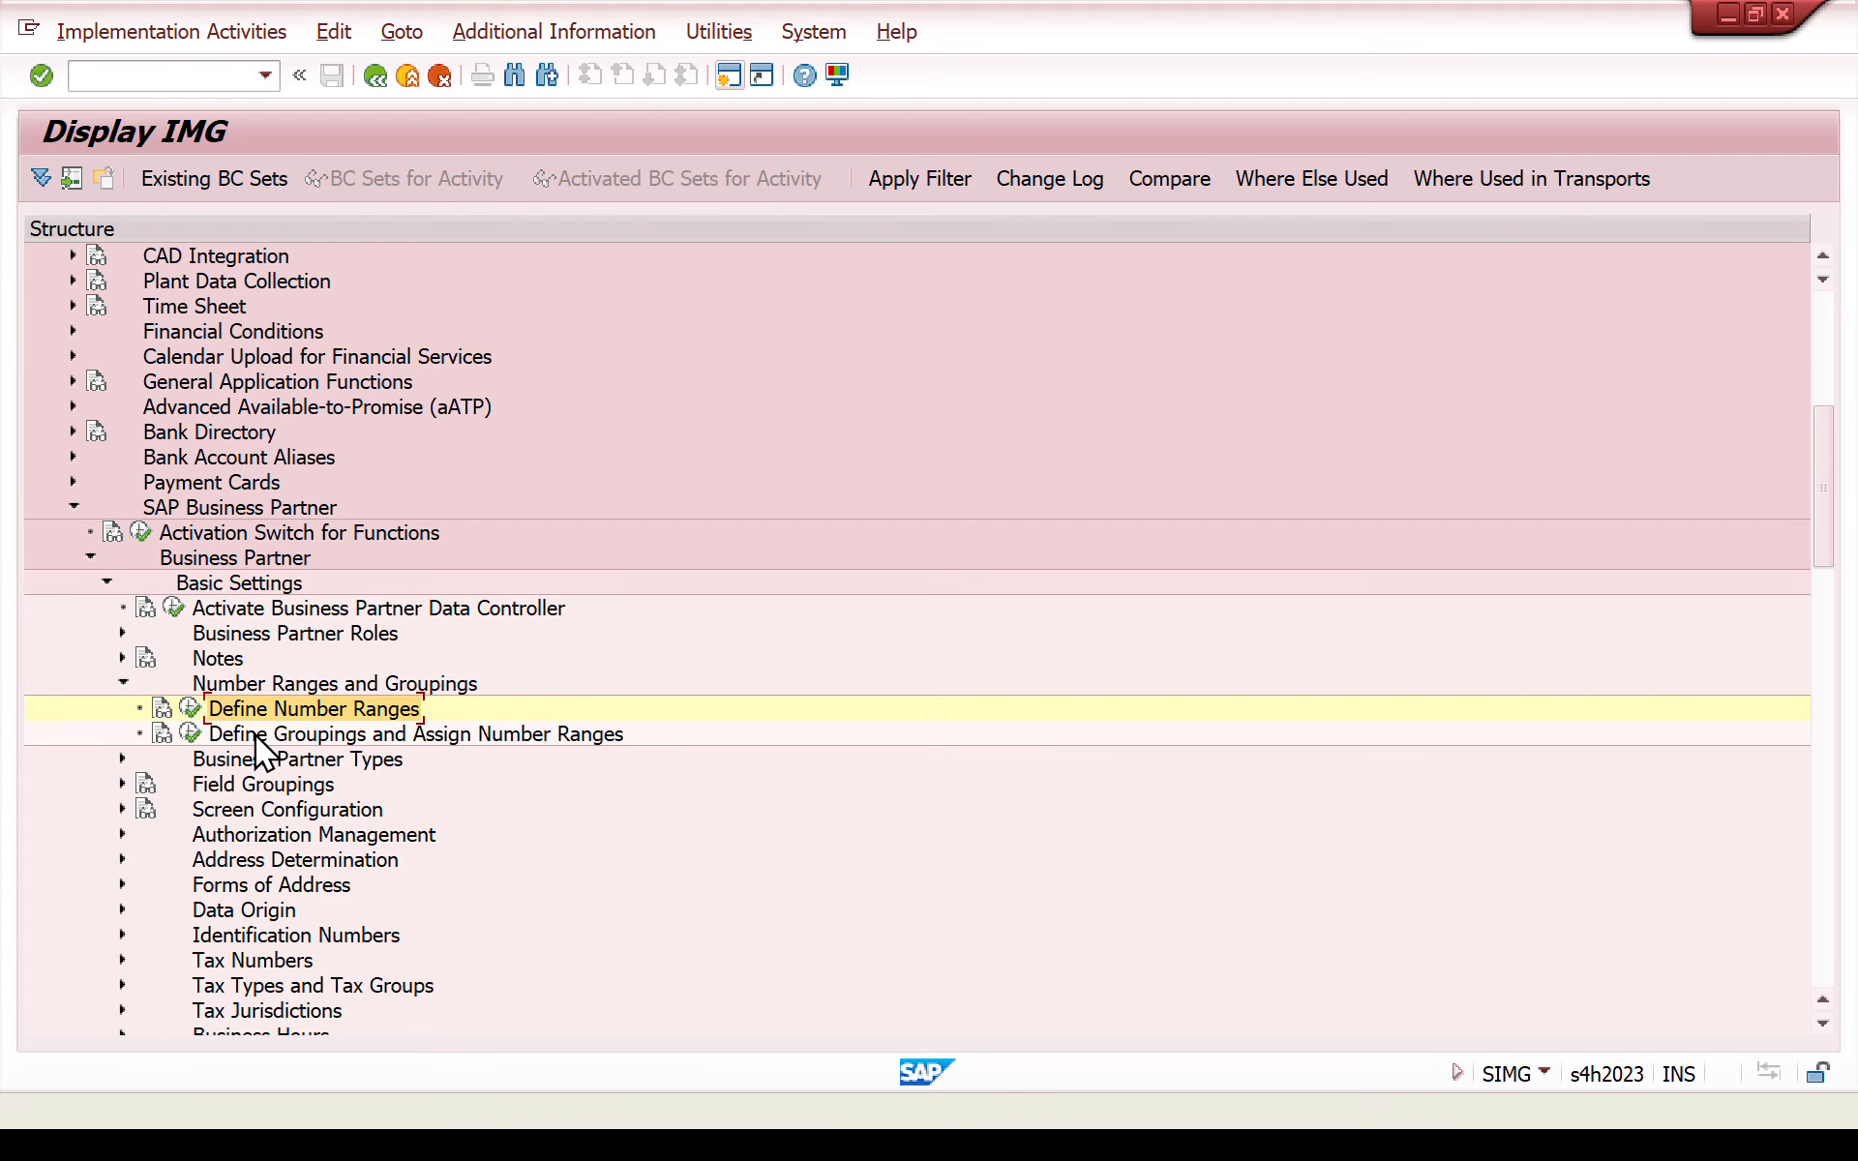
pyautogui.click(193, 735)
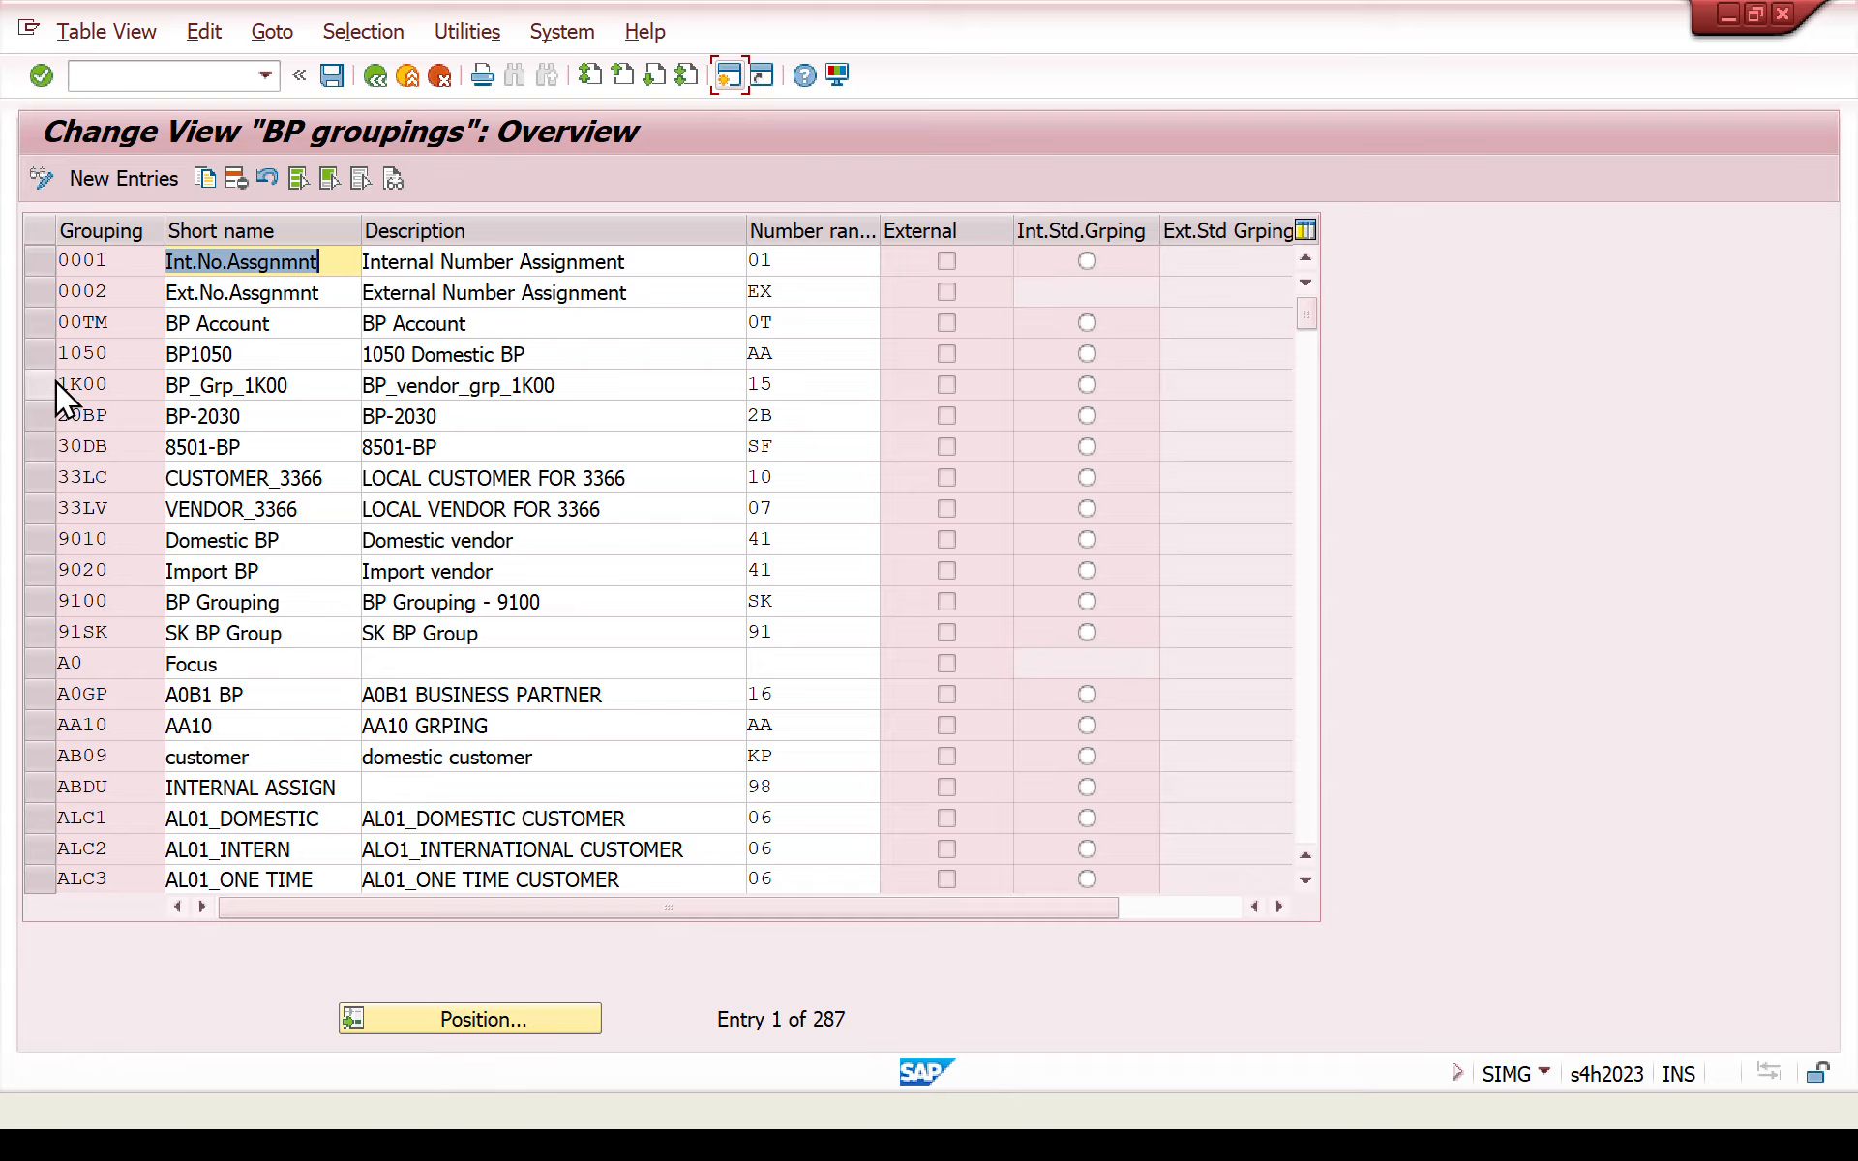
# - Create a new BP grouping bupa with short name and description "bp number range" and assign number range zw
pyautogui.click(130, 188)
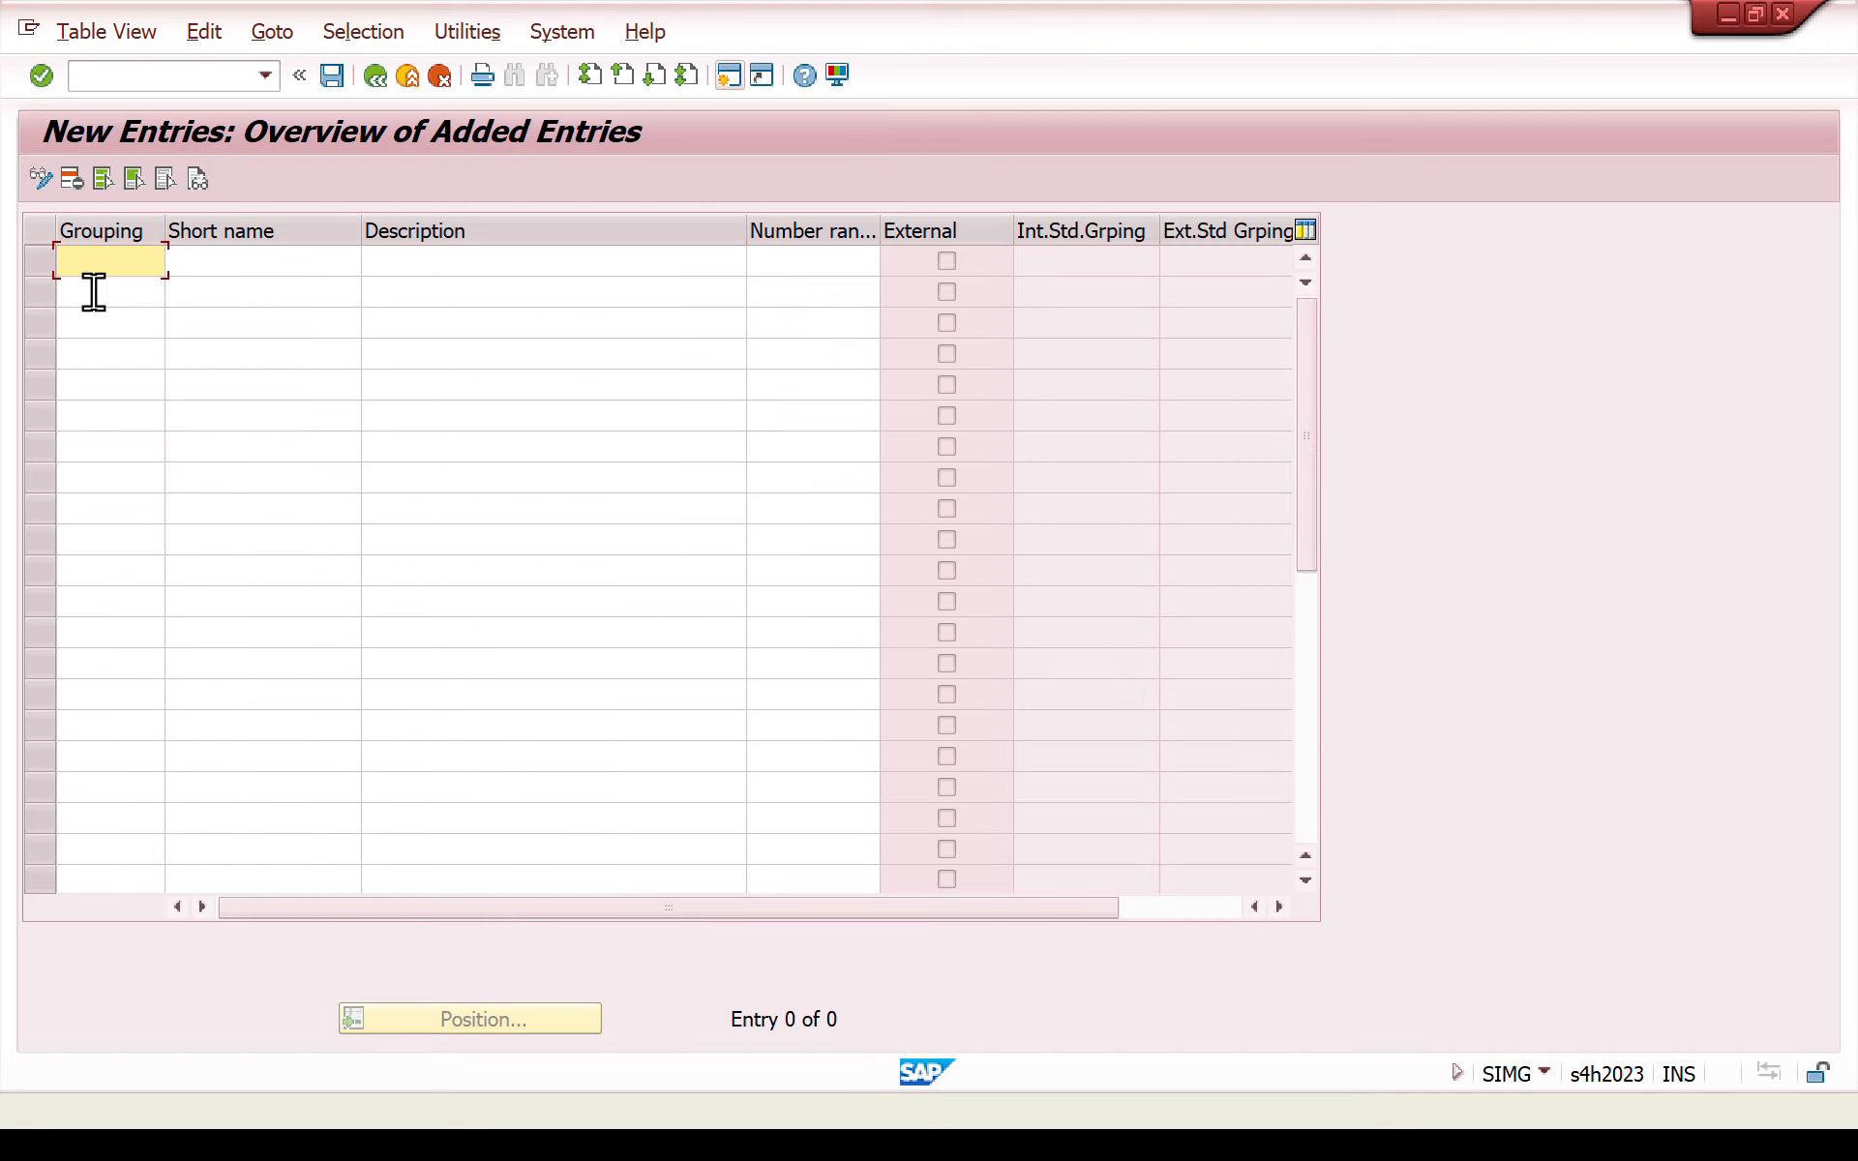
pyautogui.write('bupa')
pyautogui.click(241, 264)
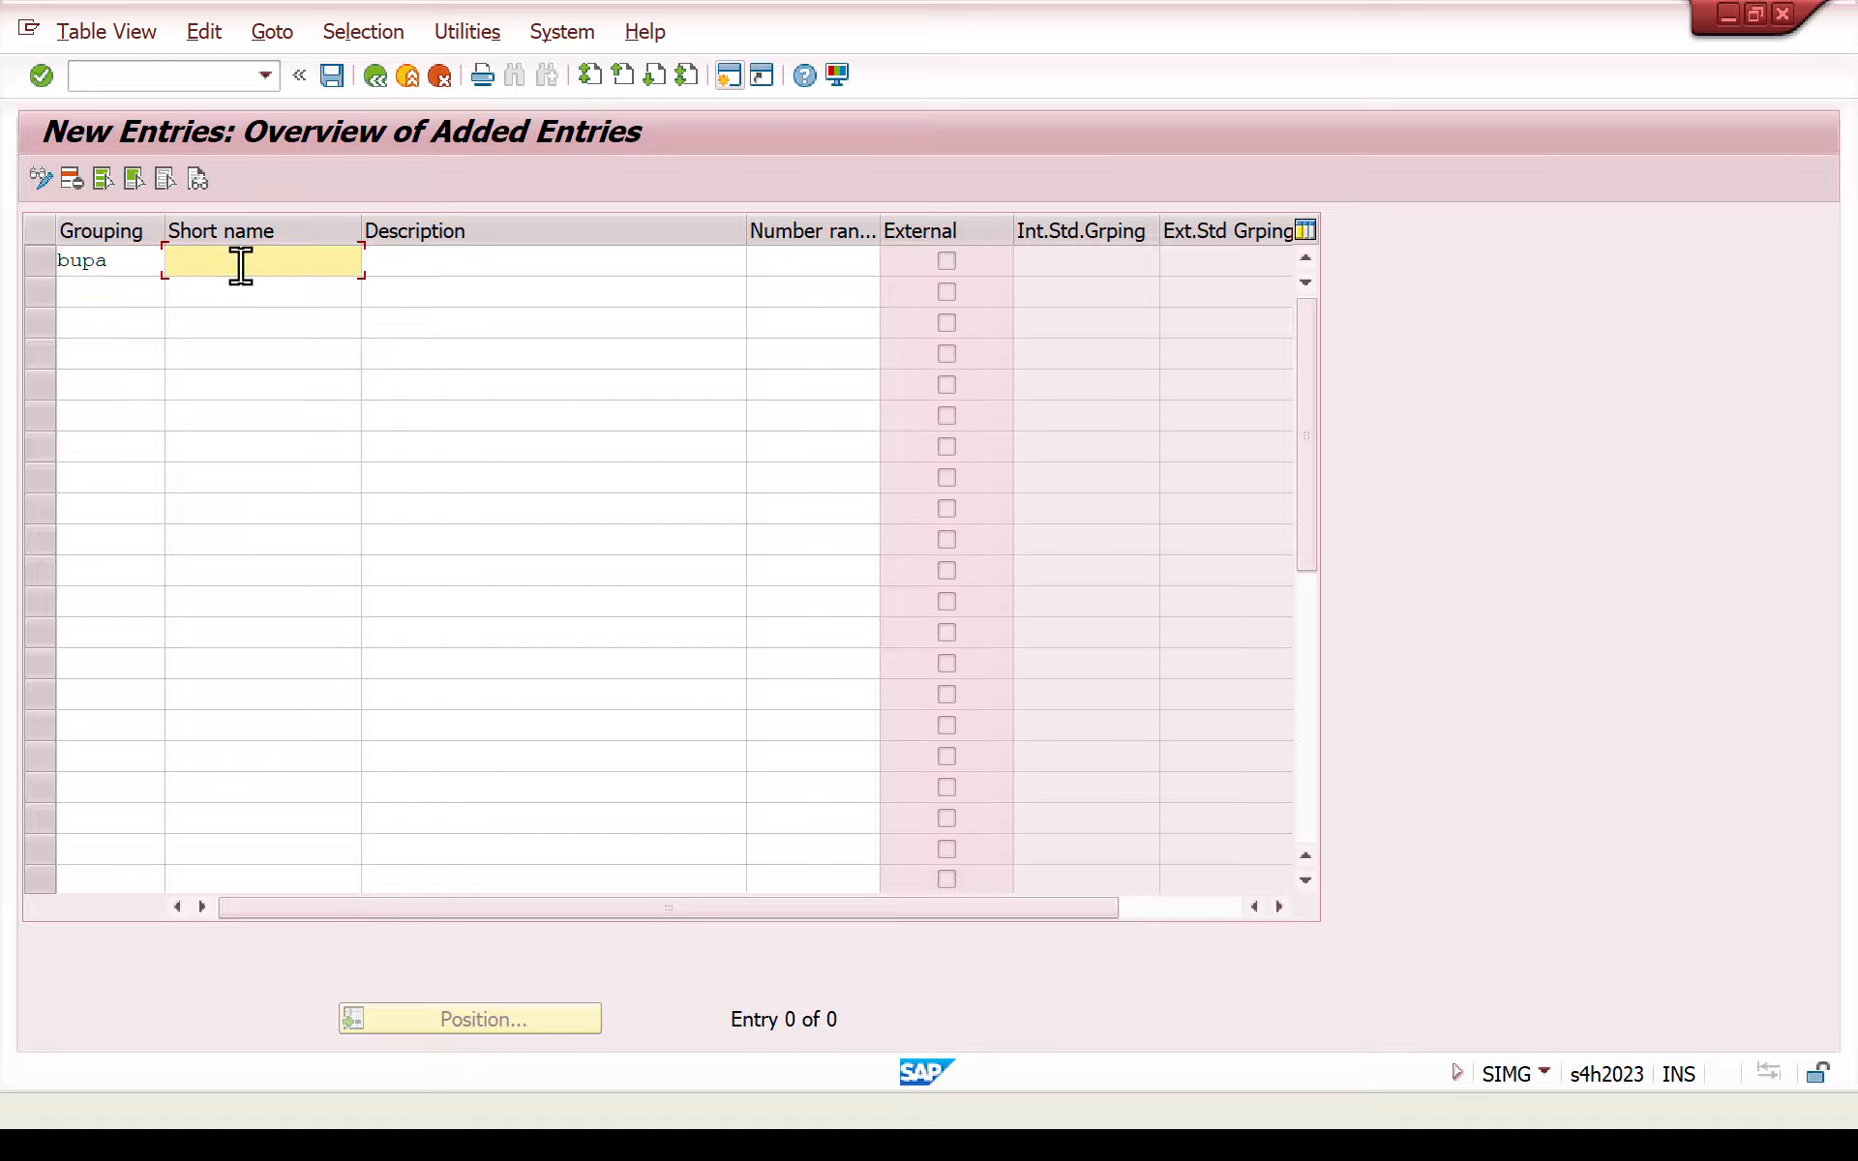
pyautogui.write('bp number range')
pyautogui.tripleClick(241, 267)
pyautogui.hotkey('ctrl', 'c')
pyautogui.click(502, 274)
pyautogui.hotkey('ctrl', 'v')
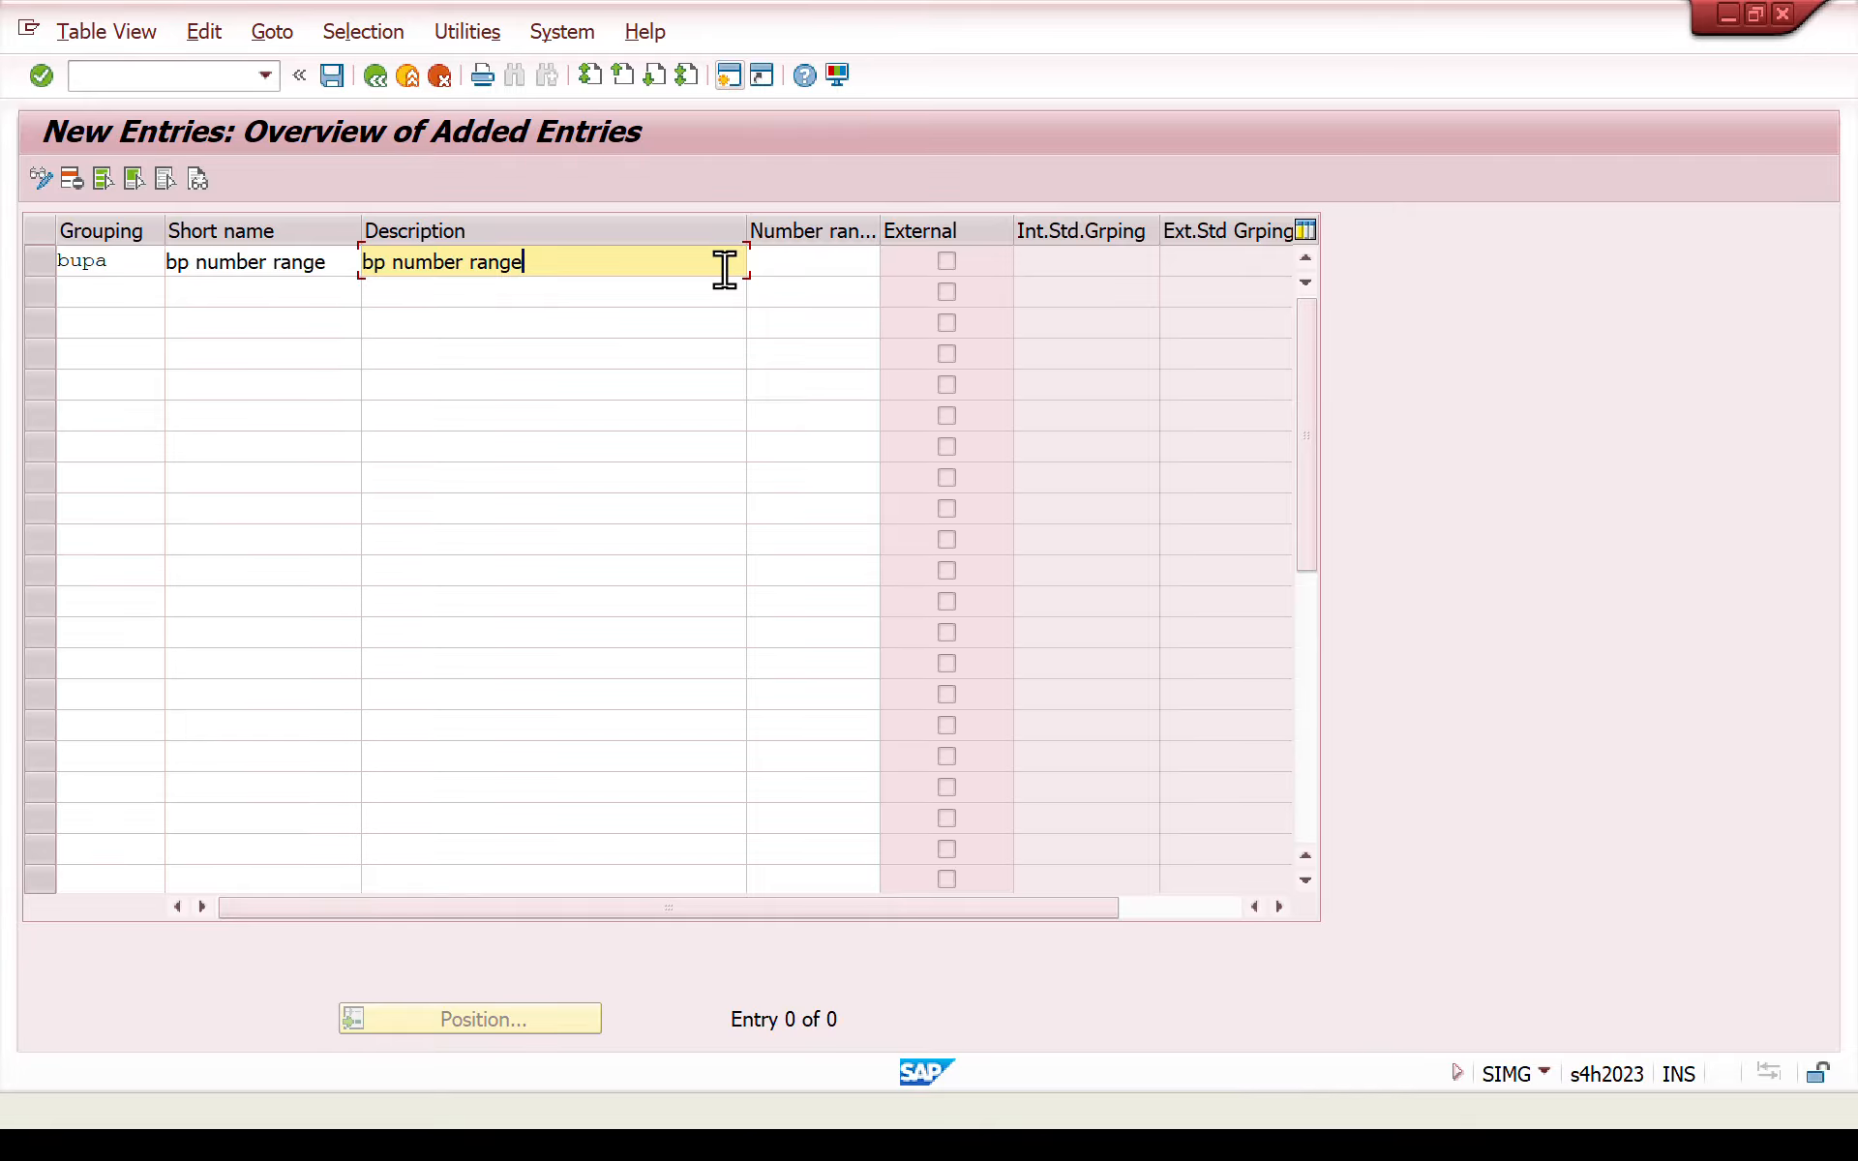
pyautogui.click(844, 259)
pyautogui.write('zw')
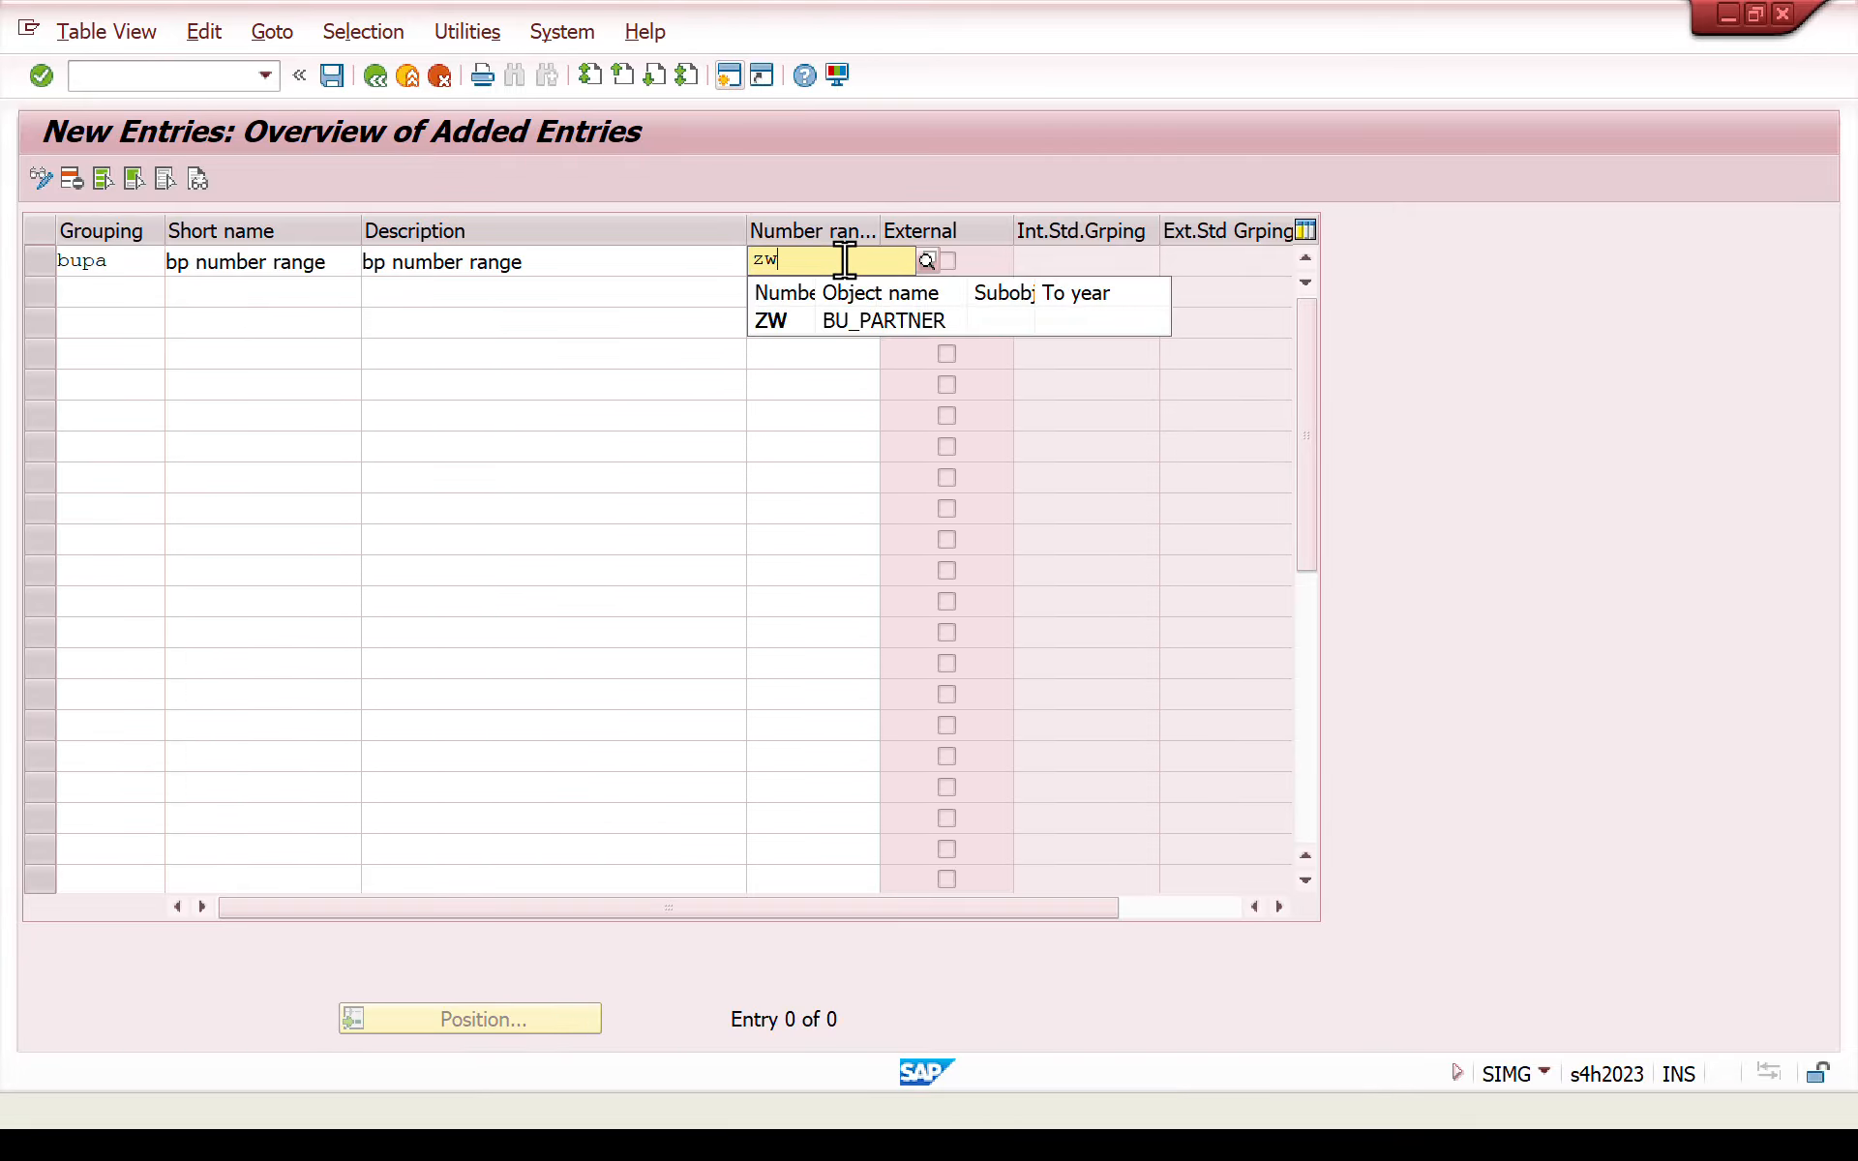
# - Confirm the new BP grouping entry, save it, and accept the proposed customizing request
pyautogui.press('Return')
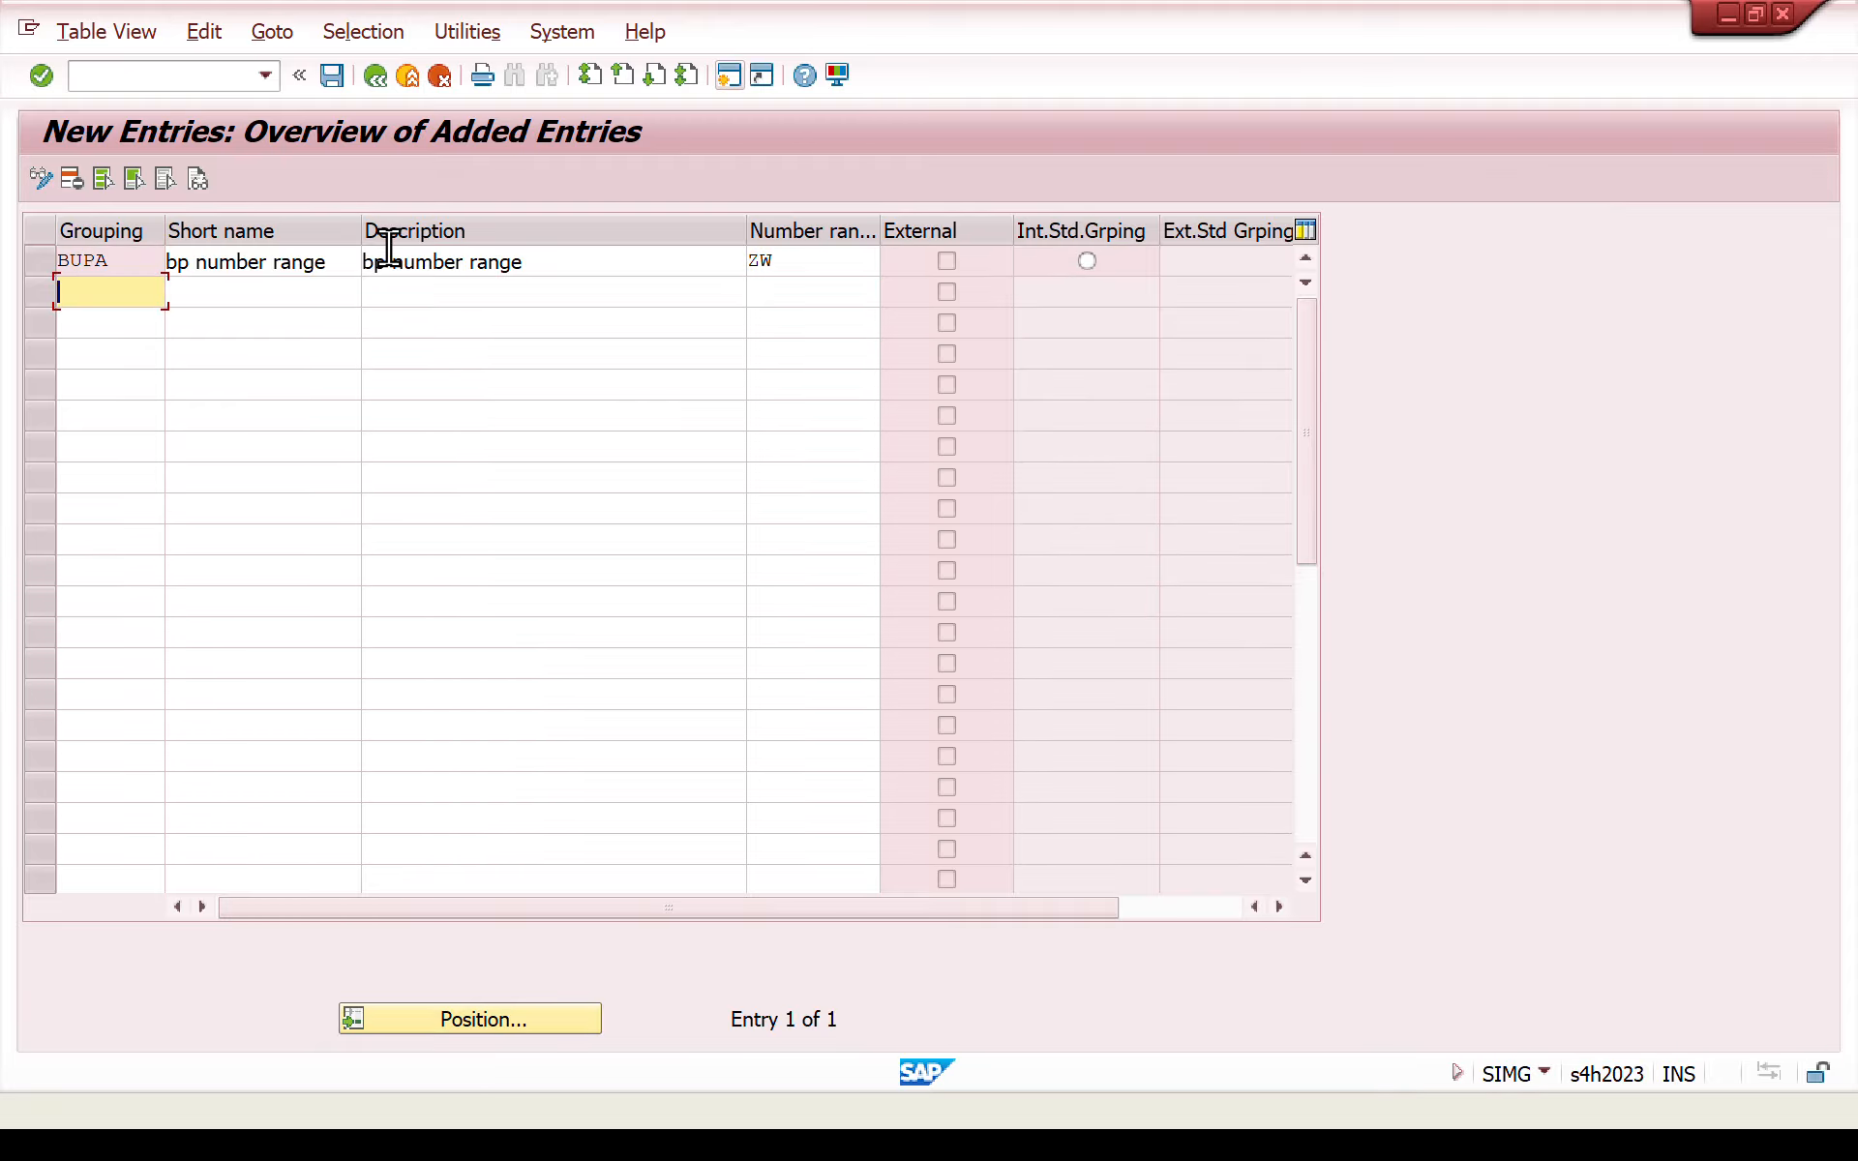
pyautogui.click(333, 77)
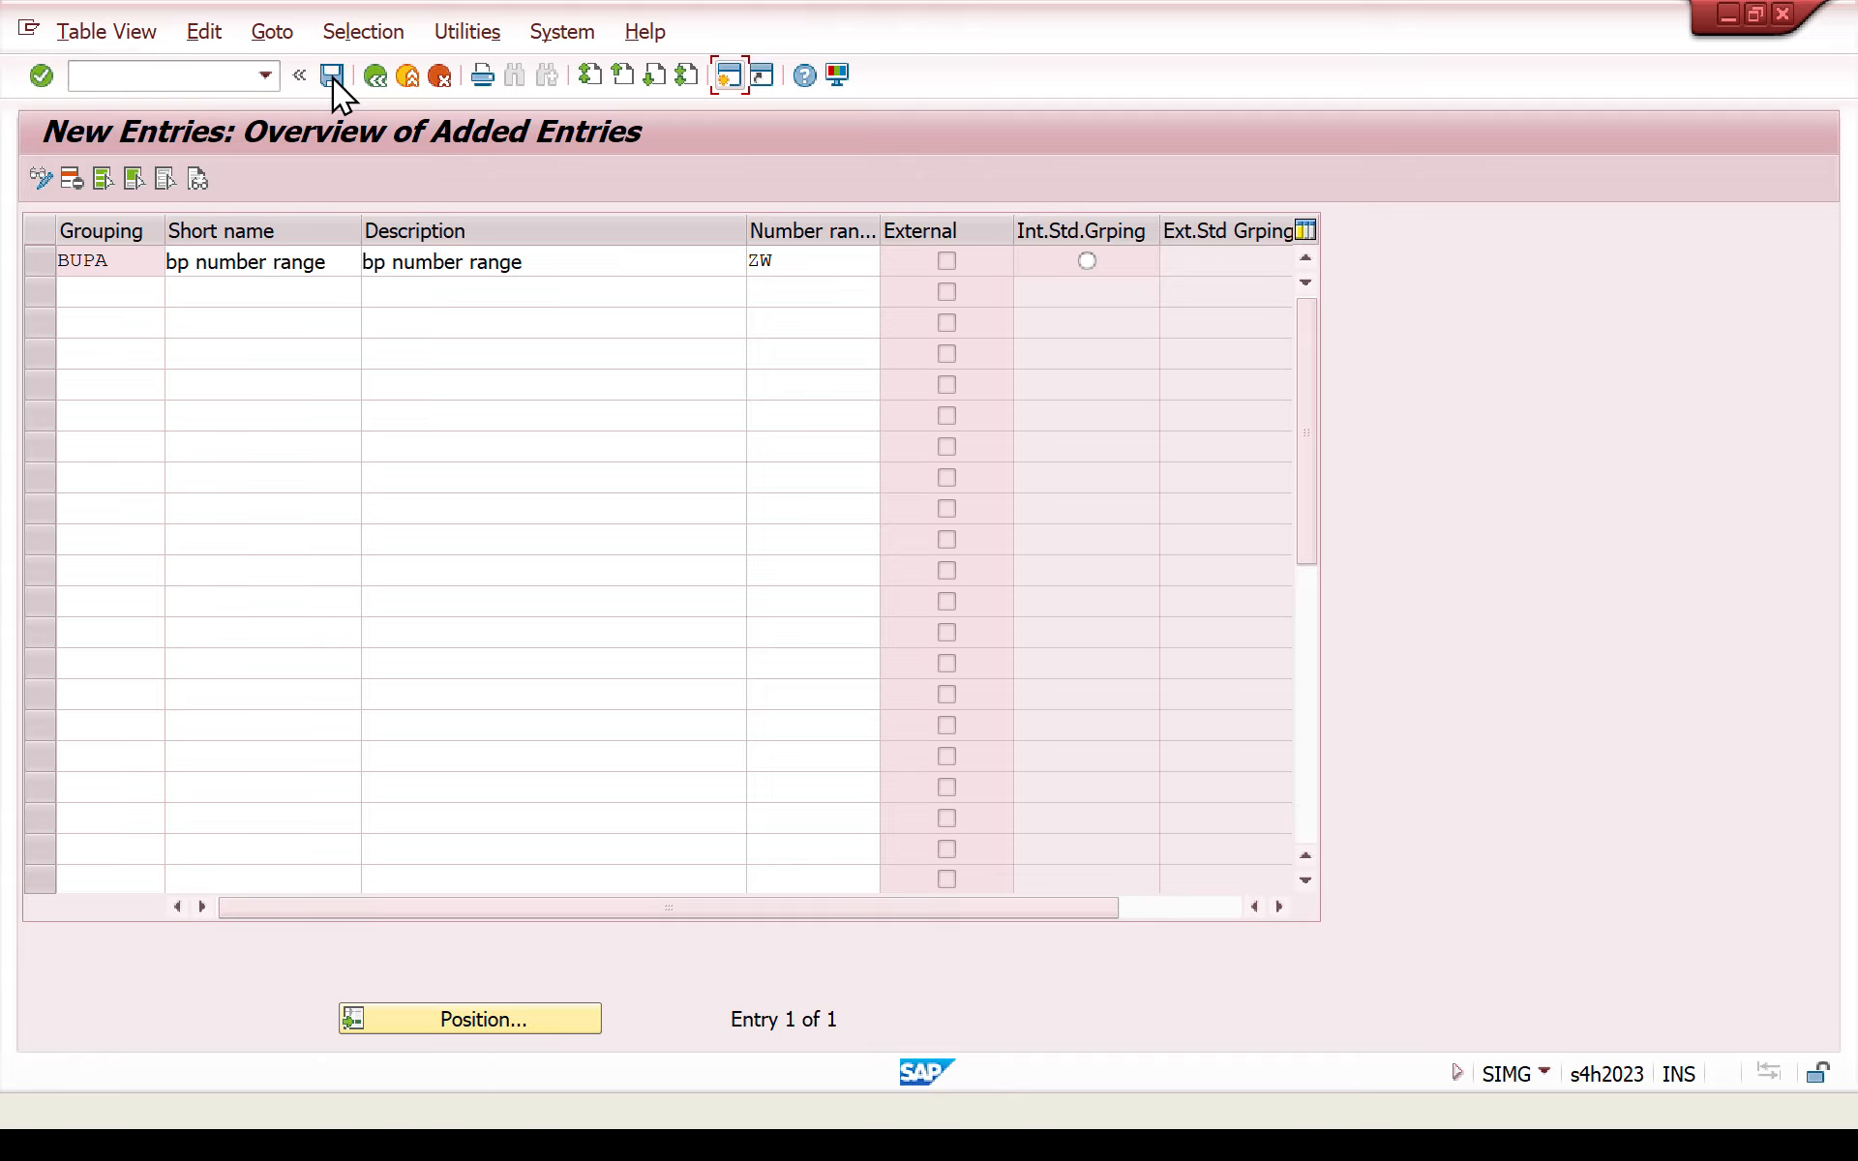
pyautogui.click(587, 496)
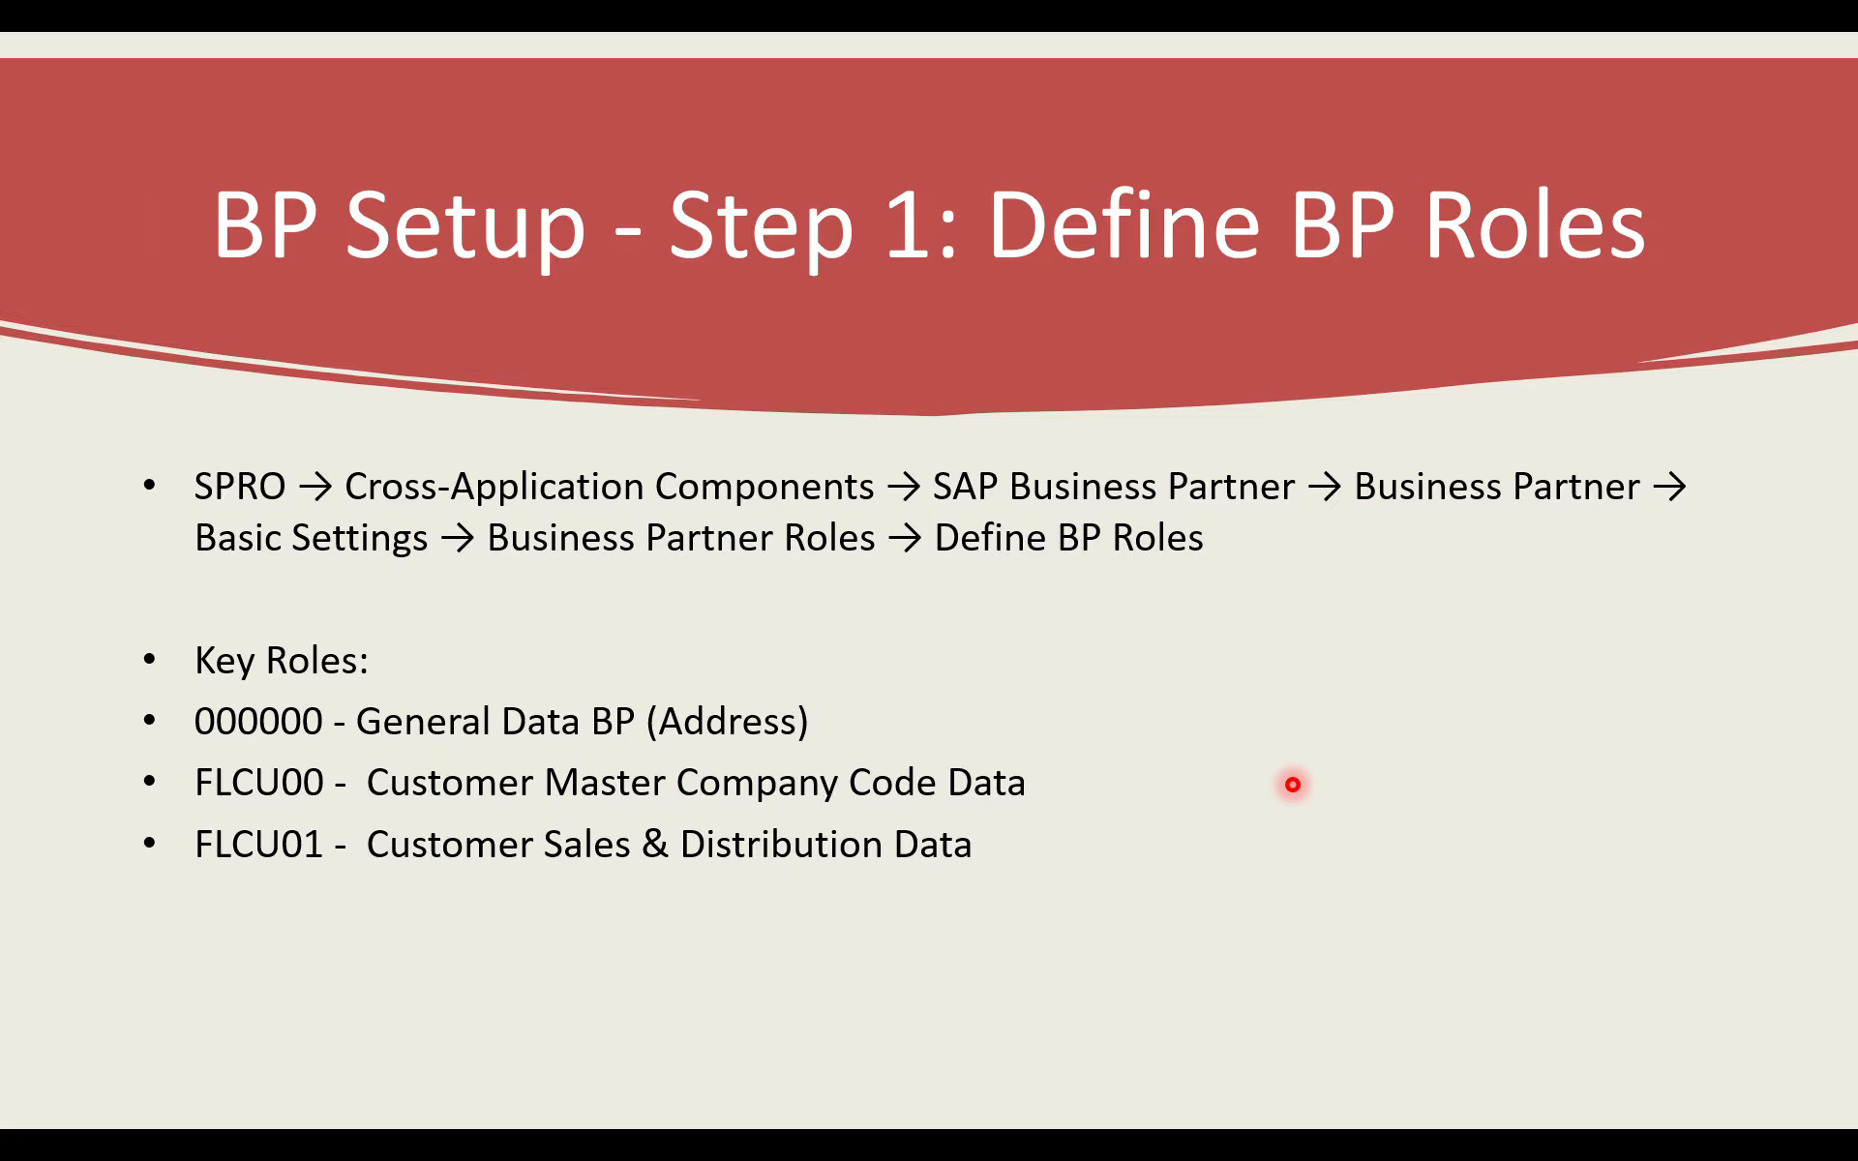
pyautogui.press('Right')
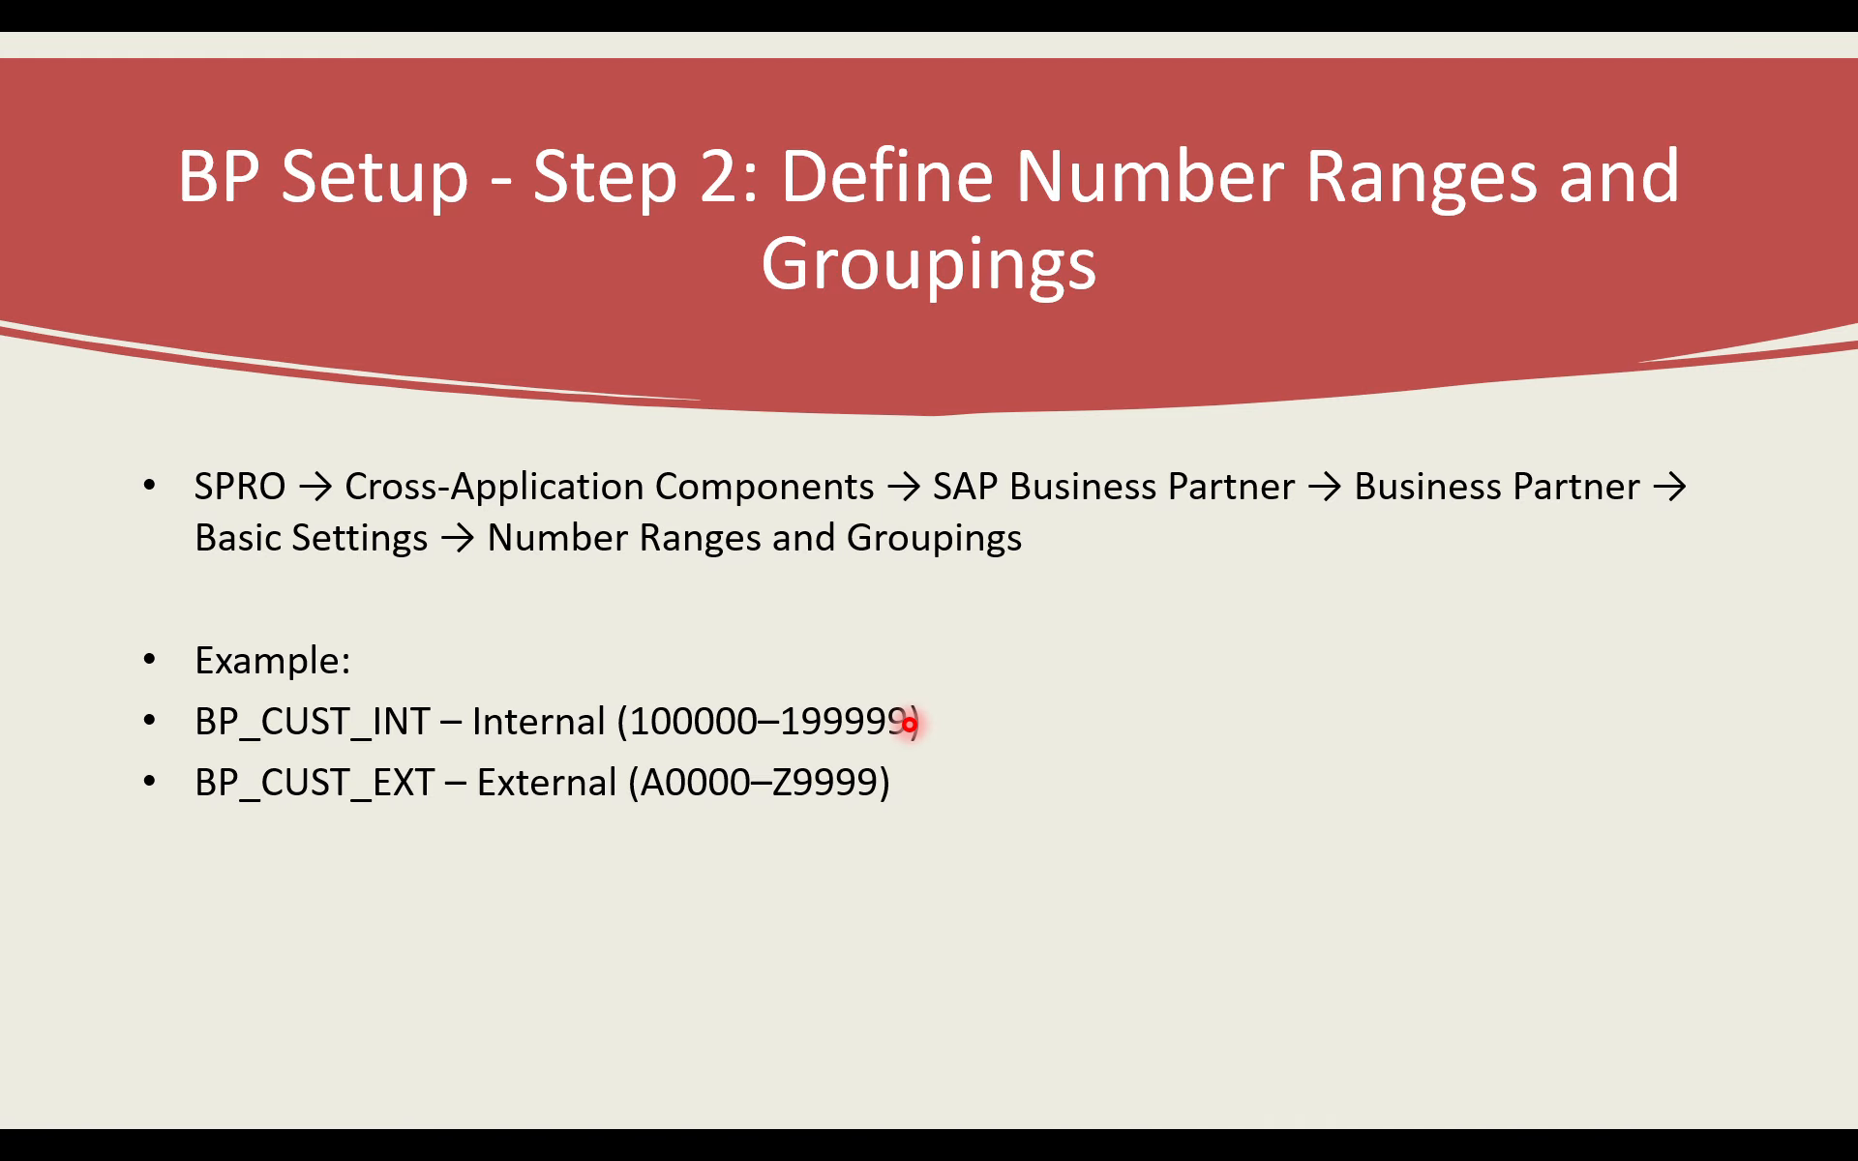
pyautogui.press('Right')
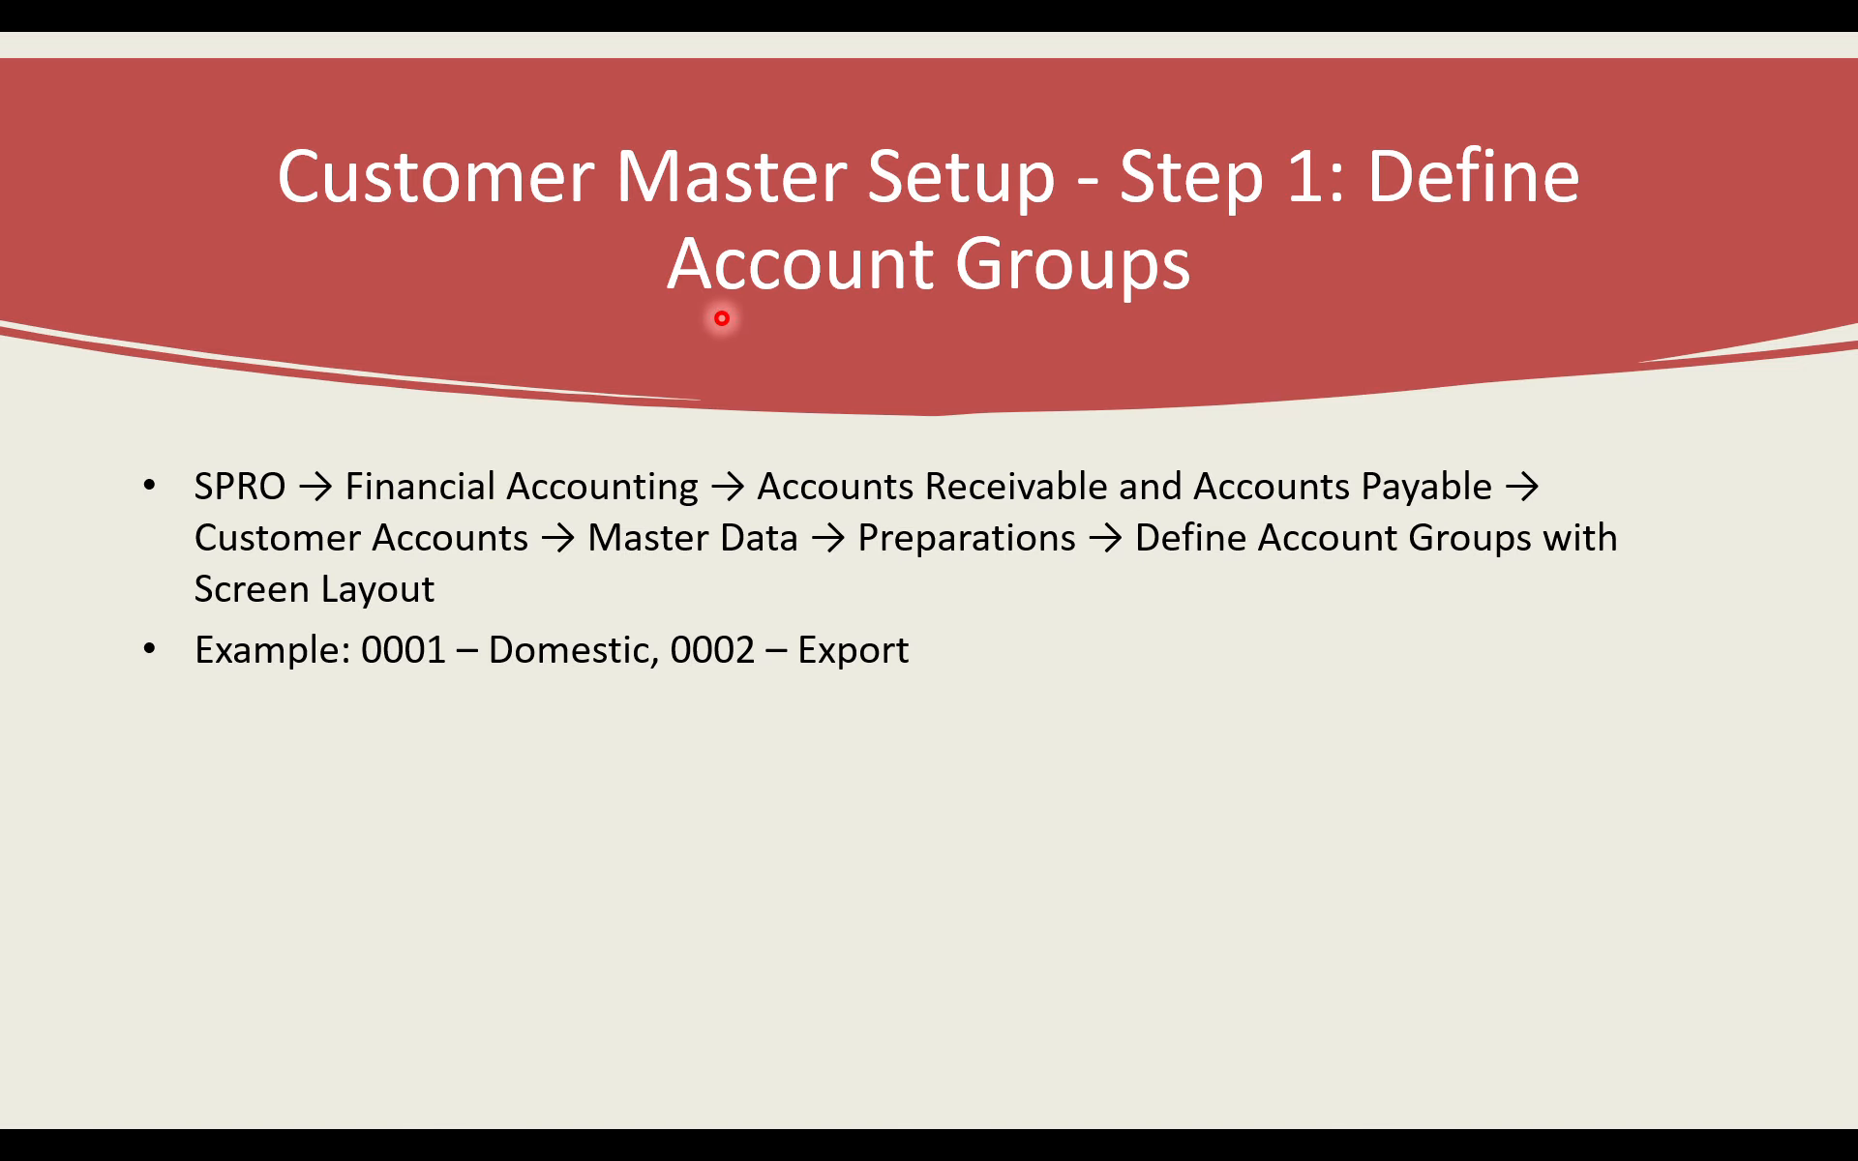
pyautogui.hotkey('alt', 'Tab')
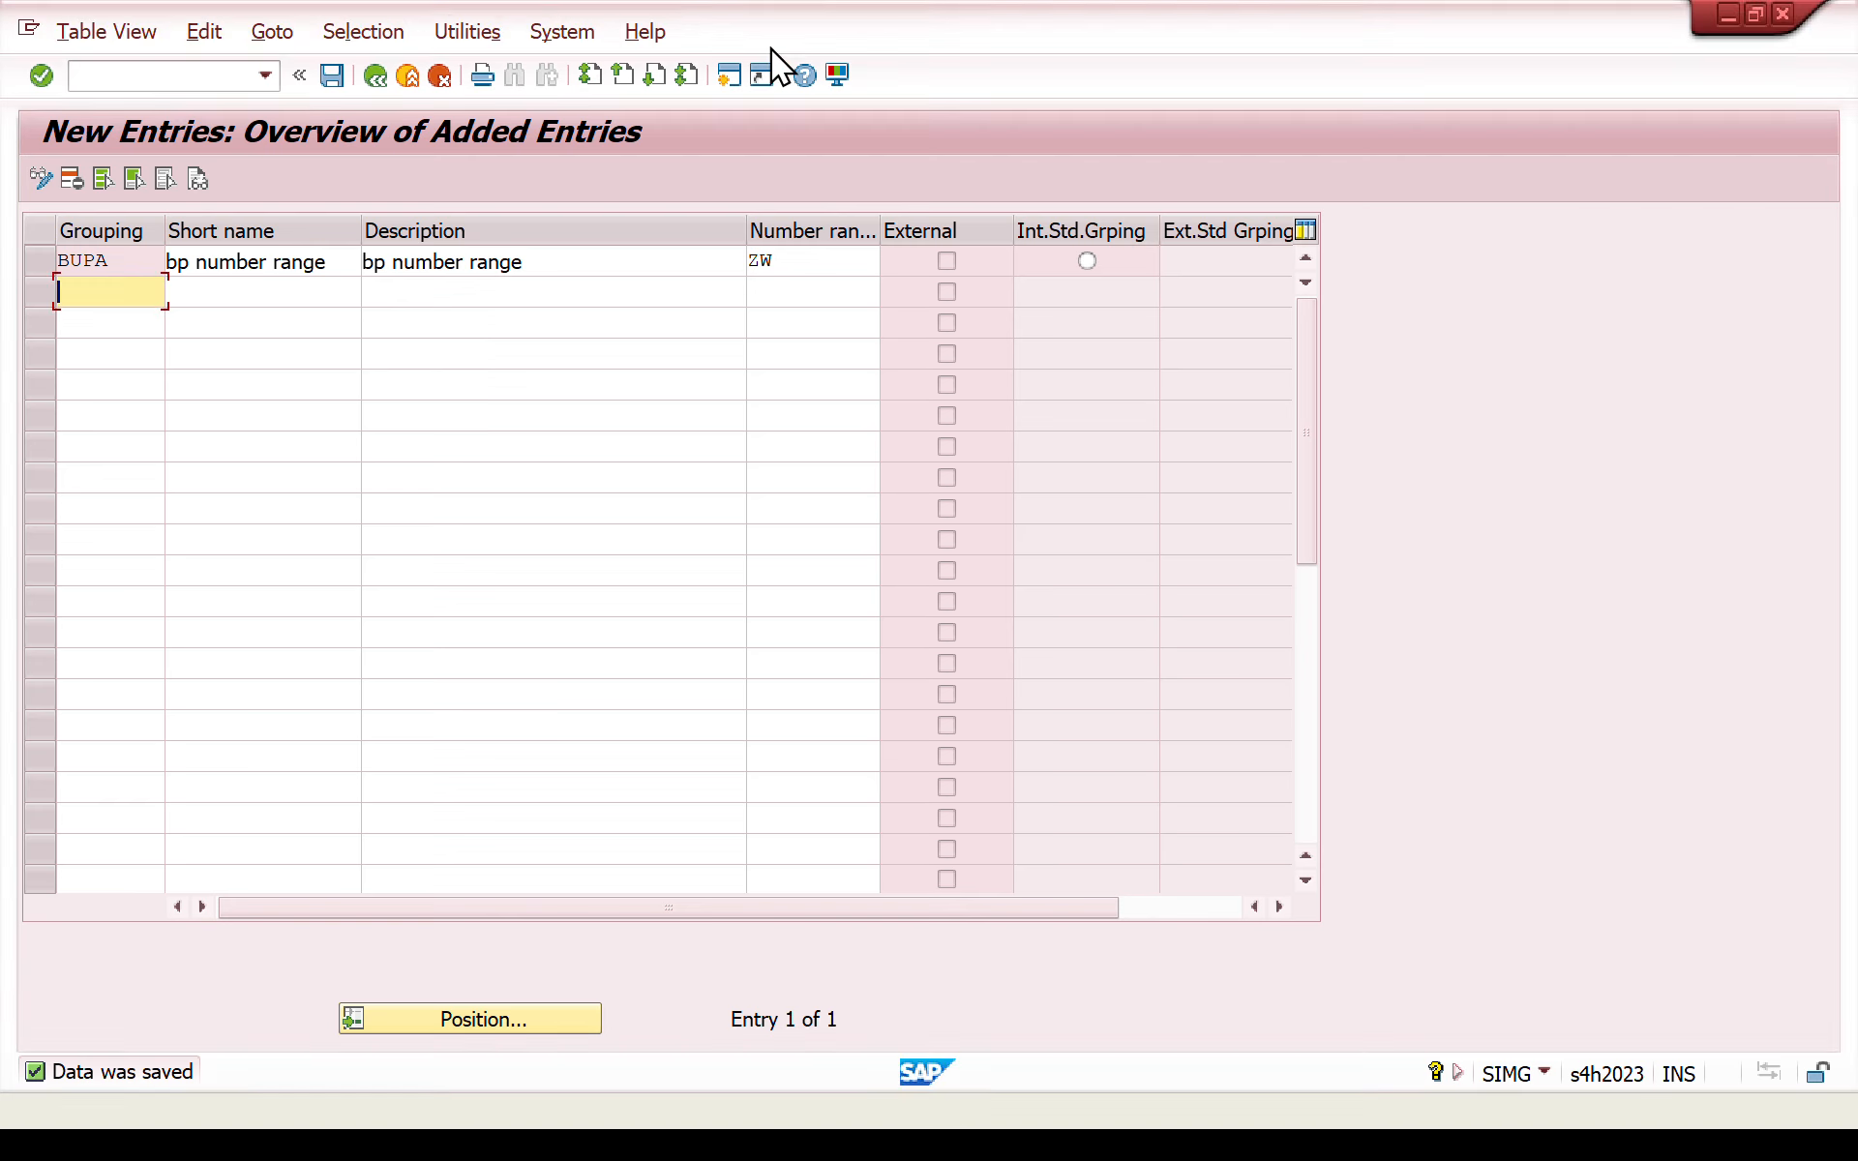
# - Restart the IMG with /nsimg and expand Financial Accounting > Accounts Receivable and Accounts Payable > Customer Accounts > Master Data > Preparations for Creating Customer Master Data
pyautogui.click(144, 79)
pyautogui.write('/nsimg')
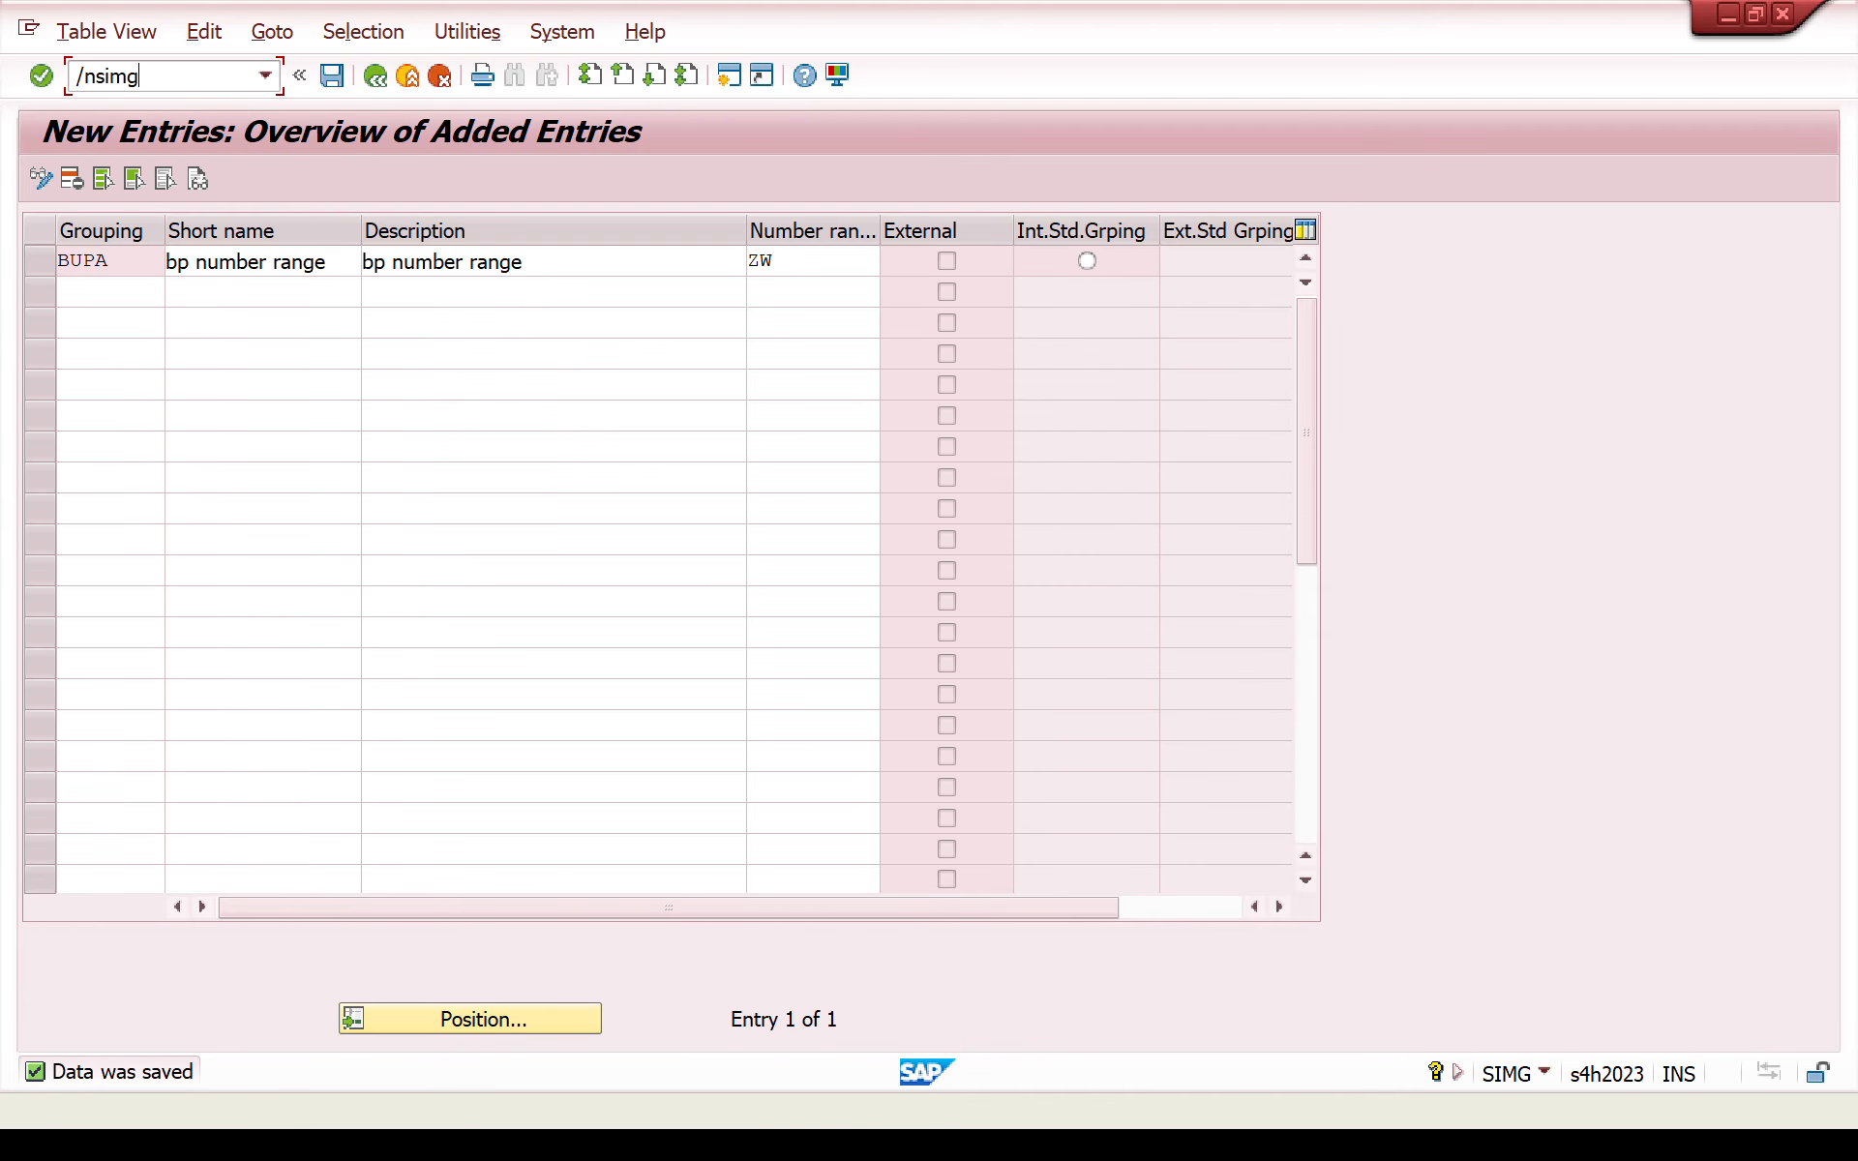
pyautogui.press('Return')
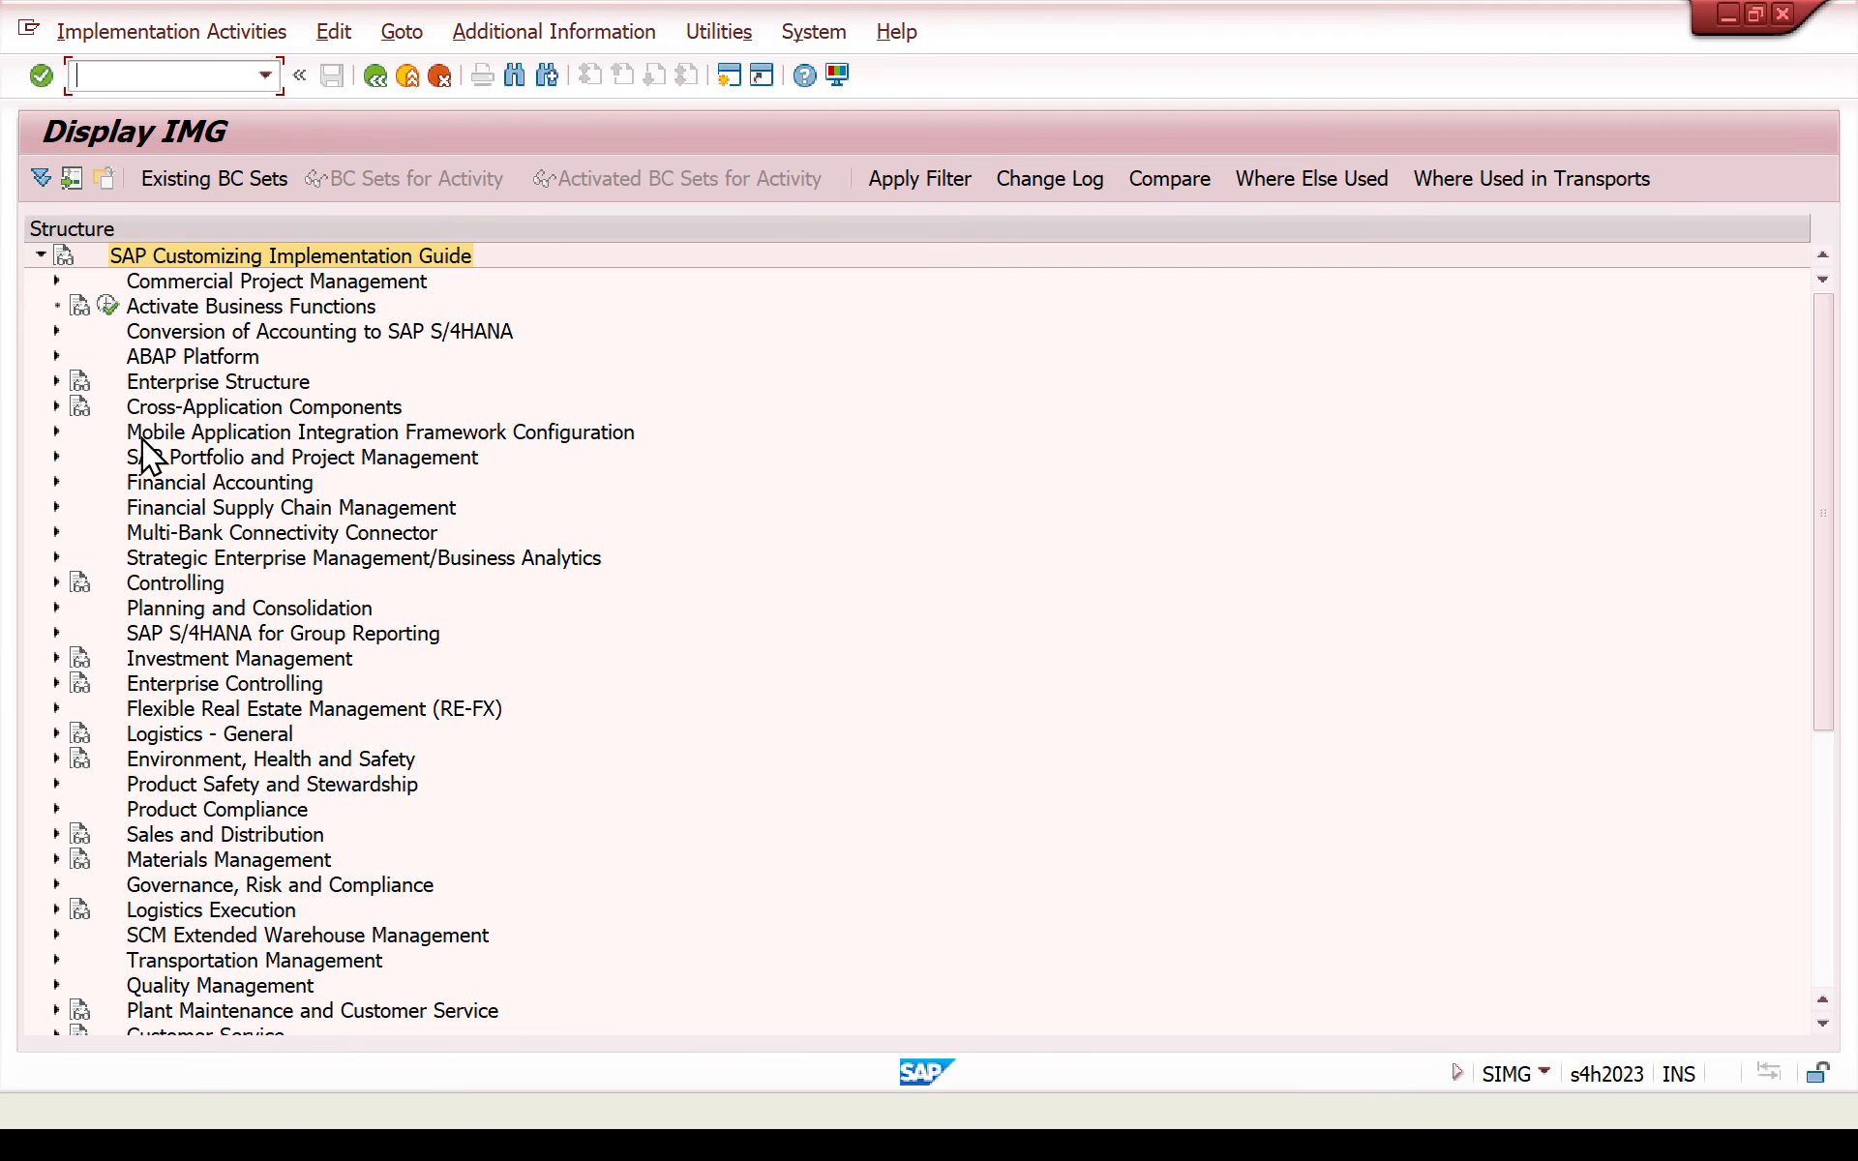
pyautogui.click(55, 483)
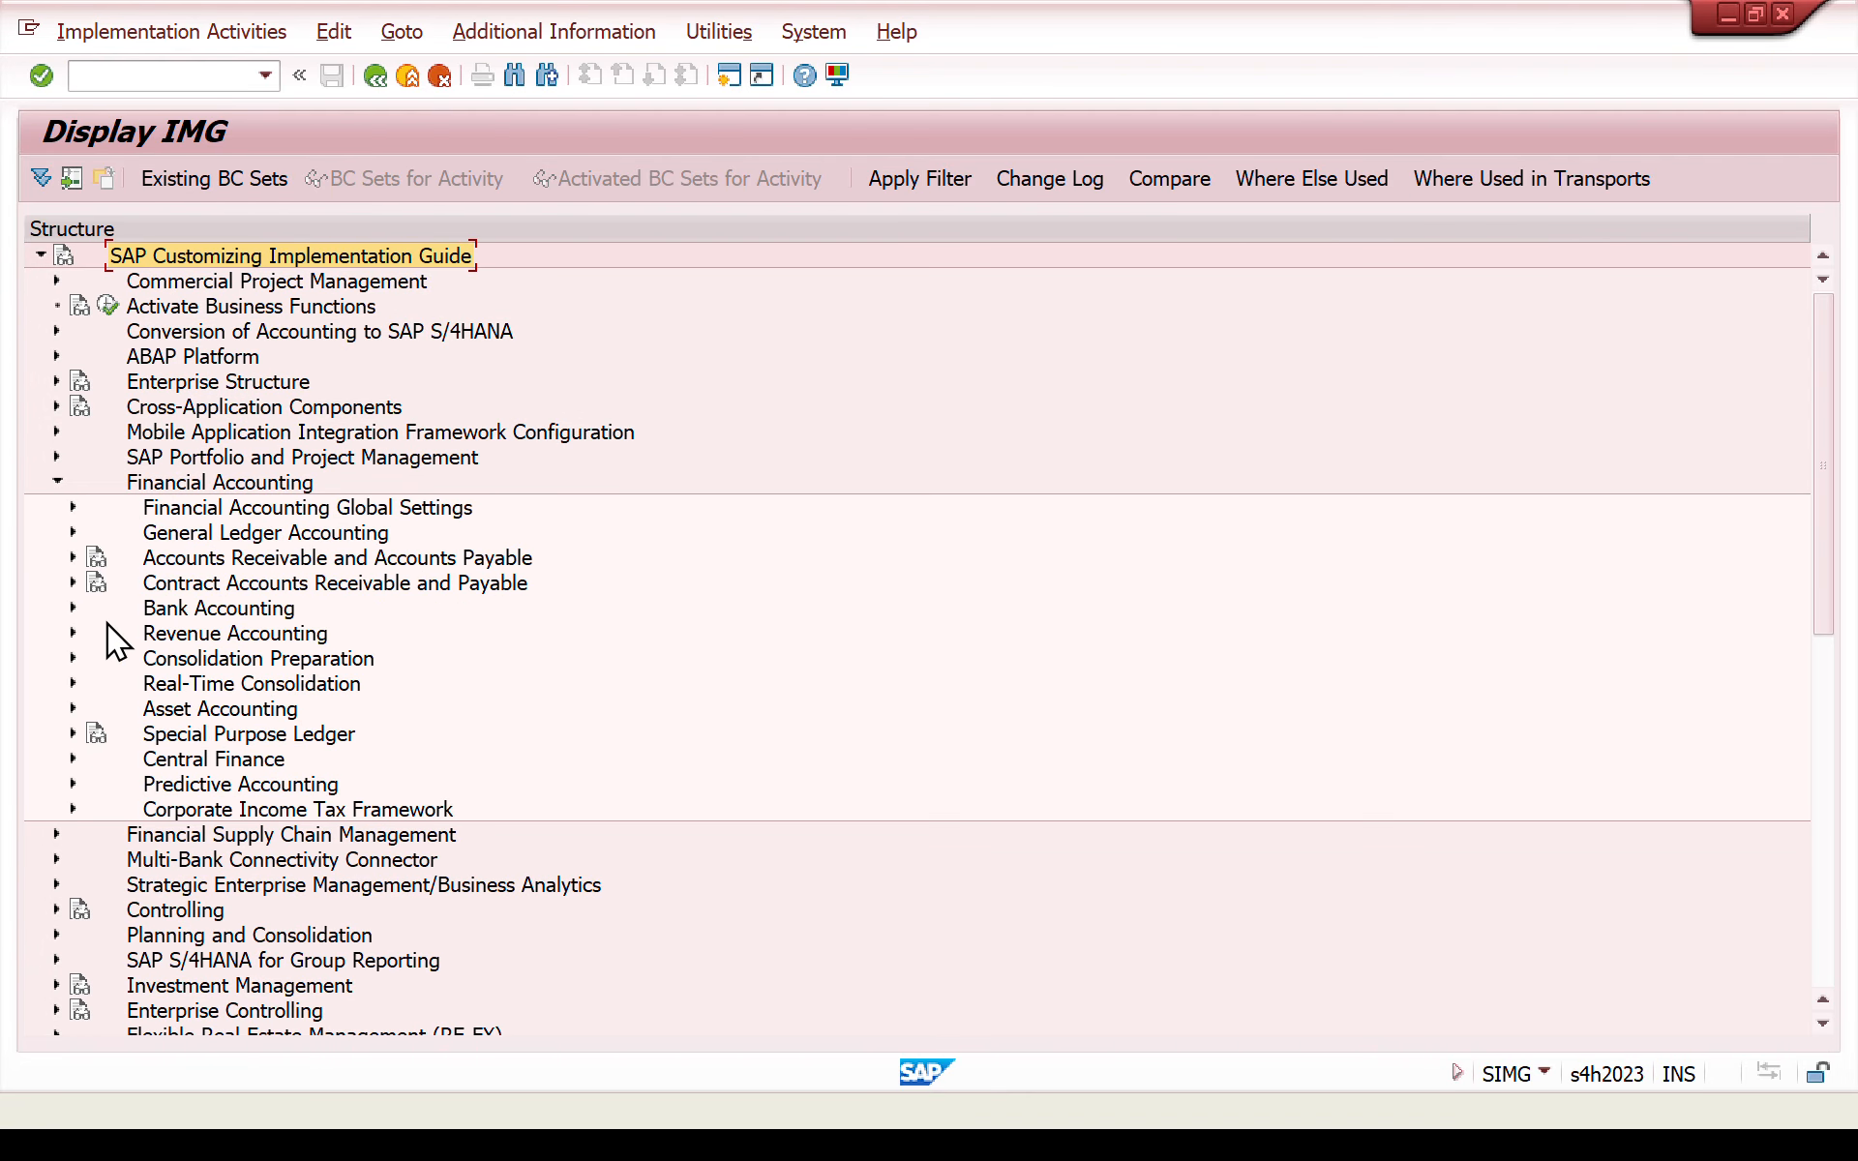
pyautogui.click(73, 558)
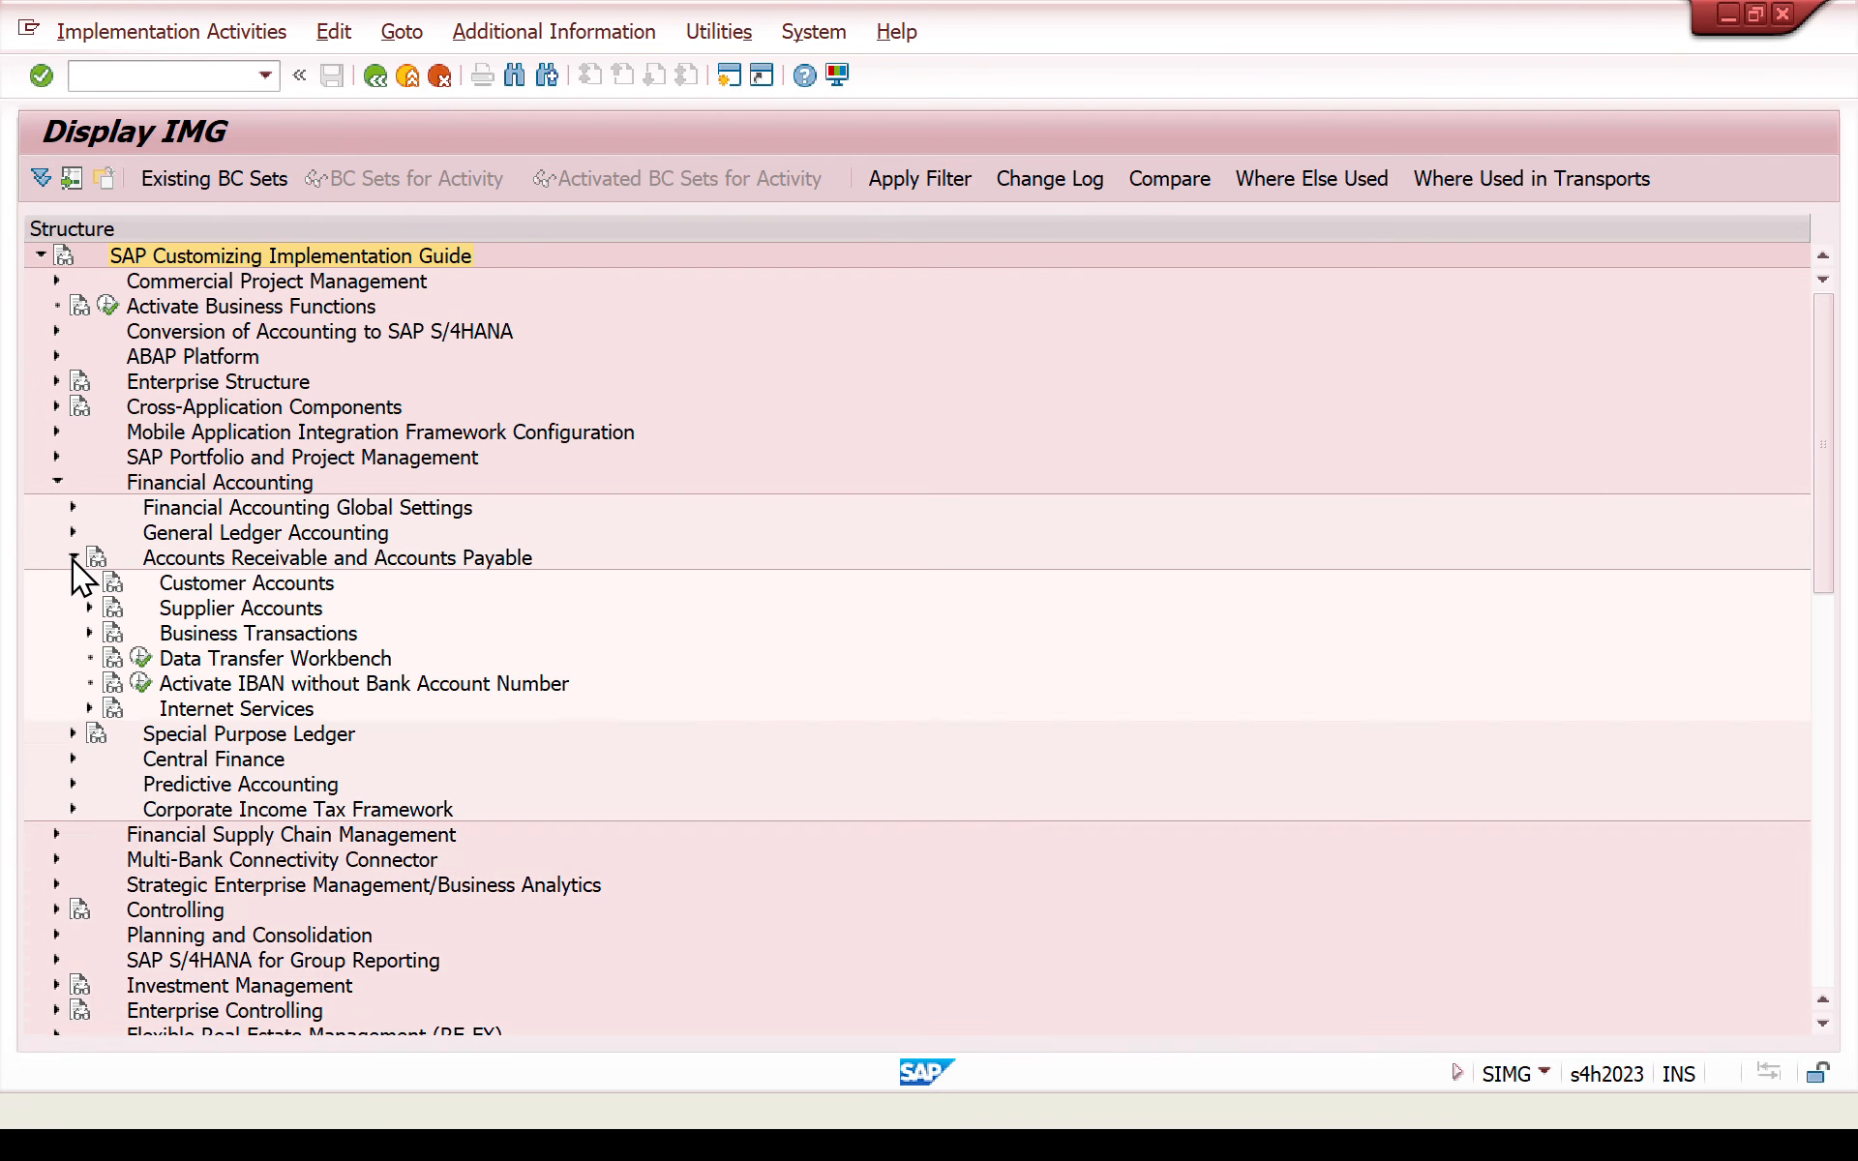
pyautogui.click(89, 583)
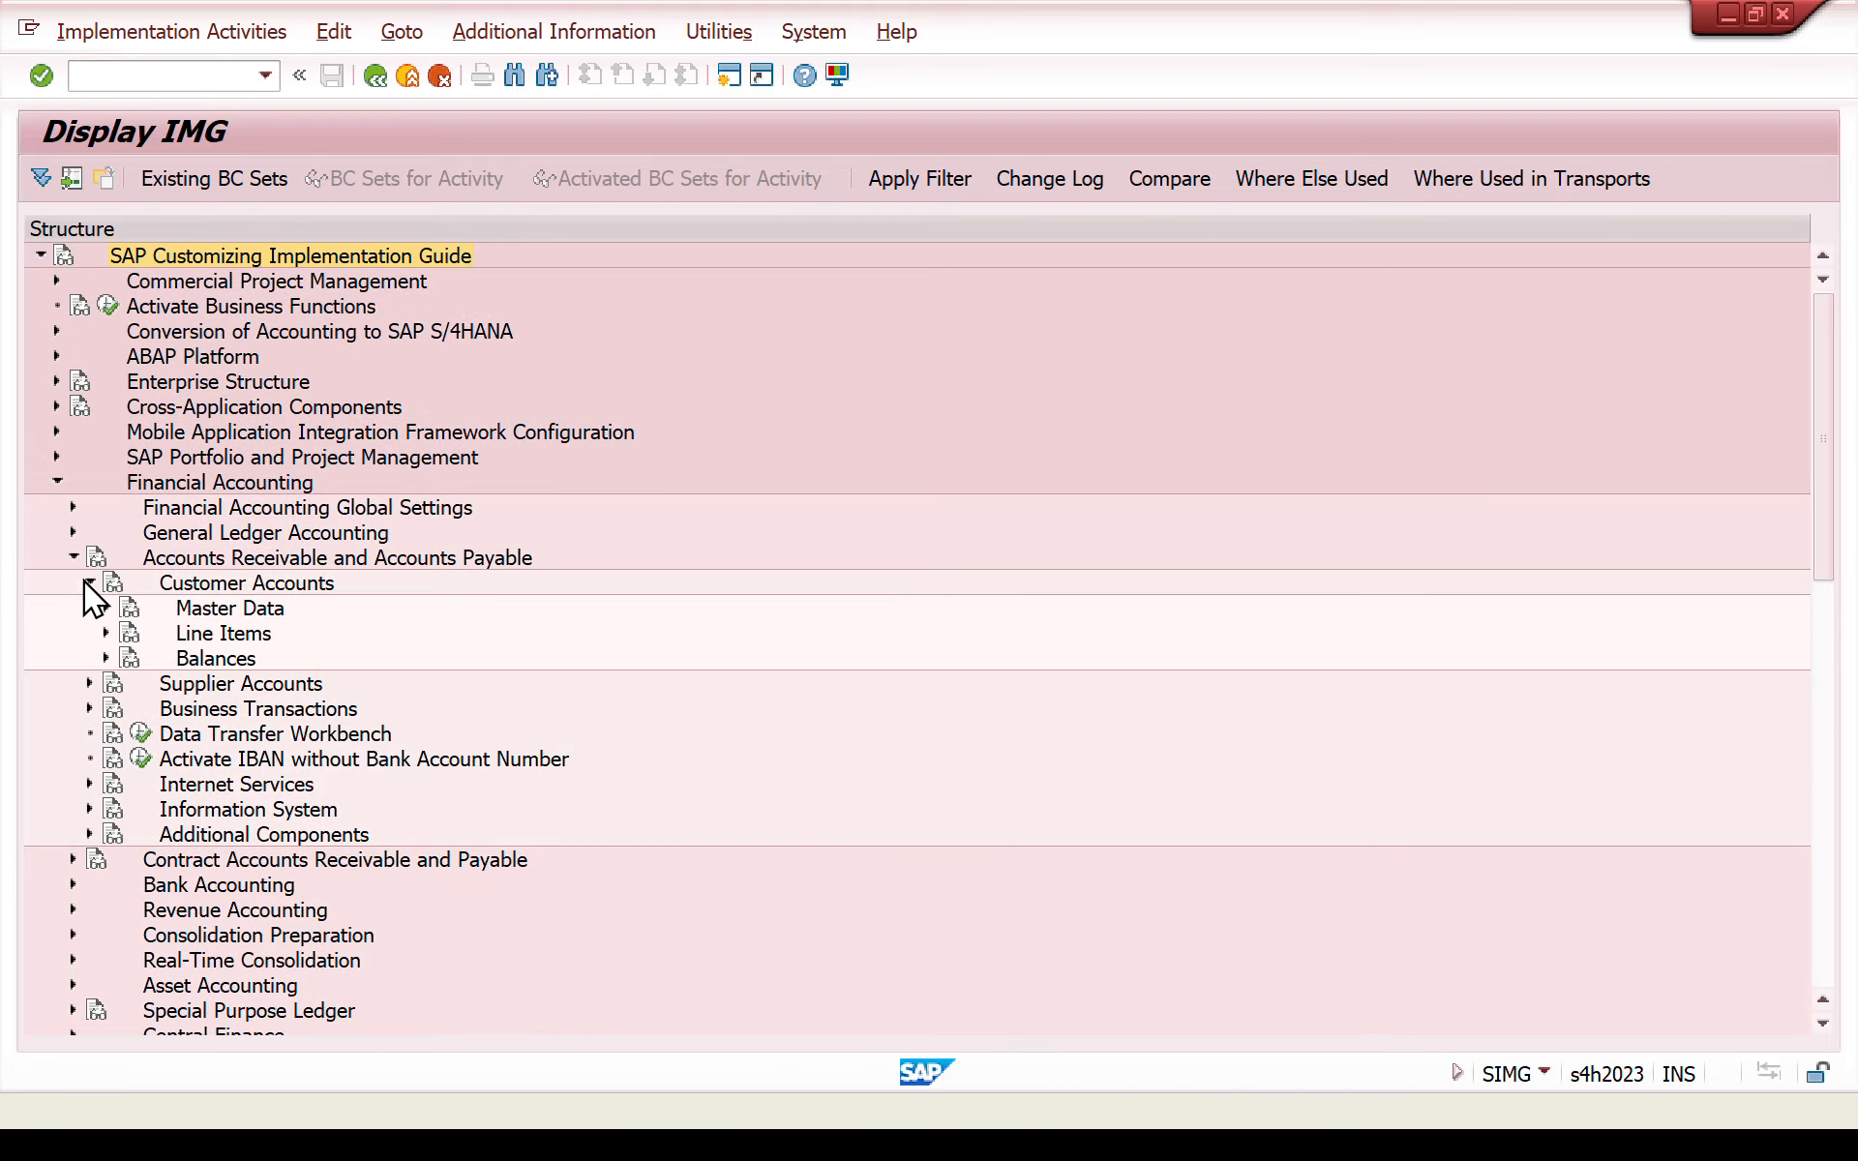
pyautogui.click(105, 609)
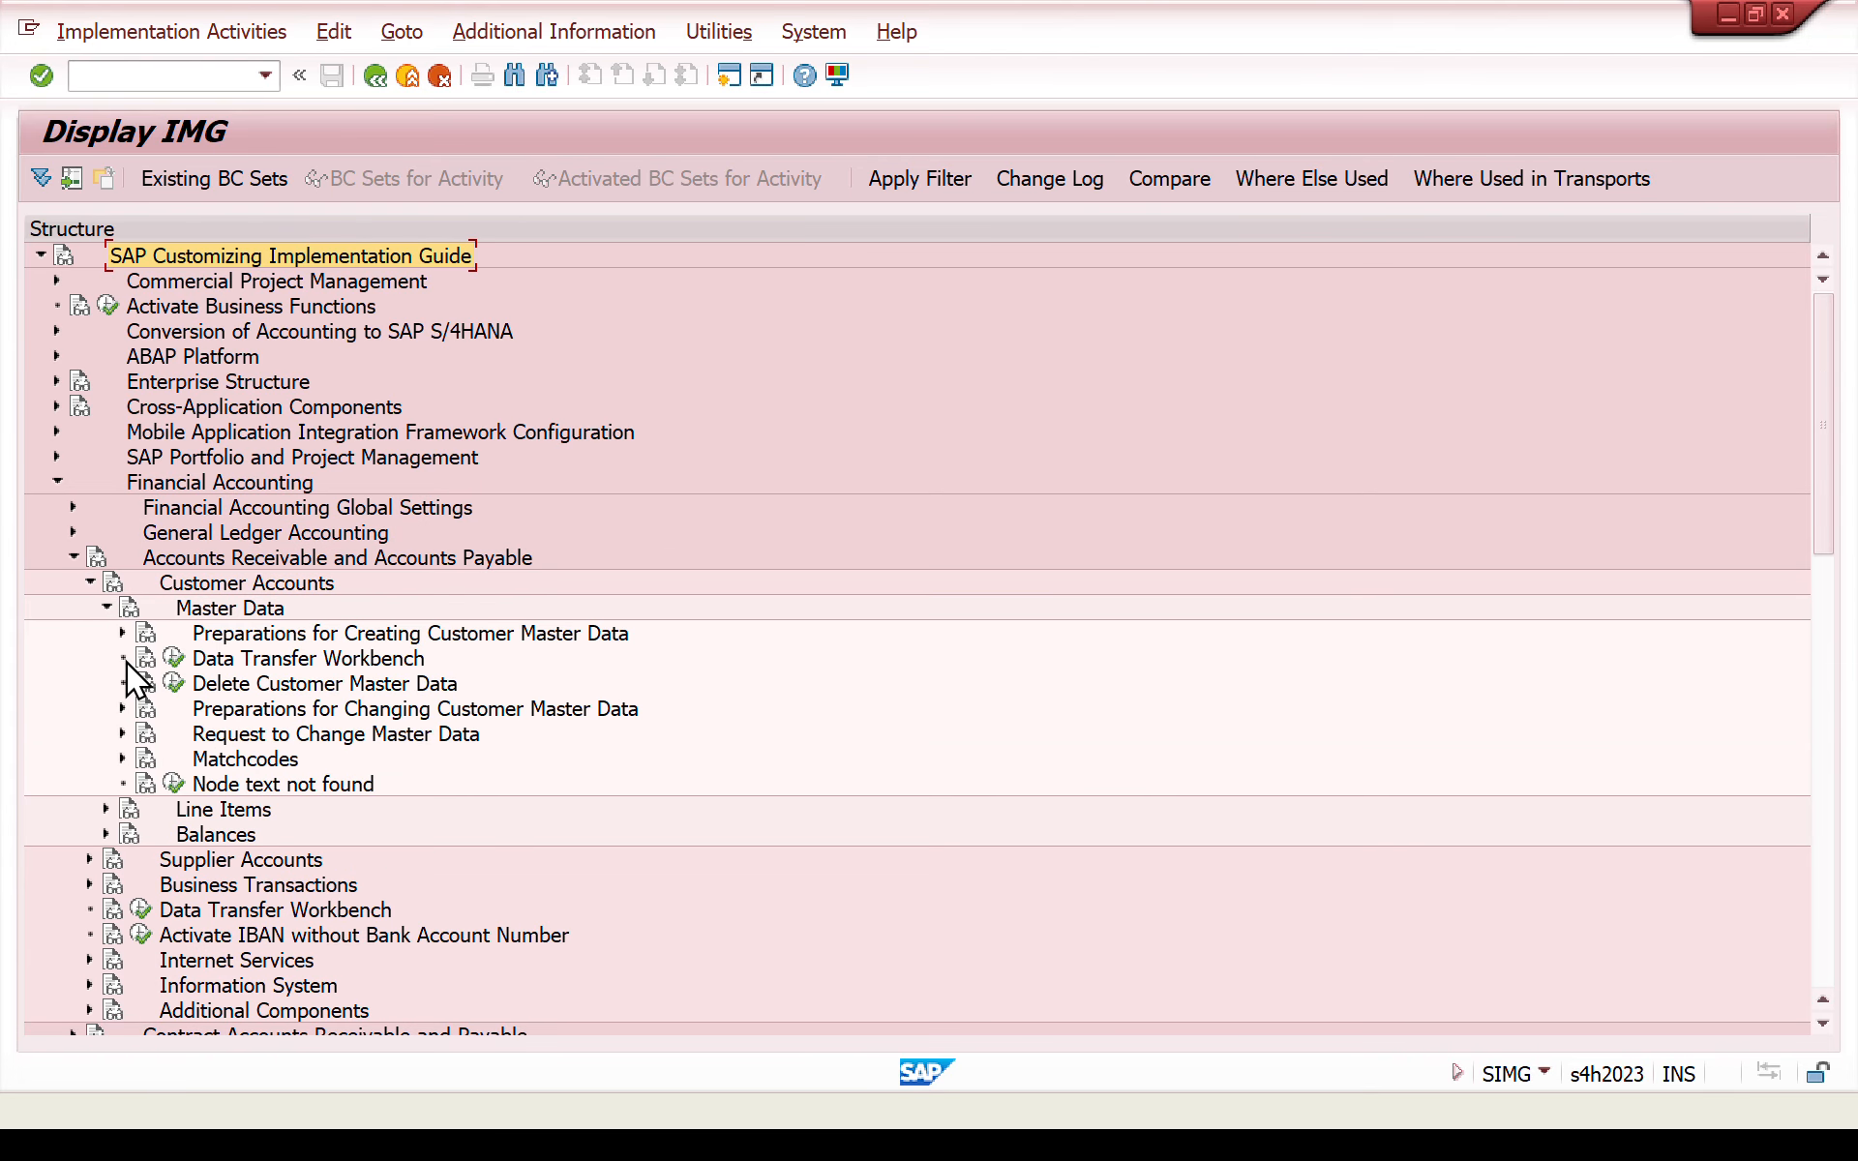
pyautogui.click(122, 633)
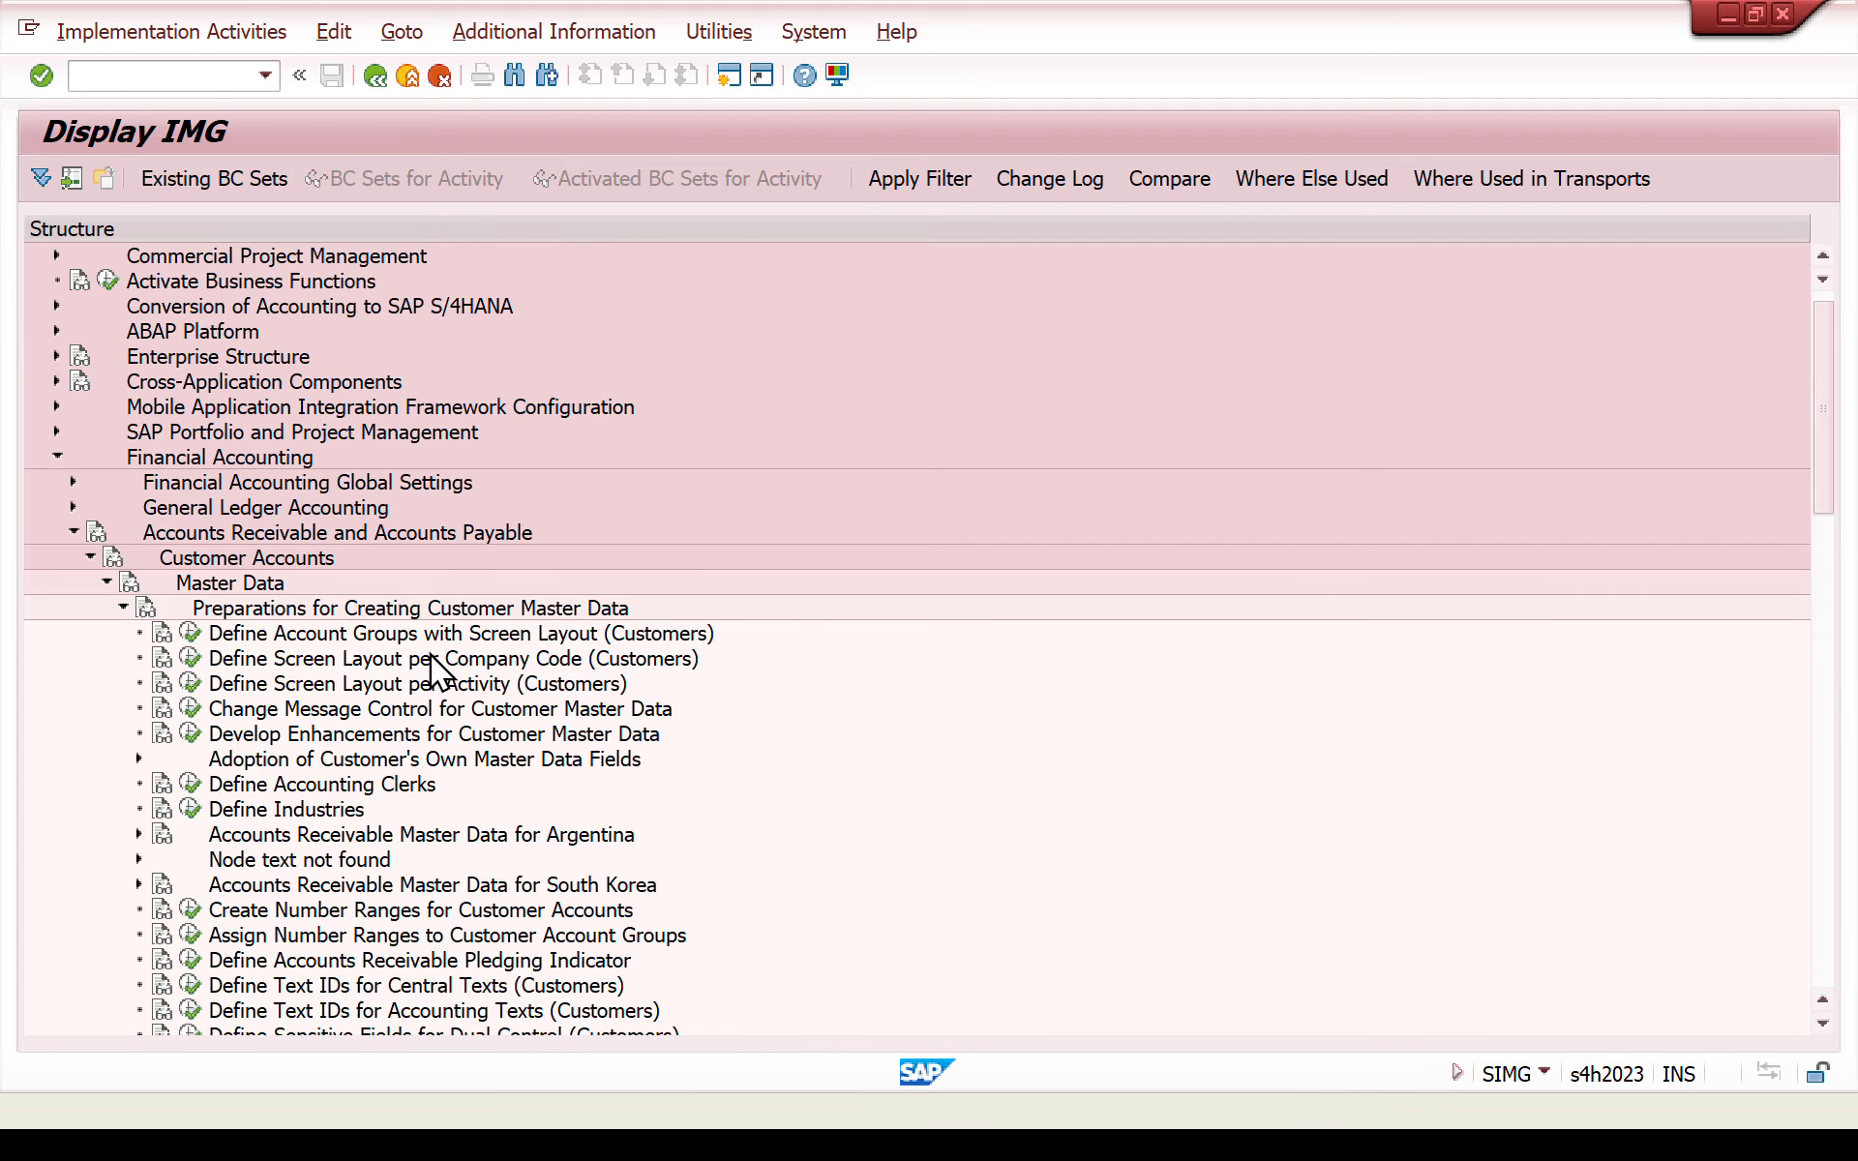
pyautogui.click(185, 635)
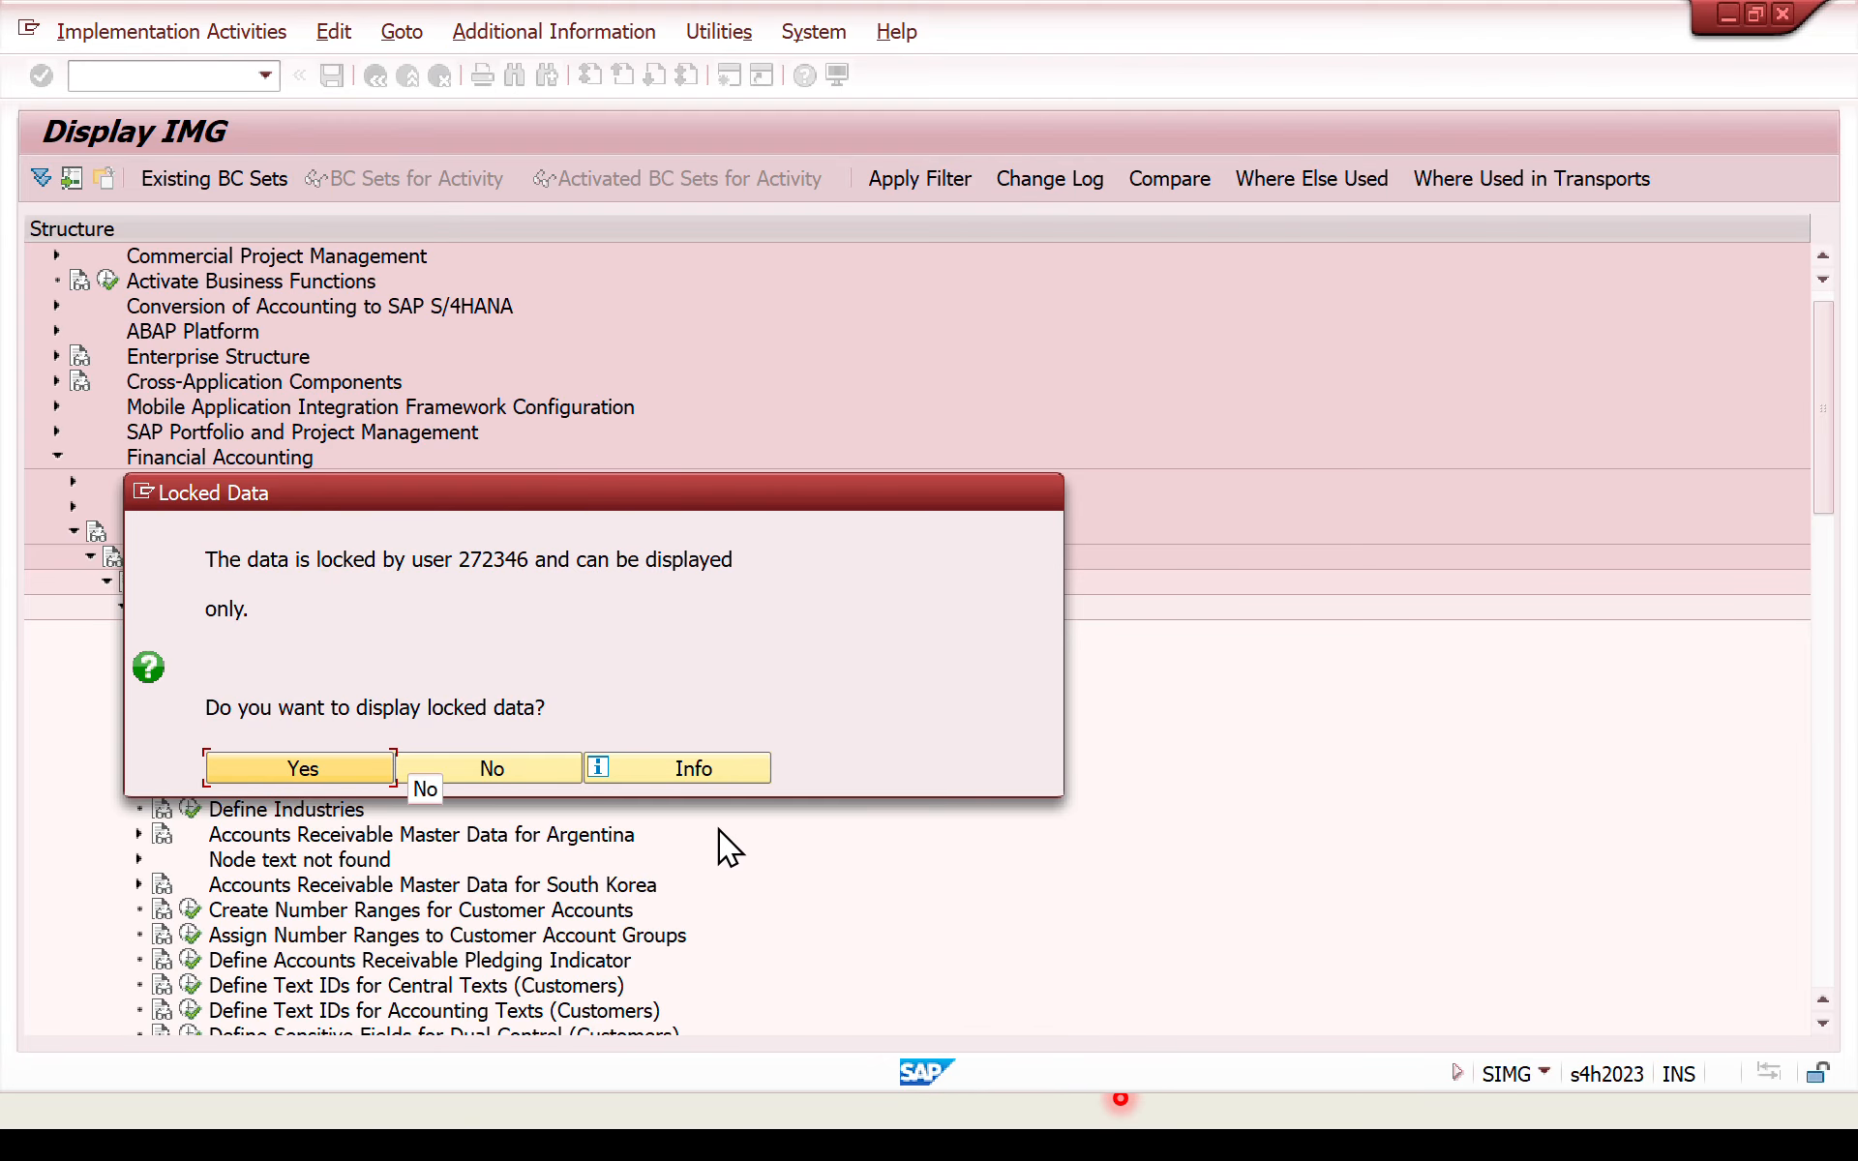
pyautogui.click(540, 767)
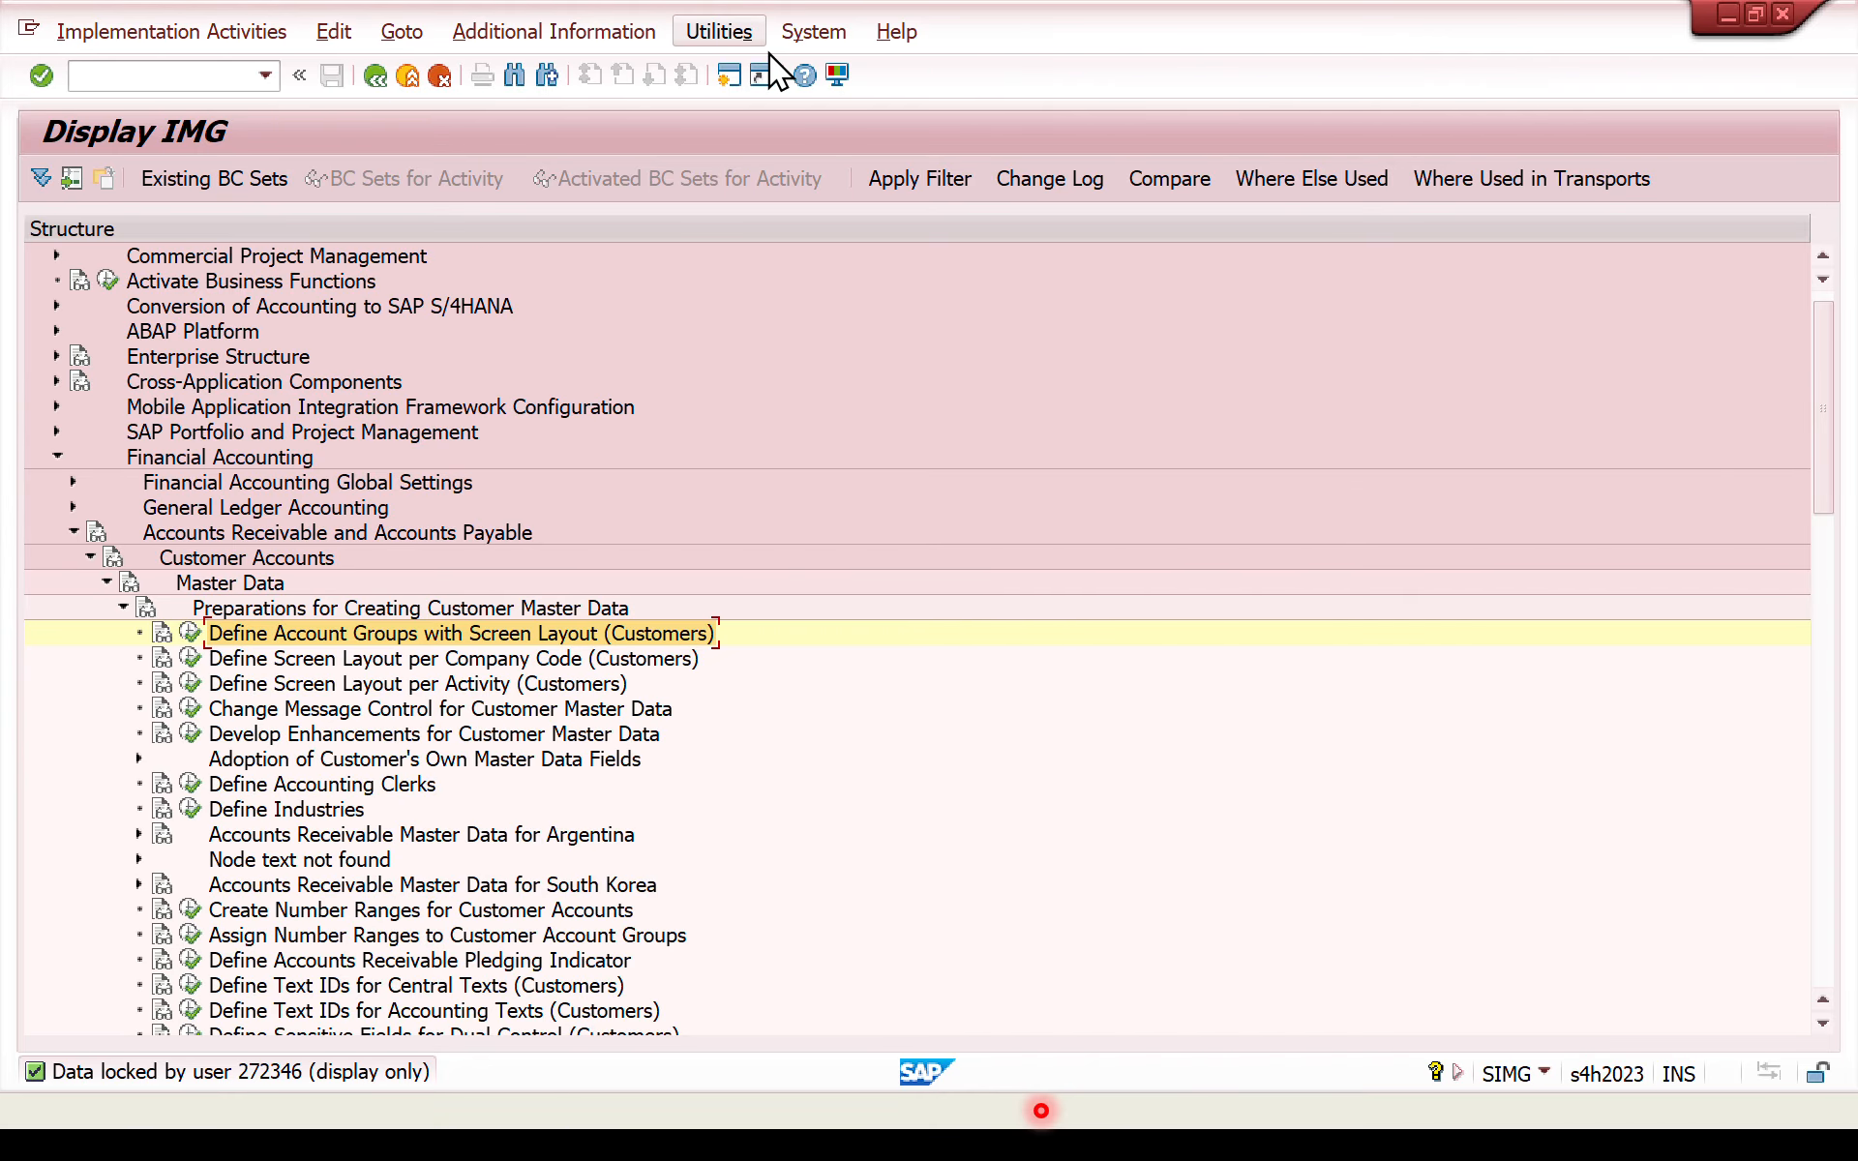
pyautogui.click(771, 77)
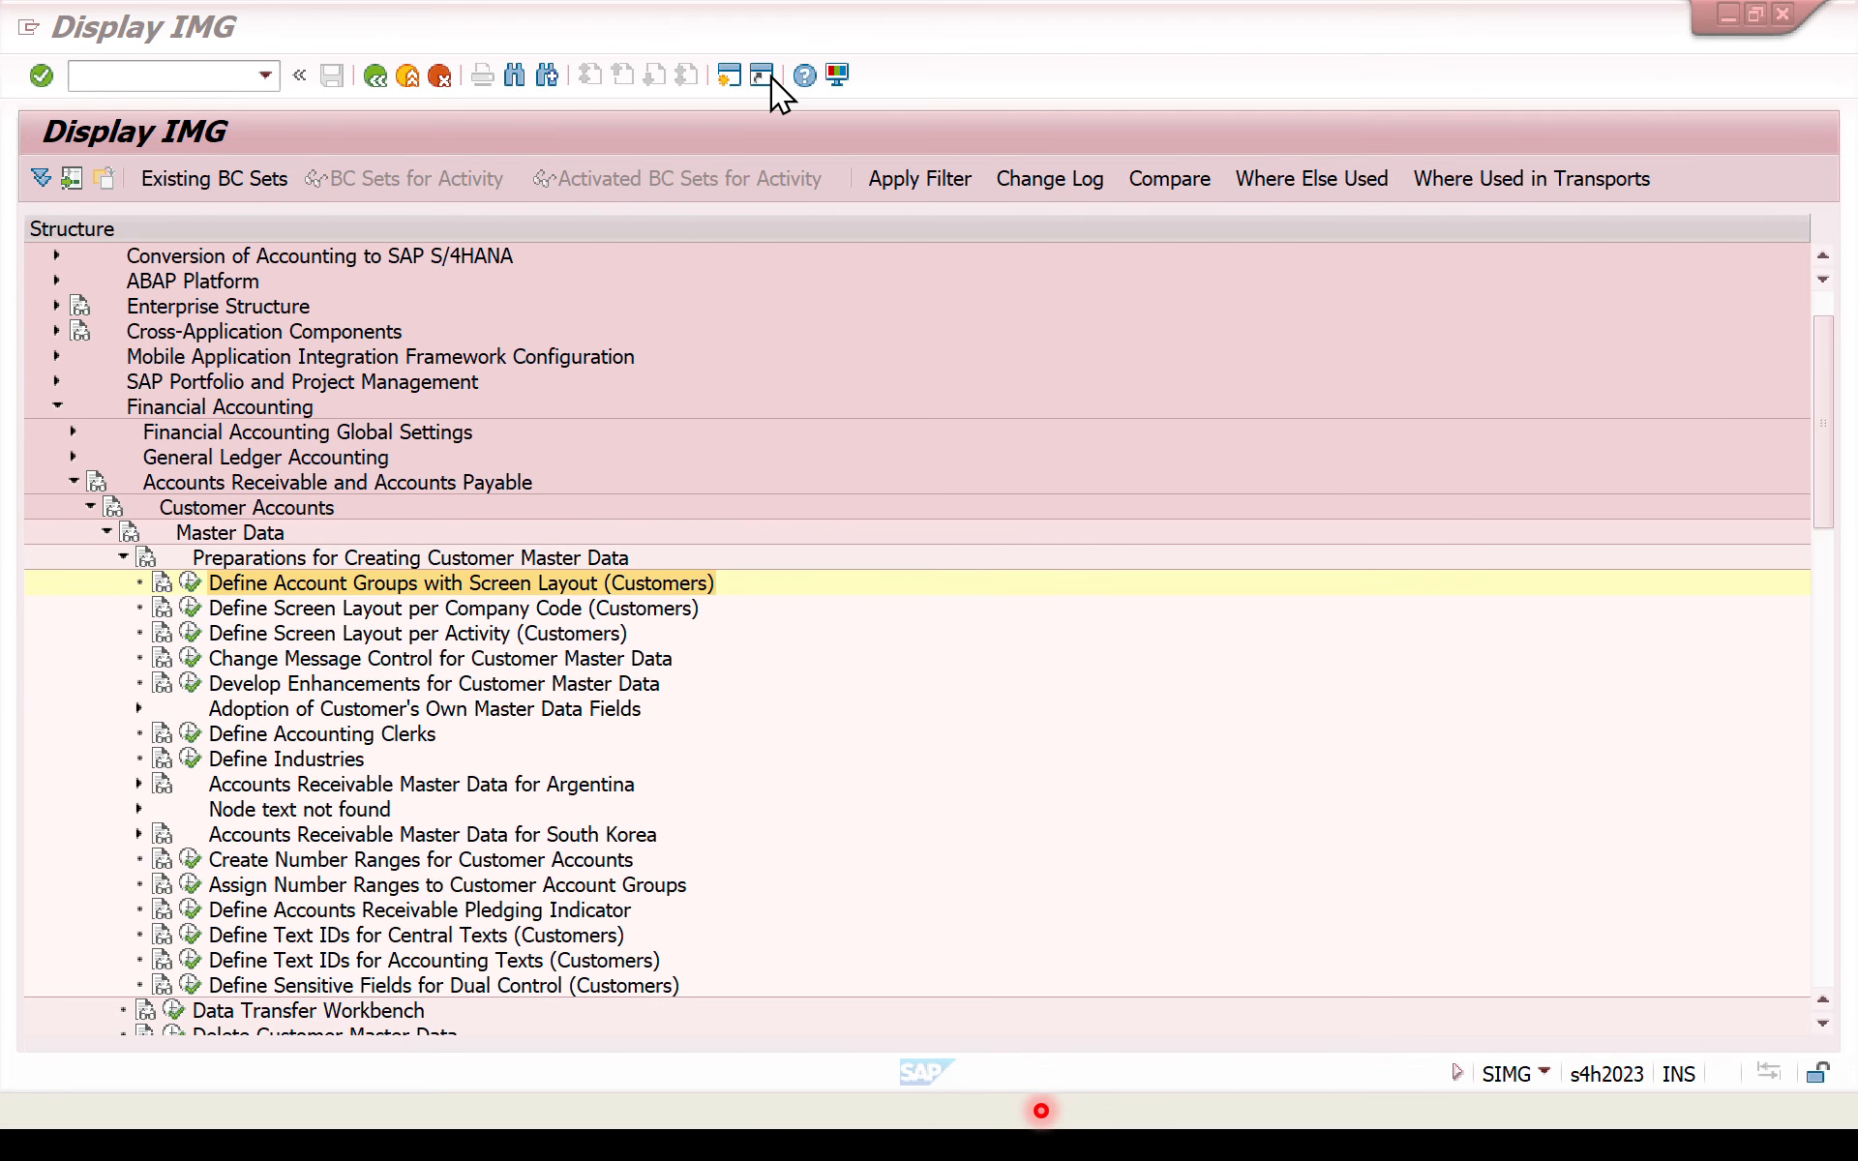
# - Run Define Account Groups with Screen Layout (Customers), then locate and select account group SAPN
pyautogui.click(190, 583)
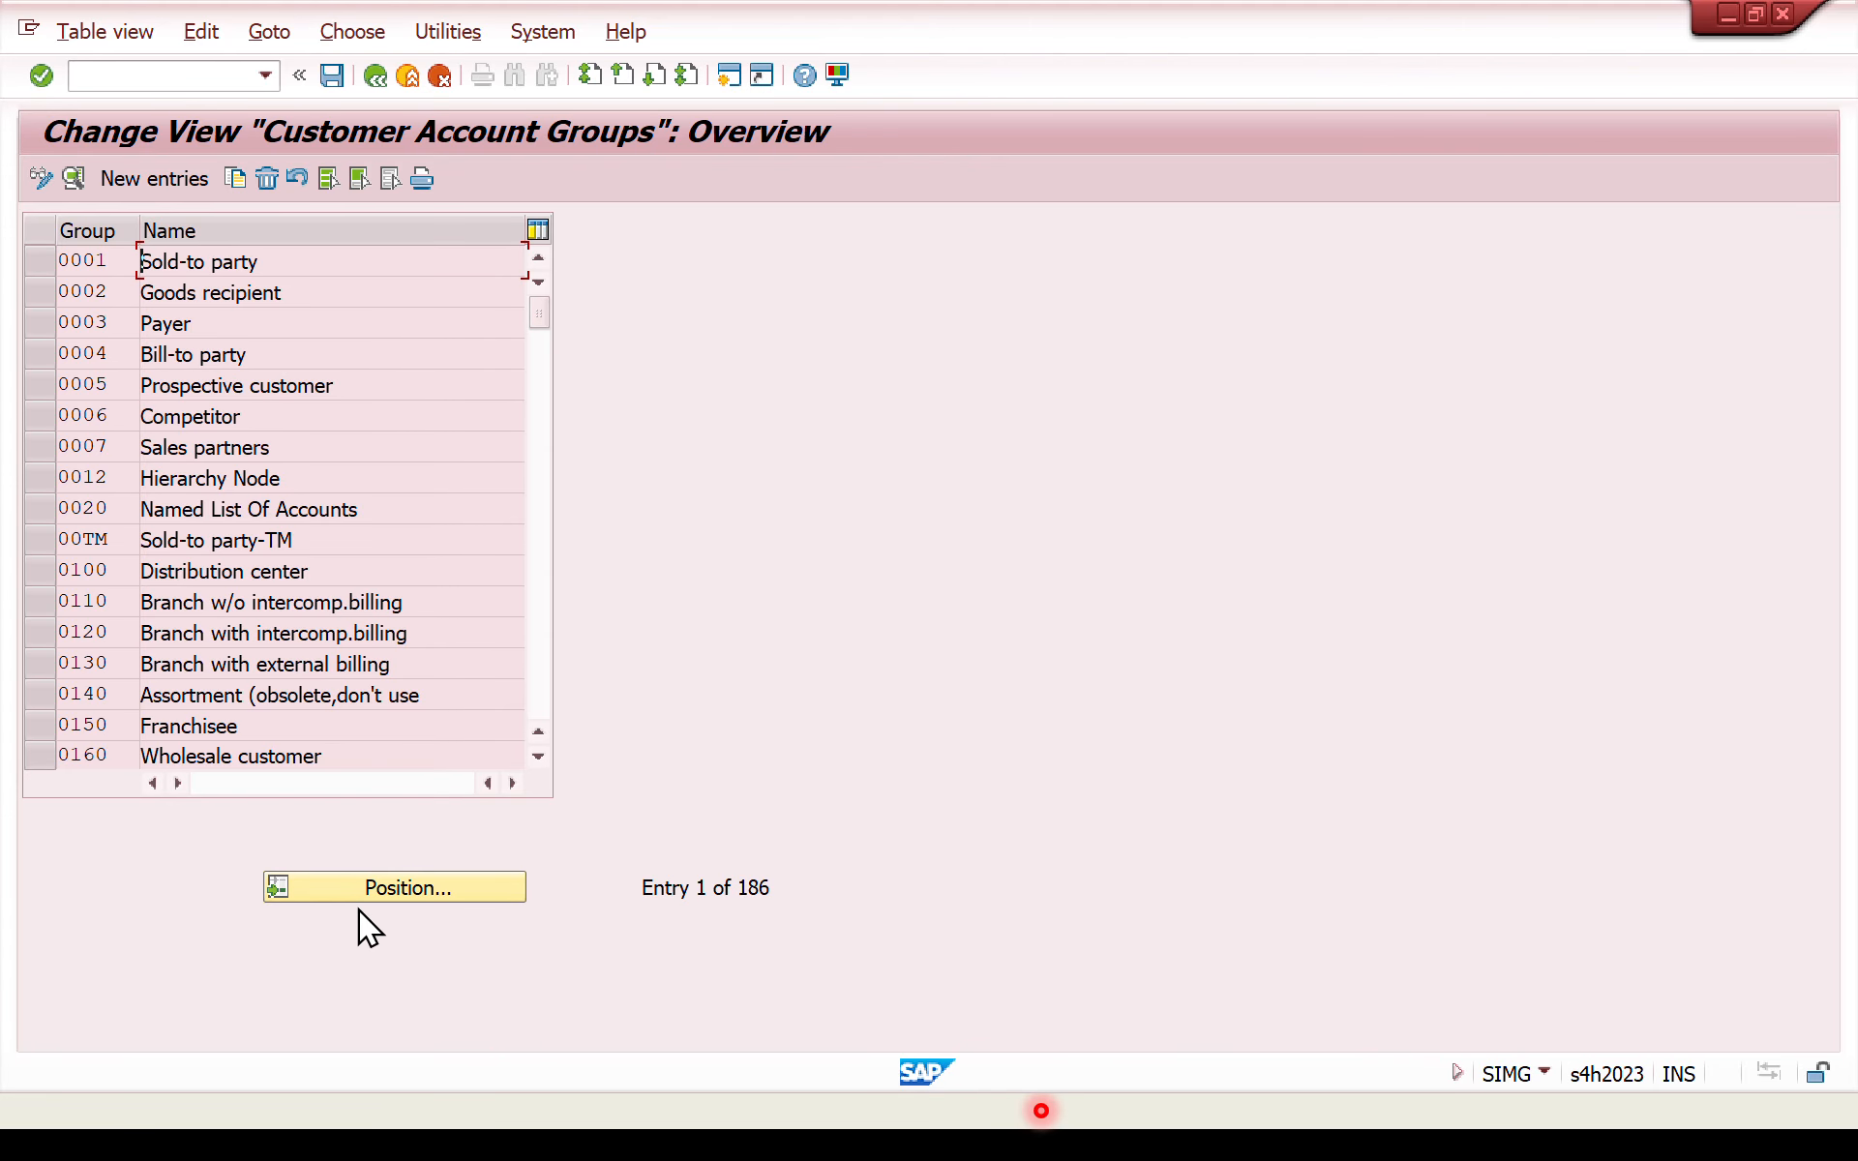
pyautogui.click(358, 883)
pyautogui.write('sapn')
pyautogui.press('Return')
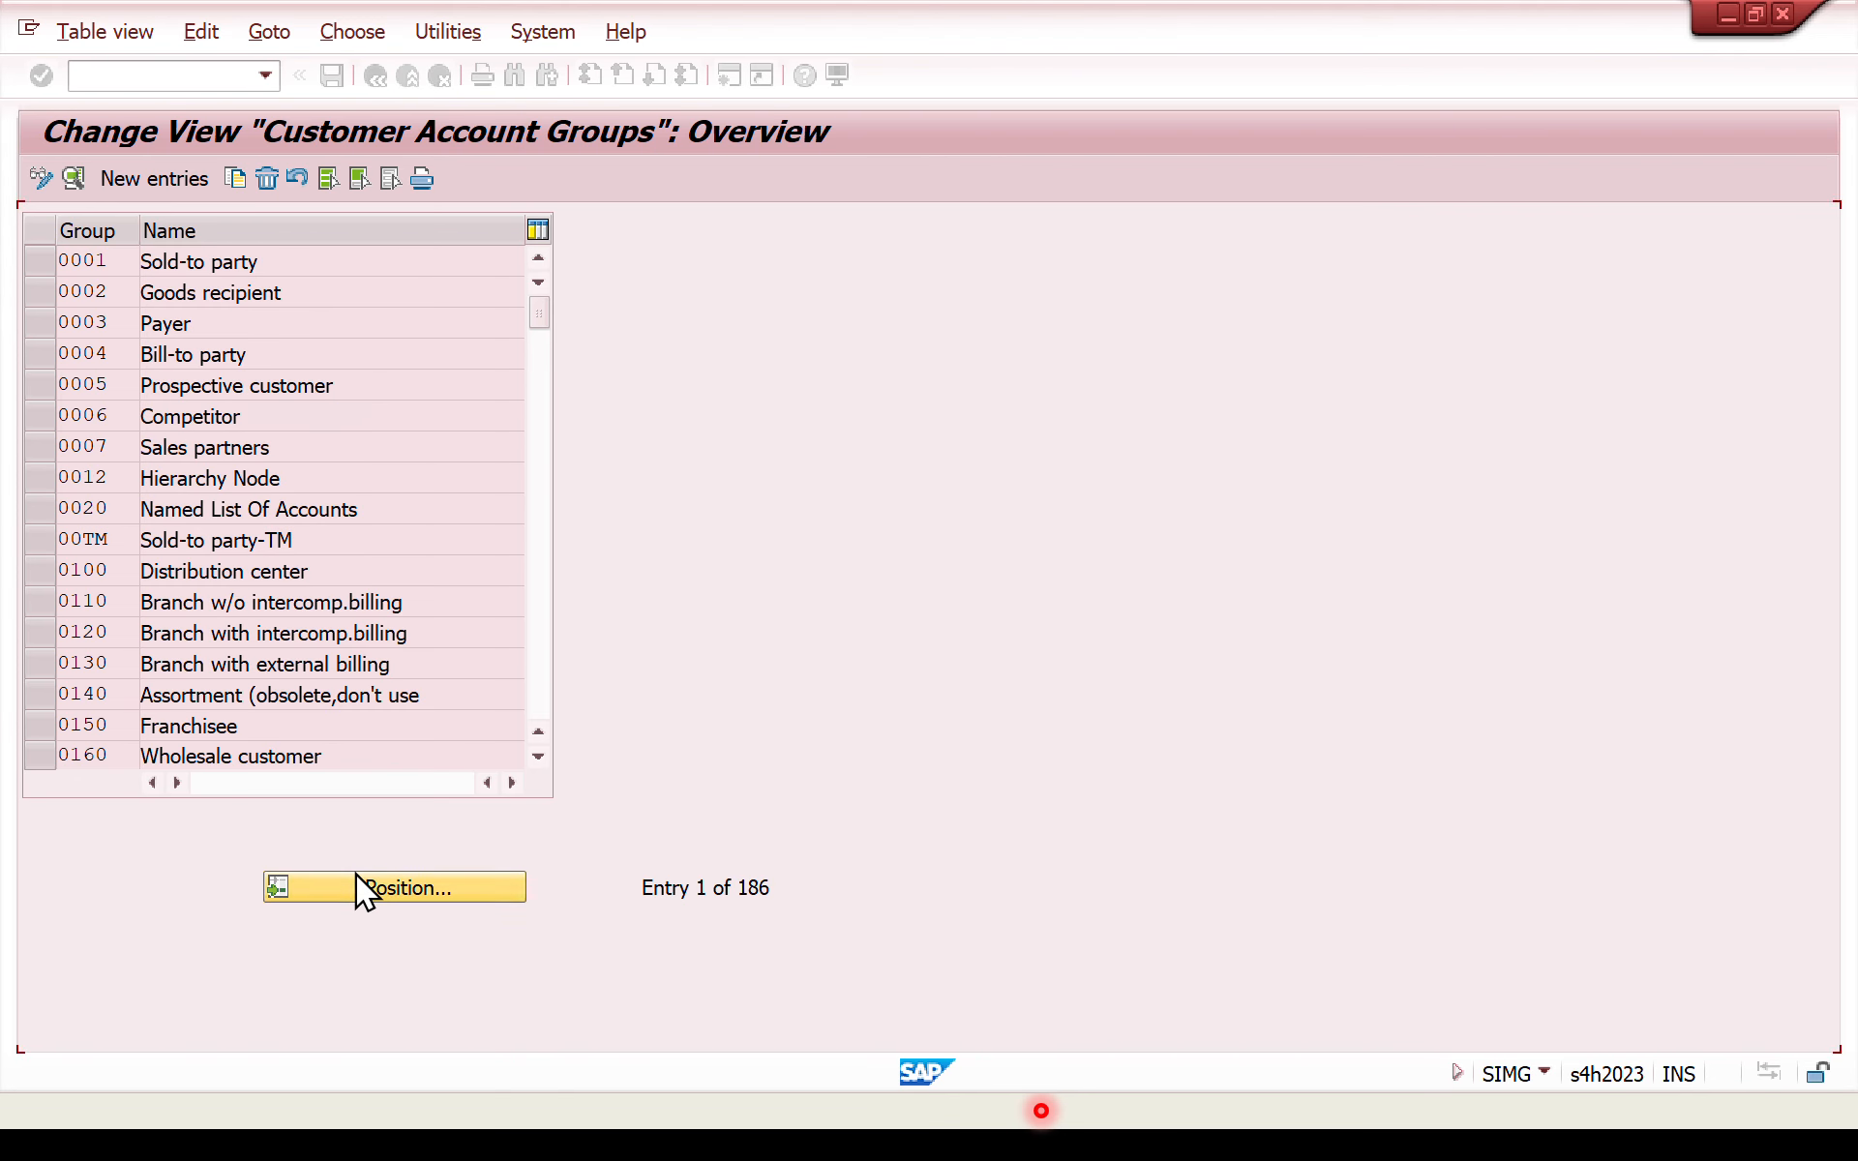
pyautogui.click(36, 262)
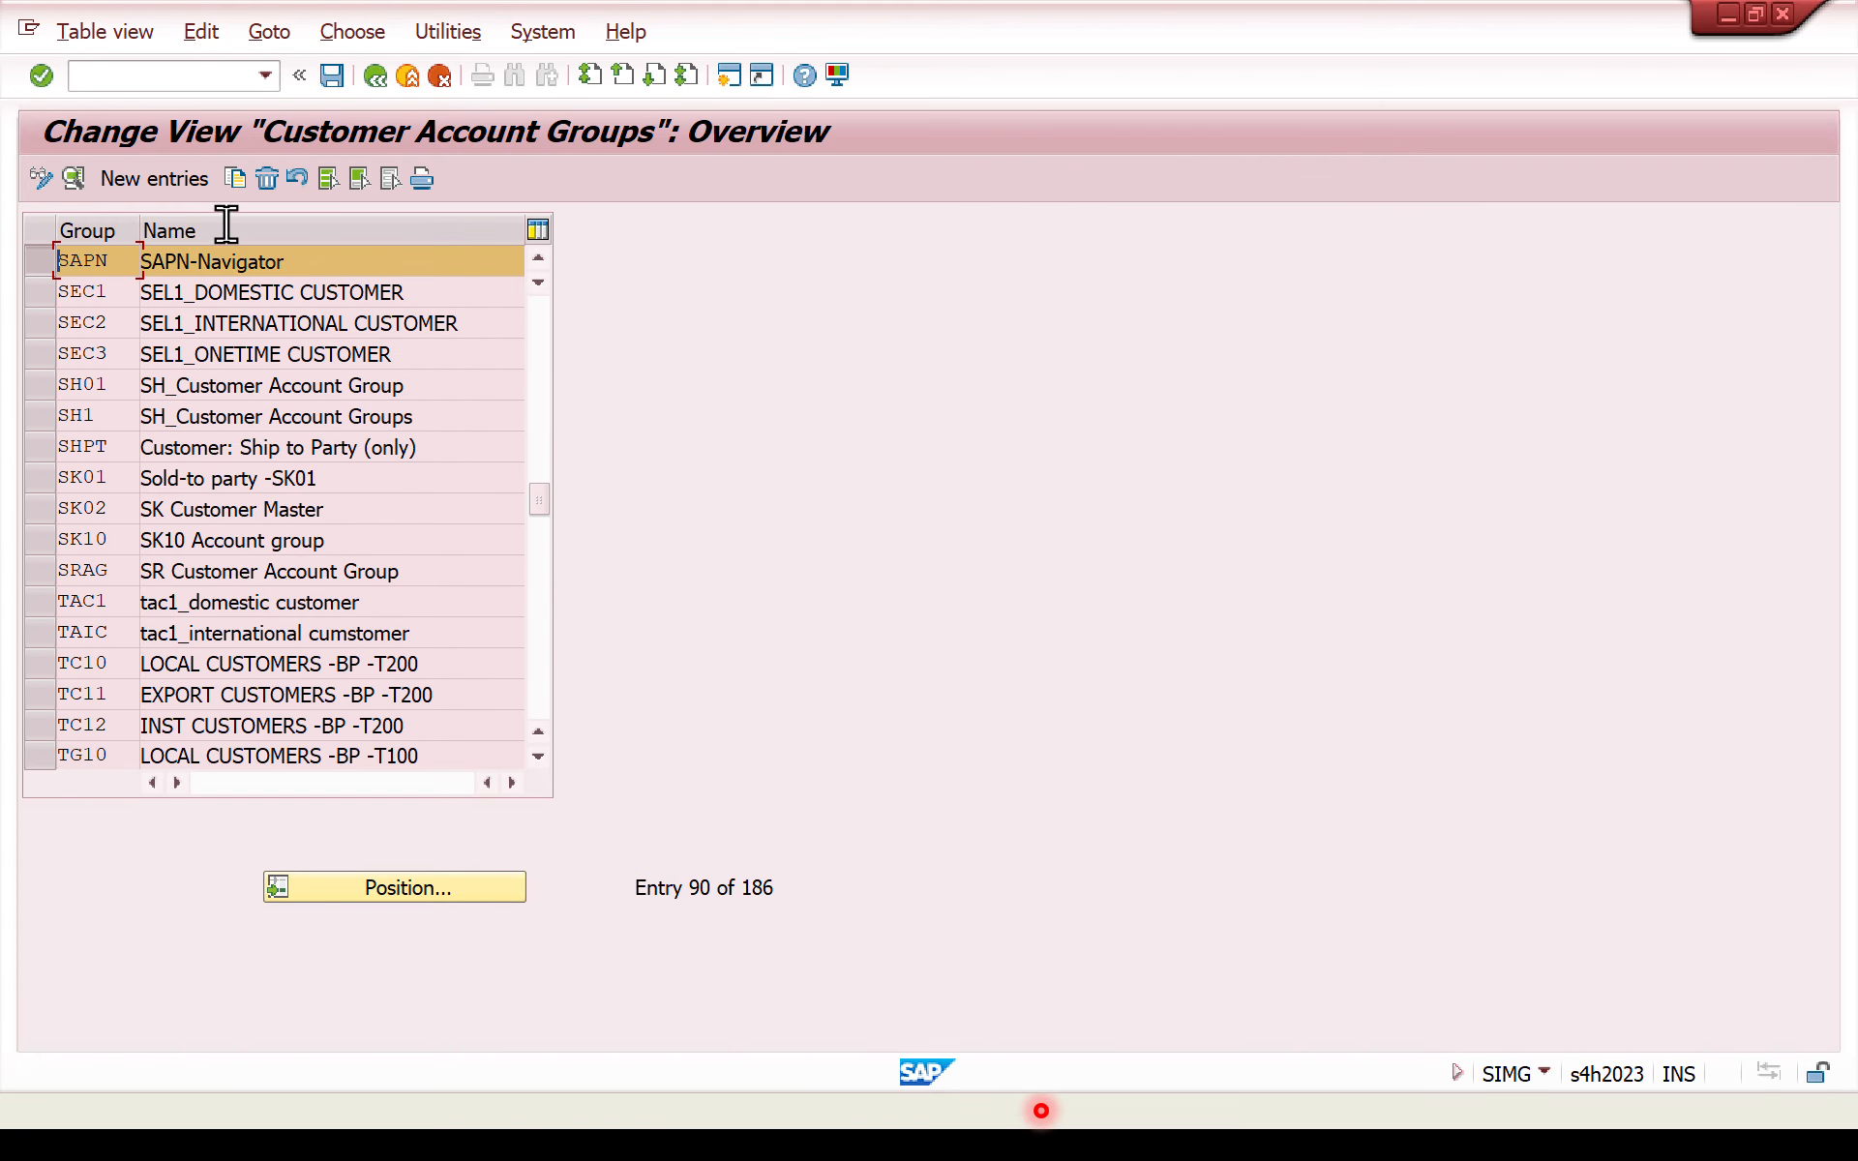
# - Try to copy the selected SAPN account group as cust with the meaning customer-Navigator
pyautogui.click(236, 183)
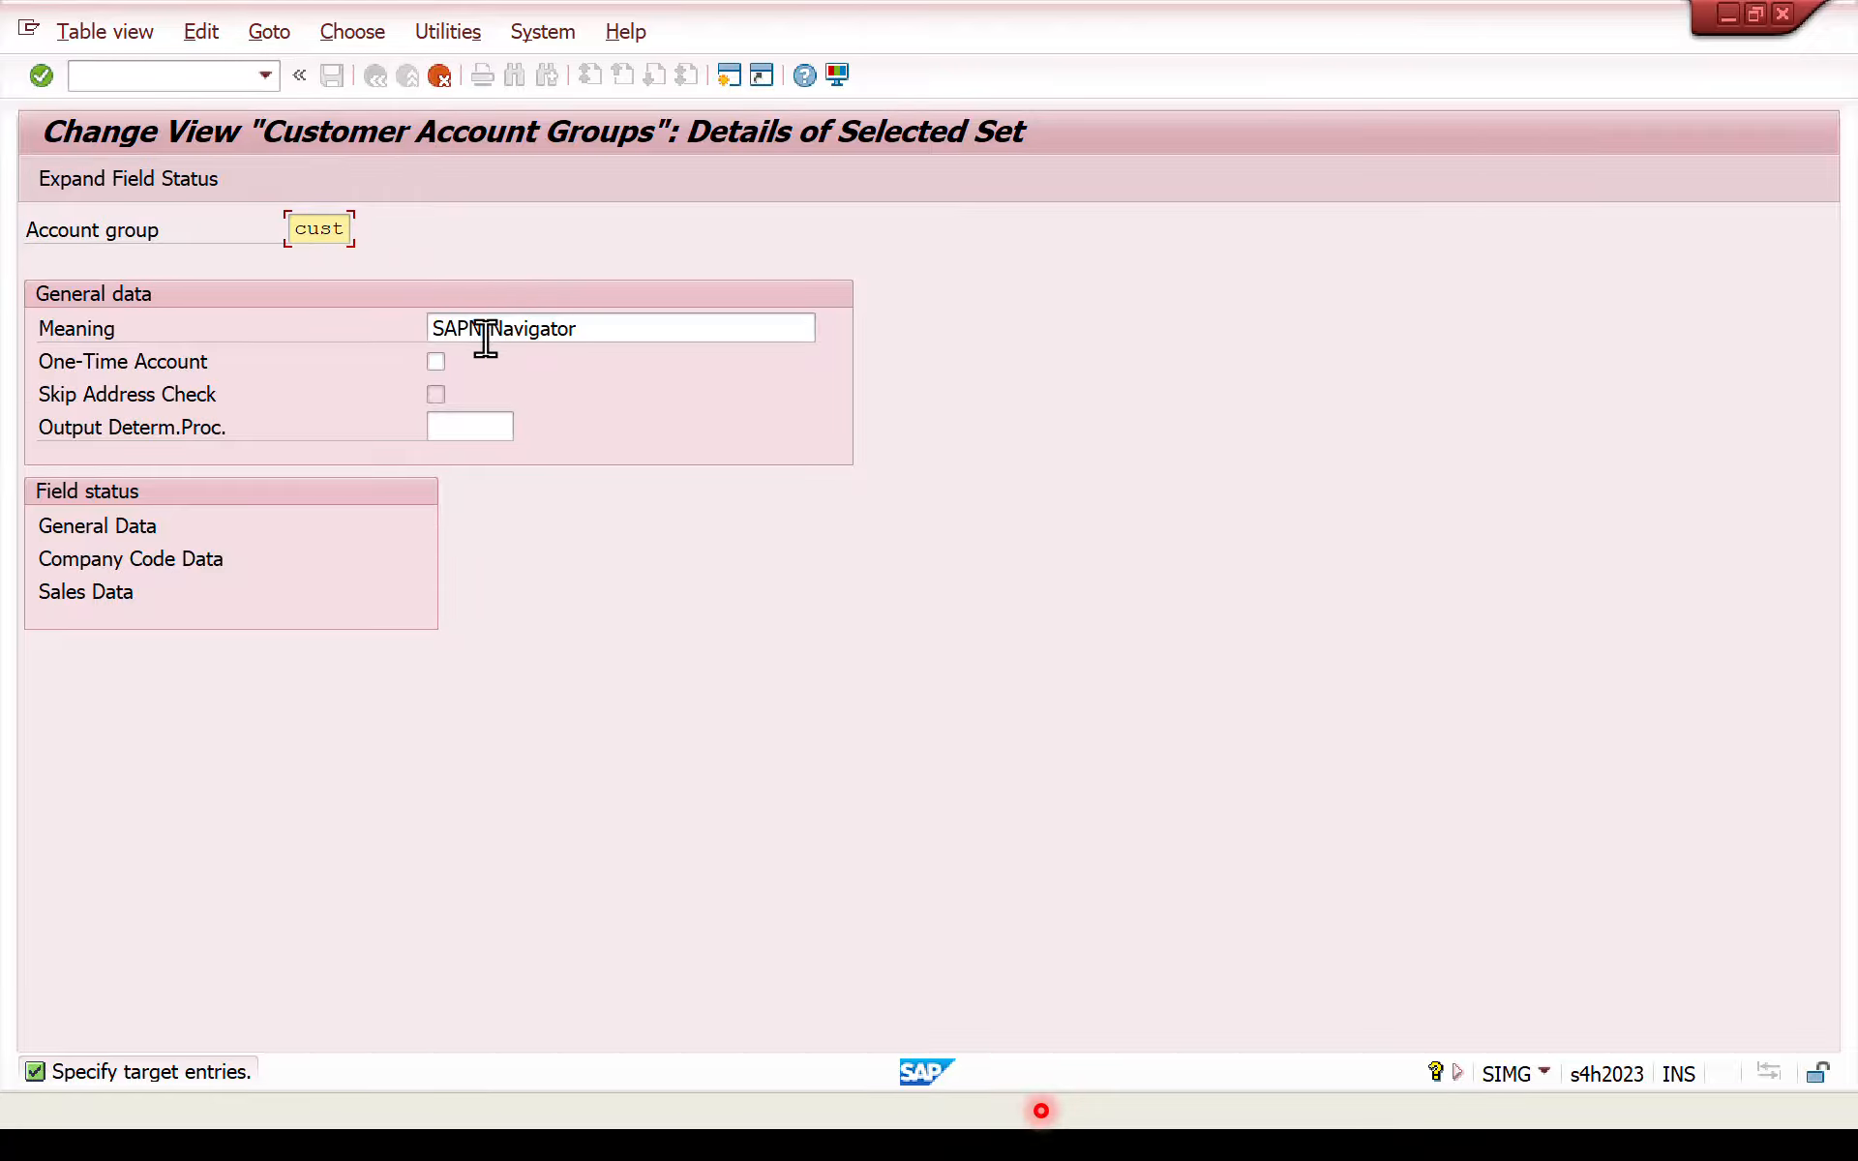
pyautogui.moveTo(484, 331); pyautogui.dragTo(329, 316)
pyautogui.press('BackSpace')
pyautogui.write('cus')
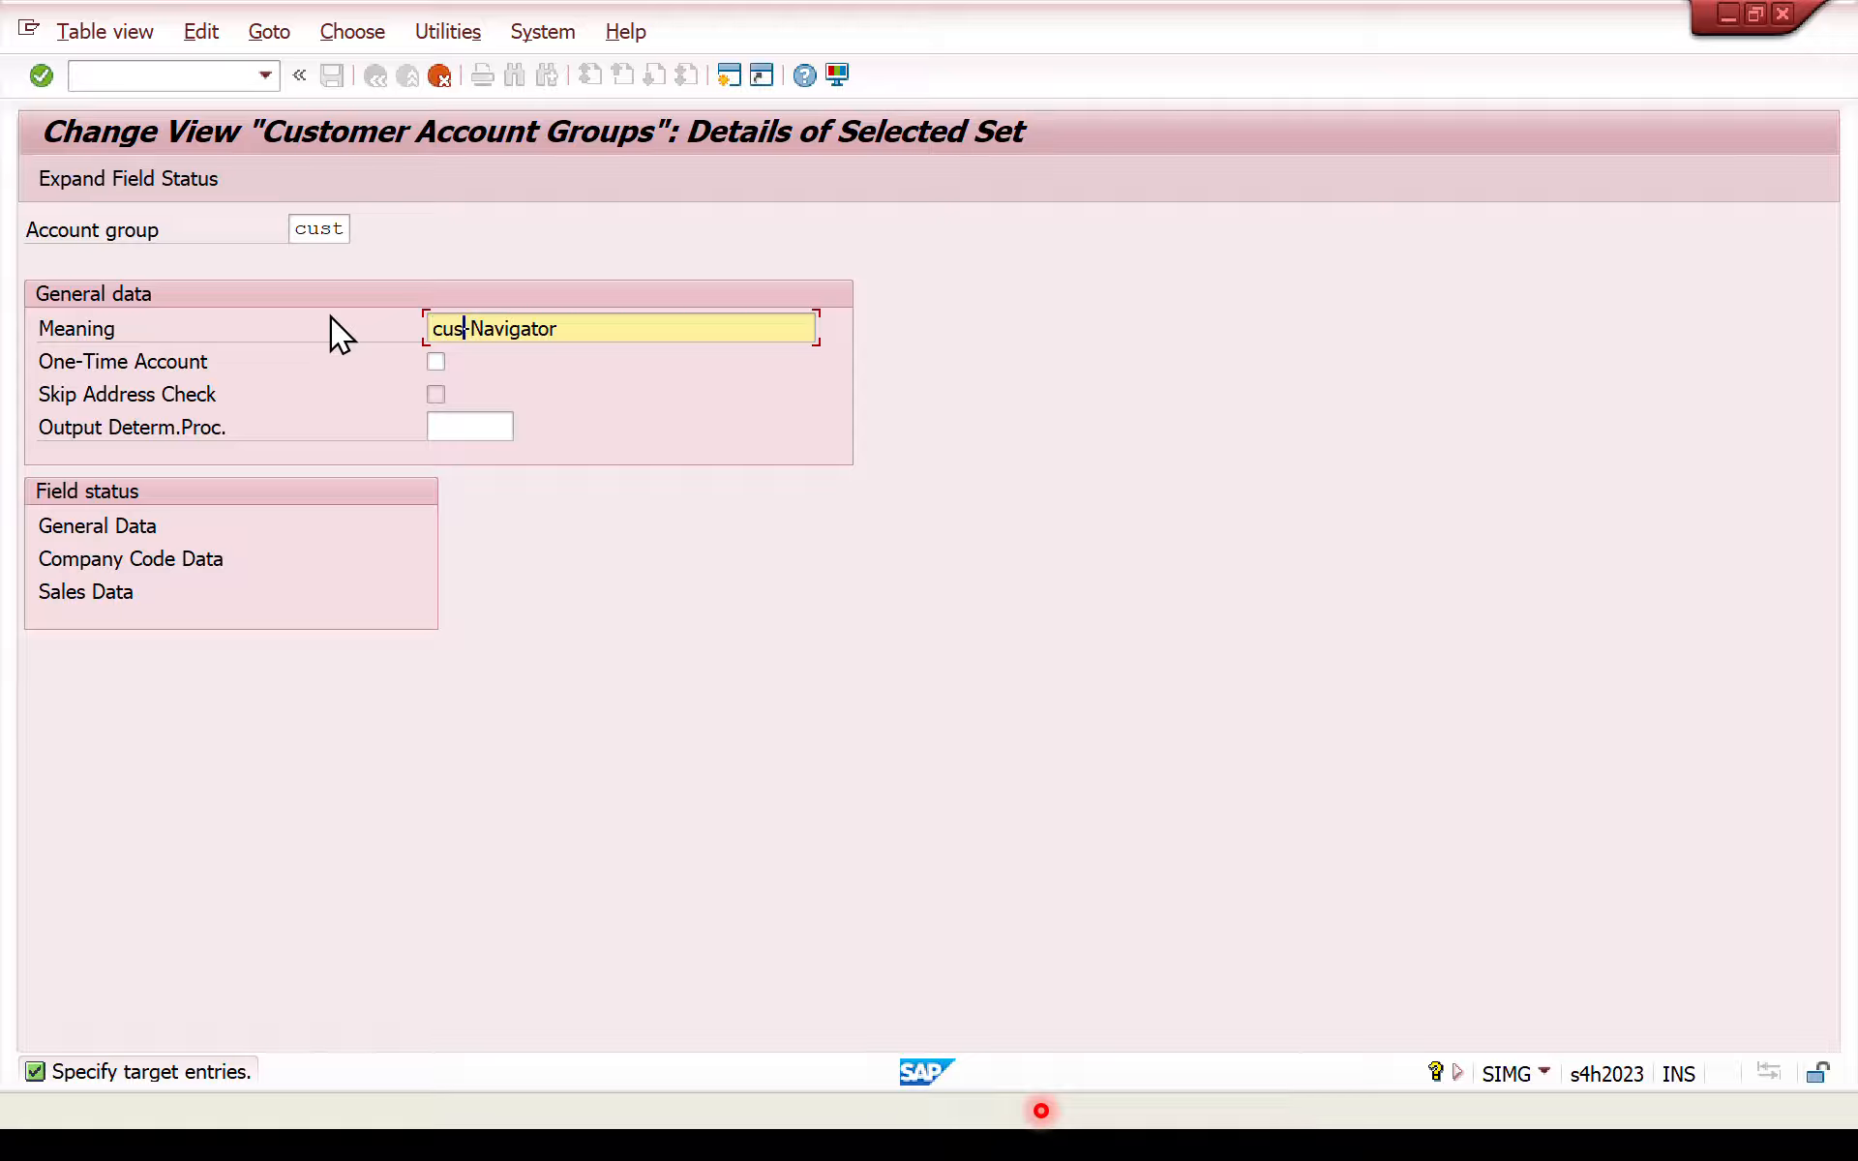
pyautogui.write('tomer')
pyautogui.press('Return')
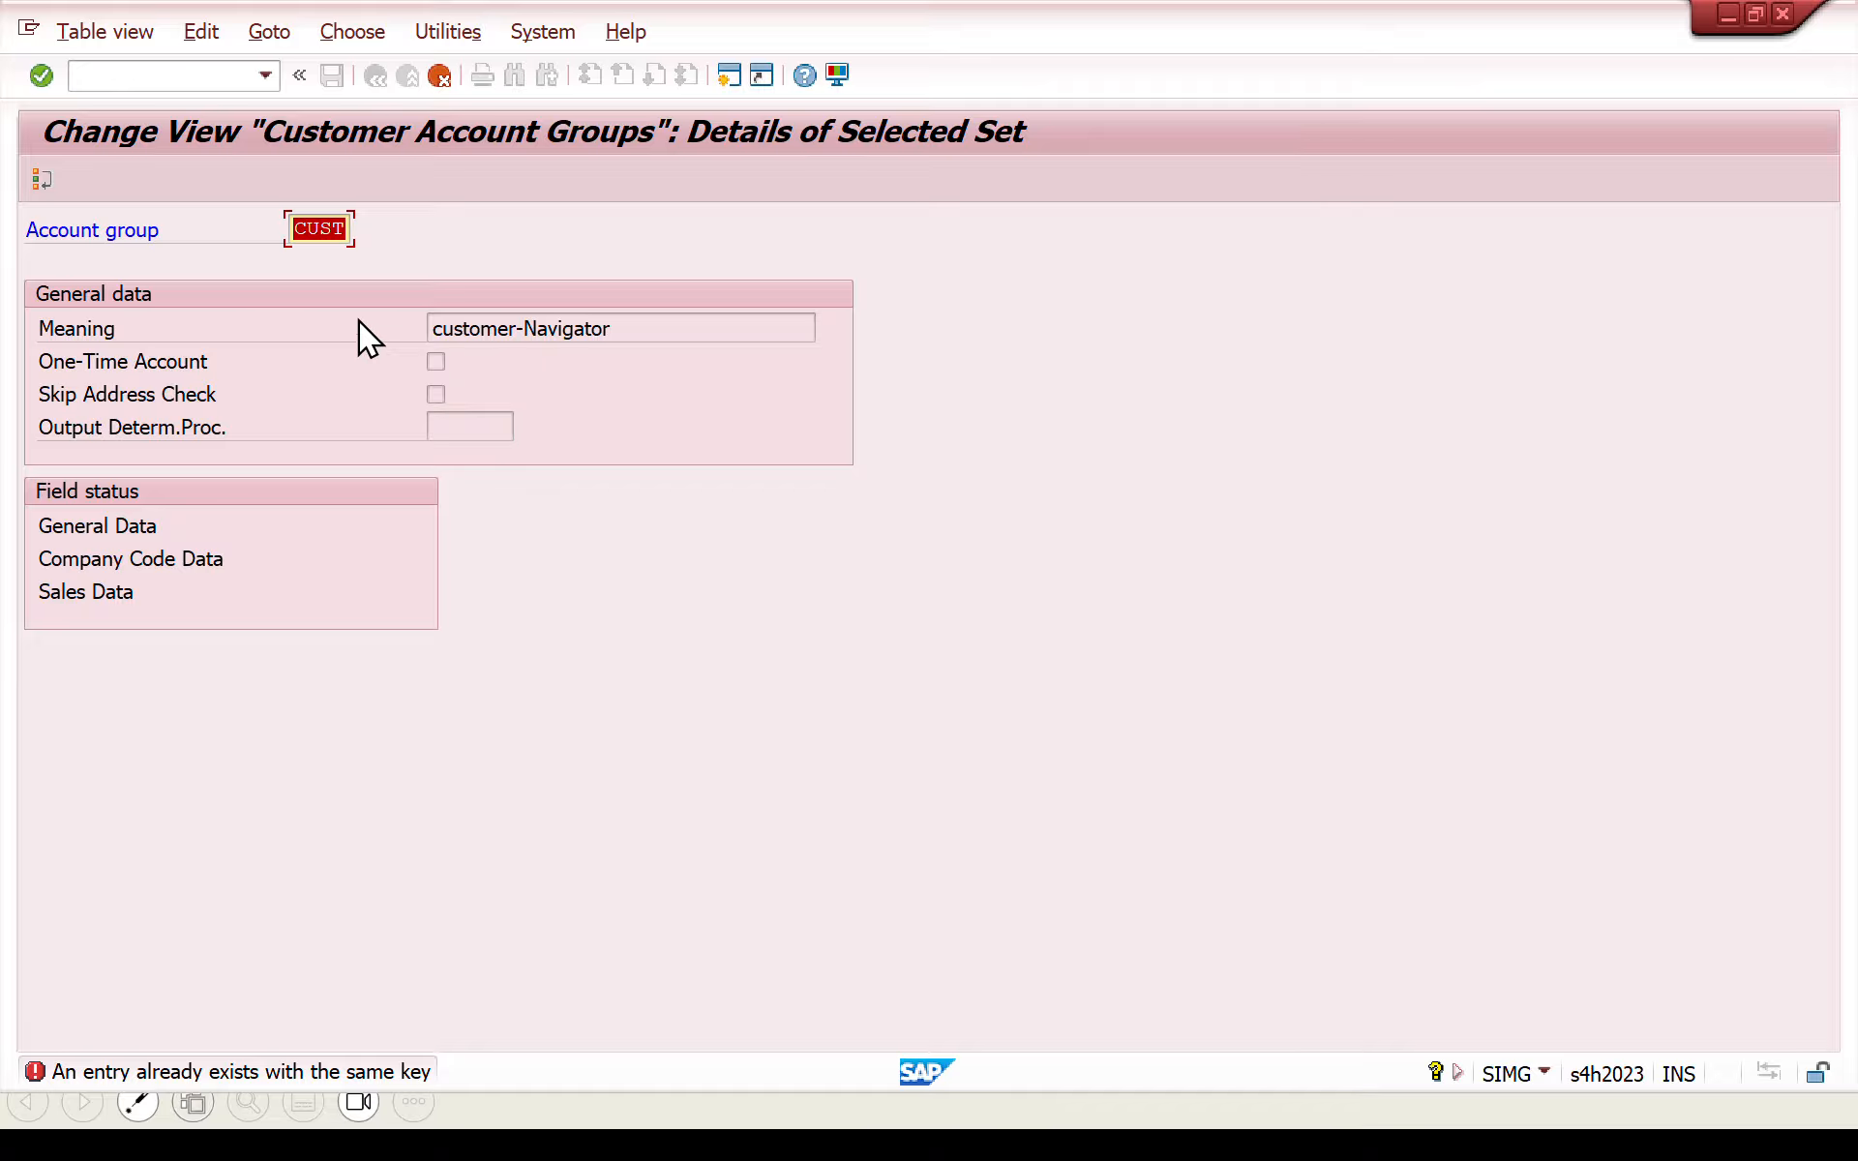
# - Change the copied account group's key to zcus and confirm it
pyautogui.press('BackSpace')
pyautogui.write('zcus')
pyautogui.press('Return')
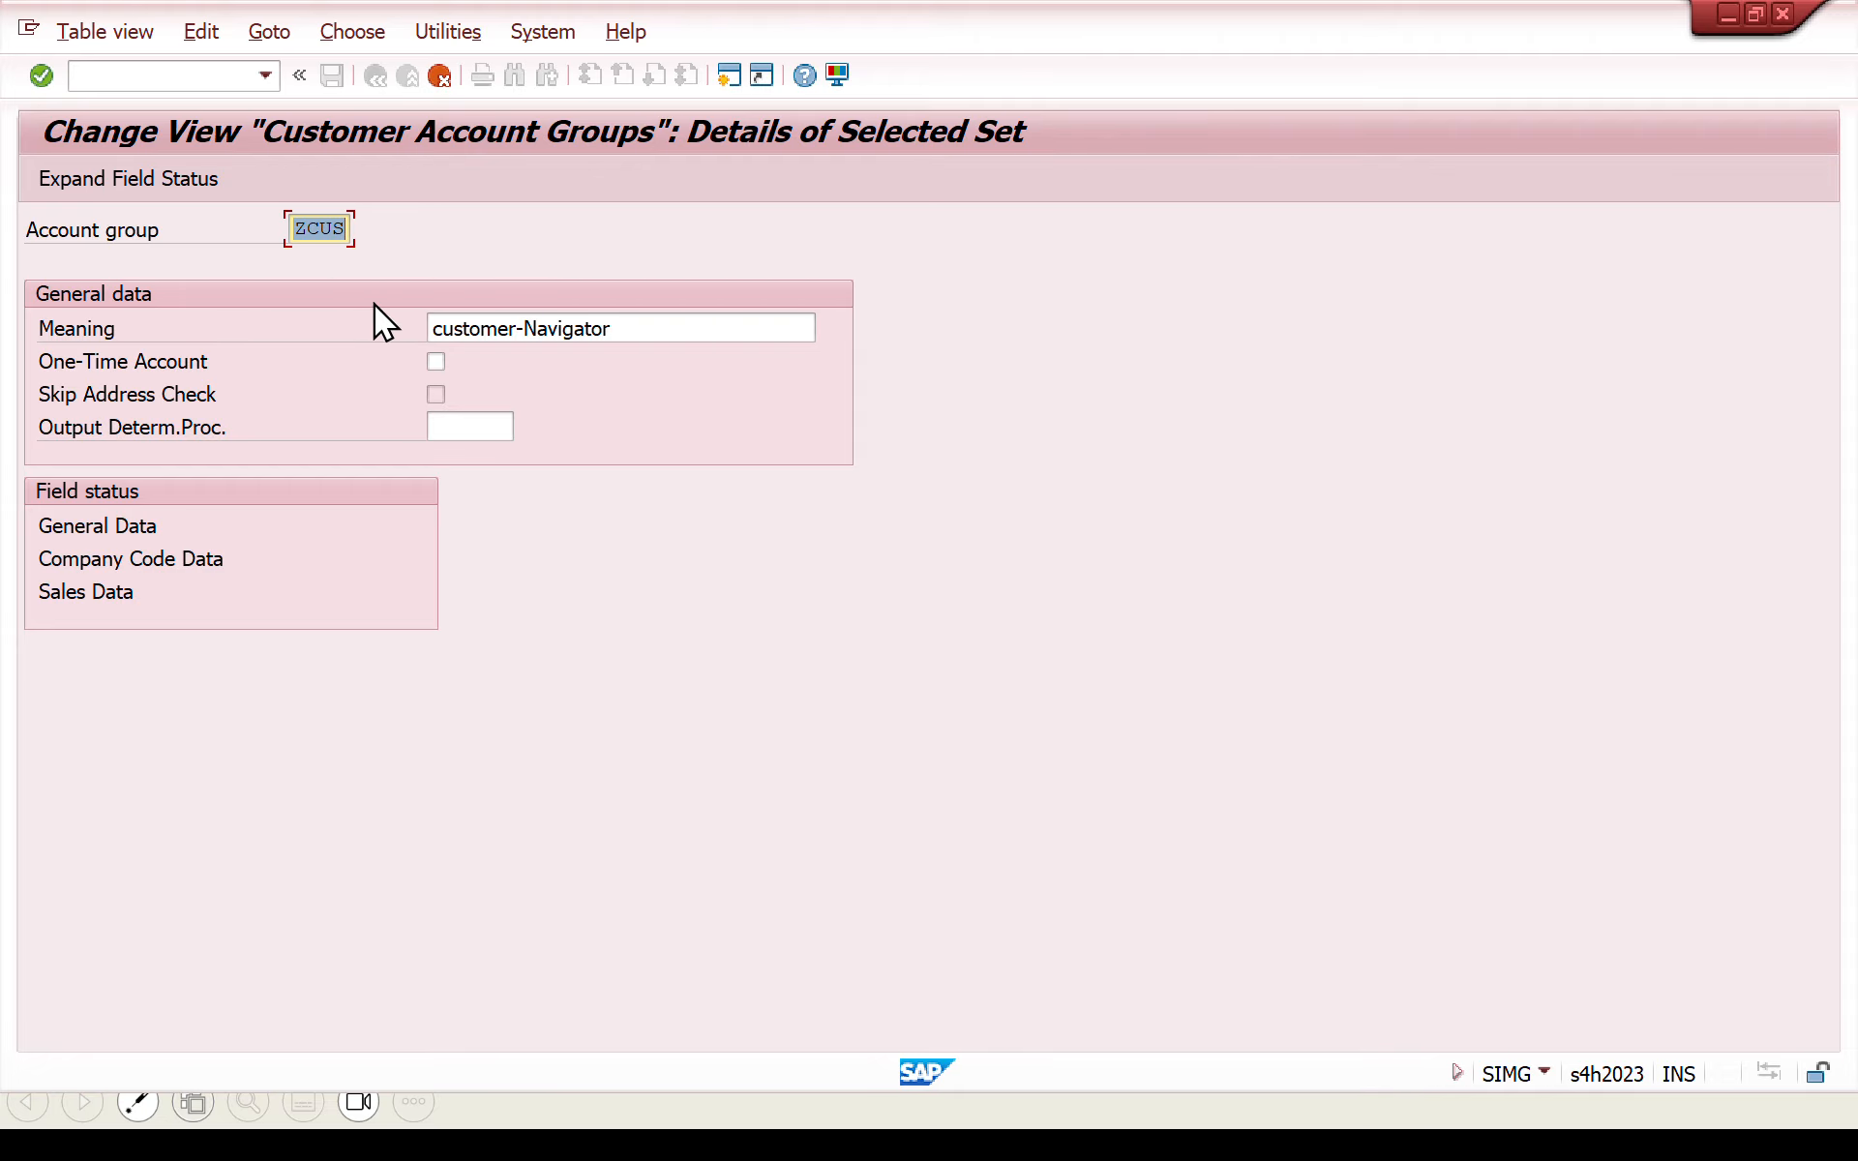
# - Examine the Account management field status settings within the company code data of account group ZCUS
pyautogui.doubleClick(107, 560)
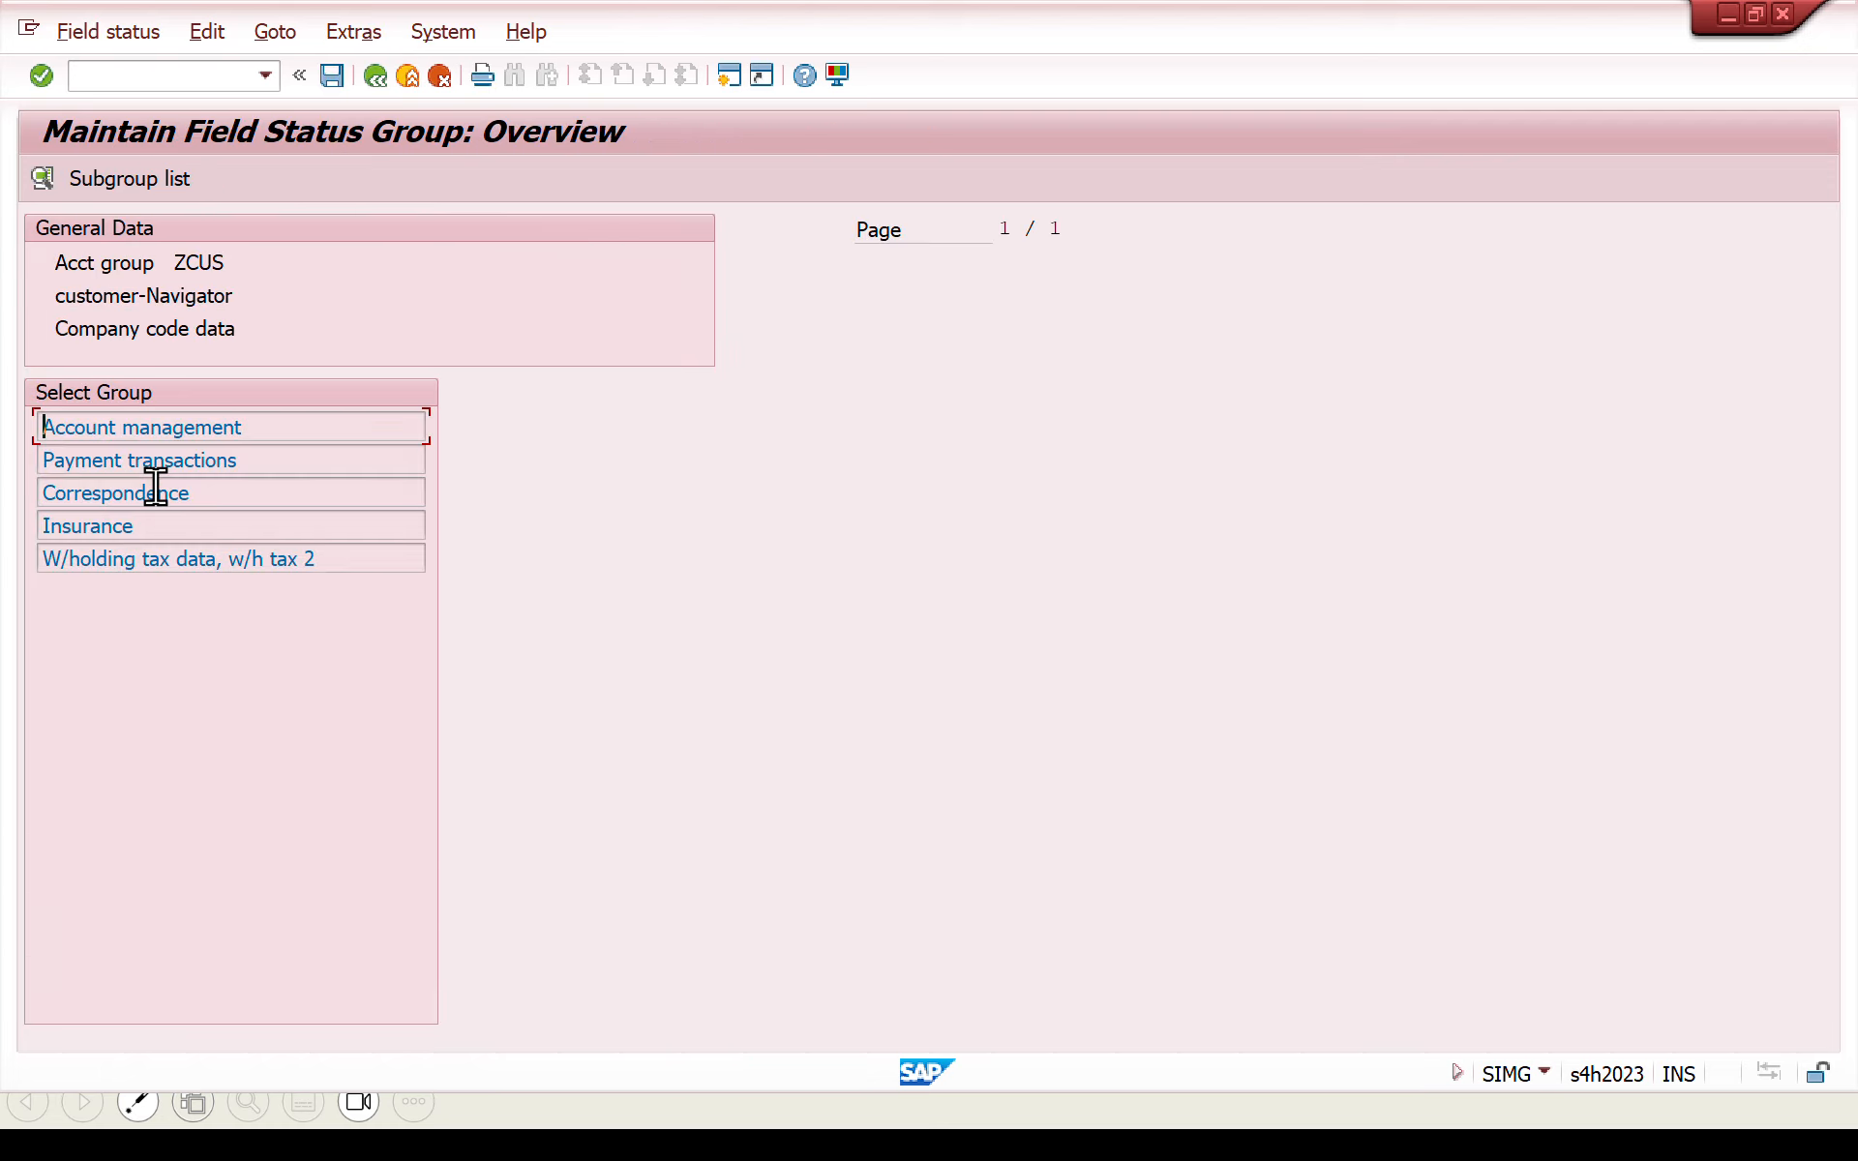
pyautogui.doubleClick(149, 431)
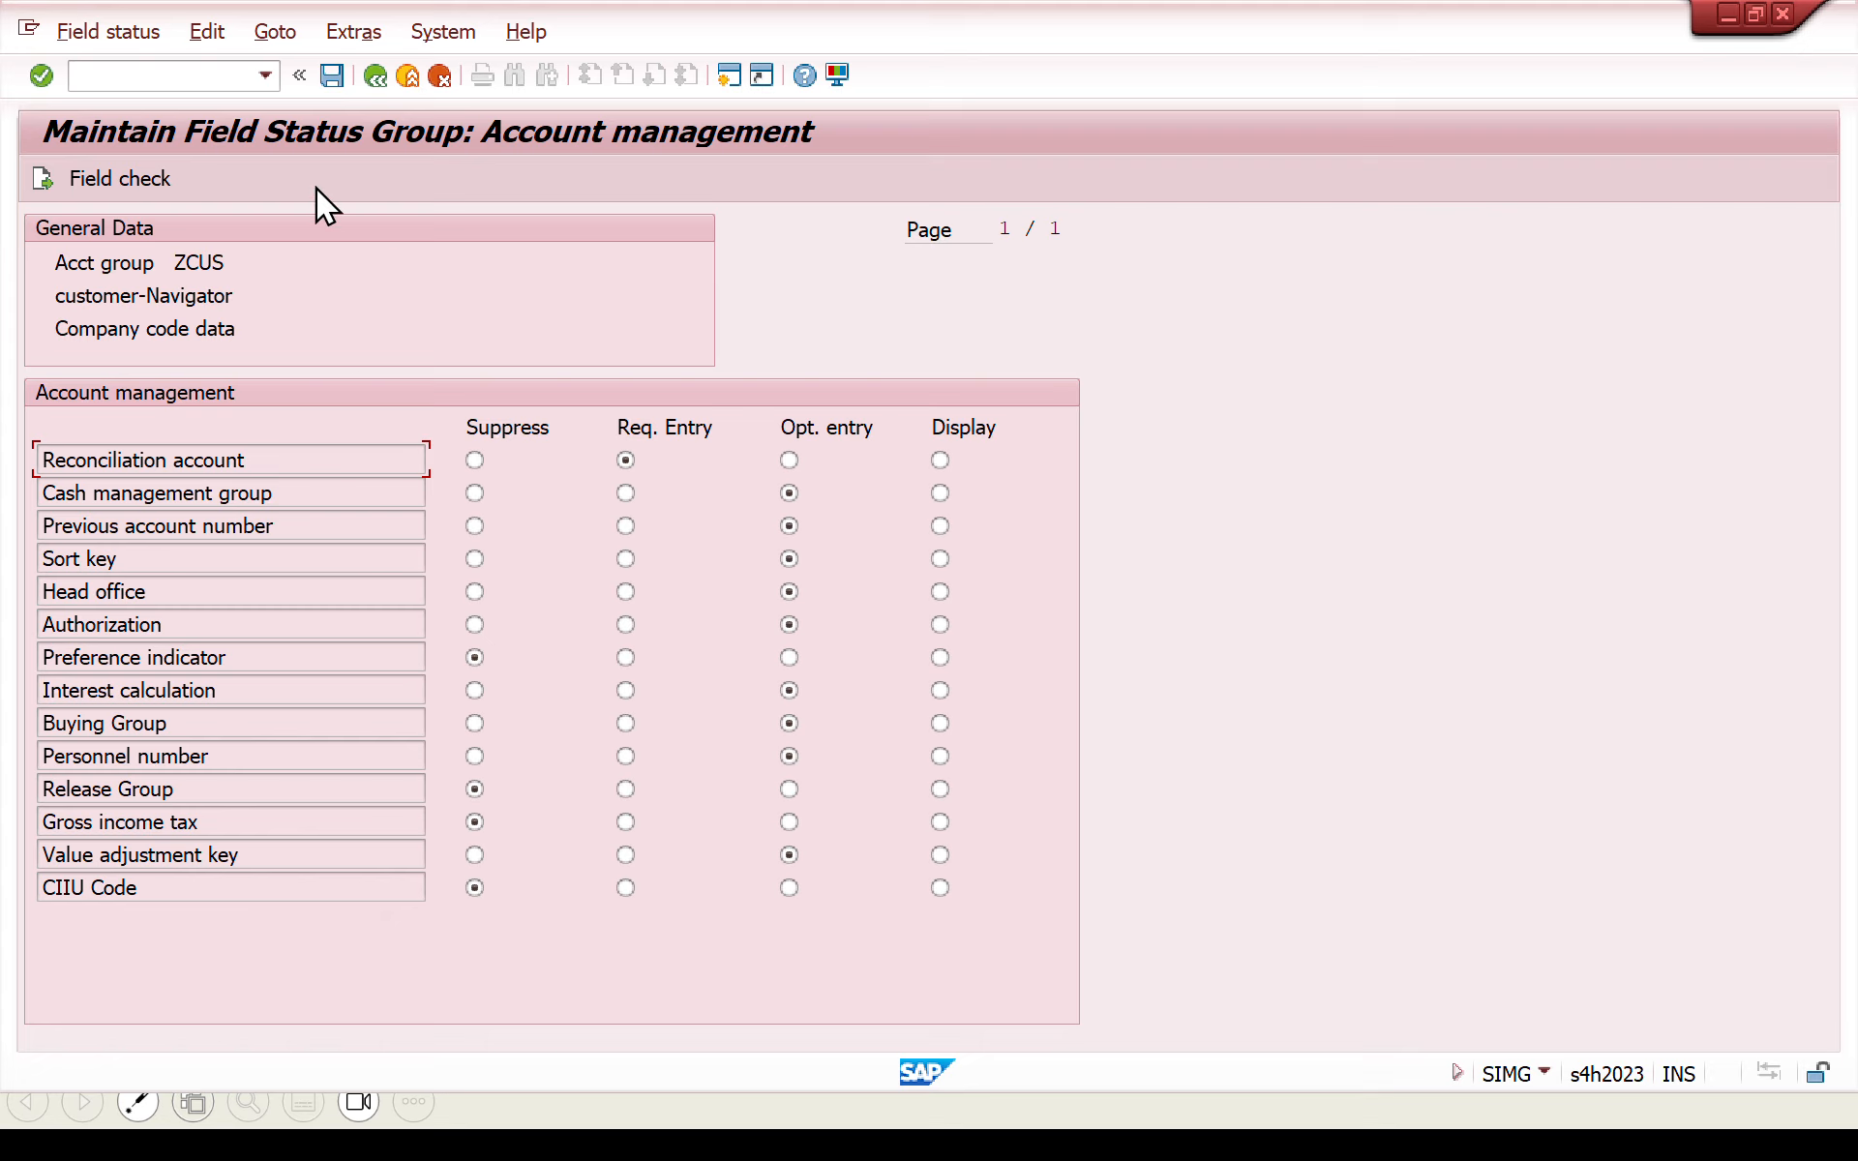
pyautogui.click(381, 79)
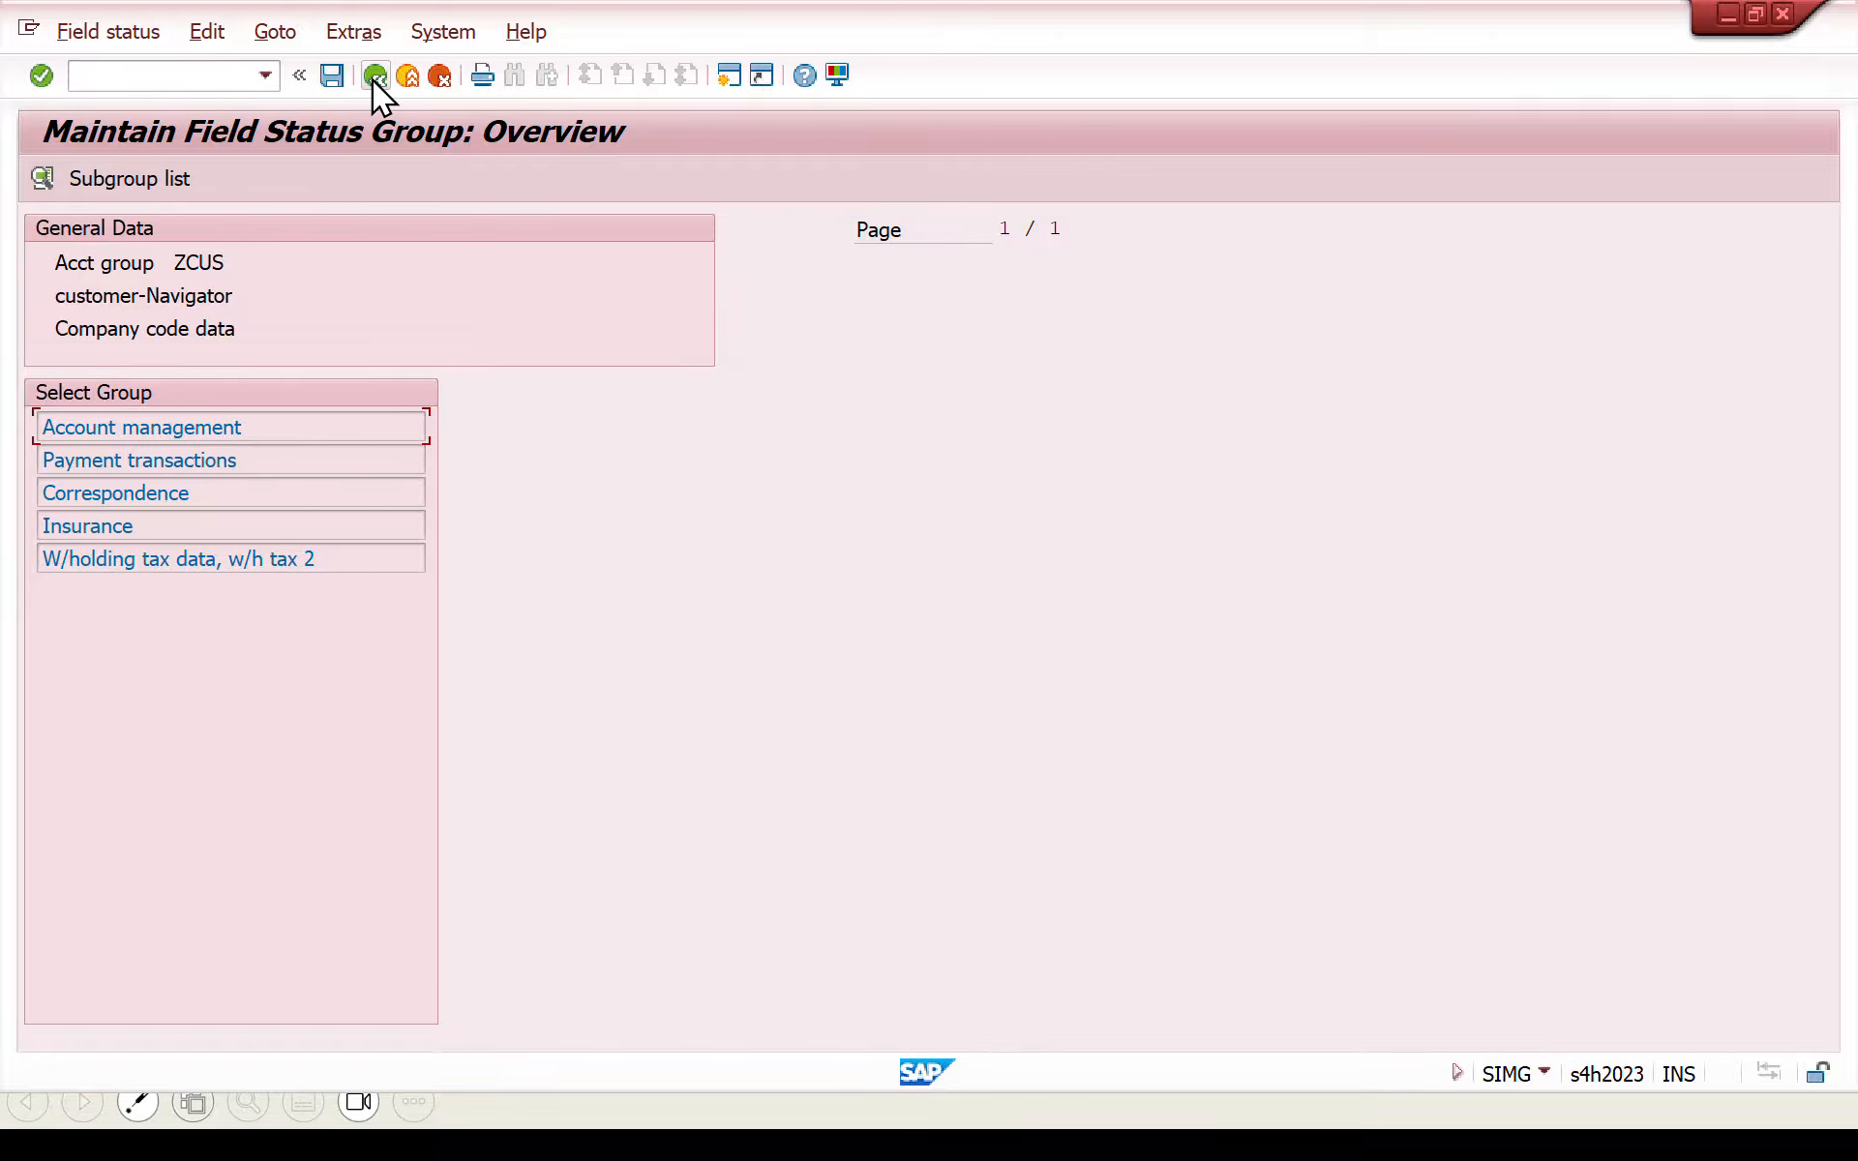
pyautogui.click(374, 78)
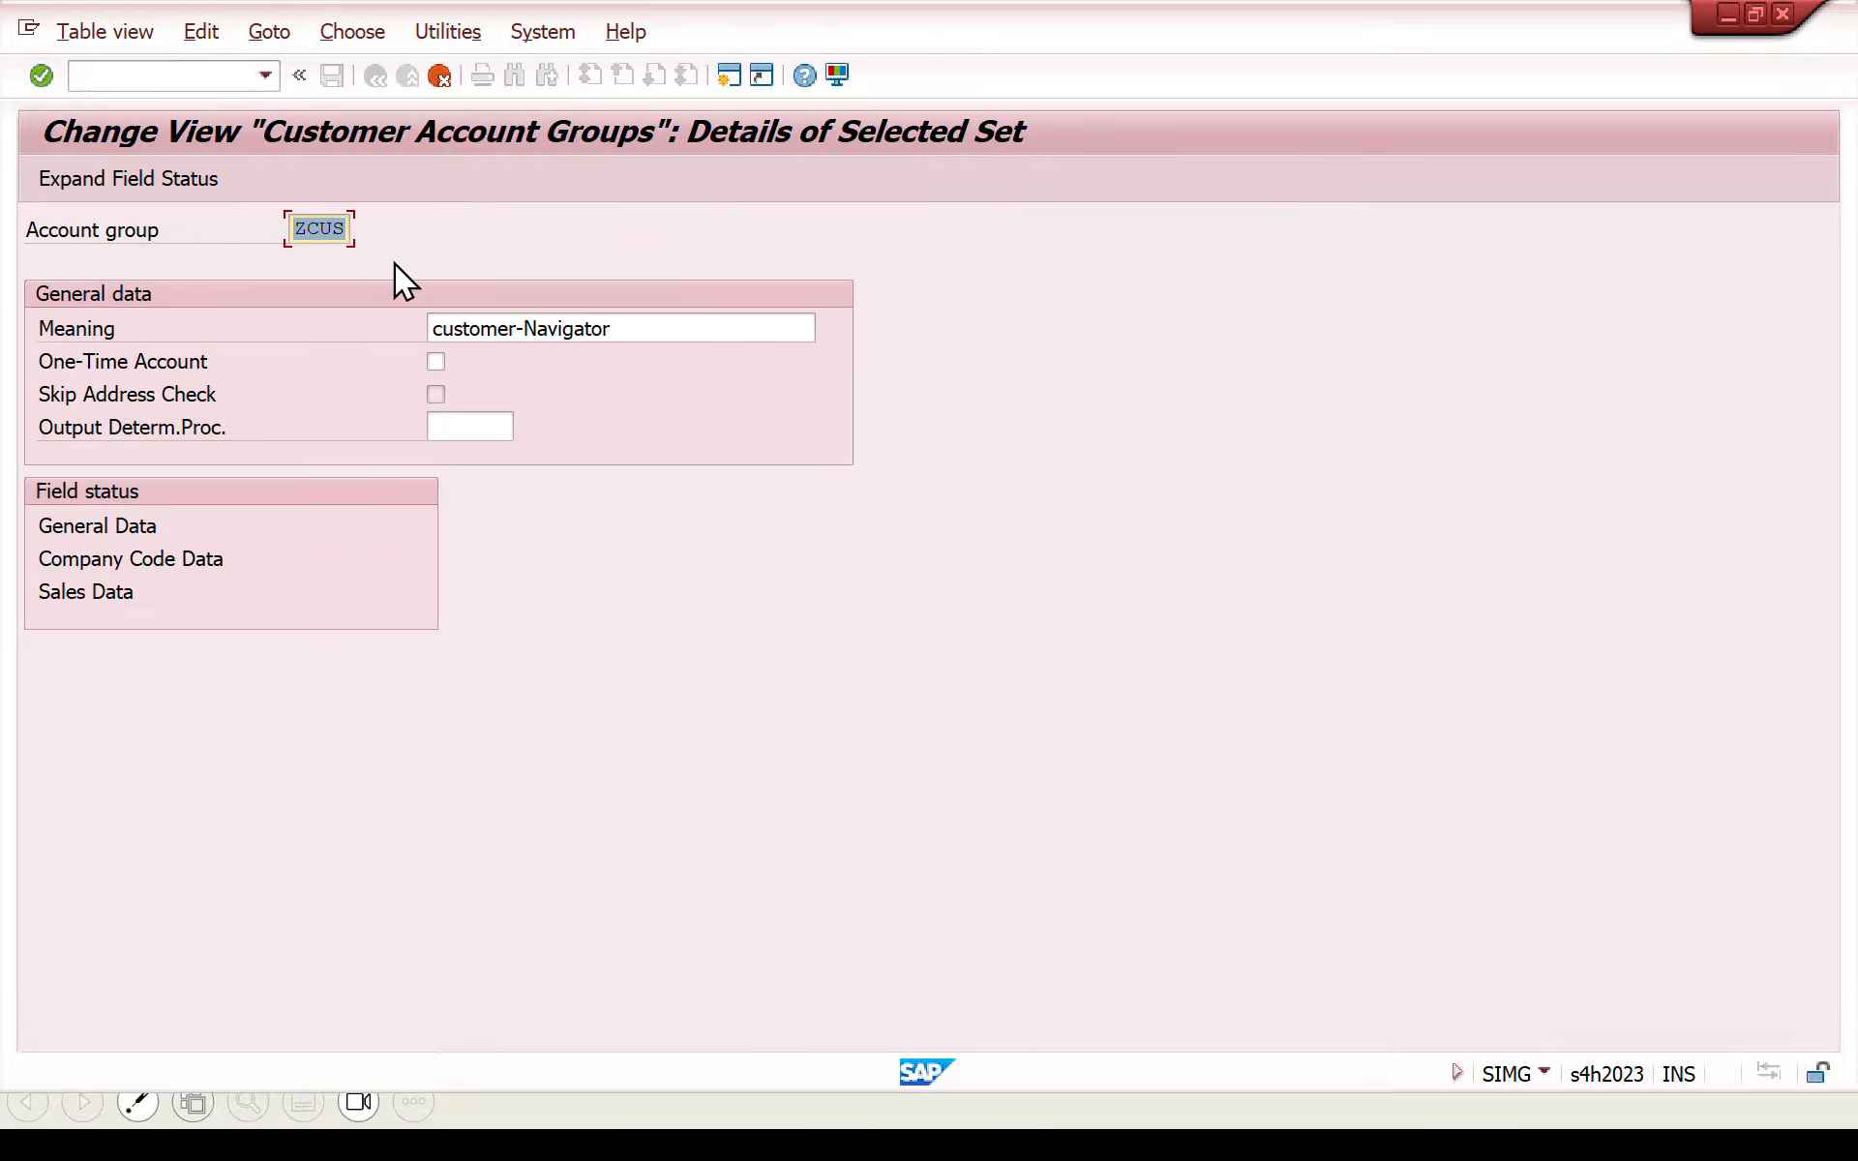
# - Return to the account group overview, save the ZCUS copy, and accept the proposed customizing request
pyautogui.press('F3')
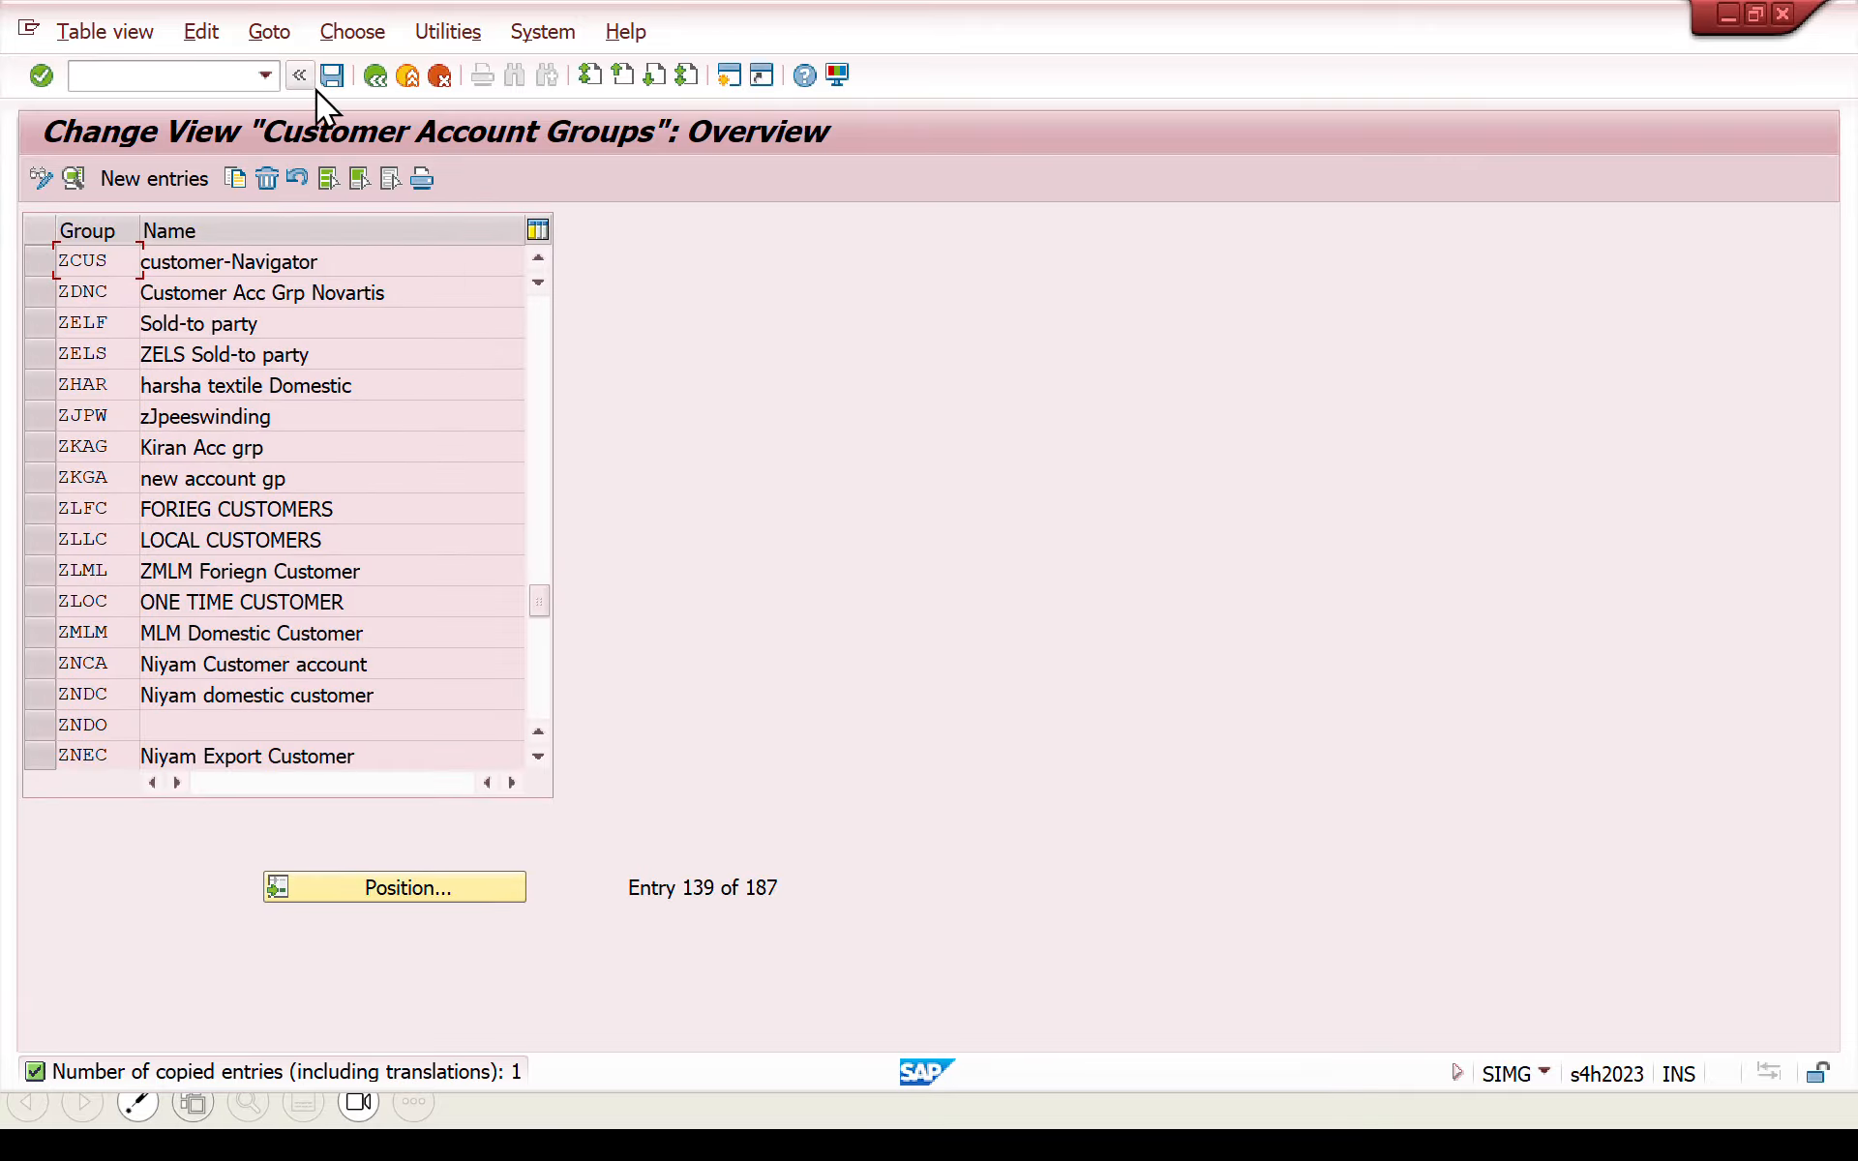
pyautogui.click(329, 76)
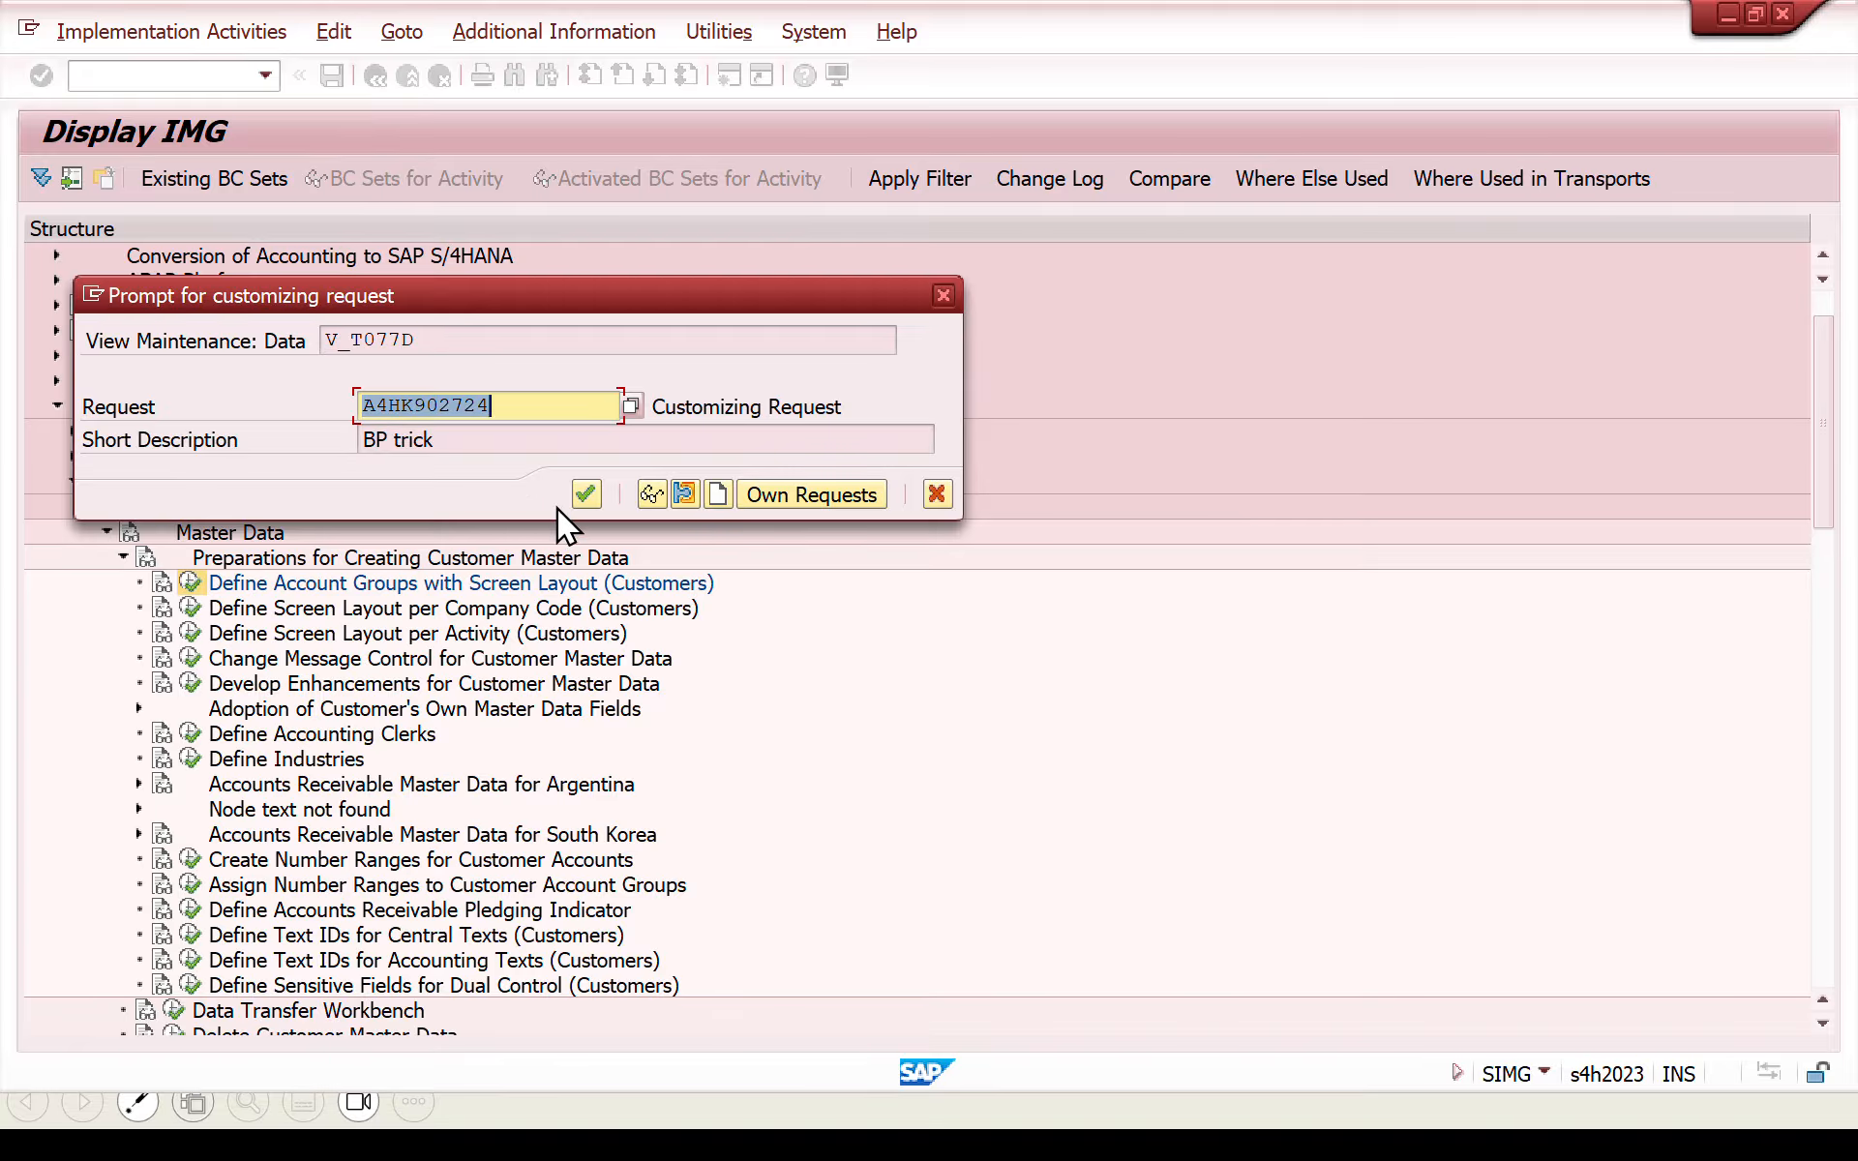
pyautogui.click(586, 494)
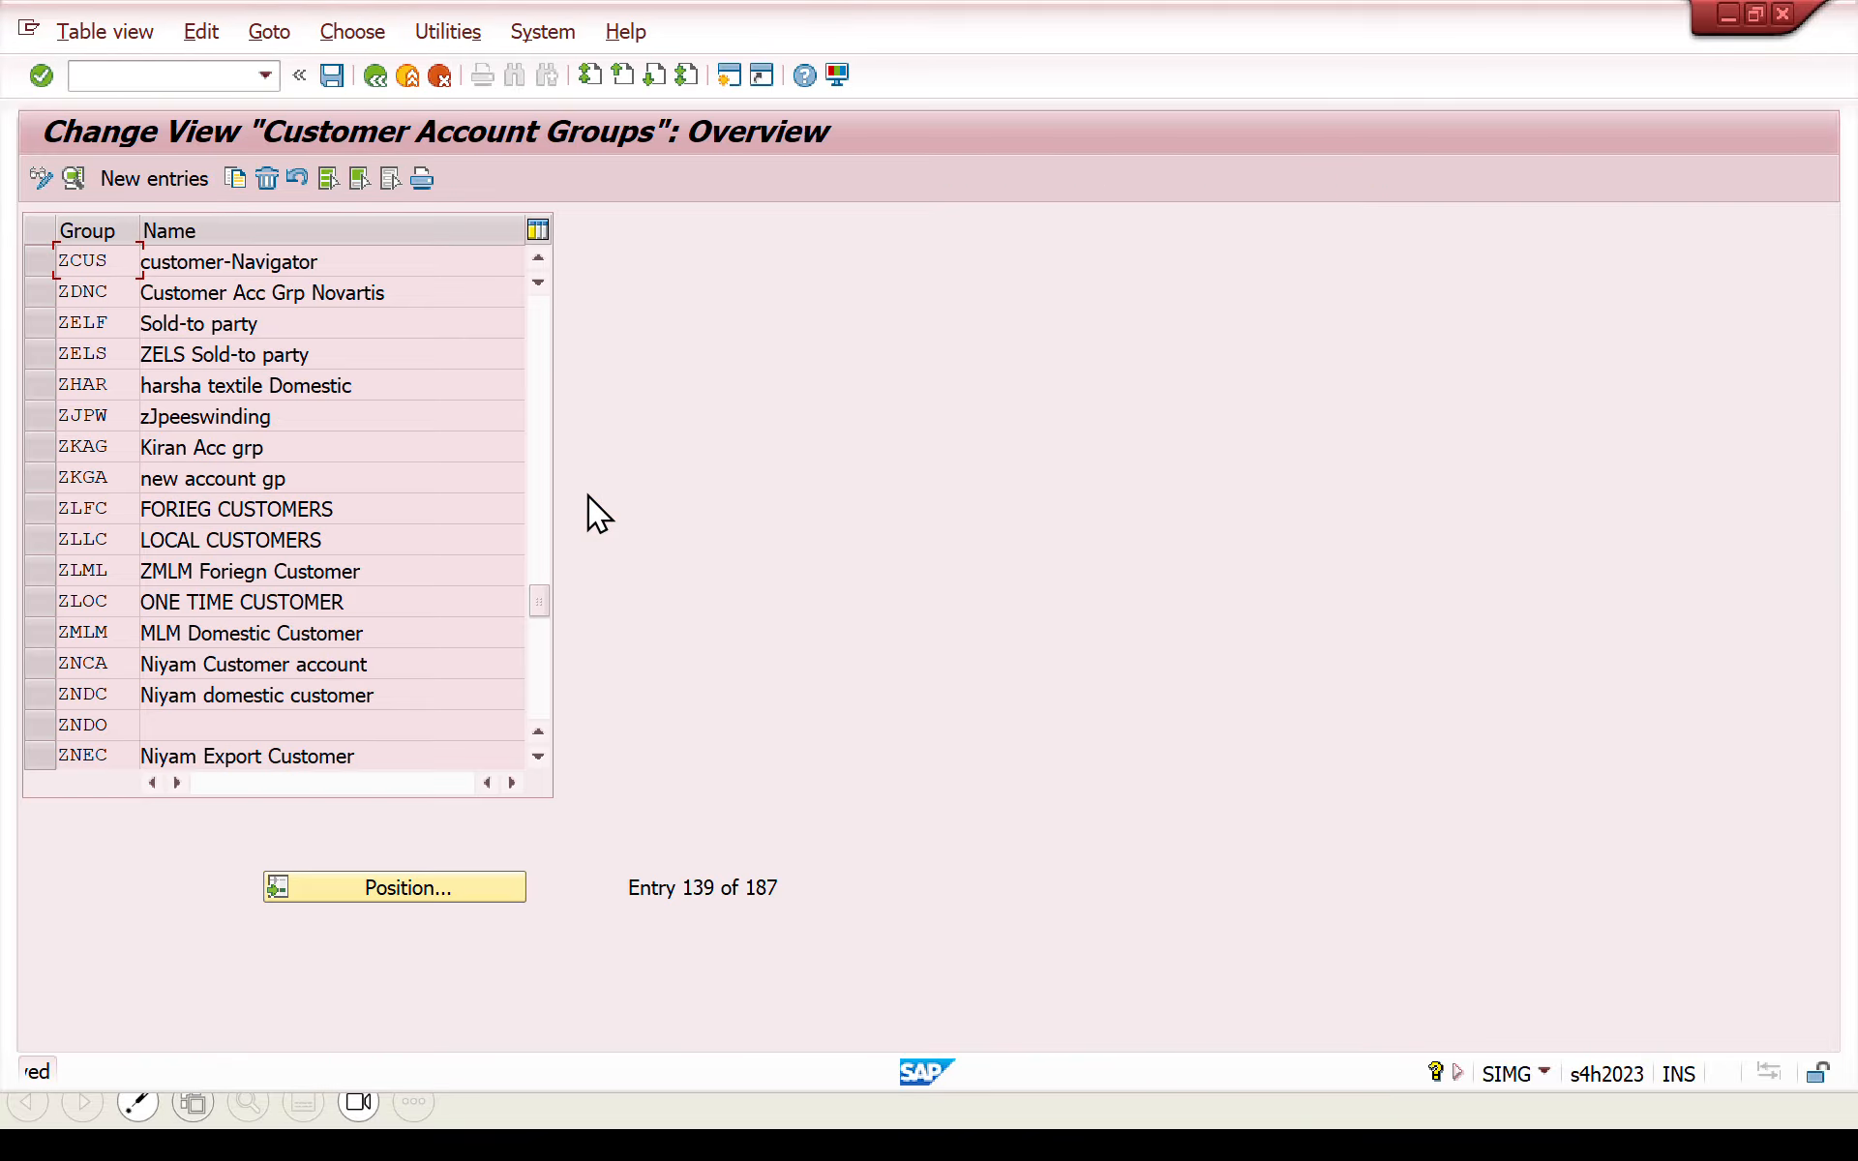
# - Return to the IMG structure, run Create Number Ranges for Customer Accounts, and open the DEBITOR intervals for editing
pyautogui.click(379, 75)
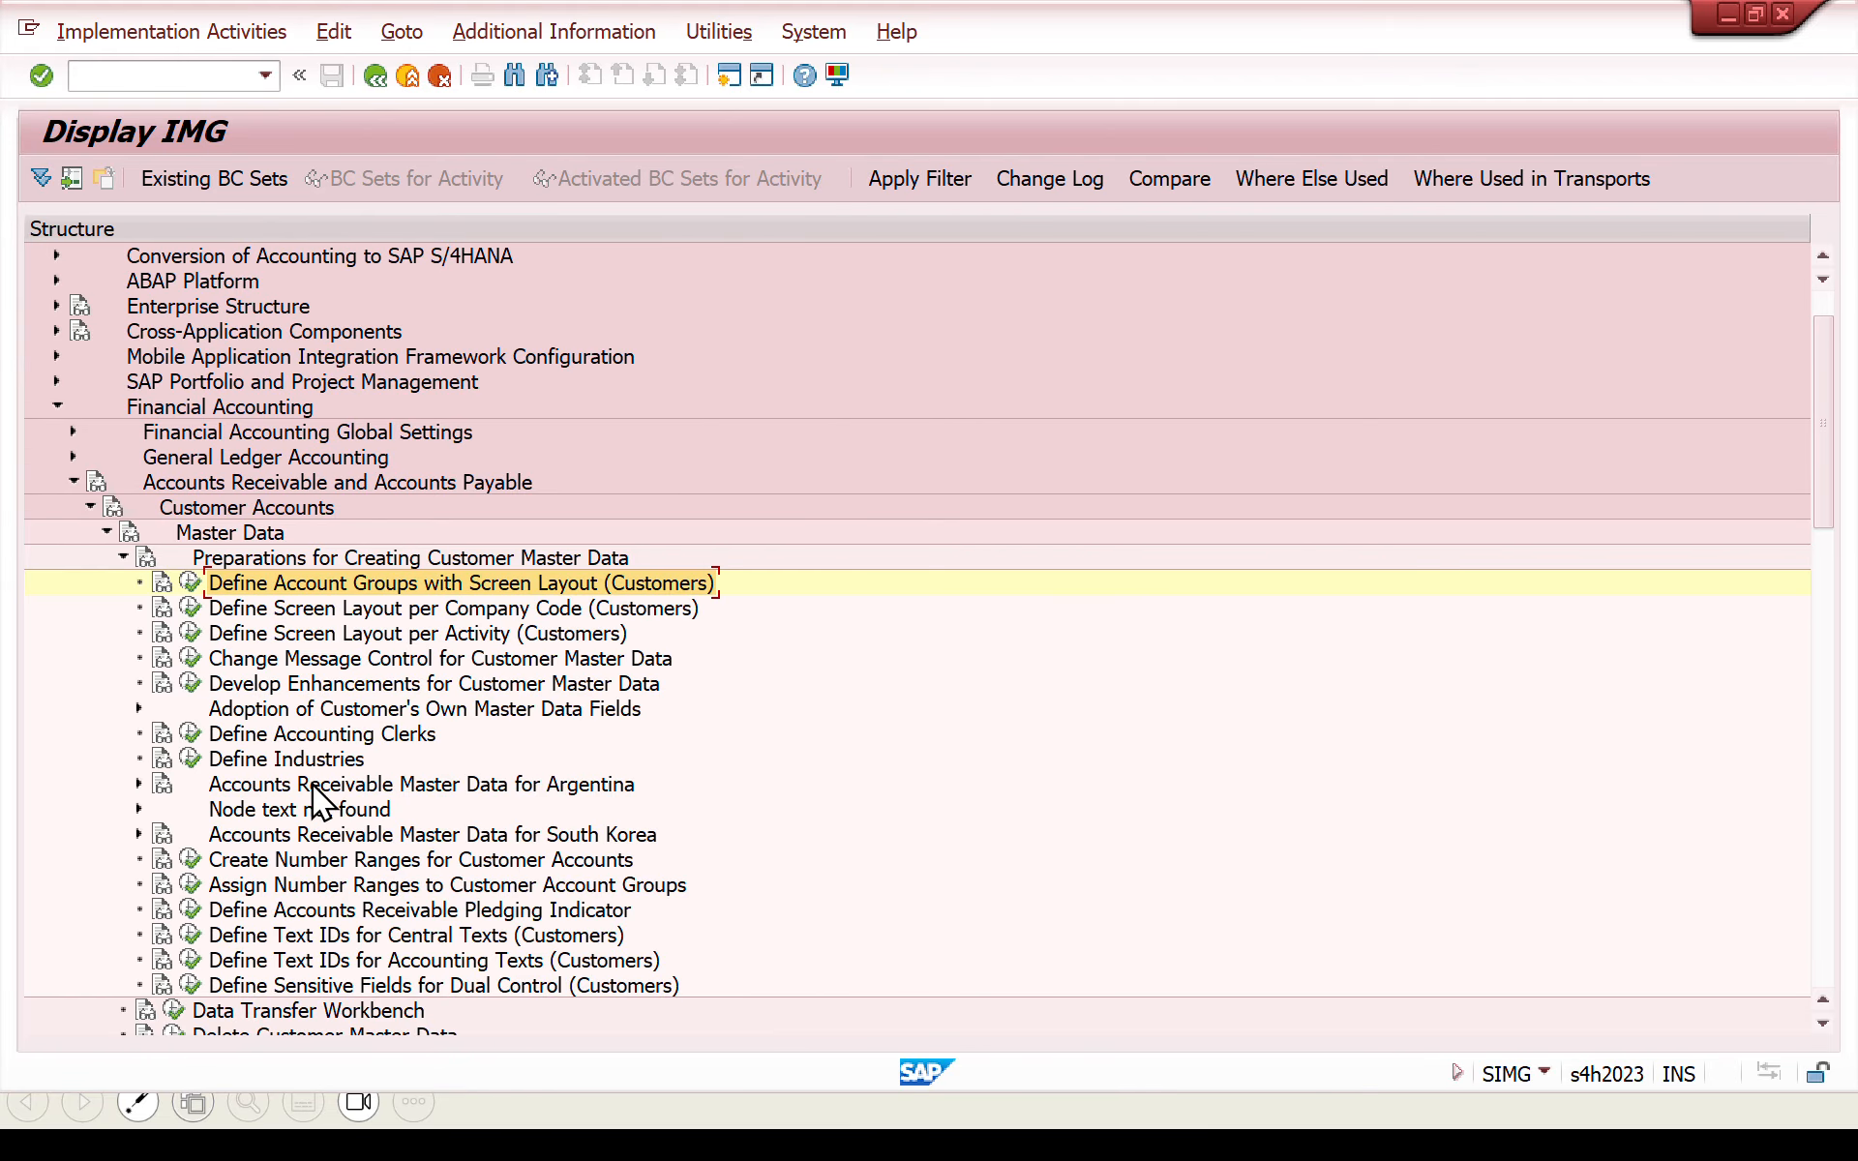
pyautogui.click(189, 860)
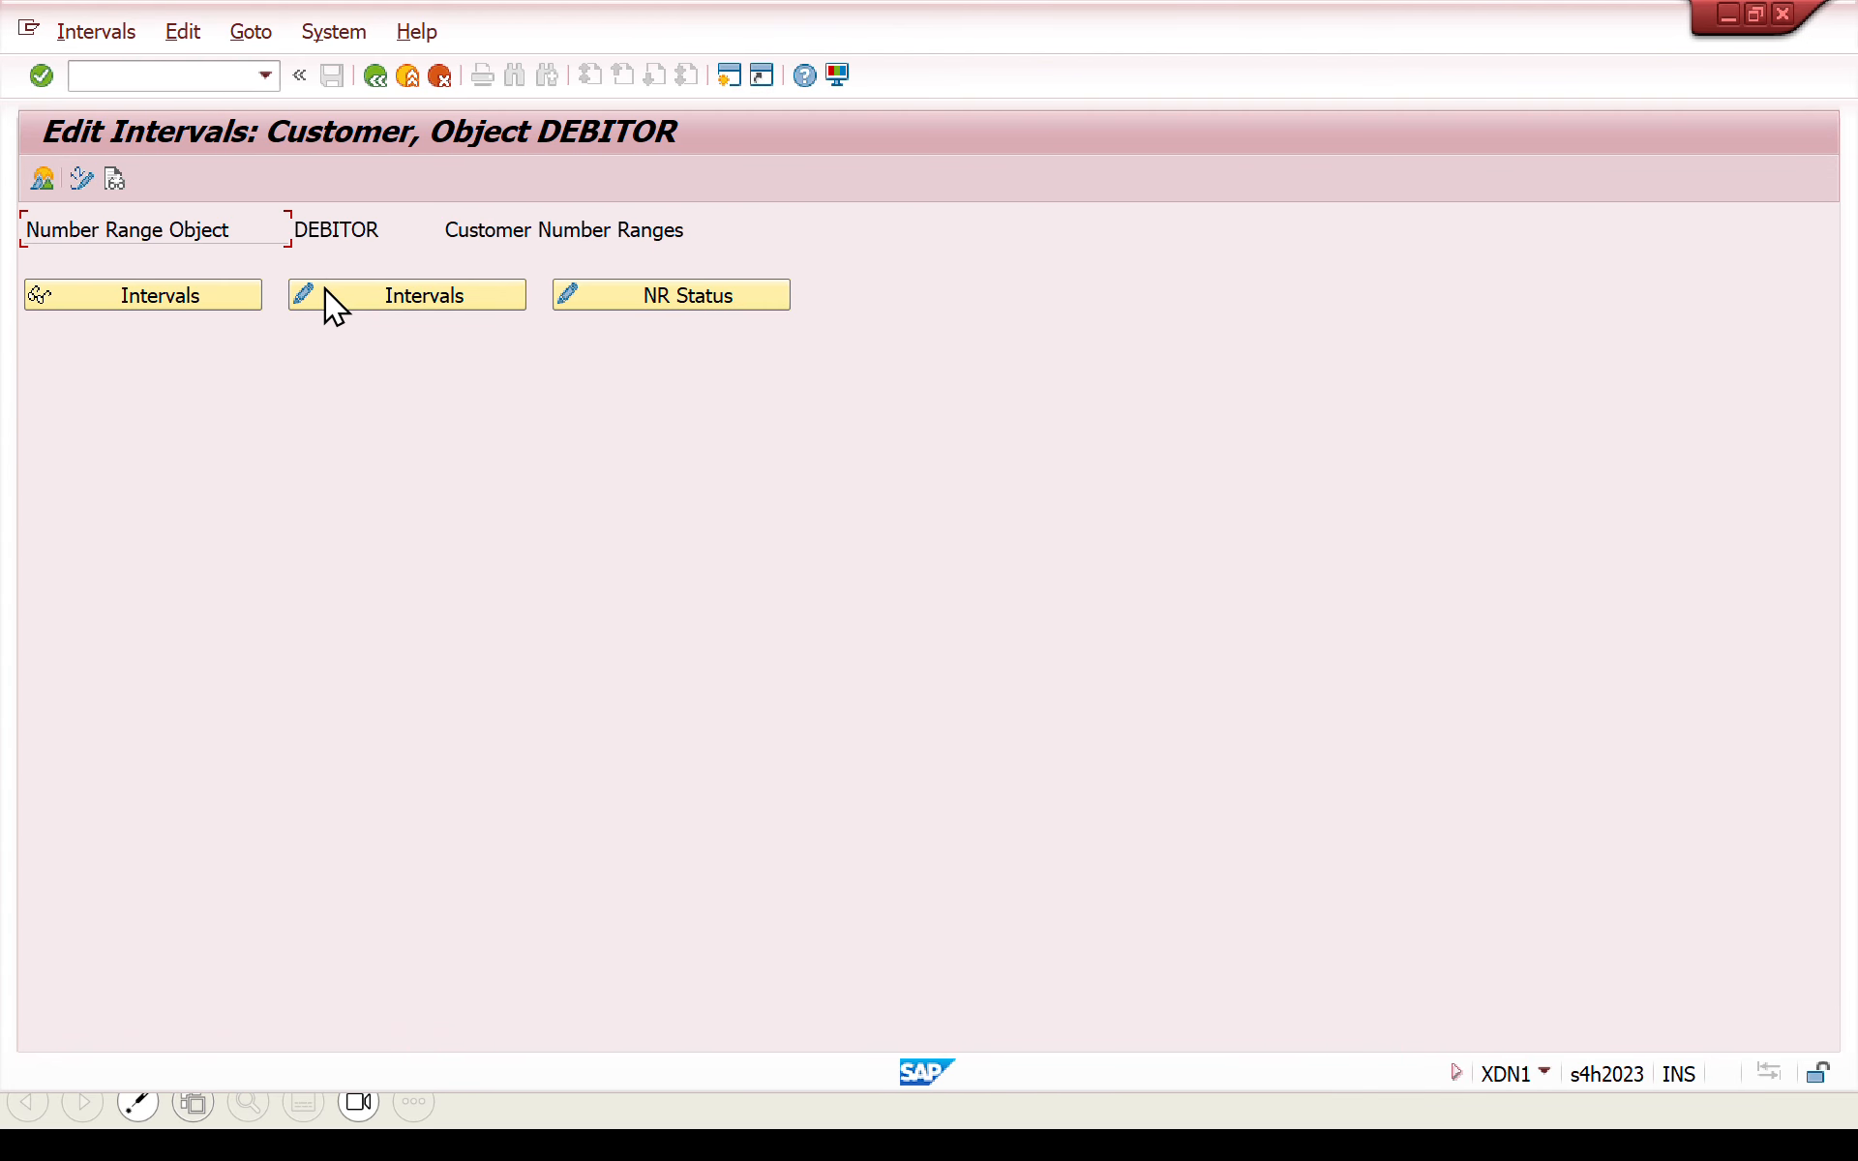
pyautogui.click(323, 293)
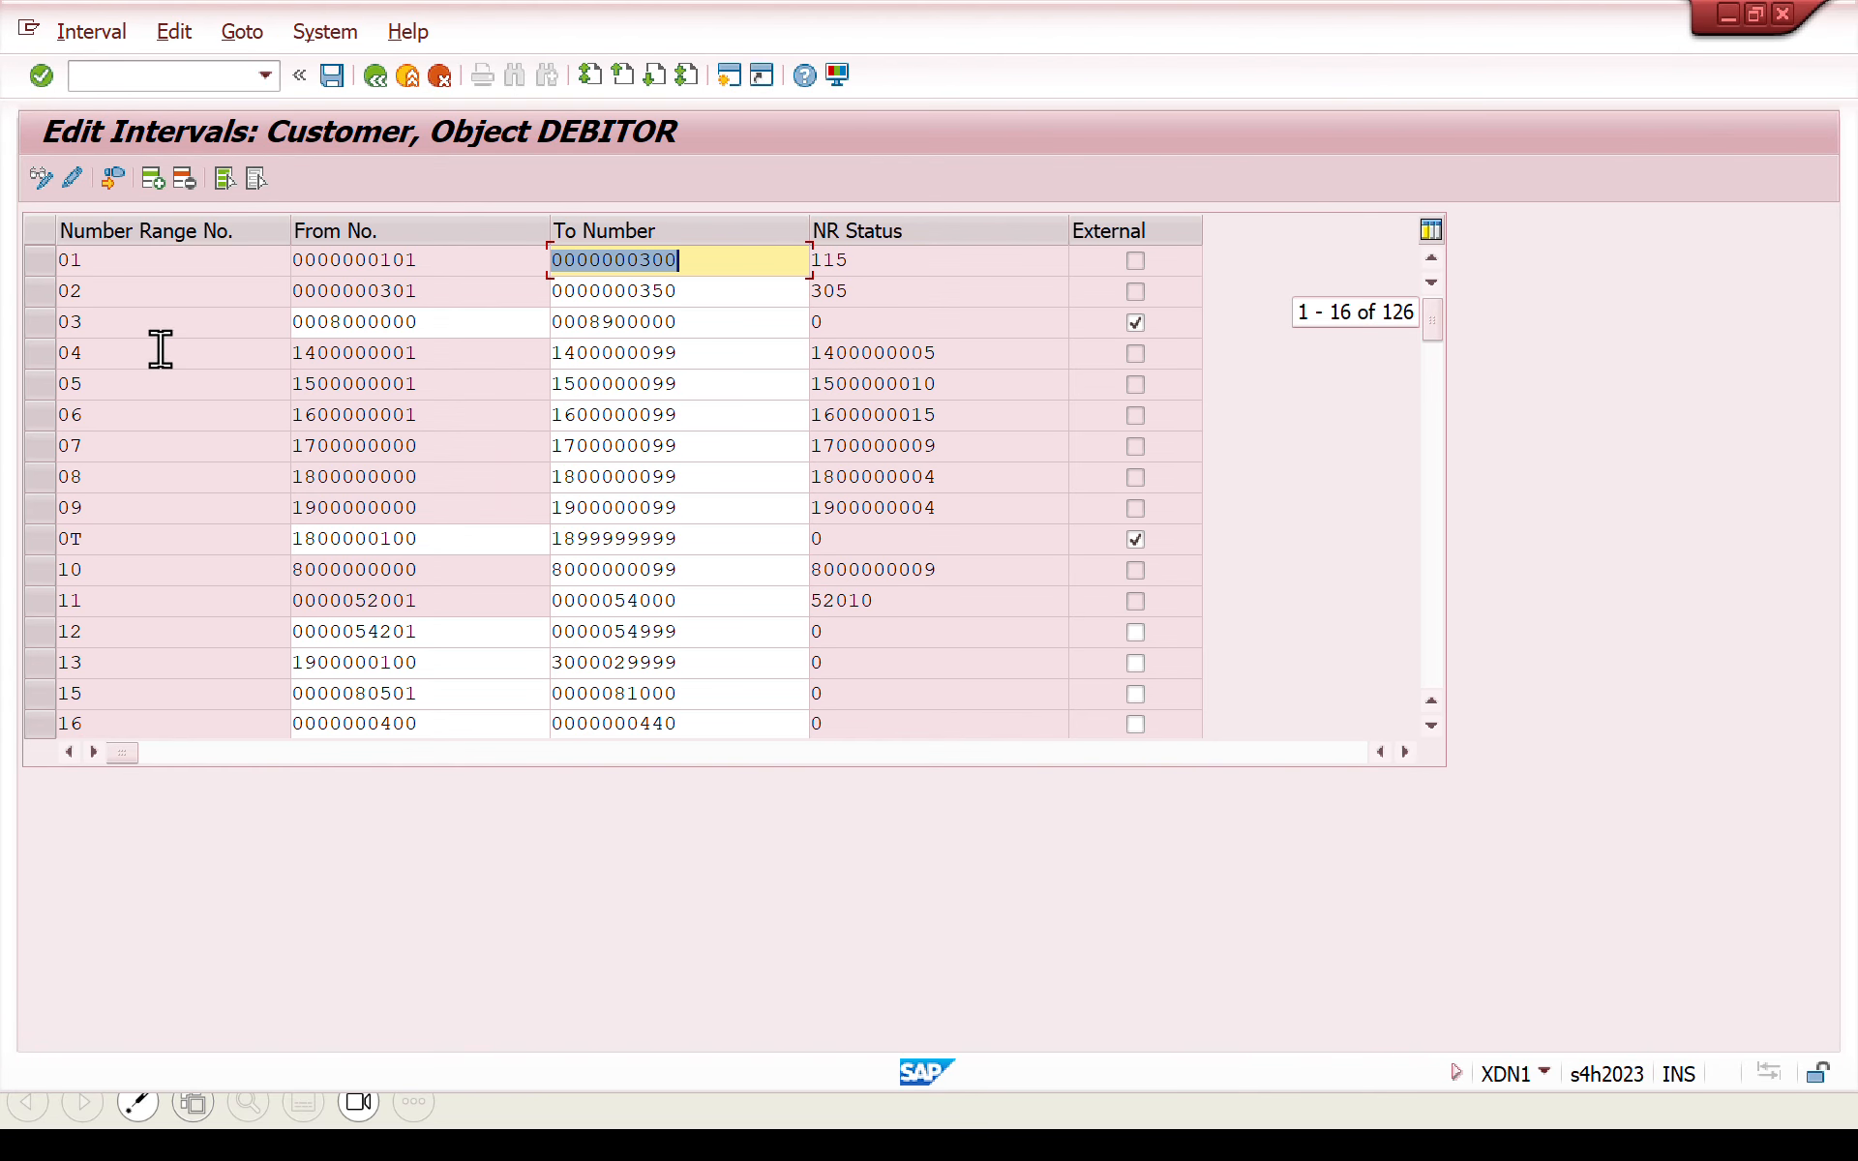
# - Insert a new interval row in the customer number ranges and enter ZW as its number range number
pyautogui.click(159, 182)
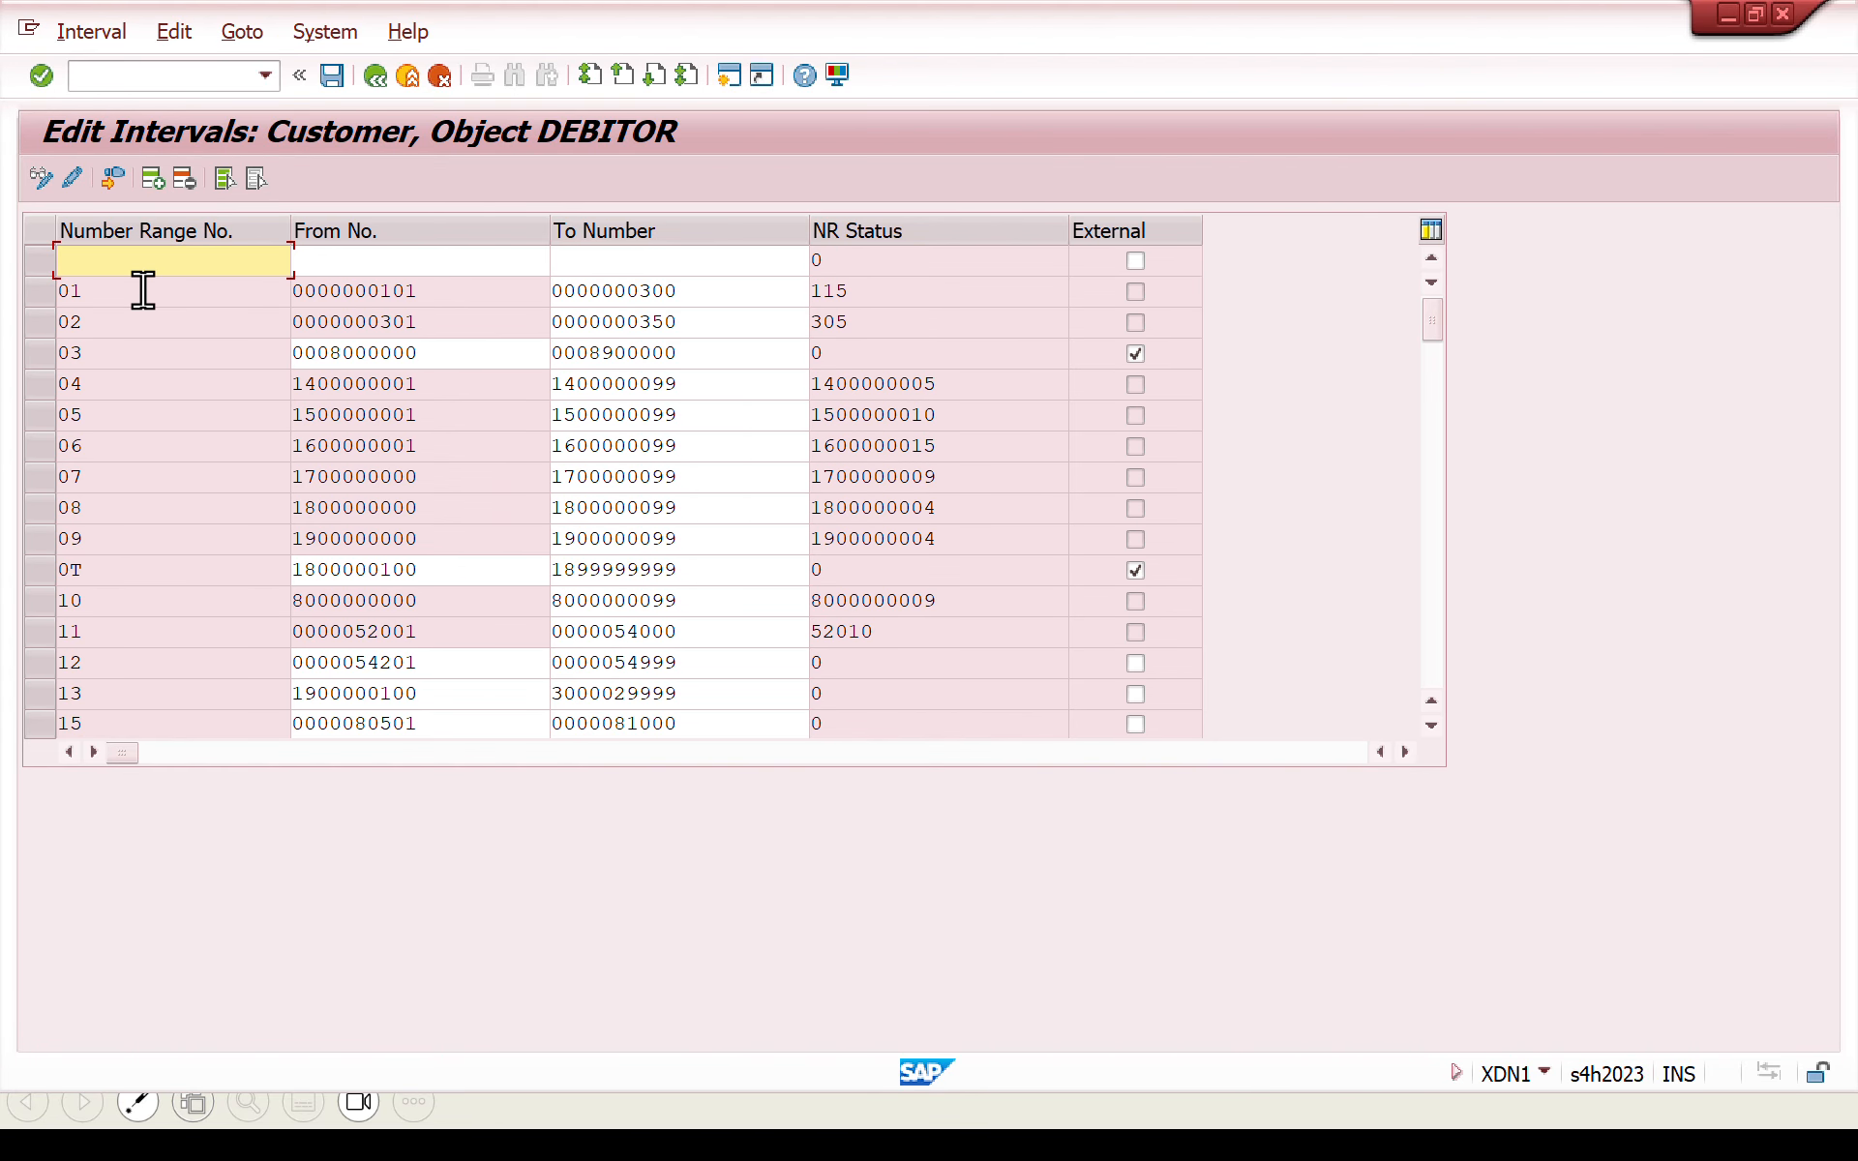
pyautogui.write('zw')
pyautogui.press('Return')
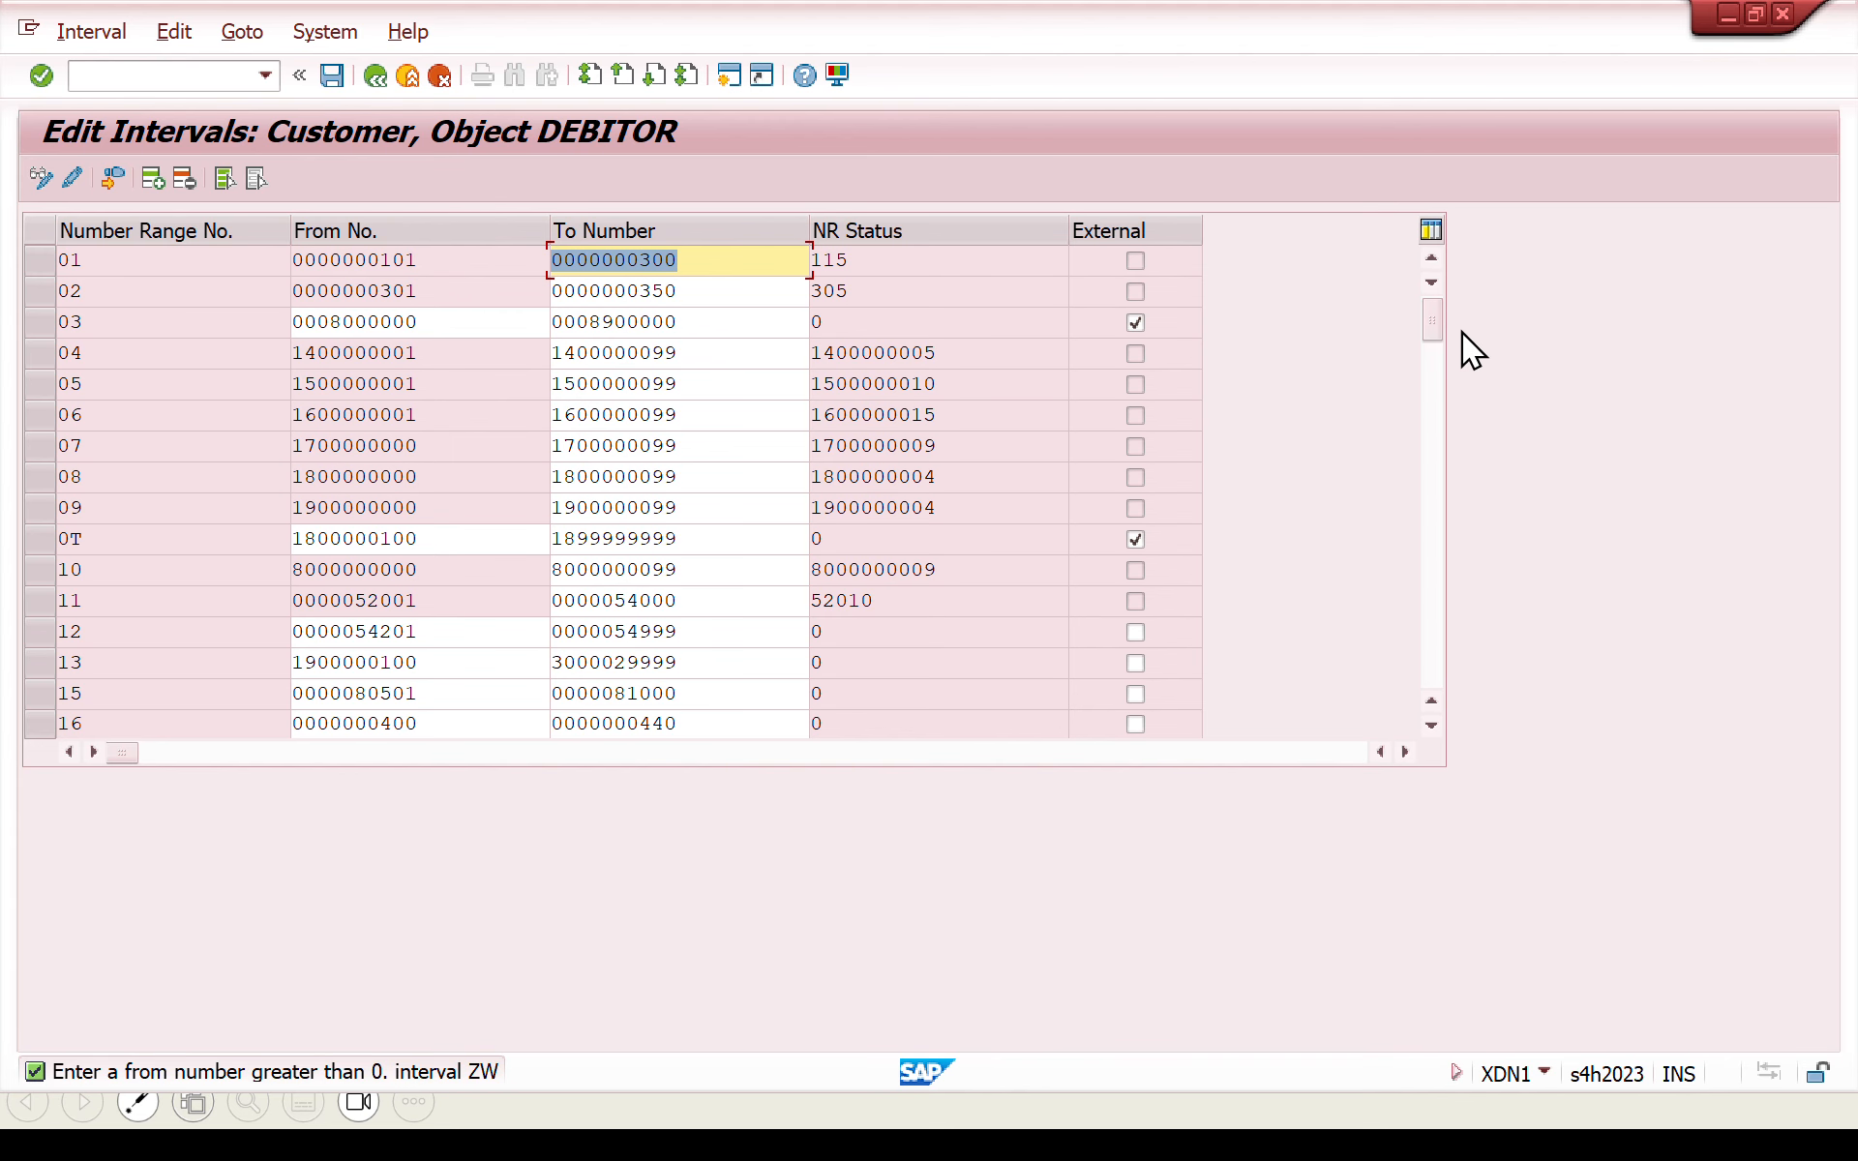
pyautogui.moveTo(1425, 328); pyautogui.dragTo(1429, 606)
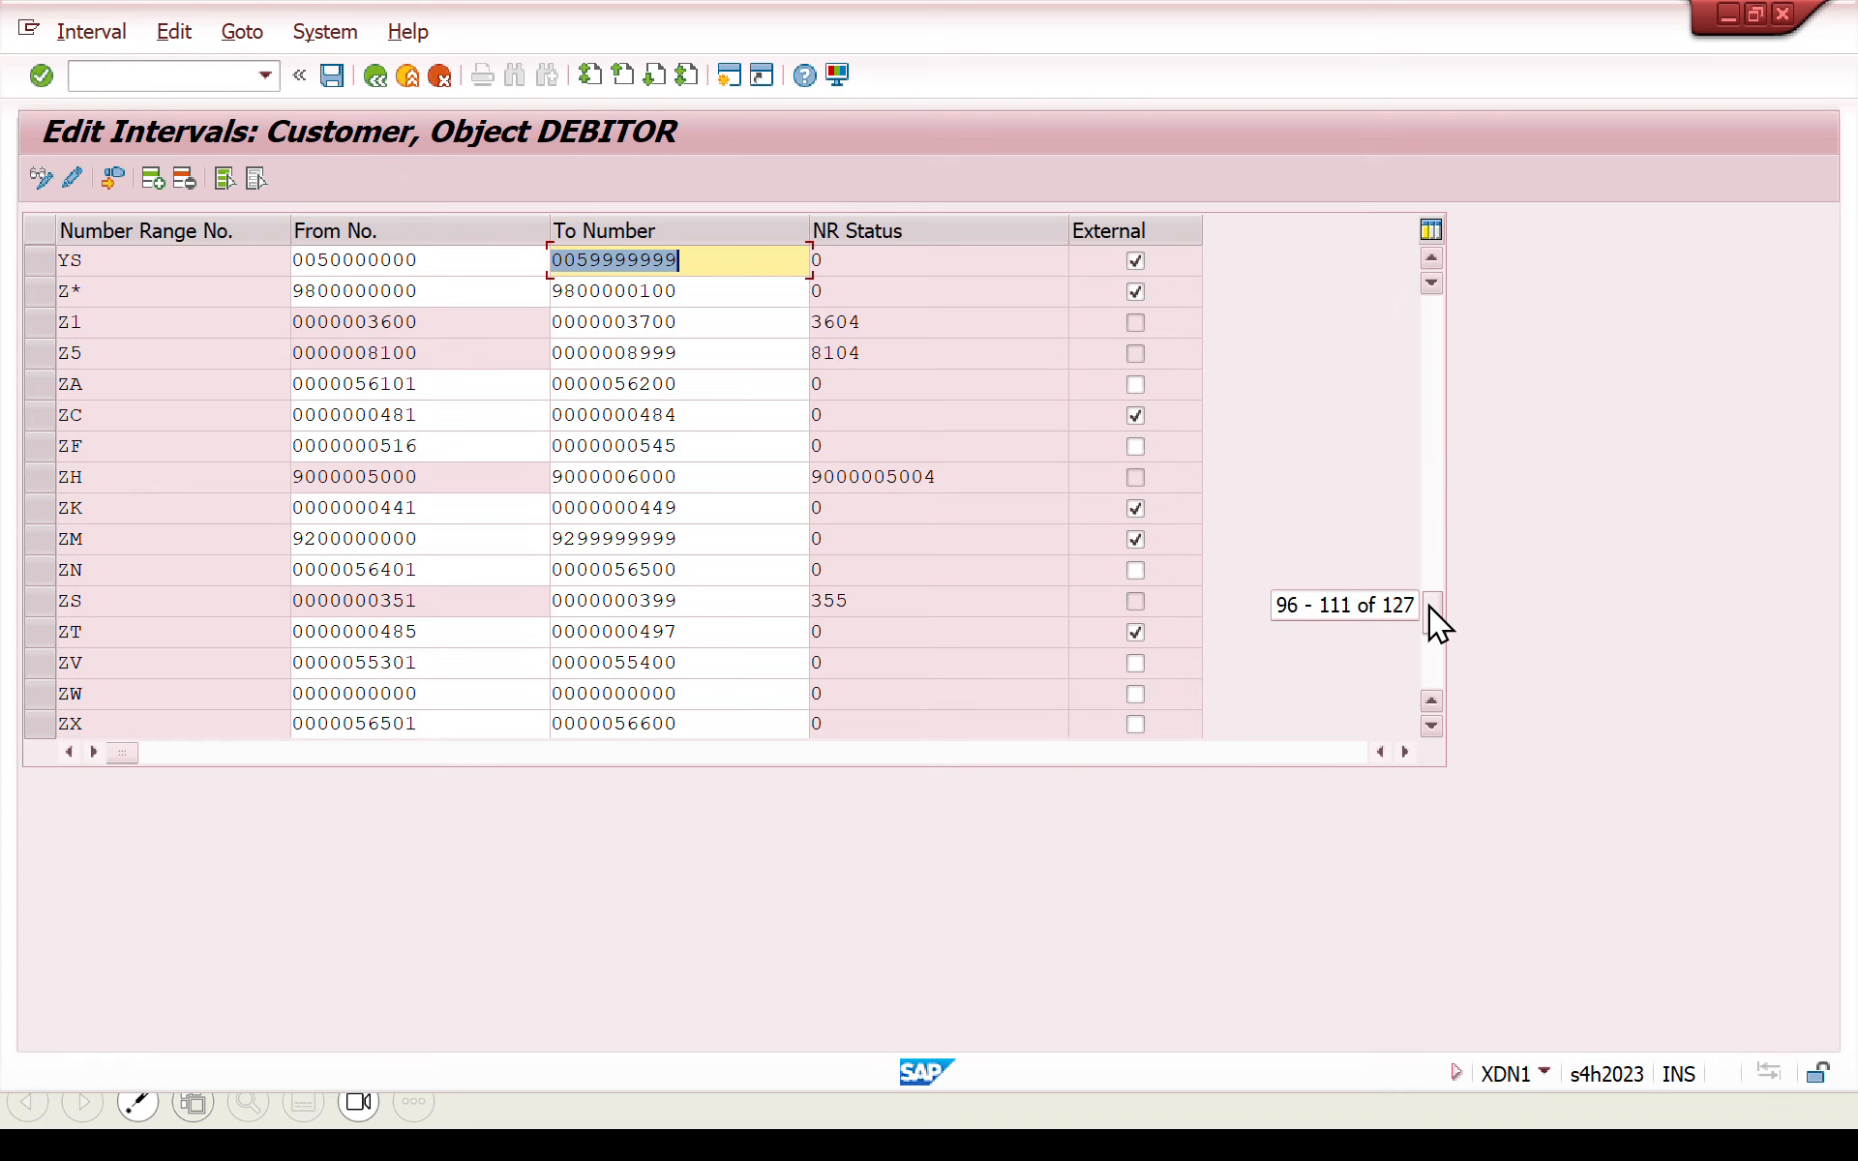
pyautogui.click(497, 695)
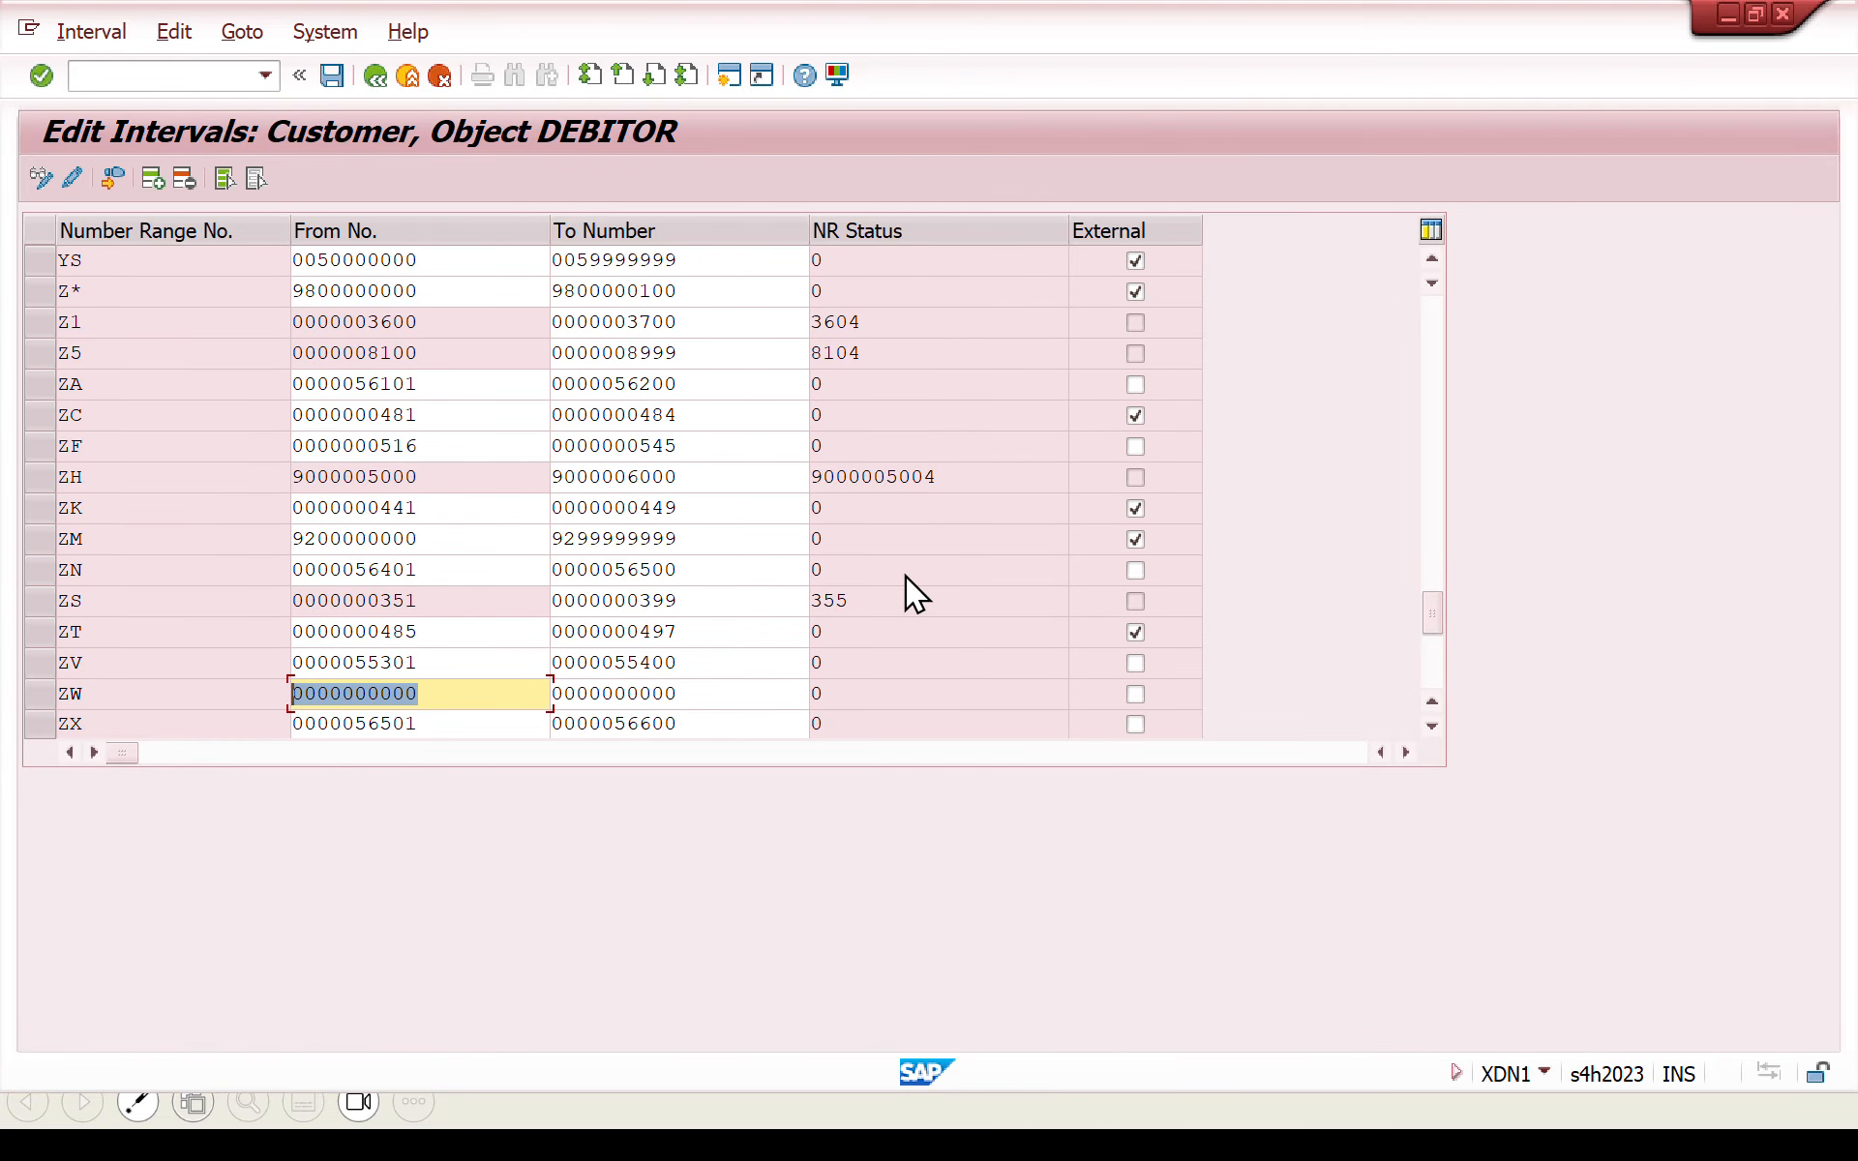
pyautogui.hotkey('alt', 'Tab')
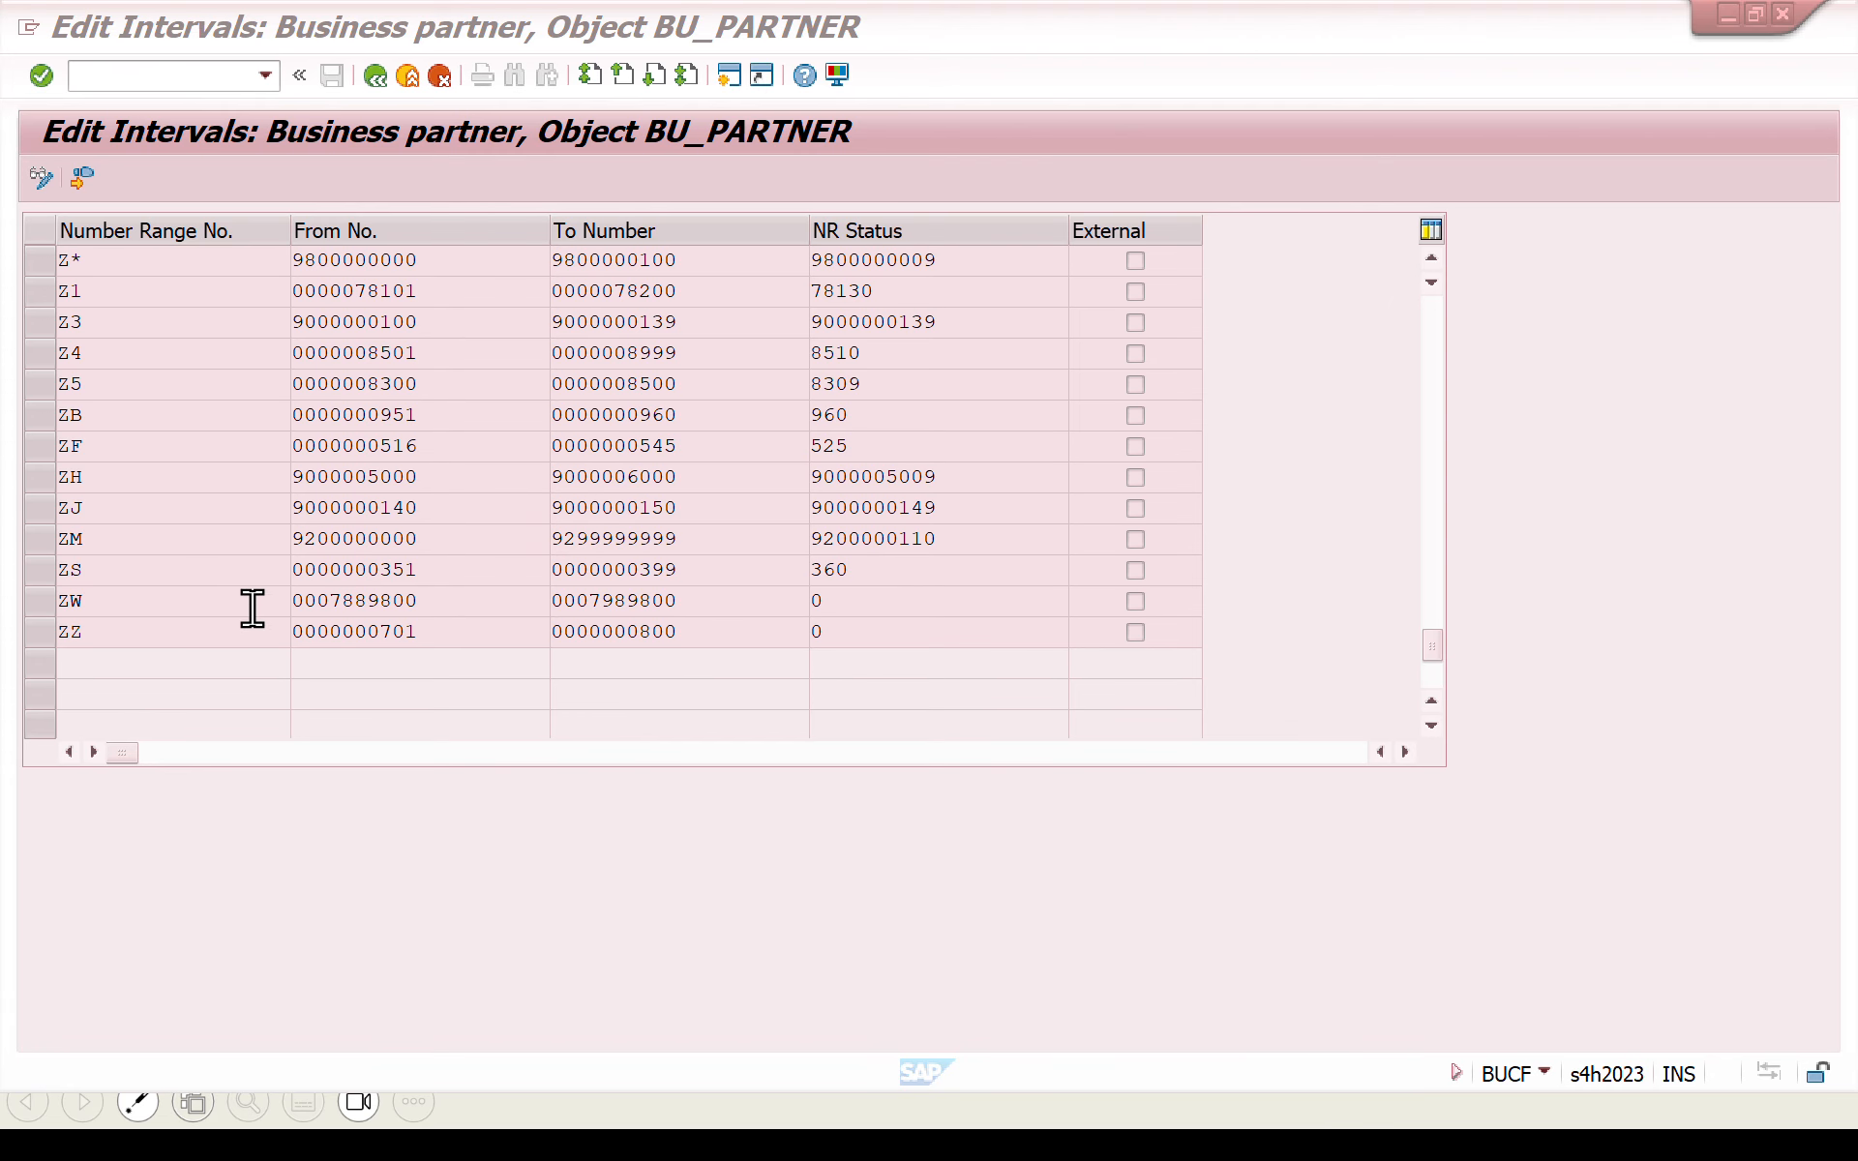
pyautogui.click(448, 614)
pyautogui.hotkey('ctrl', 'c')
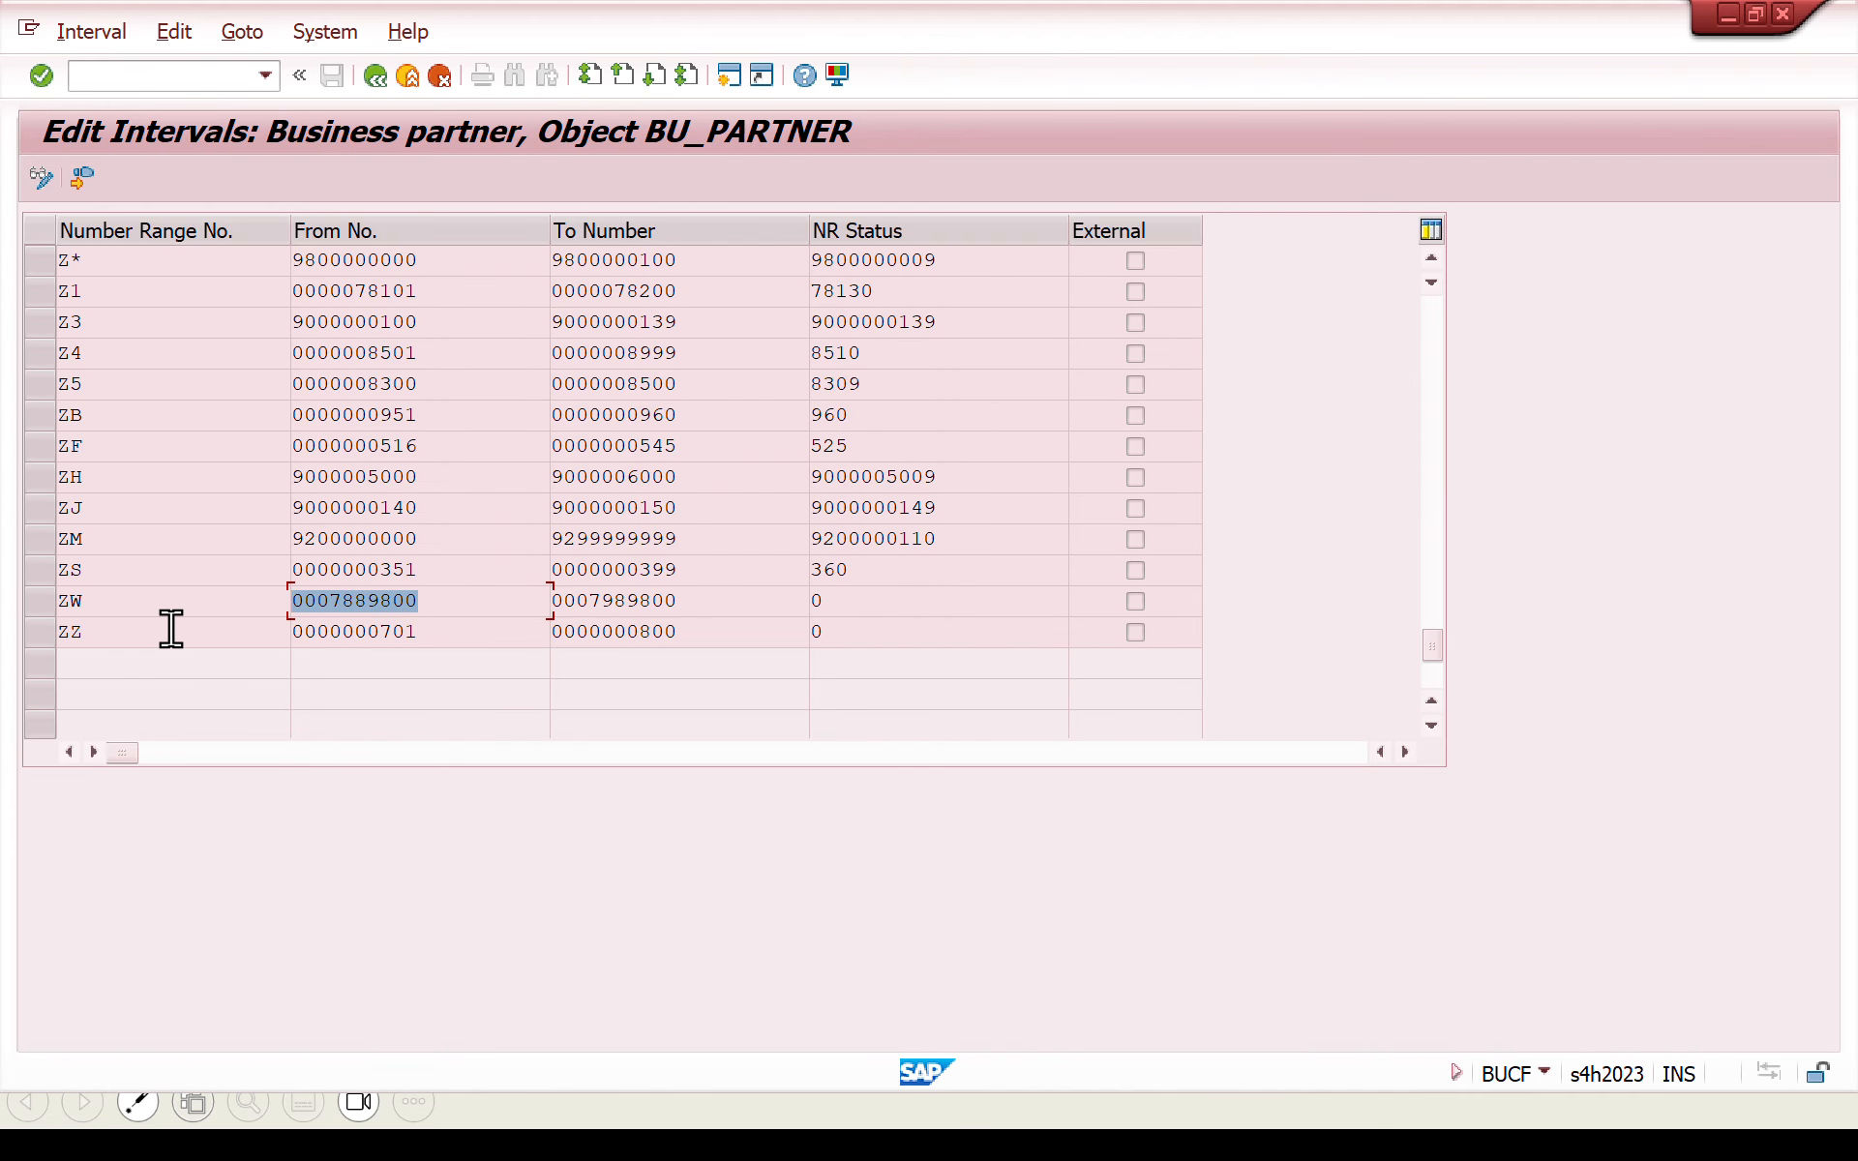
pyautogui.press('Home')
pyautogui.hotkey('alt', 'Tab')
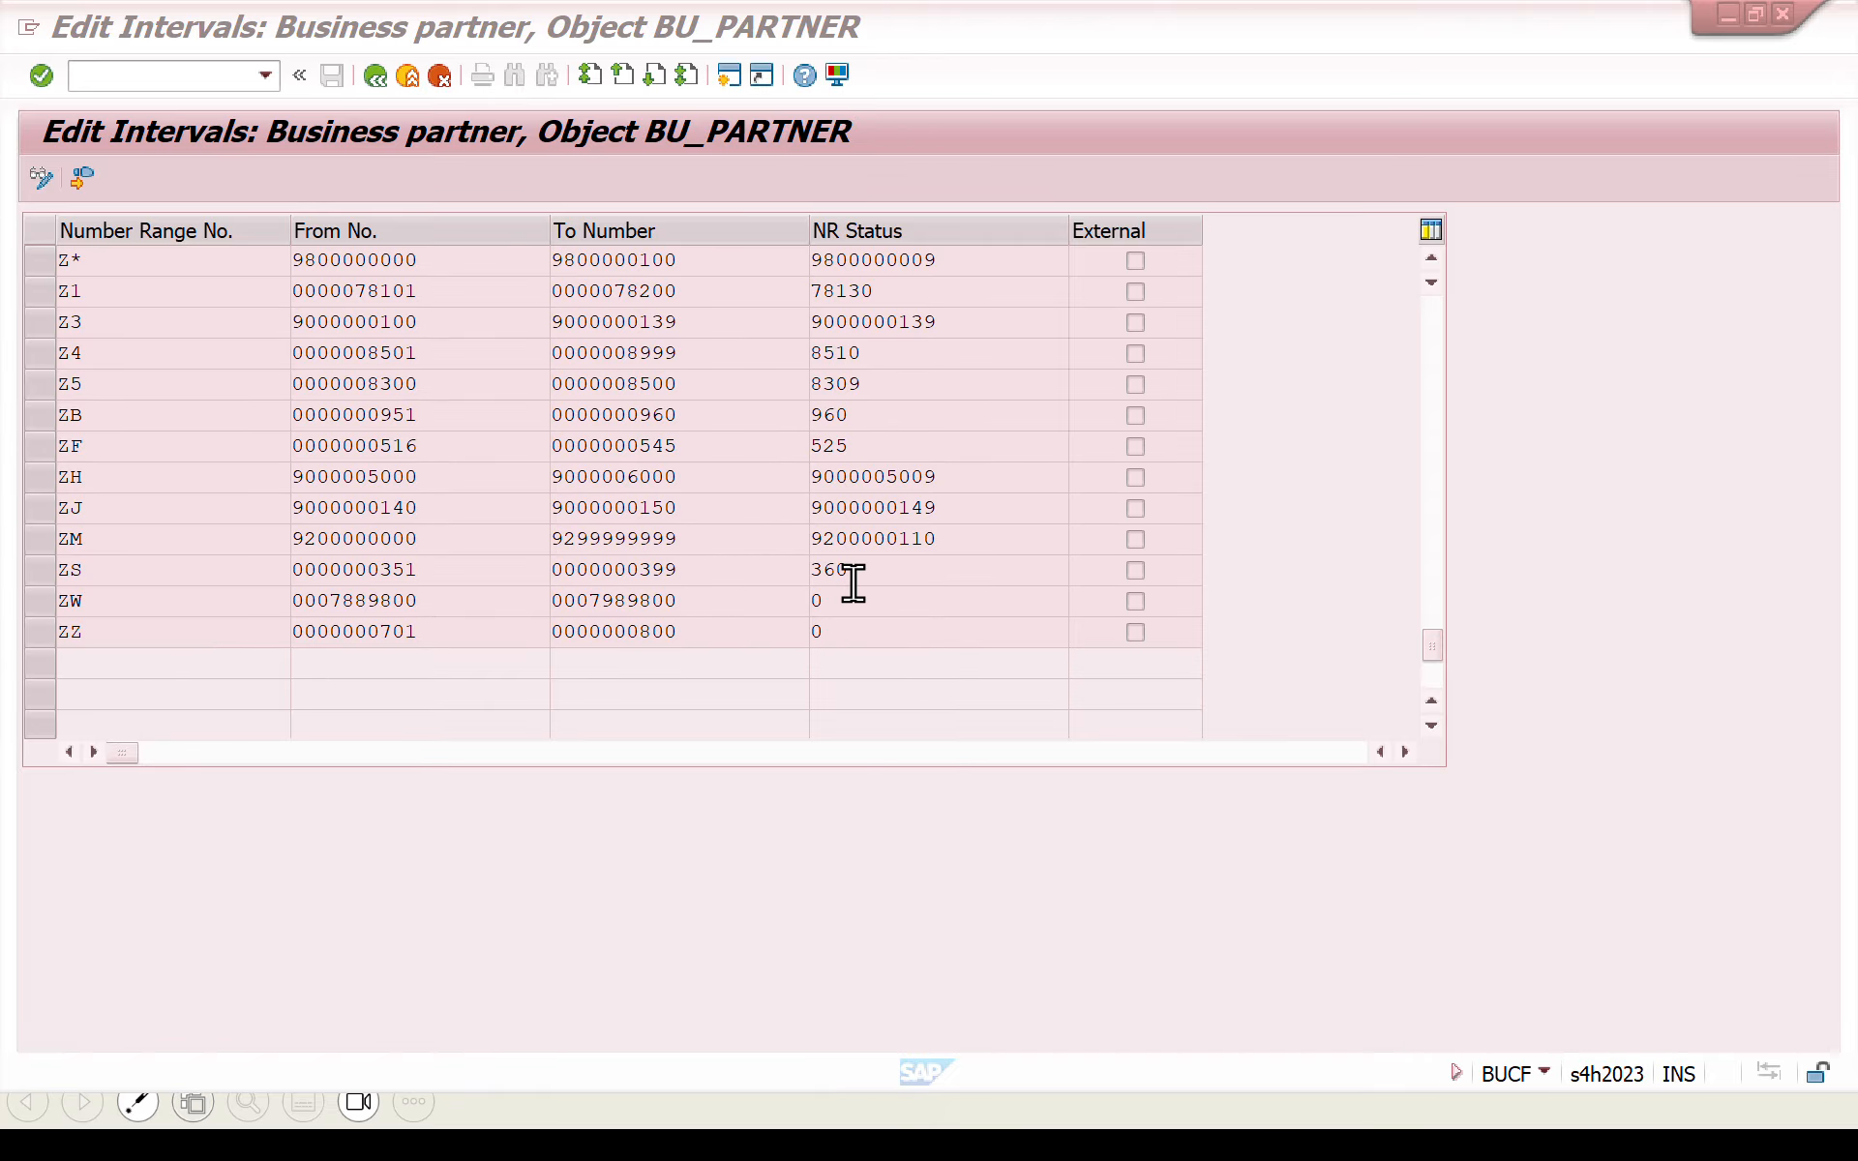
pyautogui.click(1002, 562)
pyautogui.hotkey('alt', 'Tab')
pyautogui.hotkey('alt', 'Tab')
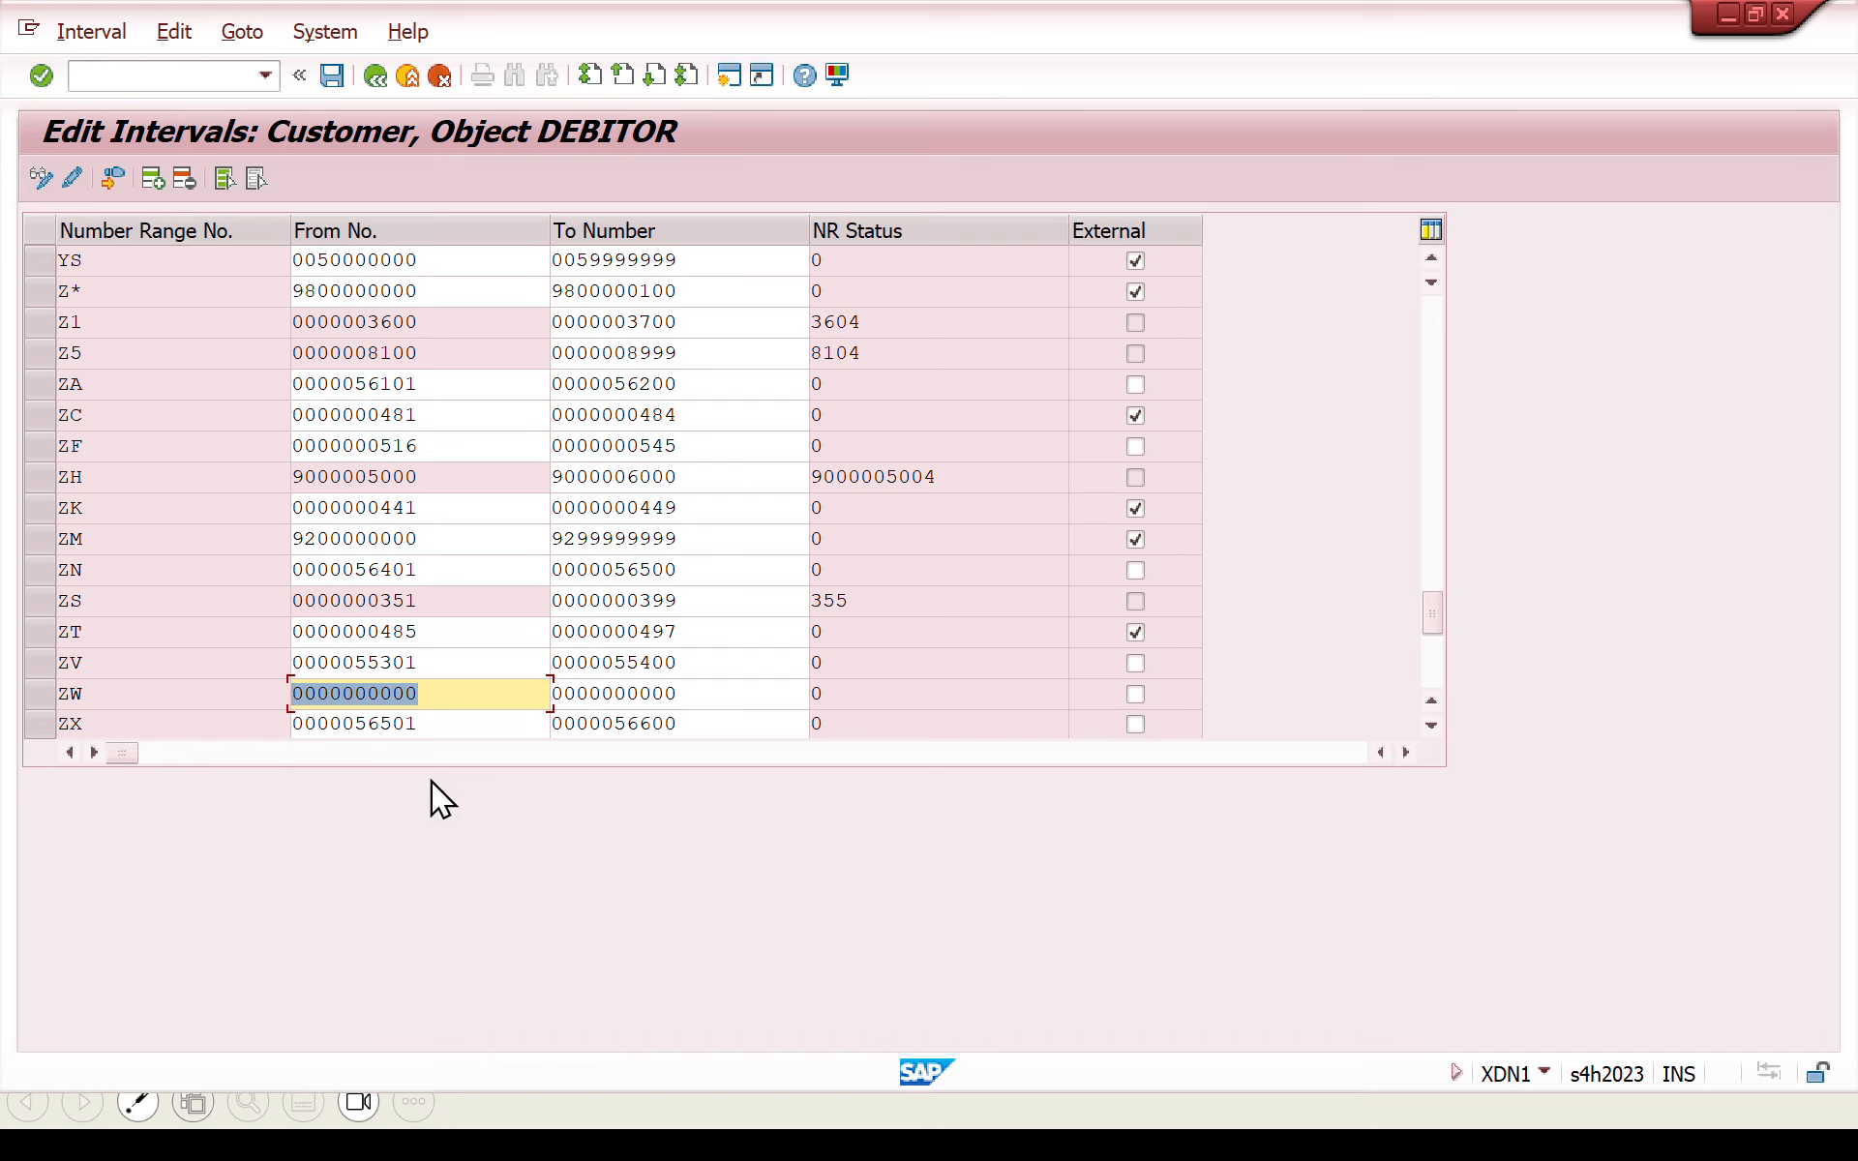
pyautogui.hotkey('ctrl', 'v')
pyautogui.click(653, 693)
pyautogui.hotkey('alt', 'Tab')
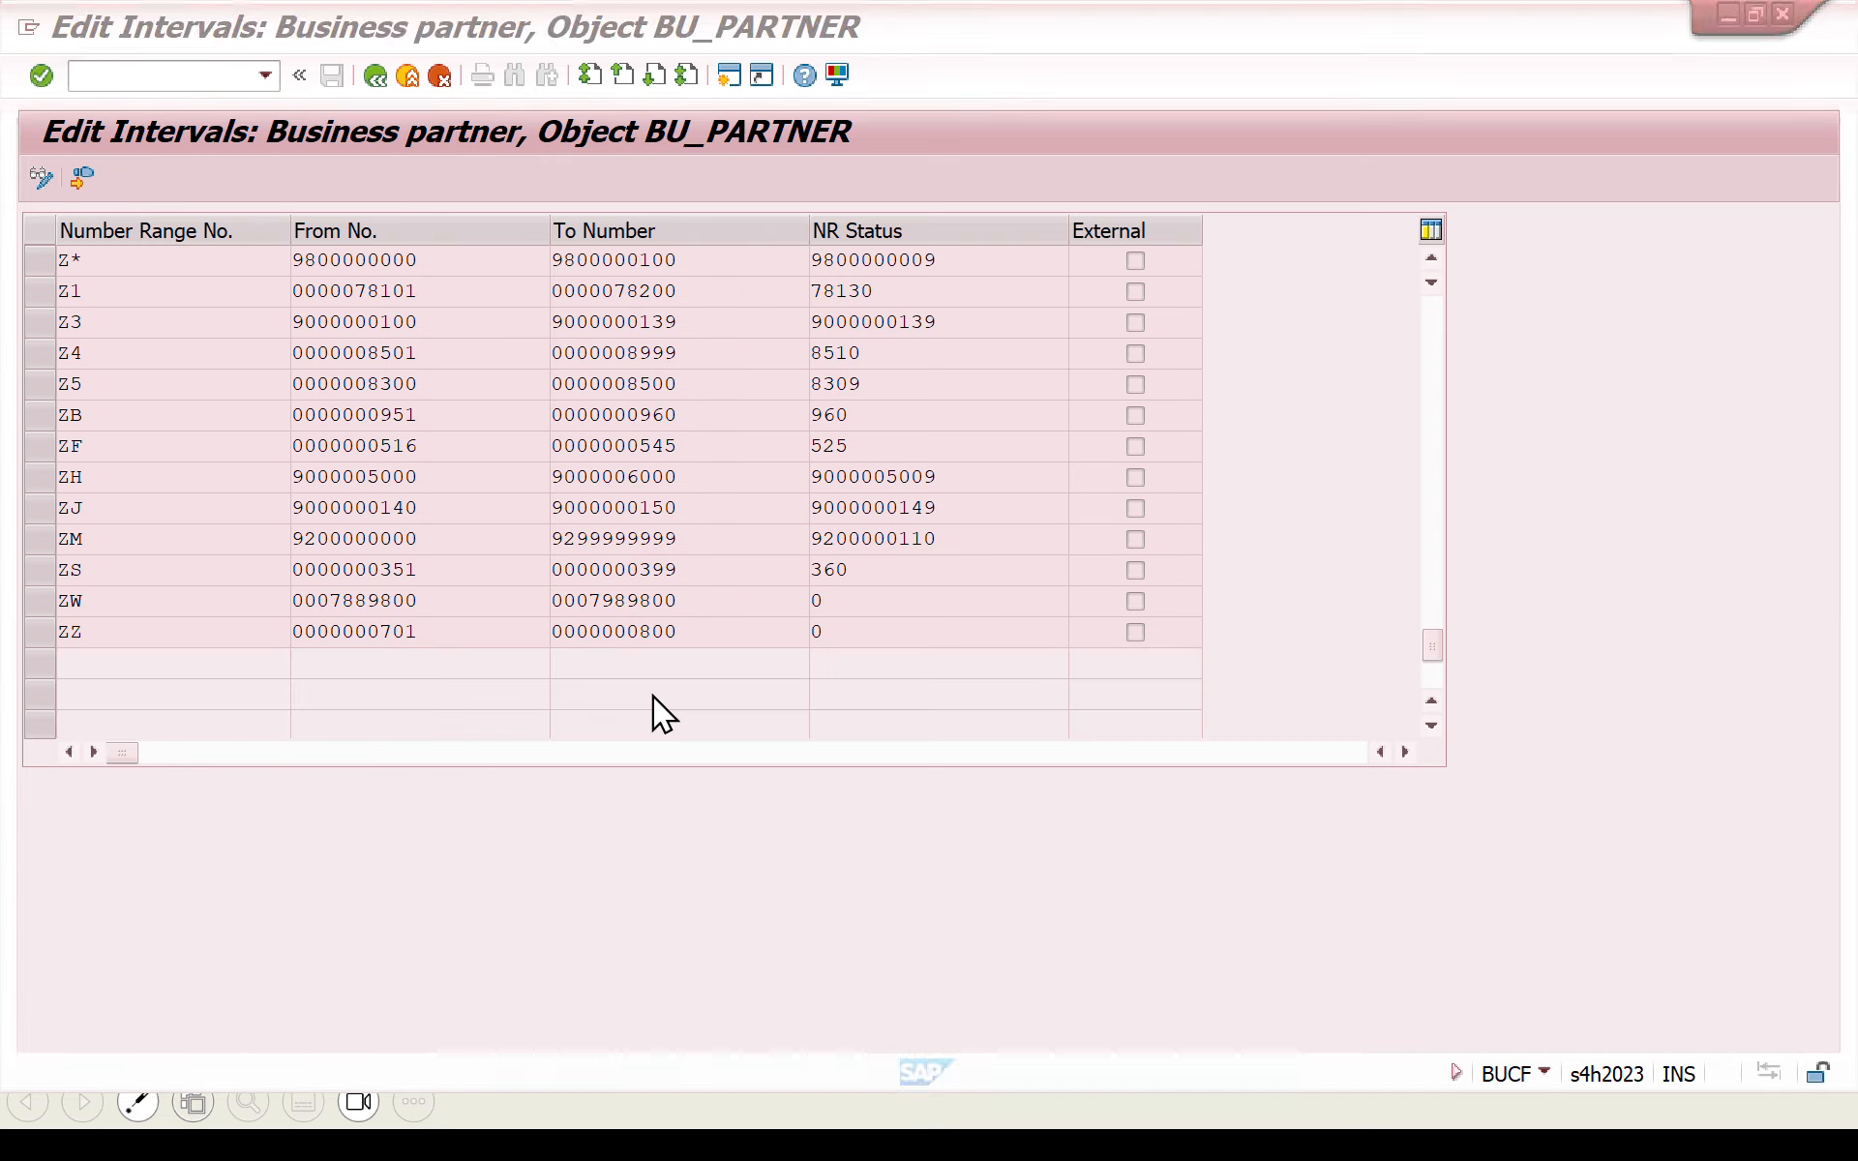
pyautogui.click(668, 600)
pyautogui.moveTo(668, 600); pyautogui.dragTo(457, 602)
pyautogui.hotkey('ctrl', 'c')
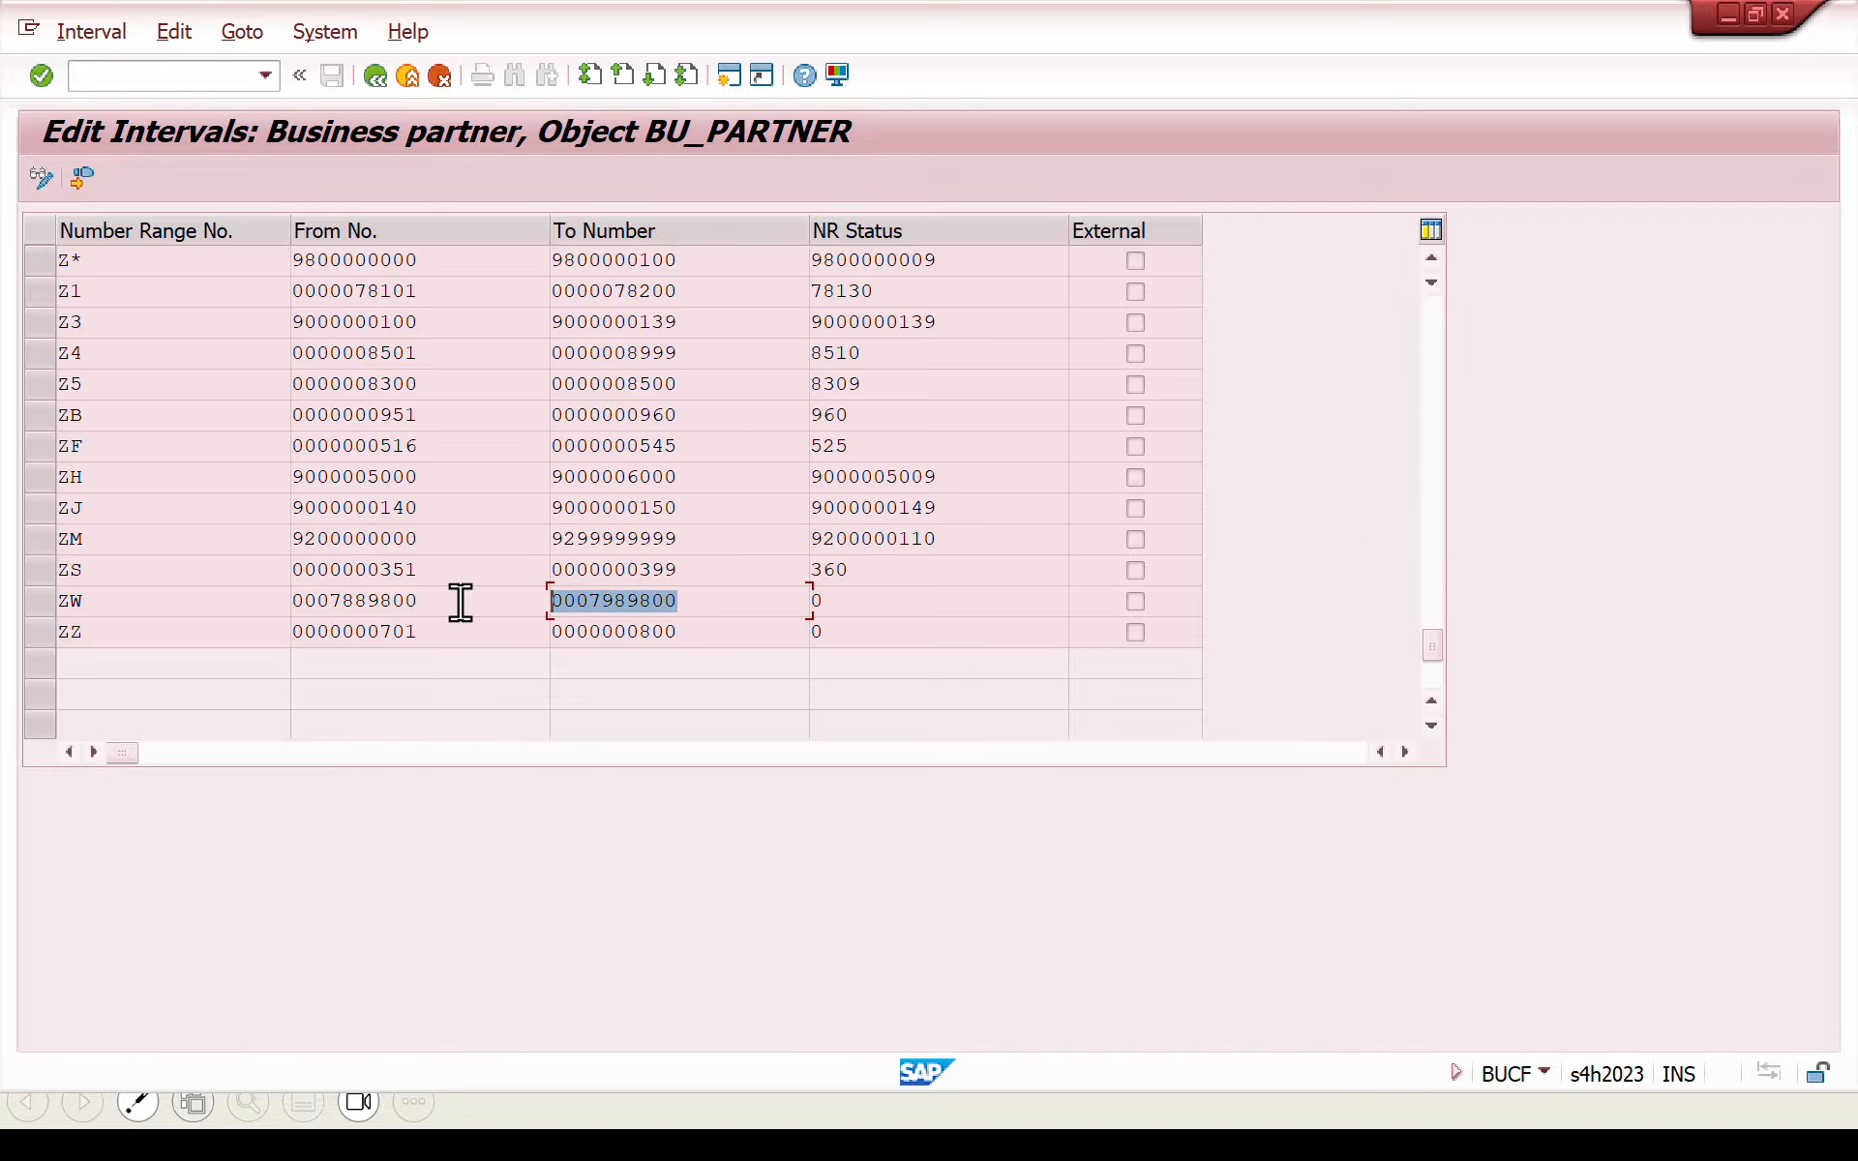
pyautogui.hotkey('alt', 'Tab')
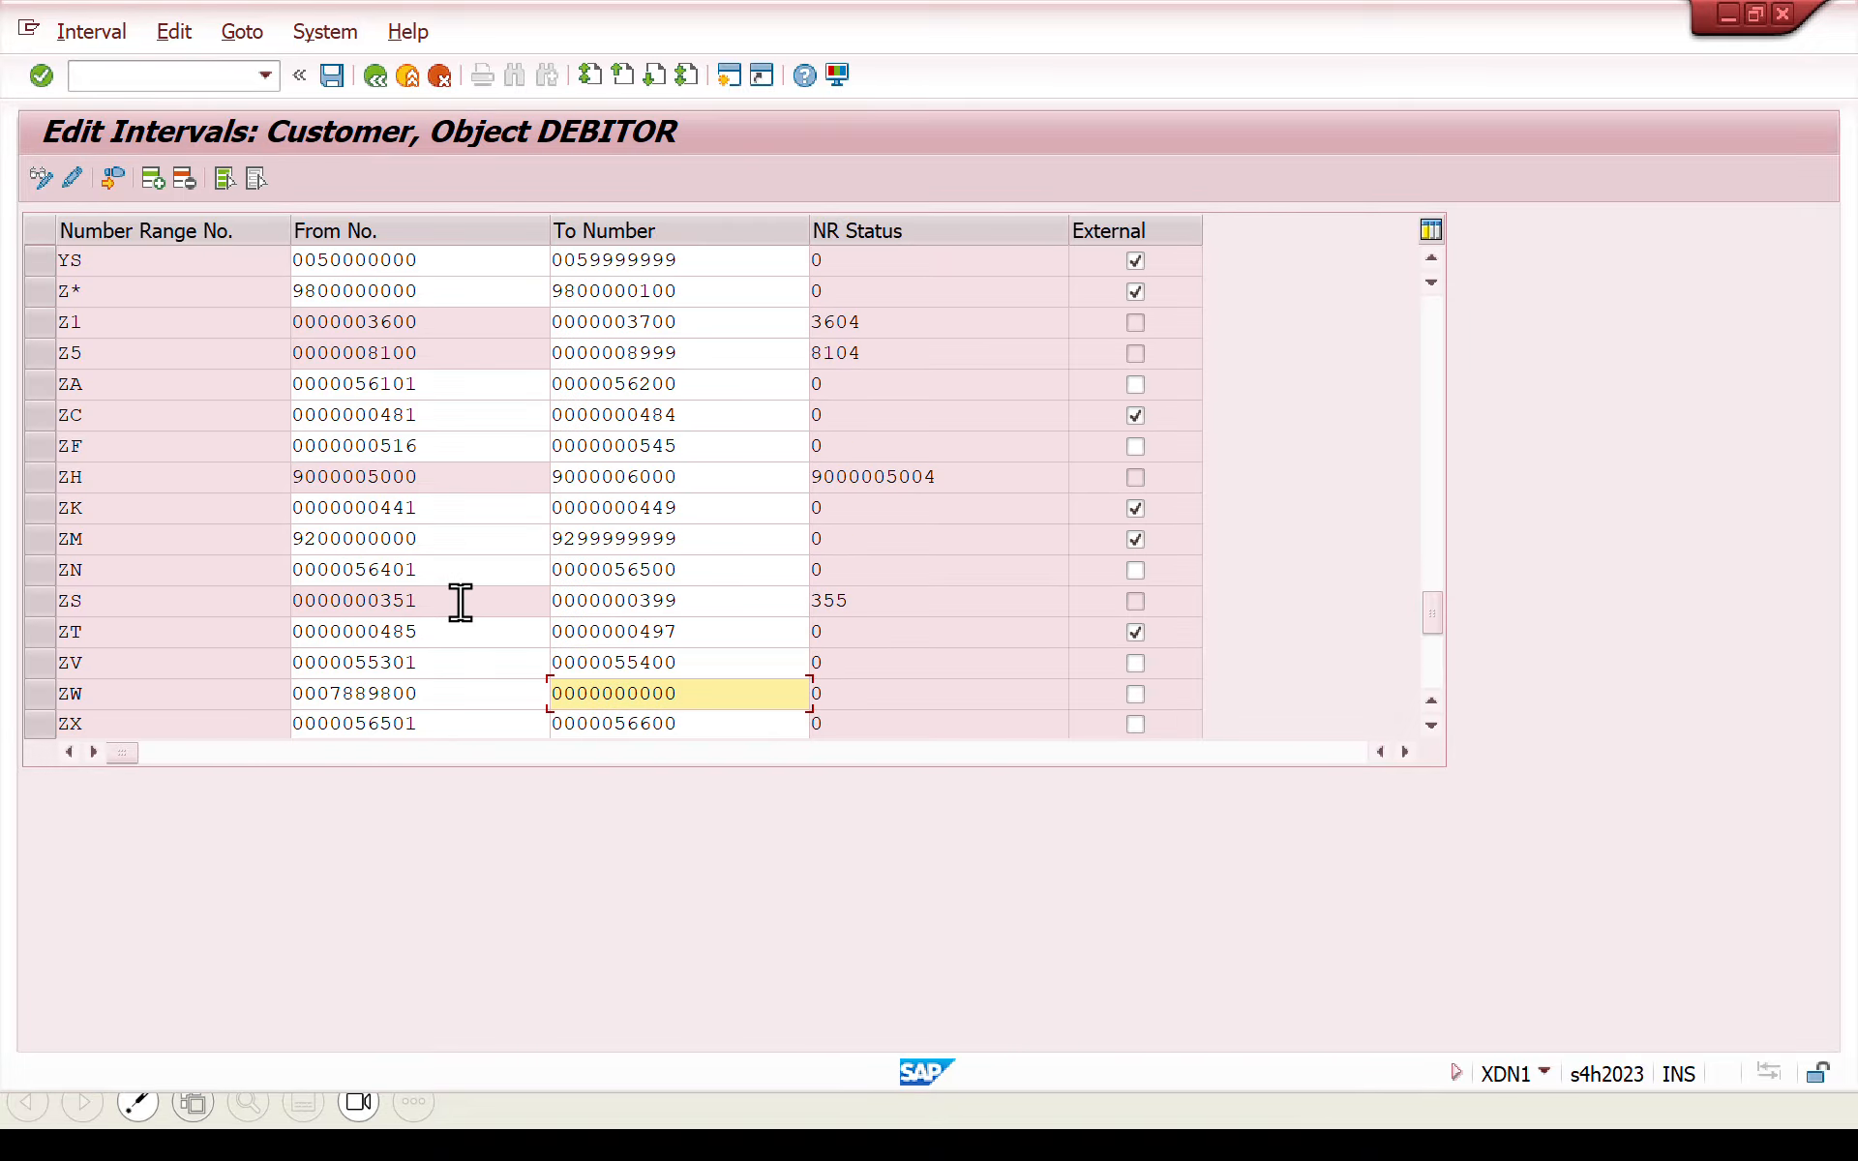
pyautogui.hotkey('ctrl', 'a')
pyautogui.hotkey('ctrl', 'v')
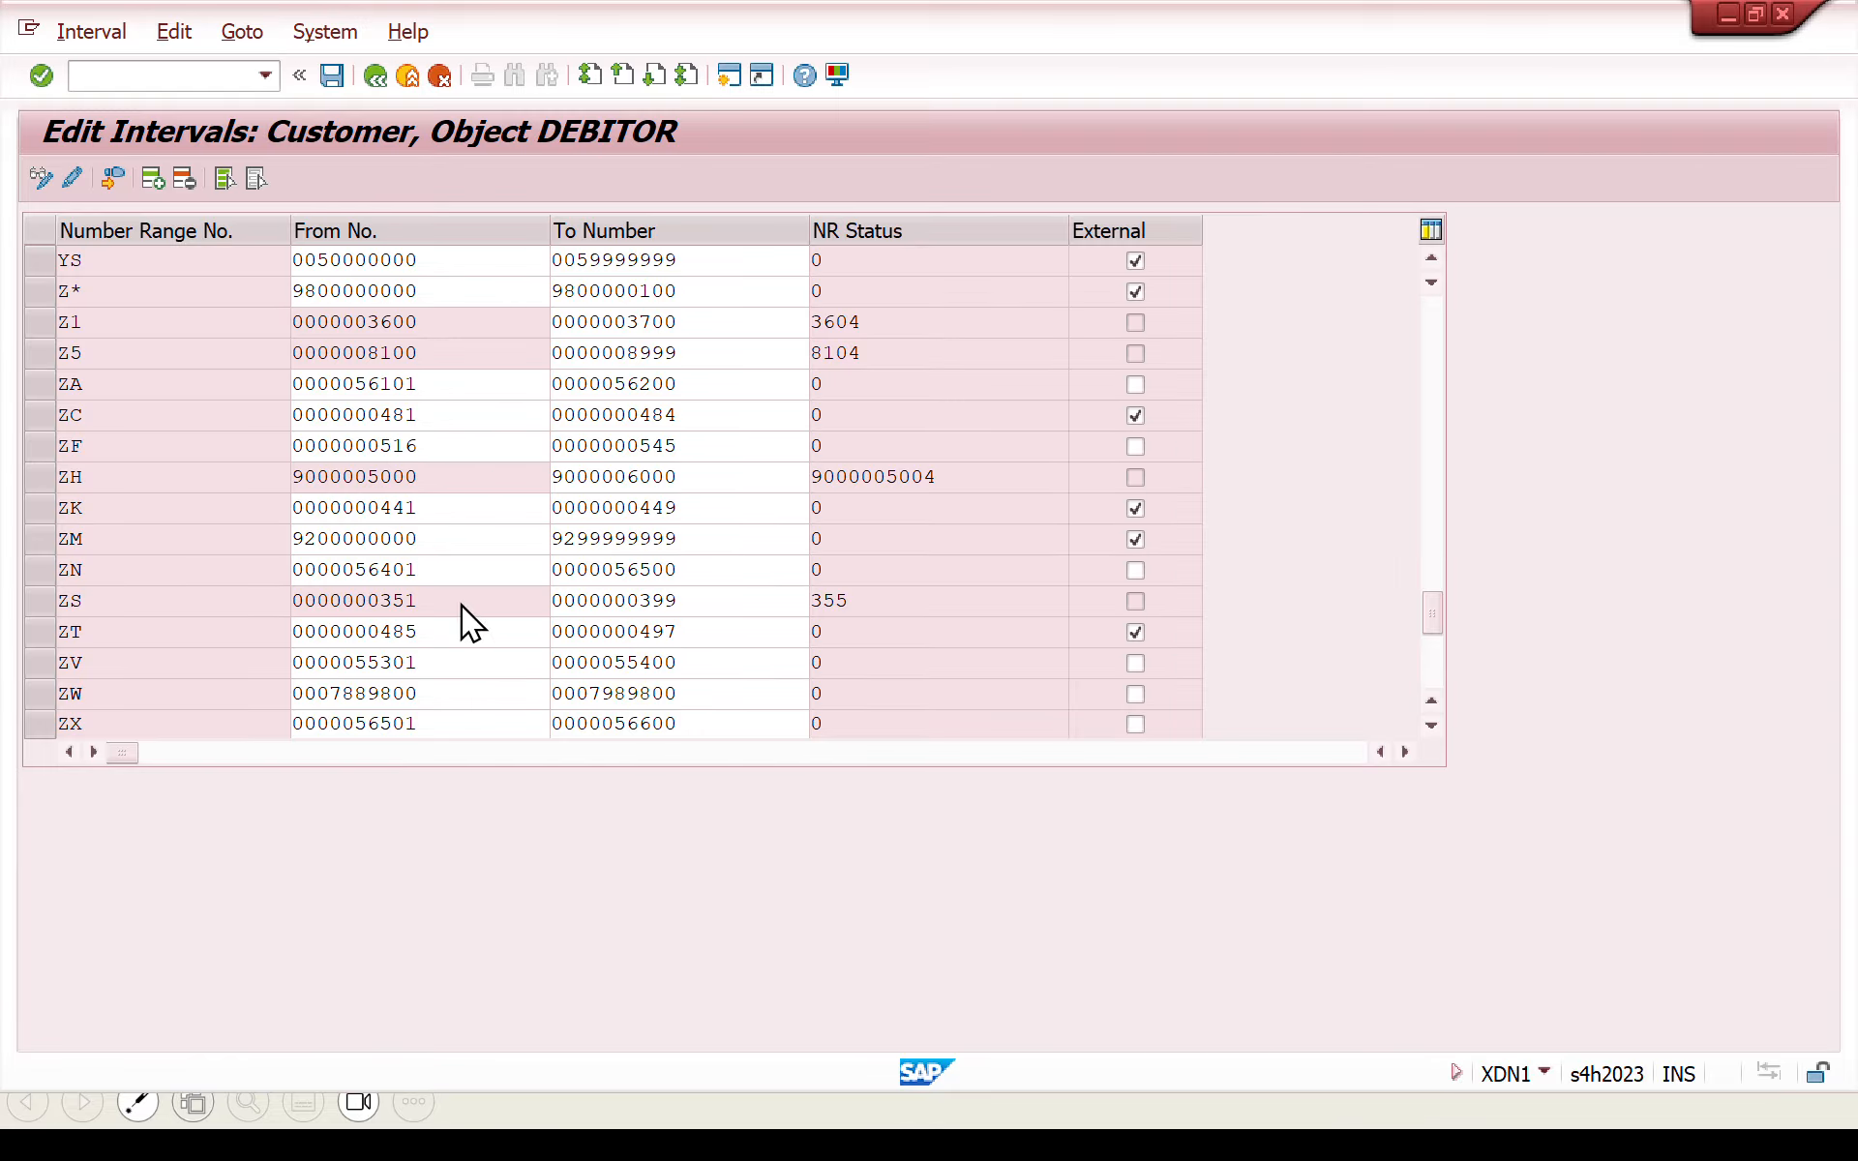
pyautogui.hotkey('ctrl', 'a')
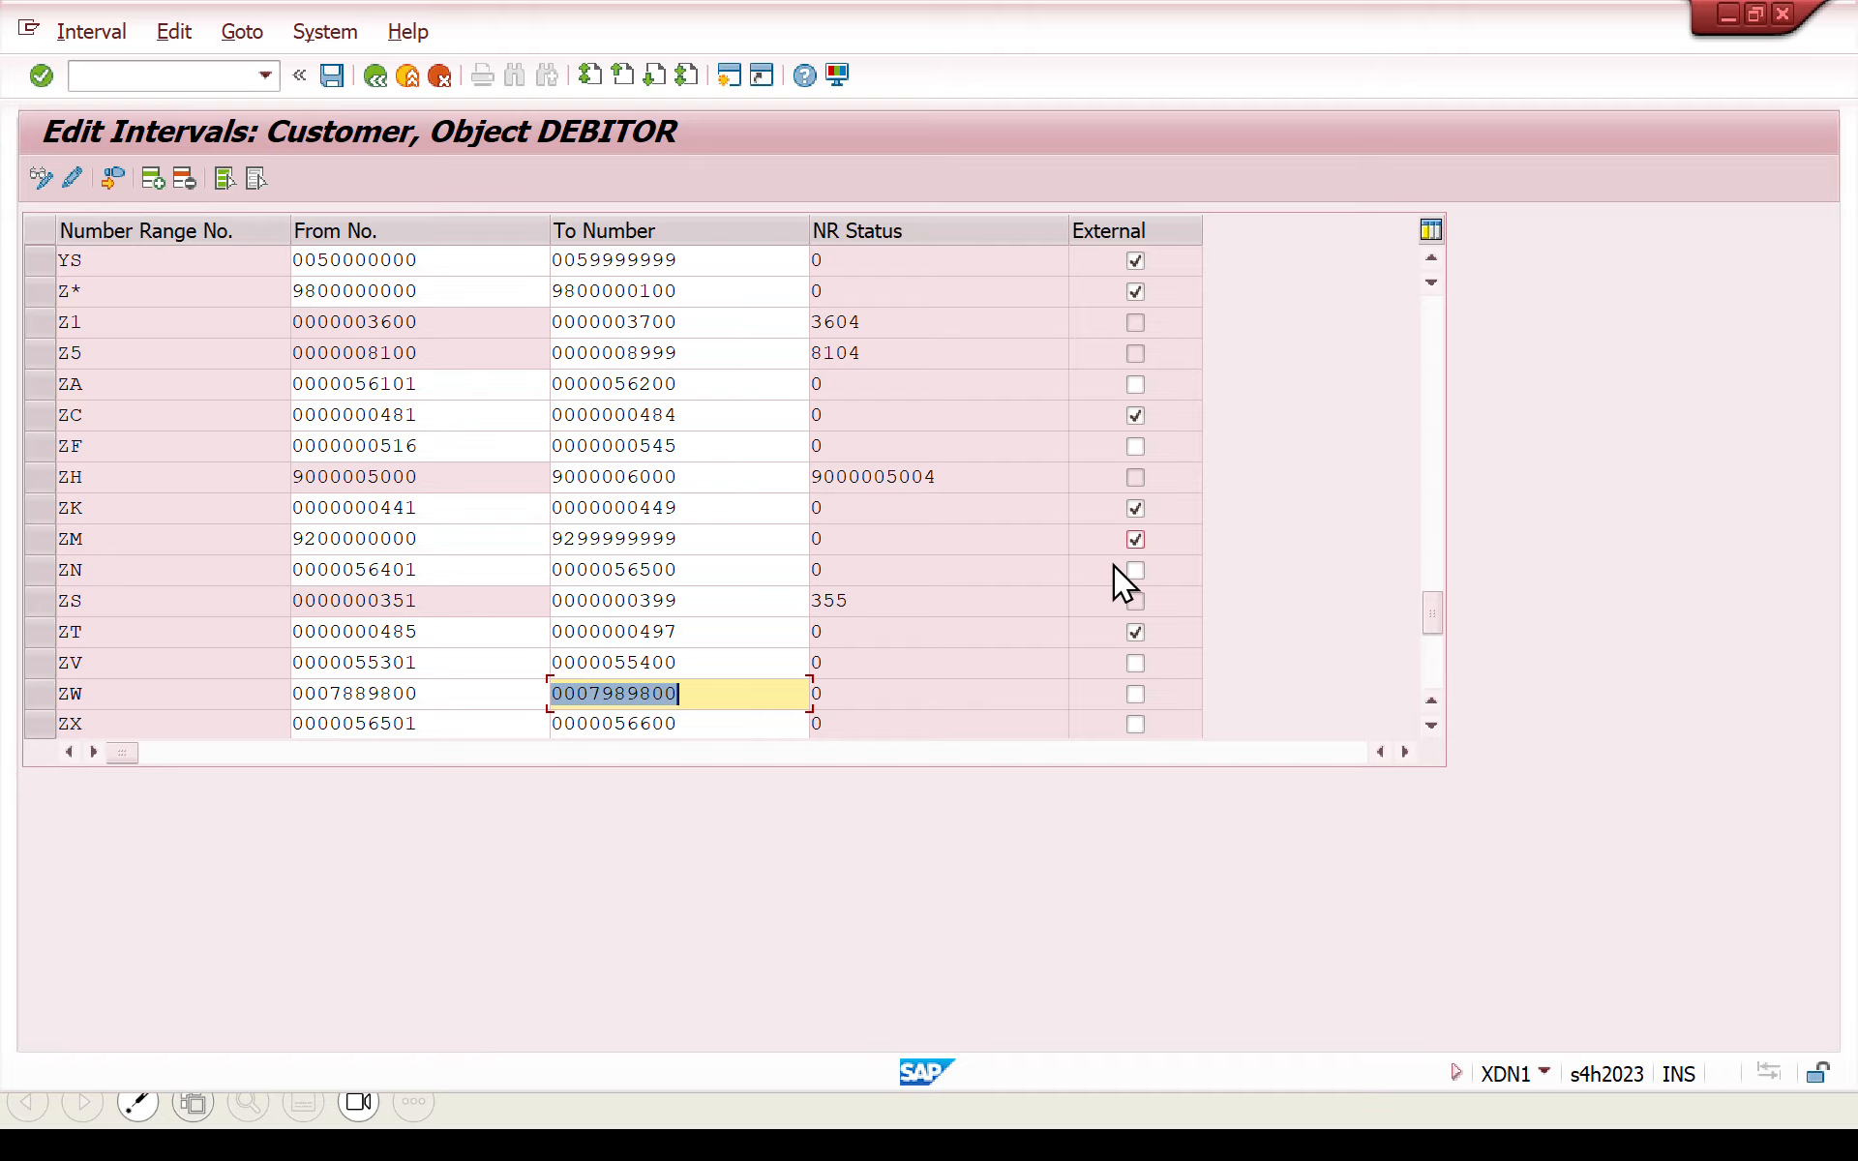
# - Mark customer interval ZW as External, then save the intervals and acknowledge the number range transport notice
pyautogui.click(1133, 693)
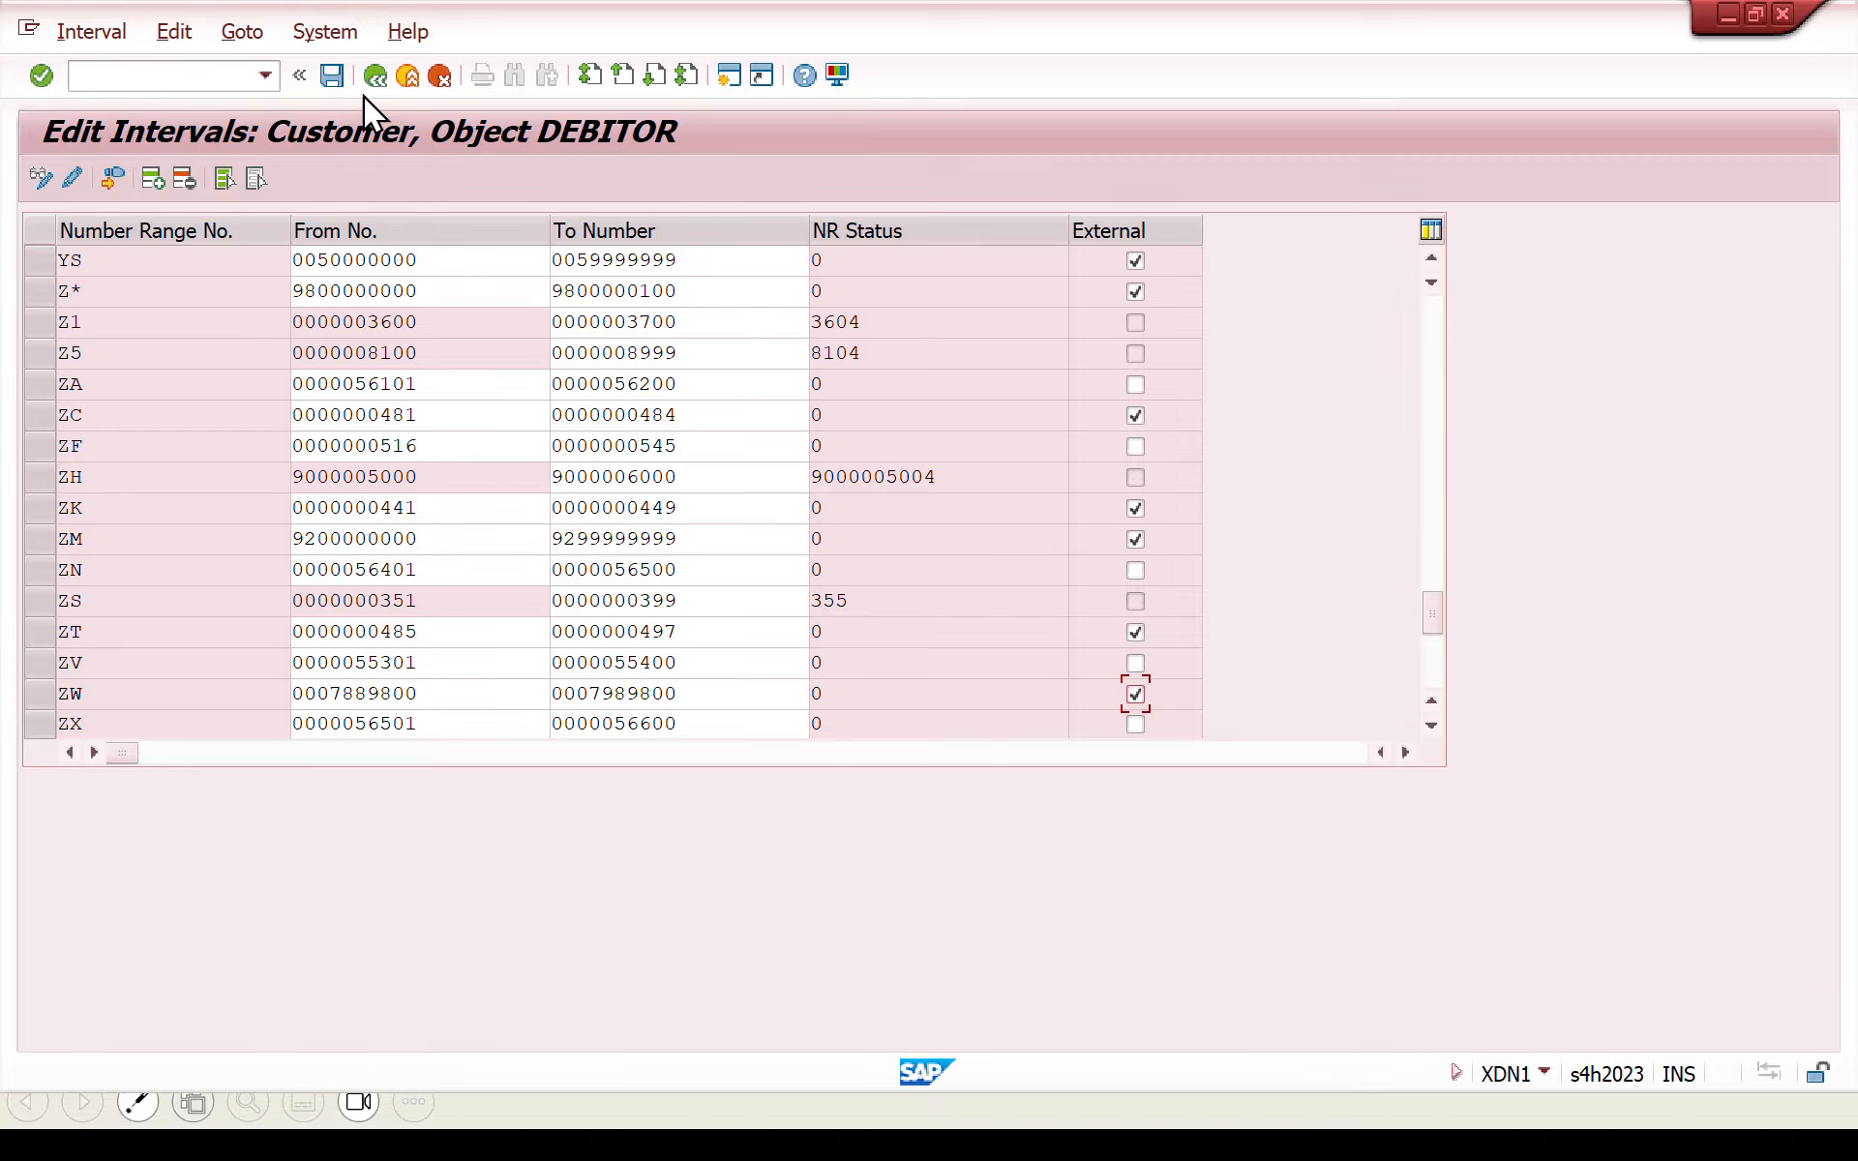
pyautogui.click(332, 78)
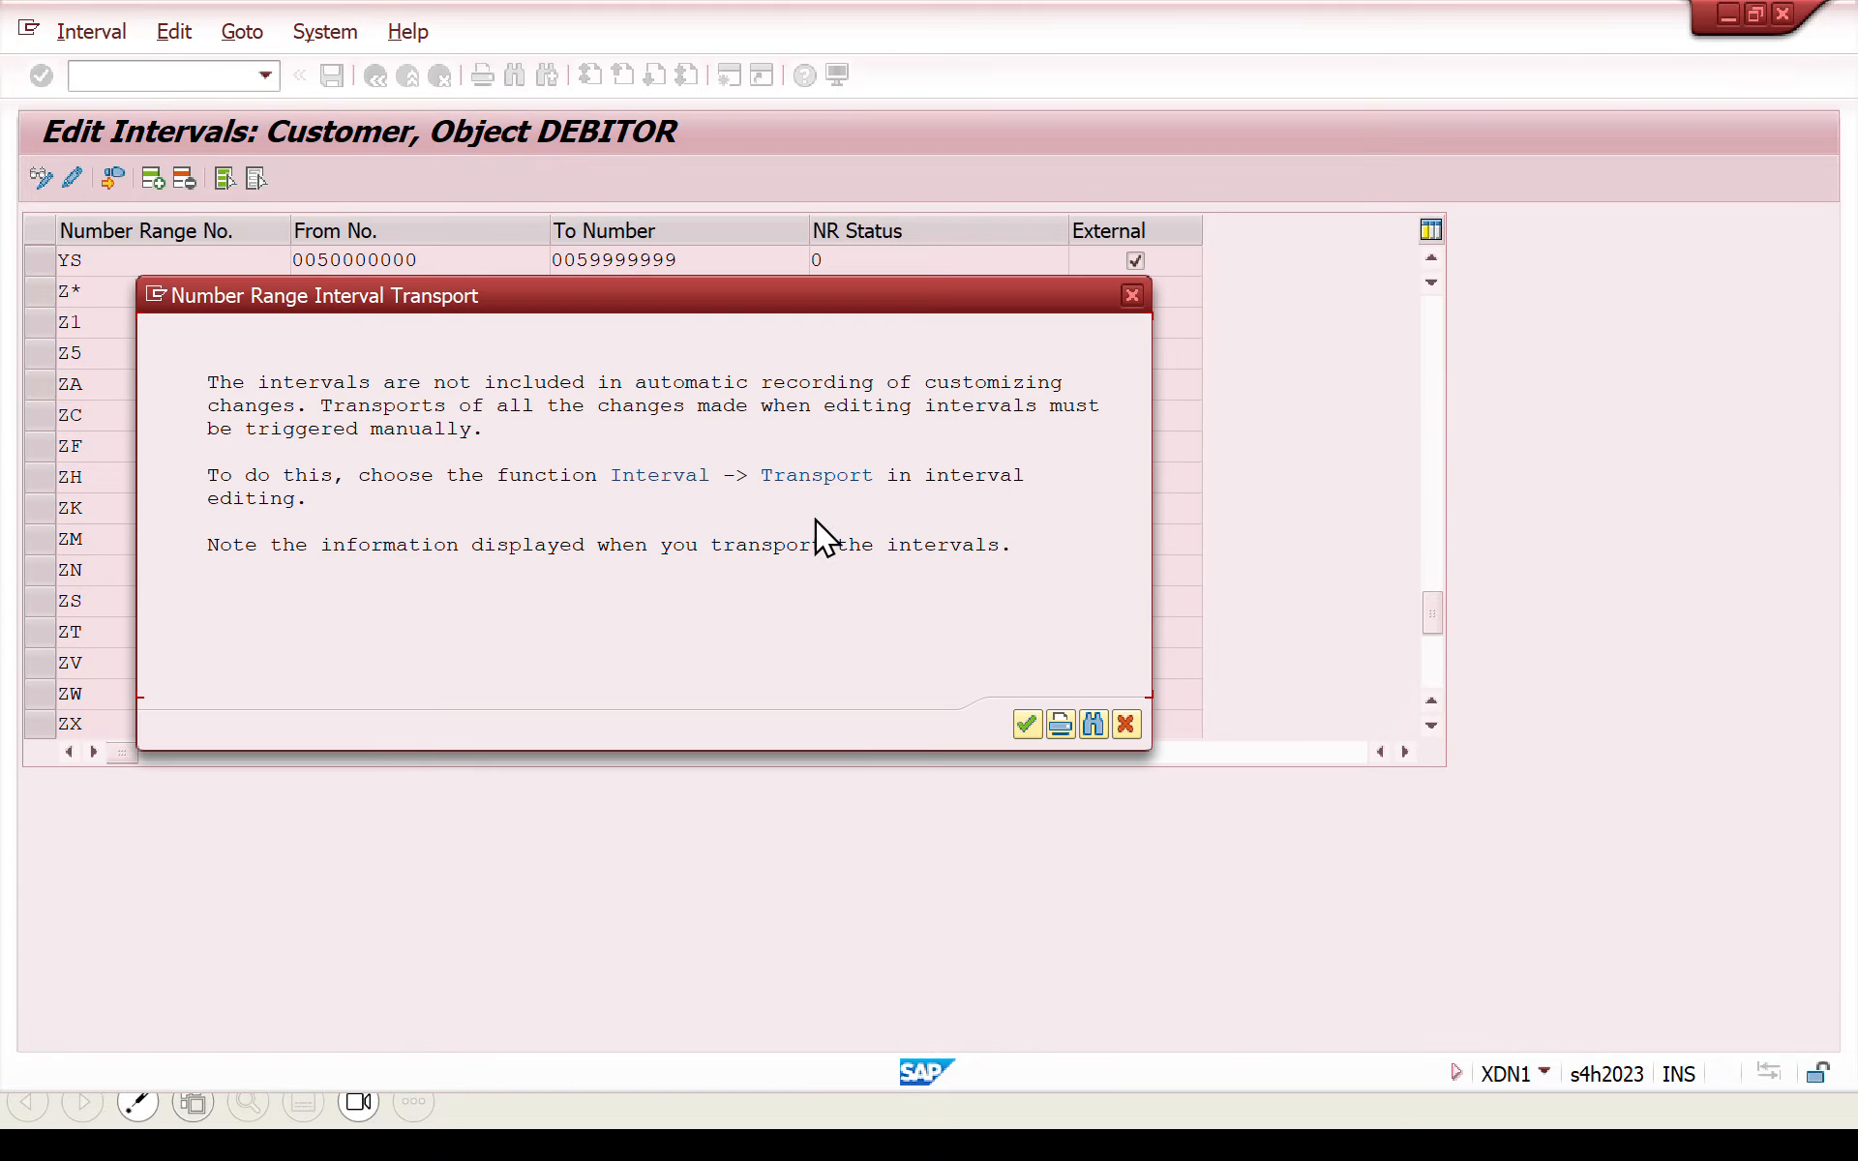
pyautogui.click(1021, 722)
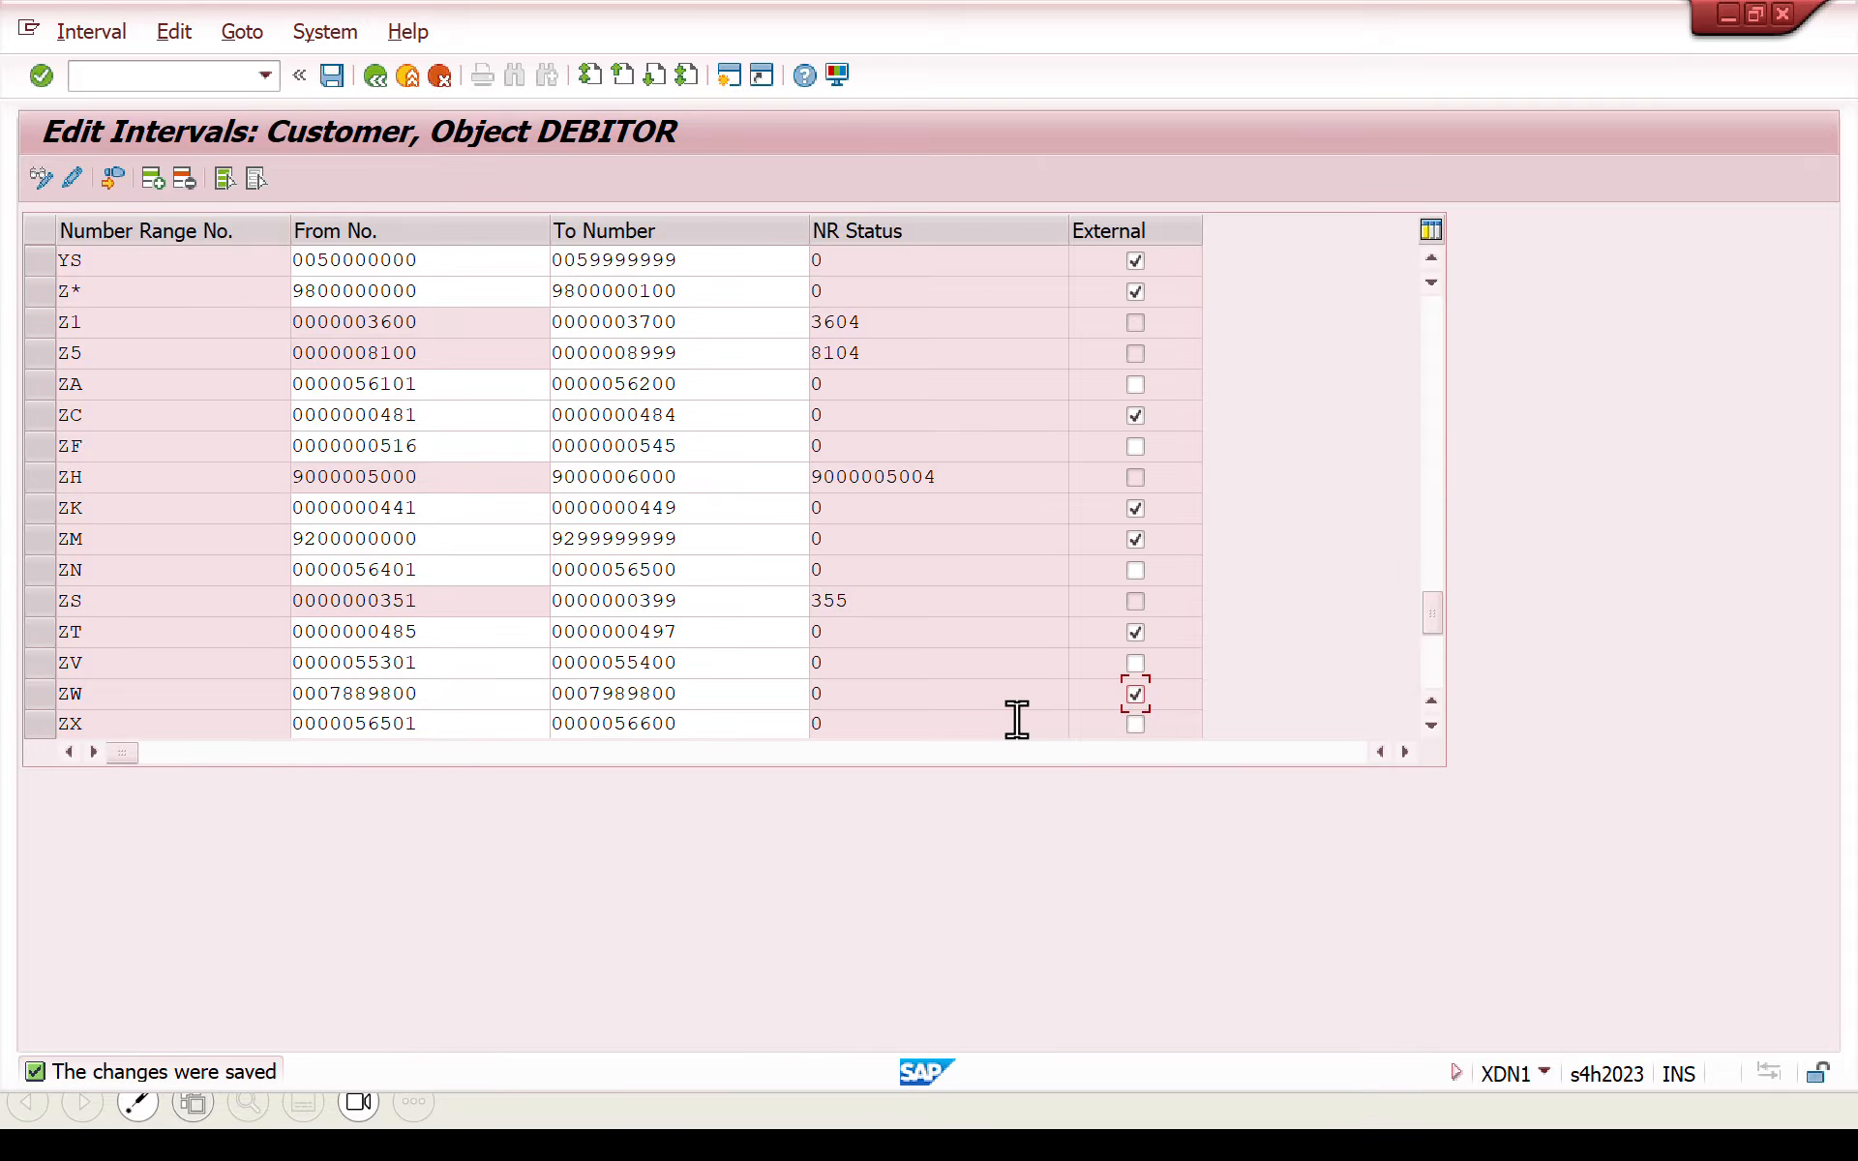
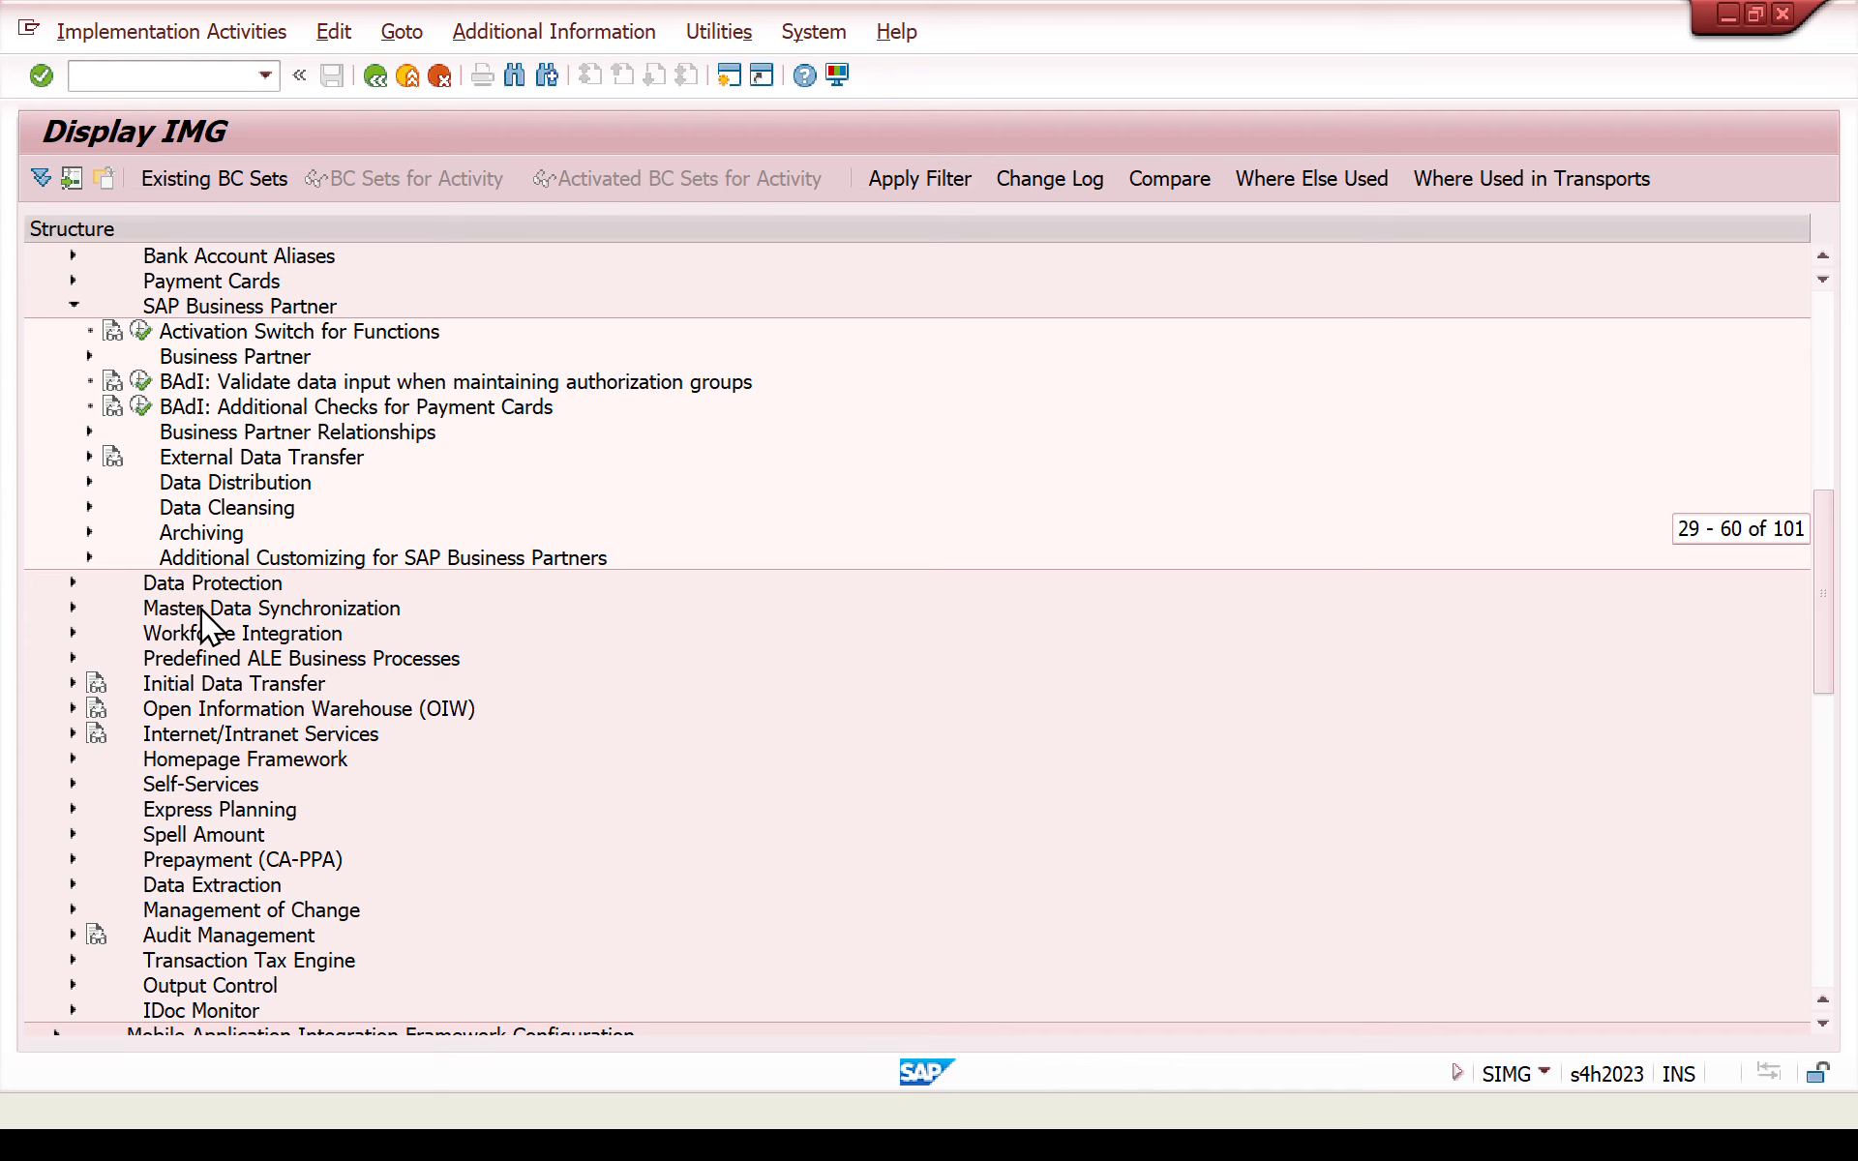
# - Open the activity Define Number Assignment for Direction BP to Customer in the customer integration settings of Master Data Synchronization
pyautogui.click(73, 306)
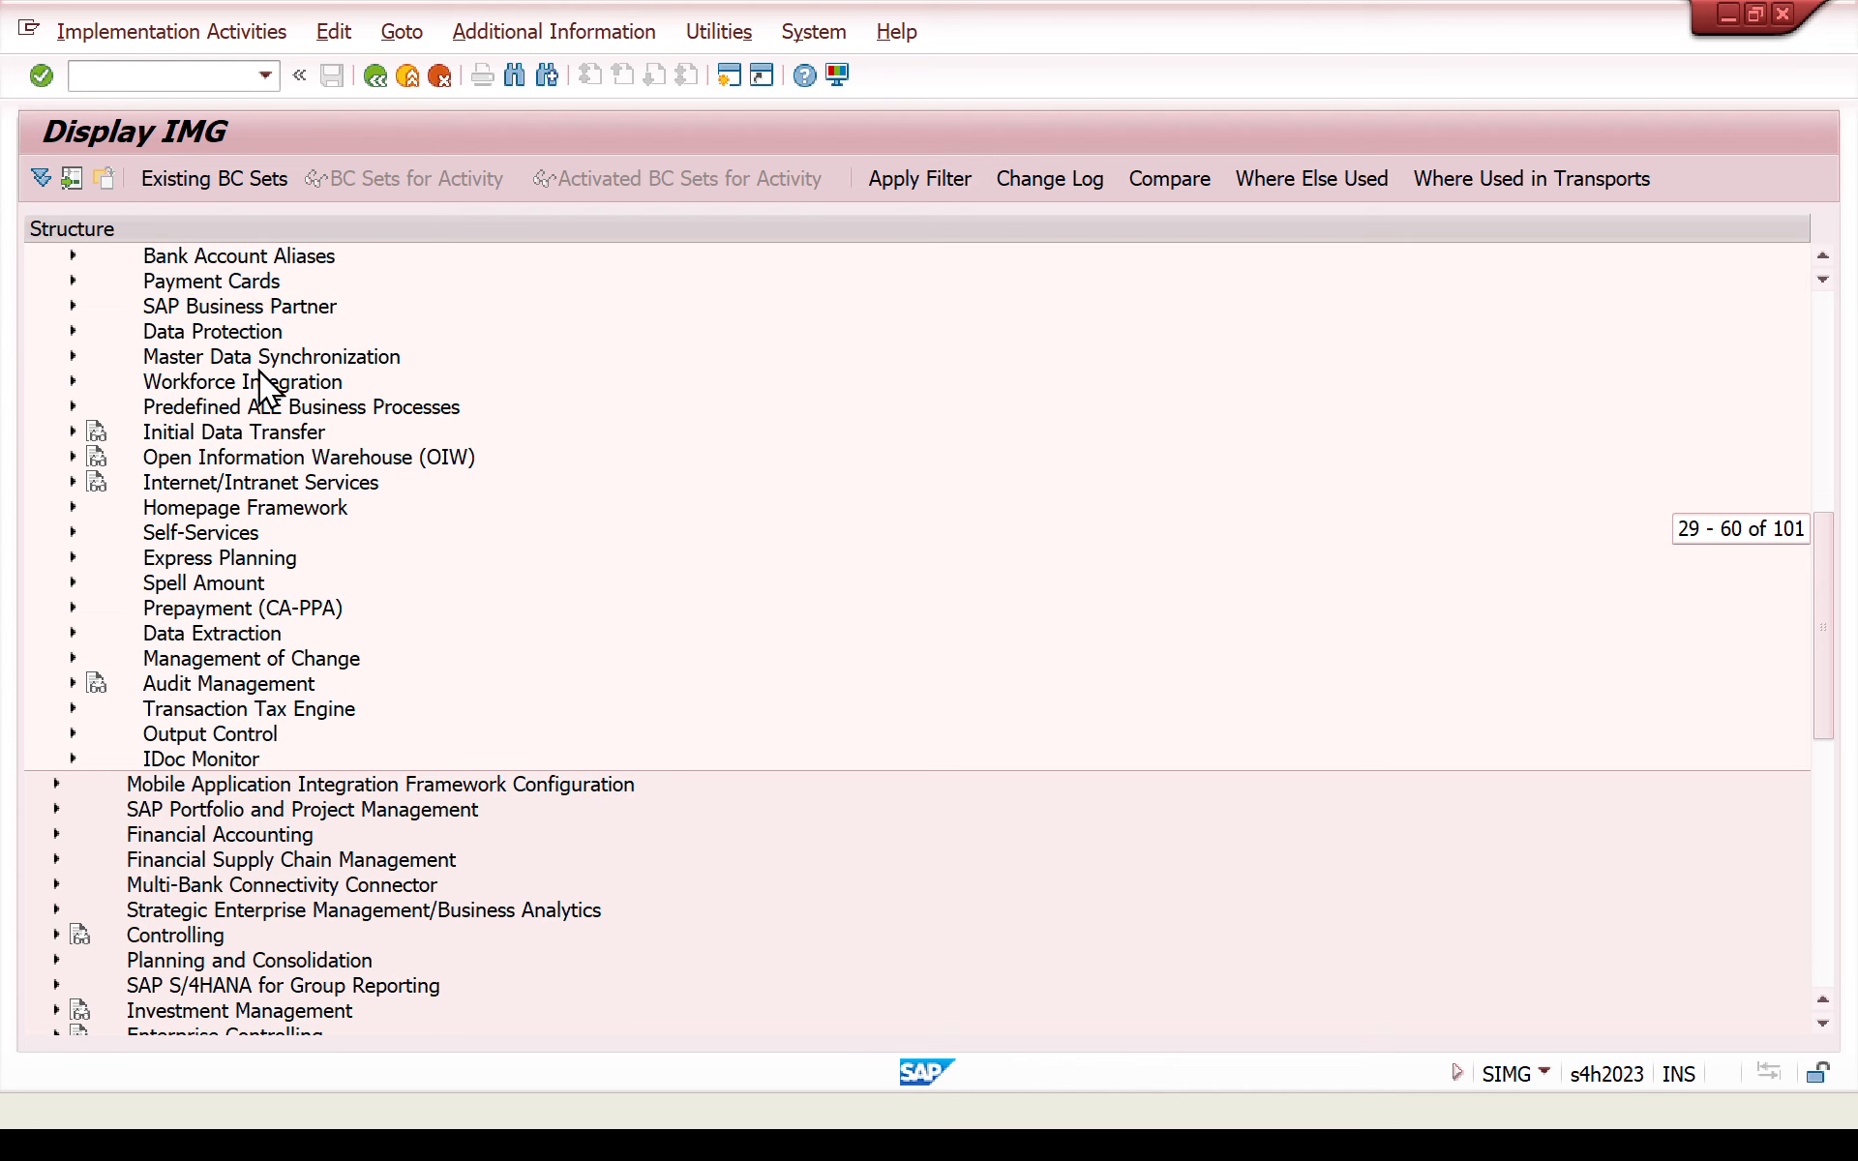
pyautogui.click(73, 356)
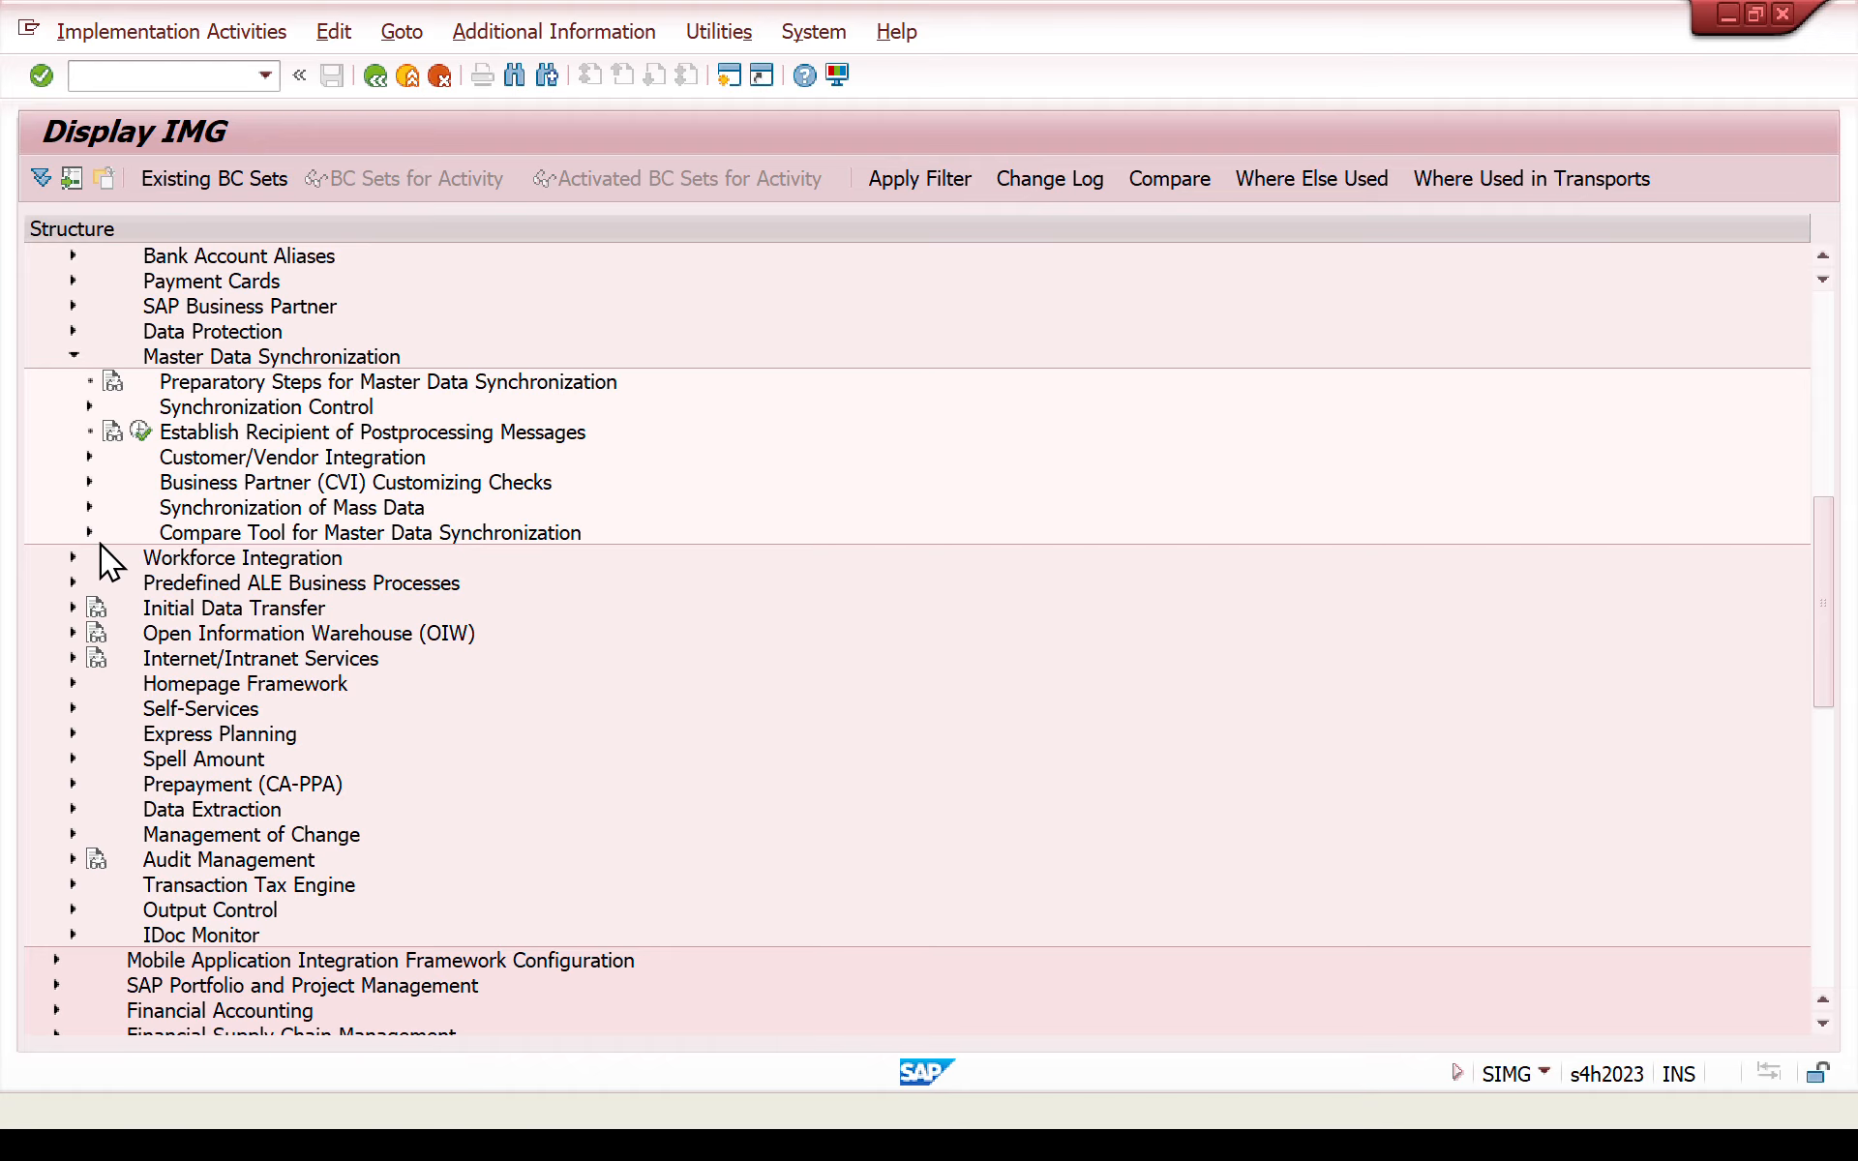
pyautogui.click(90, 459)
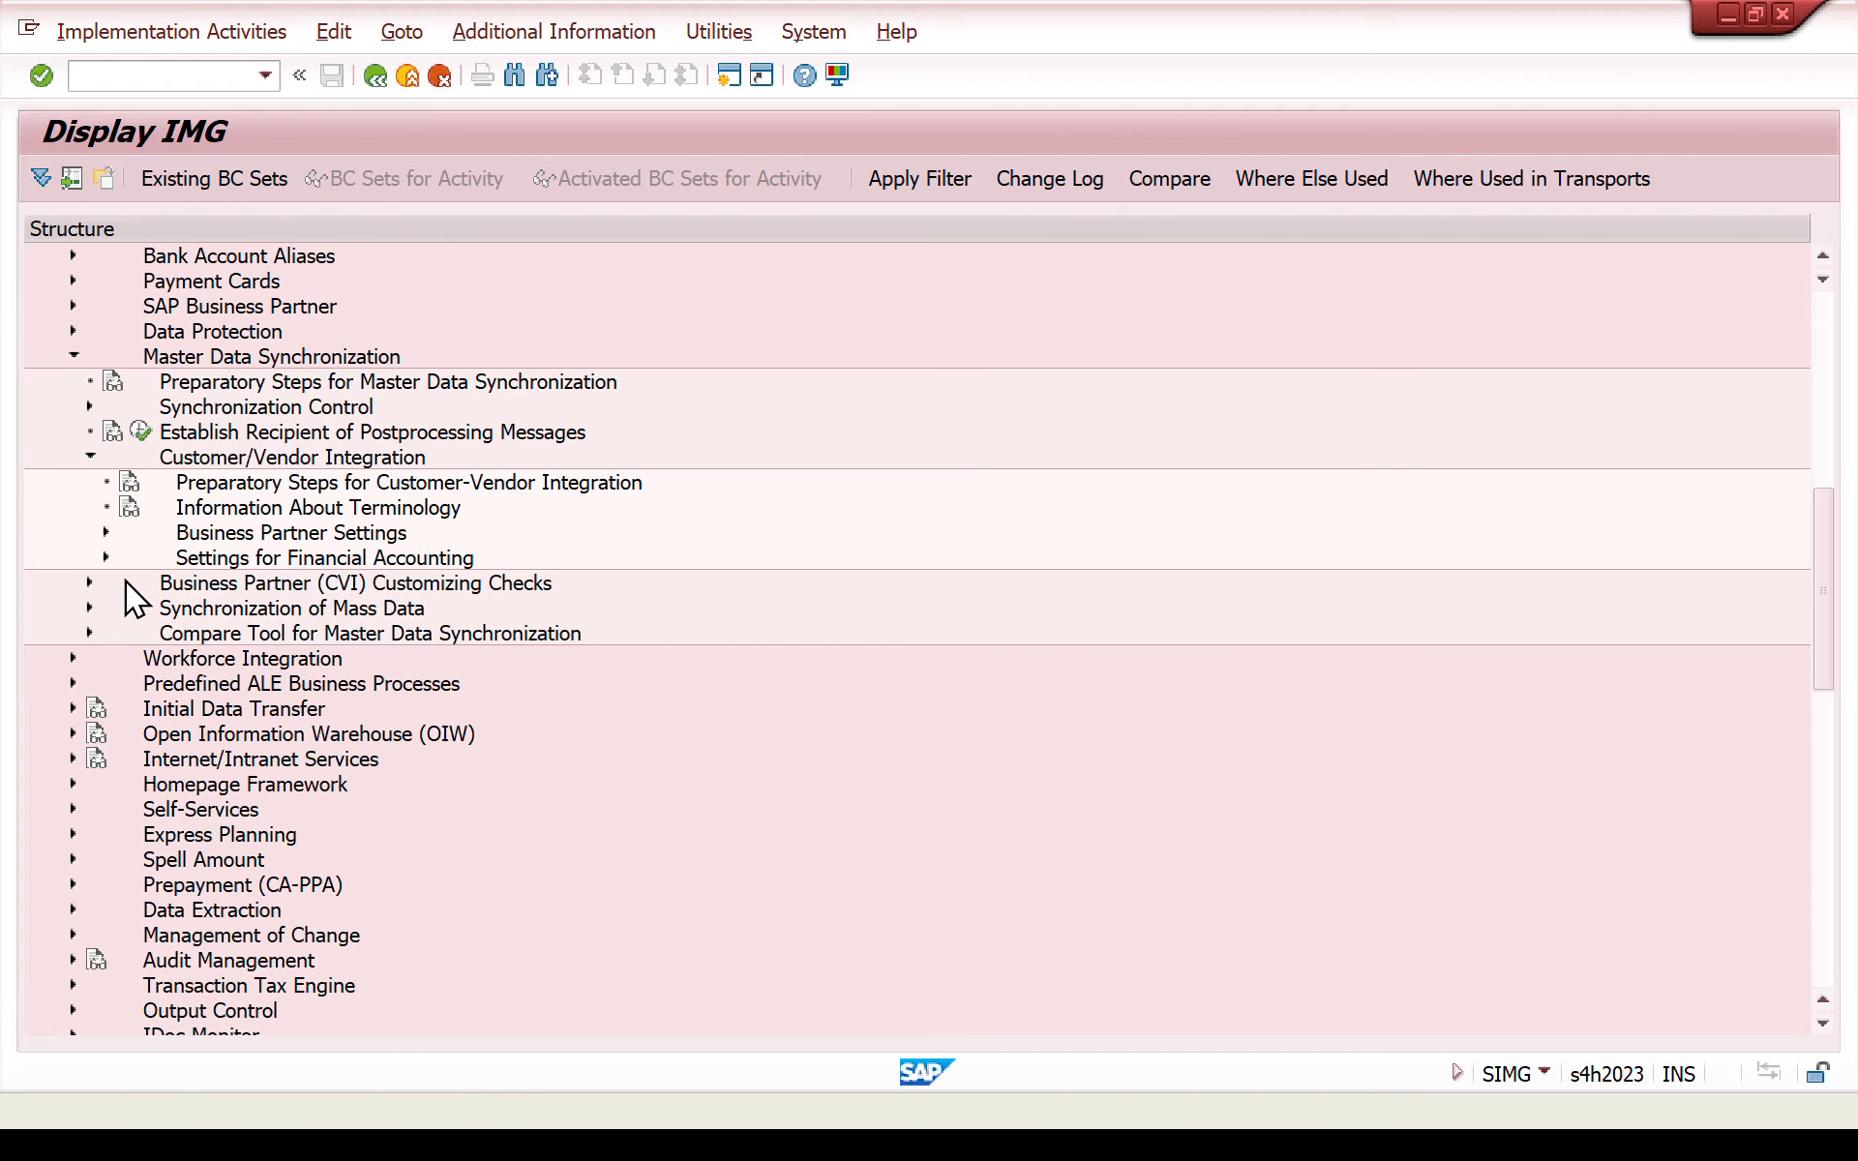
pyautogui.click(104, 532)
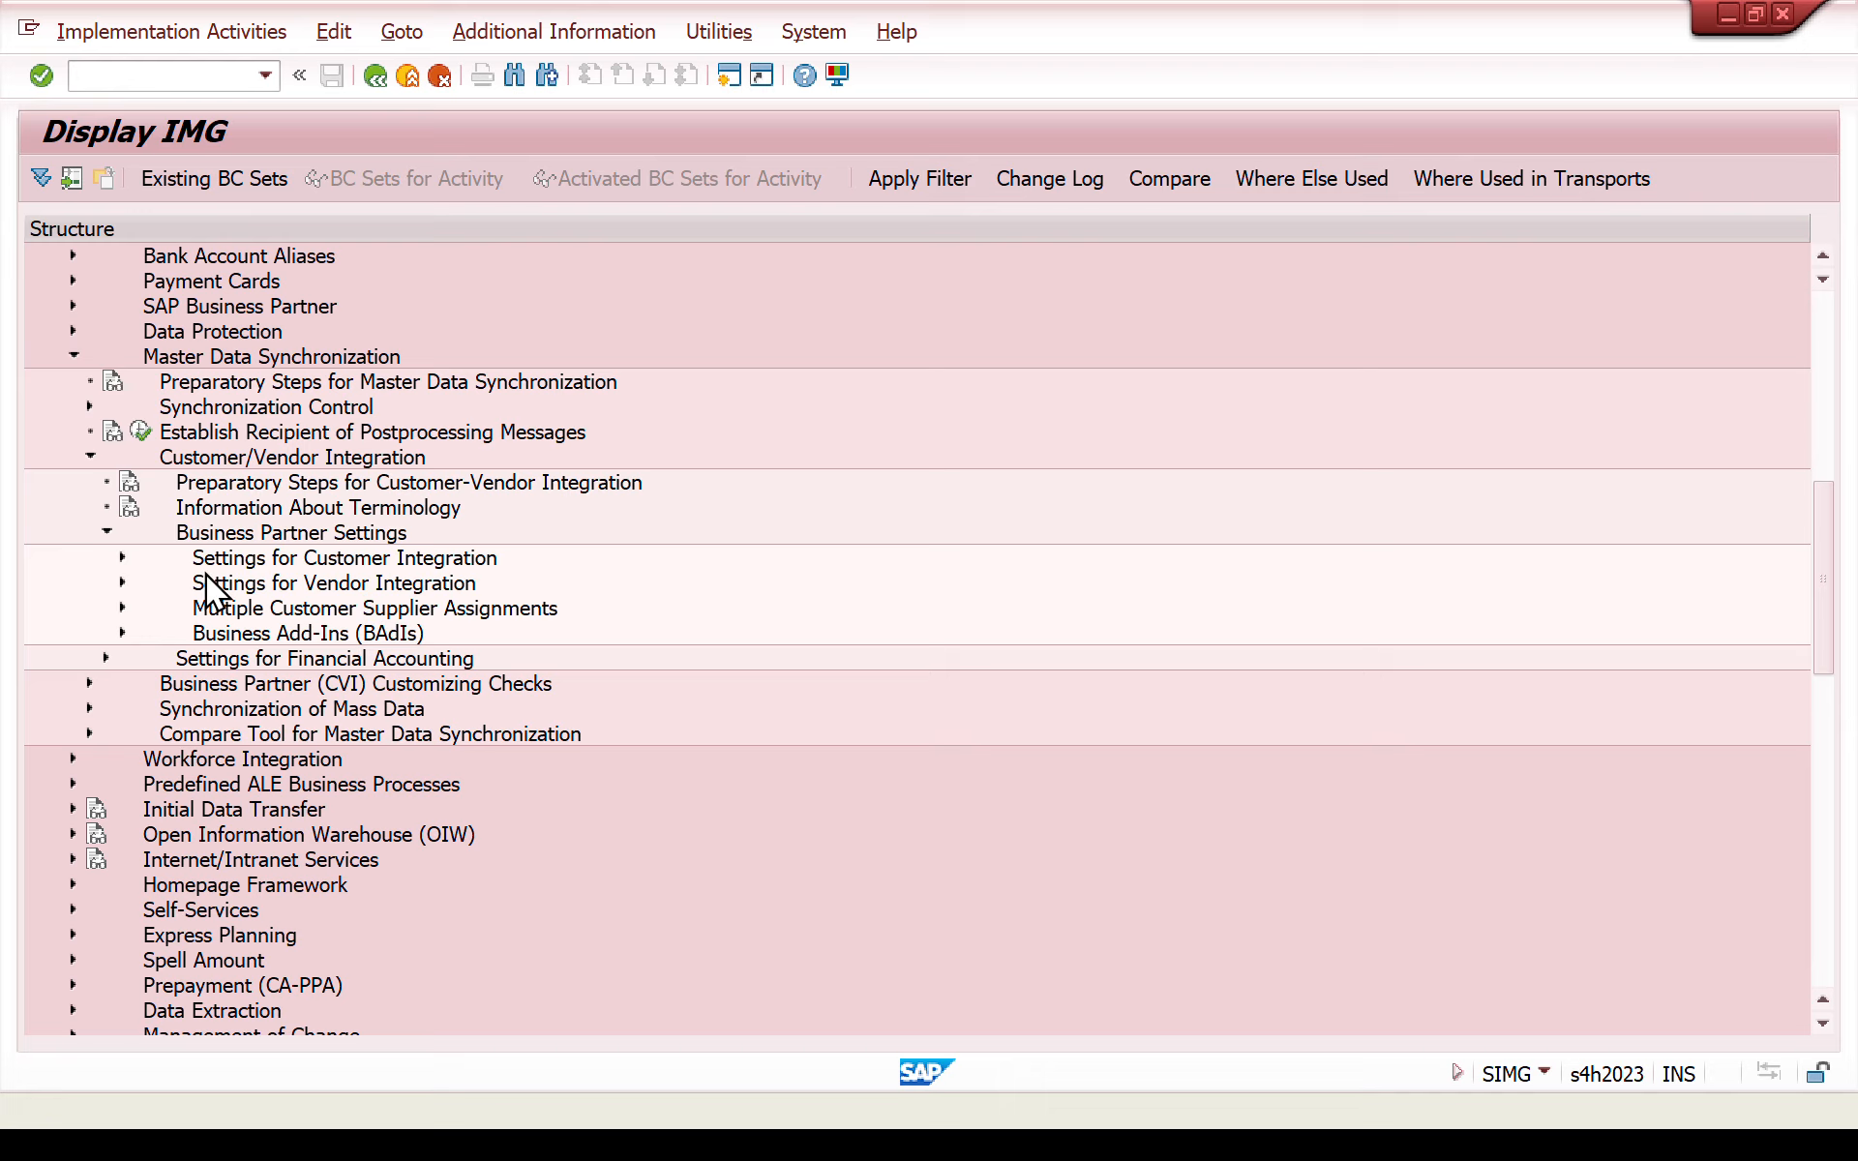
pyautogui.click(122, 559)
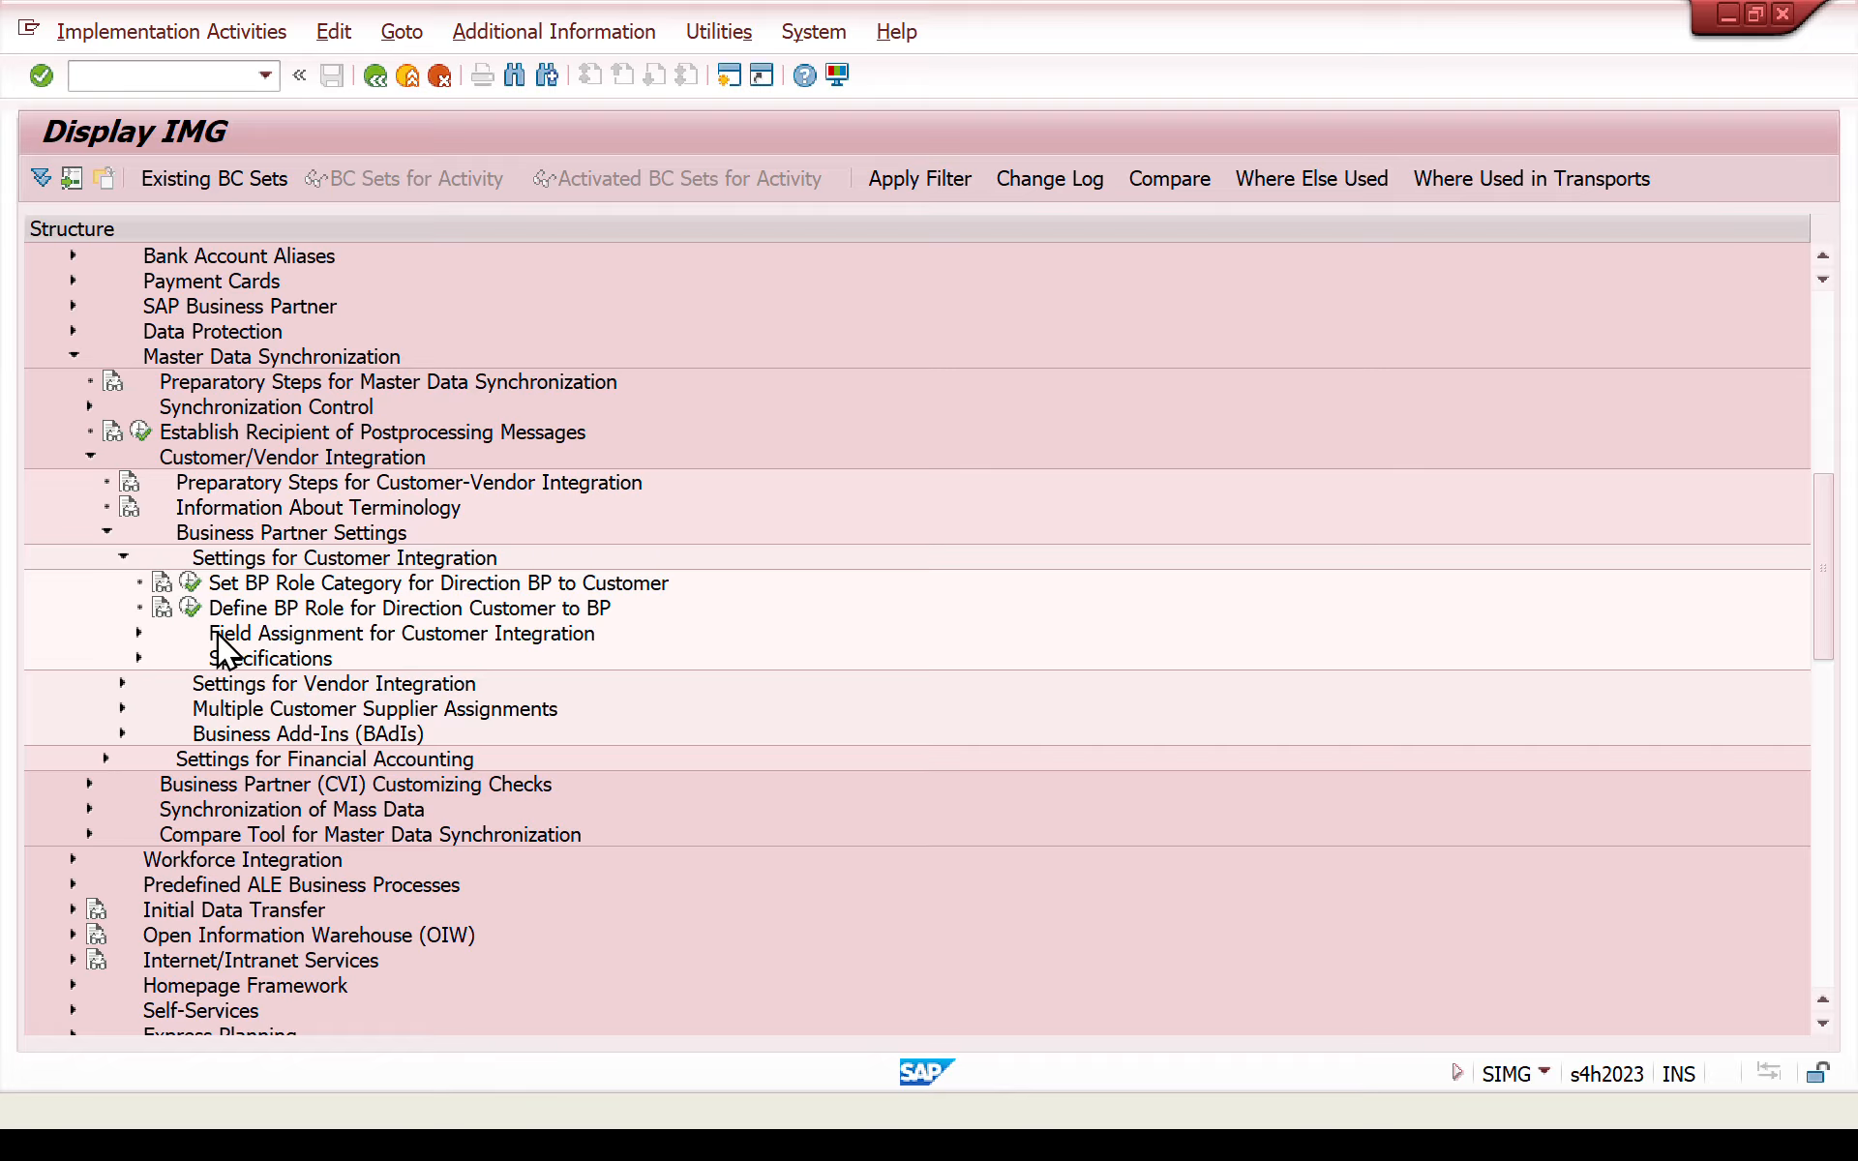
pyautogui.click(138, 633)
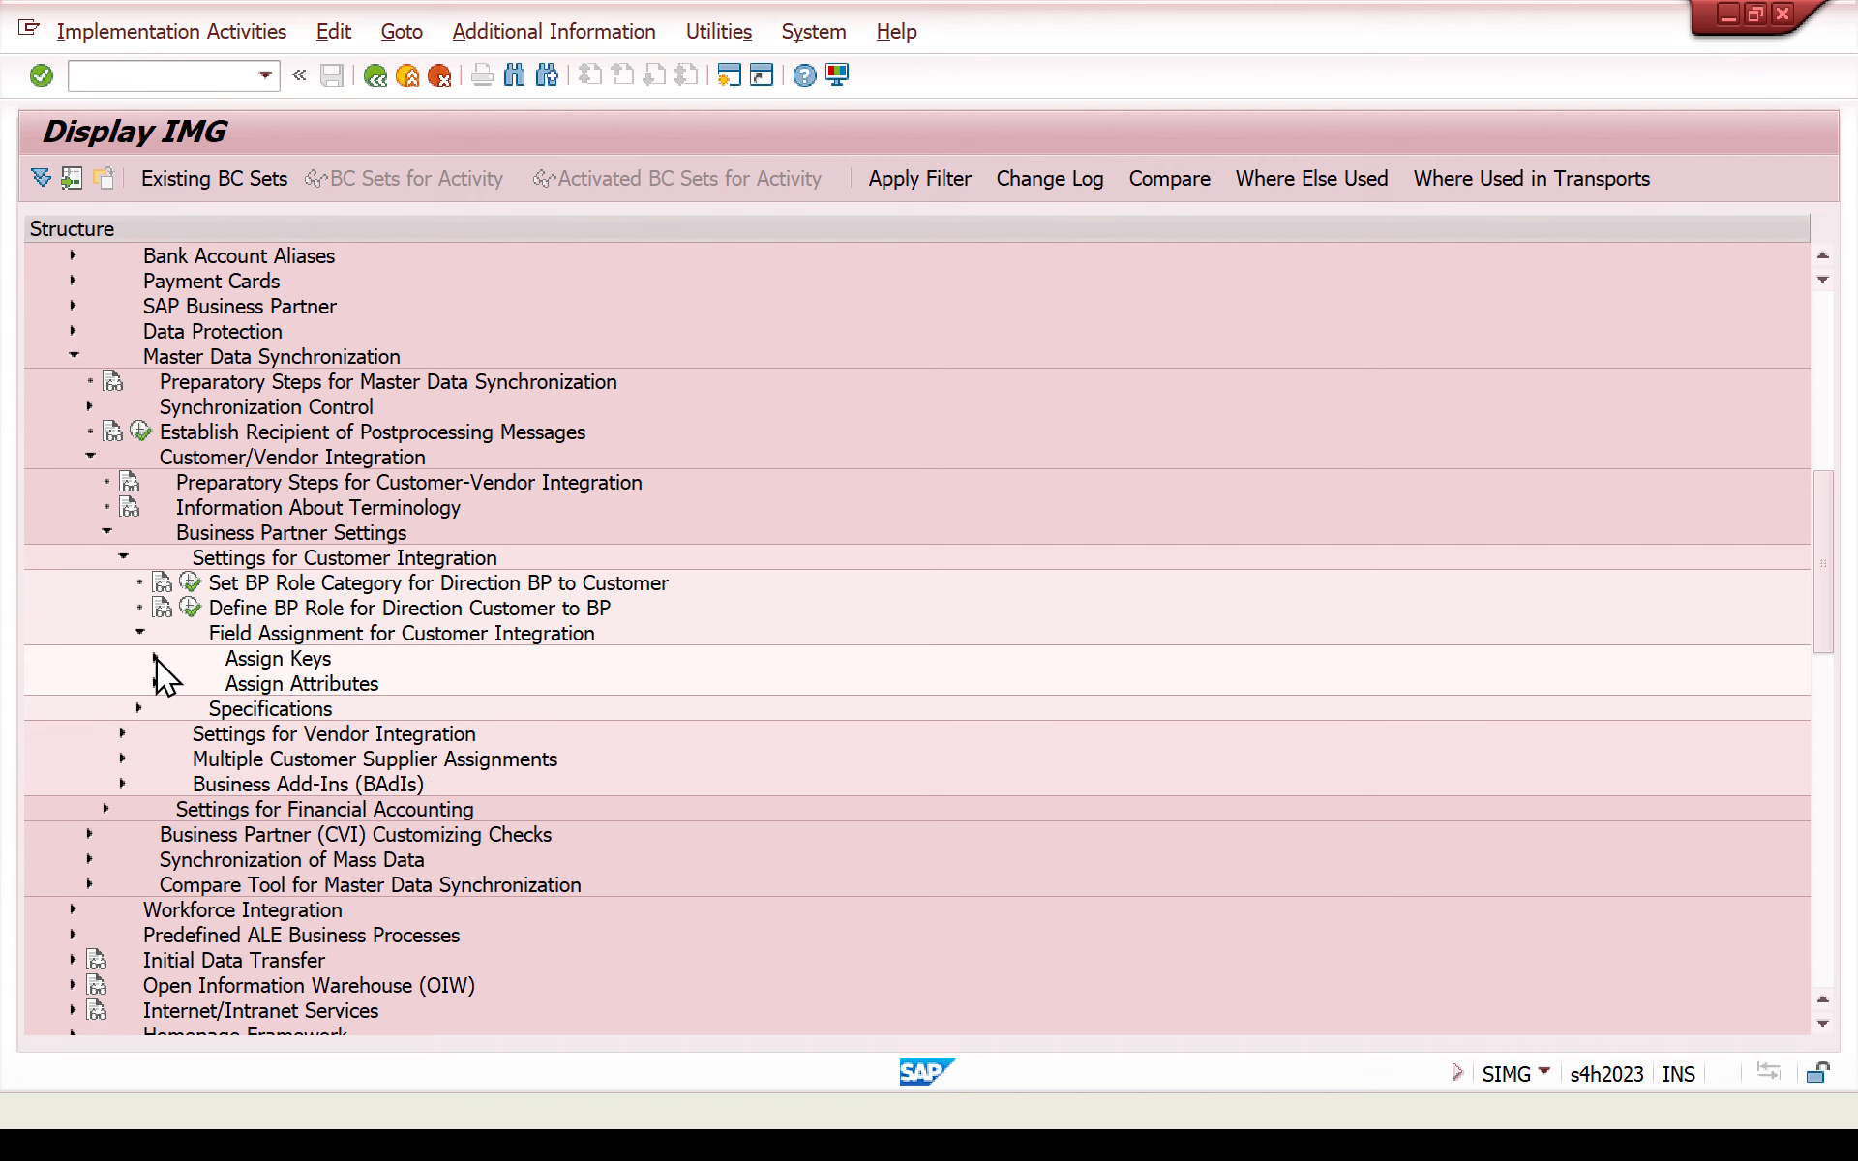
pyautogui.click(155, 659)
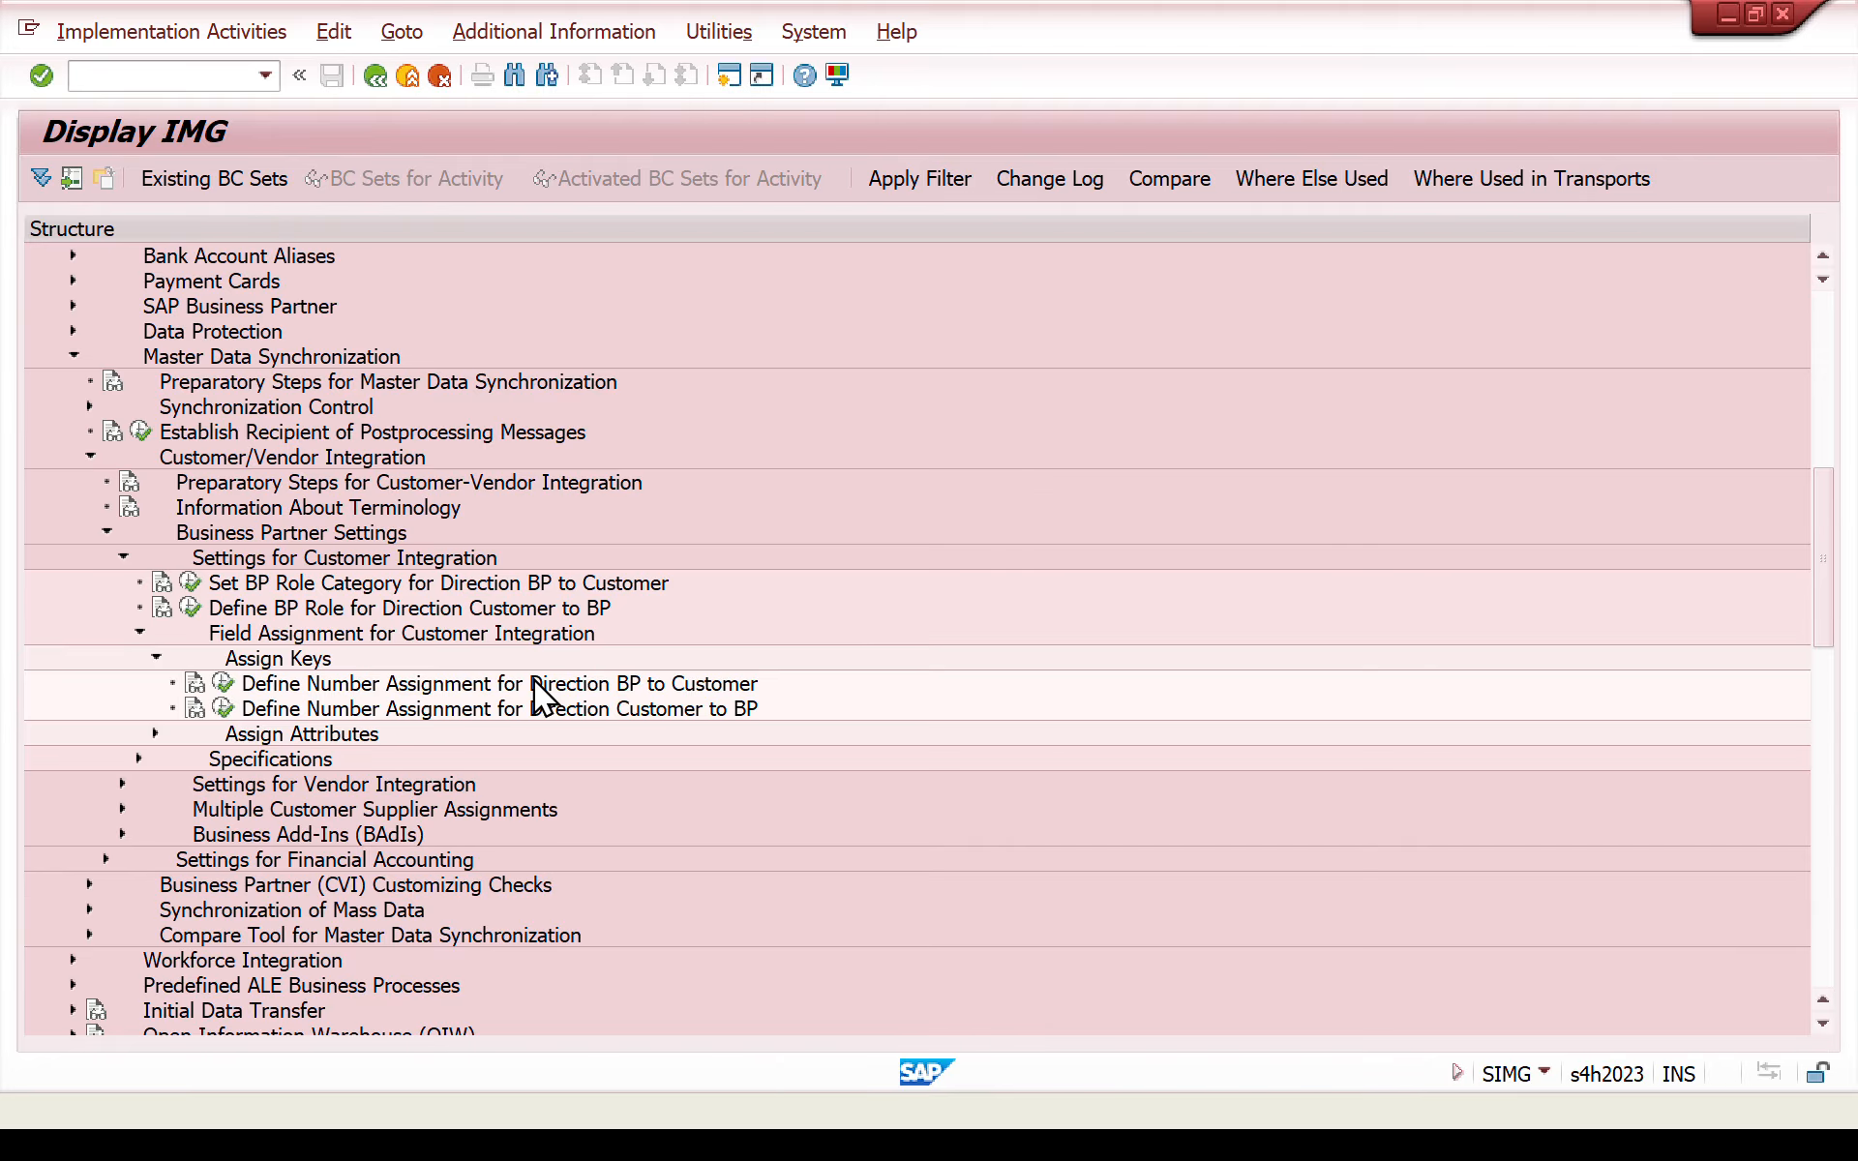
pyautogui.click(221, 683)
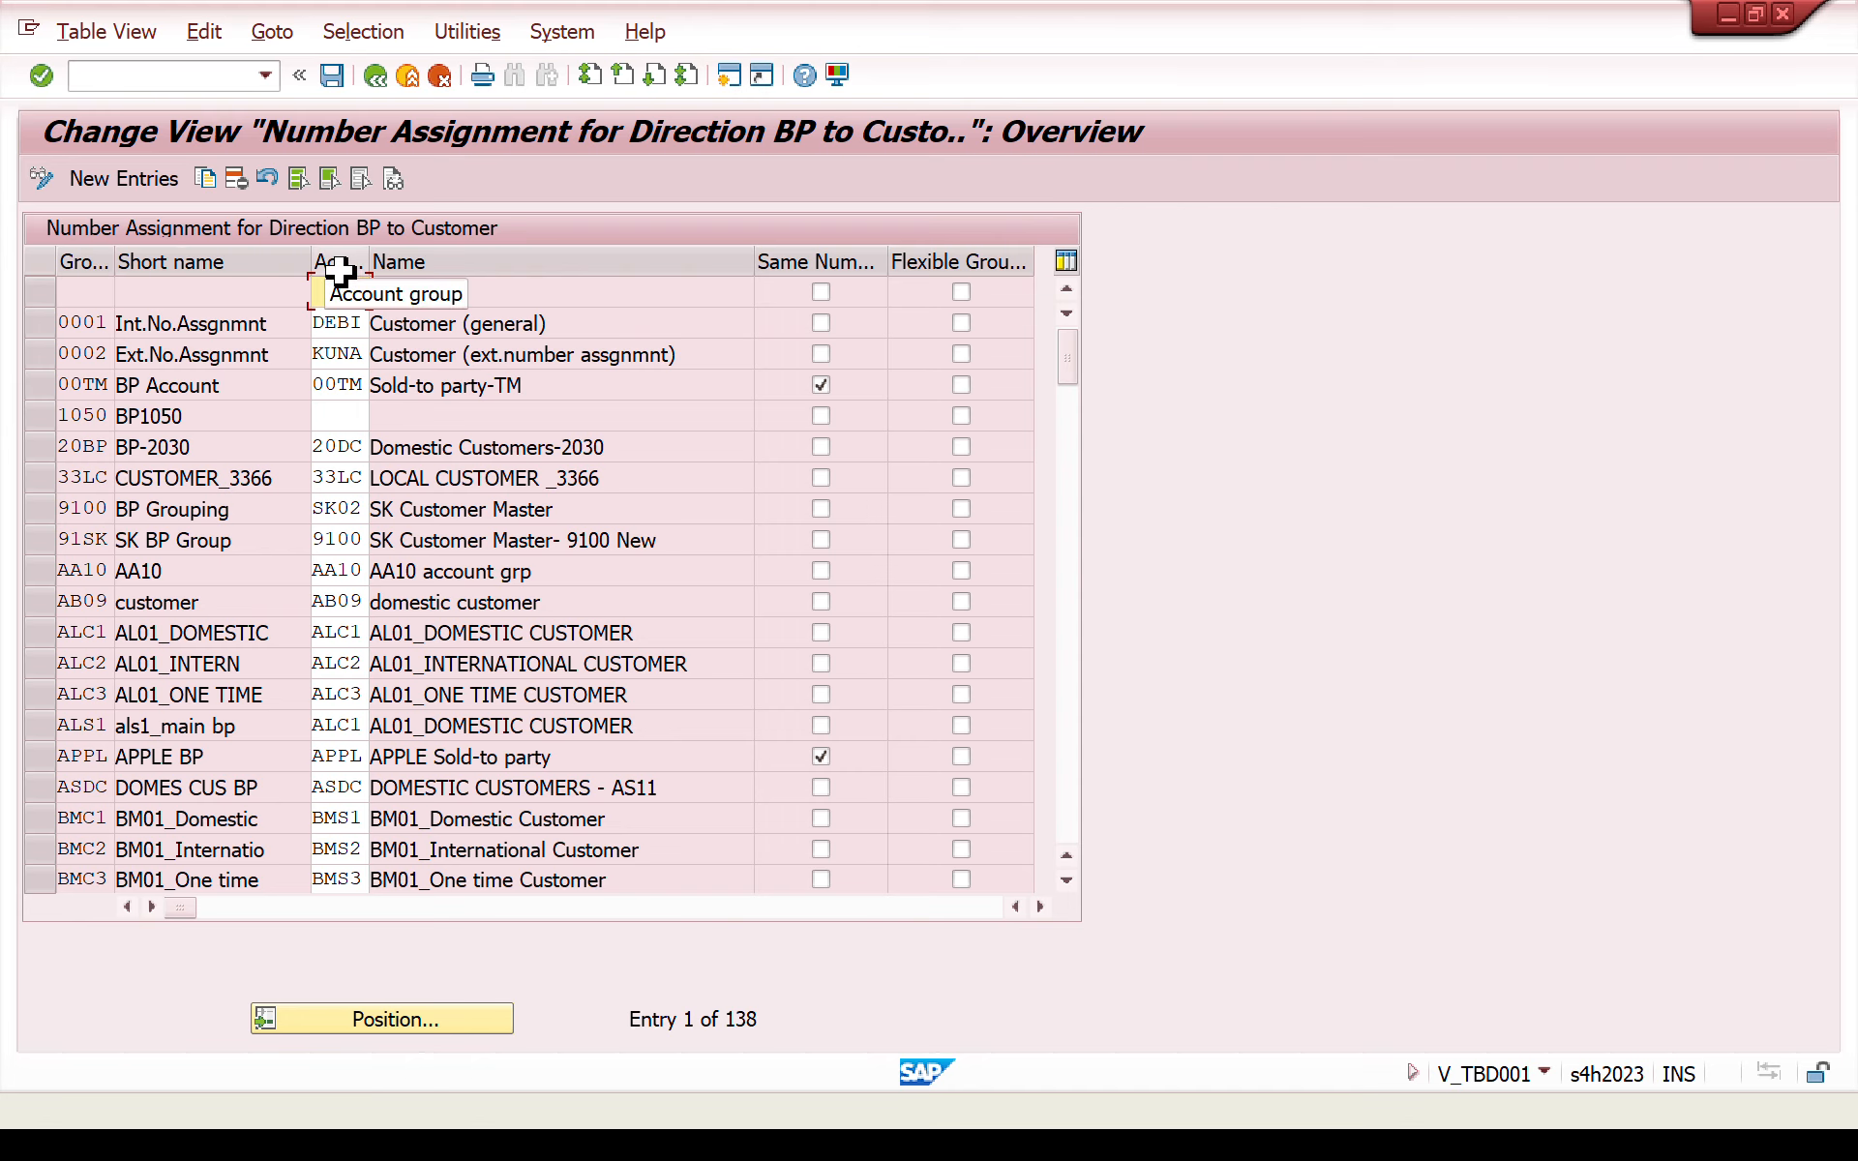
# - Create a new number assignment entry linking BP grouping BUPA to customer account group ZCUS
pyautogui.click(140, 185)
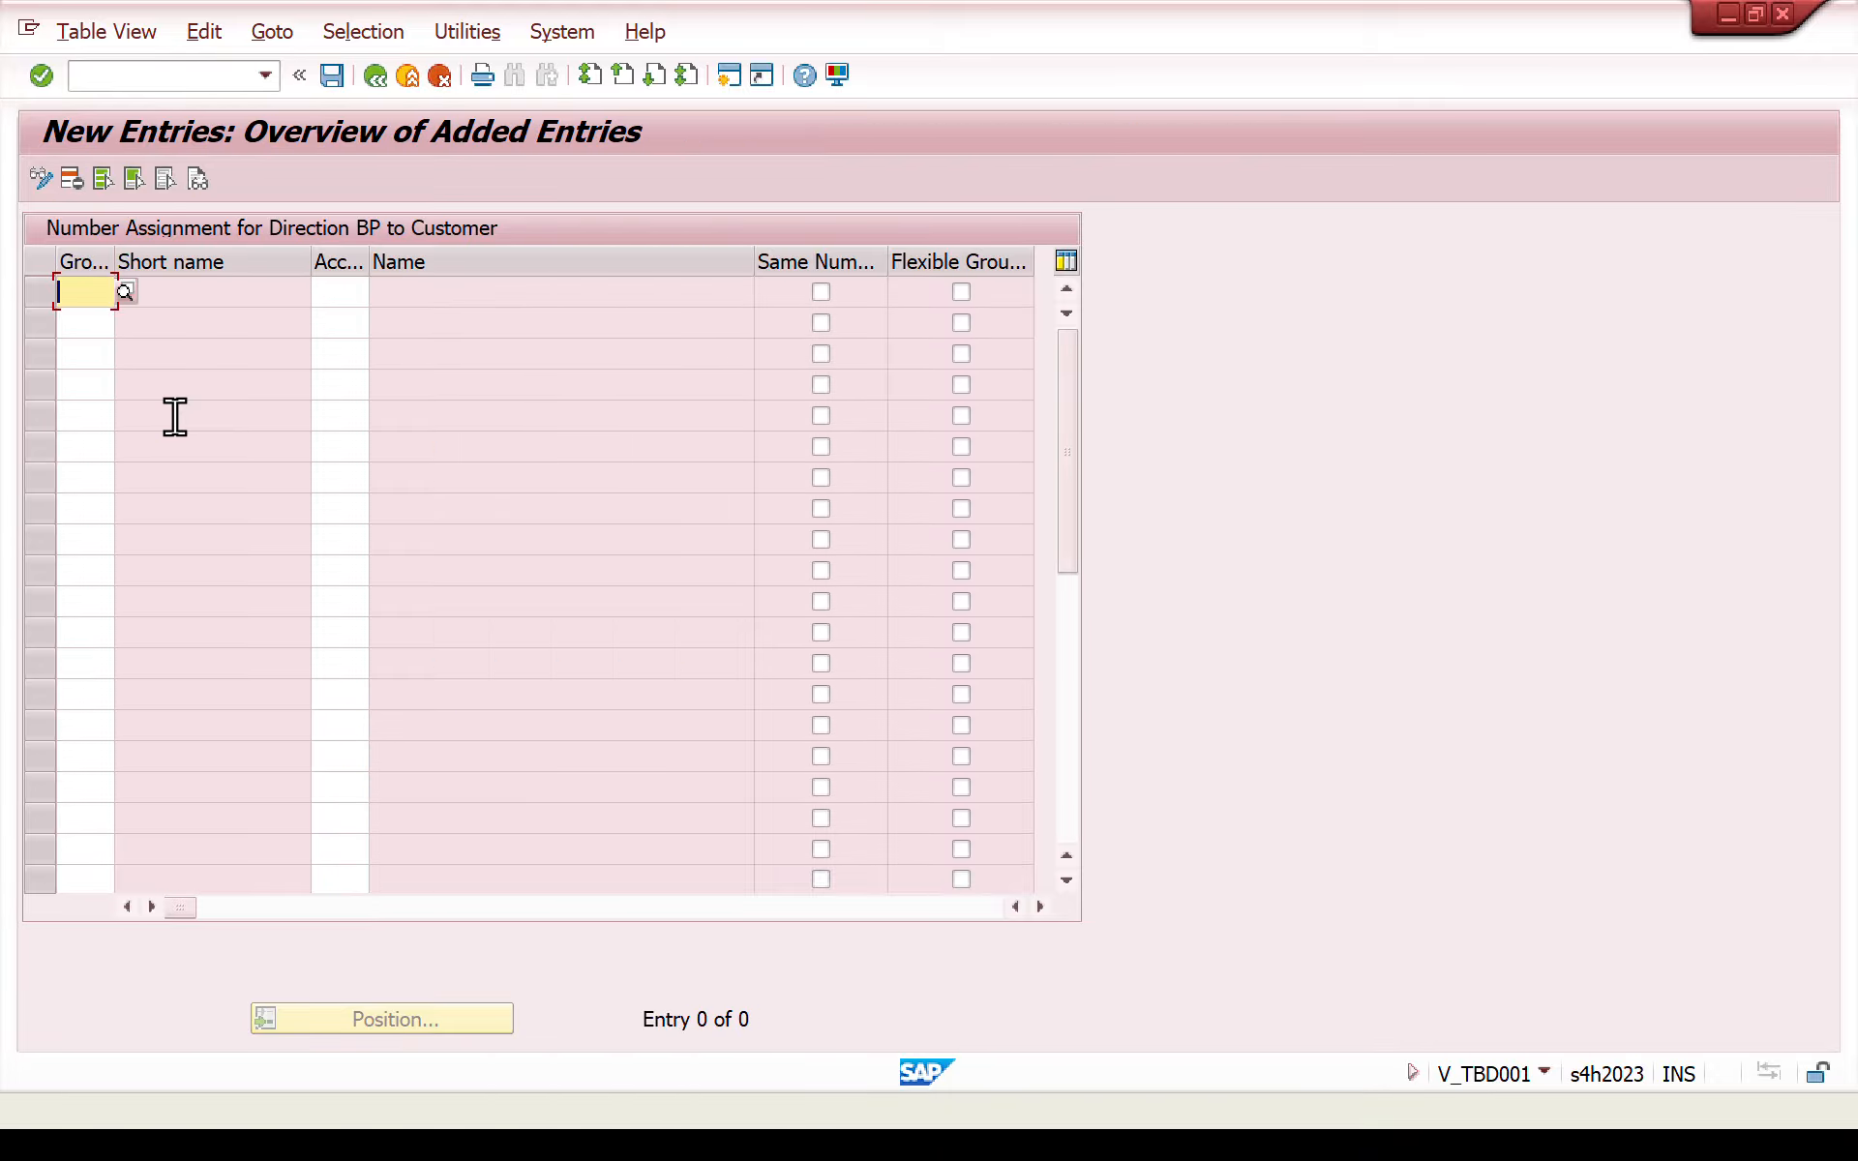
pyautogui.write('bupa')
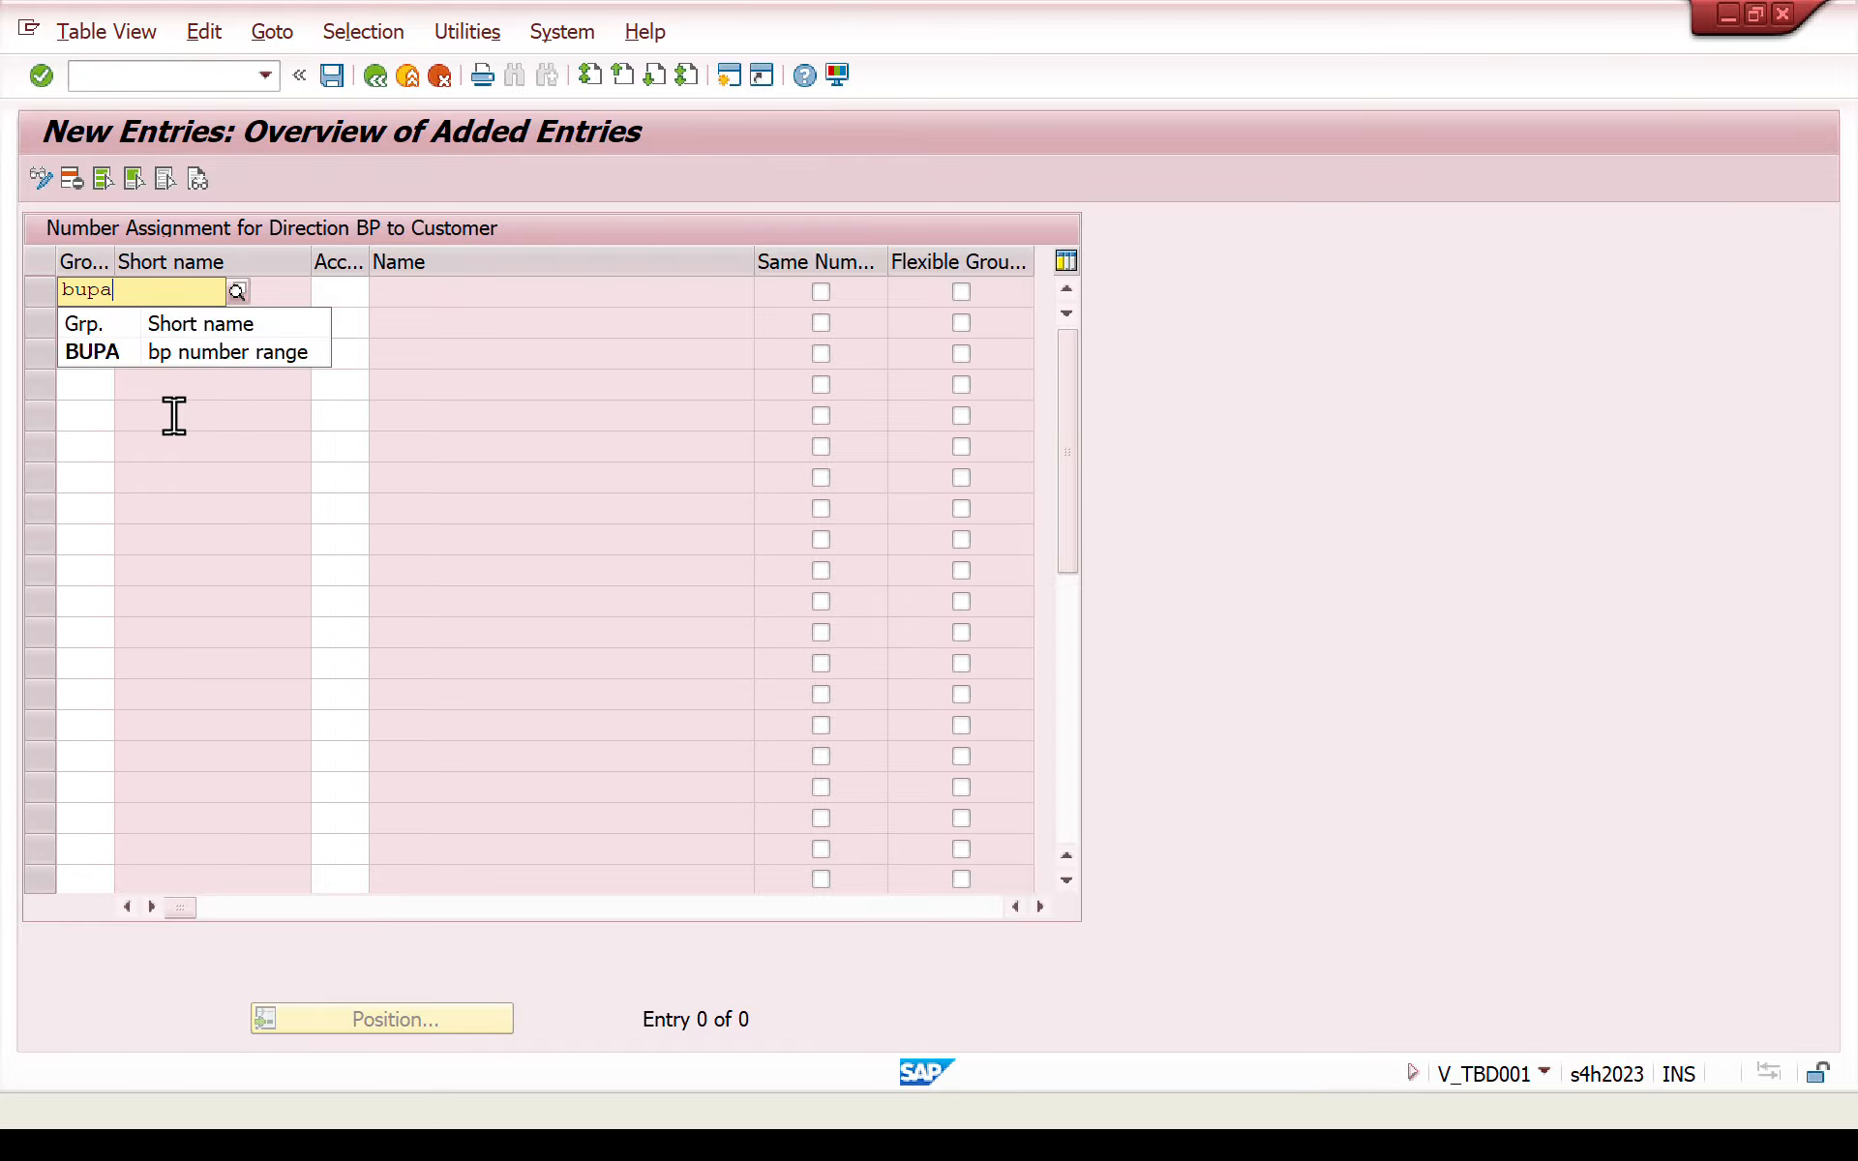
pyautogui.click(170, 358)
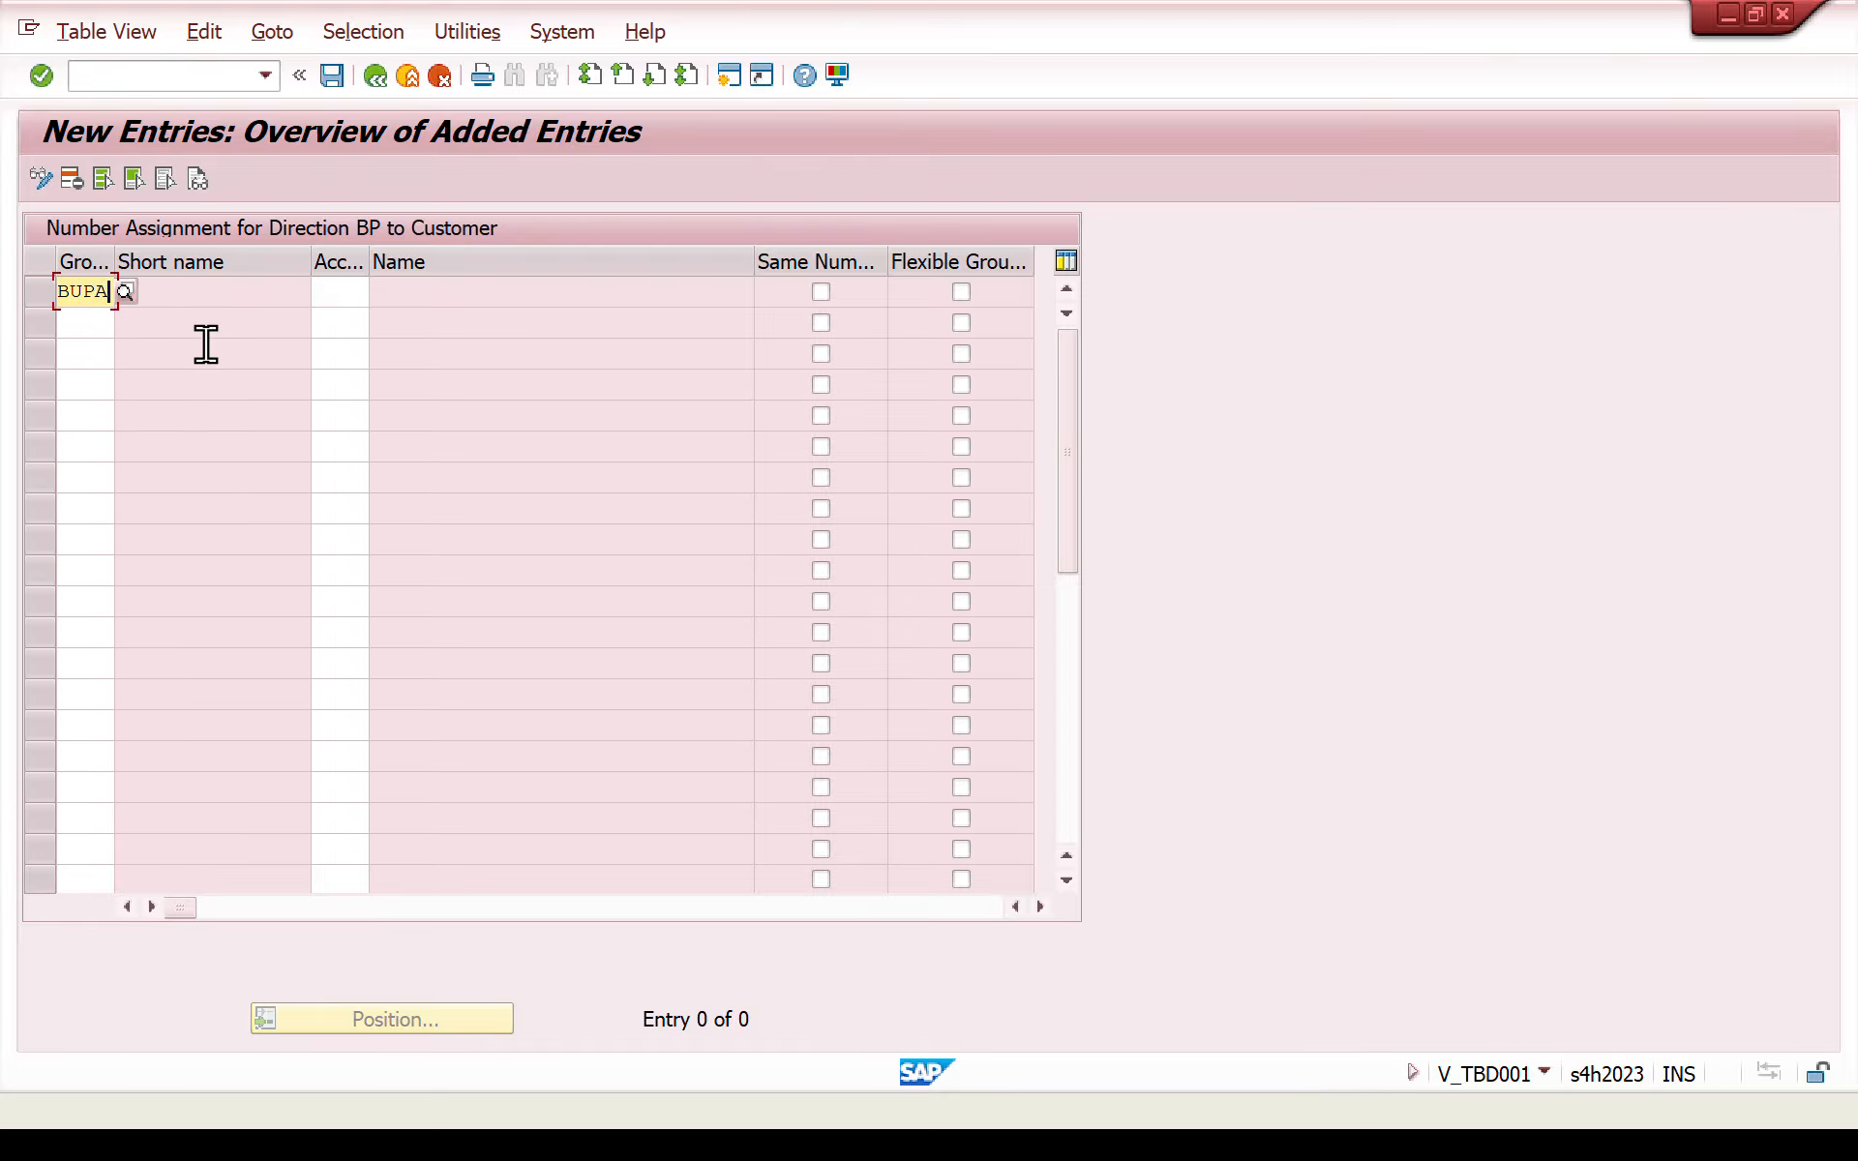
pyautogui.click(366, 291)
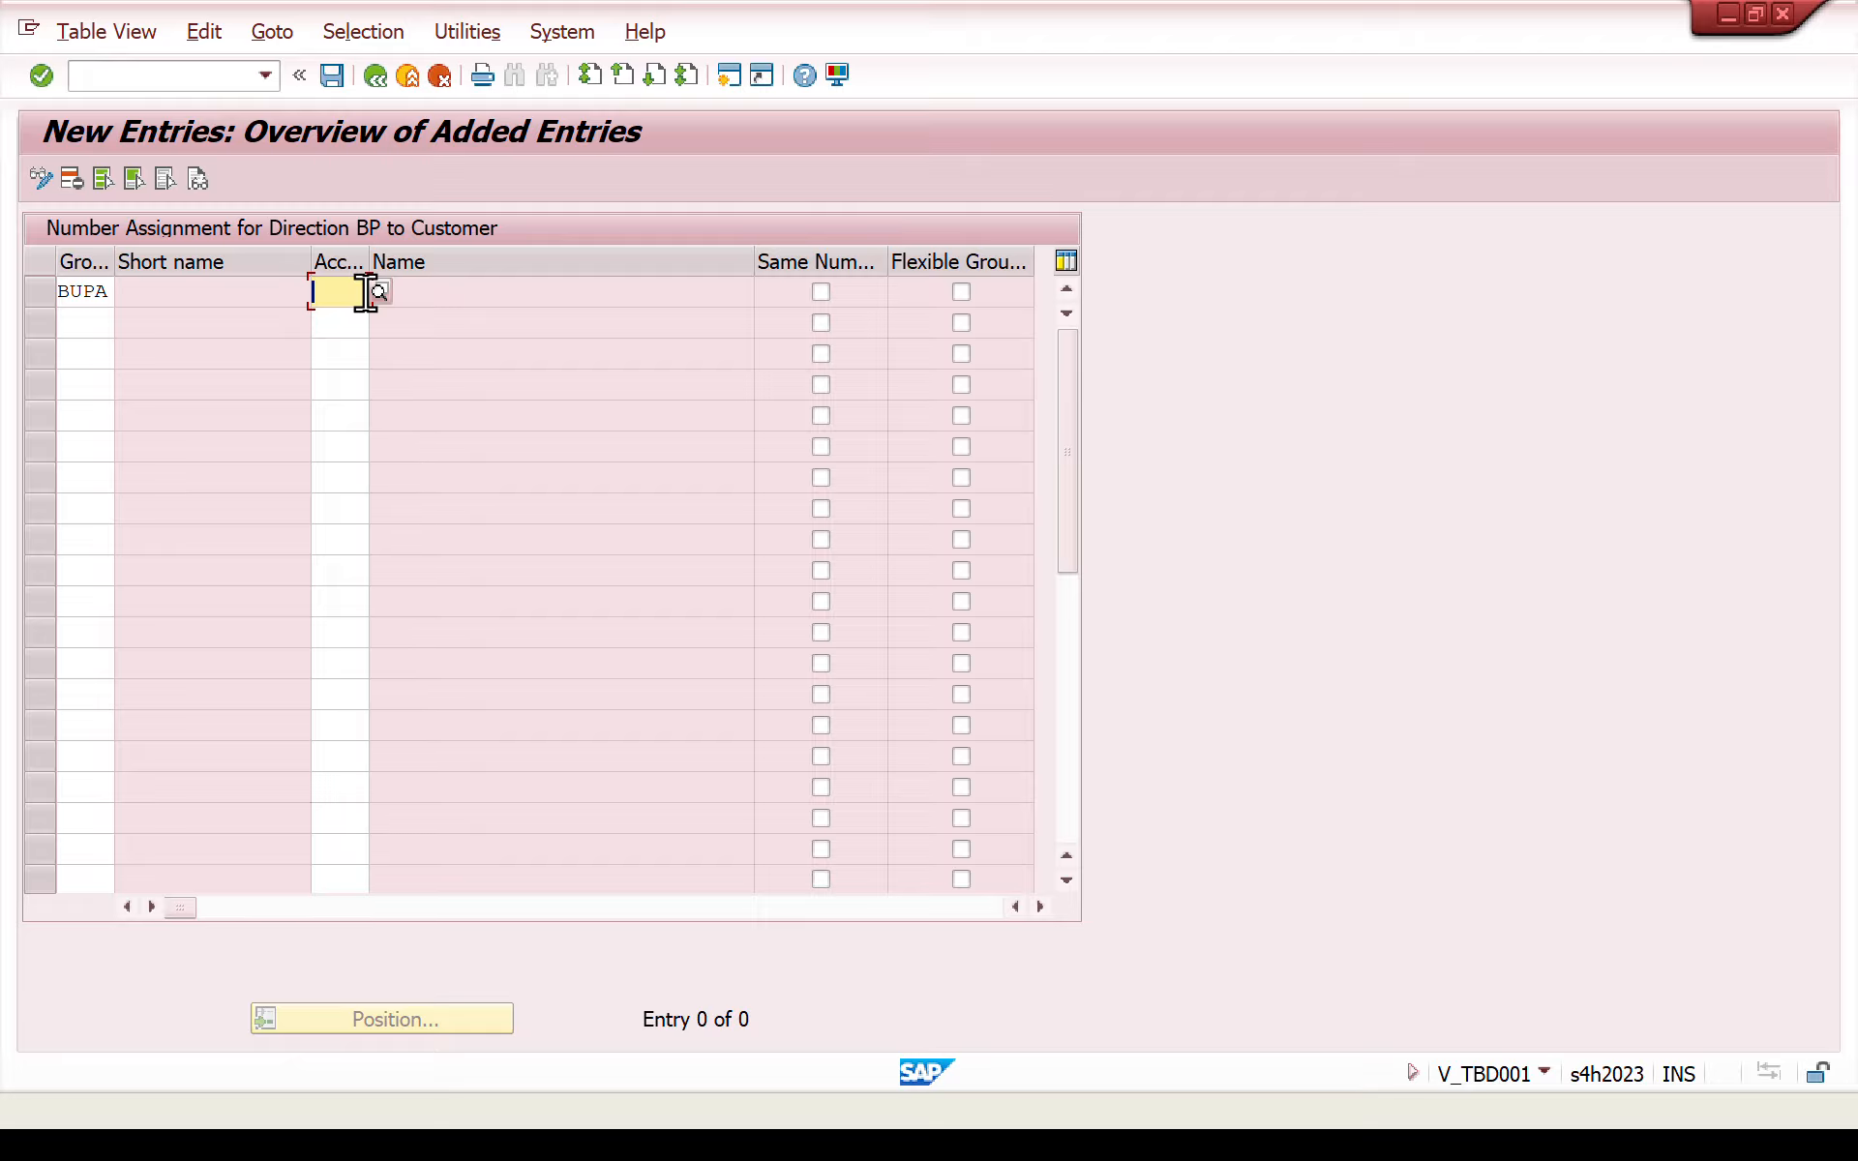
pyautogui.write('zcus')
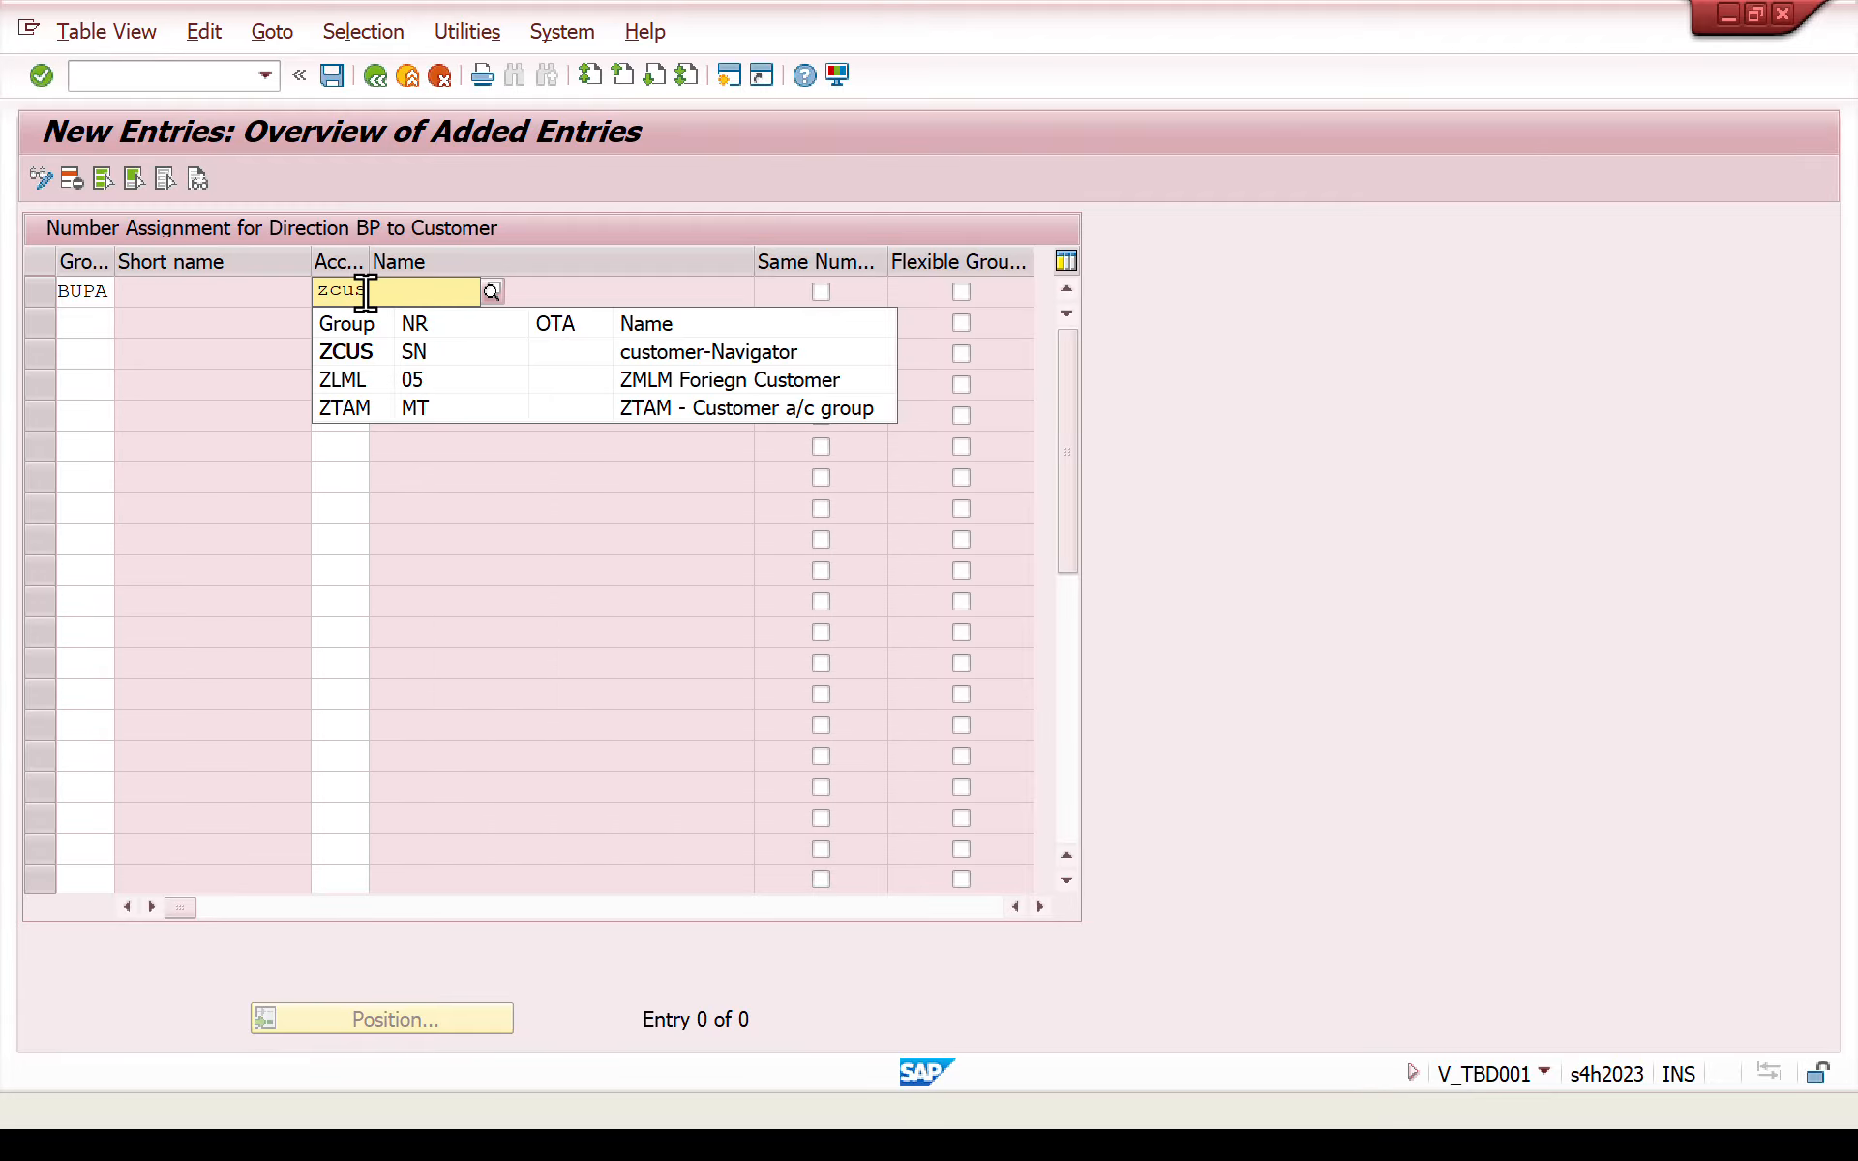
pyautogui.click(358, 352)
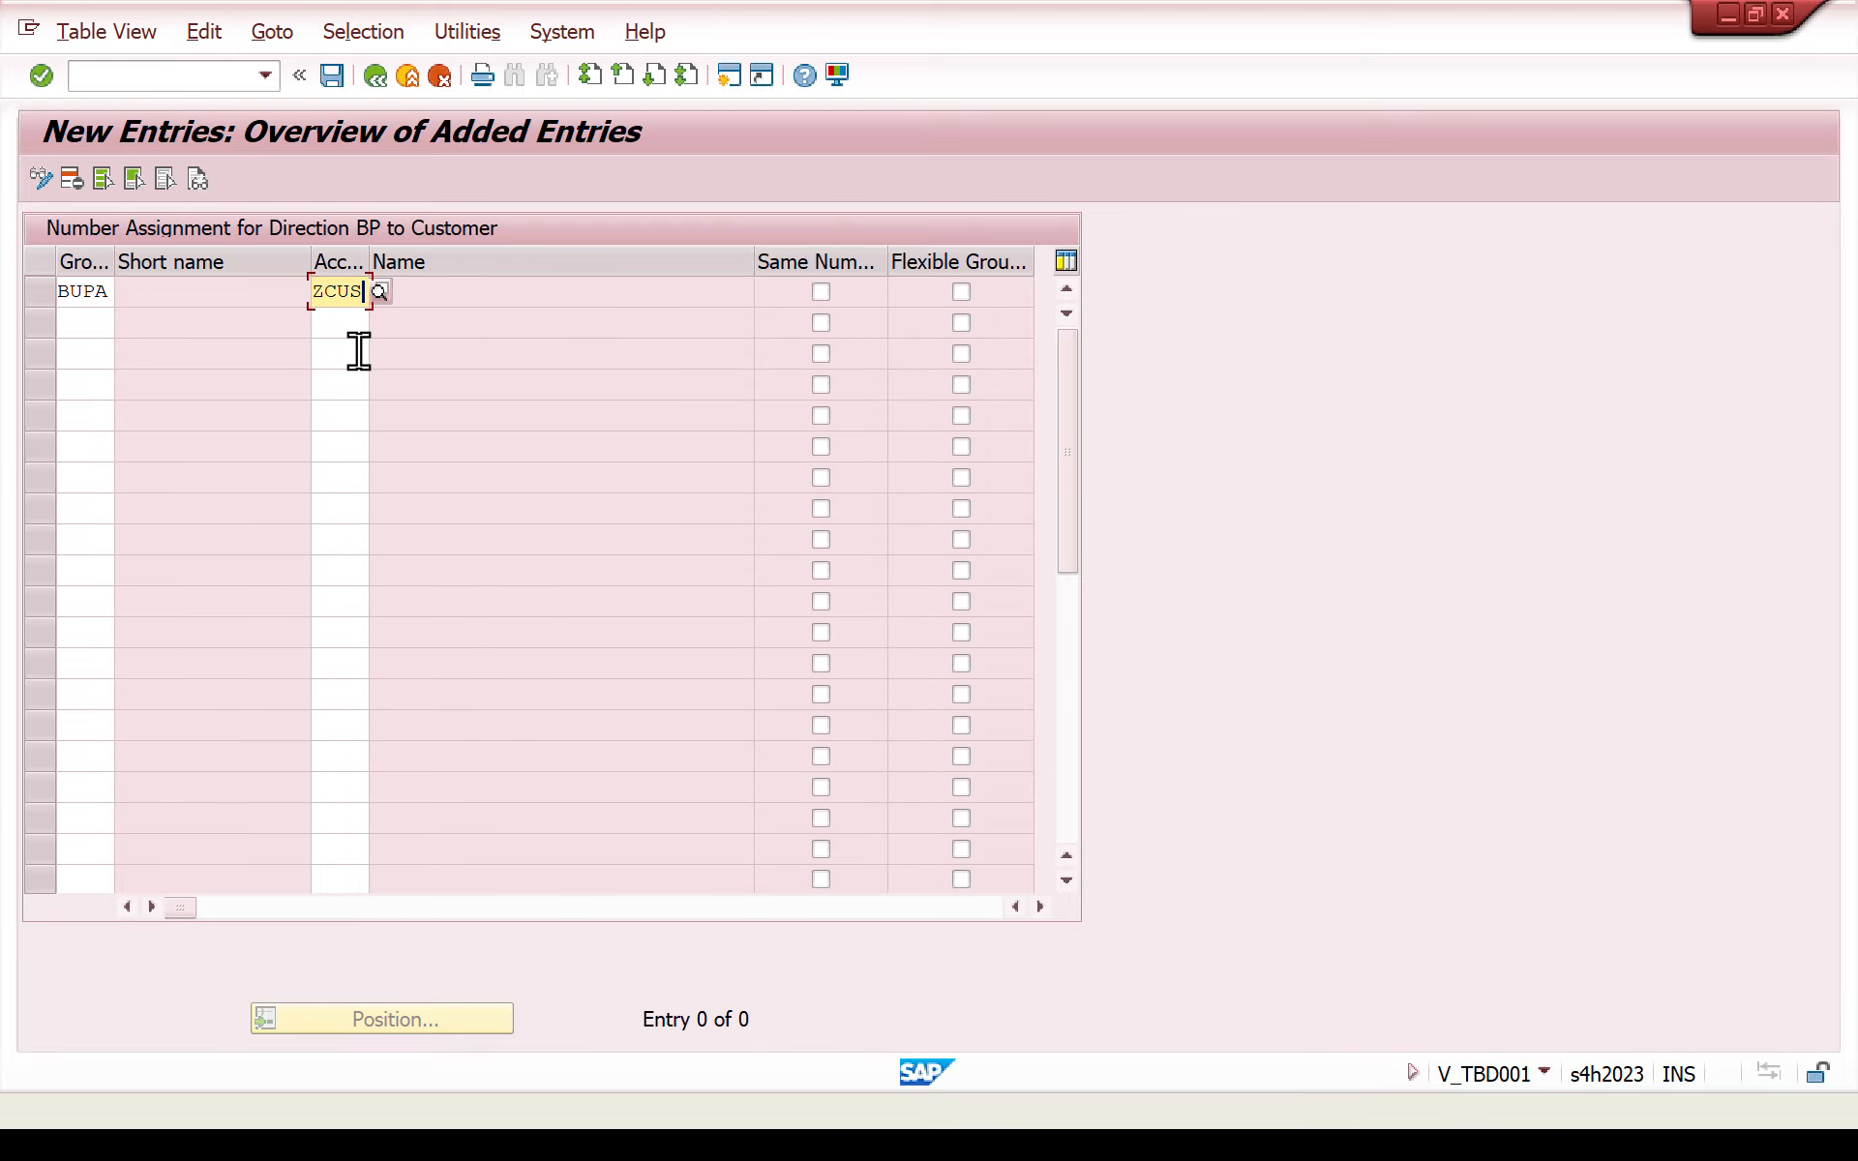
pyautogui.press('Return')
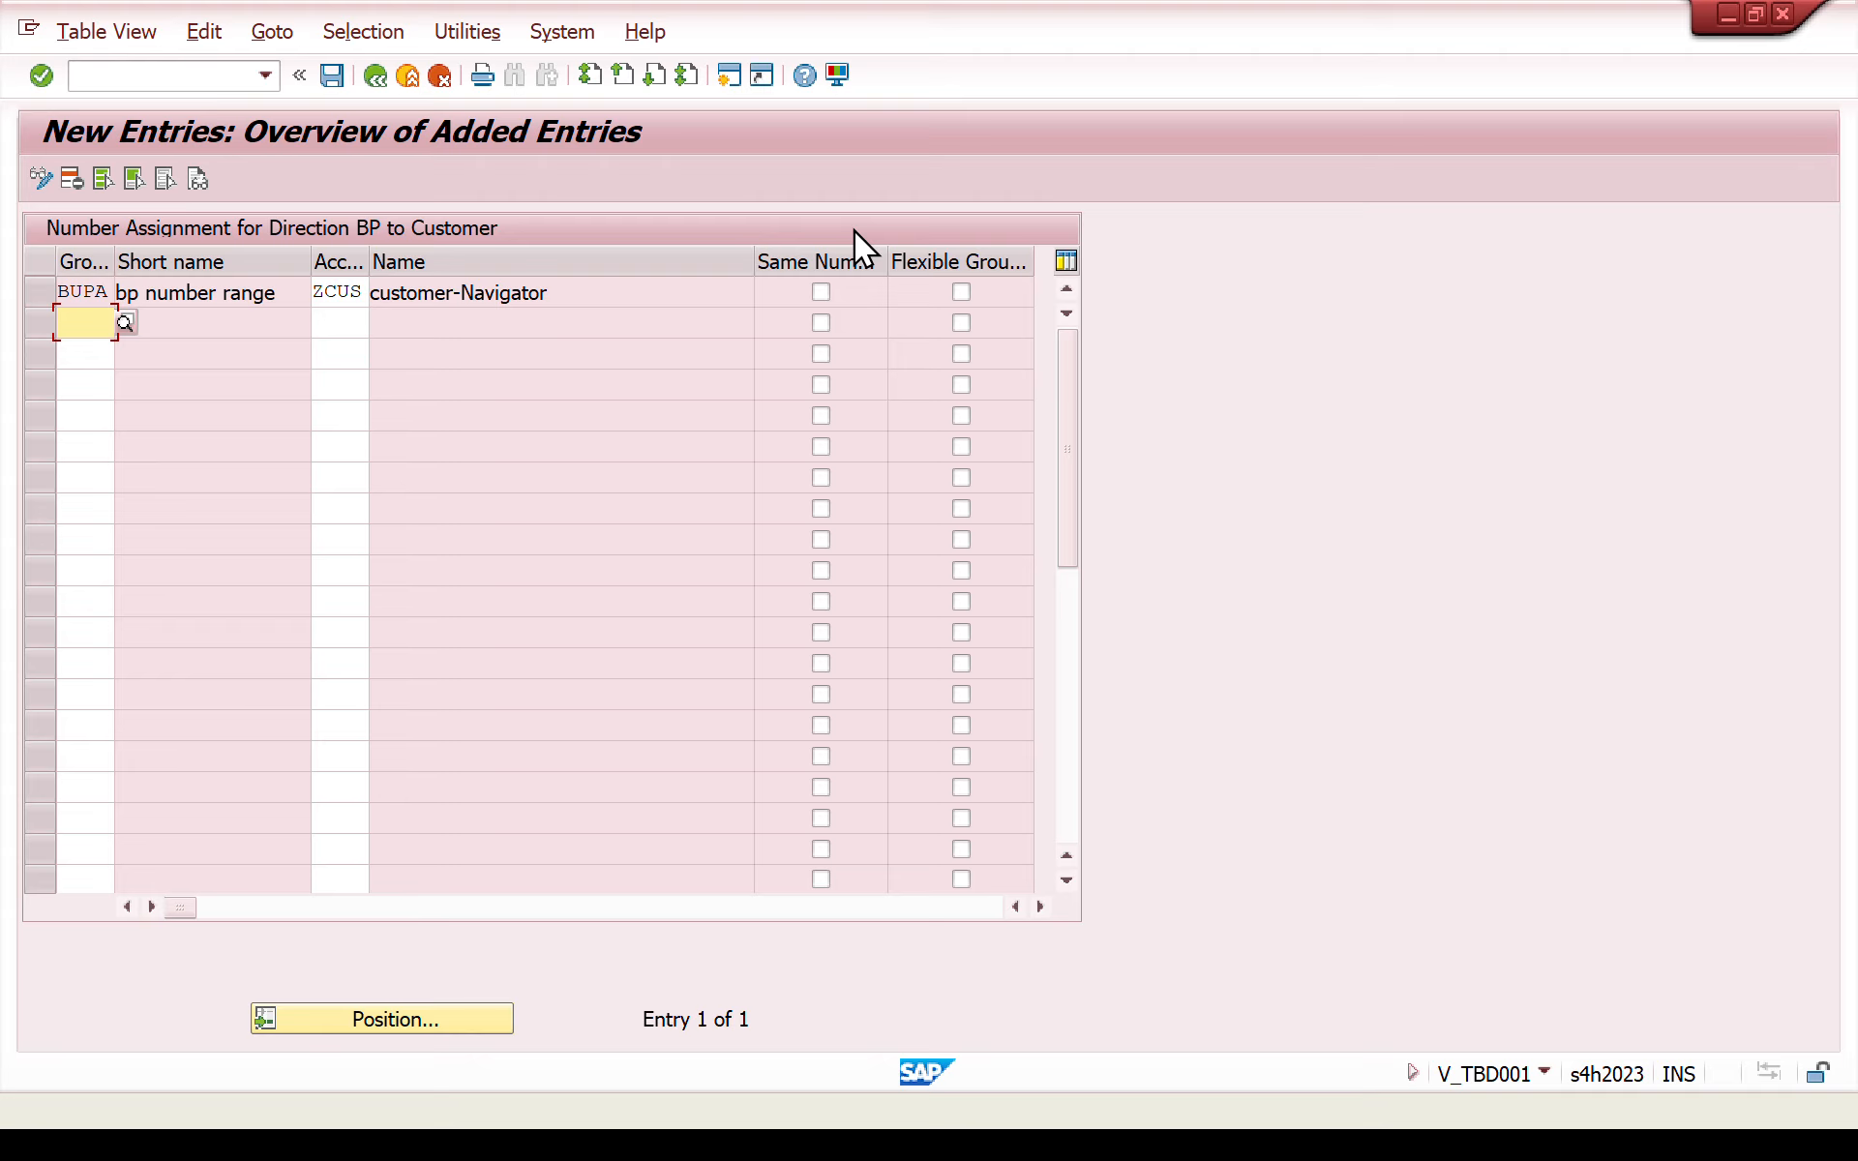
# - Try to enable the same numbers option for the BUPA to ZCUS assignment, then clear it
pyautogui.click(817, 295)
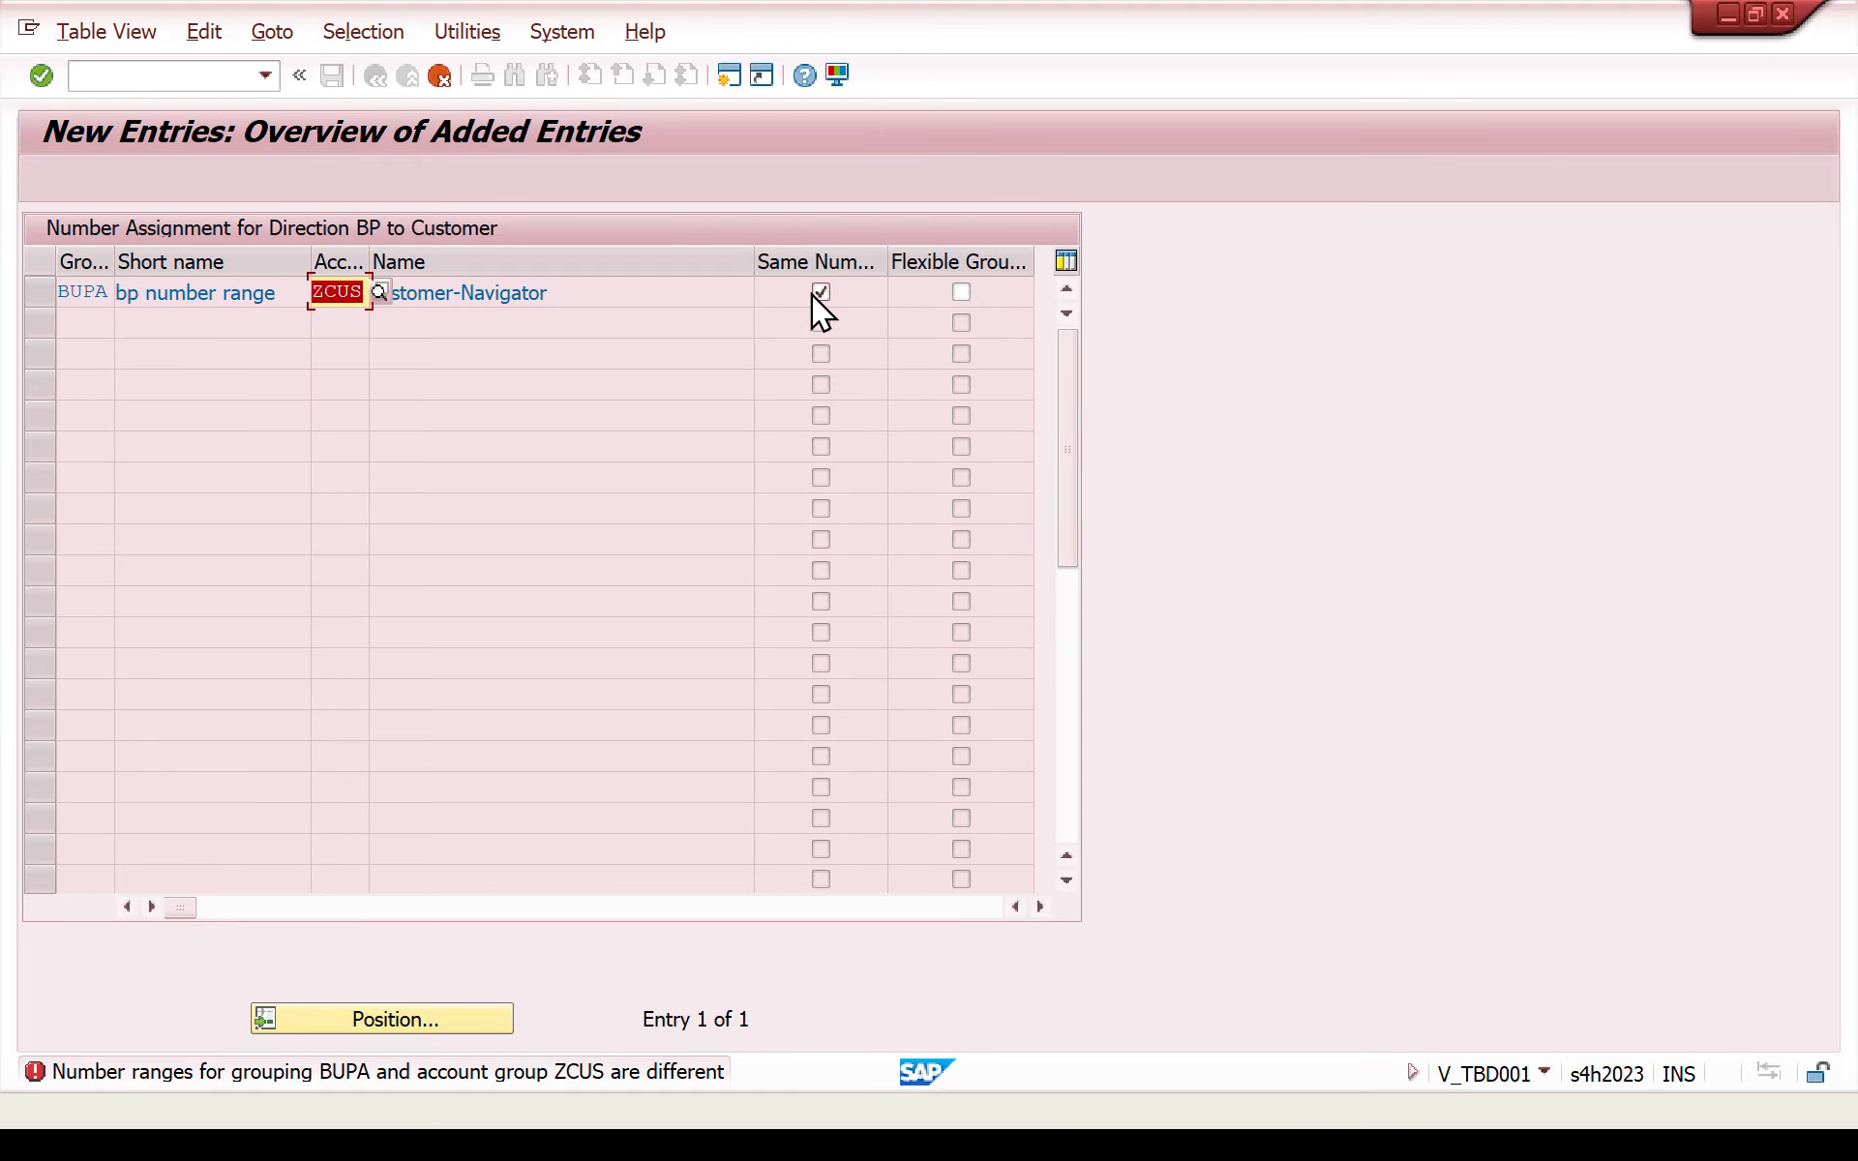
pyautogui.press('Return')
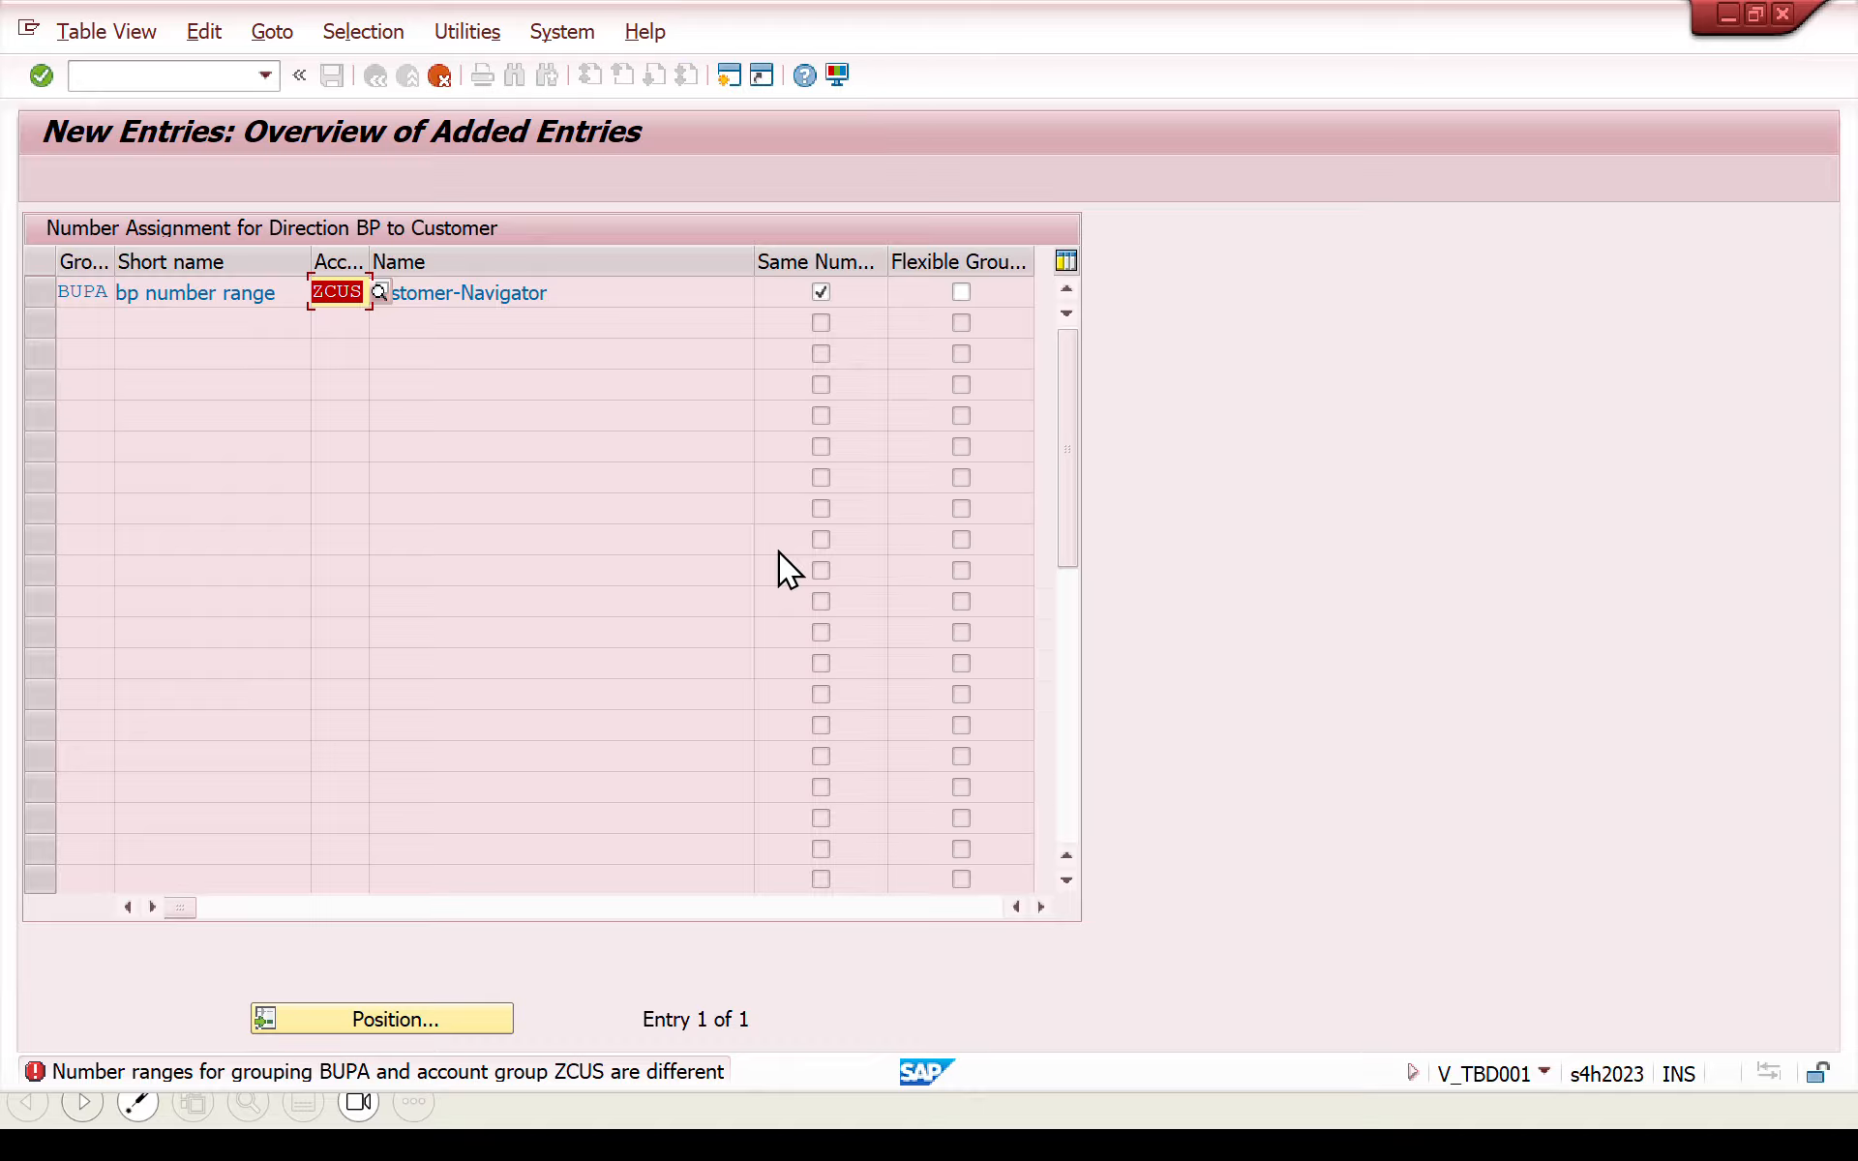
pyautogui.press('Return')
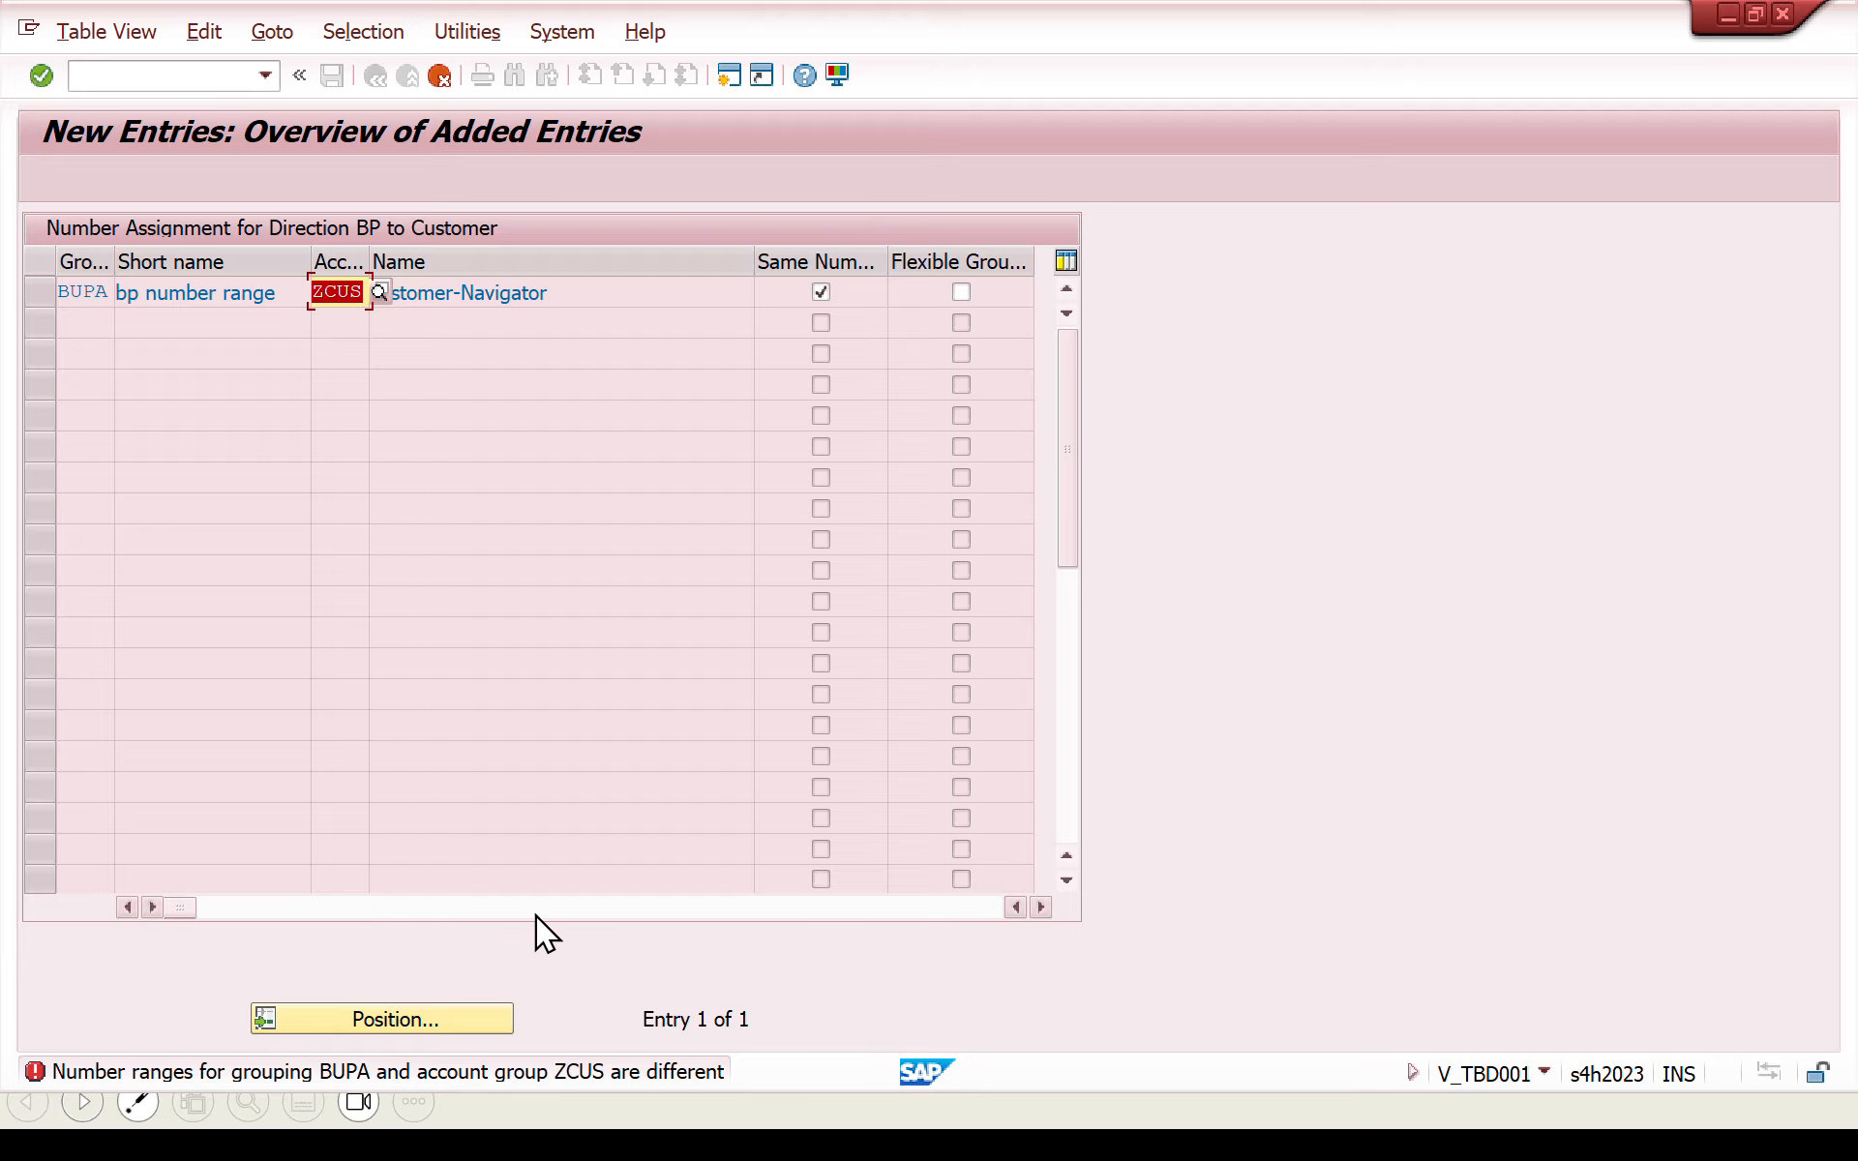
pyautogui.click(821, 292)
pyautogui.press('Return')
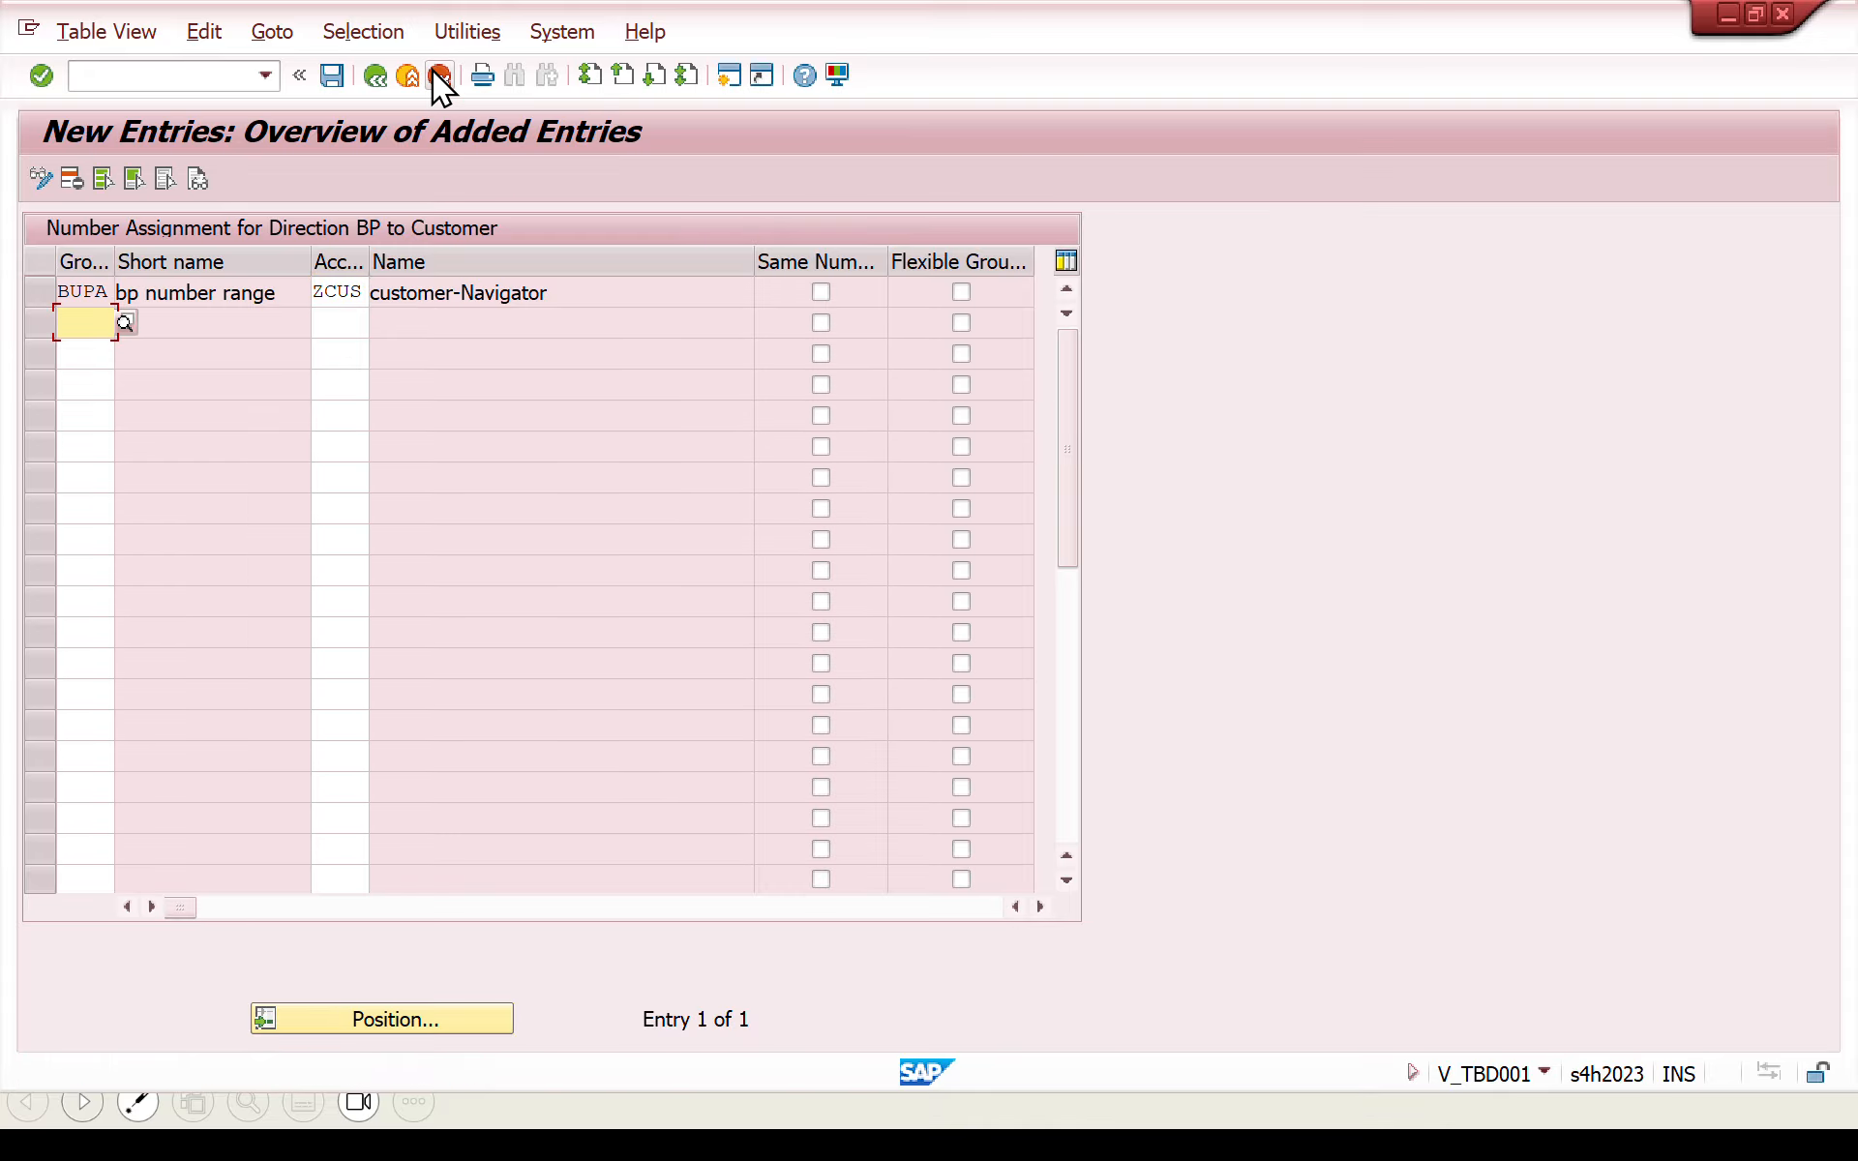
# - Leave the BP to customer number assignment view and discard the unsaved entry
pyautogui.click(382, 81)
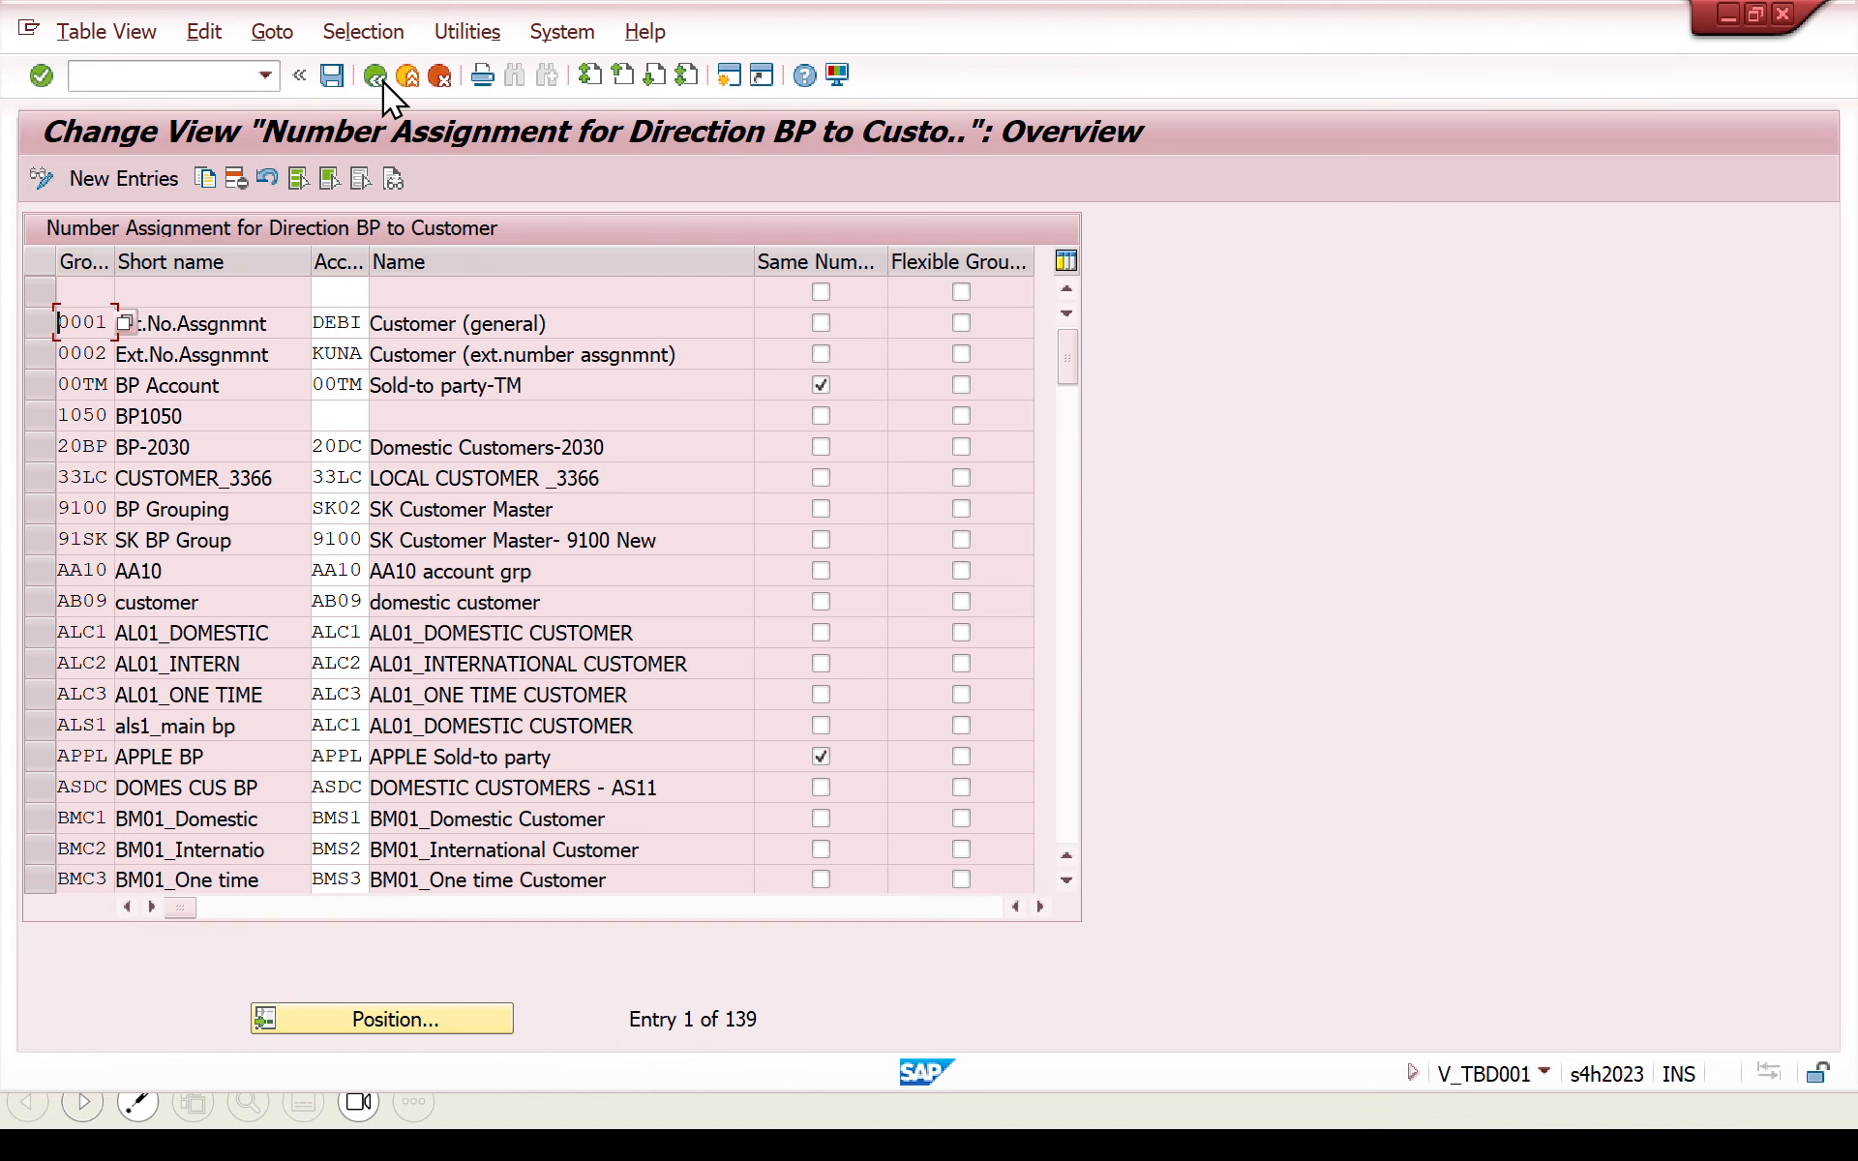
pyautogui.click(382, 81)
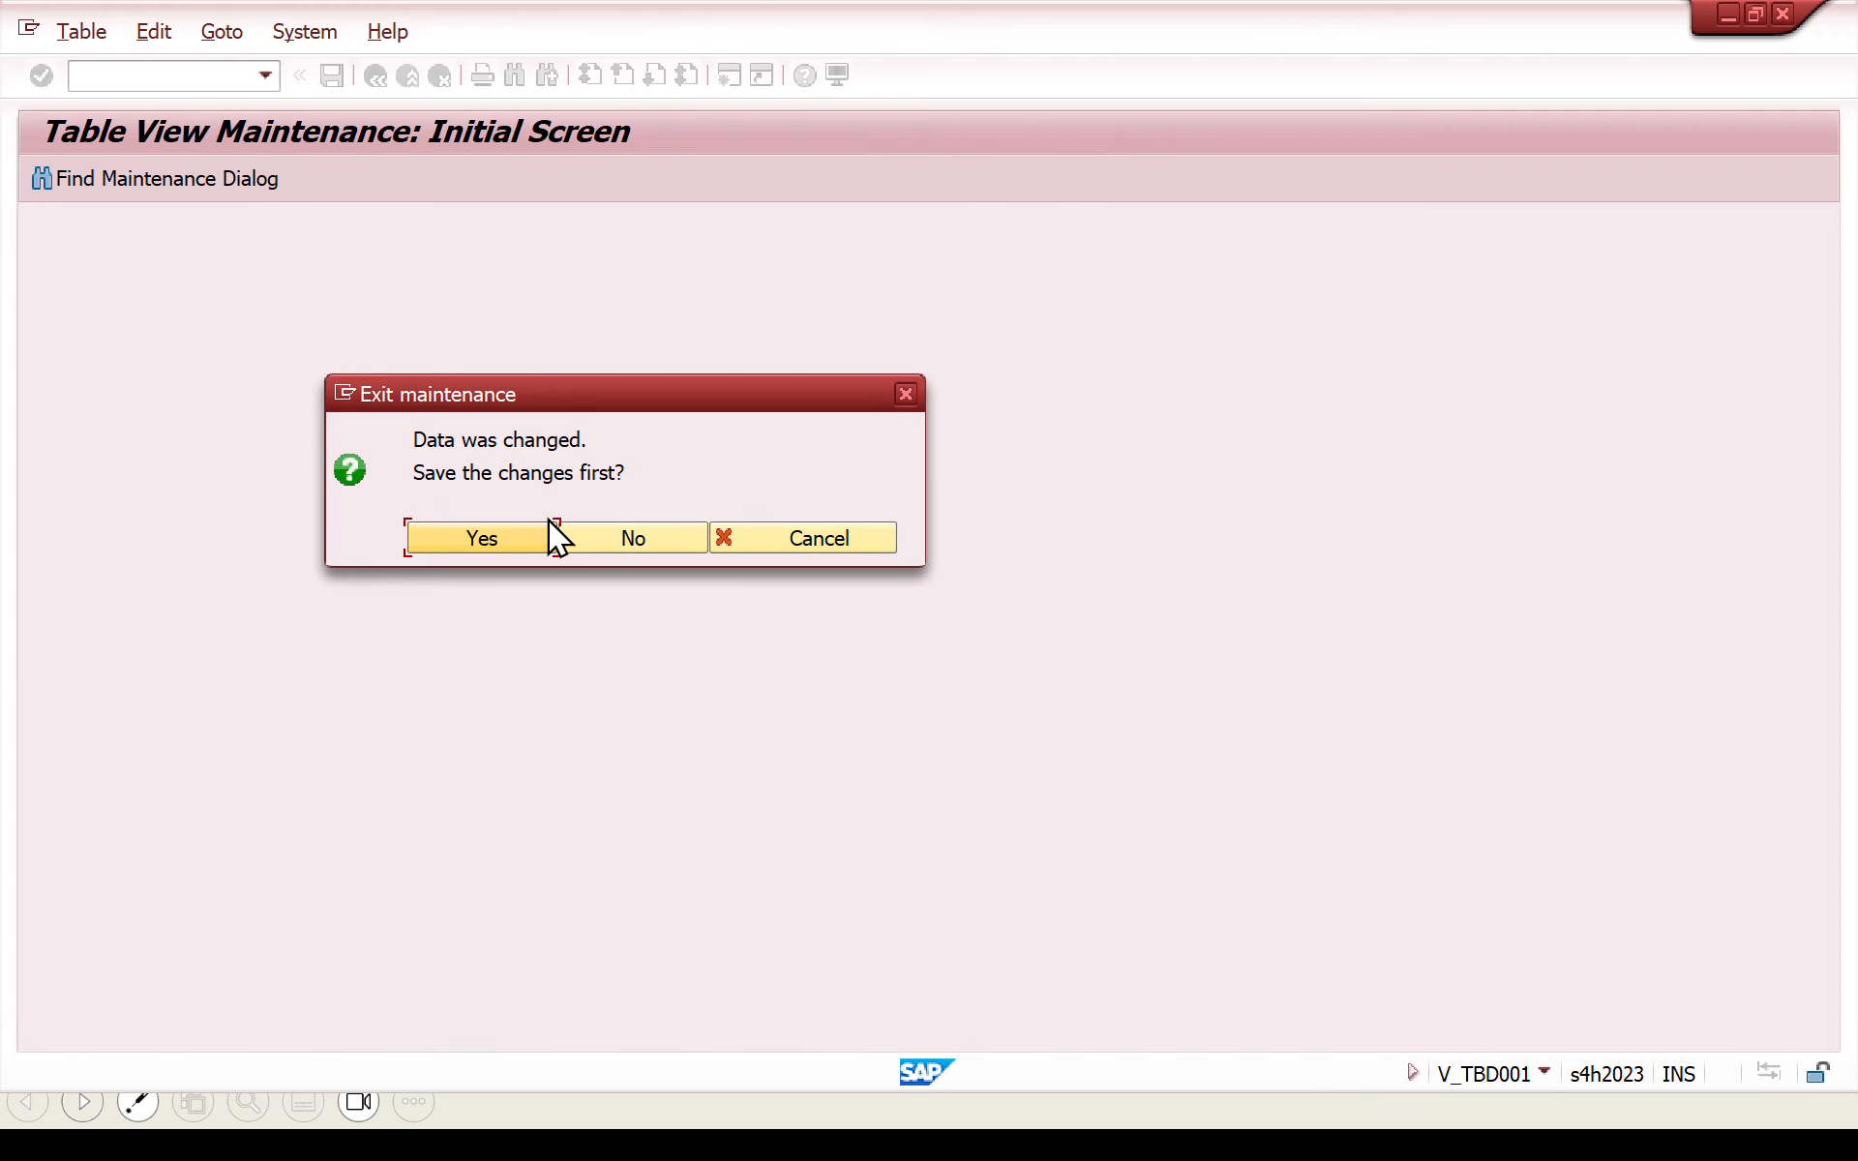
pyautogui.click(581, 531)
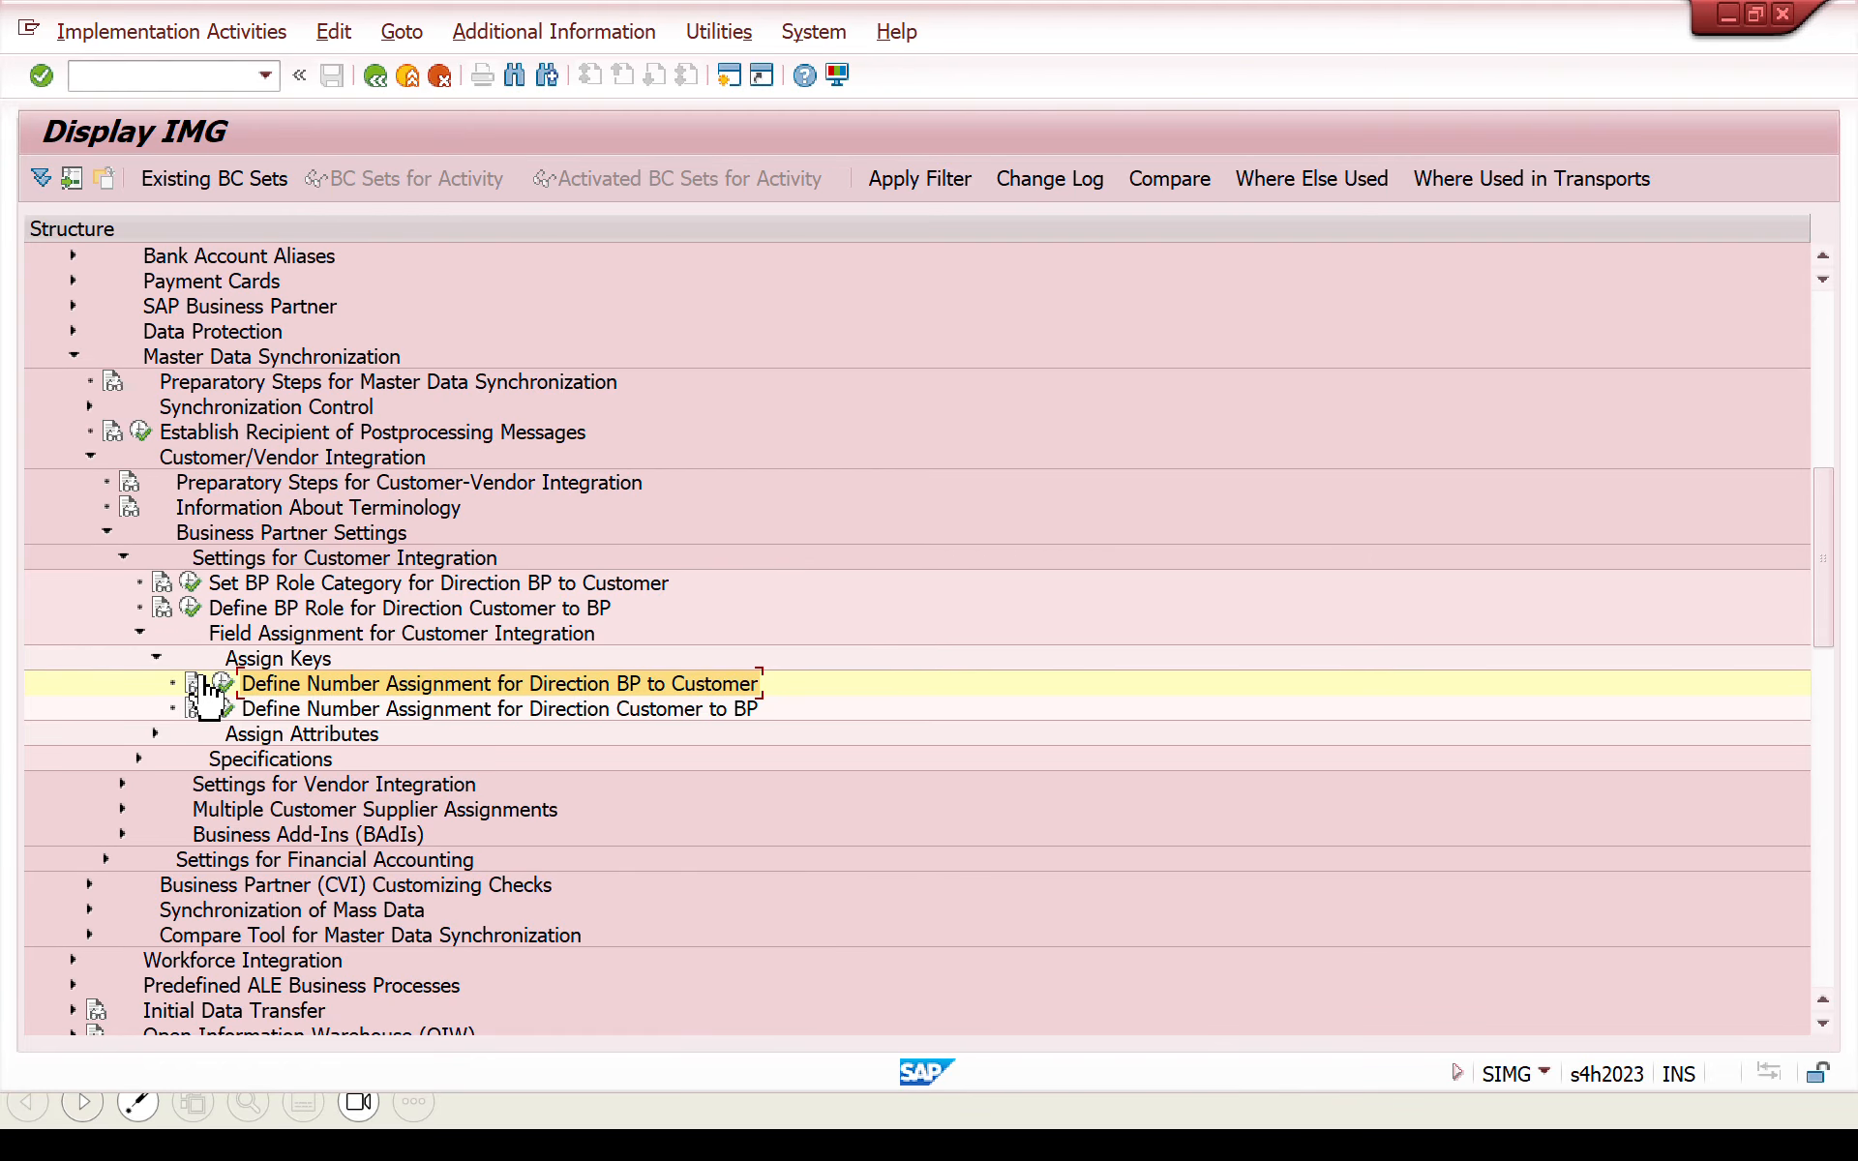
# - Collapse Master Data Synchronization and expand Number Ranges and Groupings in the Basic Settings of SAP Business Partner
pyautogui.click(155, 660)
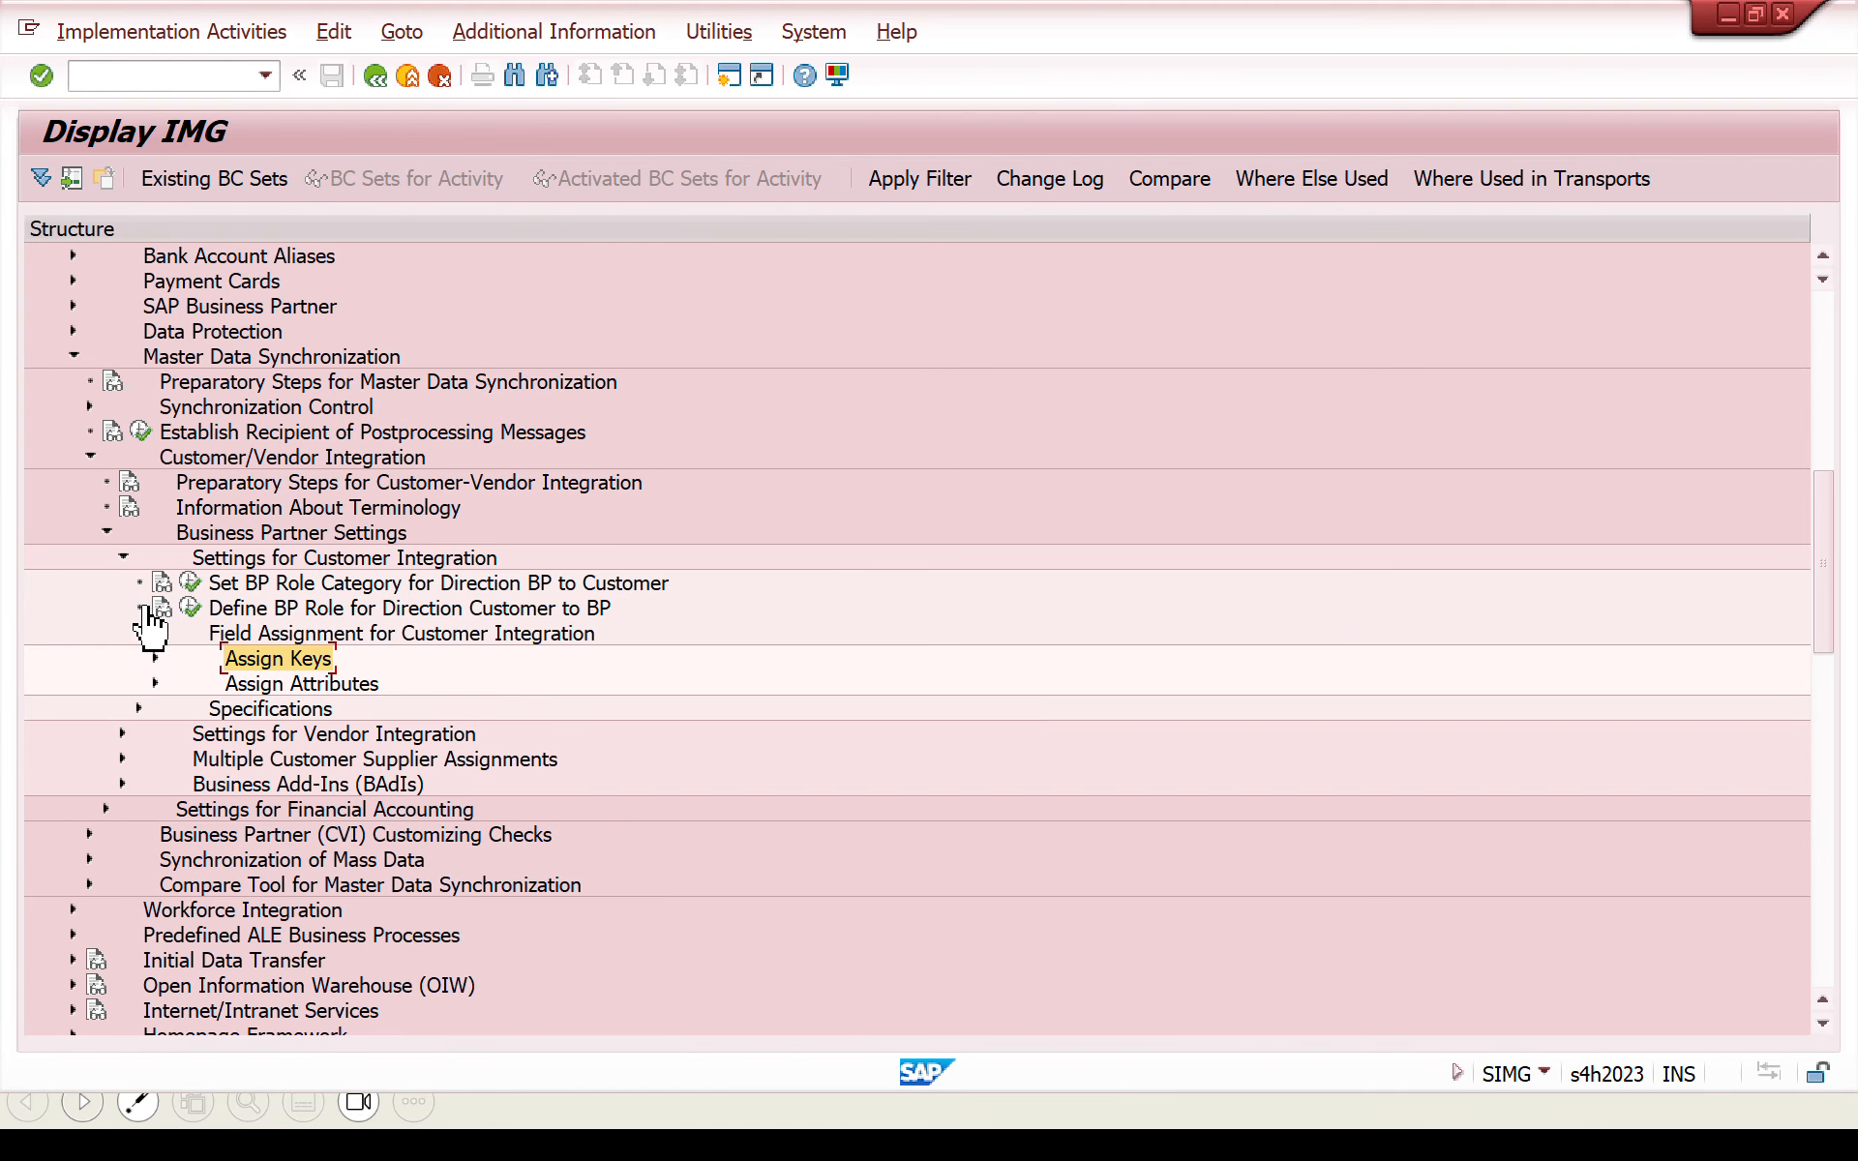
pyautogui.click(115, 534)
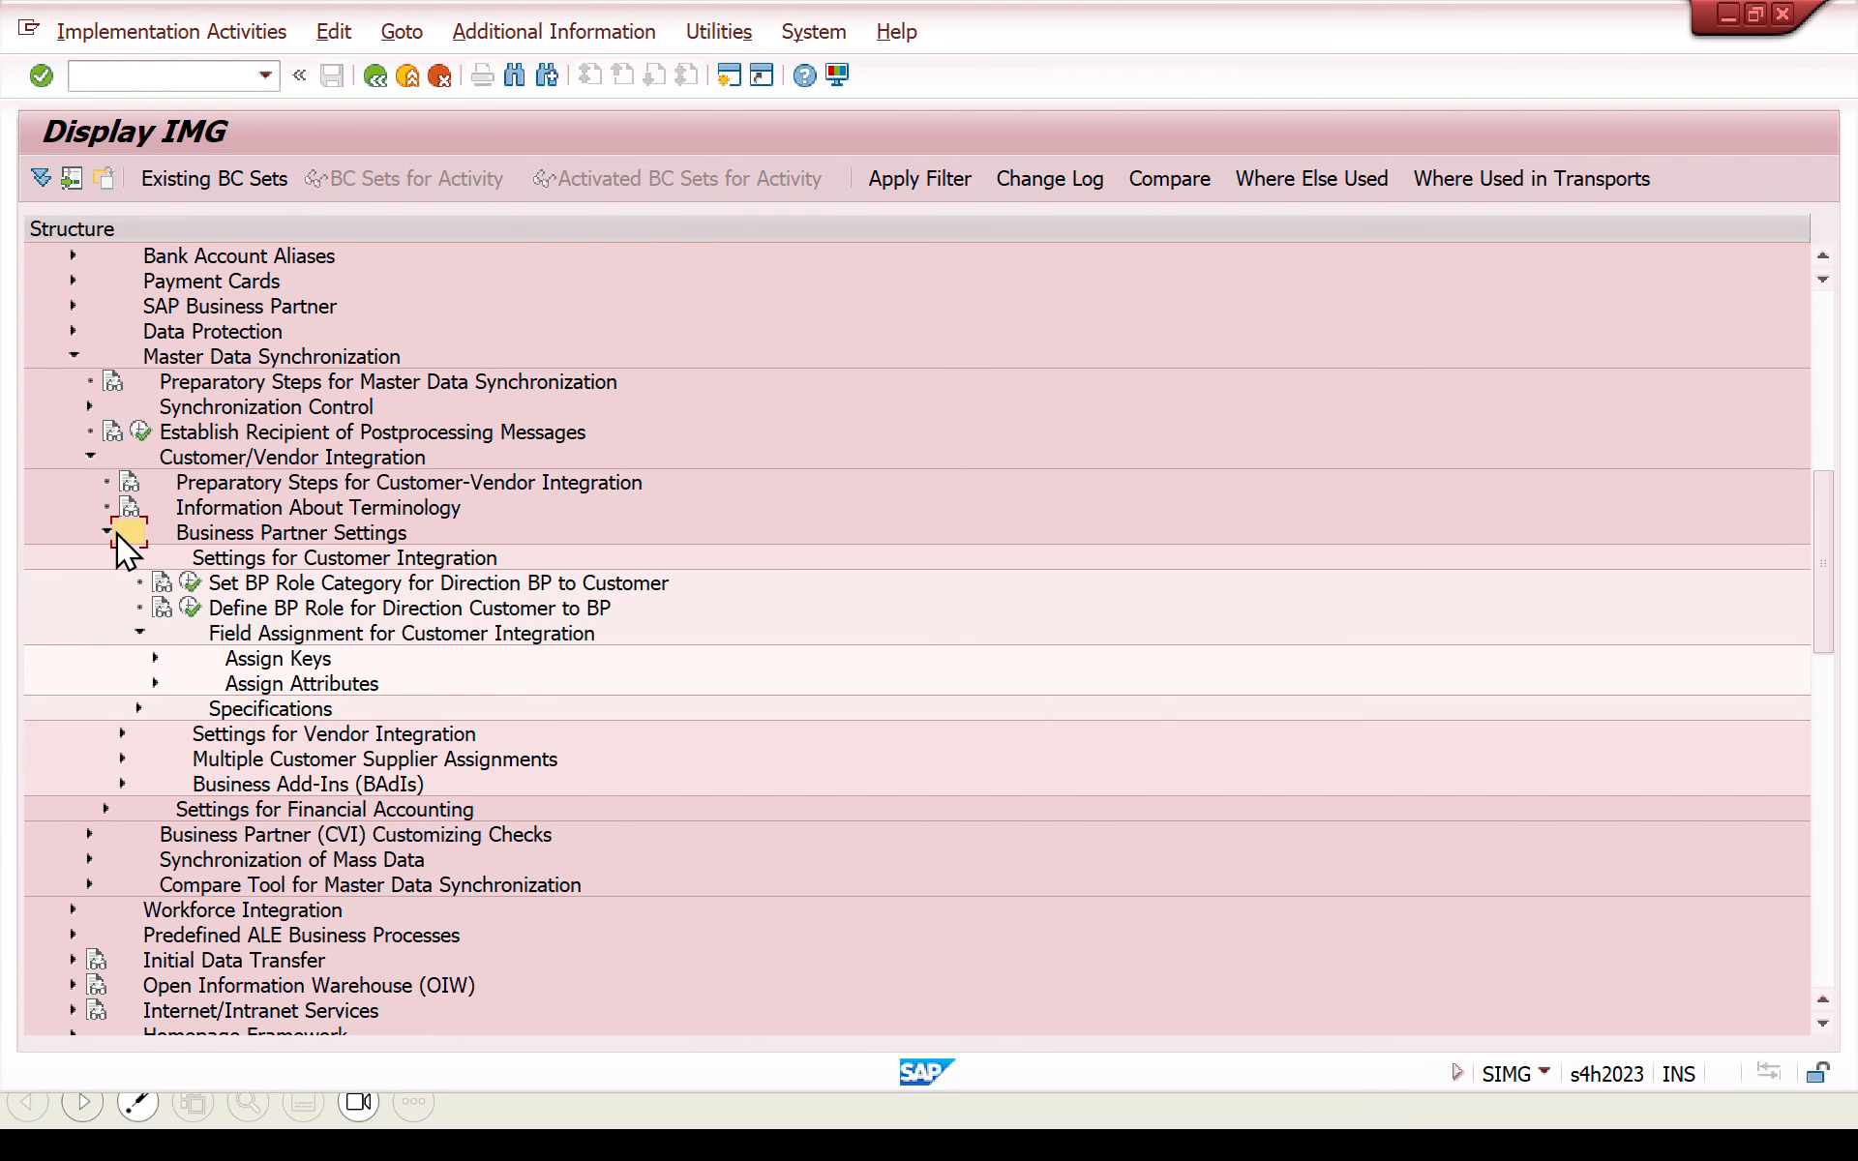
pyautogui.click(87, 453)
pyautogui.click(73, 358)
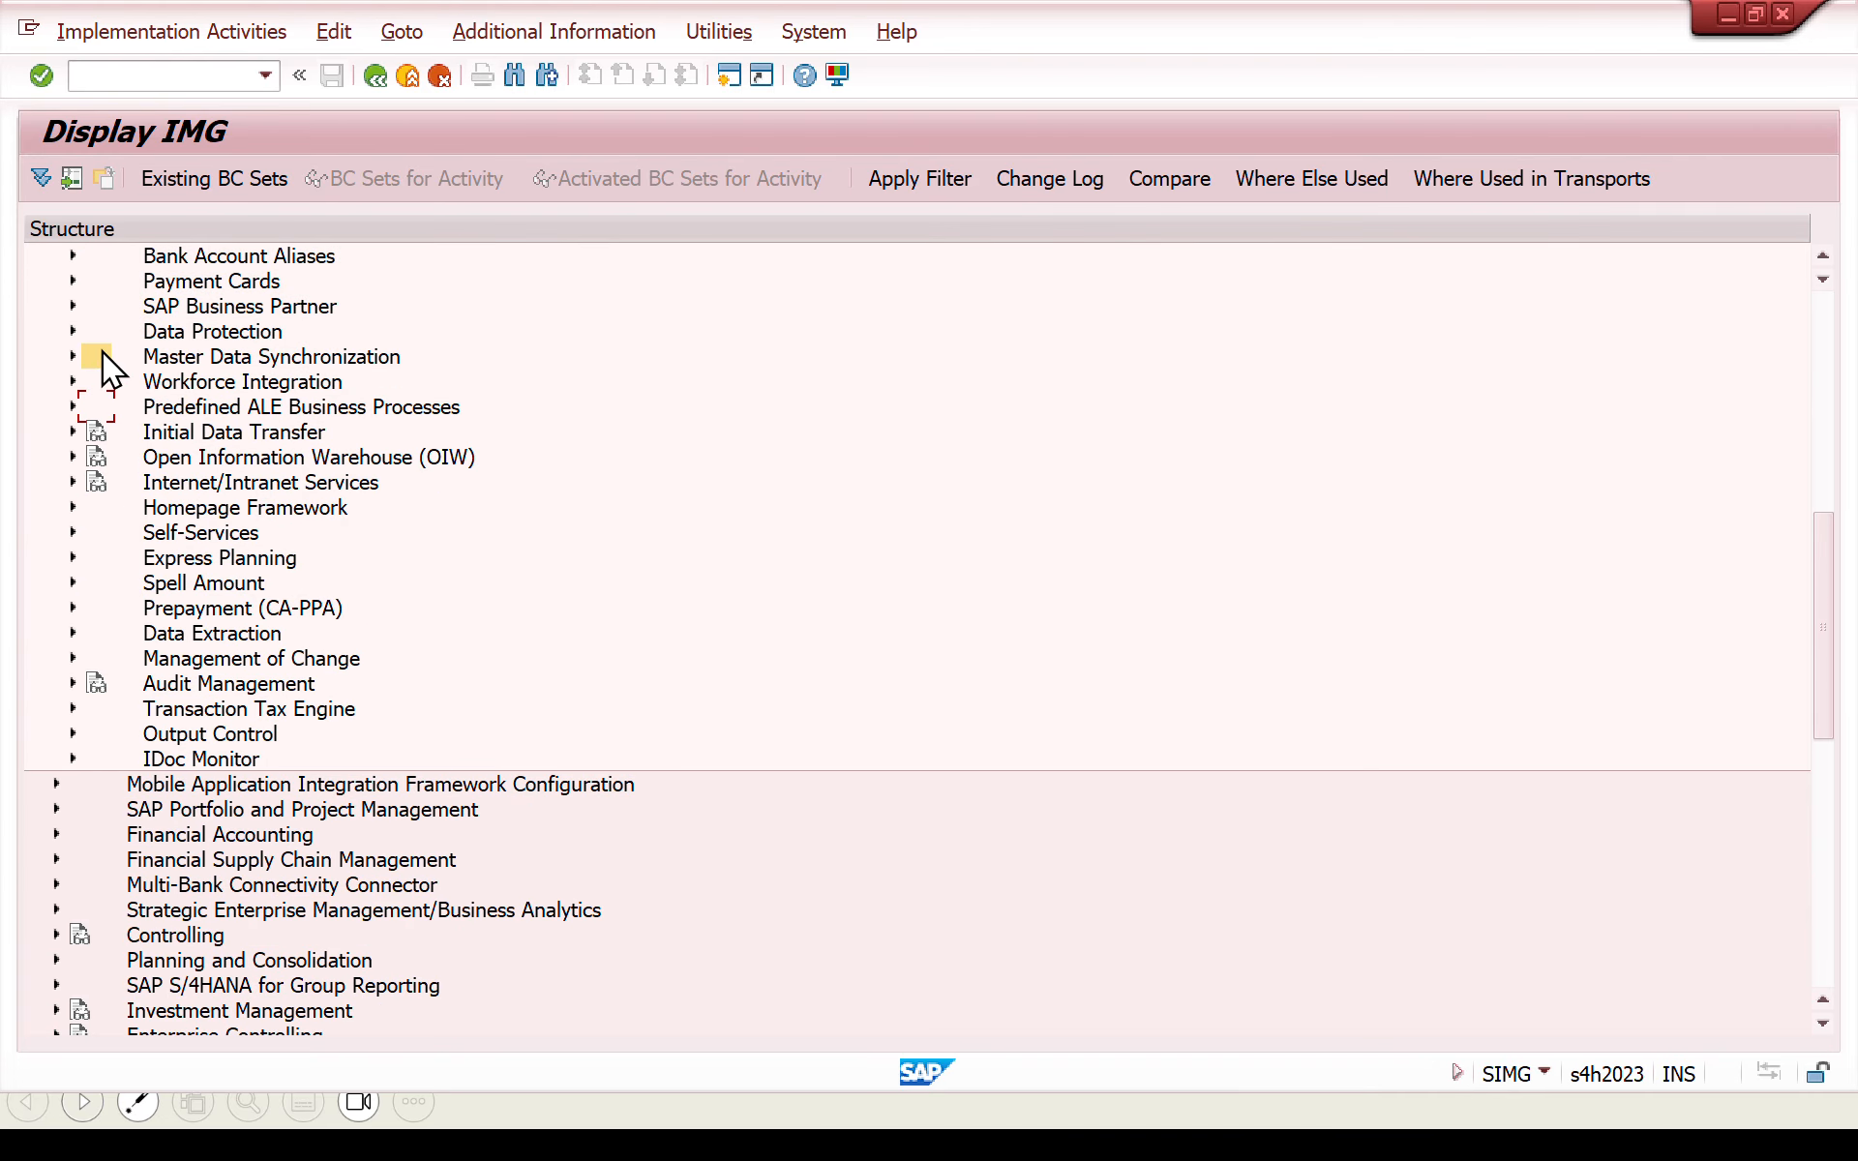
pyautogui.click(72, 306)
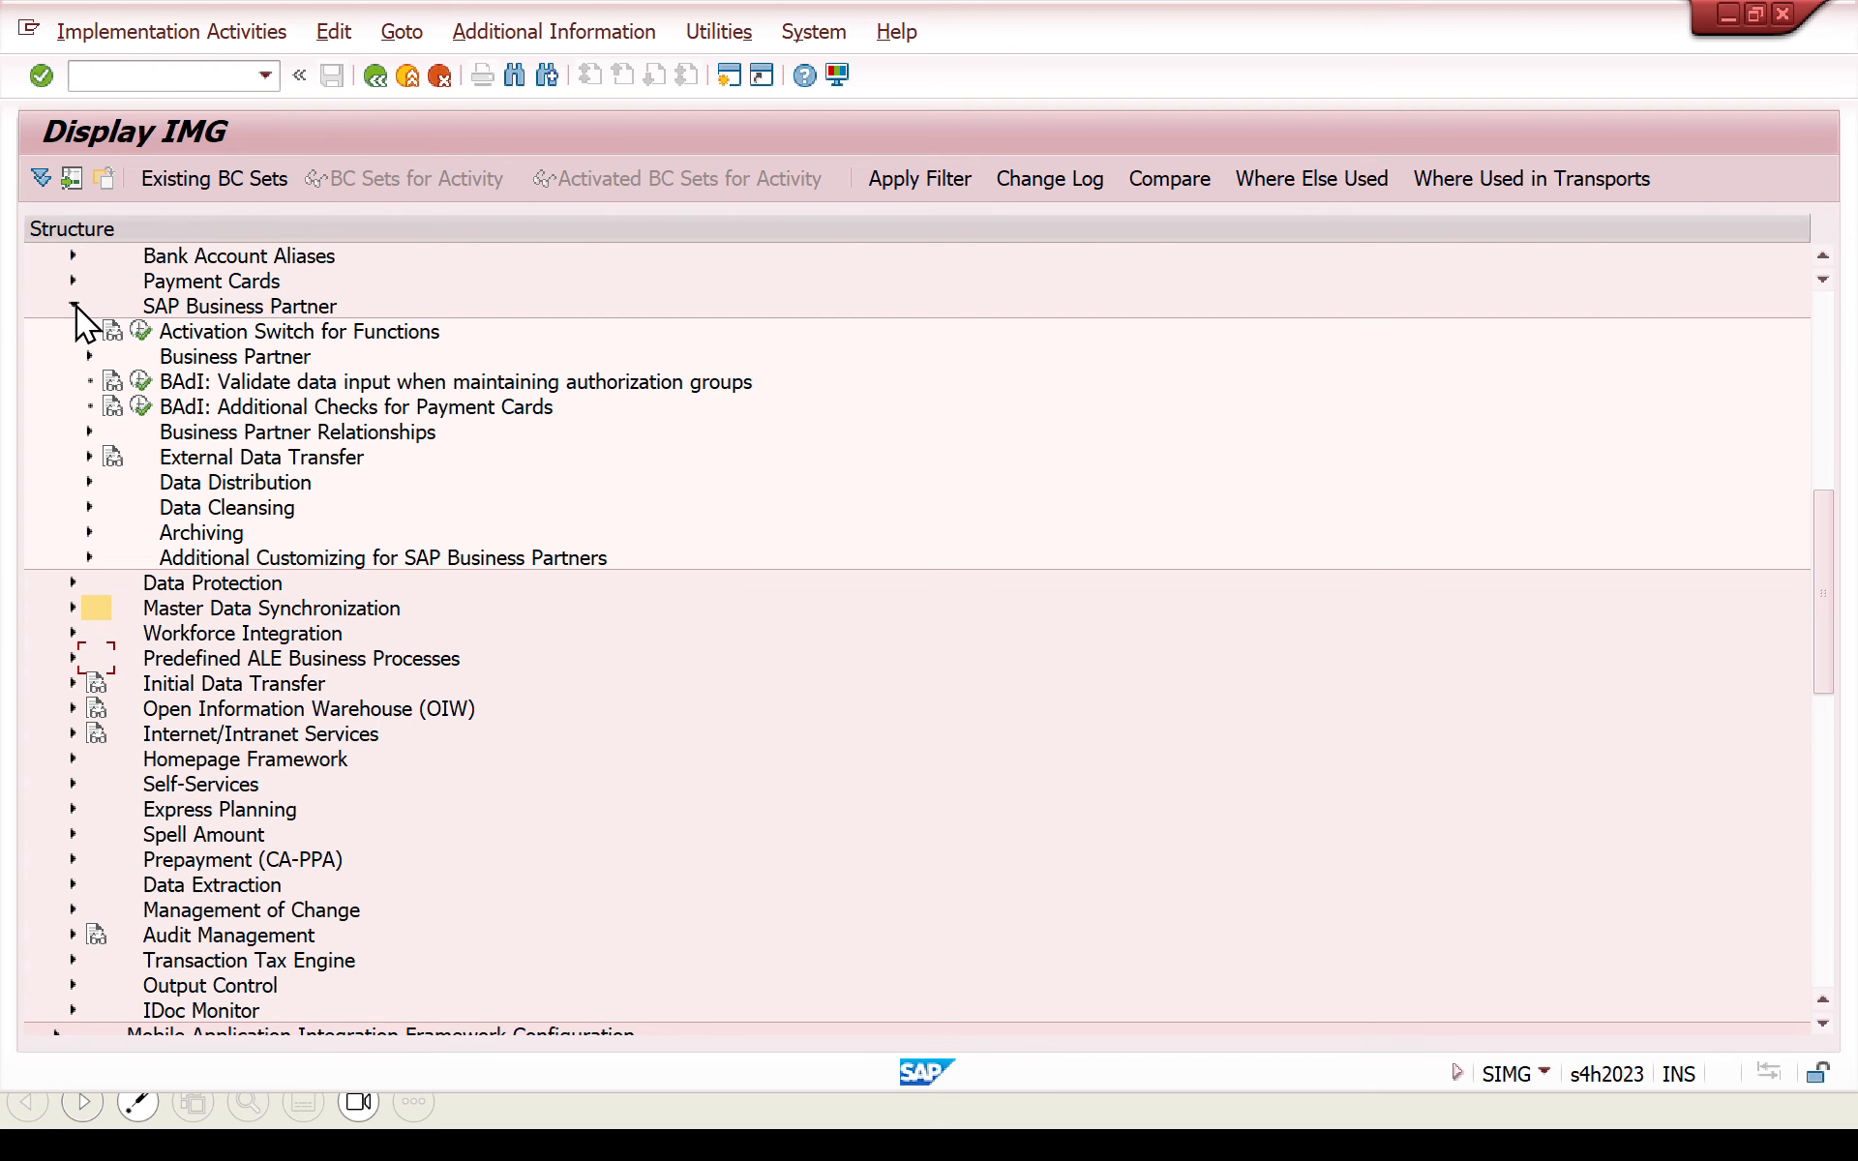
pyautogui.click(89, 356)
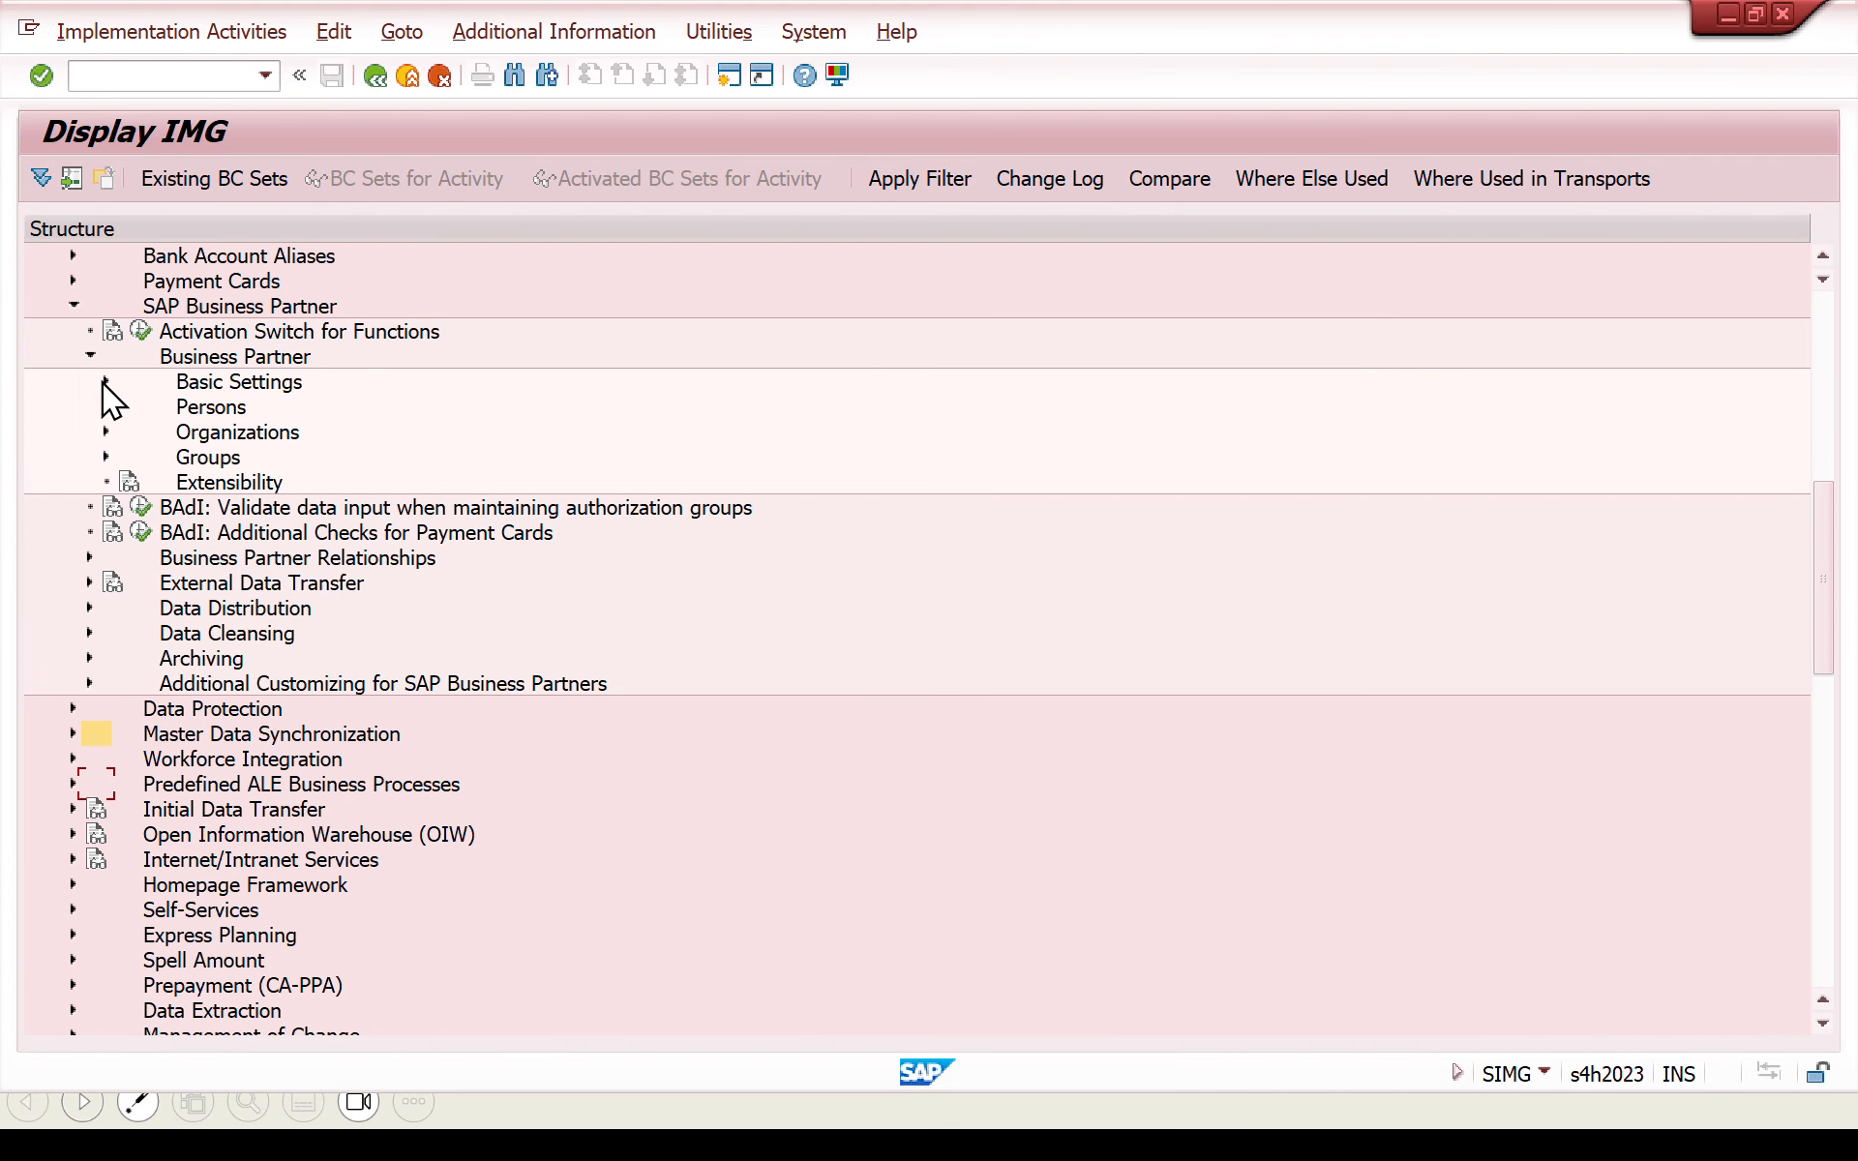
pyautogui.click(106, 381)
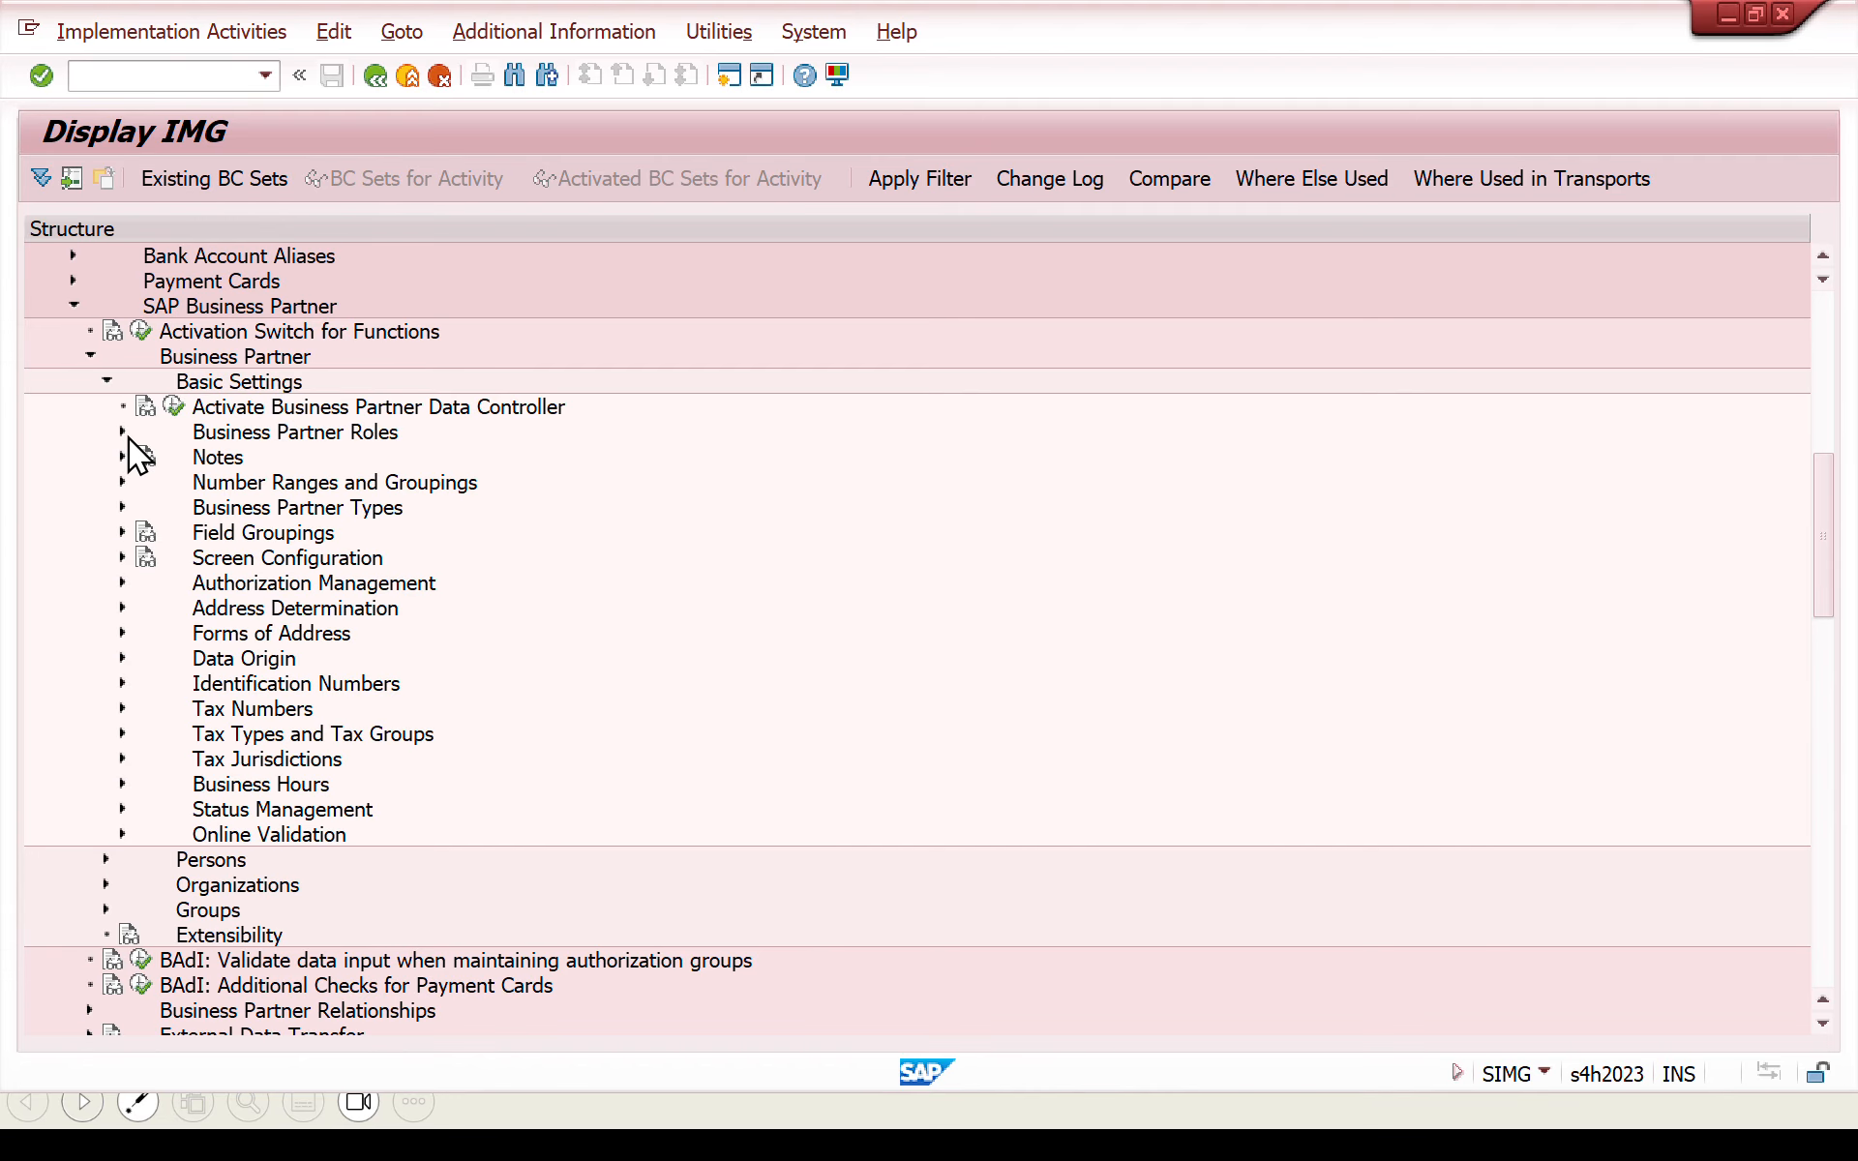
pyautogui.click(124, 434)
pyautogui.click(125, 430)
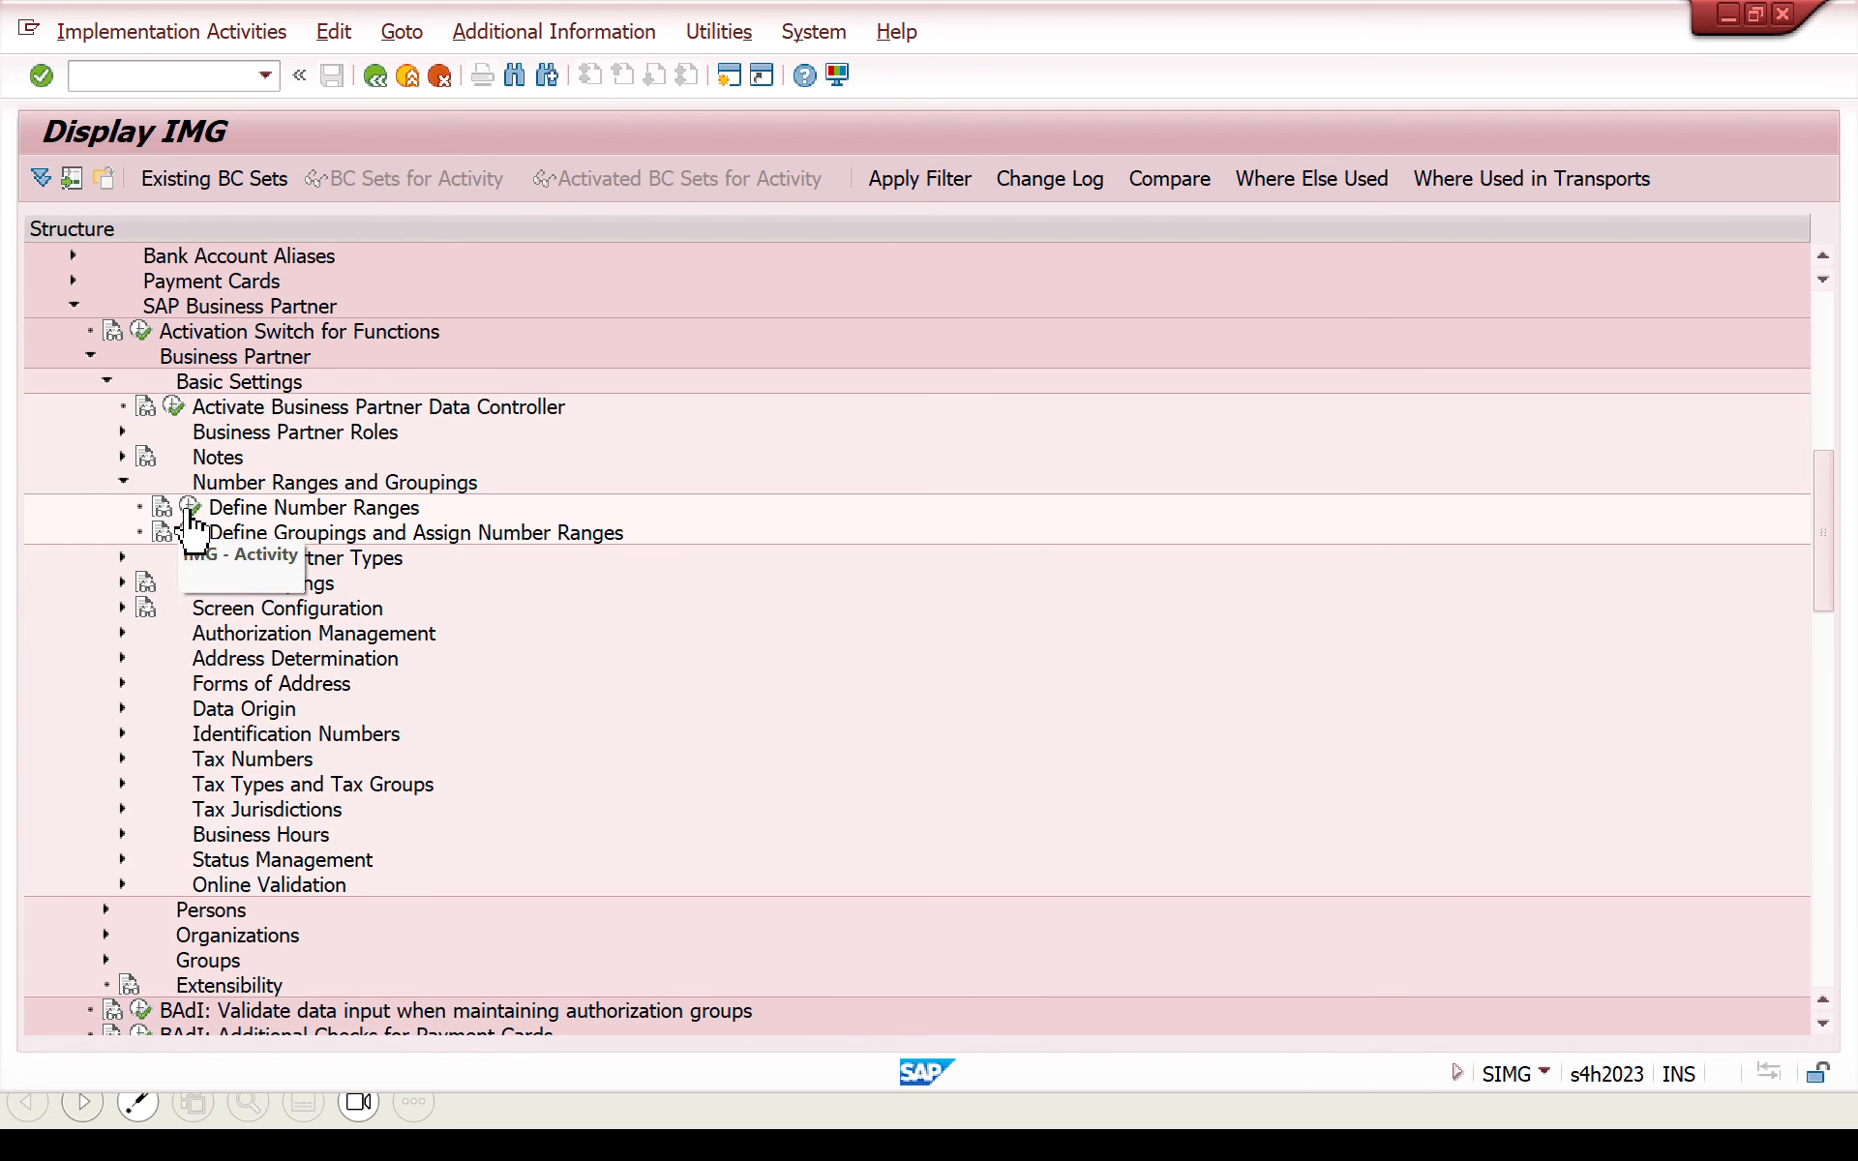
# - Display the number range intervals for the business partner object and examine the status values of the first ranges
pyautogui.click(190, 531)
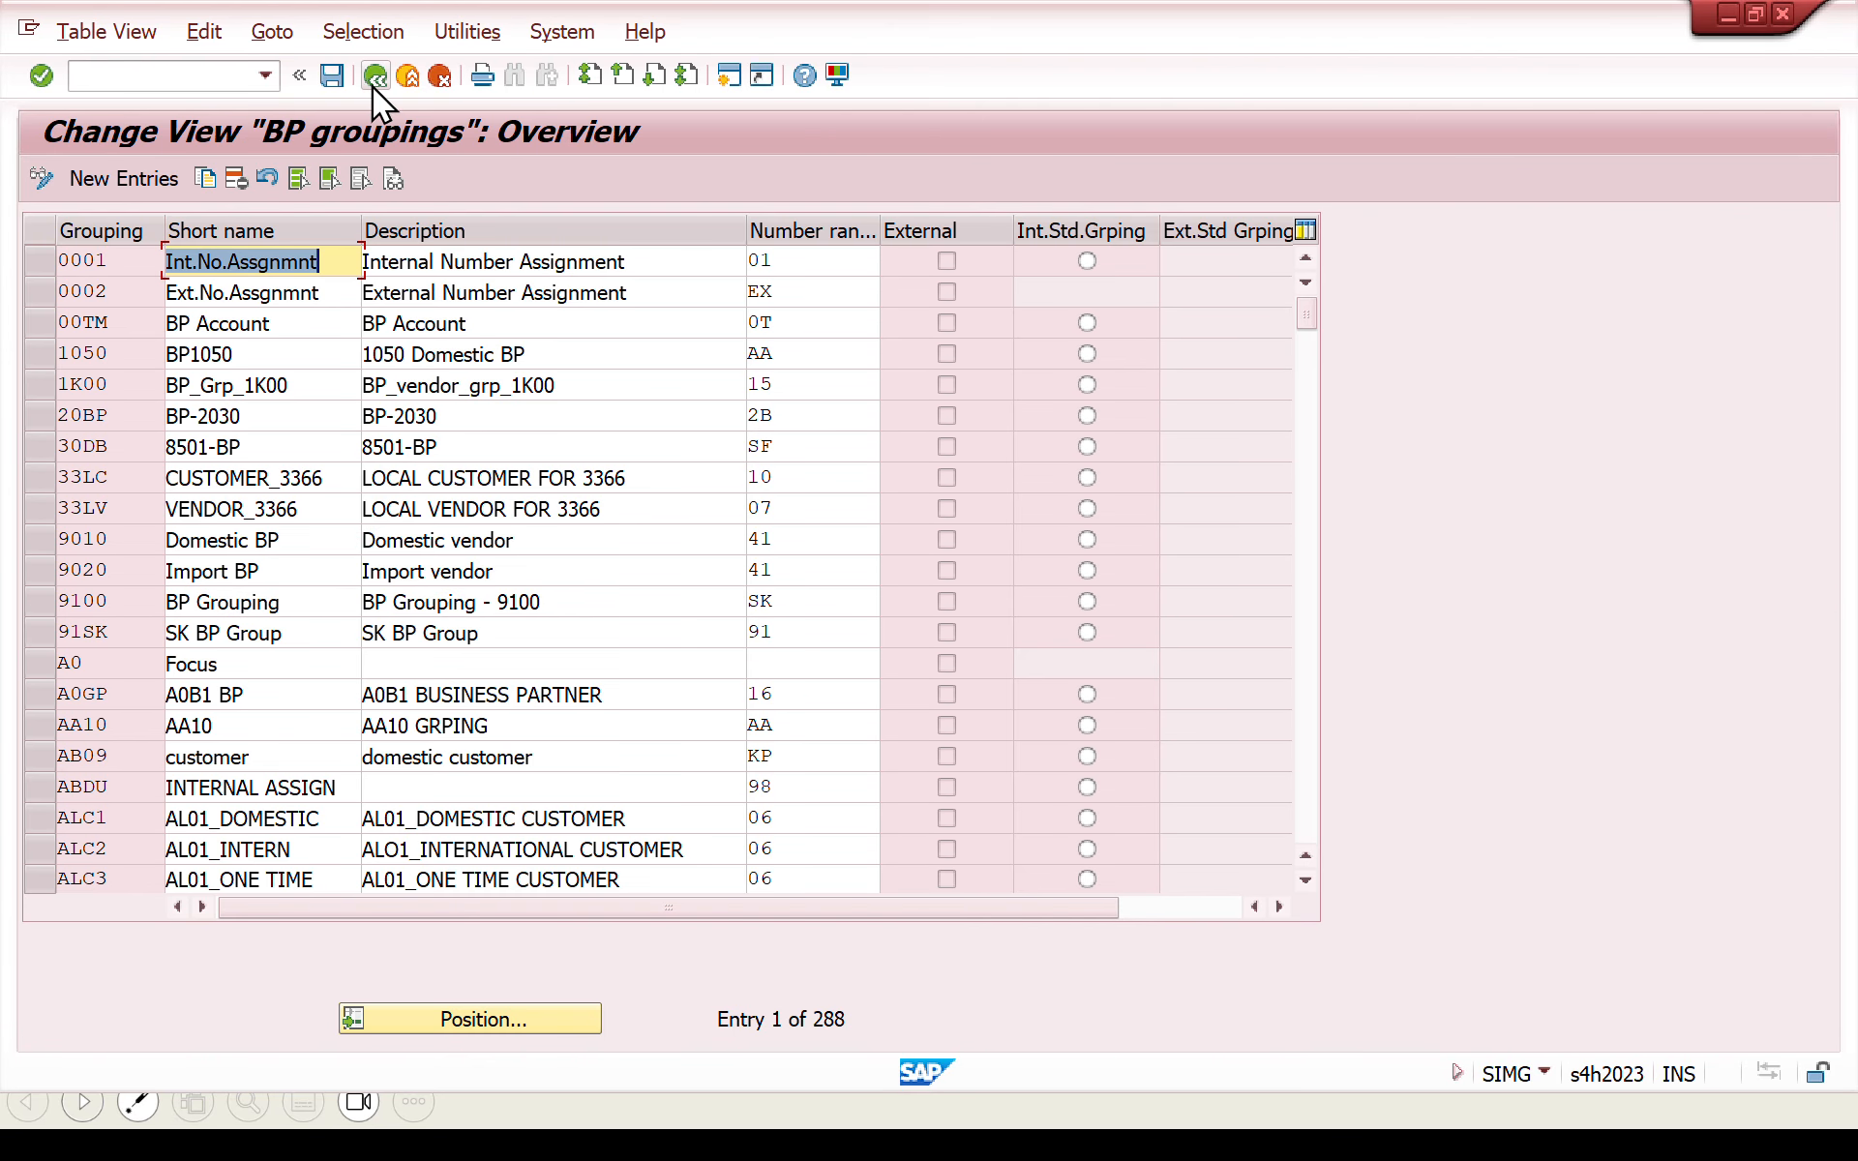
pyautogui.click(373, 77)
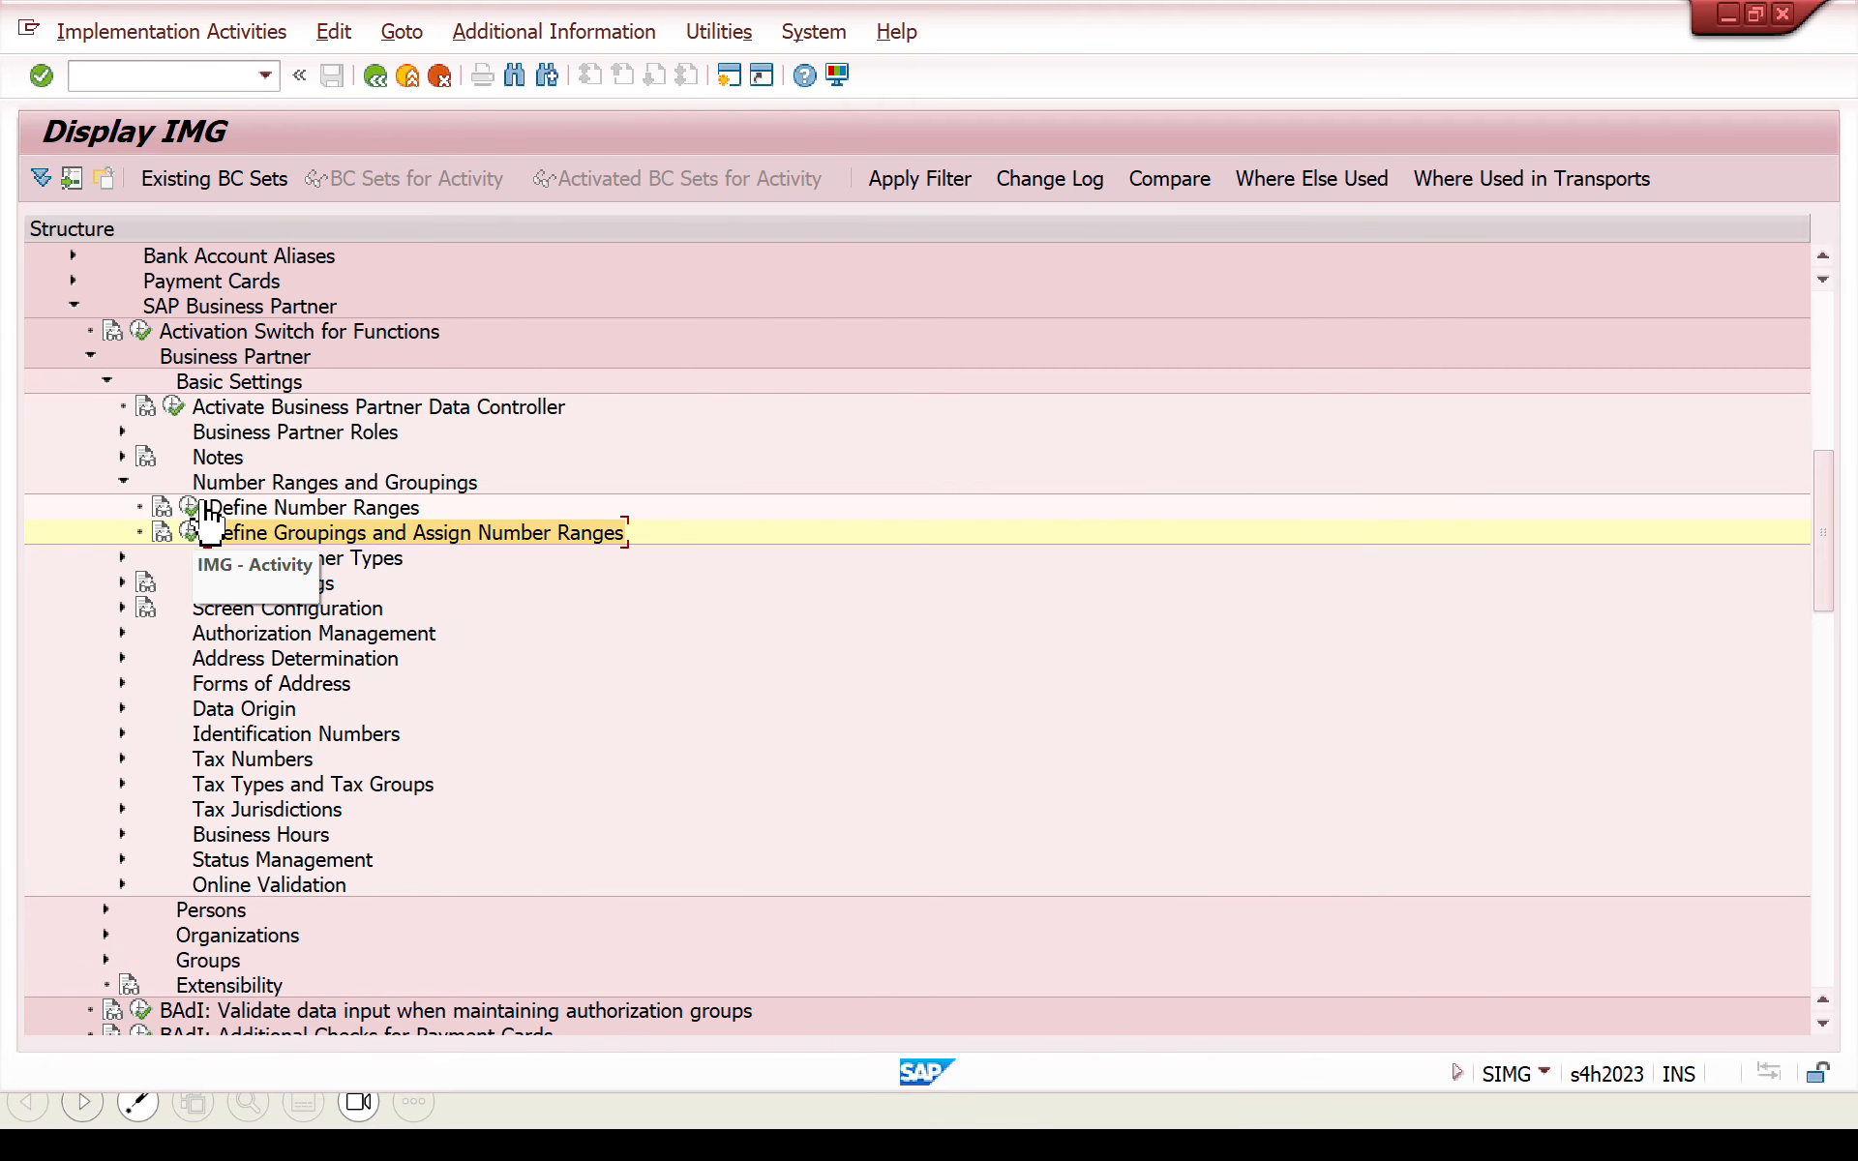
pyautogui.click(191, 507)
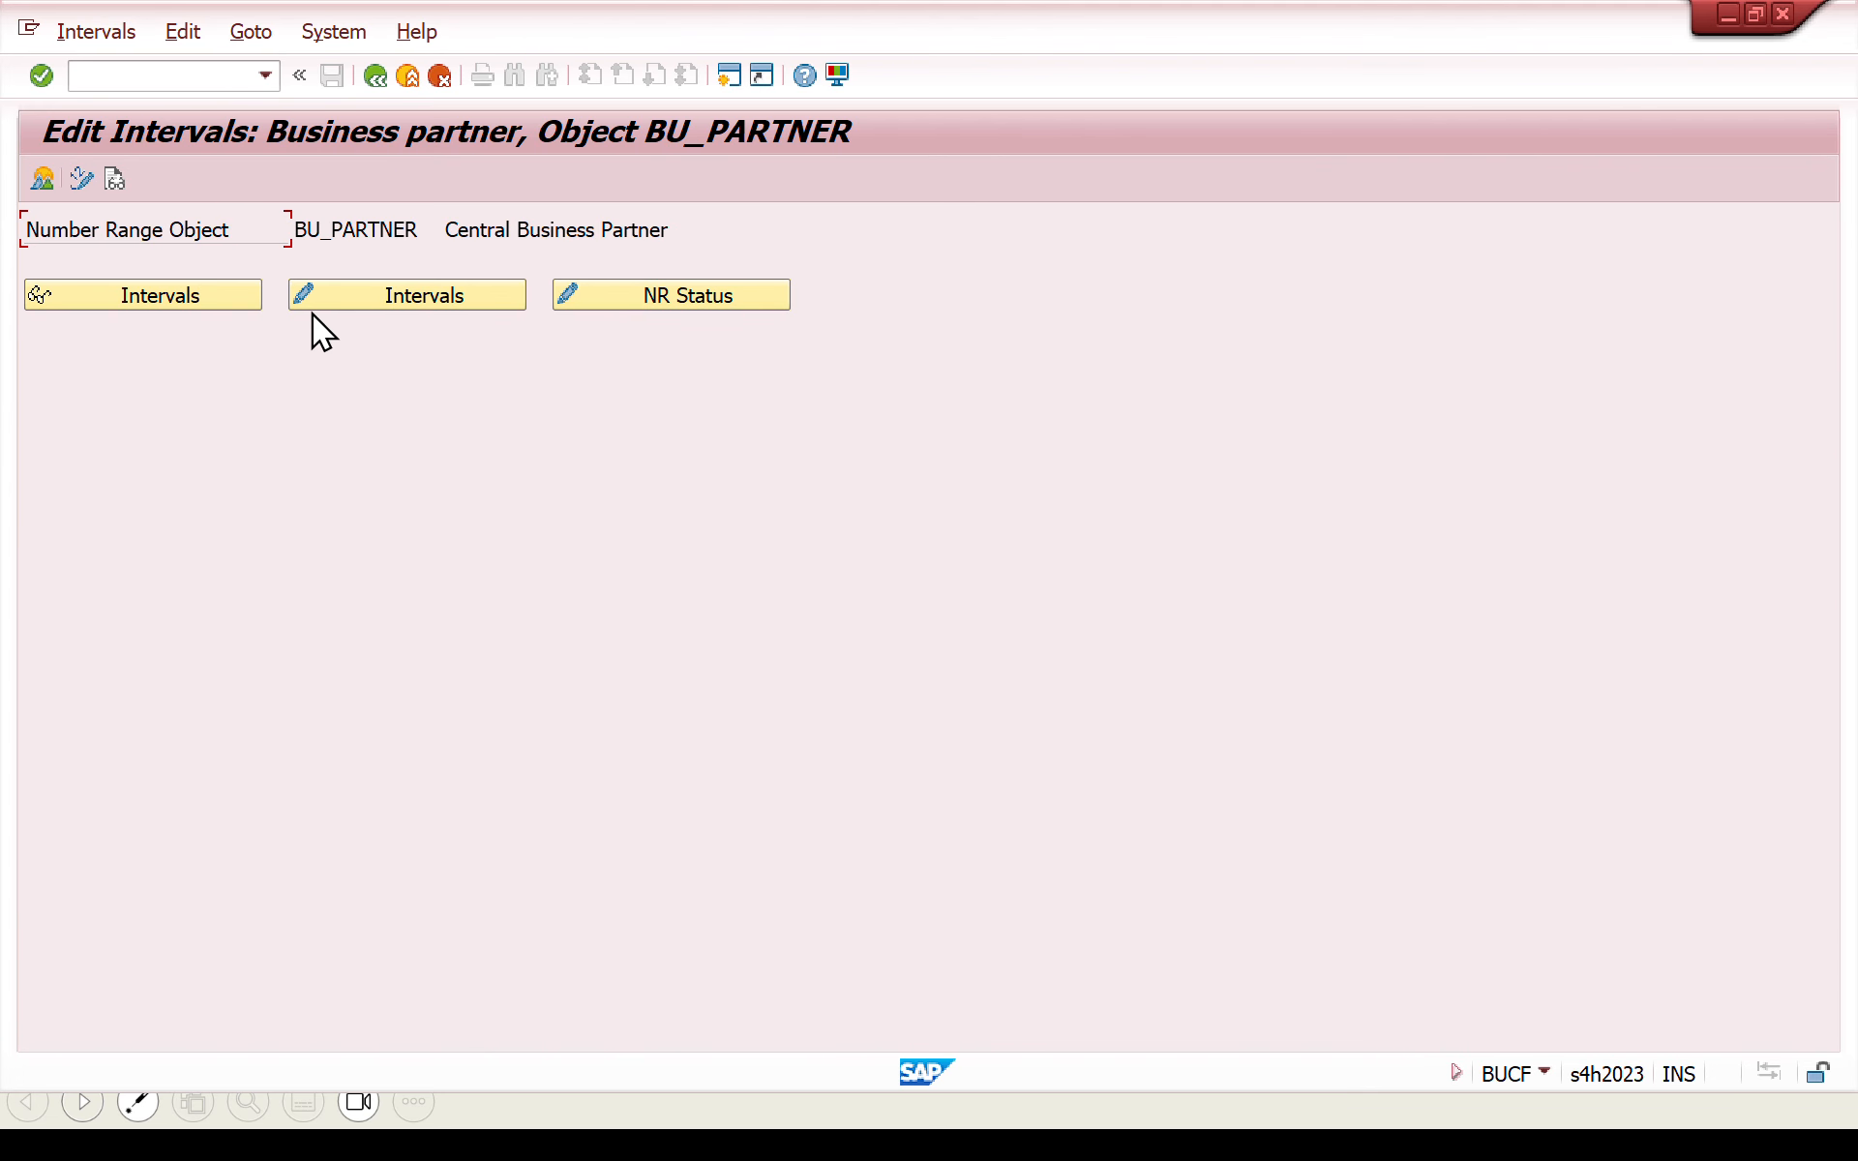
pyautogui.click(207, 289)
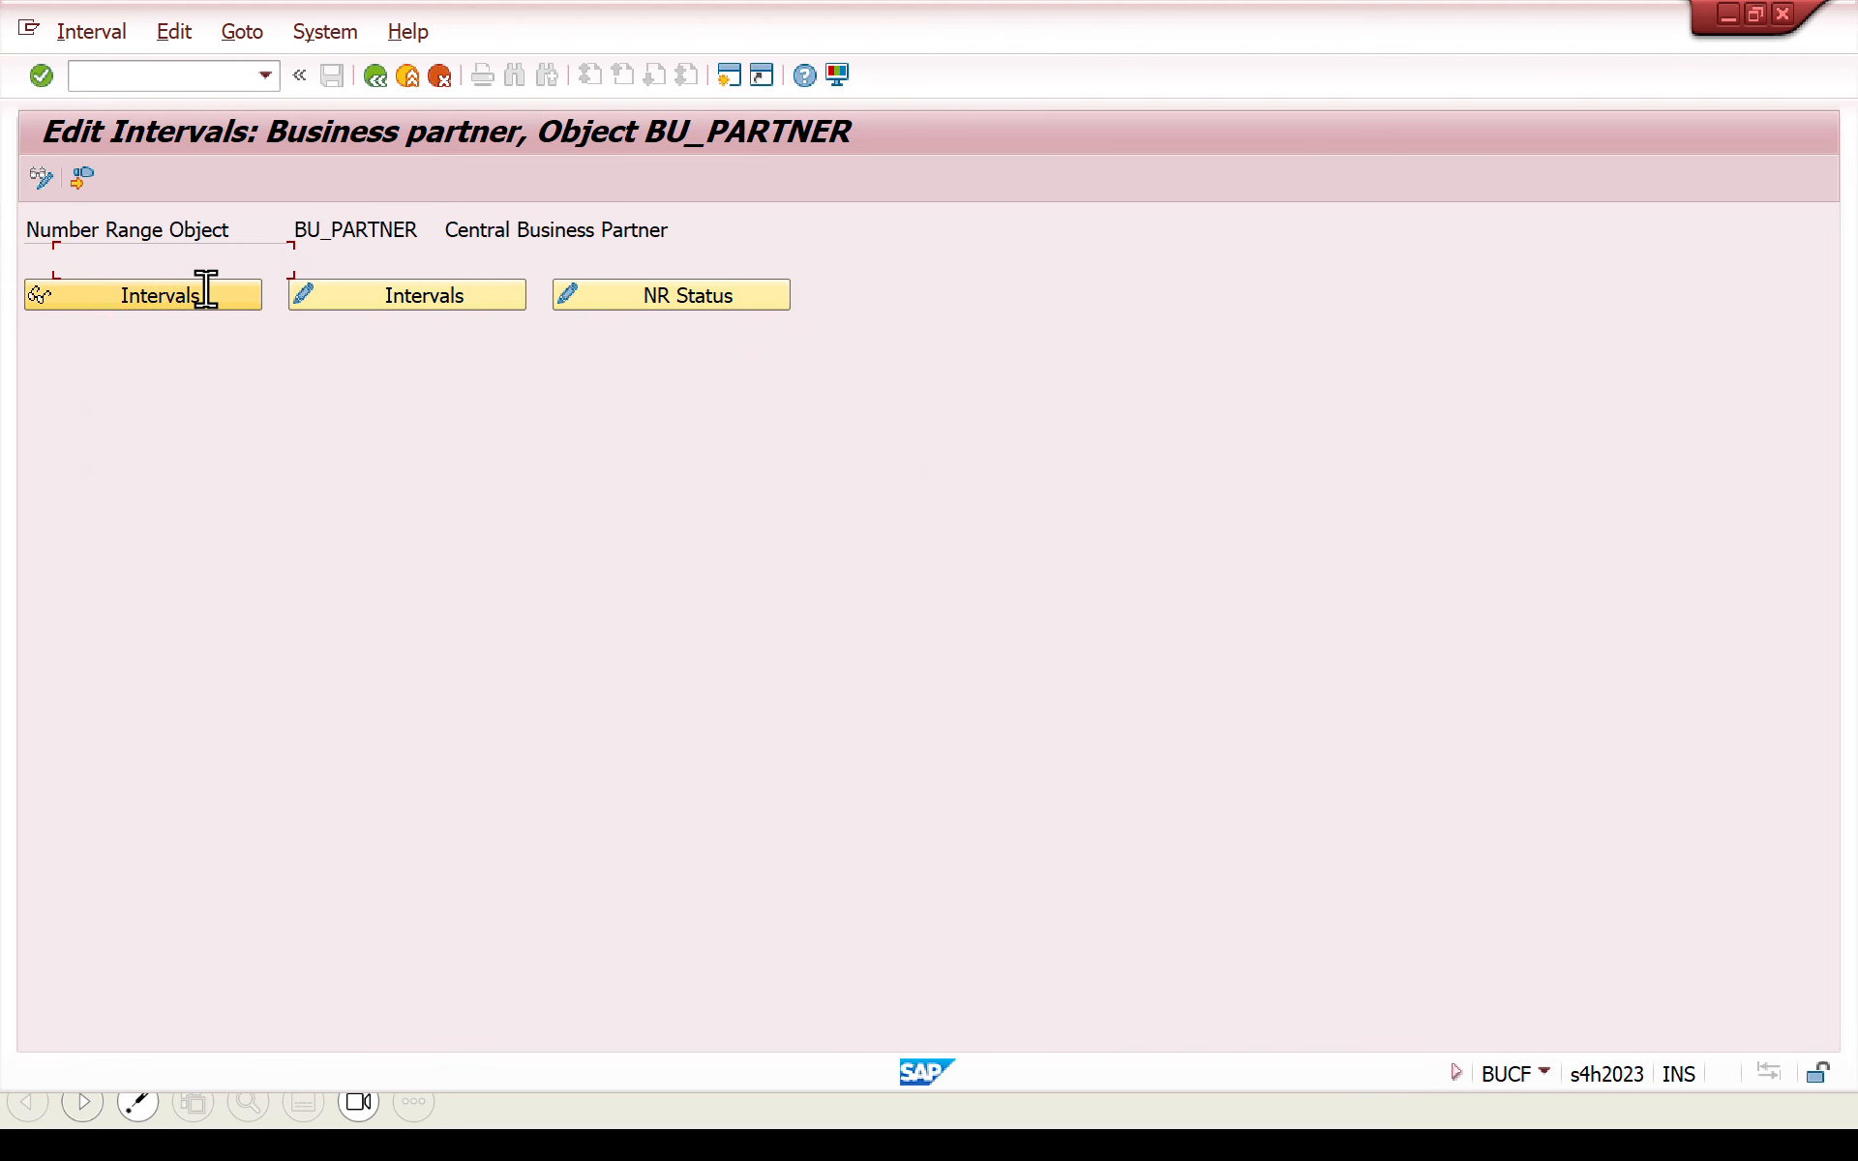
pyautogui.moveTo(910, 262); pyautogui.dragTo(798, 263)
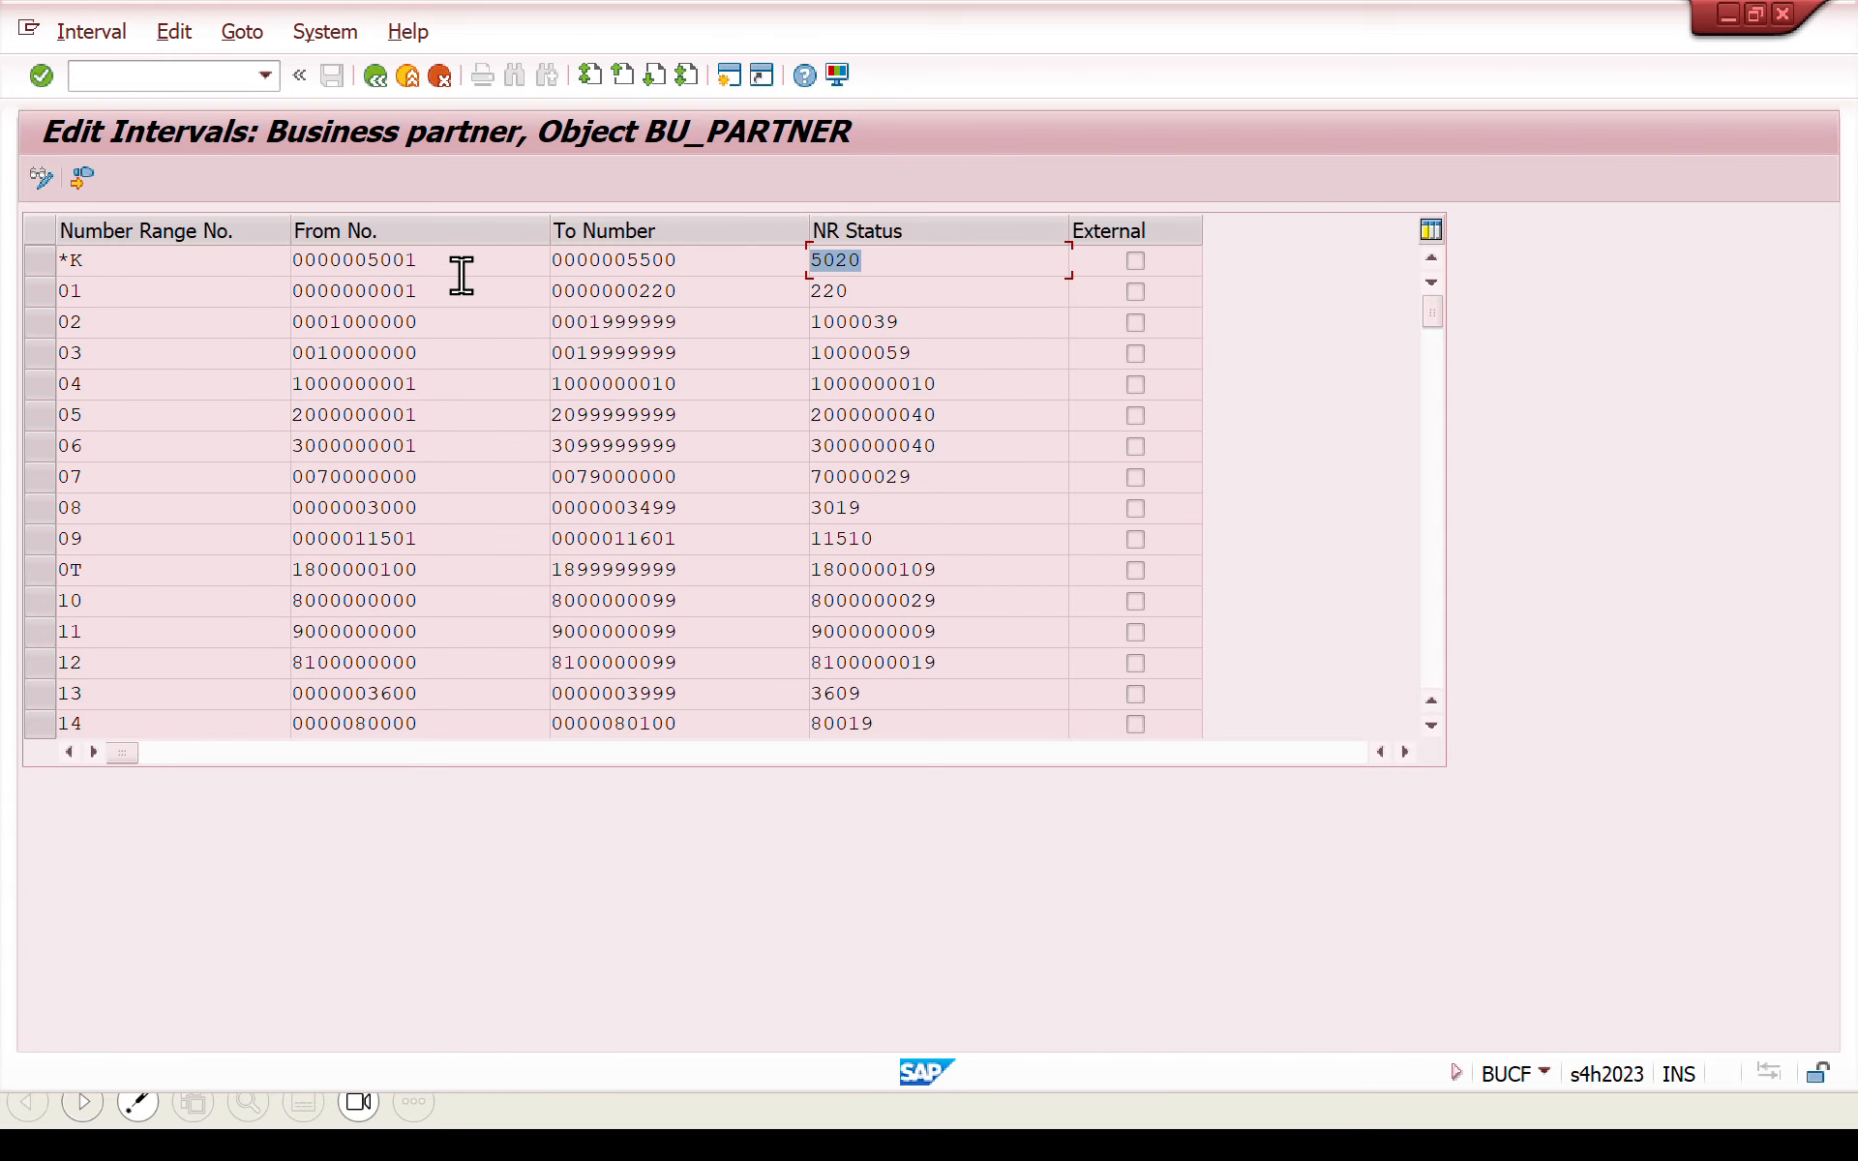
pyautogui.click(709, 273)
pyautogui.moveTo(904, 254); pyautogui.dragTo(797, 267)
pyautogui.click(884, 321)
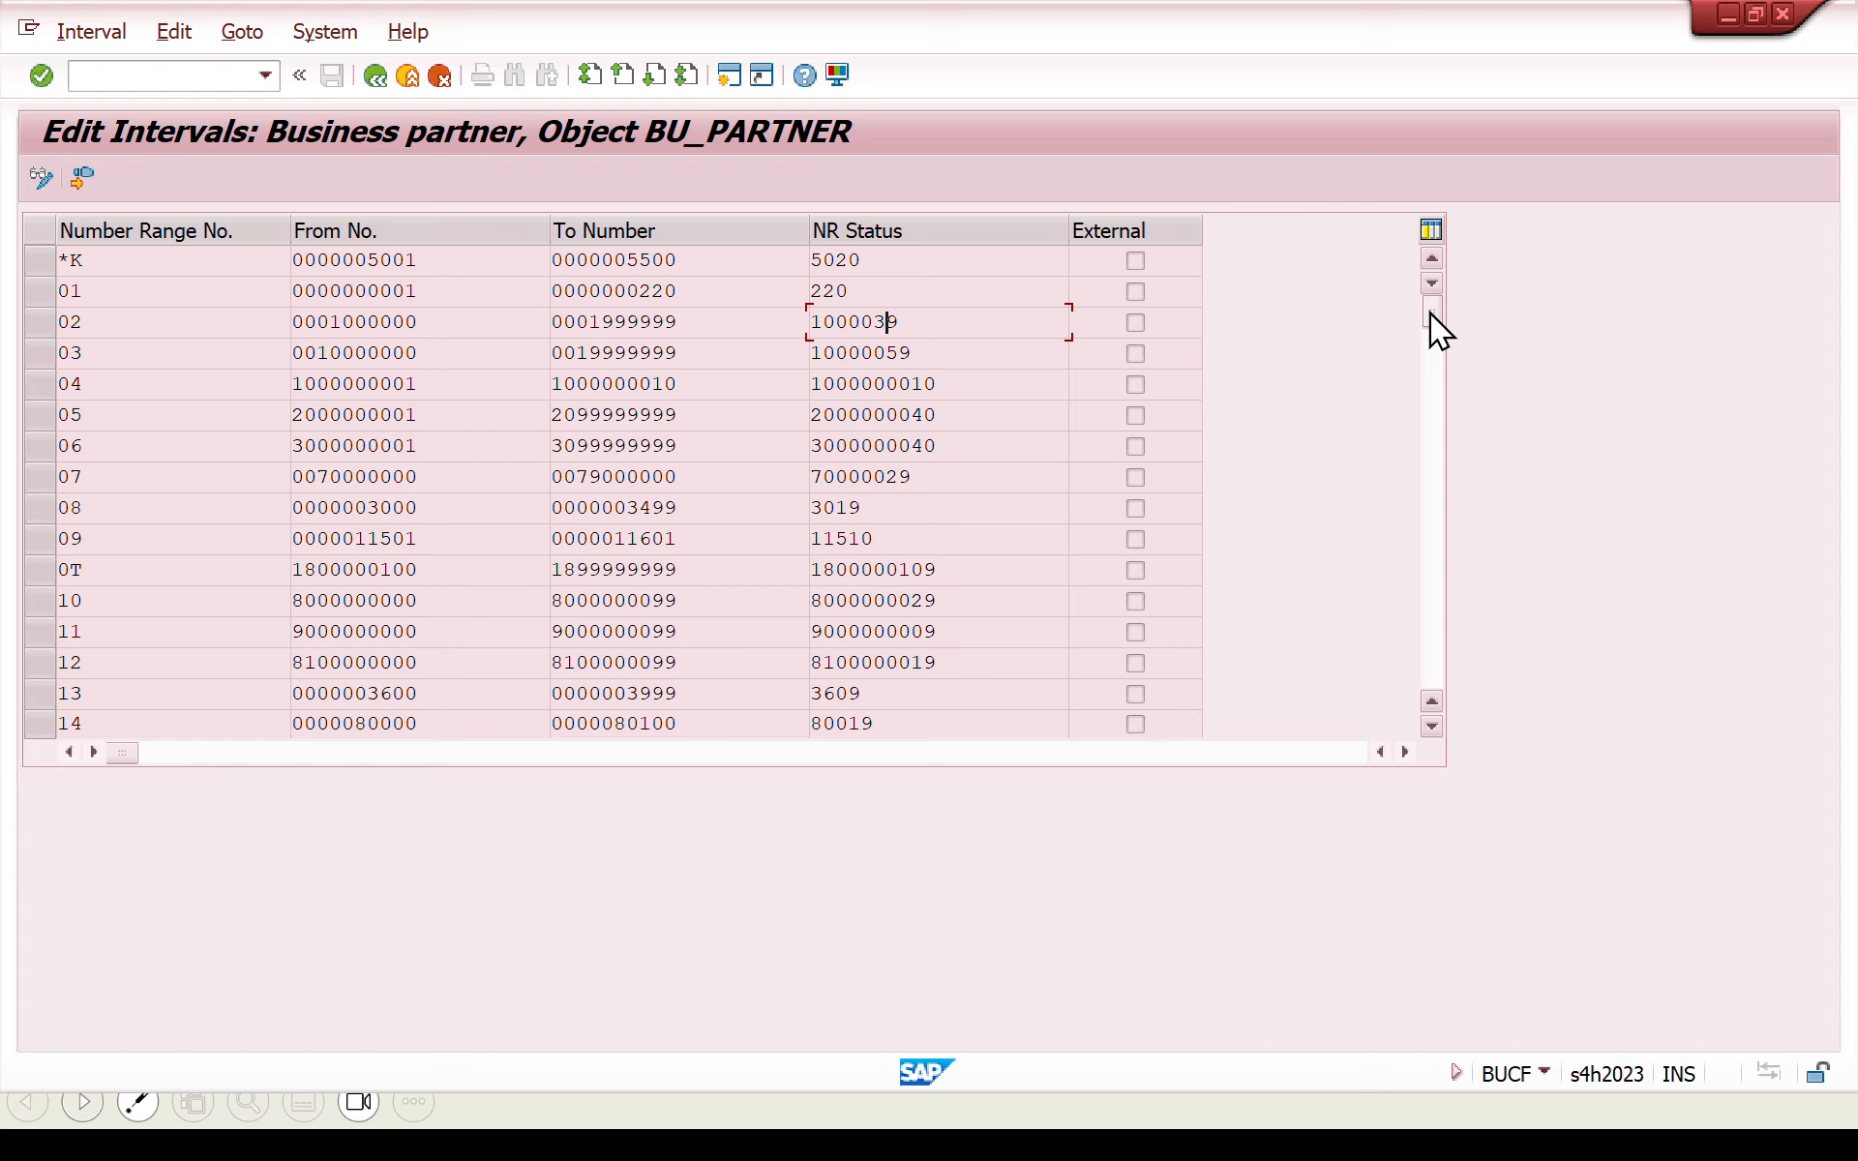
# - Examine number range DY in the business partner intervals, then return to the IMG structure
pyautogui.moveTo(1431, 312); pyautogui.dragTo(1430, 451)
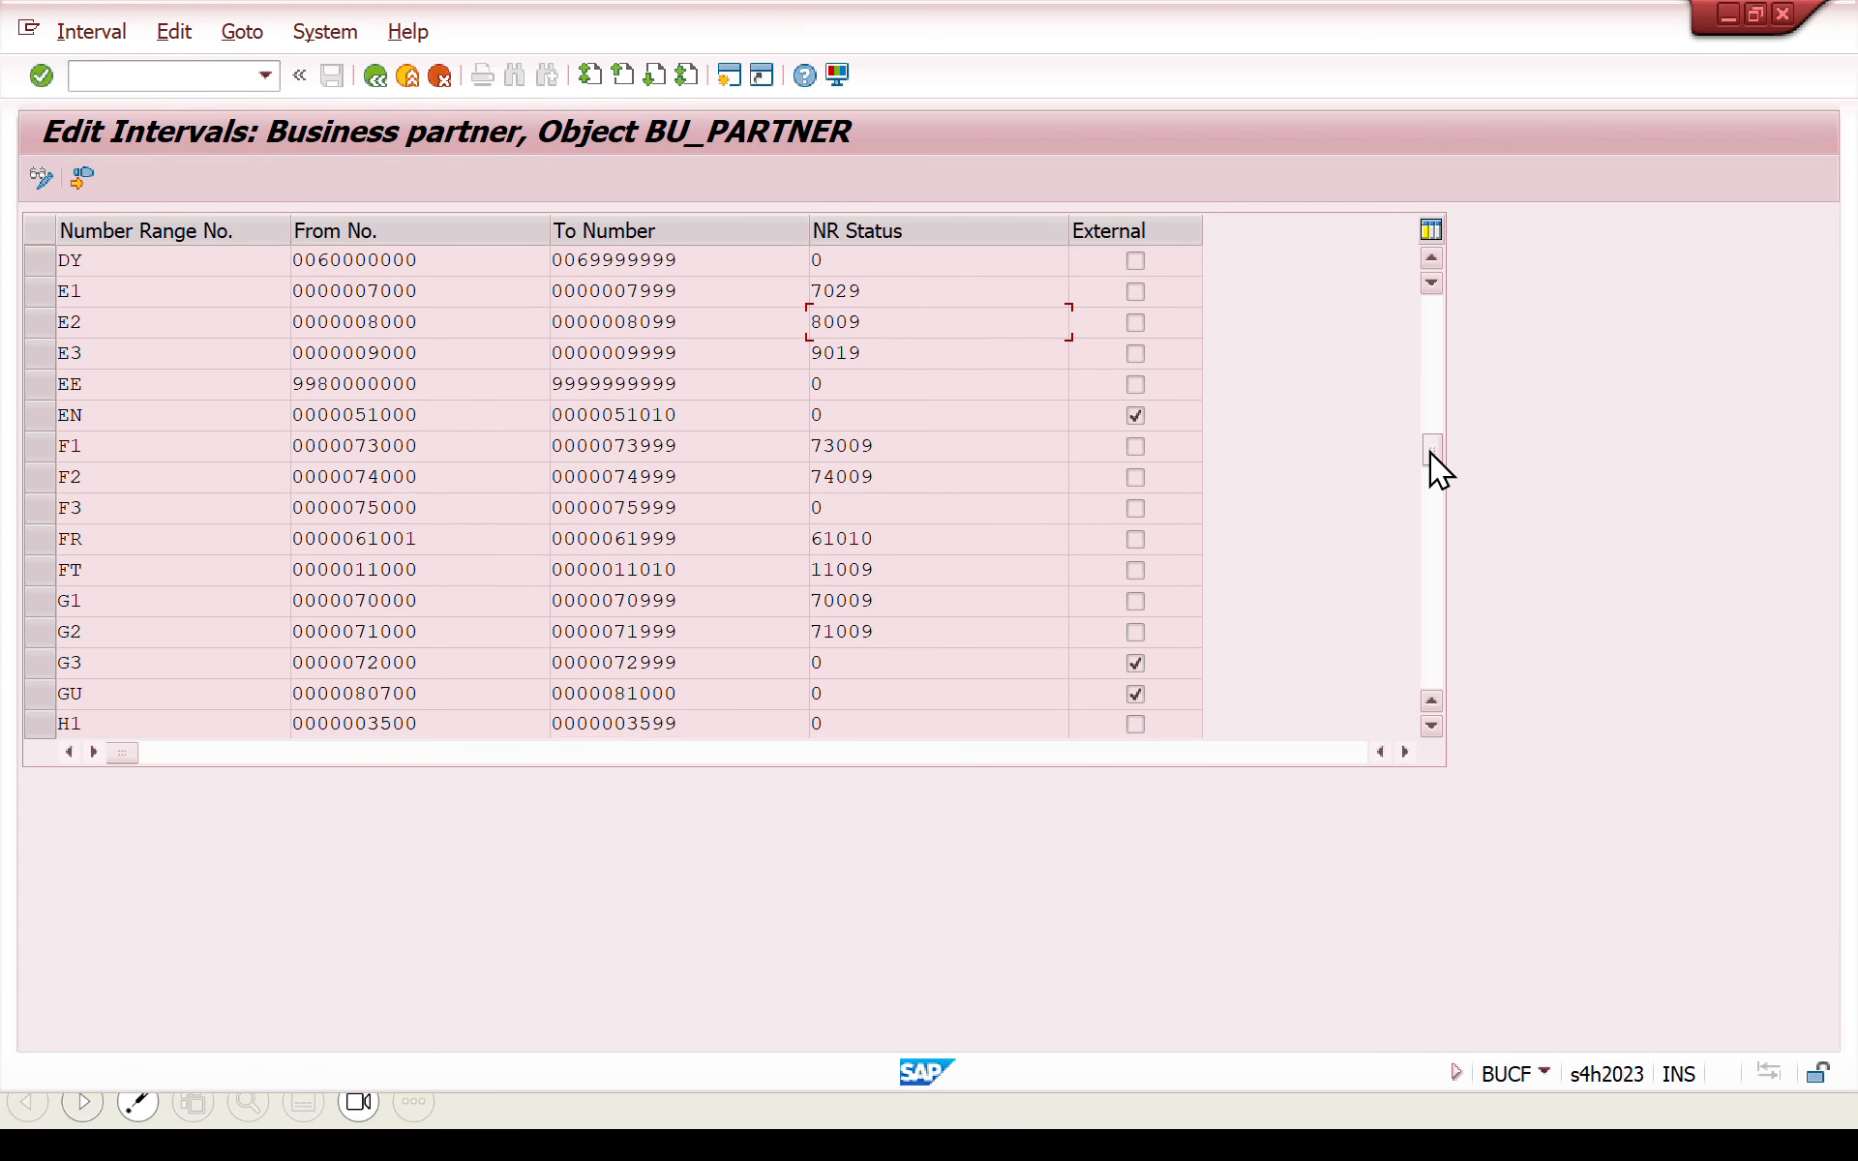
pyautogui.click(846, 261)
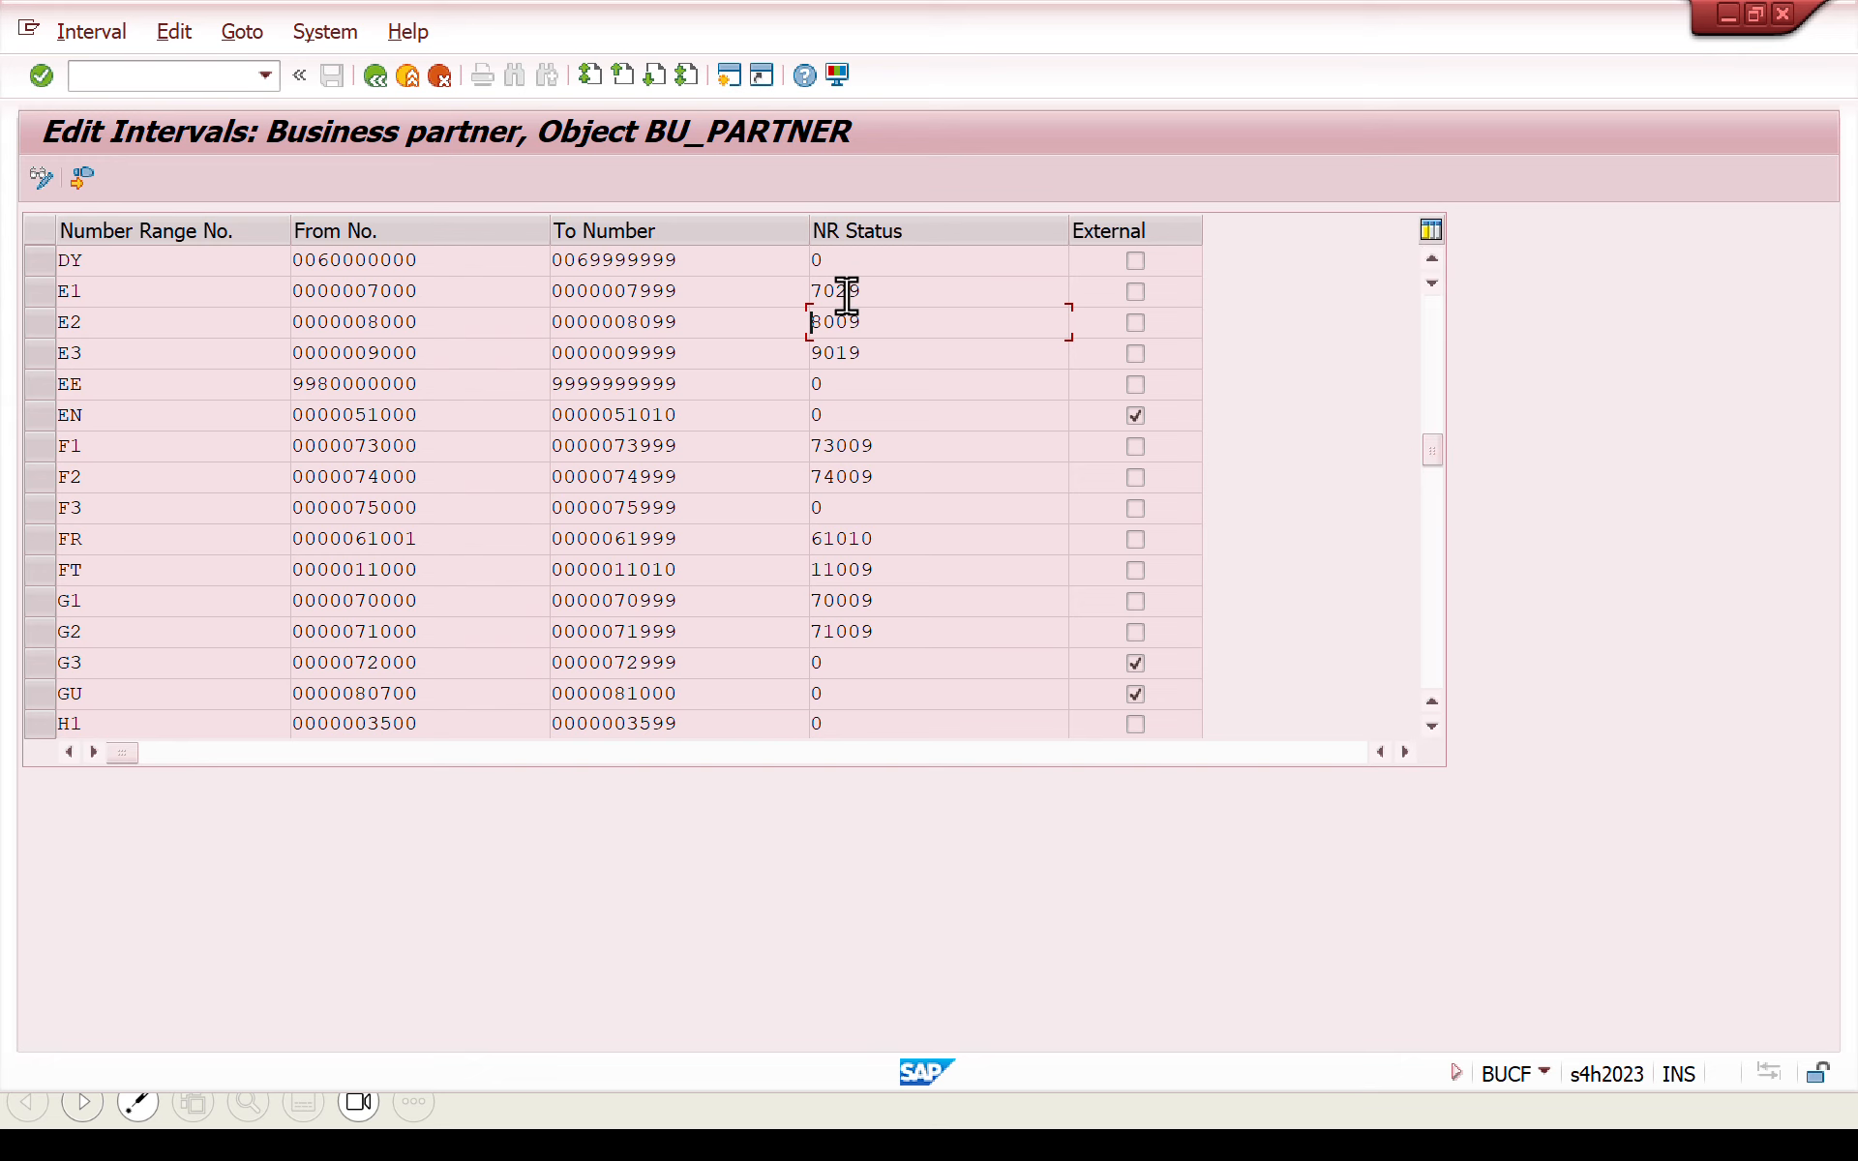
pyautogui.moveTo(846, 268); pyautogui.dragTo(728, 281)
pyautogui.moveTo(193, 261); pyautogui.dragTo(32, 264)
pyautogui.click(445, 258)
pyautogui.click(383, 77)
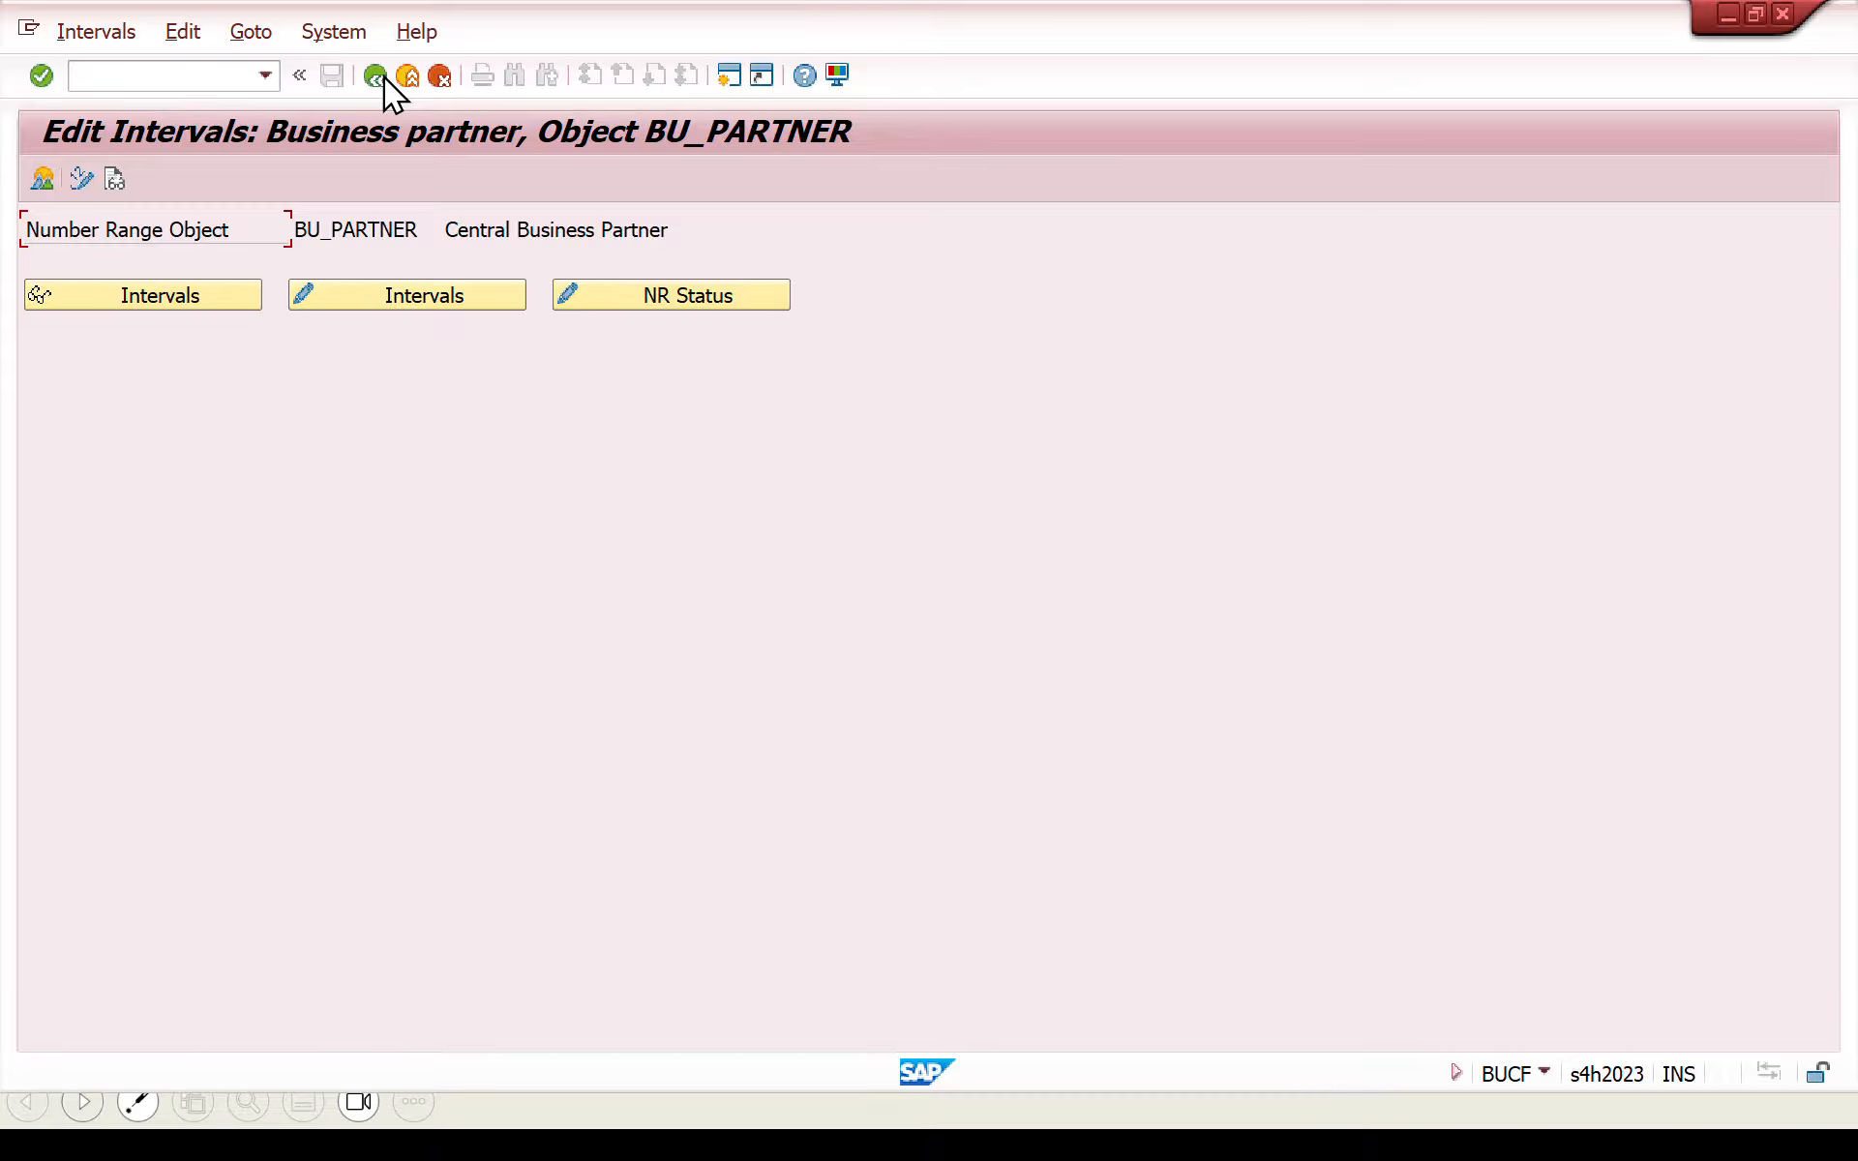
pyautogui.click(384, 77)
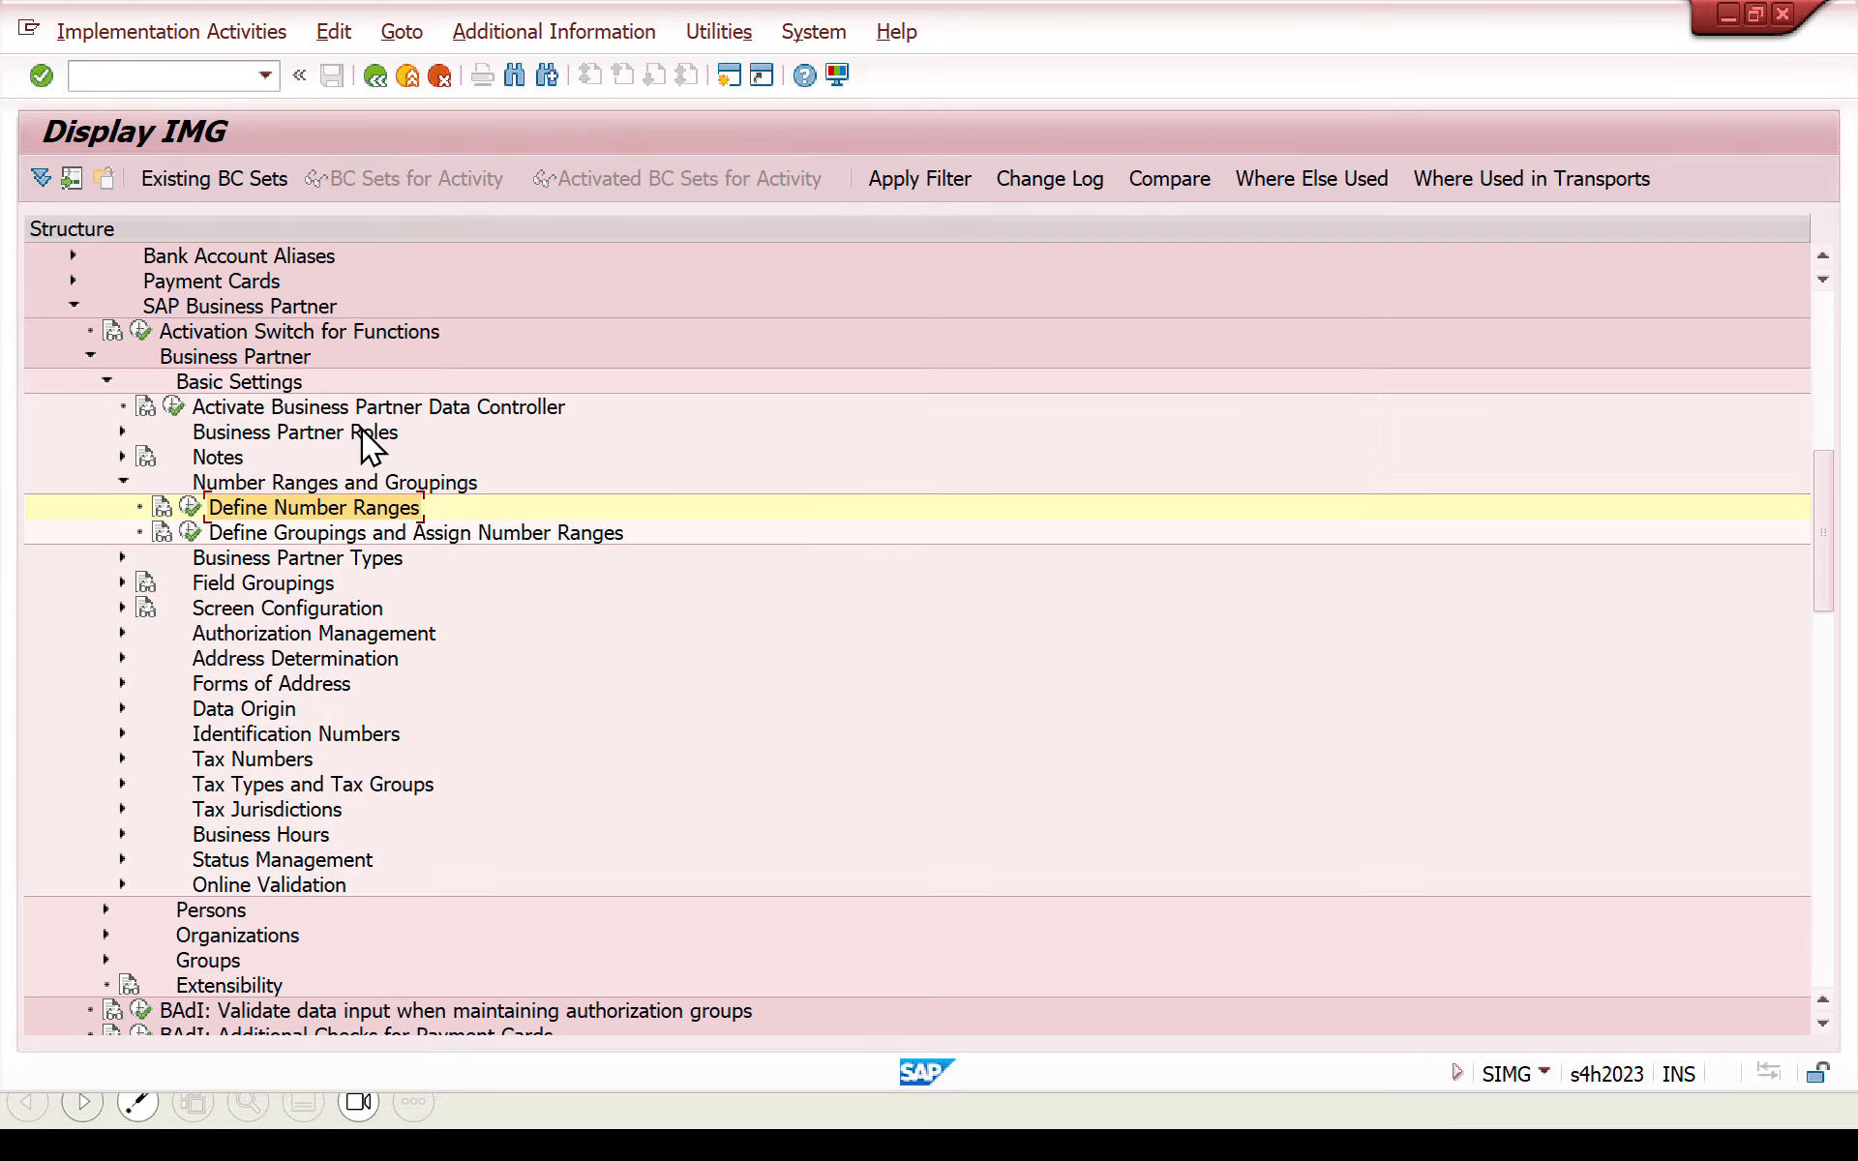
# - Assign number range DY to BP grouping BUPA, save the change and return to the IMG structure
pyautogui.click(195, 532)
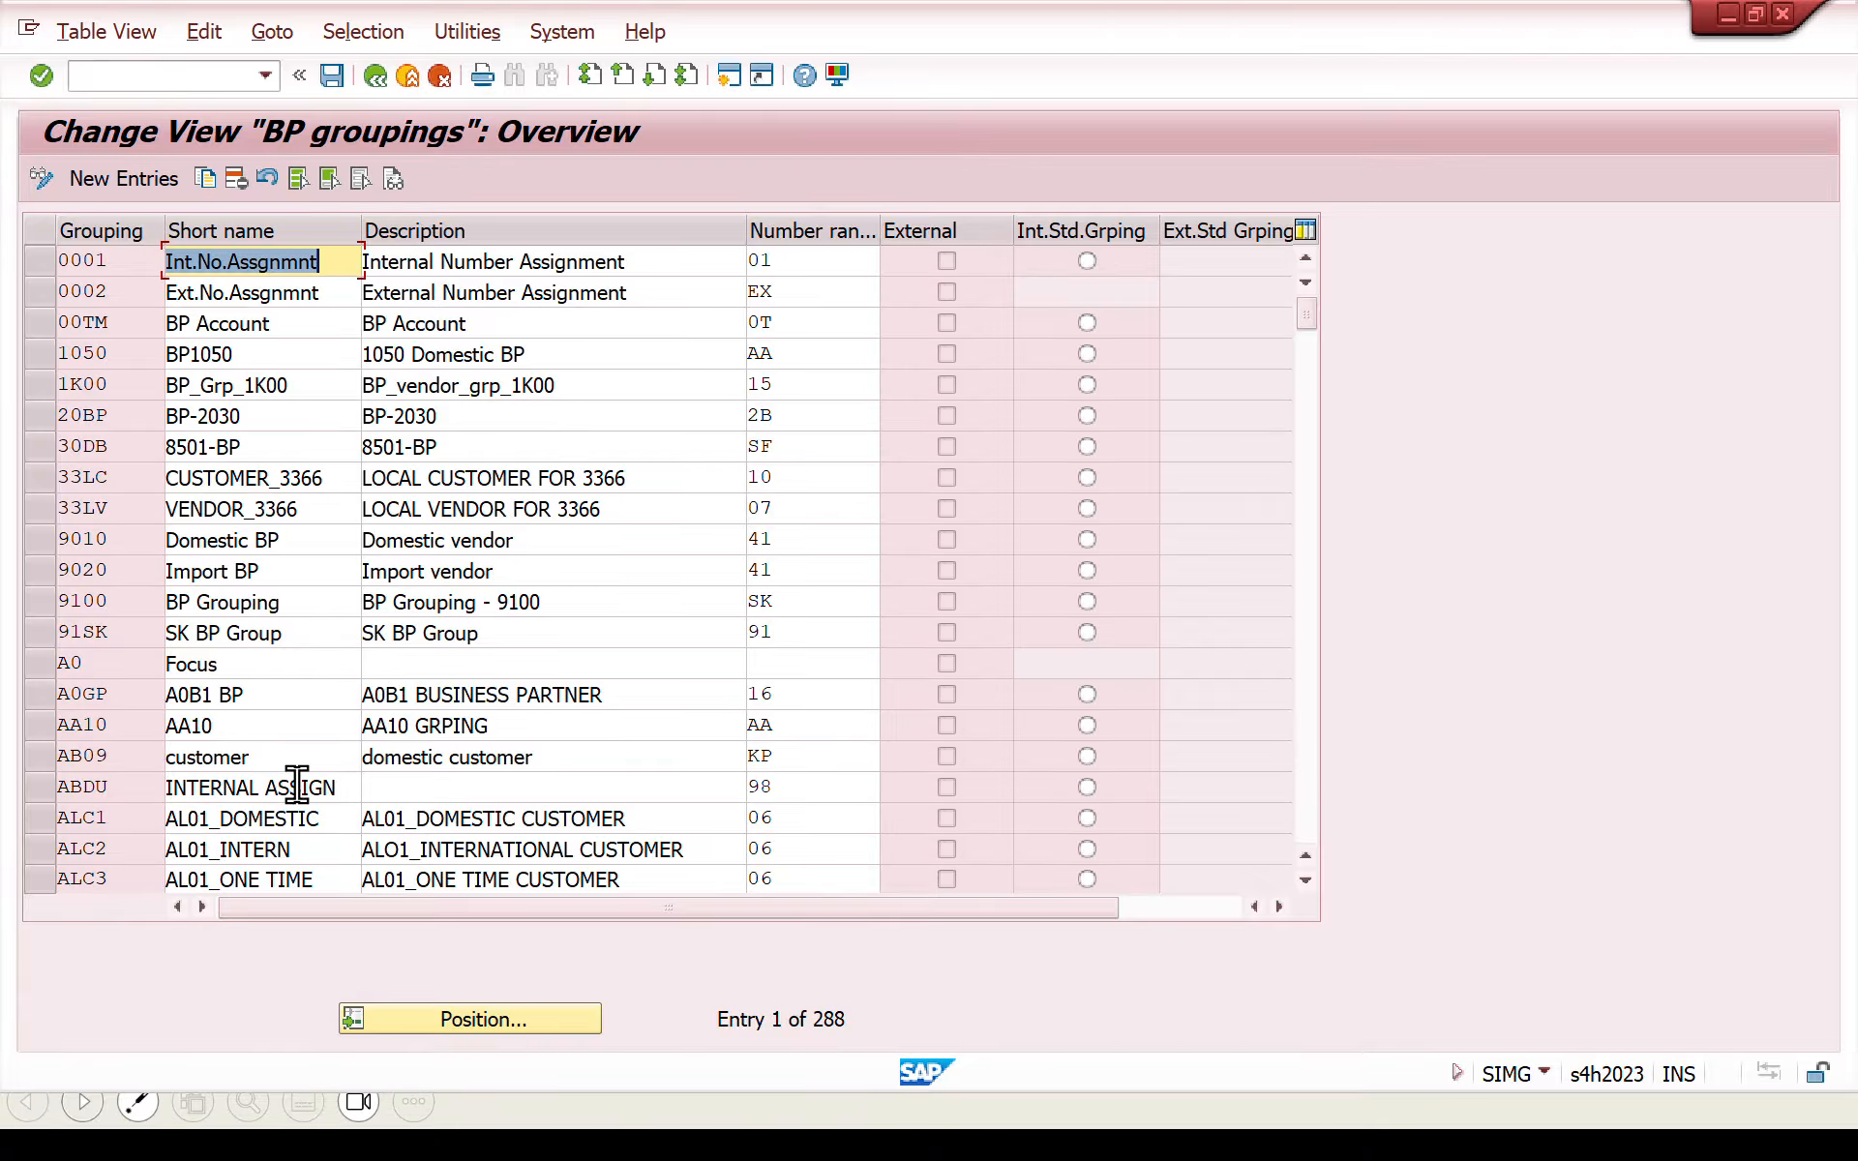
pyautogui.click(420, 1006)
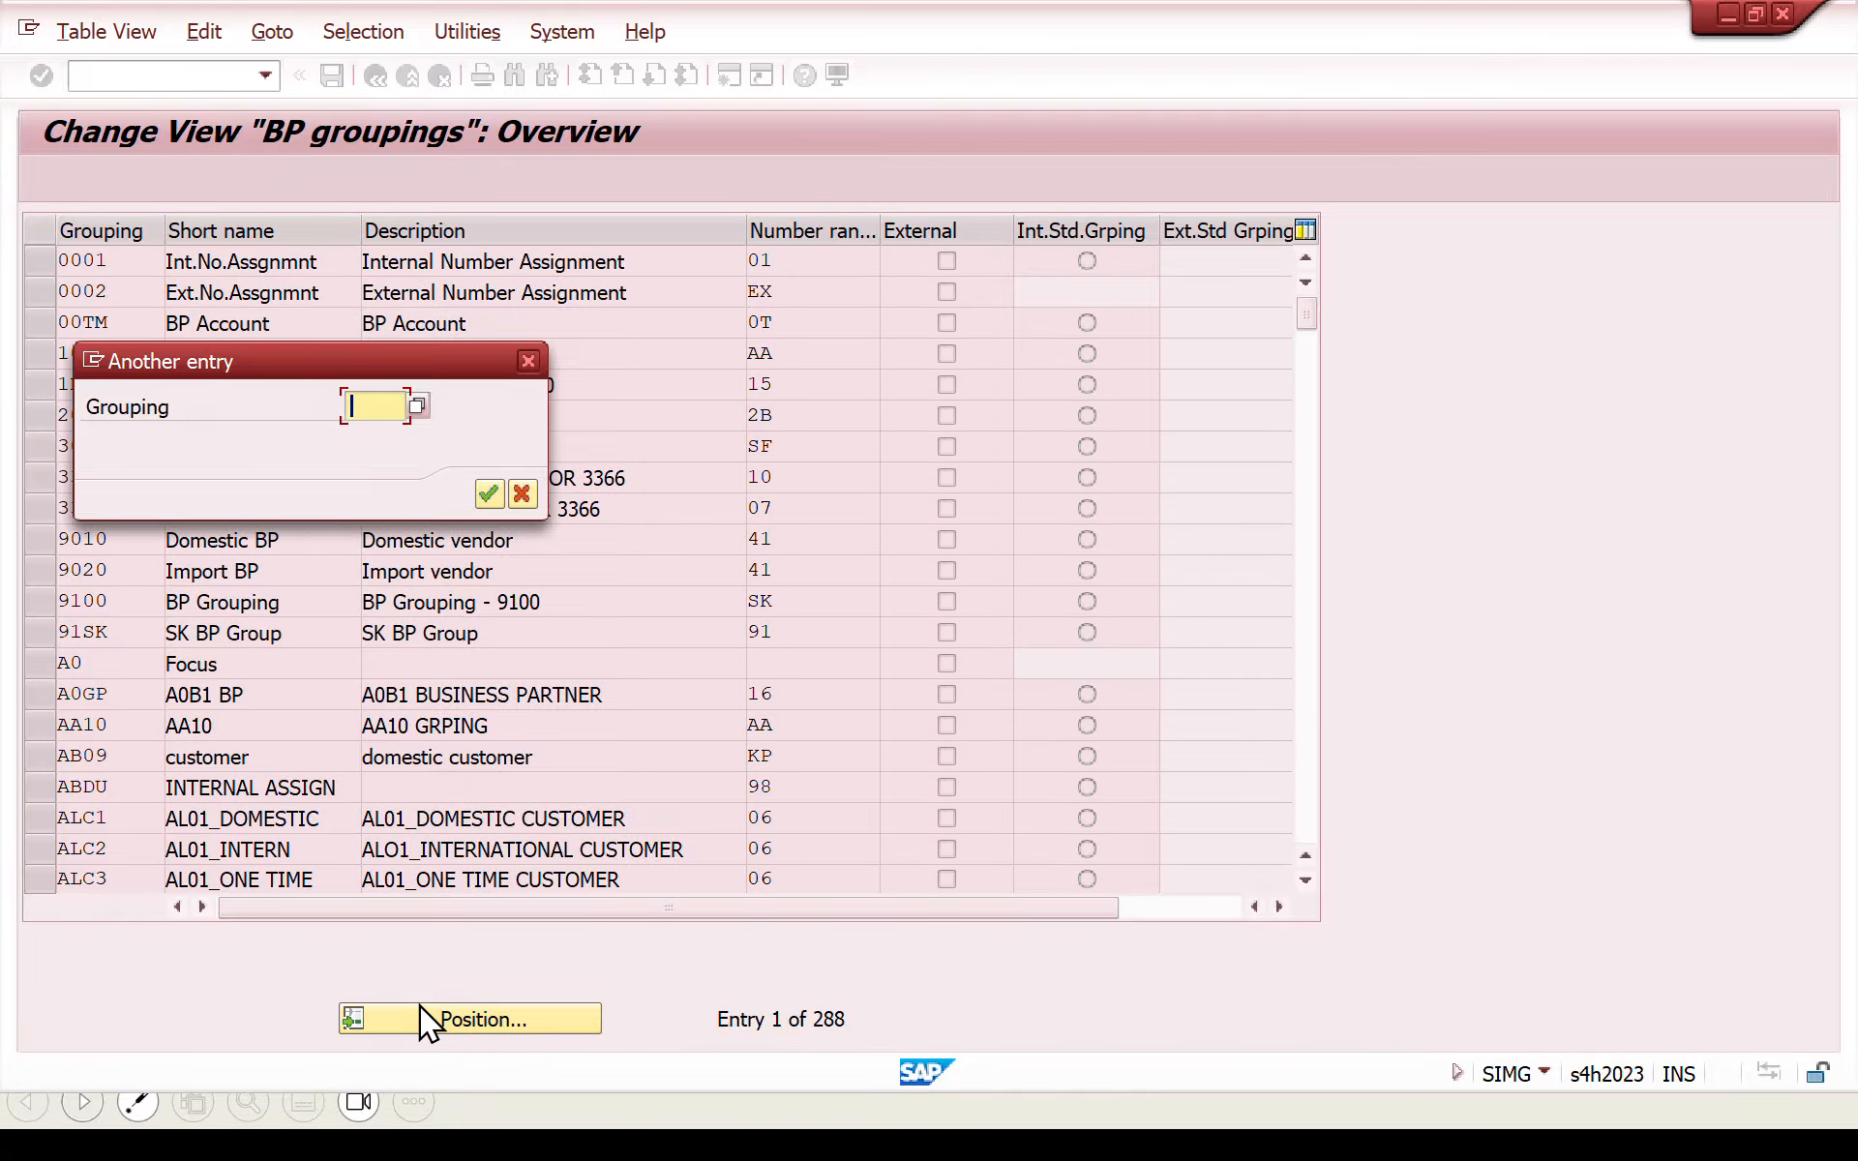
pyautogui.write('bupa')
pyautogui.press('Return')
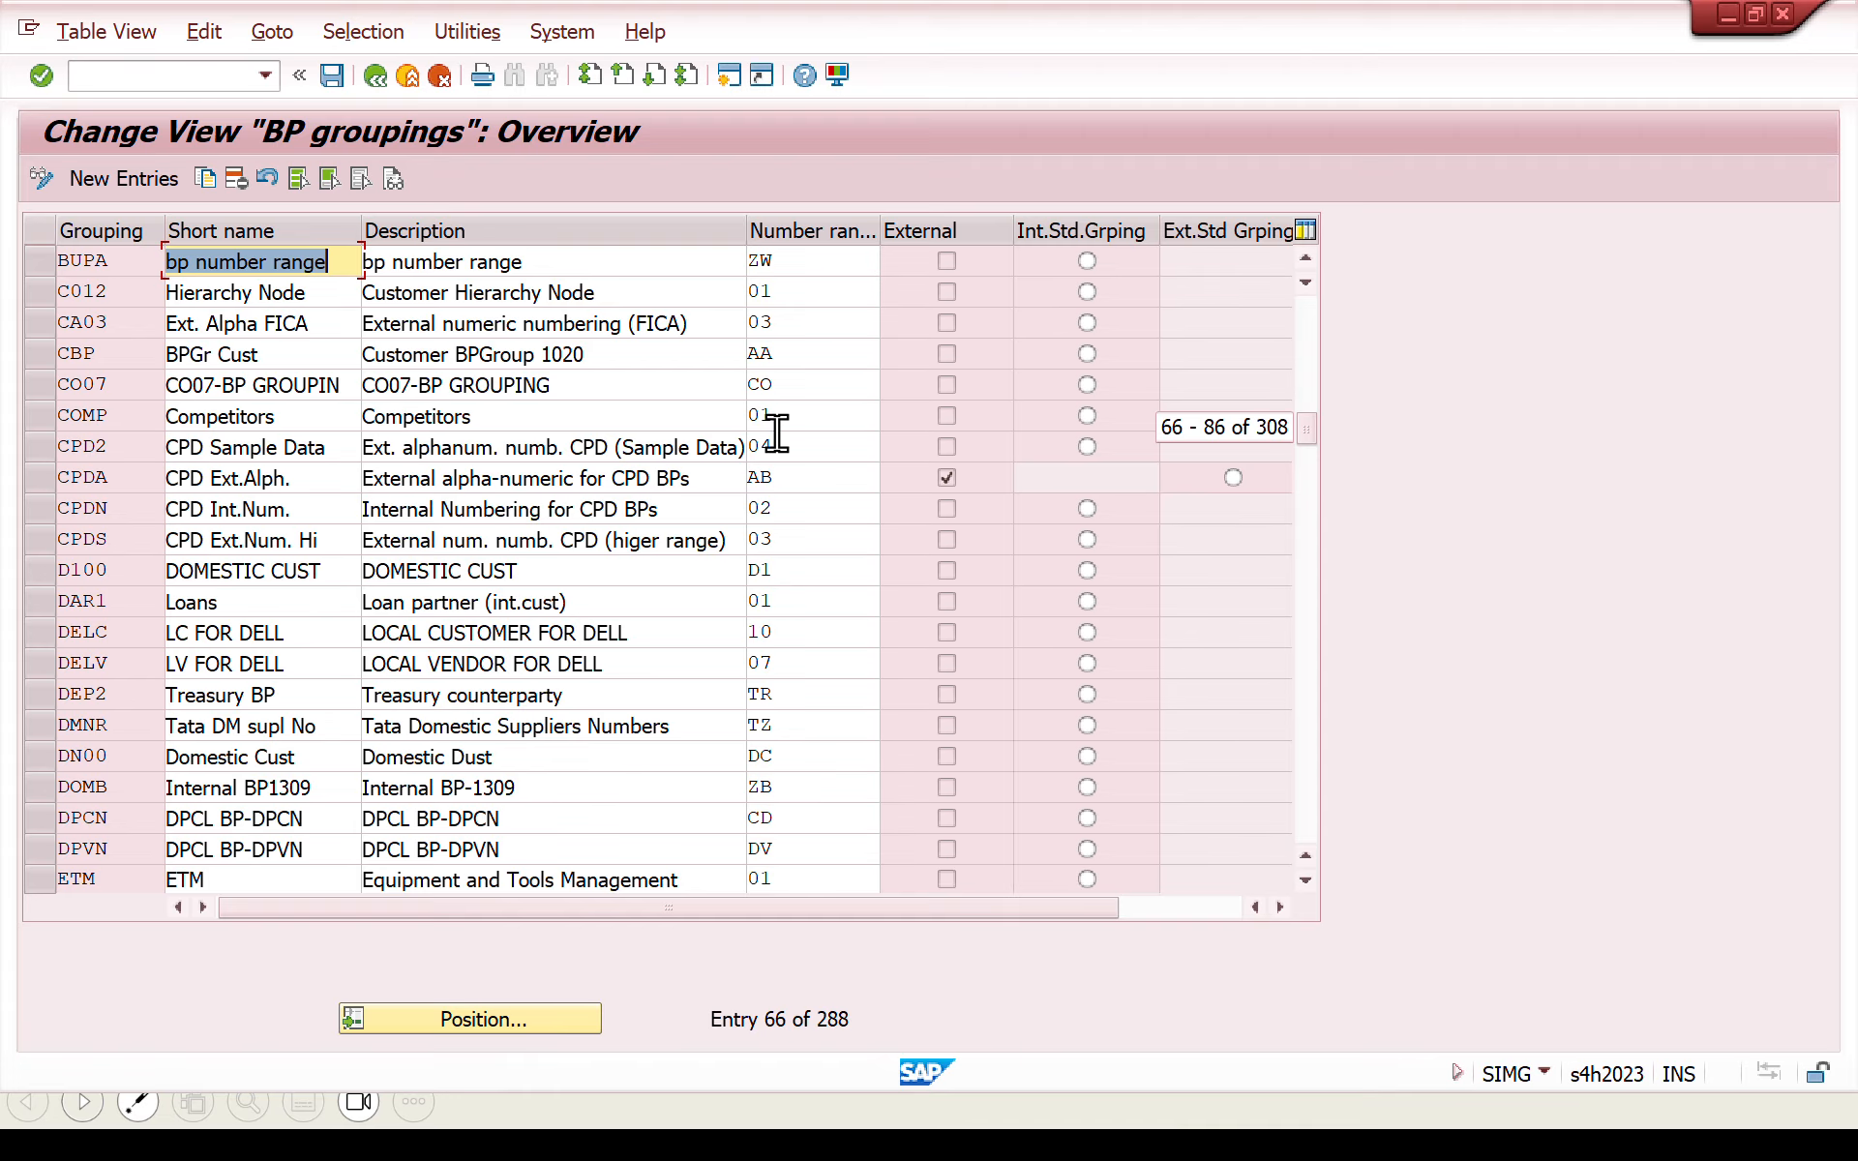
pyautogui.click(806, 263)
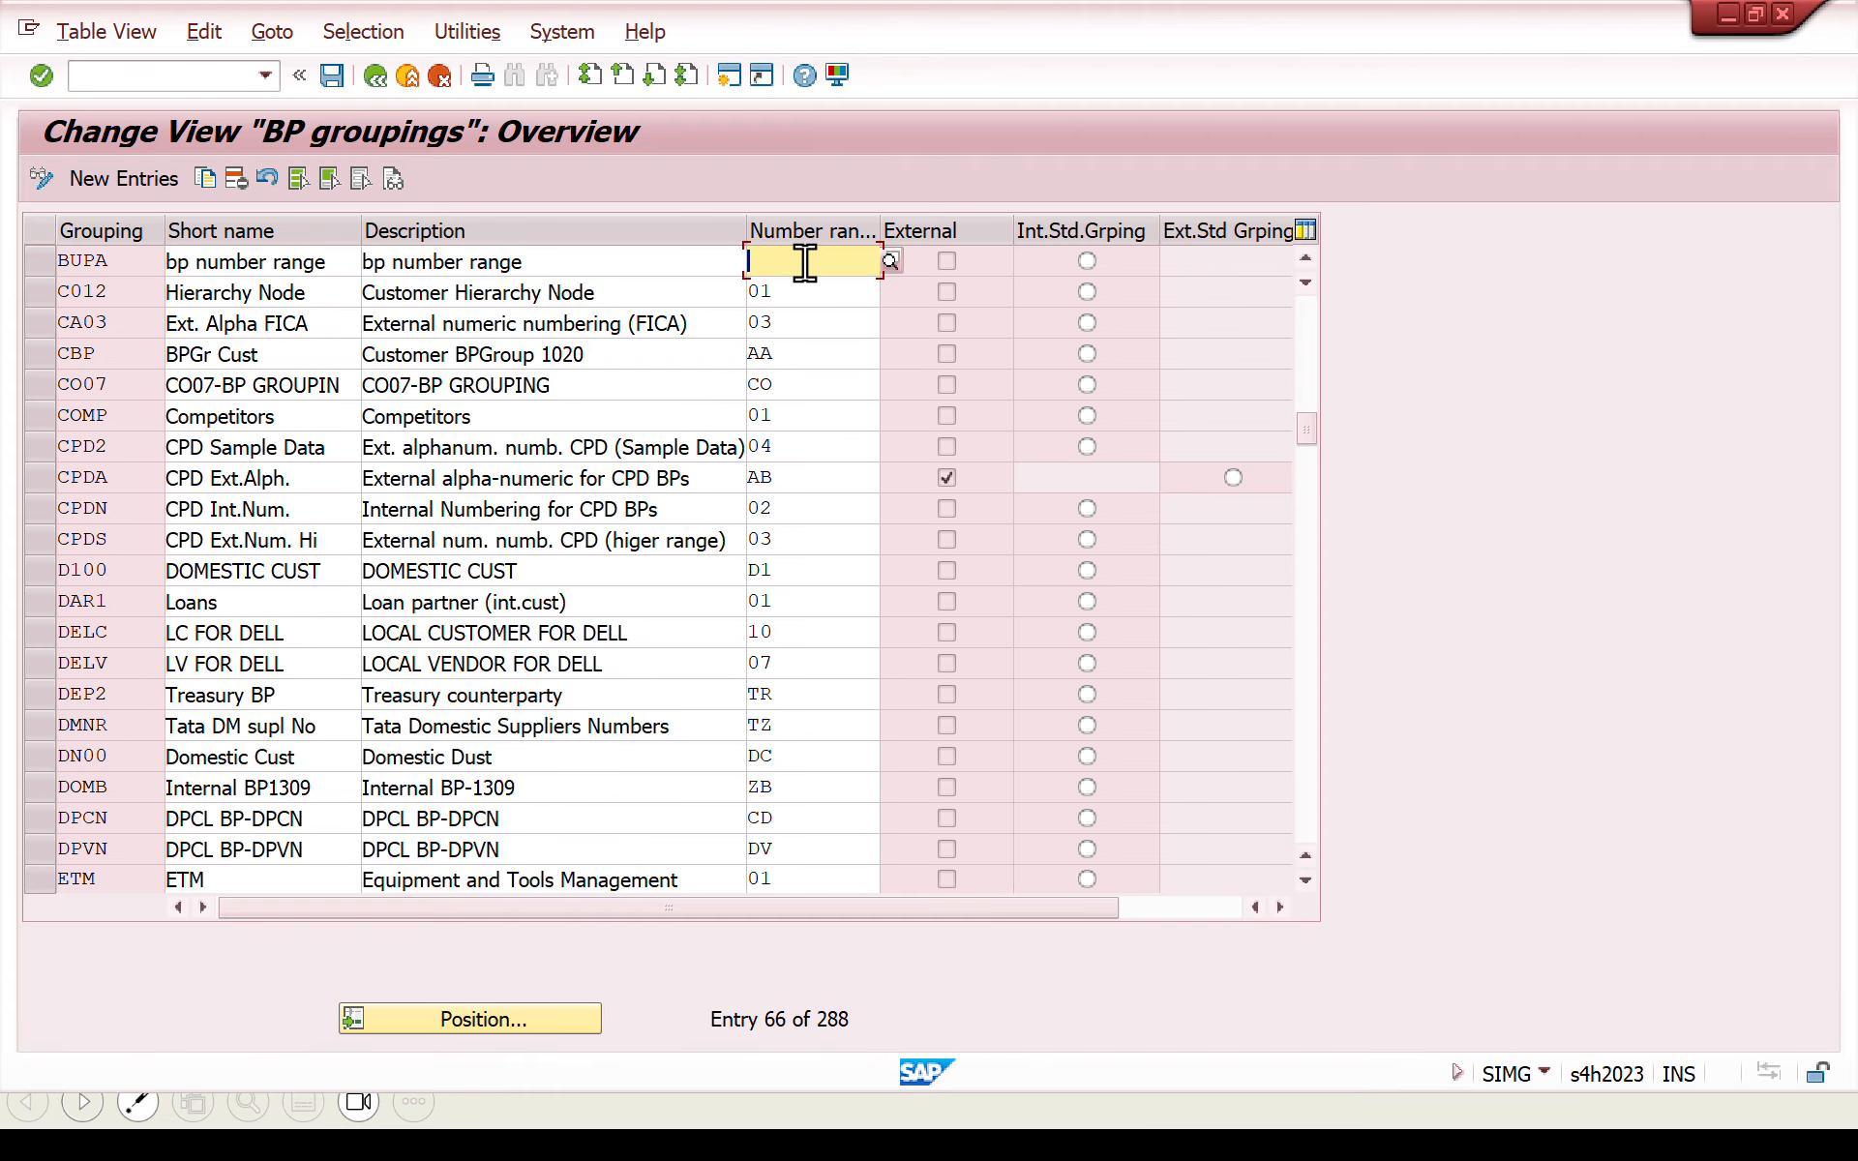
pyautogui.write('dy')
pyautogui.press('Return')
pyautogui.click(332, 75)
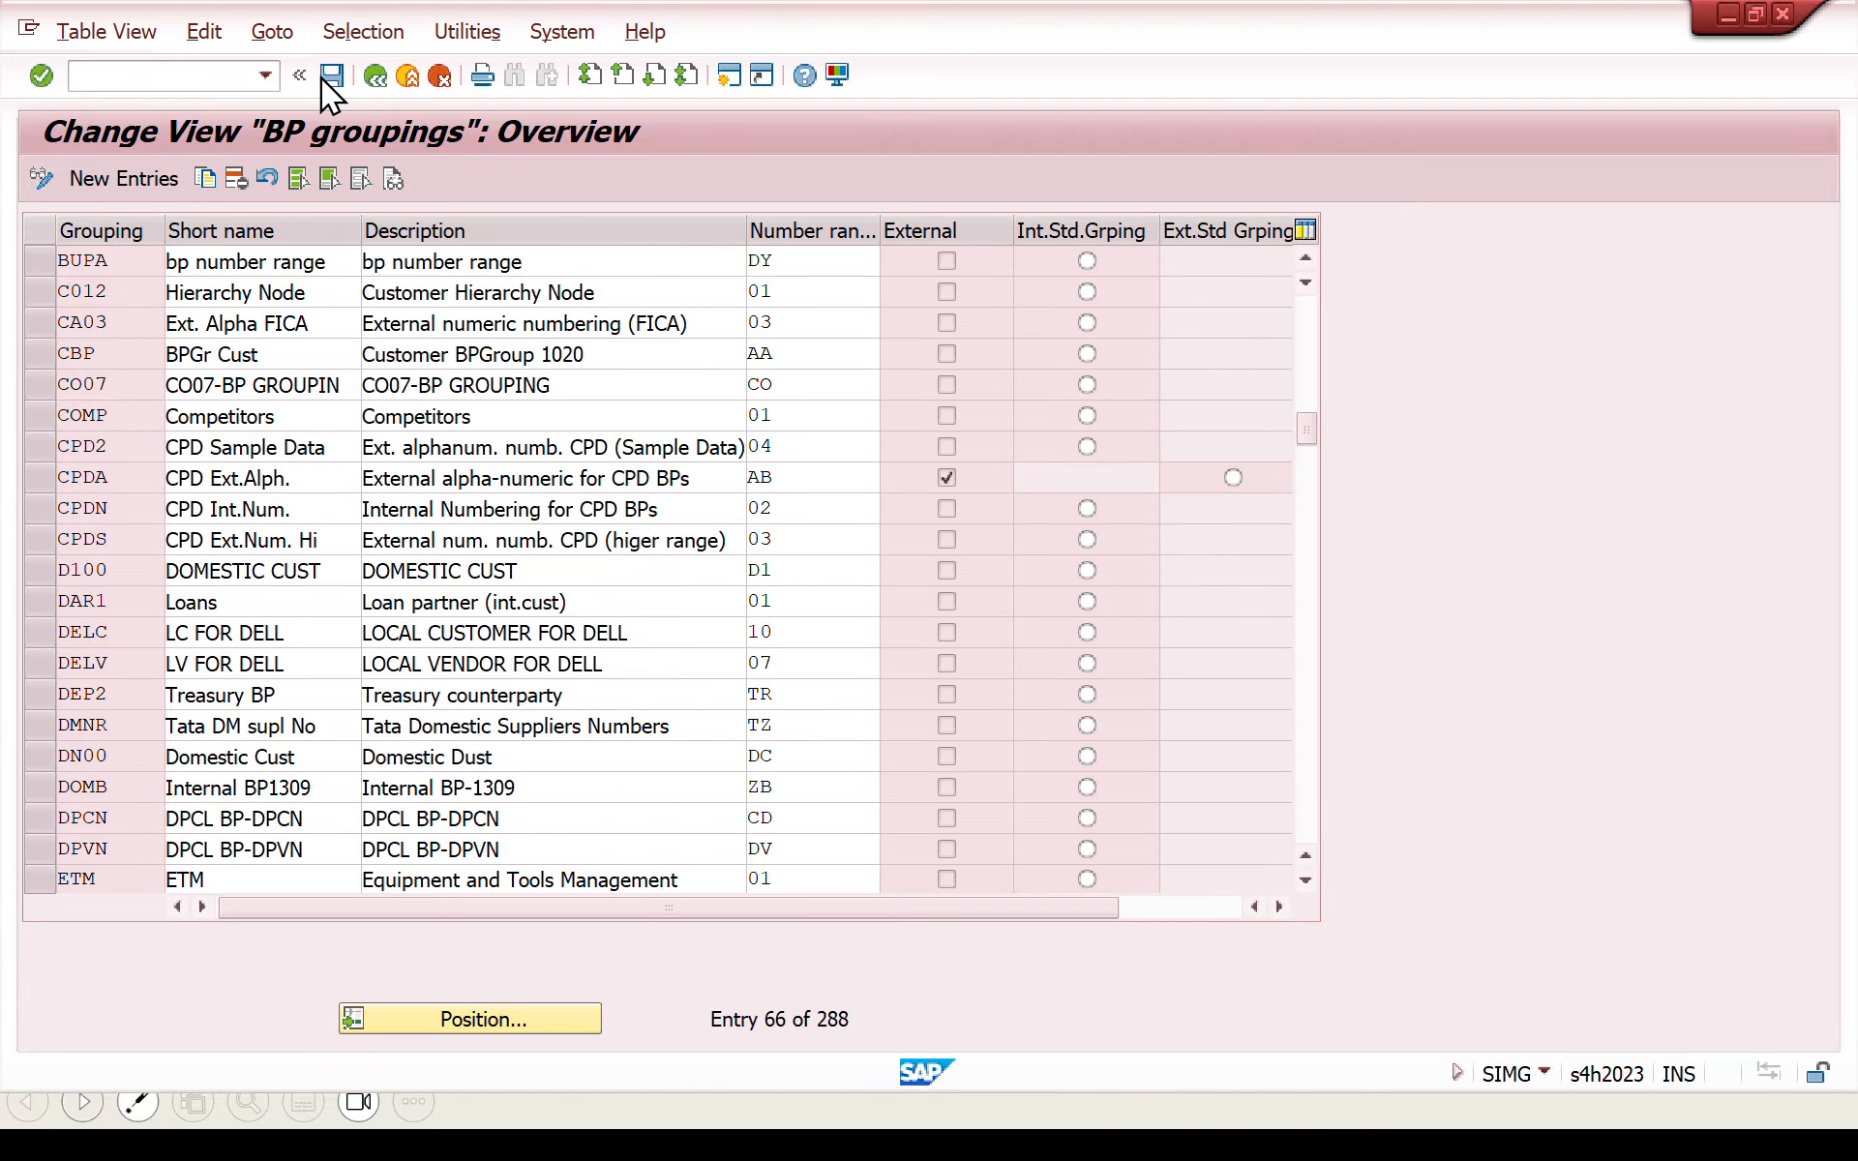
pyautogui.click(584, 495)
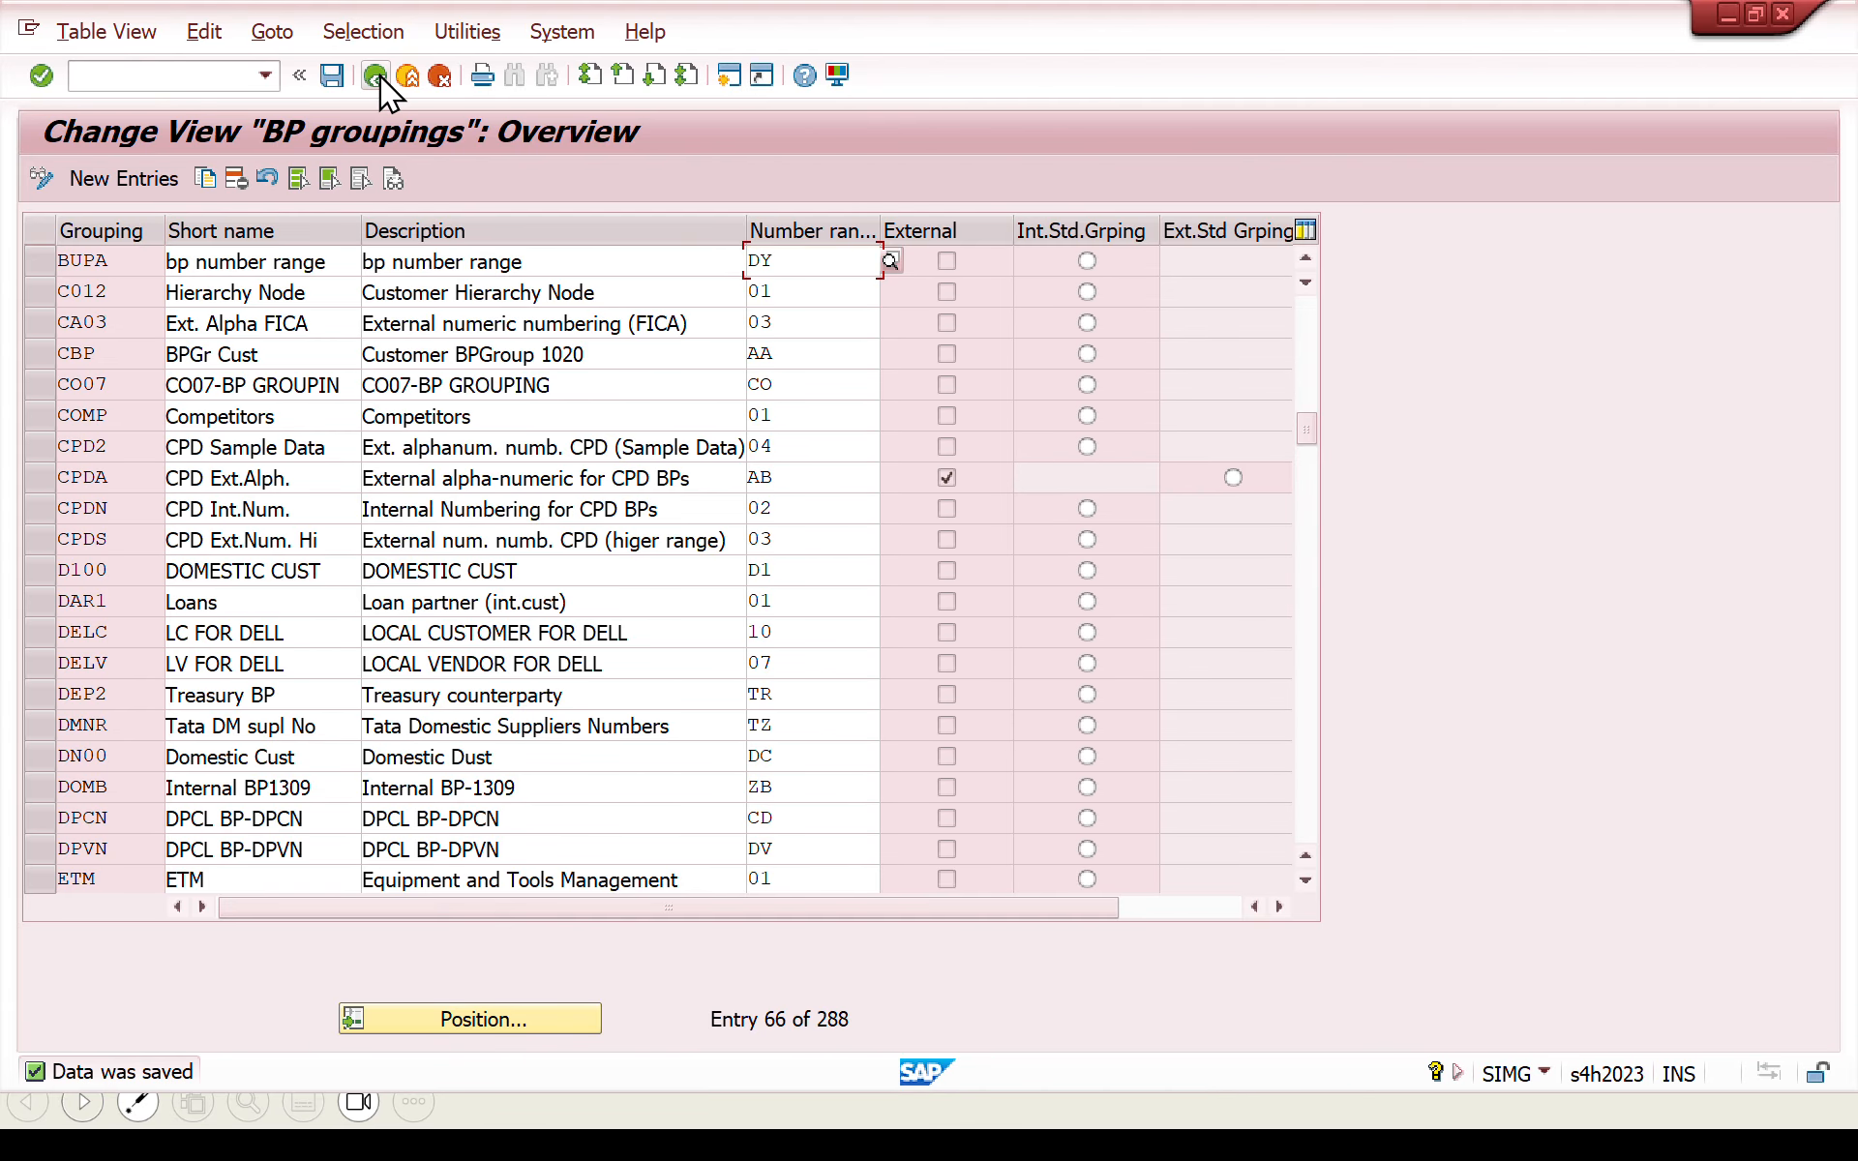
pyautogui.click(376, 75)
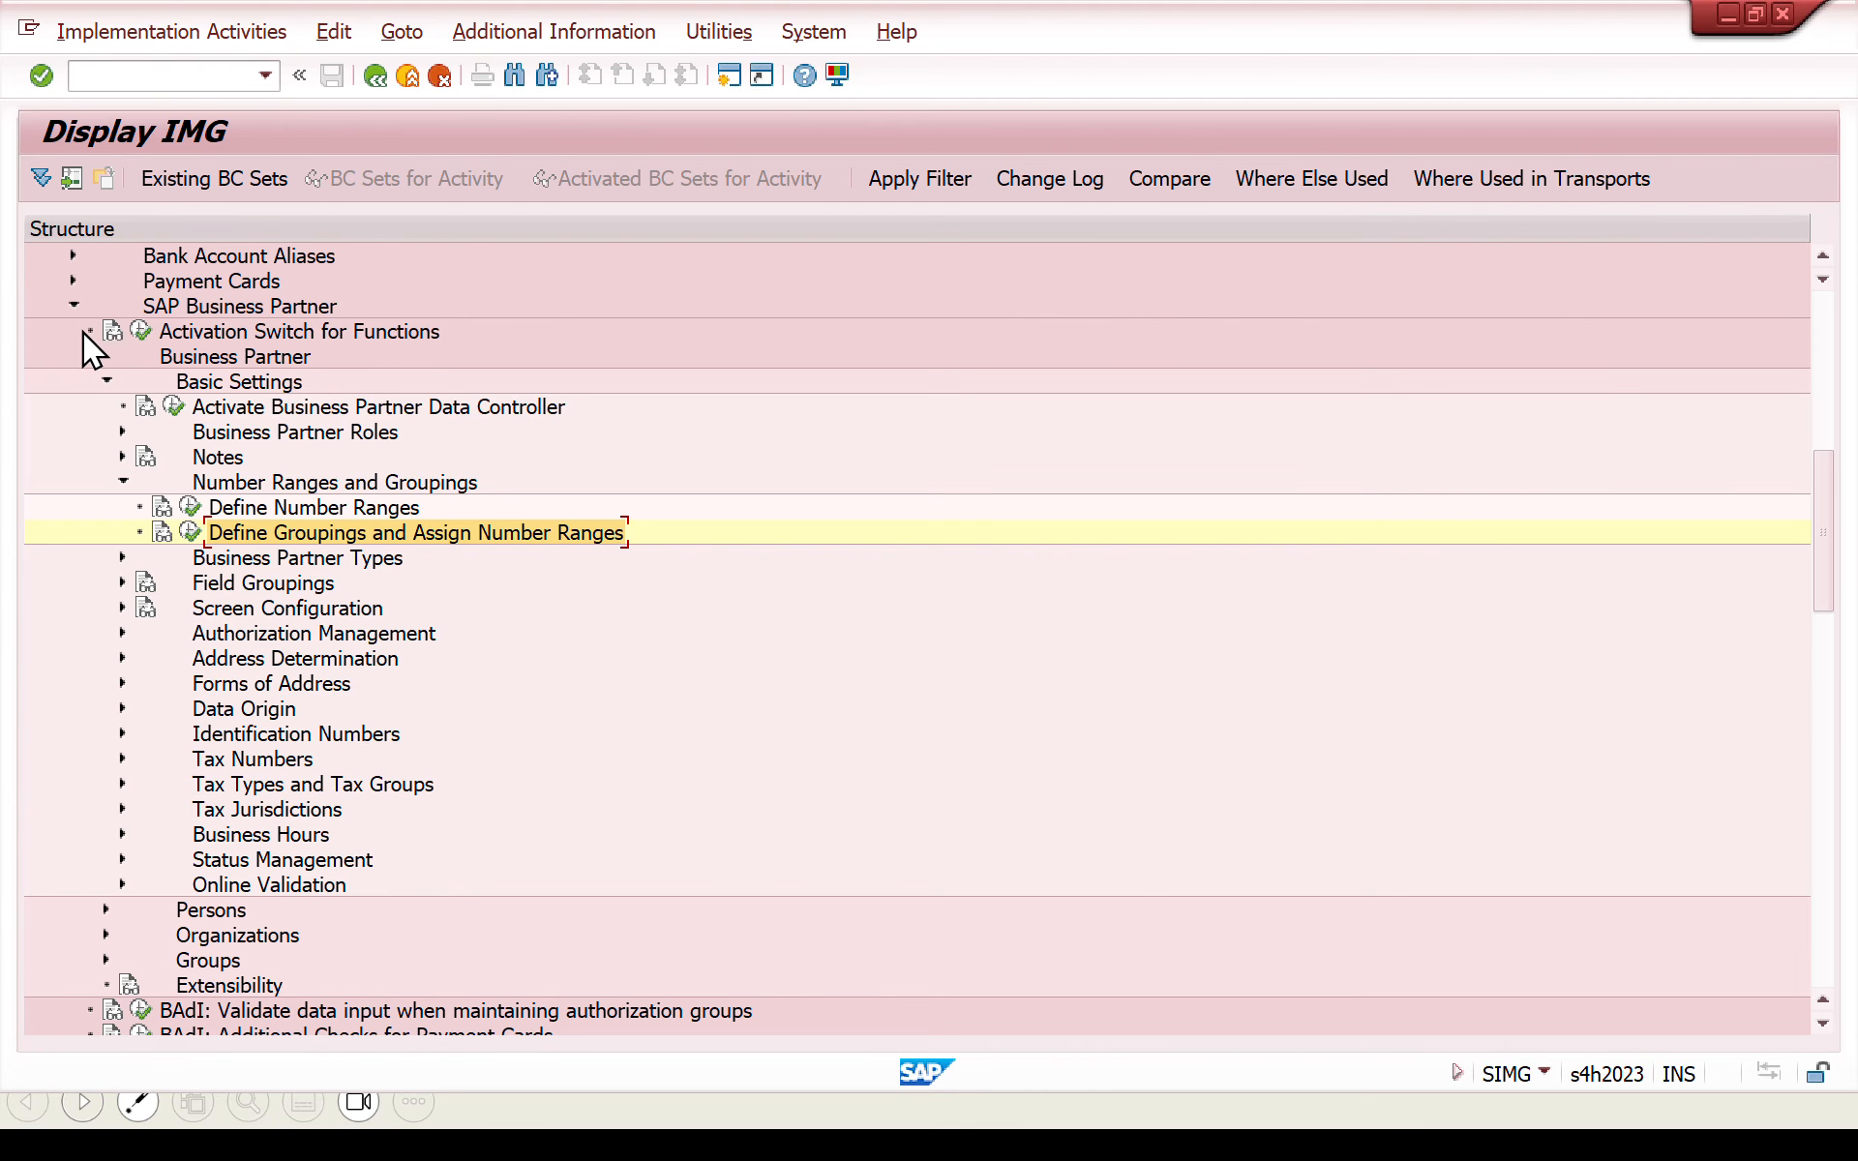
# - Collapse Cross-Application Components and expand Financial Accounting down to Preparations for Creating Customer Master Data under Customer Accounts
pyautogui.click(74, 308)
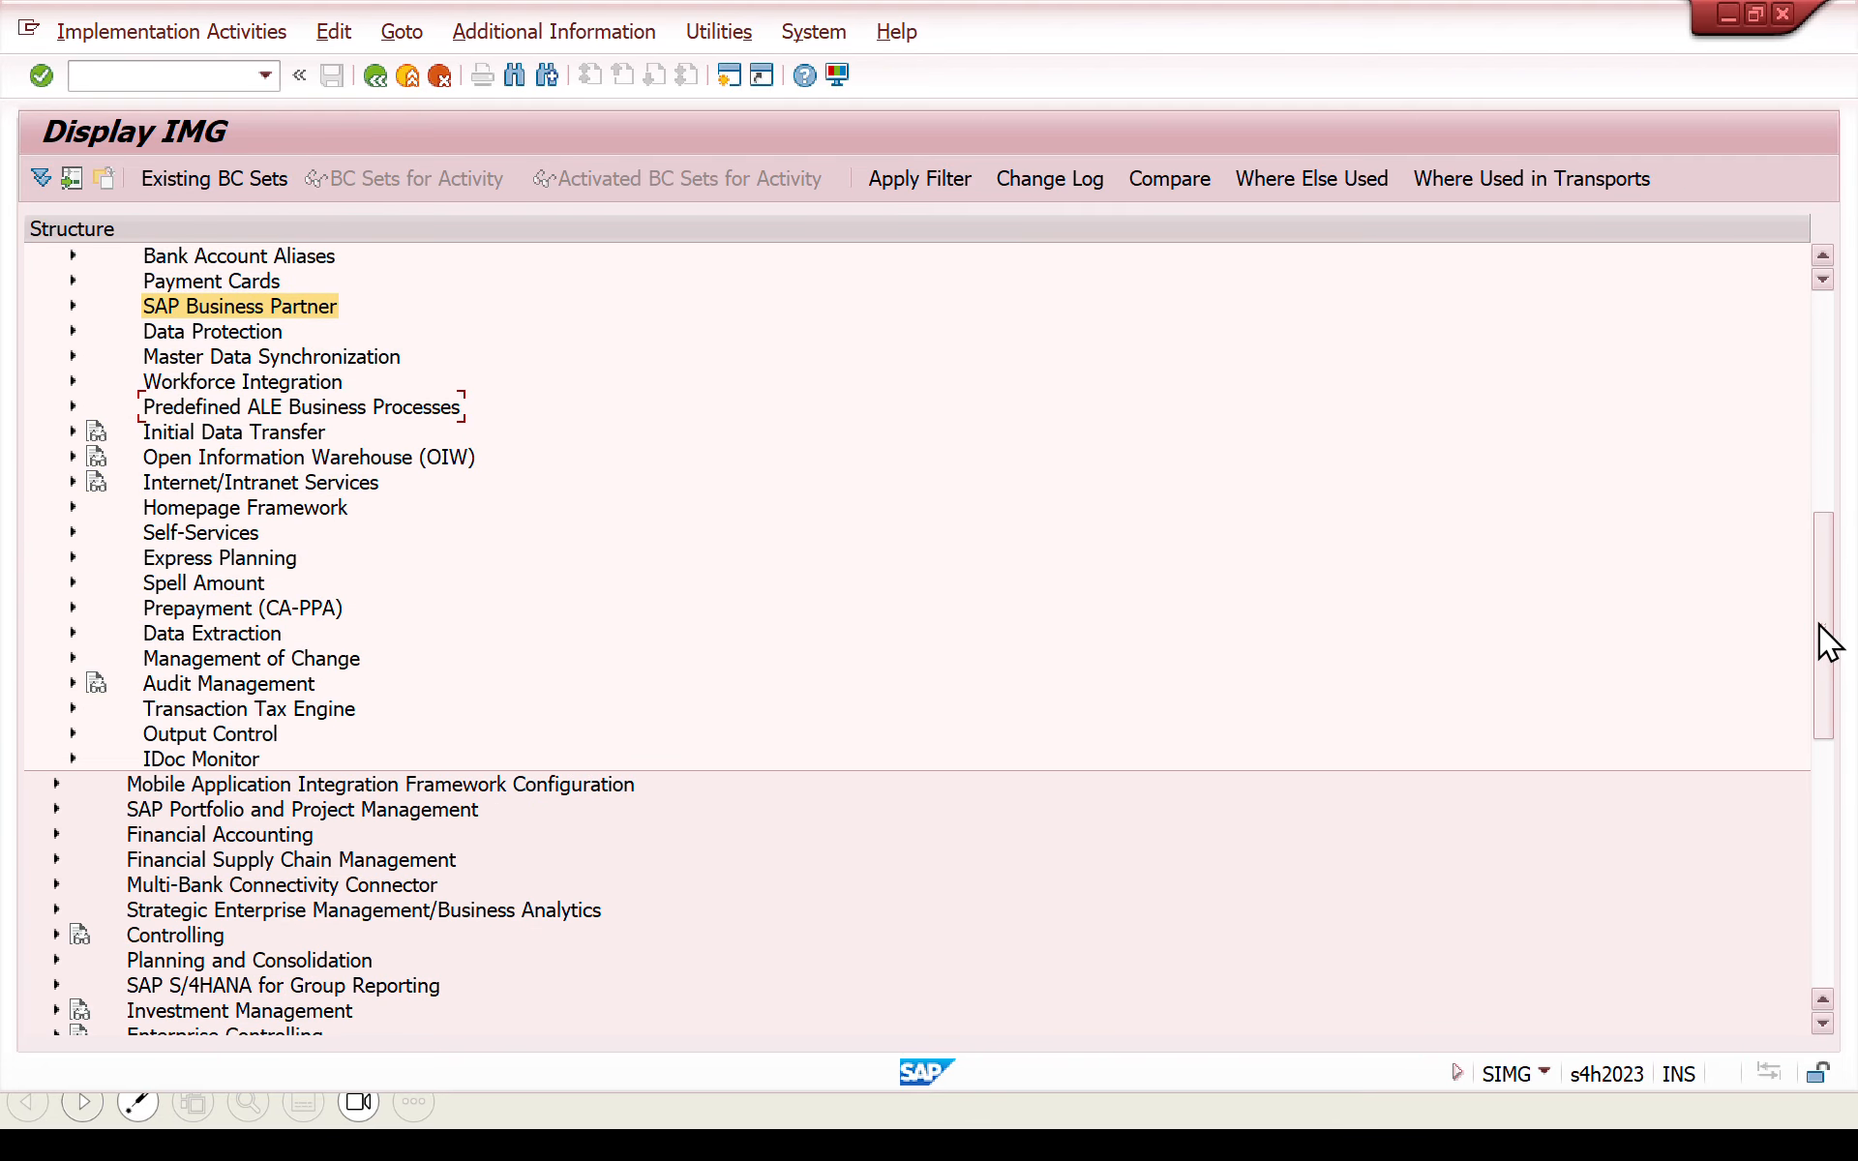
pyautogui.moveTo(1830, 641); pyautogui.dragTo(1796, 425)
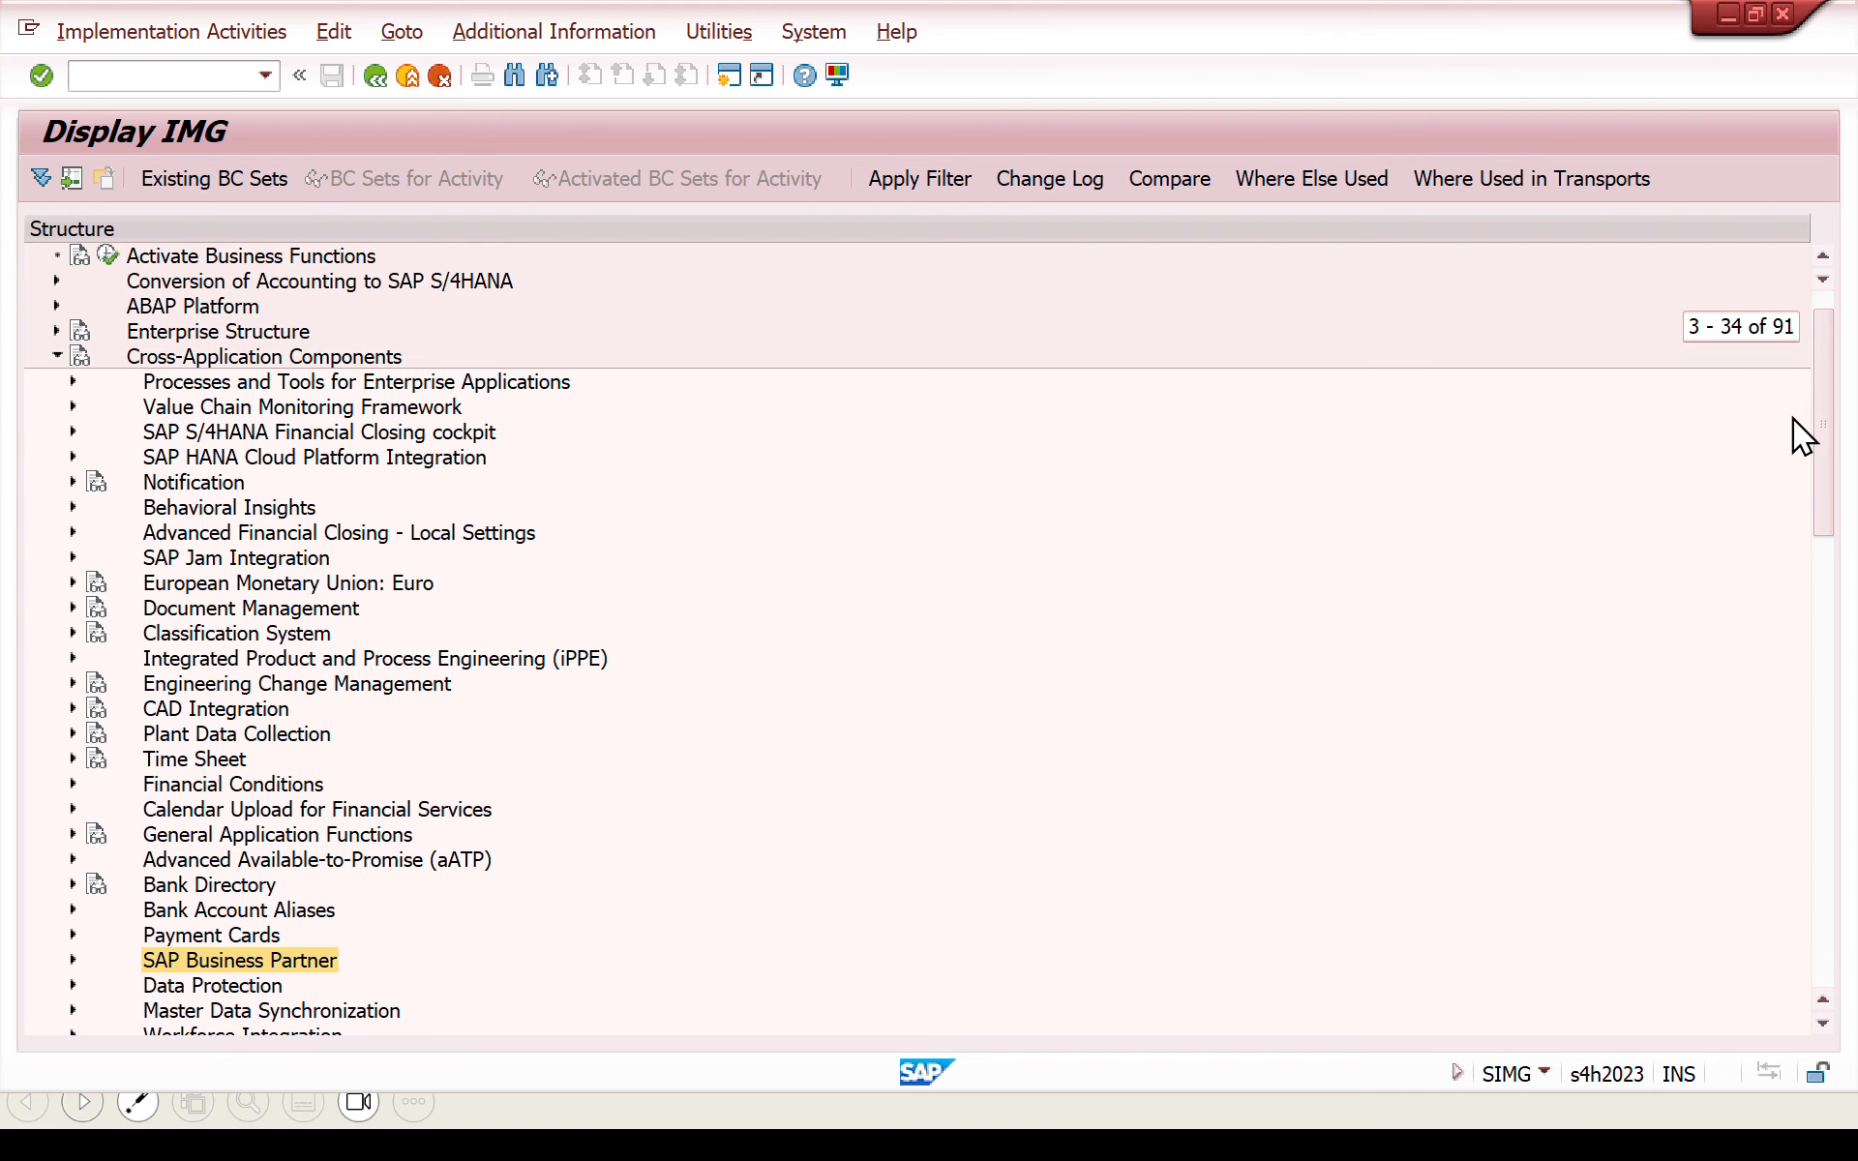
pyautogui.click(57, 356)
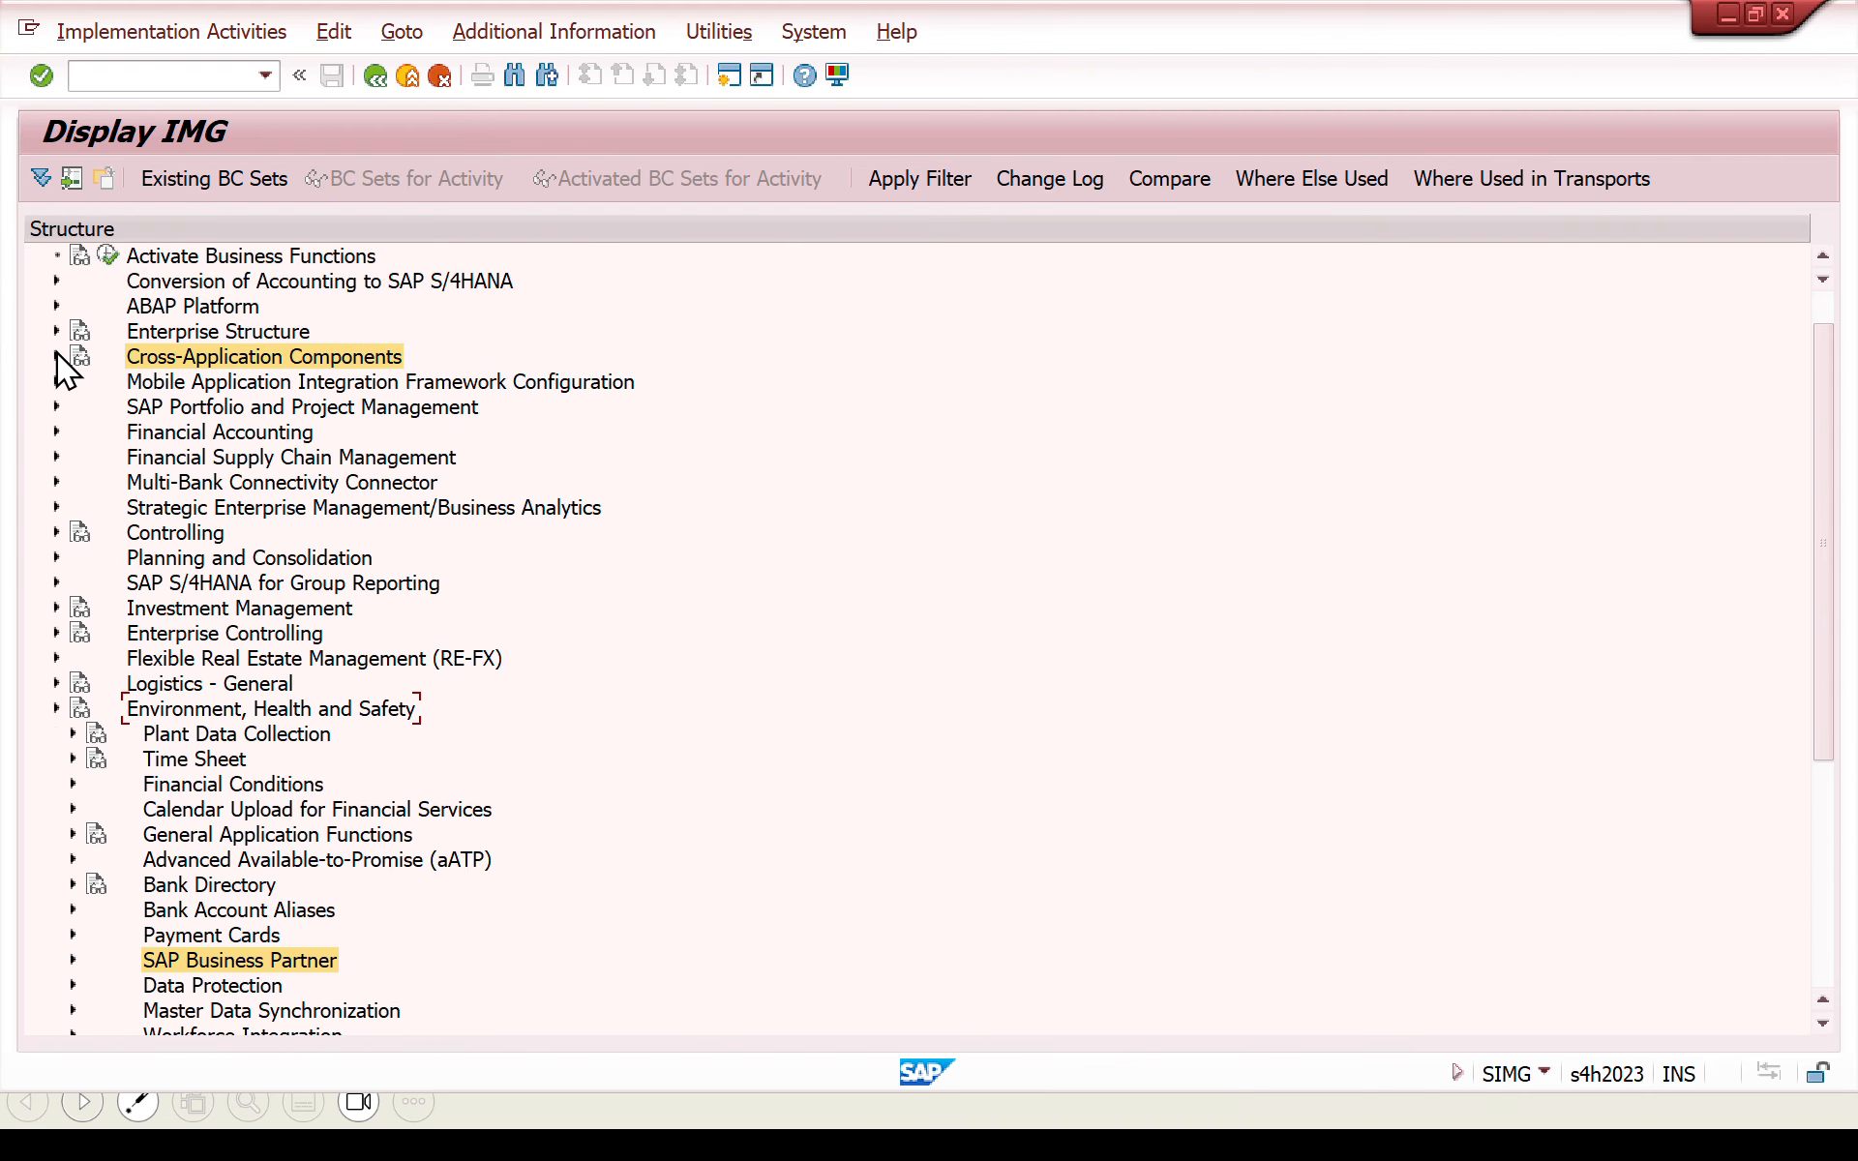
pyautogui.click(57, 432)
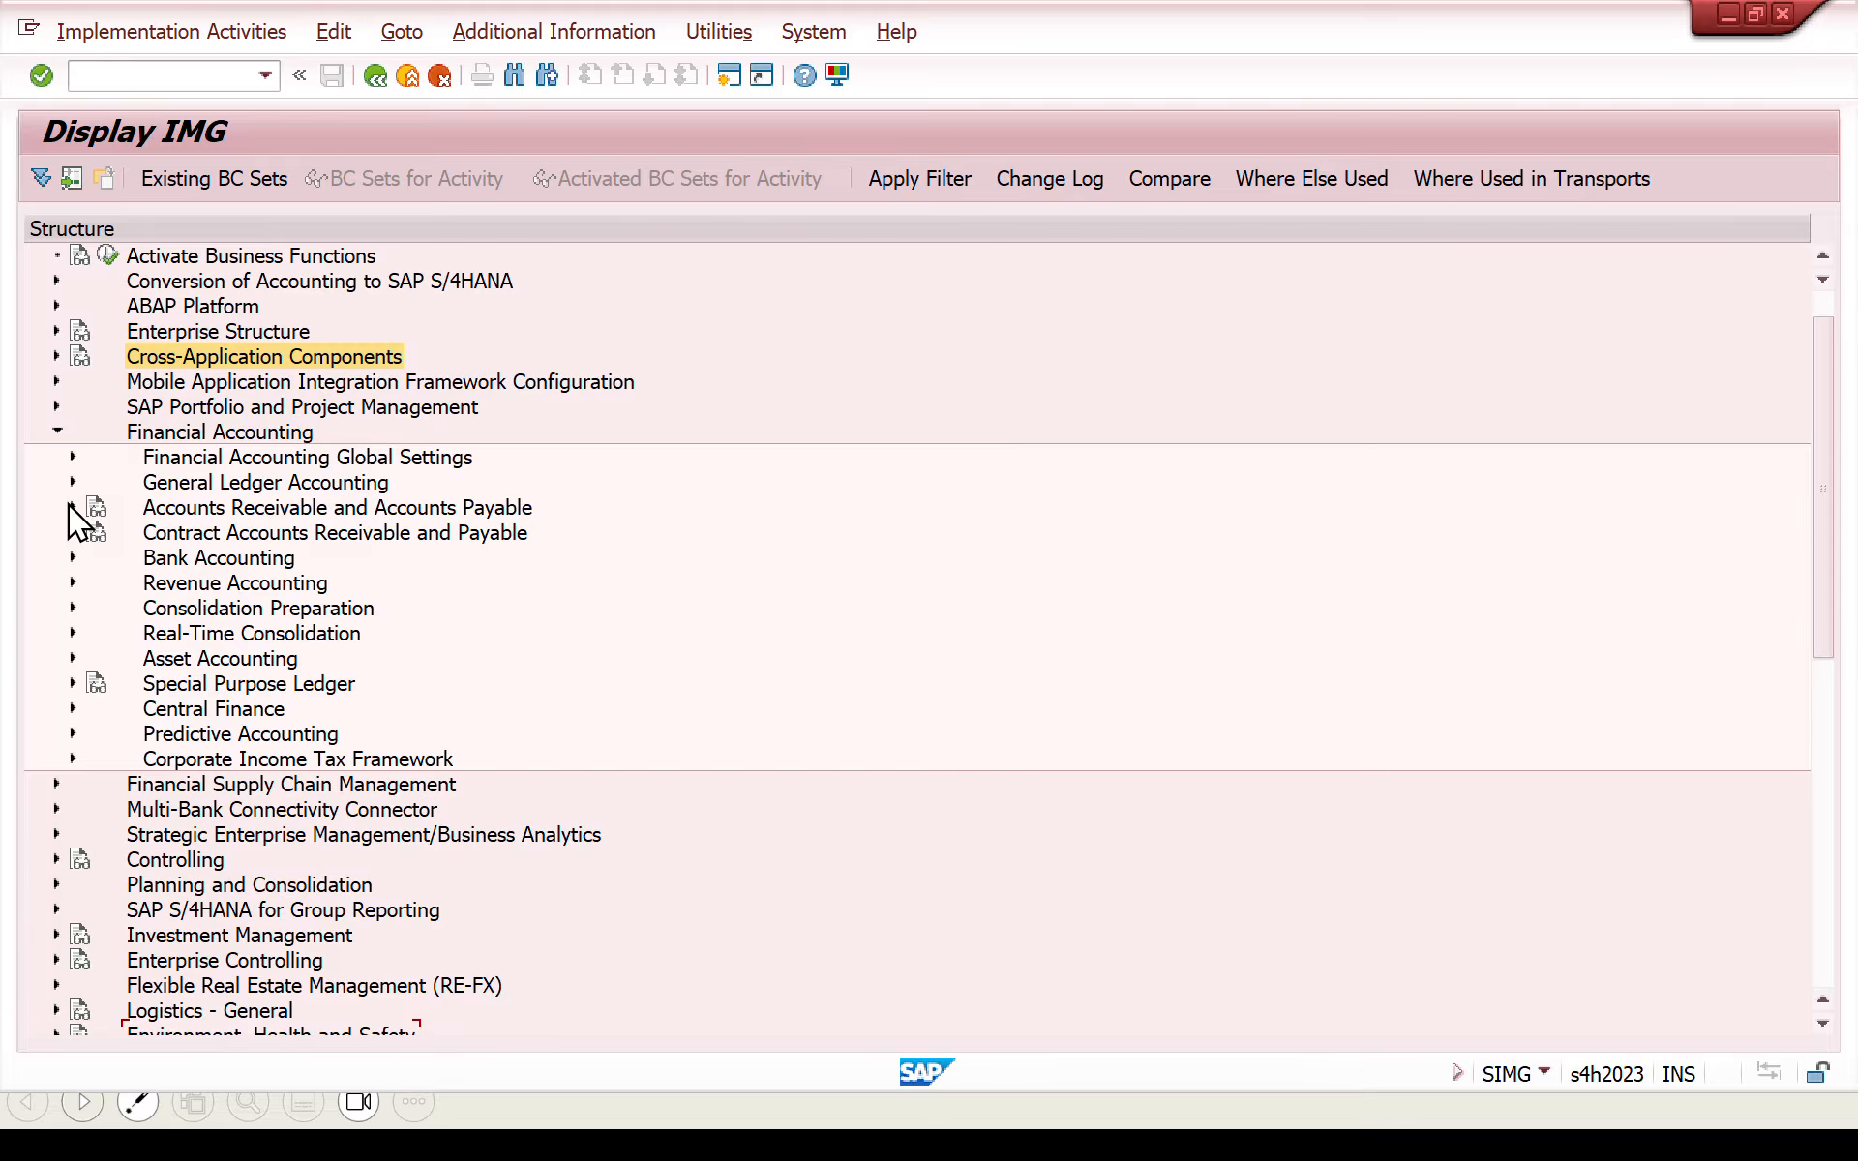
pyautogui.click(69, 505)
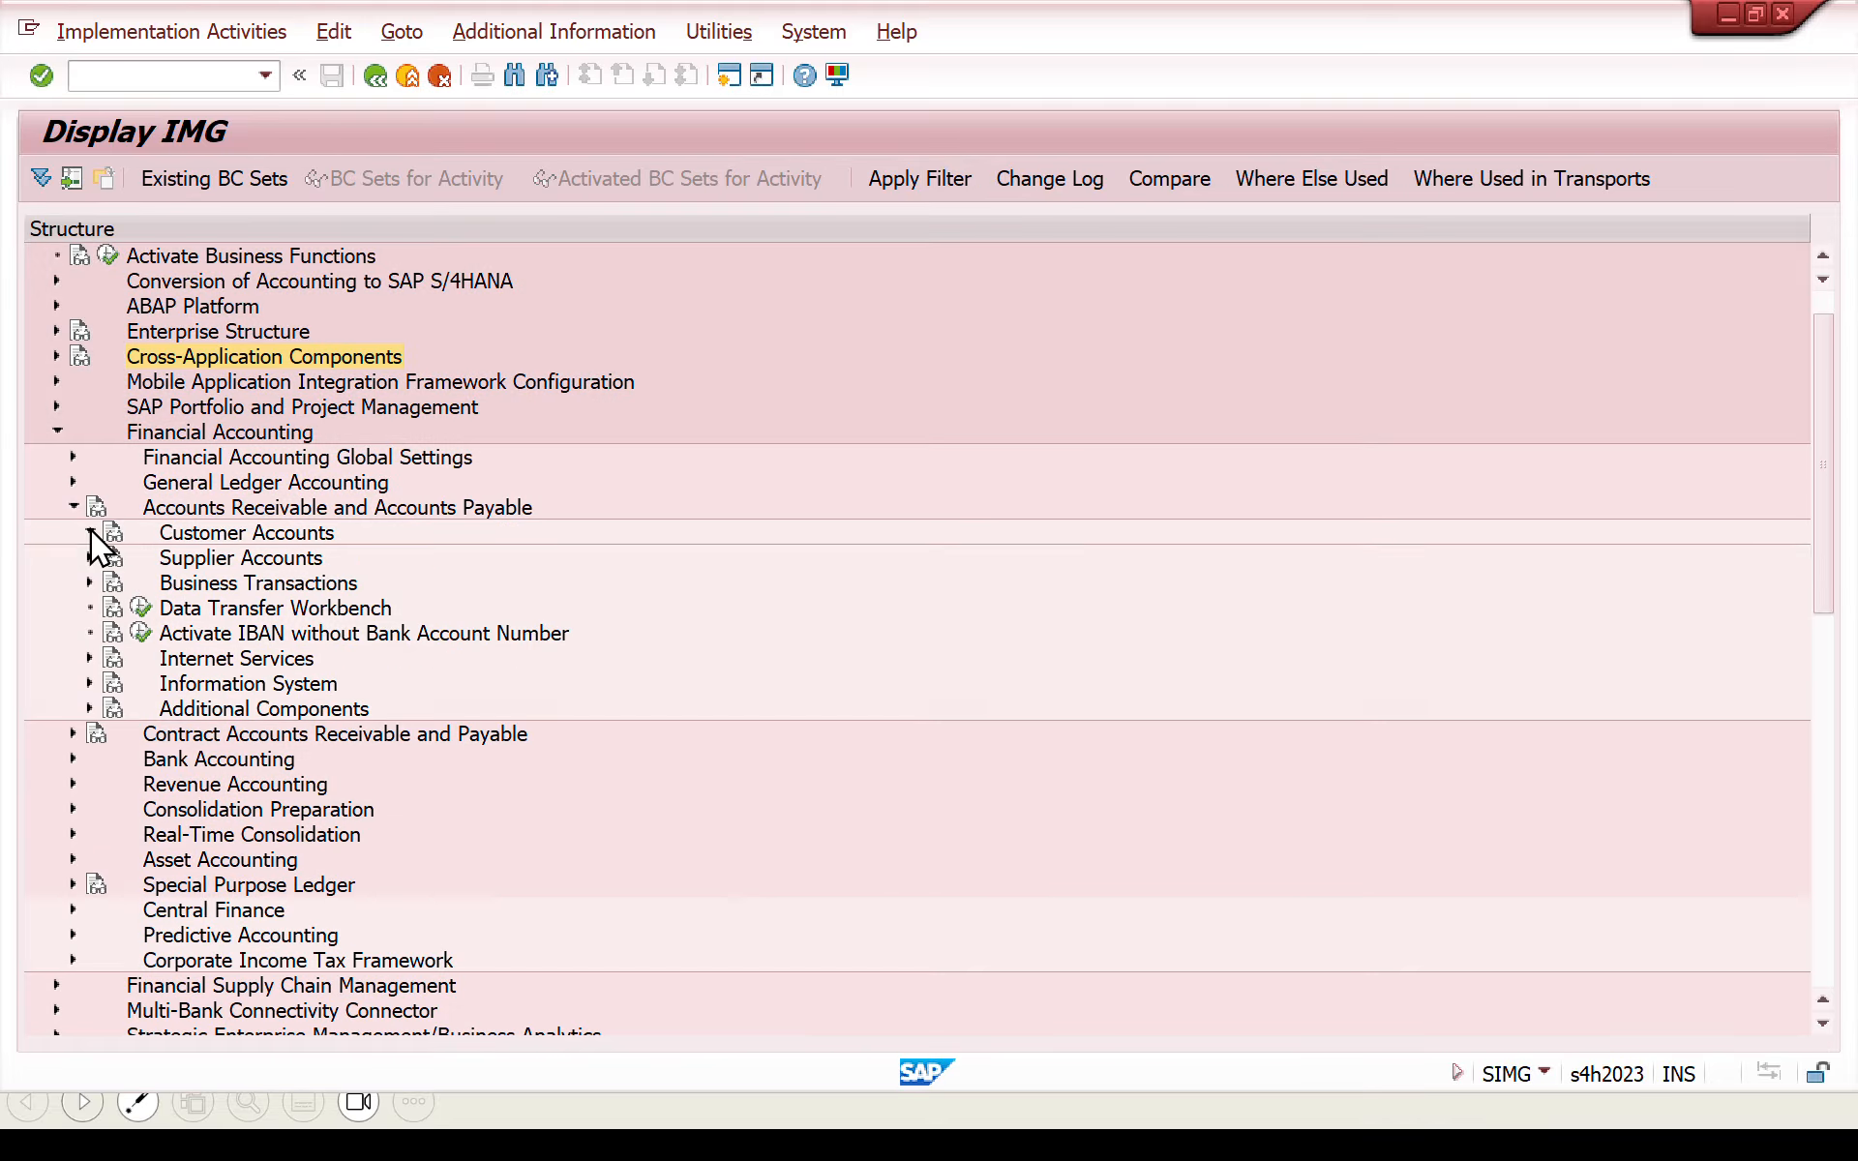
pyautogui.click(90, 531)
pyautogui.click(106, 558)
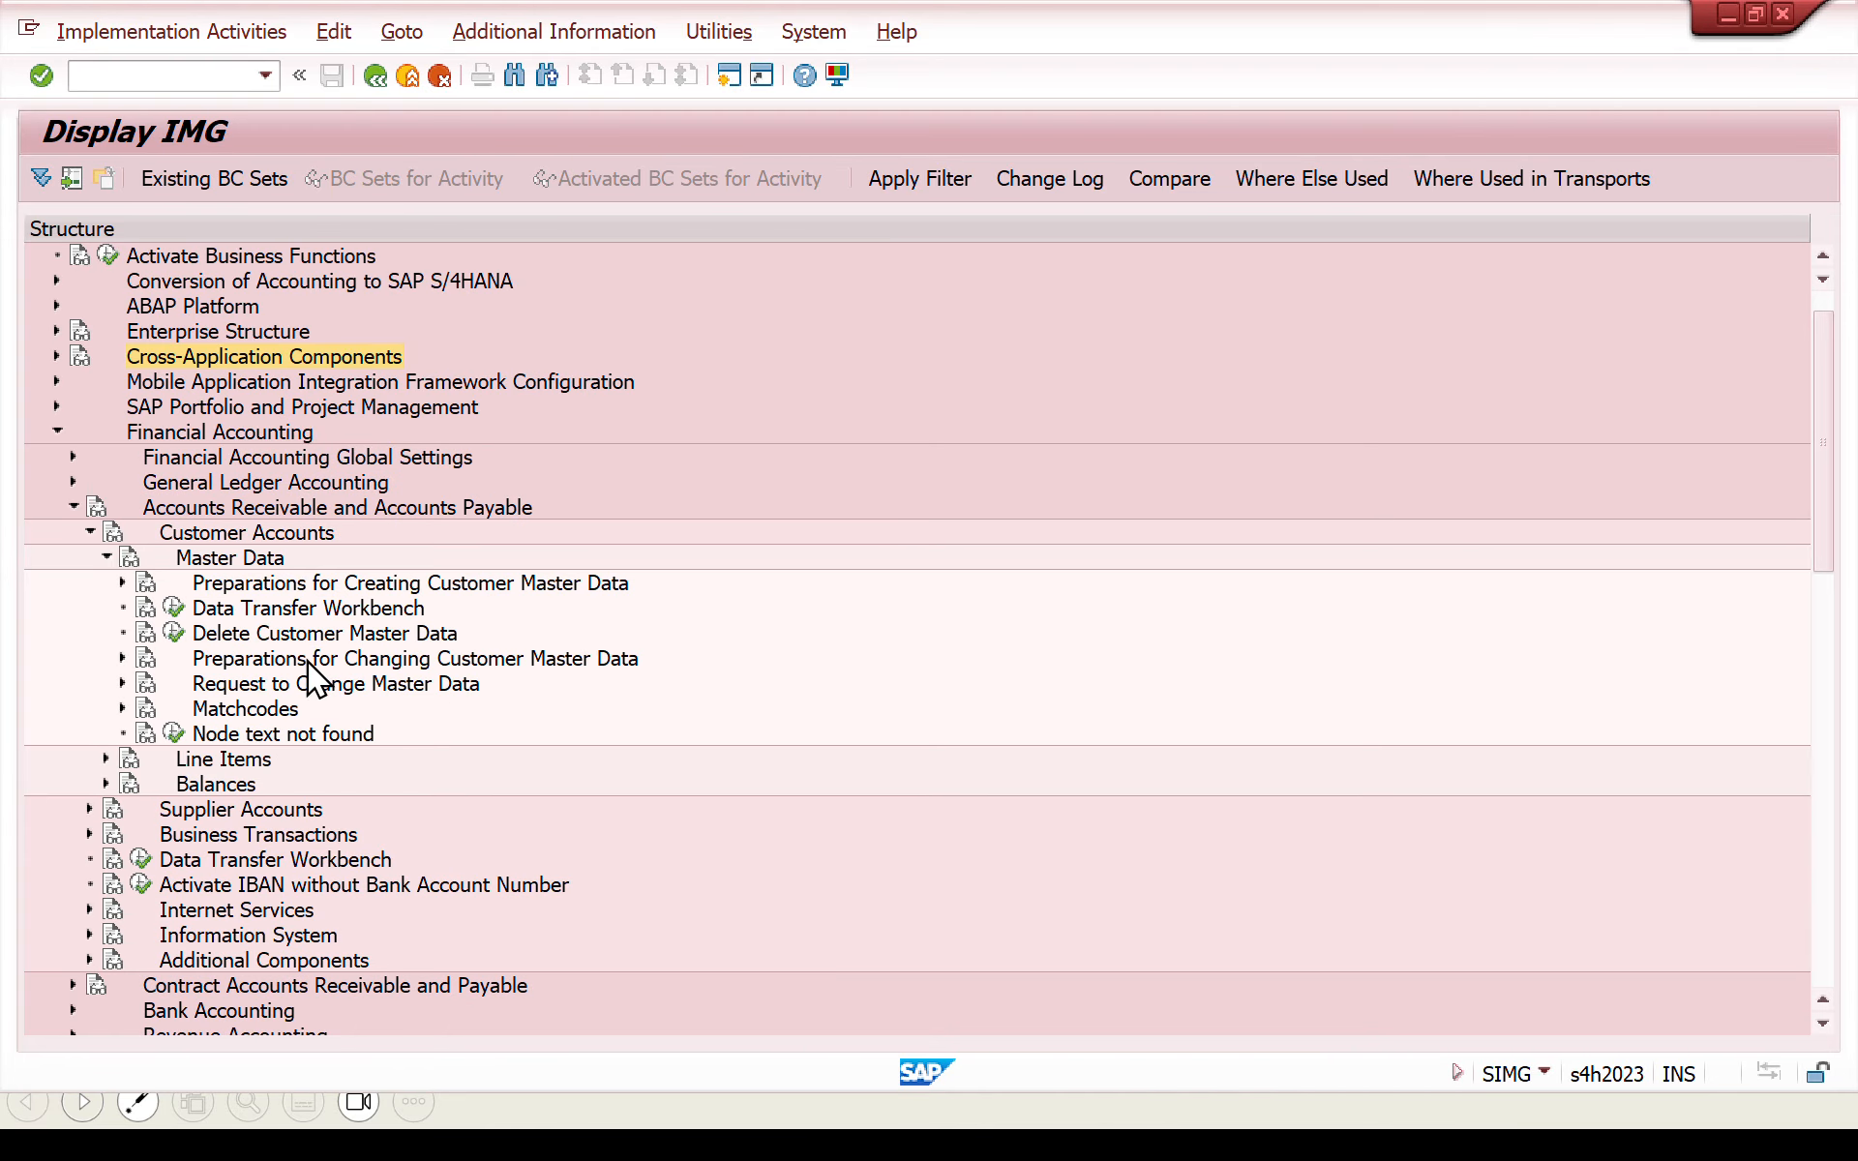
pyautogui.click(121, 582)
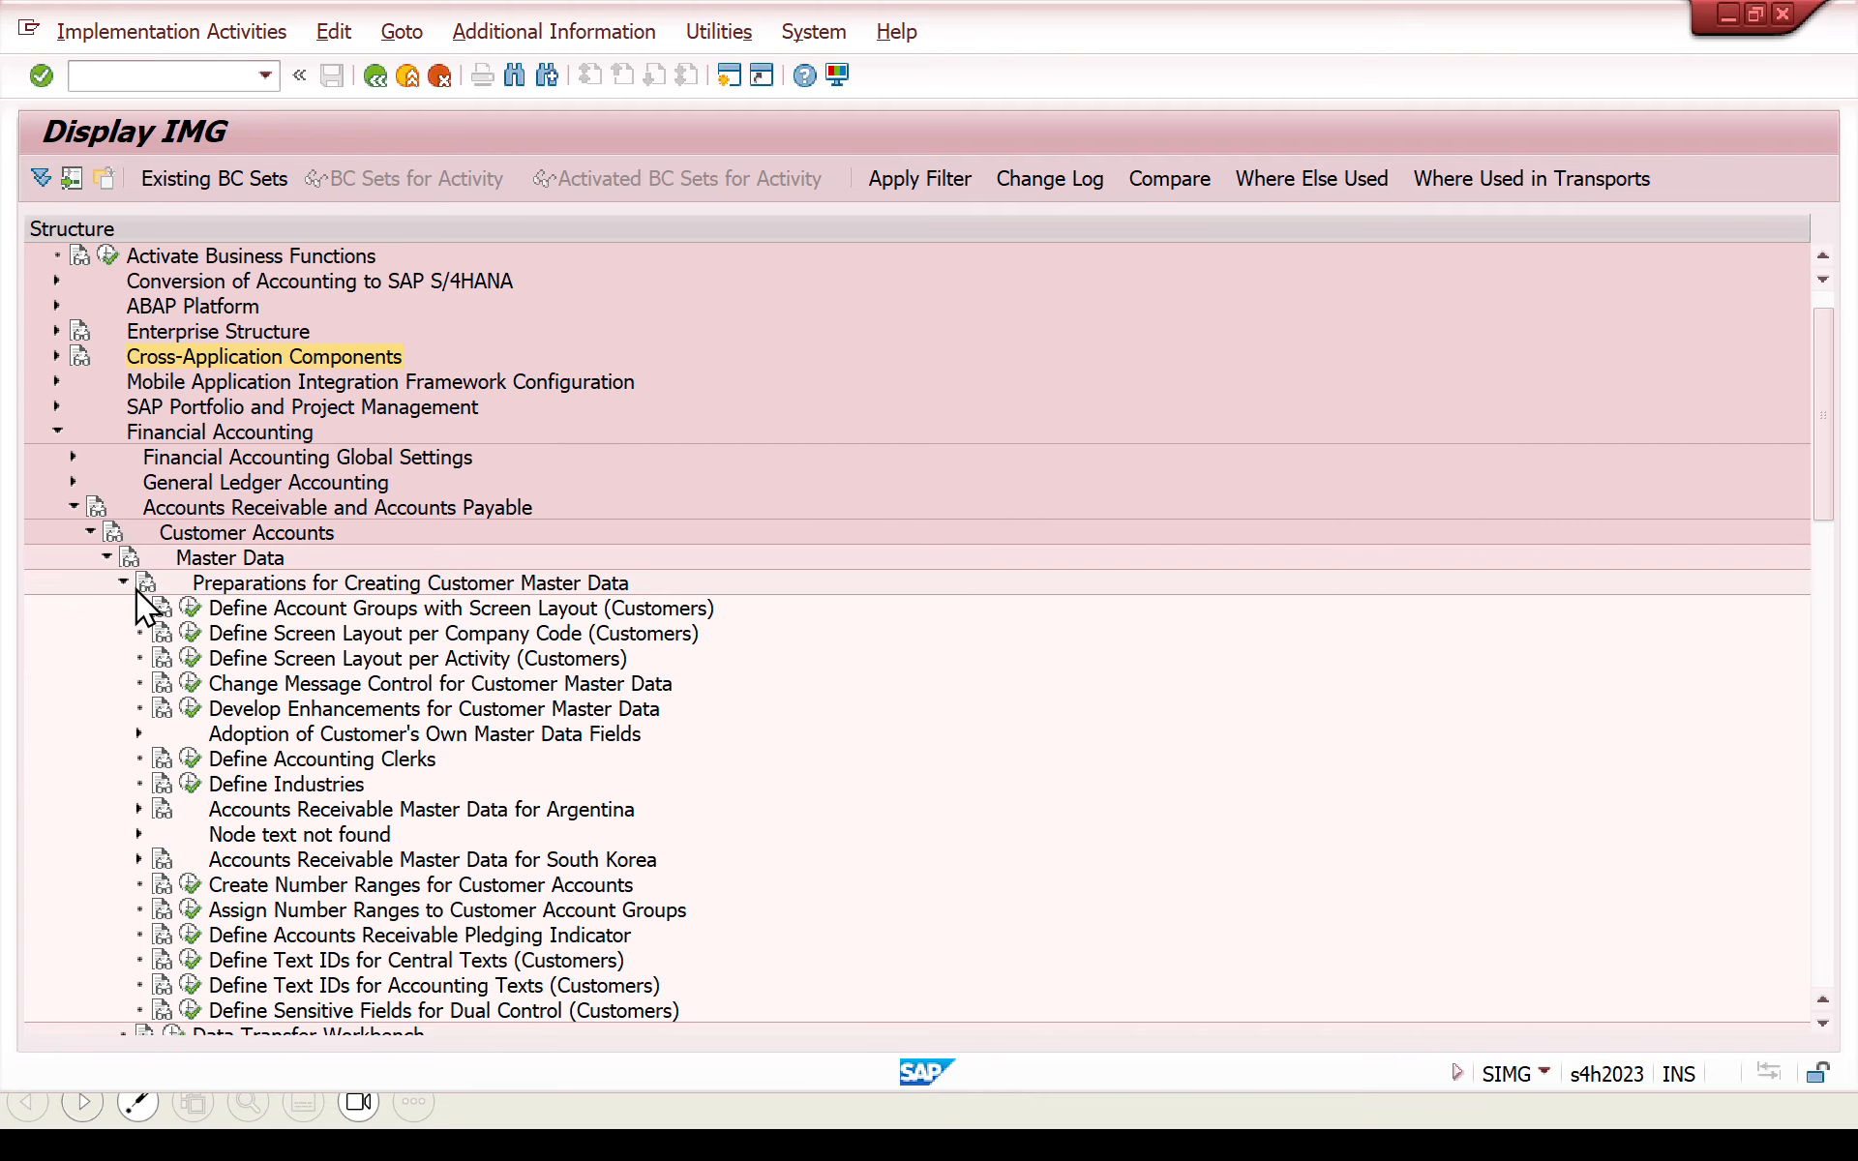
# - Display the customer number range intervals, check range DY and its external setting, and return to the IMG structure
pyautogui.click(189, 884)
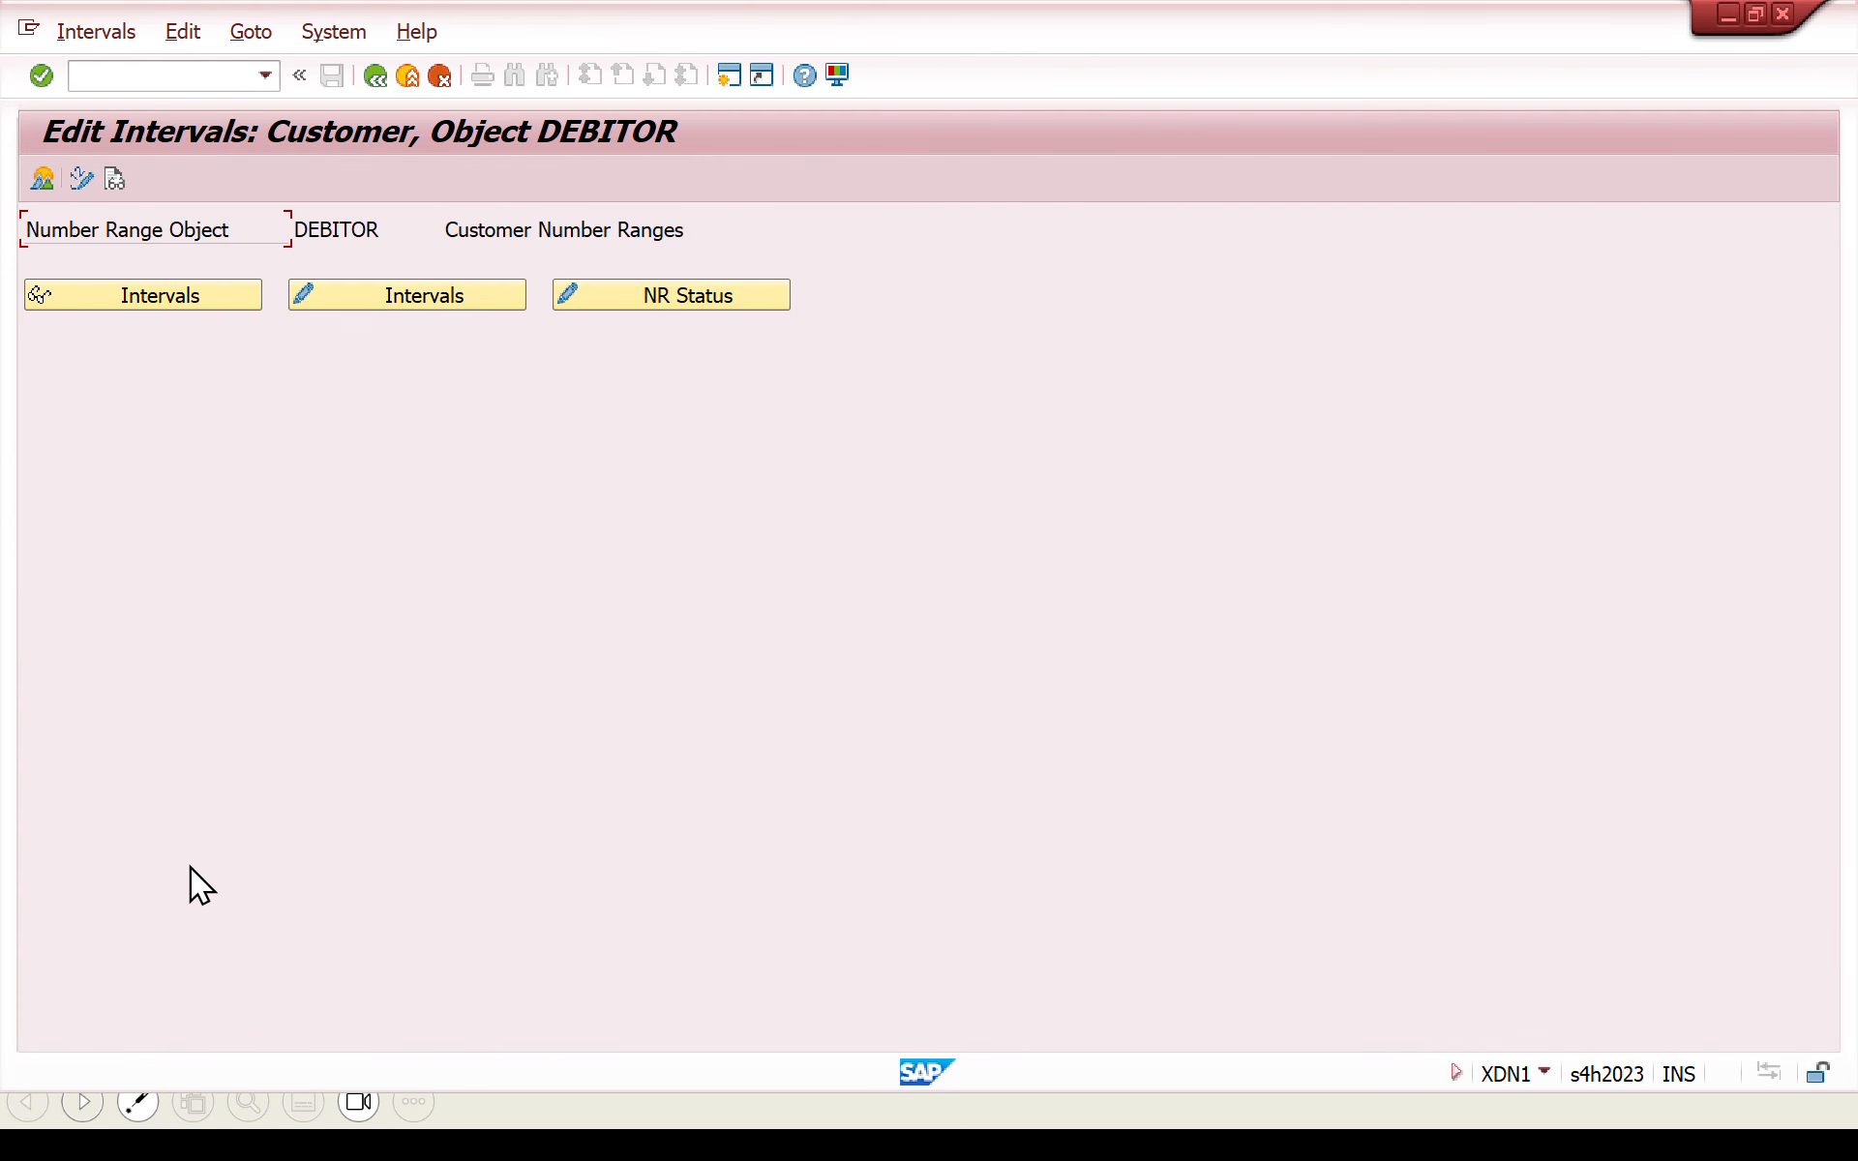
pyautogui.click(215, 294)
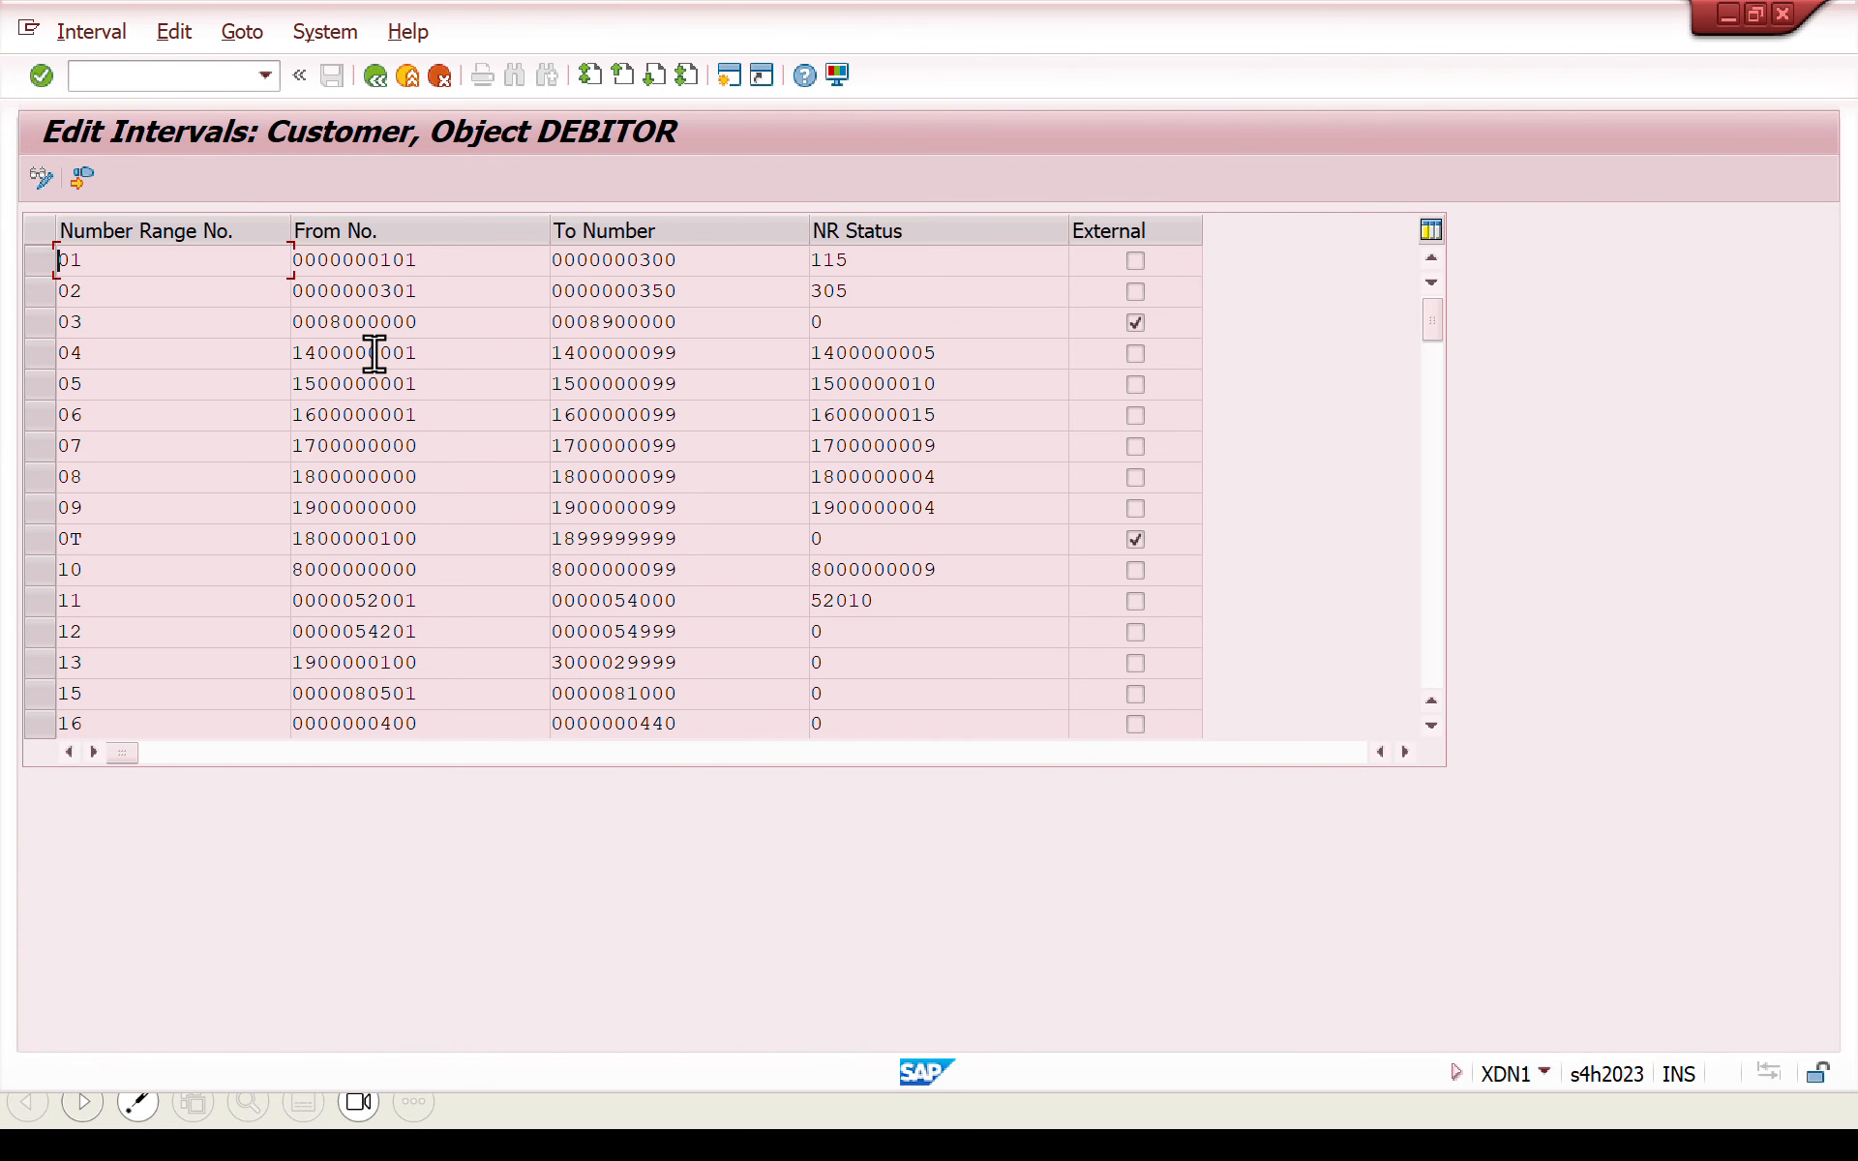
pyautogui.click(1426, 408)
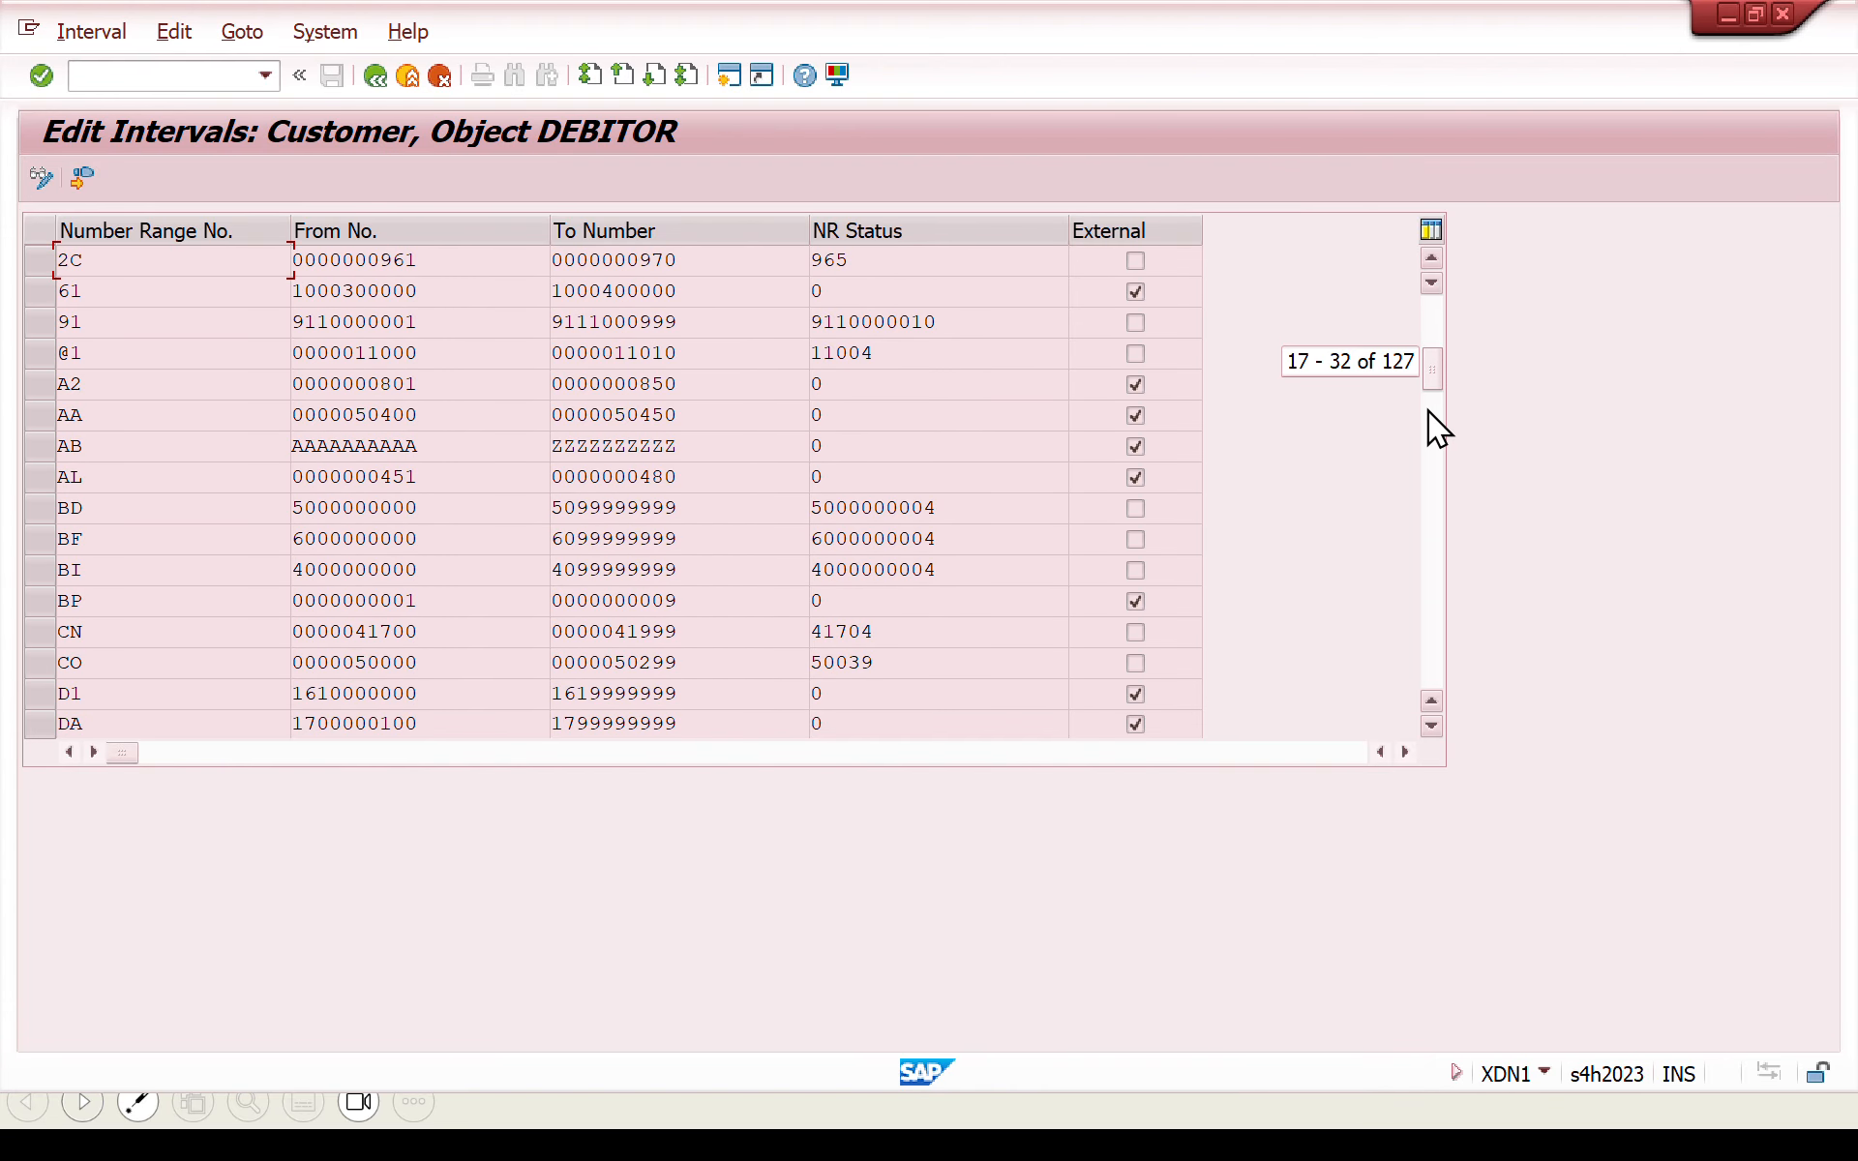
pyautogui.click(1426, 432)
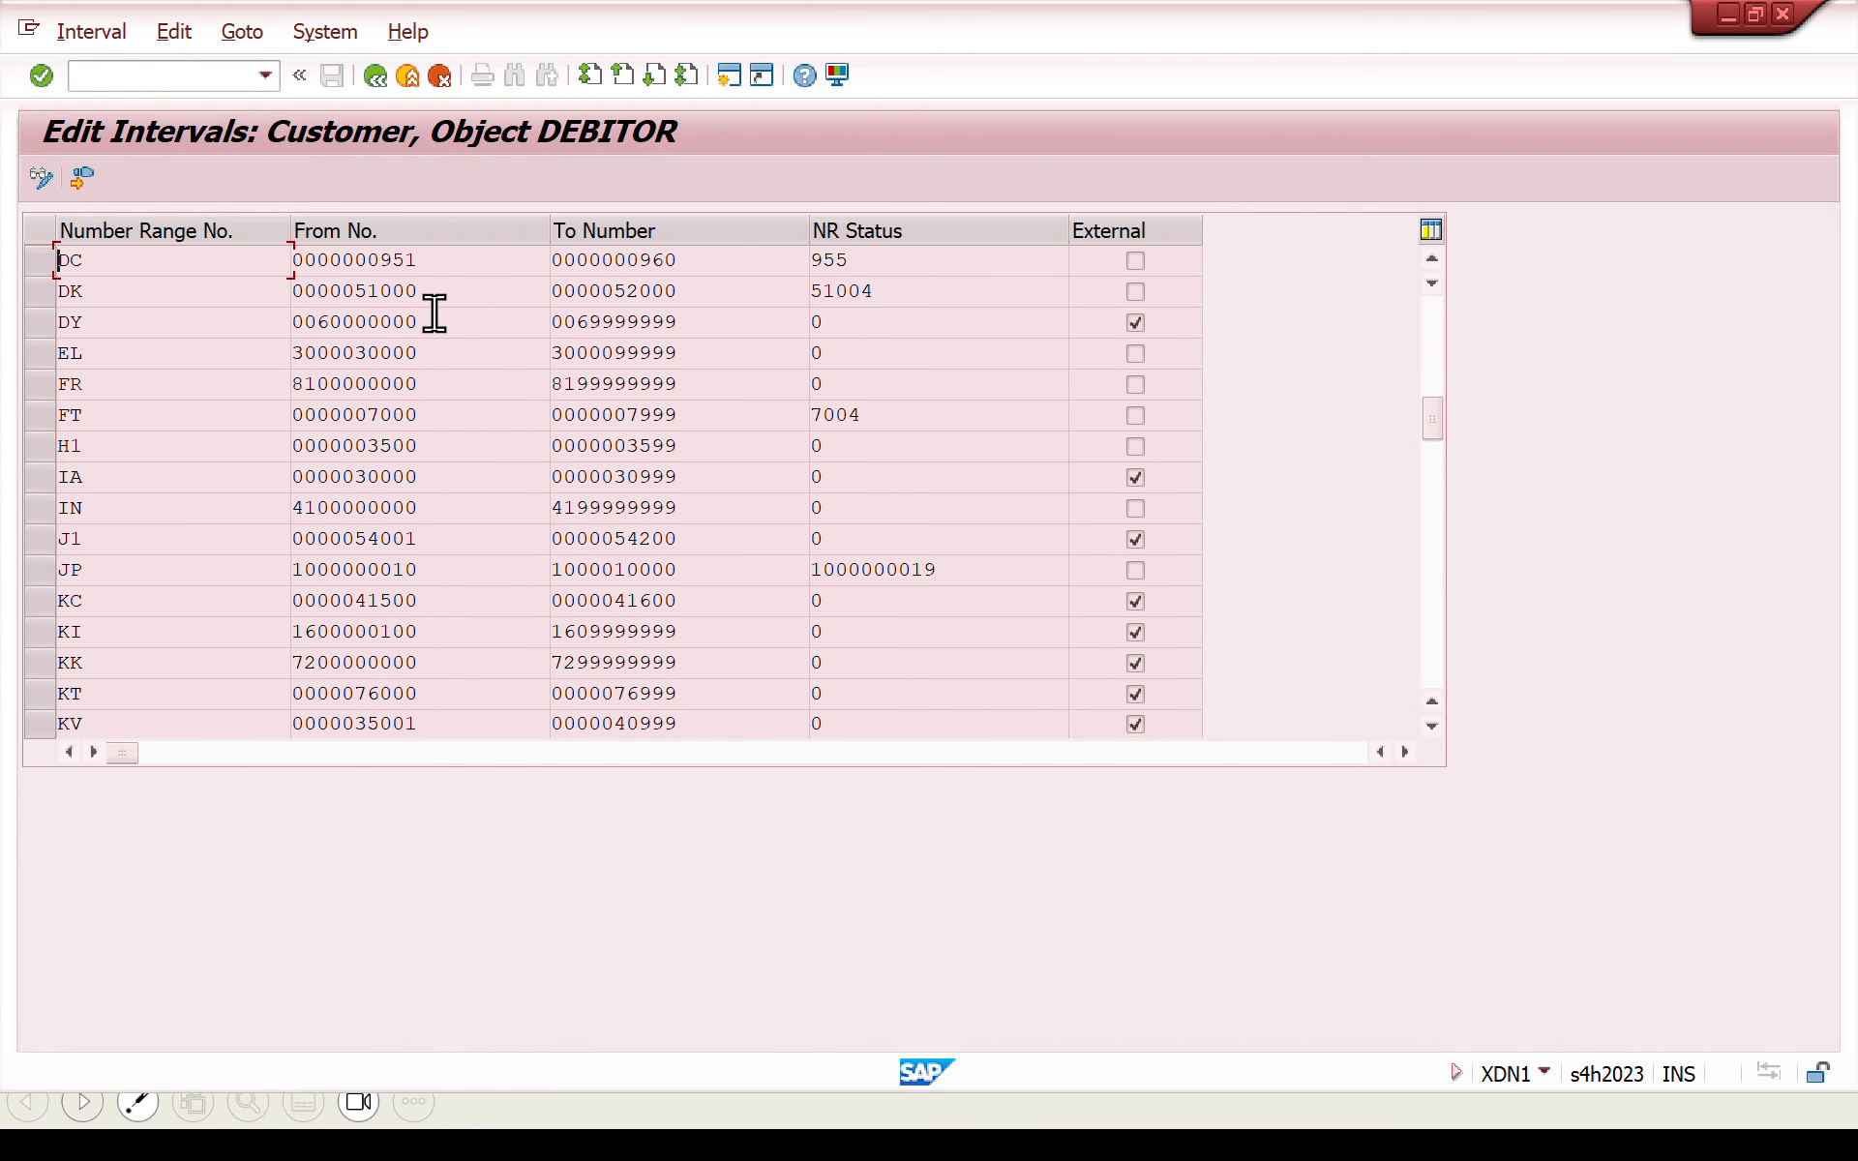
pyautogui.doubleClick(451, 343)
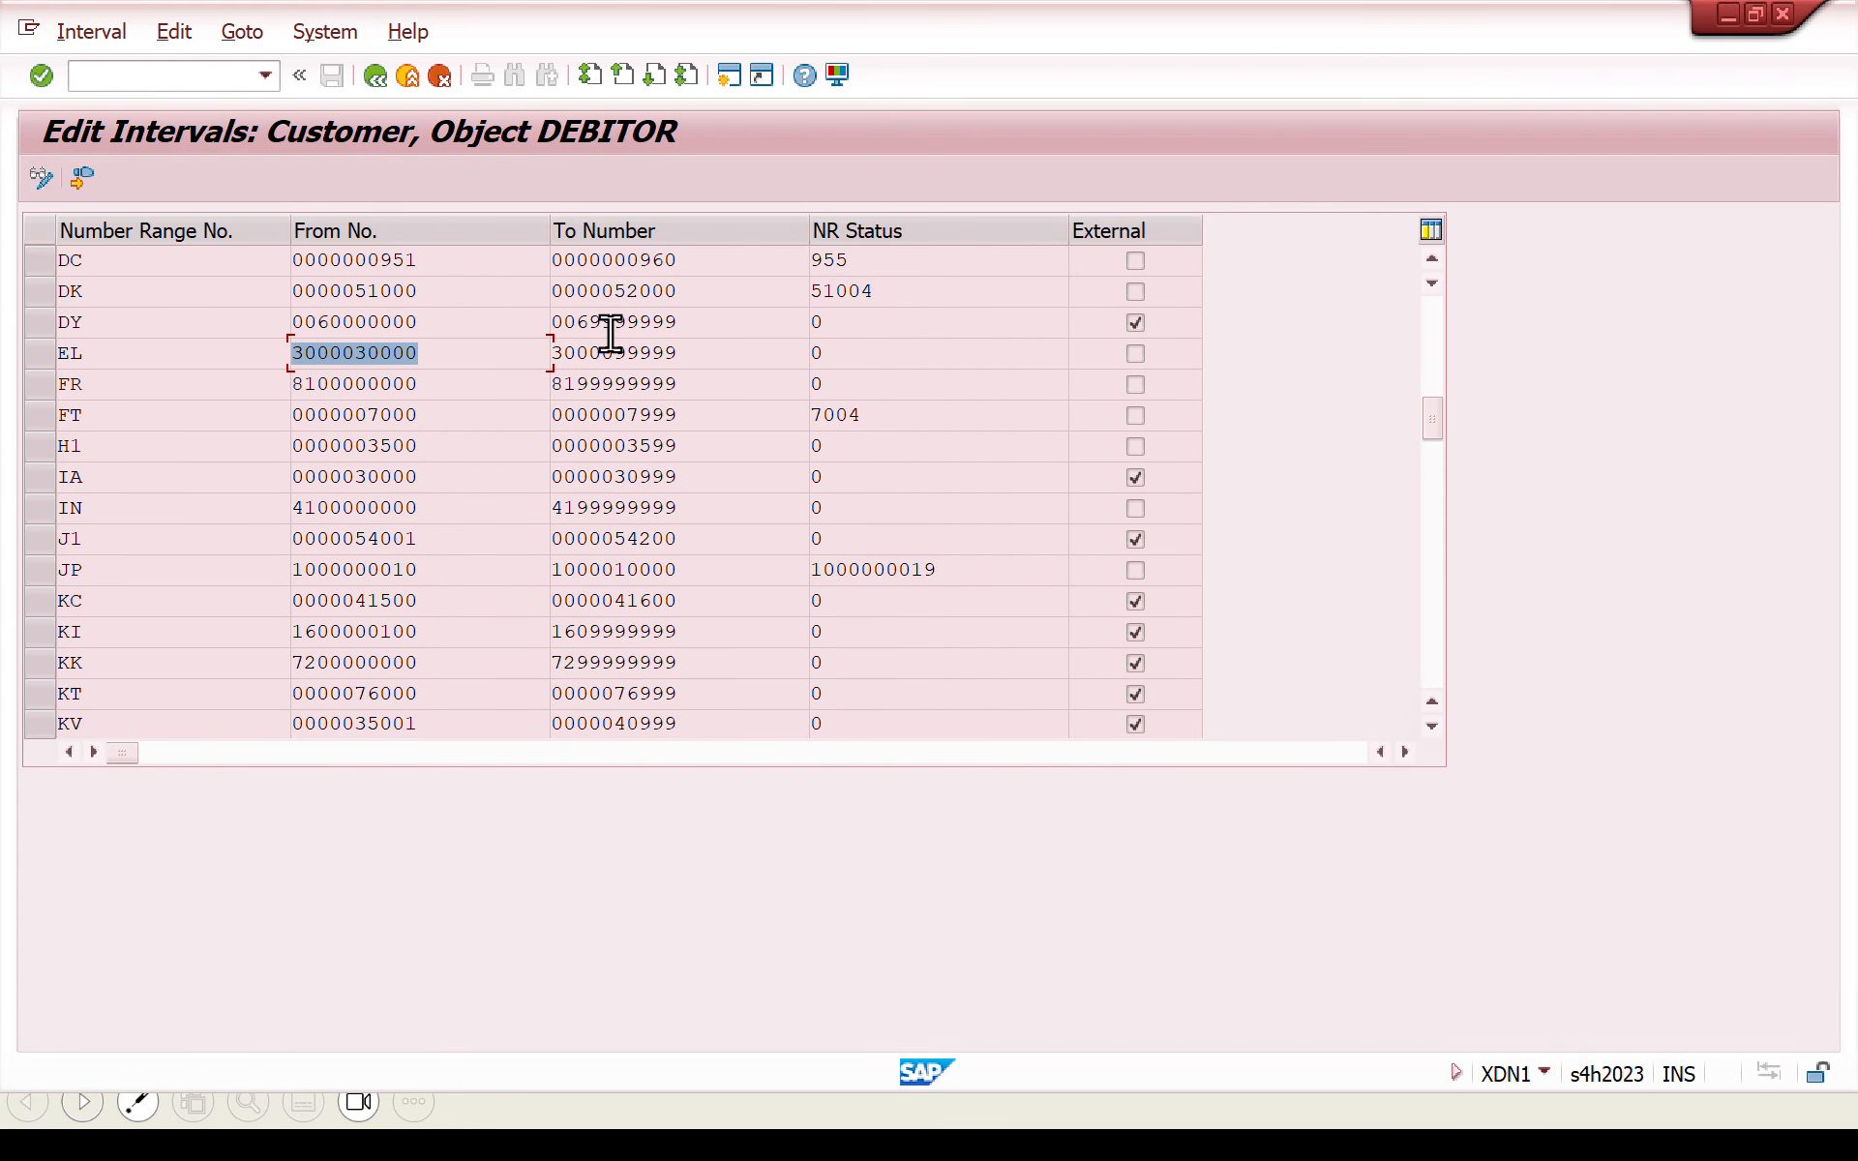
pyautogui.click(425, 321)
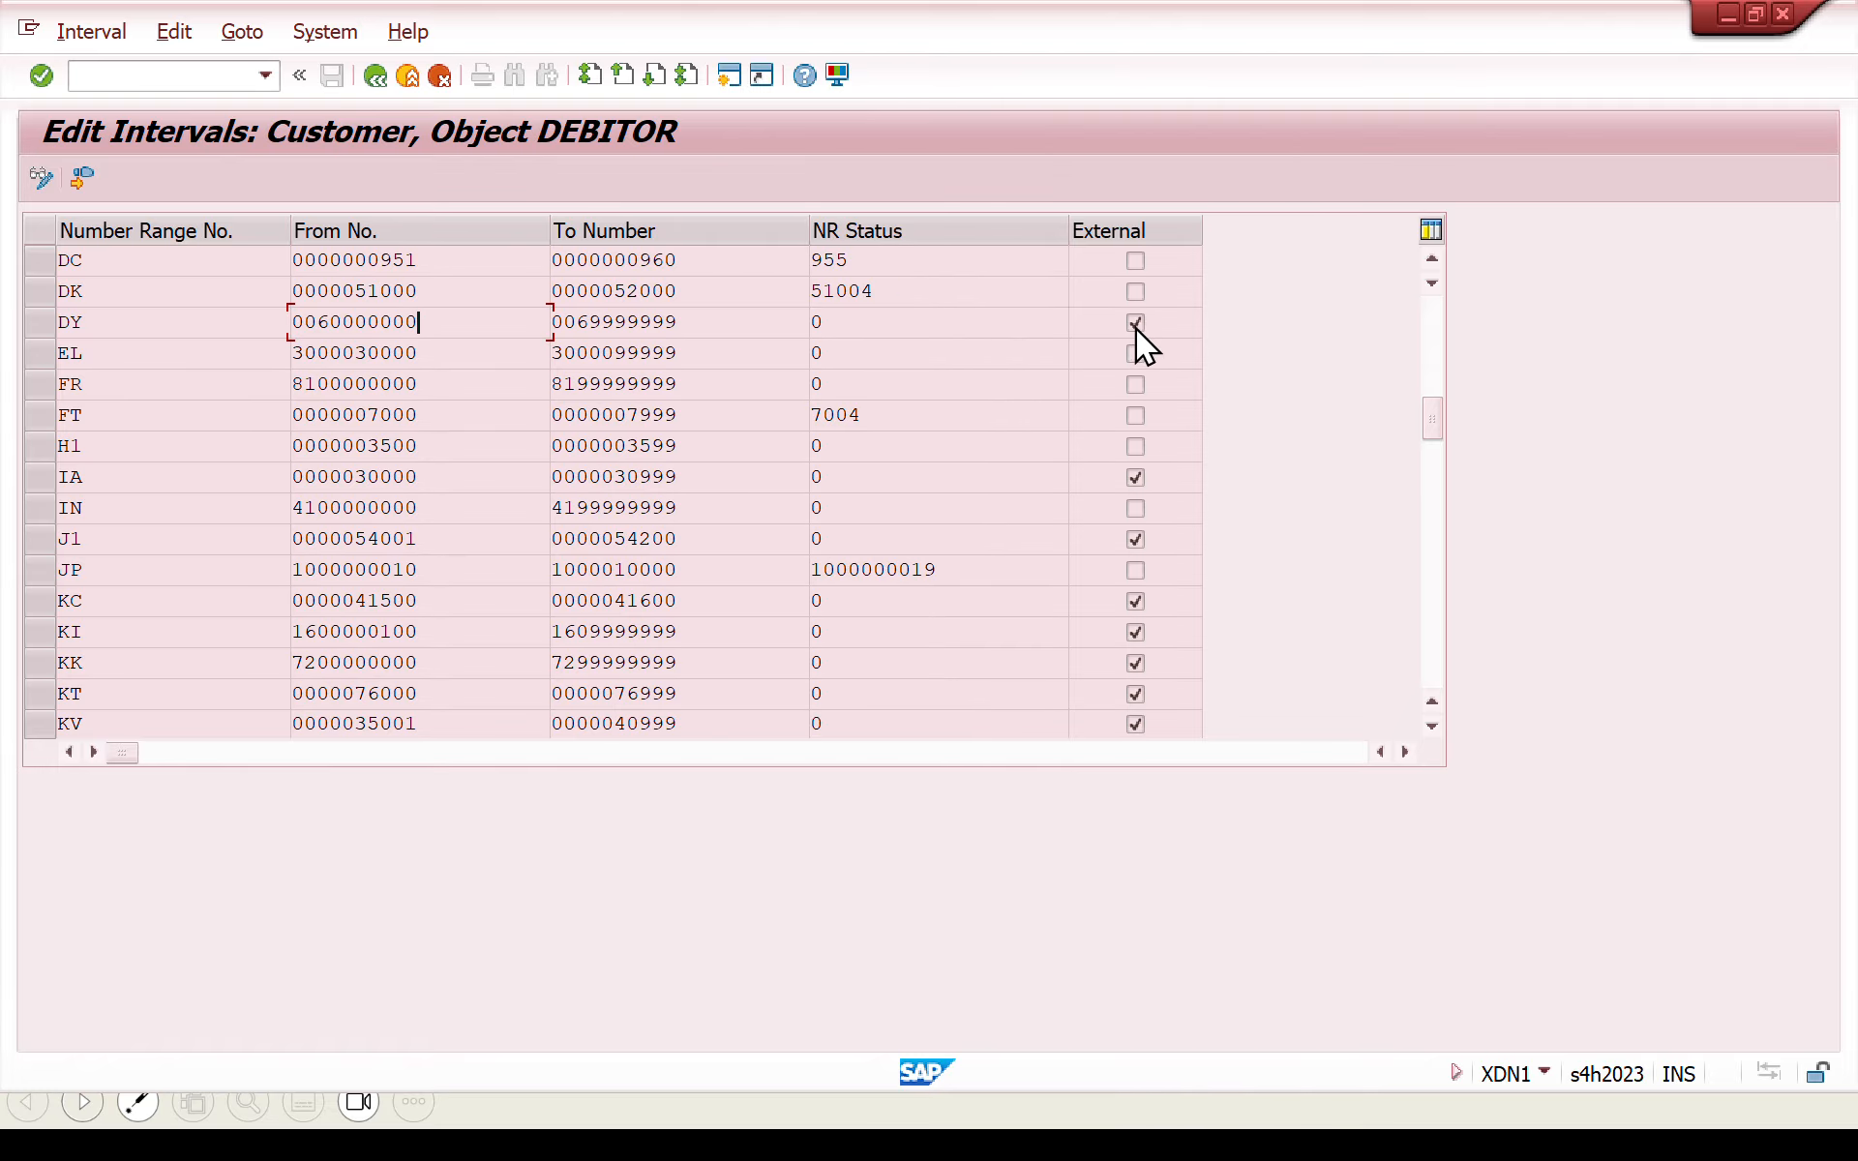
pyautogui.click(375, 77)
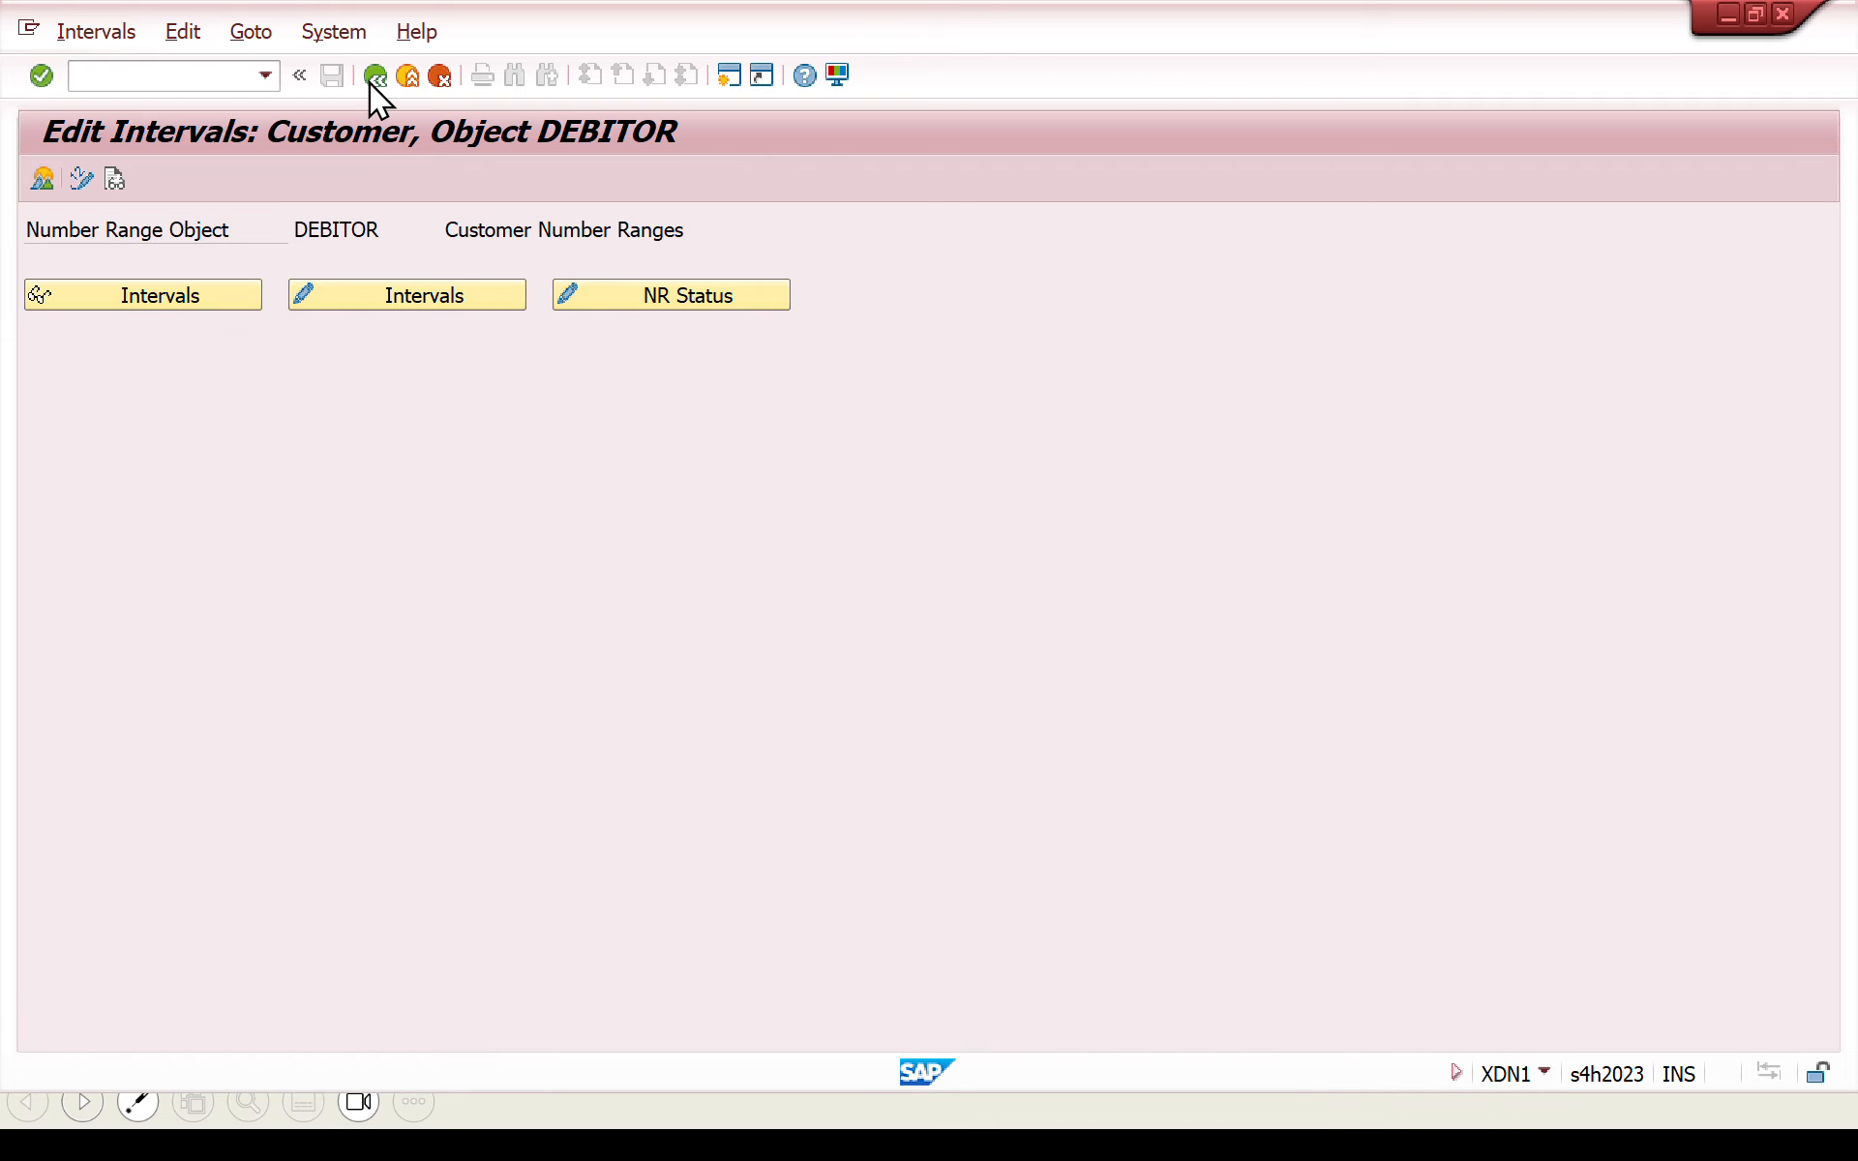
pyautogui.click(368, 83)
# - Assign number range DY to customer account group ZCUS, save it to the proposed customizing request and return to the IMG structure
pyautogui.click(186, 911)
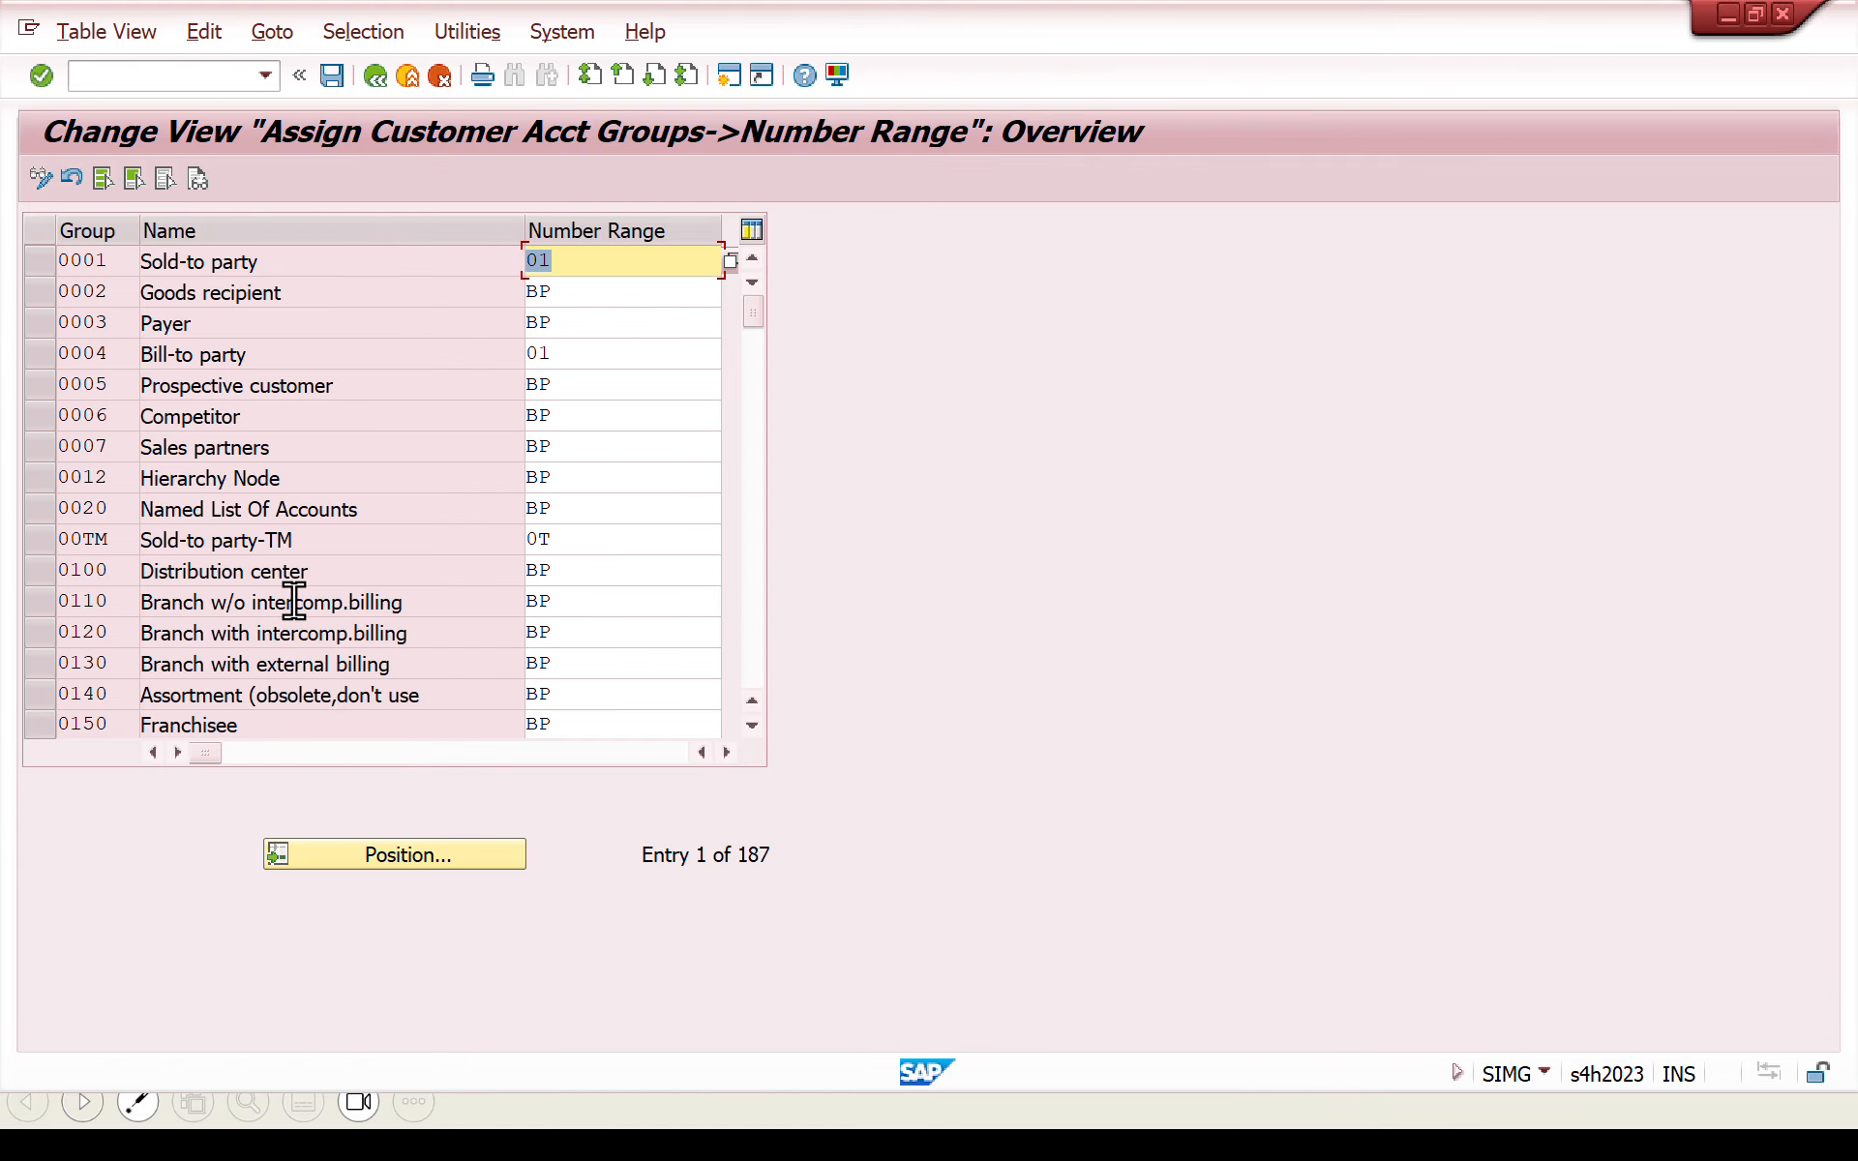
pyautogui.click(379, 840)
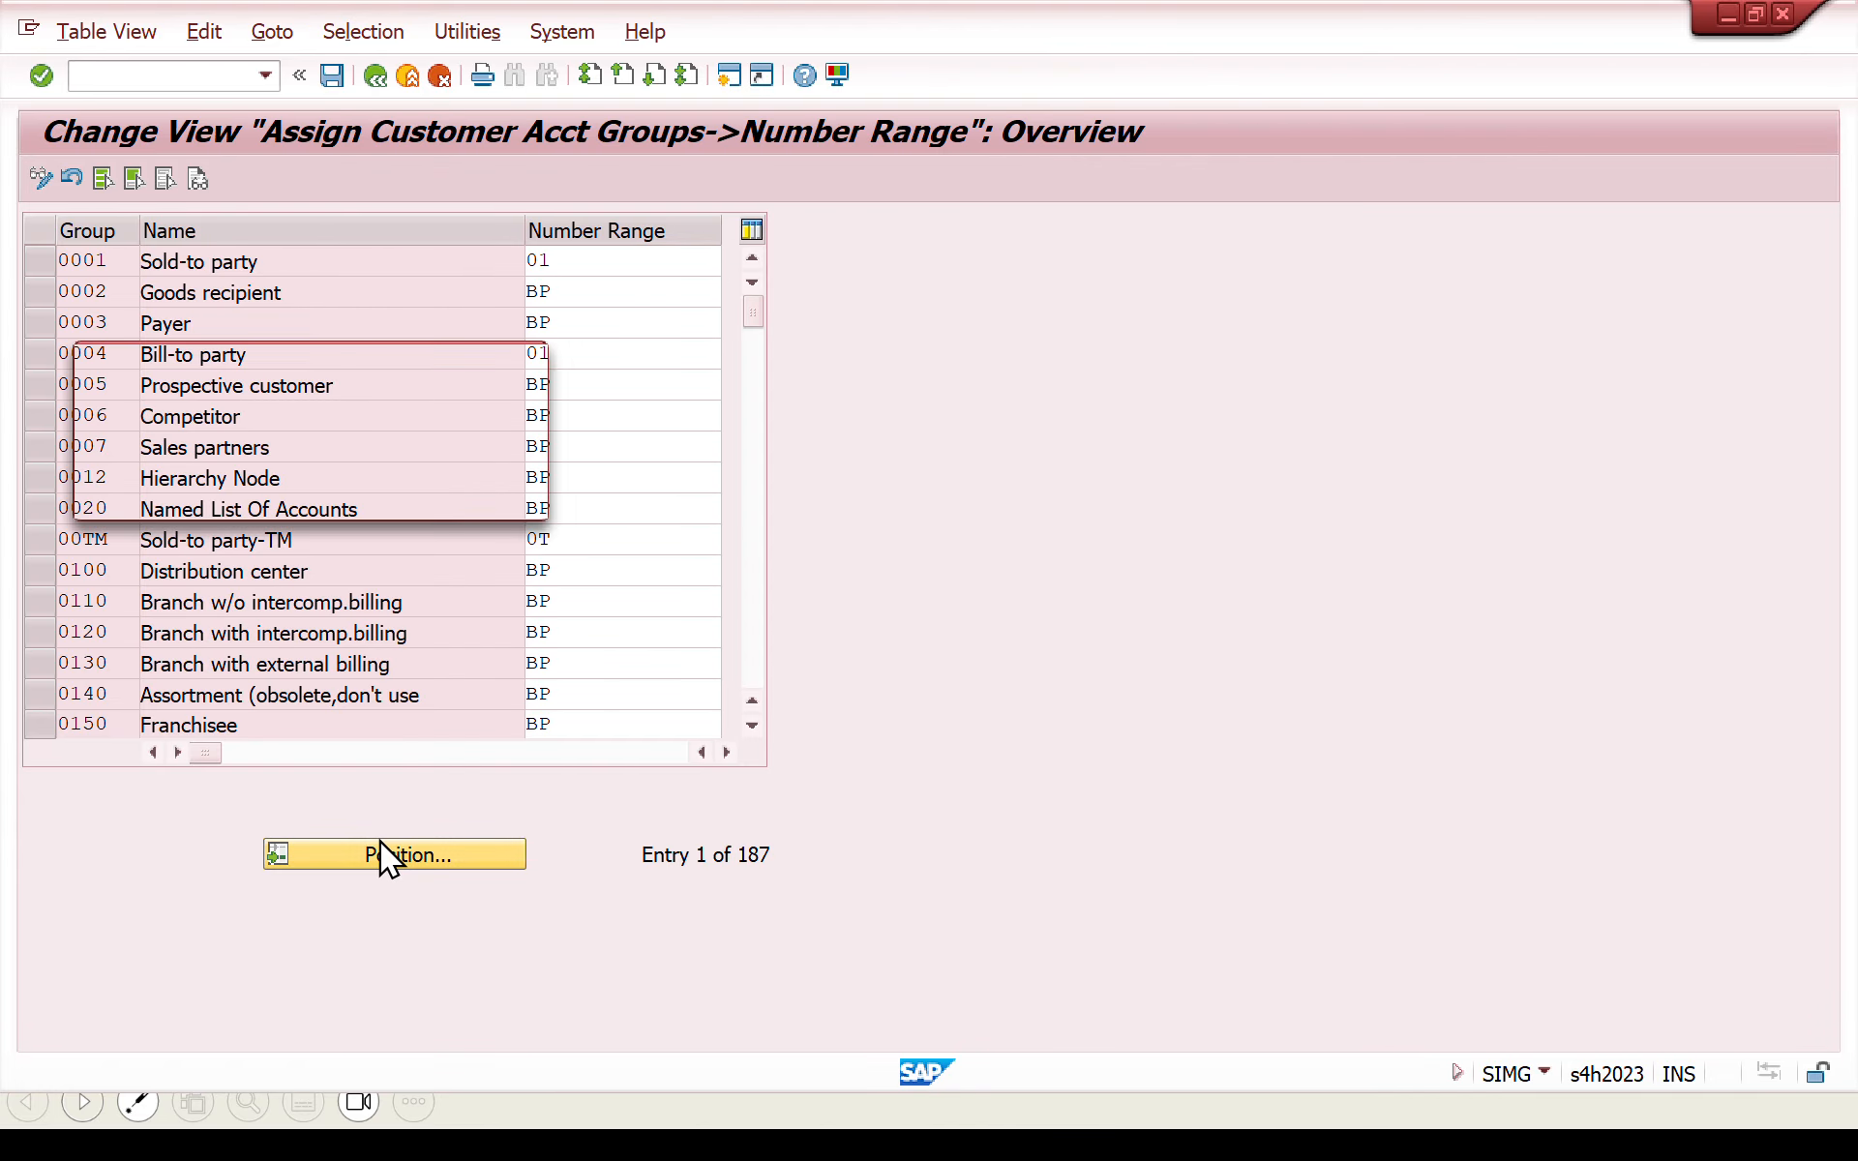
pyautogui.write('zcus')
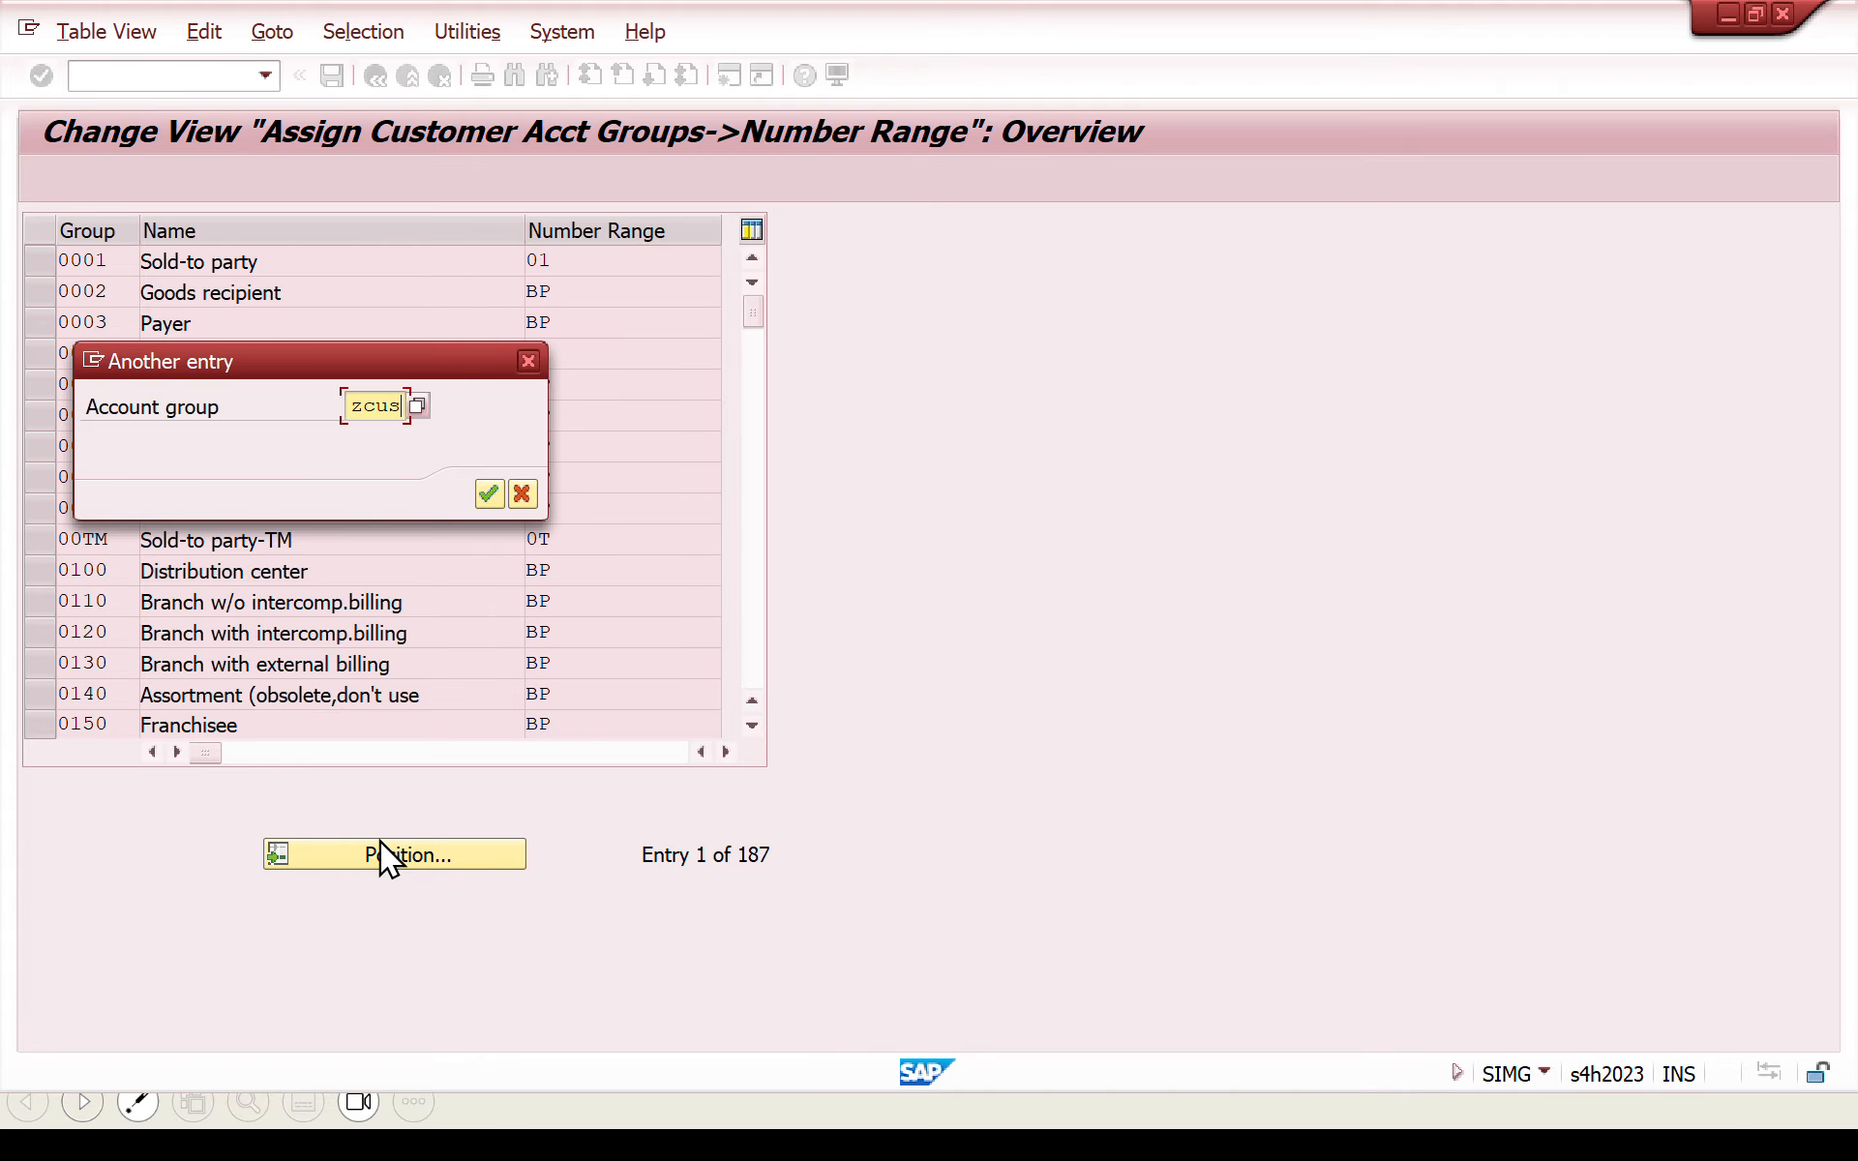
pyautogui.press('Return')
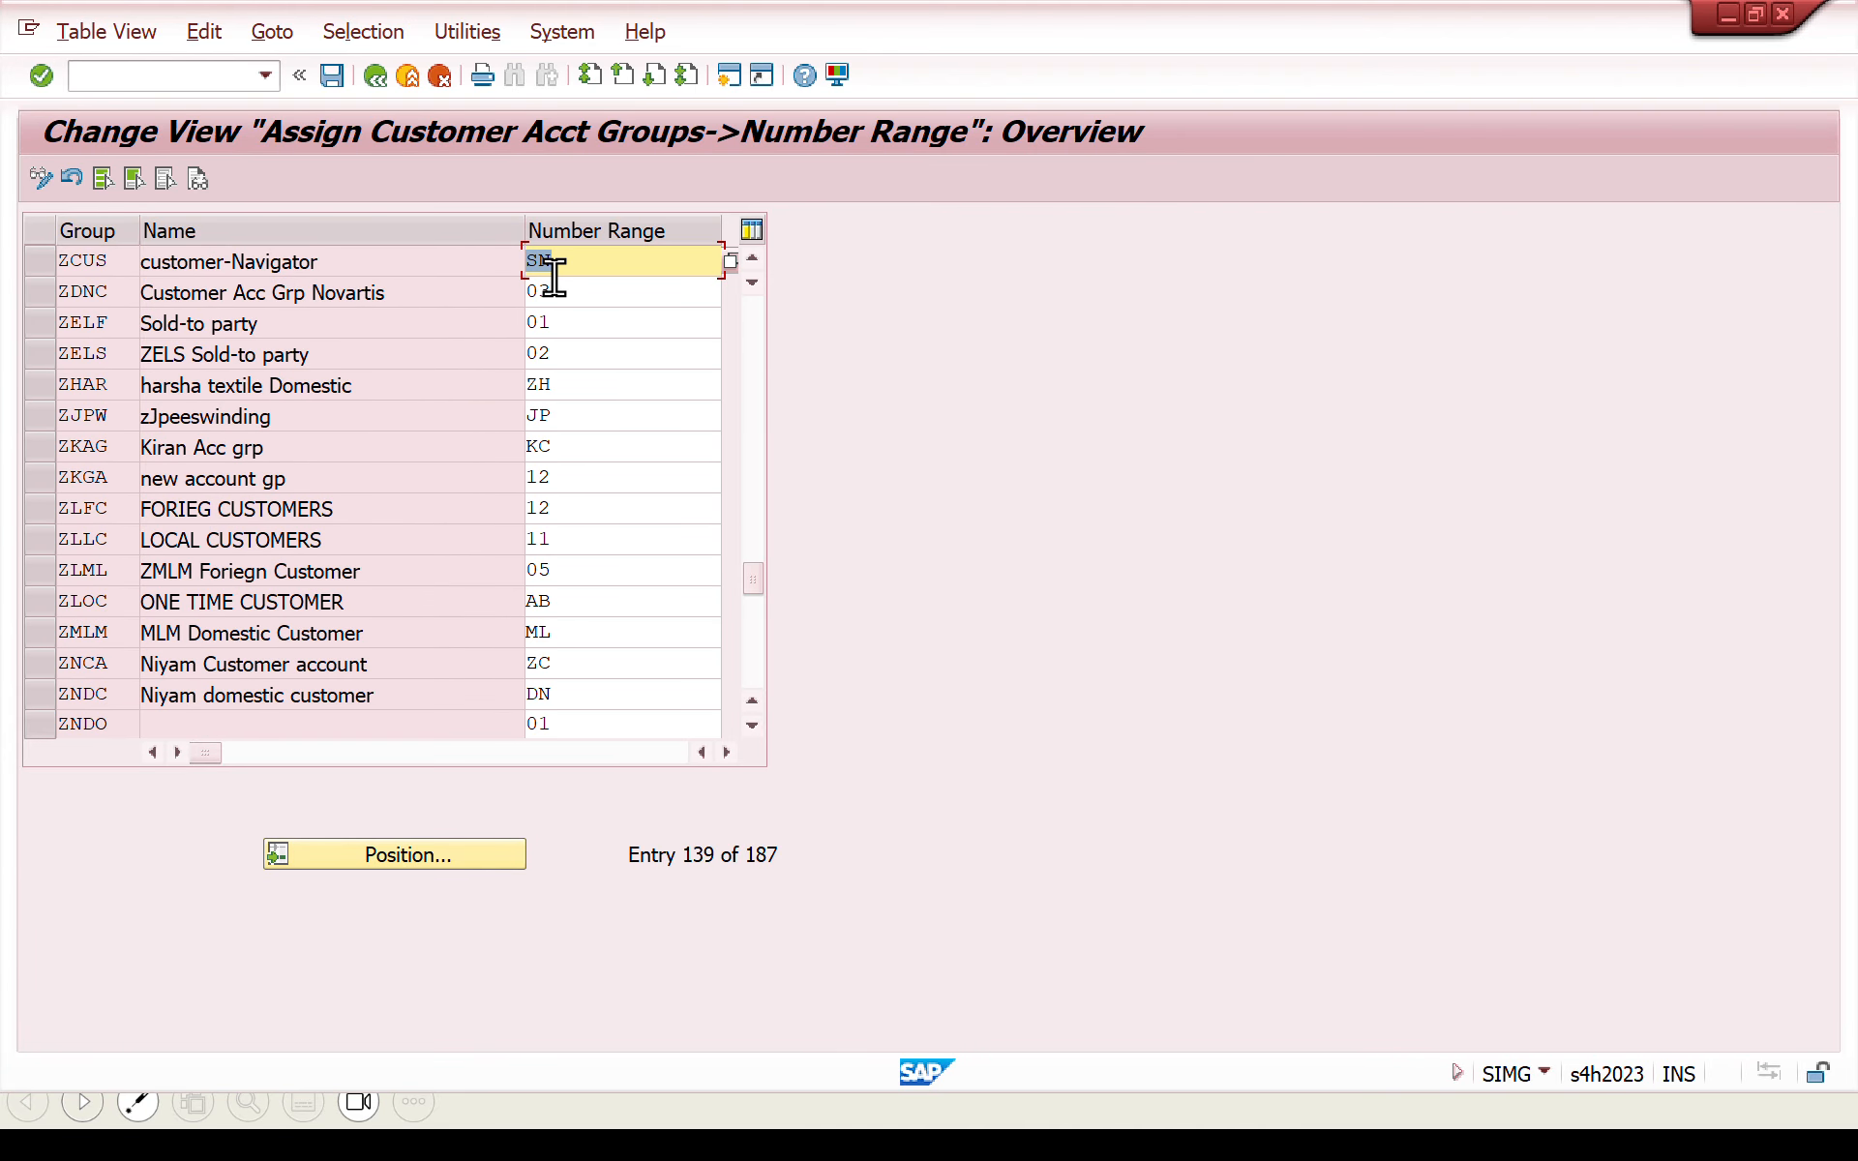
pyautogui.write('dy')
pyautogui.click(327, 83)
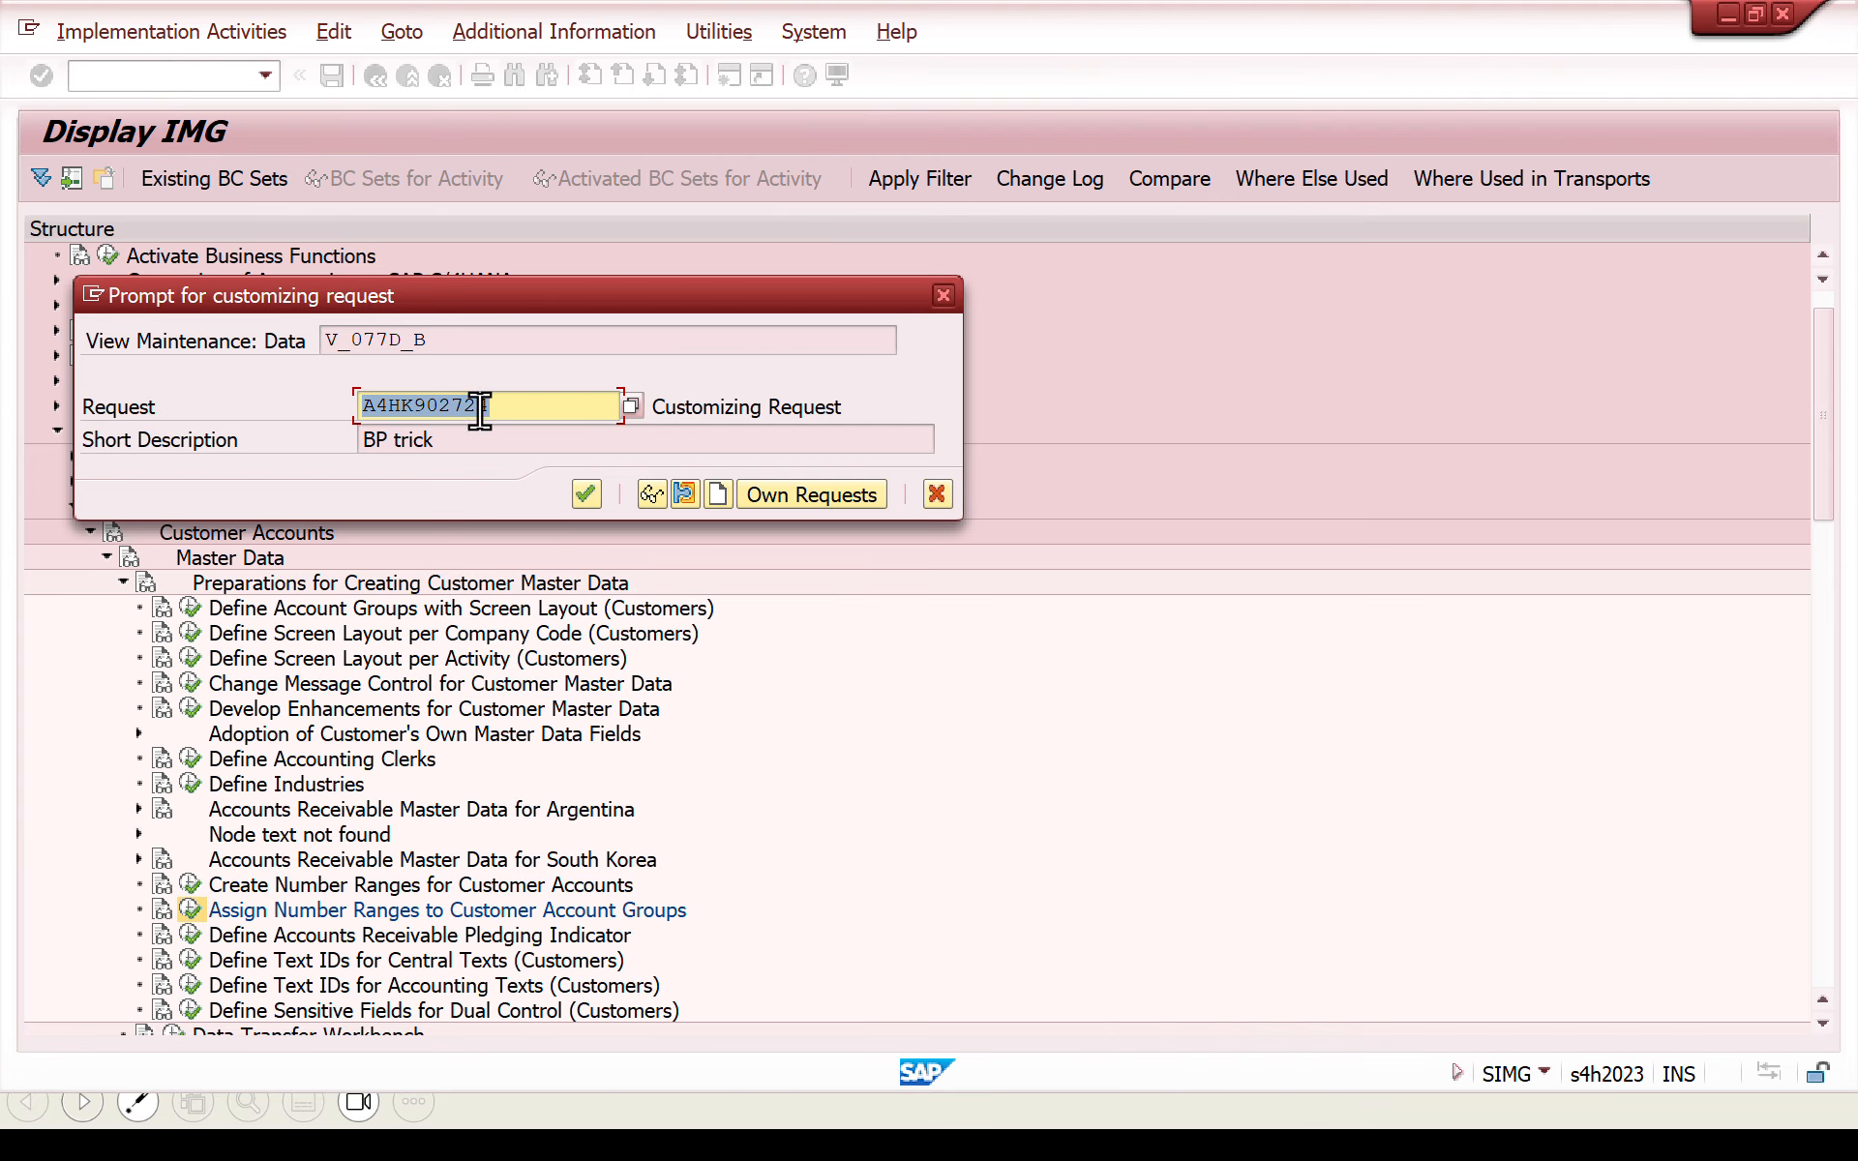
pyautogui.click(583, 492)
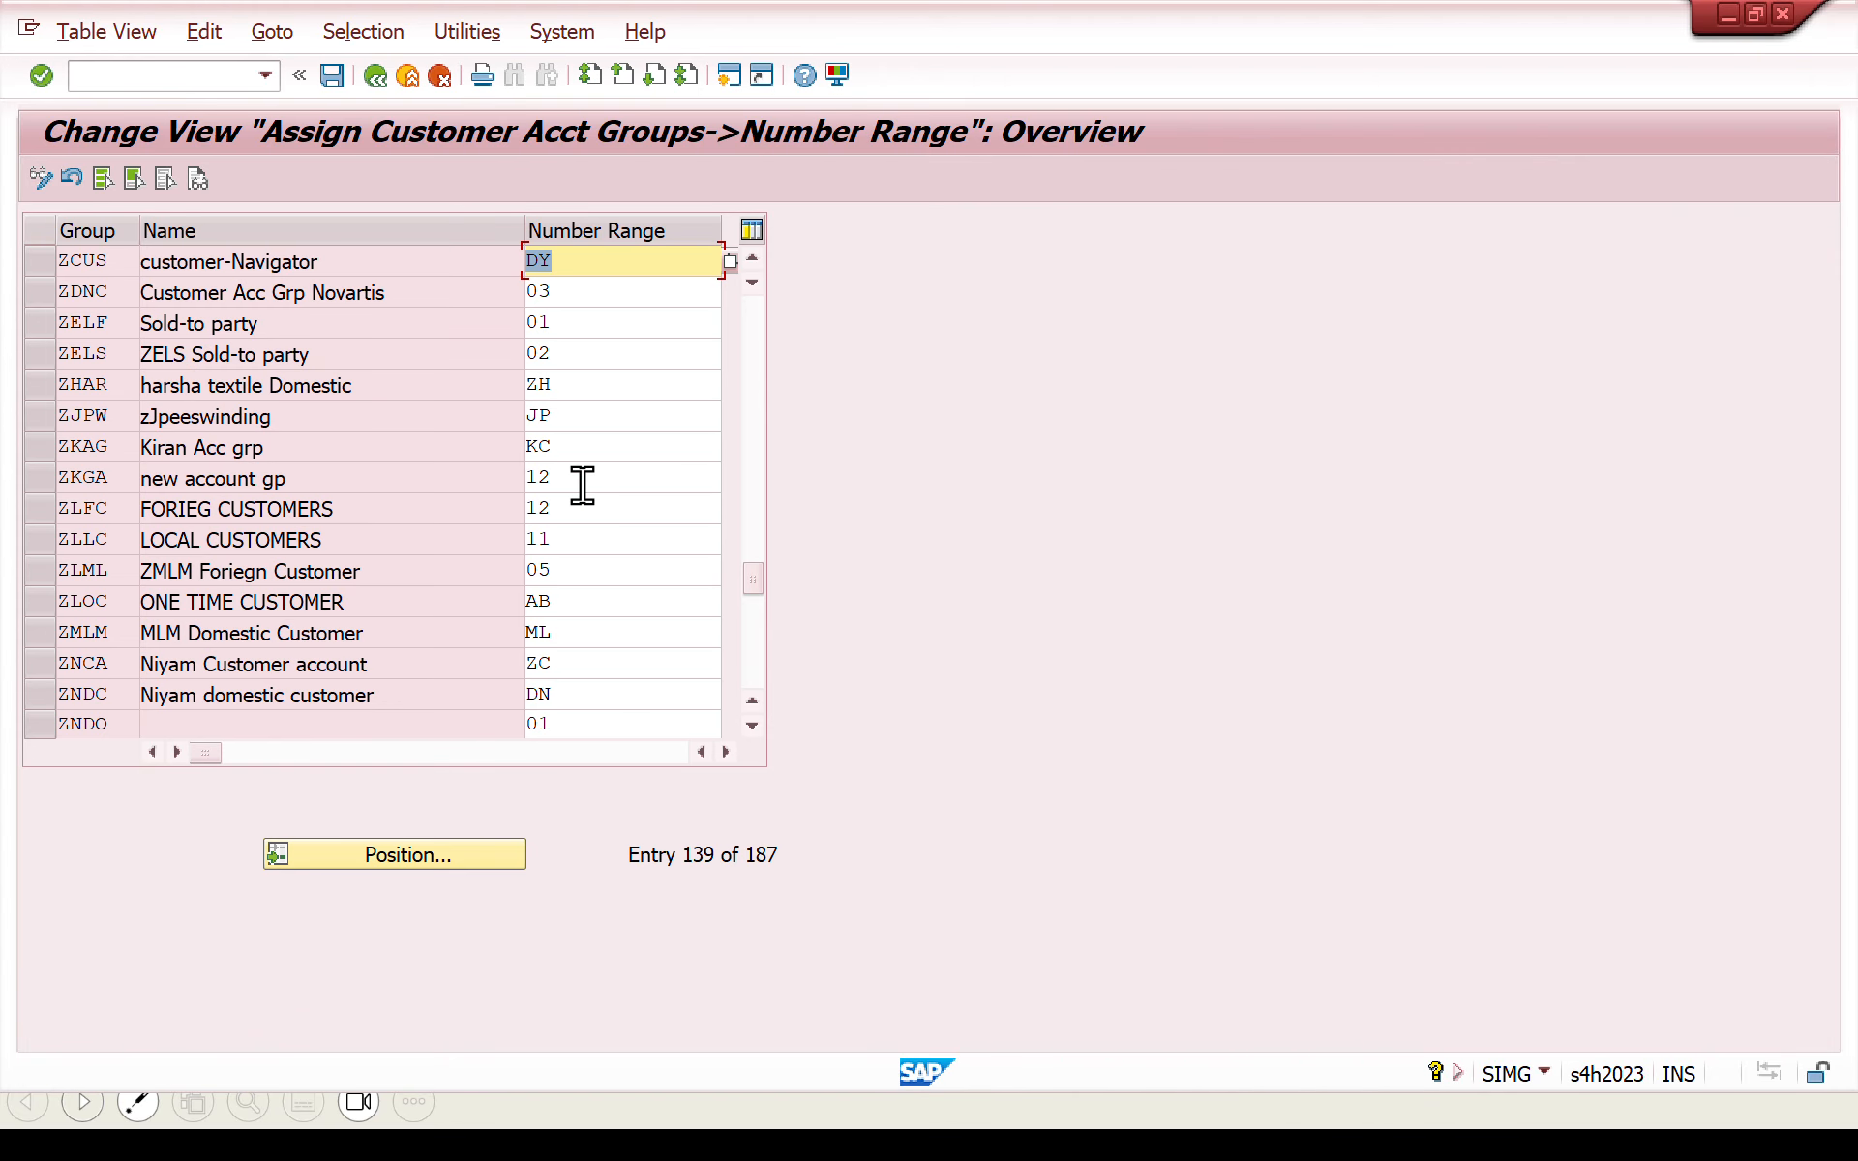
pyautogui.click(379, 83)
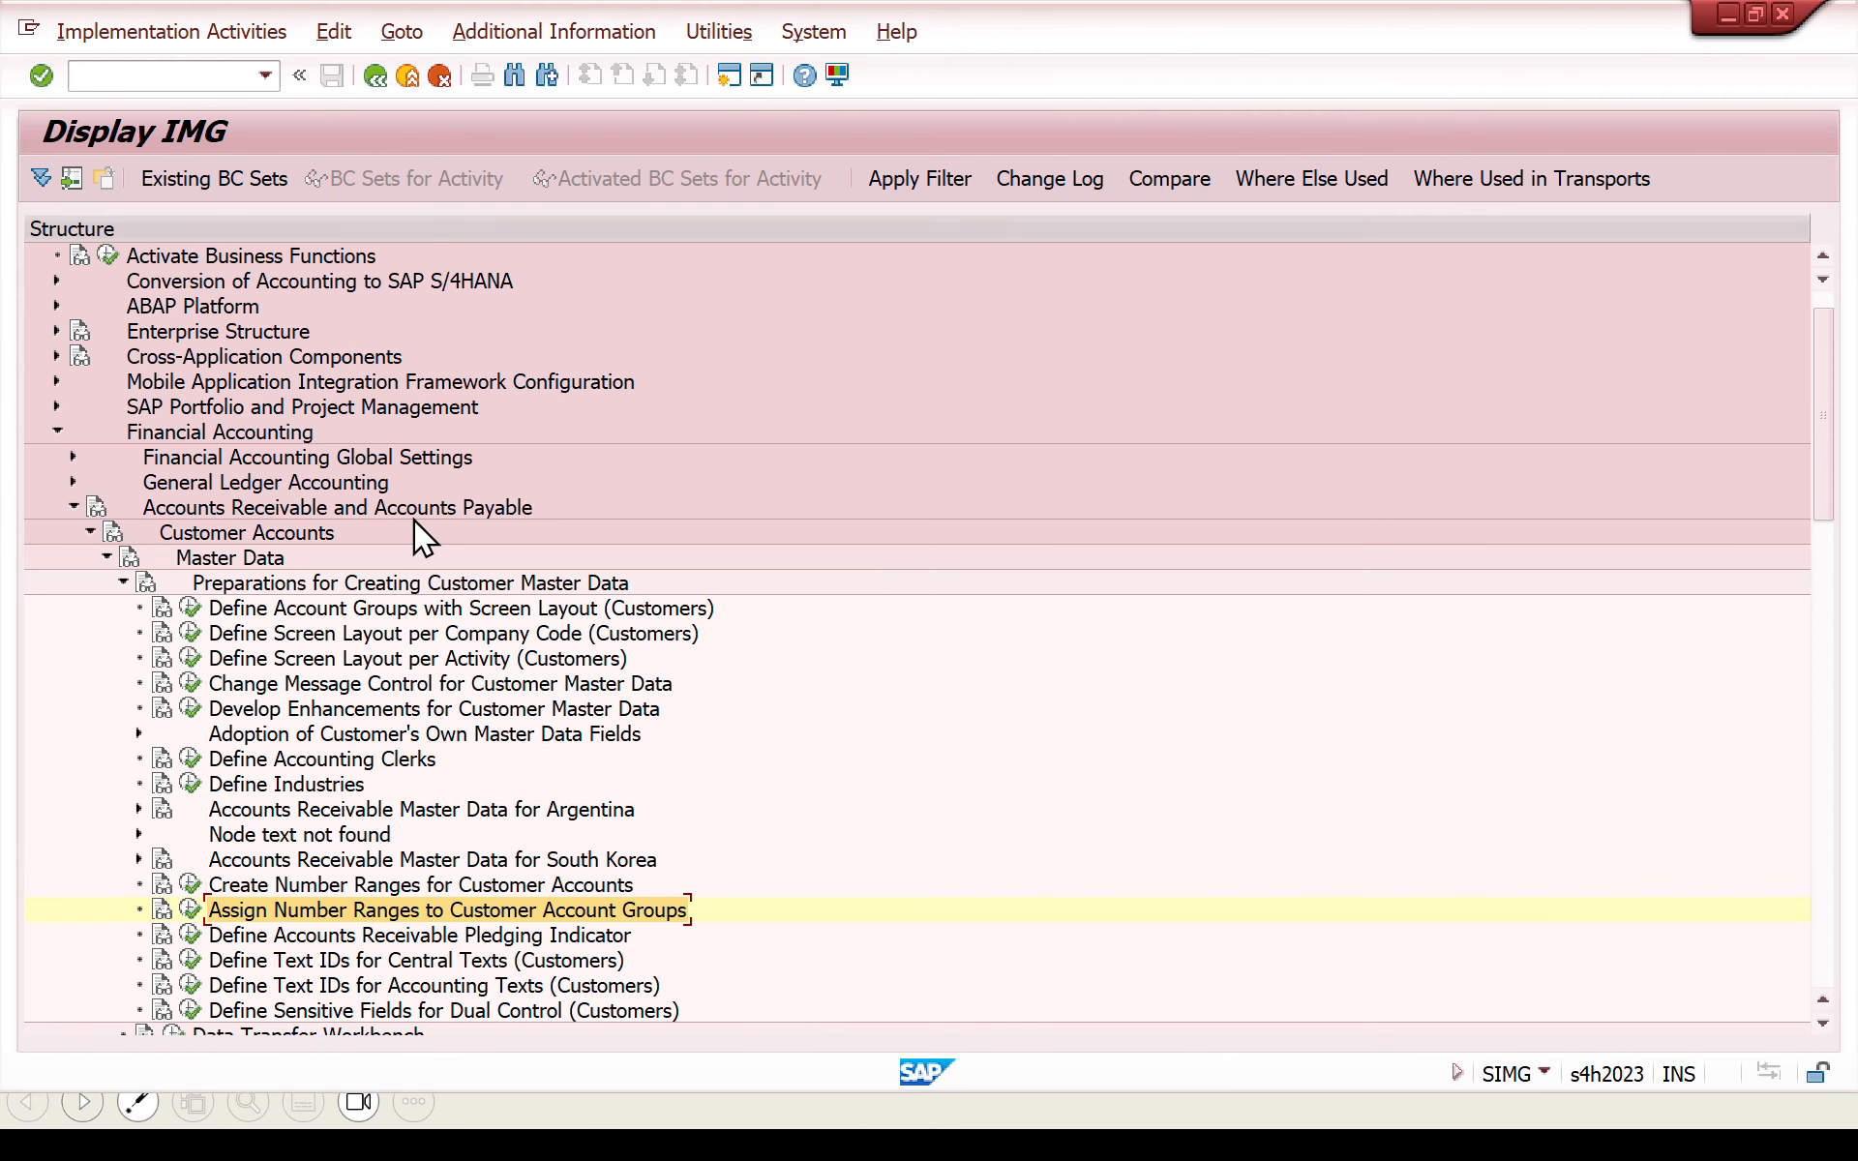
# - Open Define Number Assignment for Direction BP to Customer under Master Data Synchronization, in the Assign Keys settings for customer integration
pyautogui.click(58, 432)
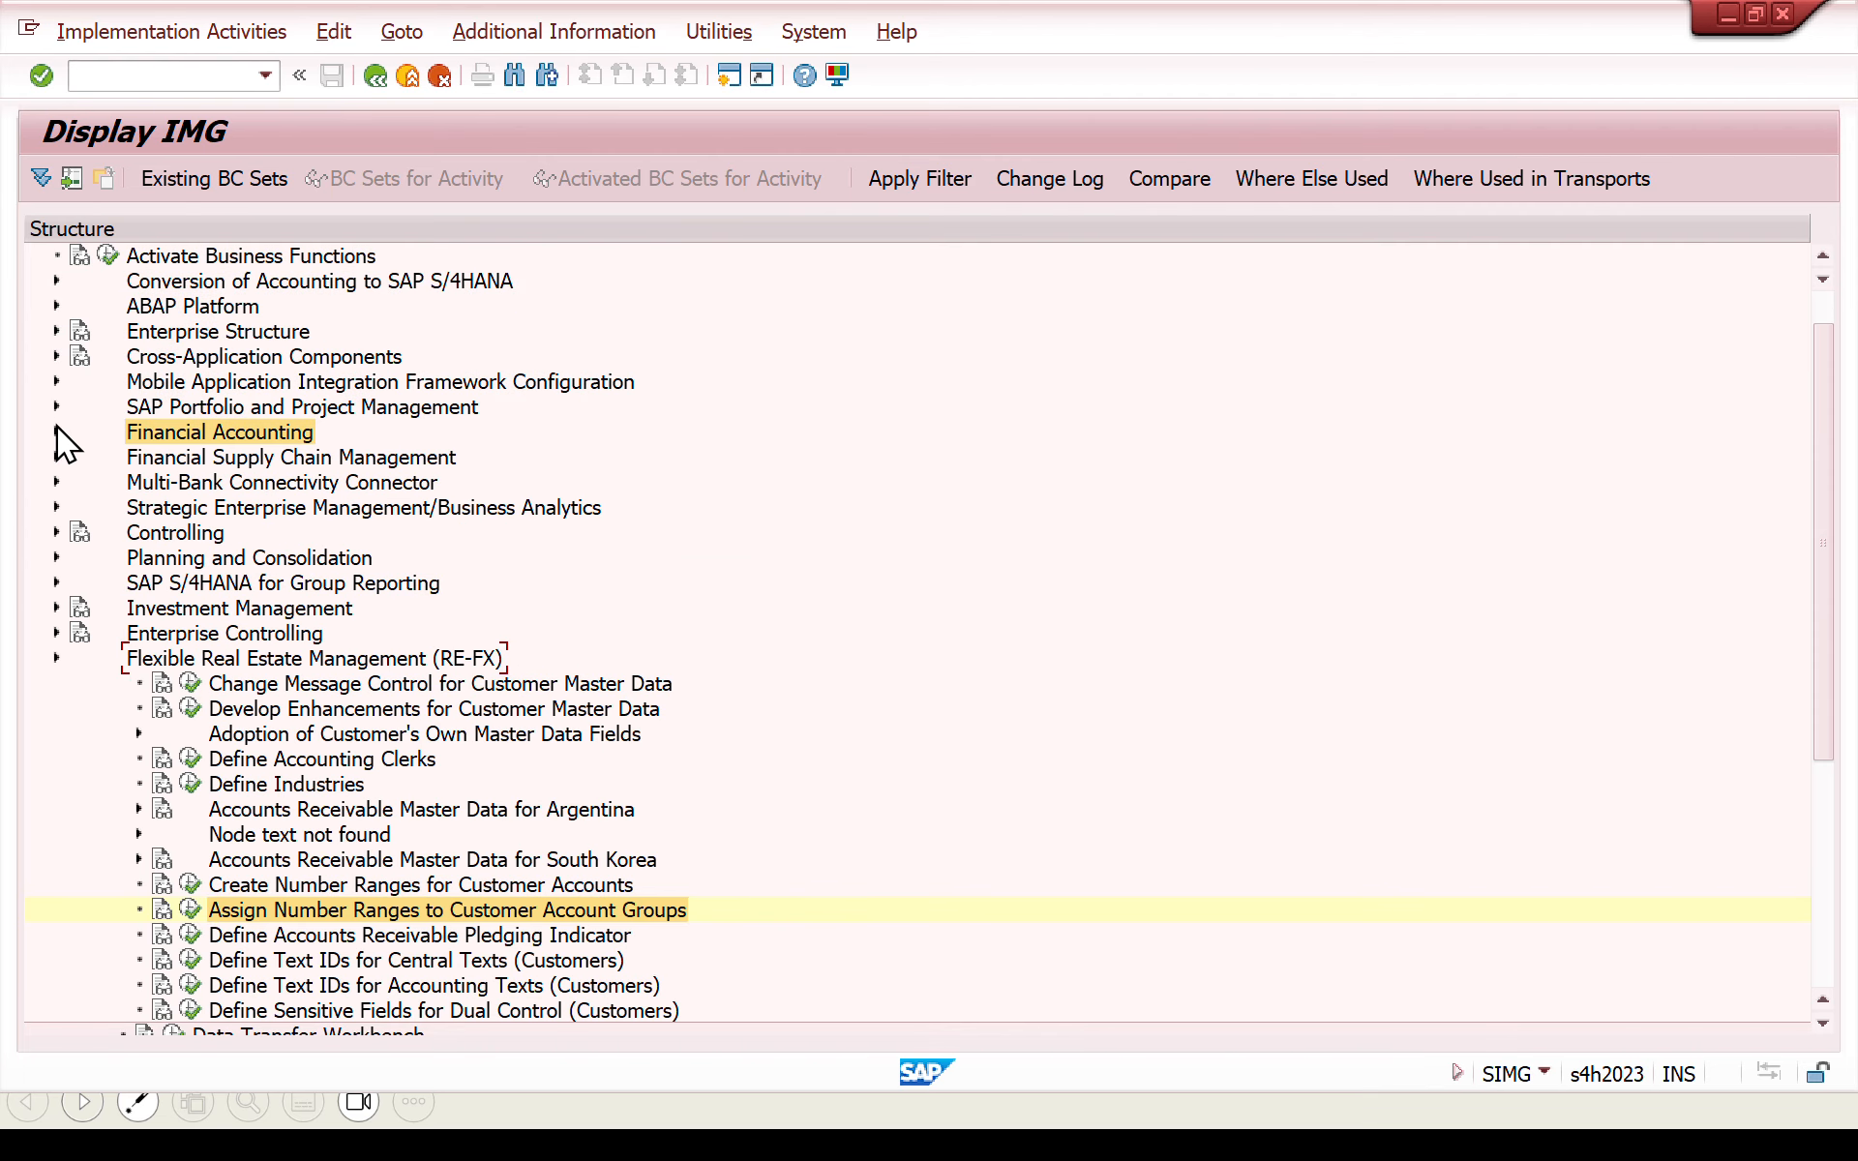
pyautogui.click(56, 356)
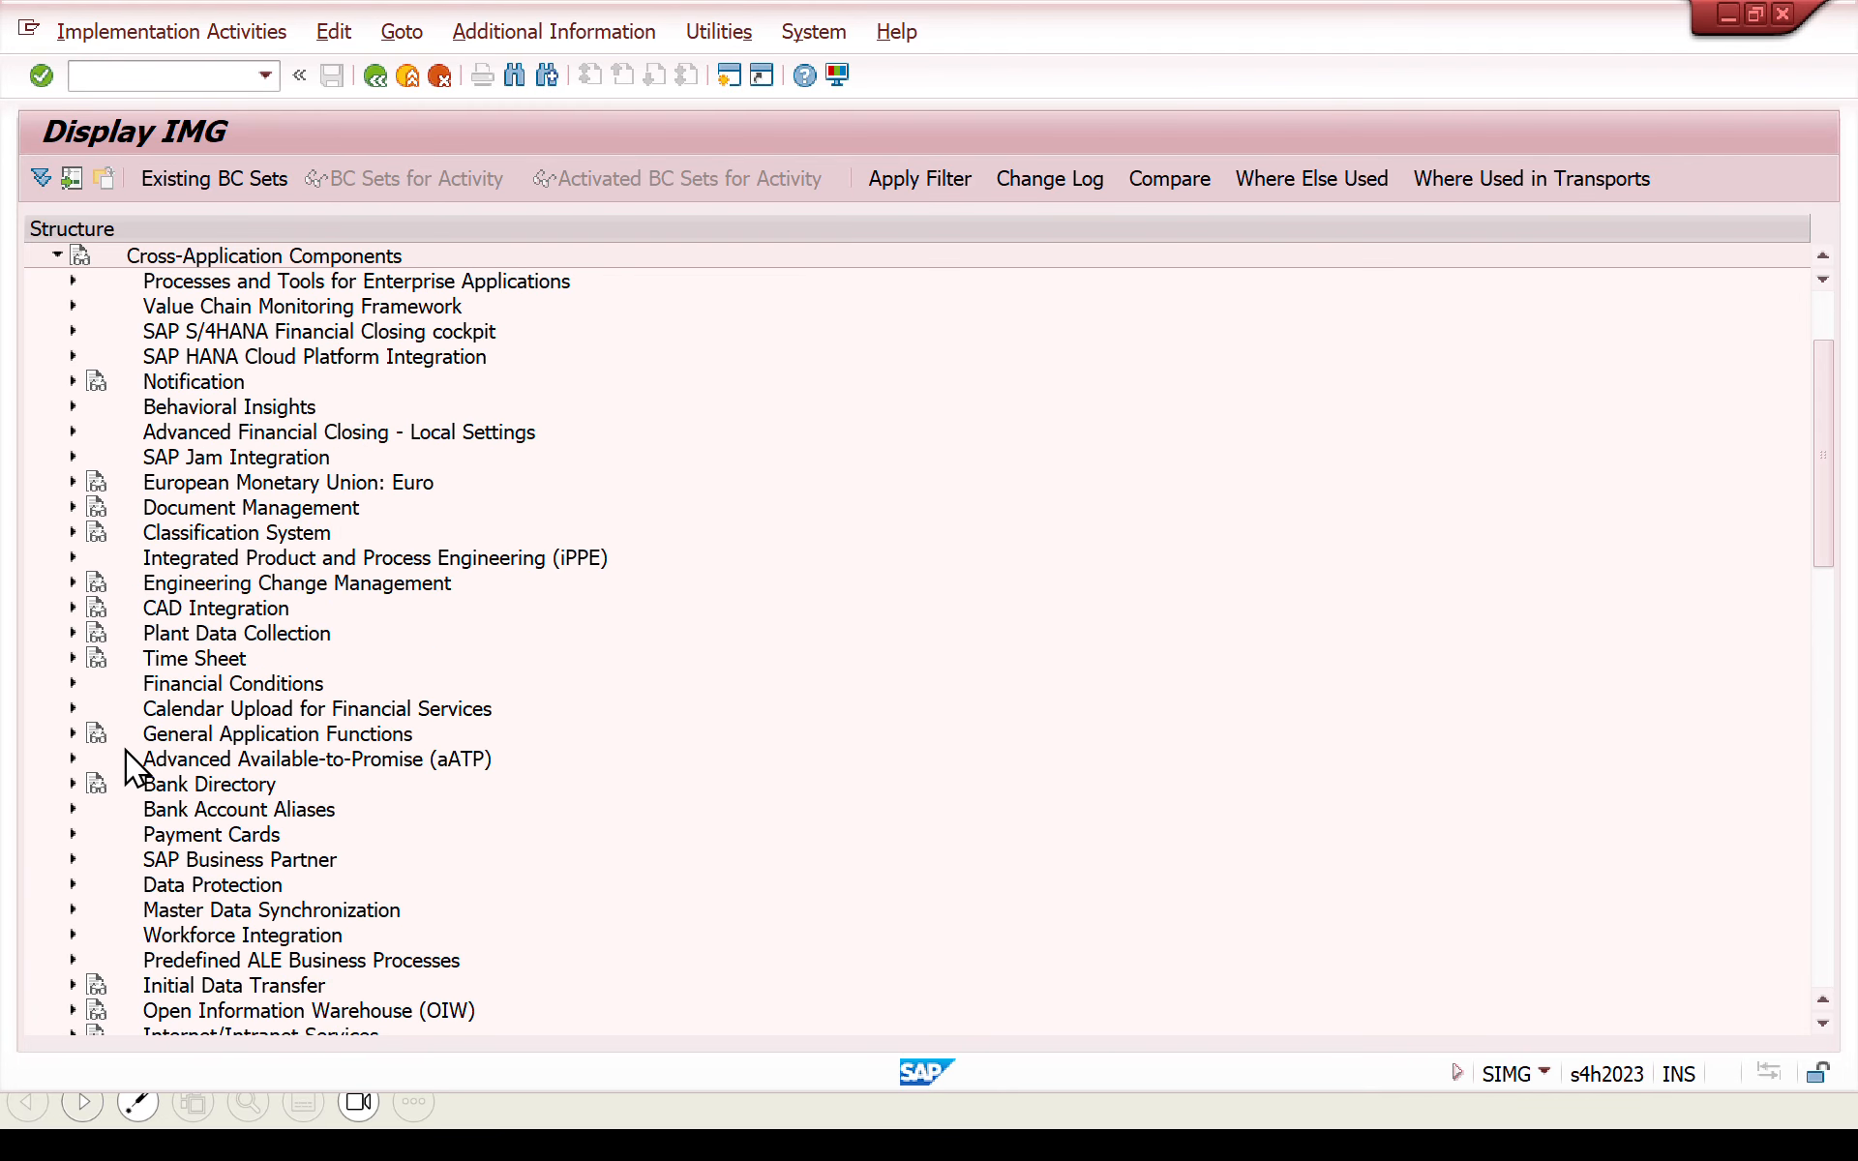
pyautogui.click(74, 910)
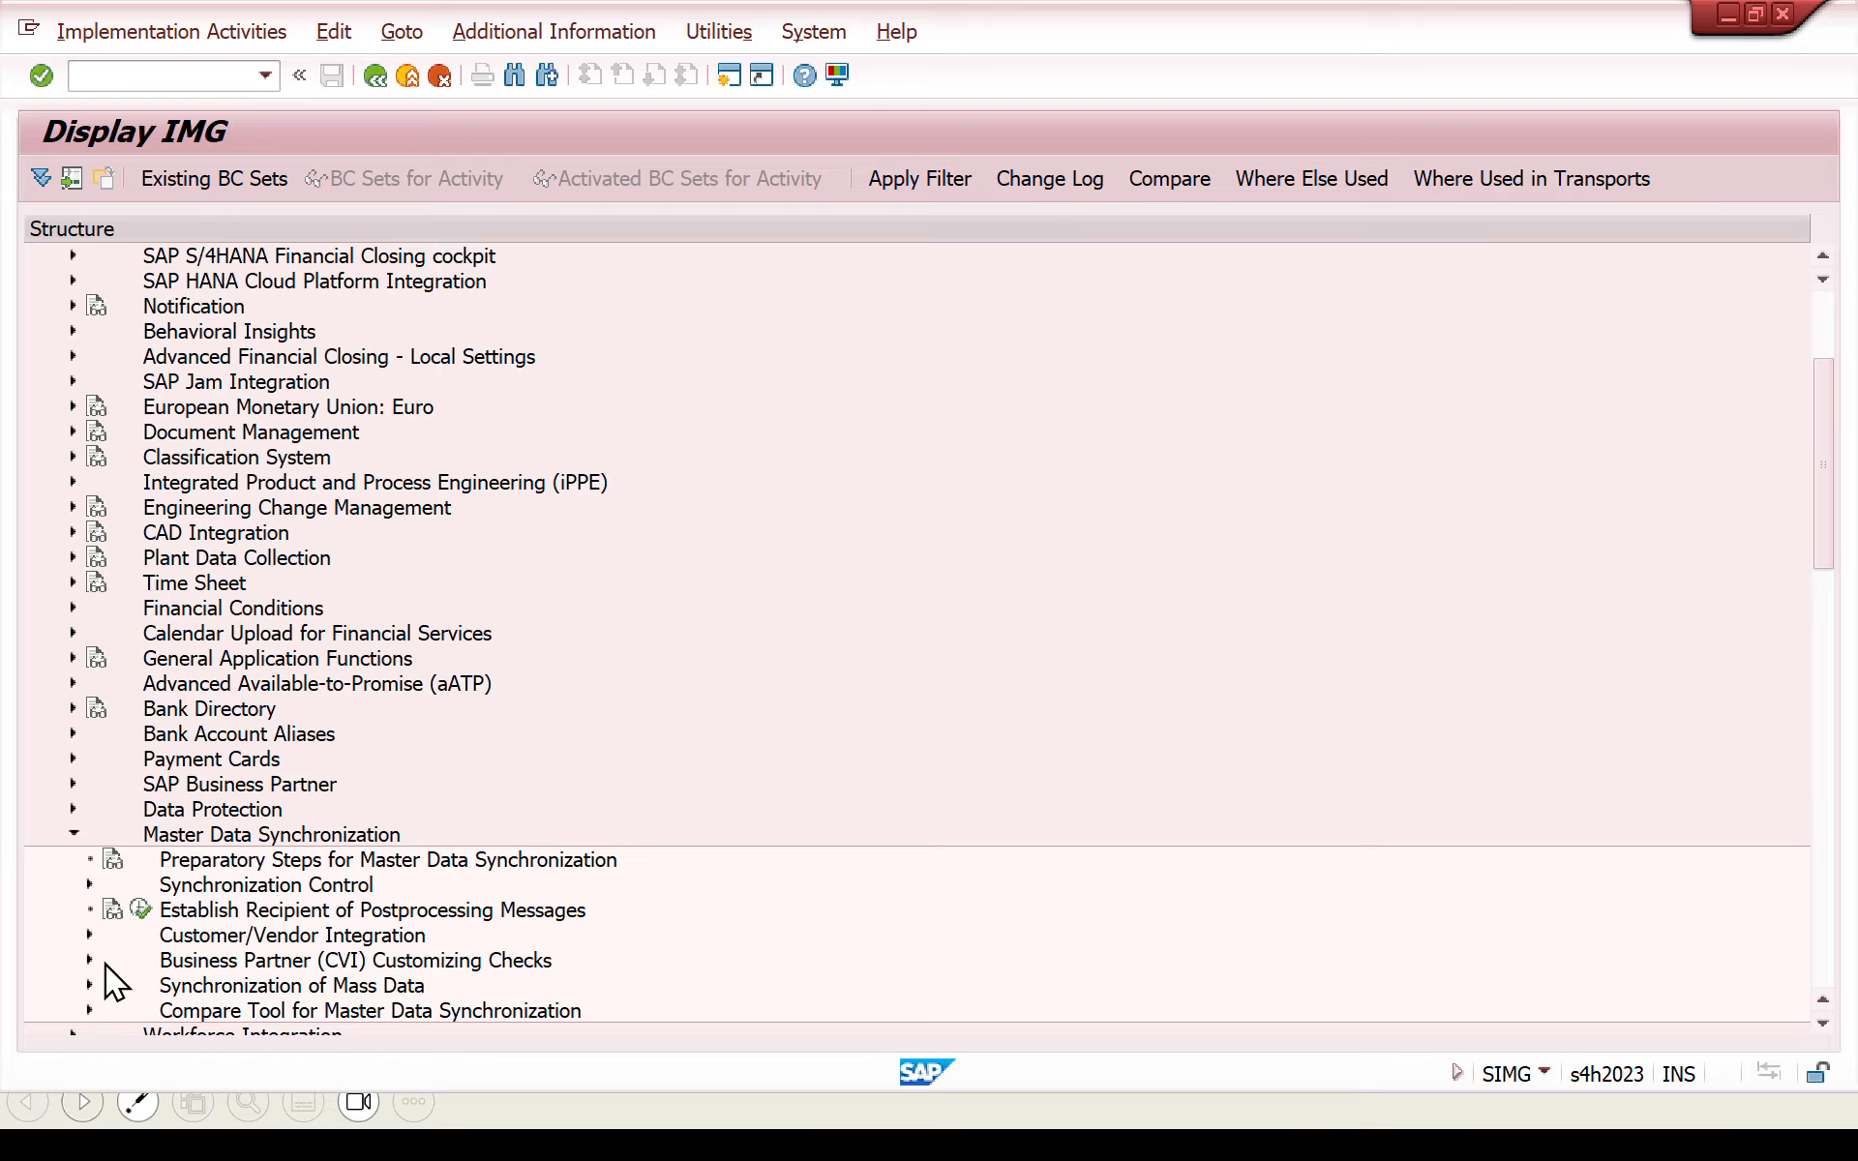
pyautogui.click(87, 935)
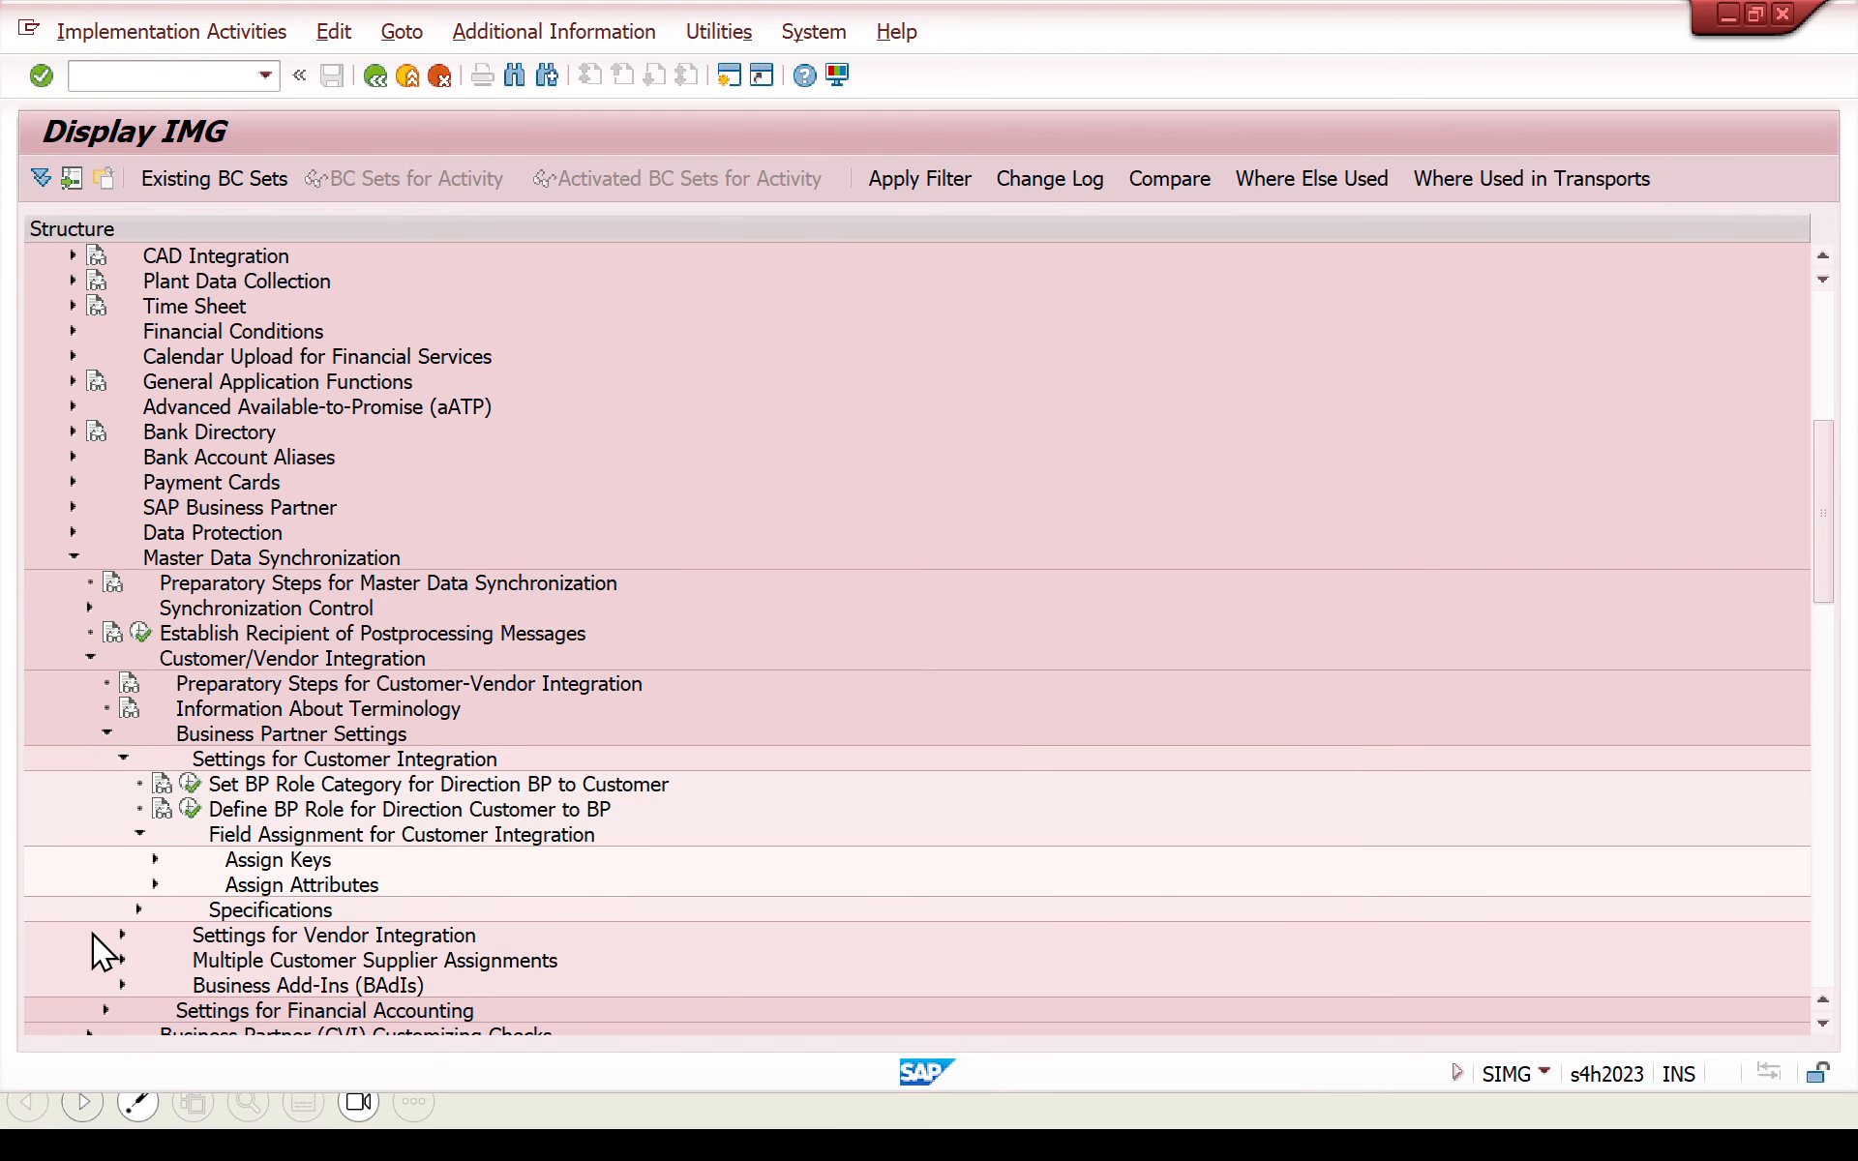
pyautogui.click(155, 861)
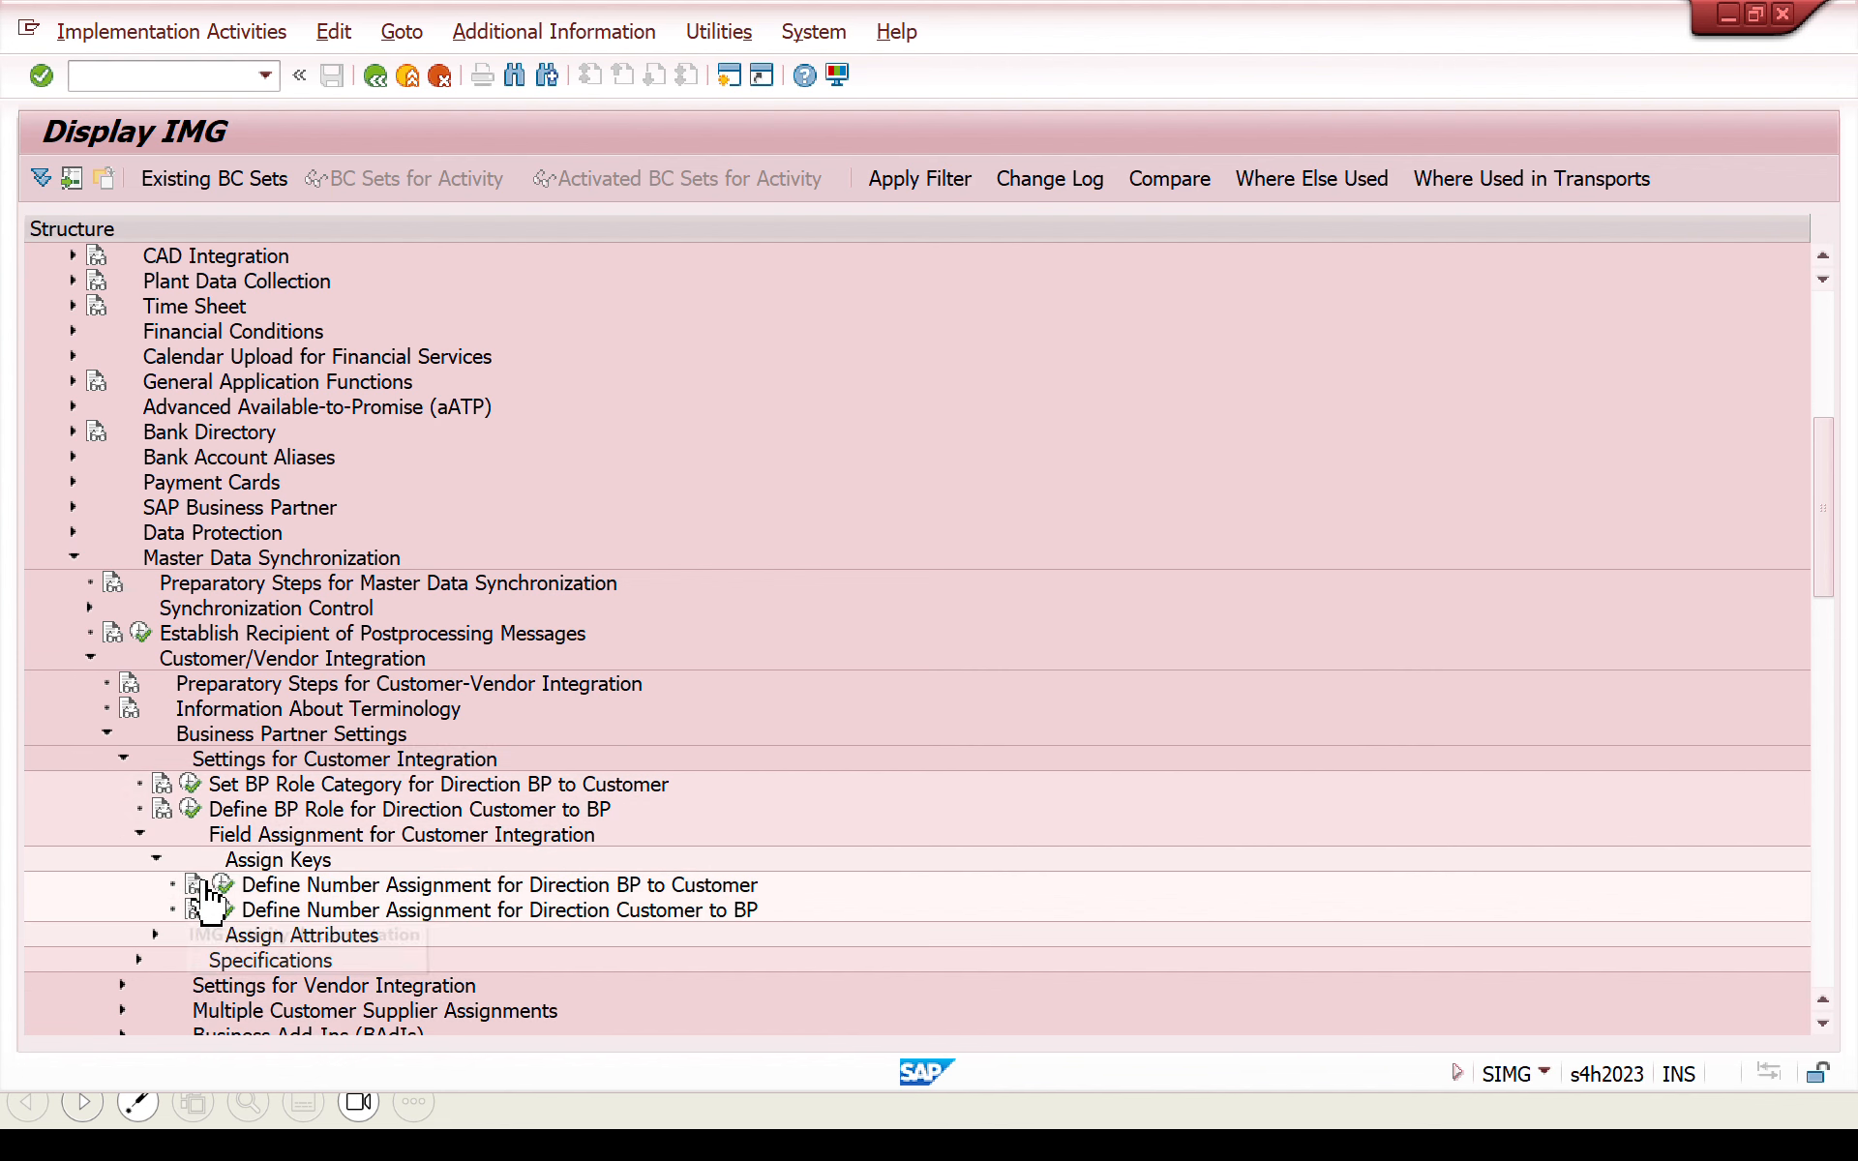
pyautogui.click(222, 882)
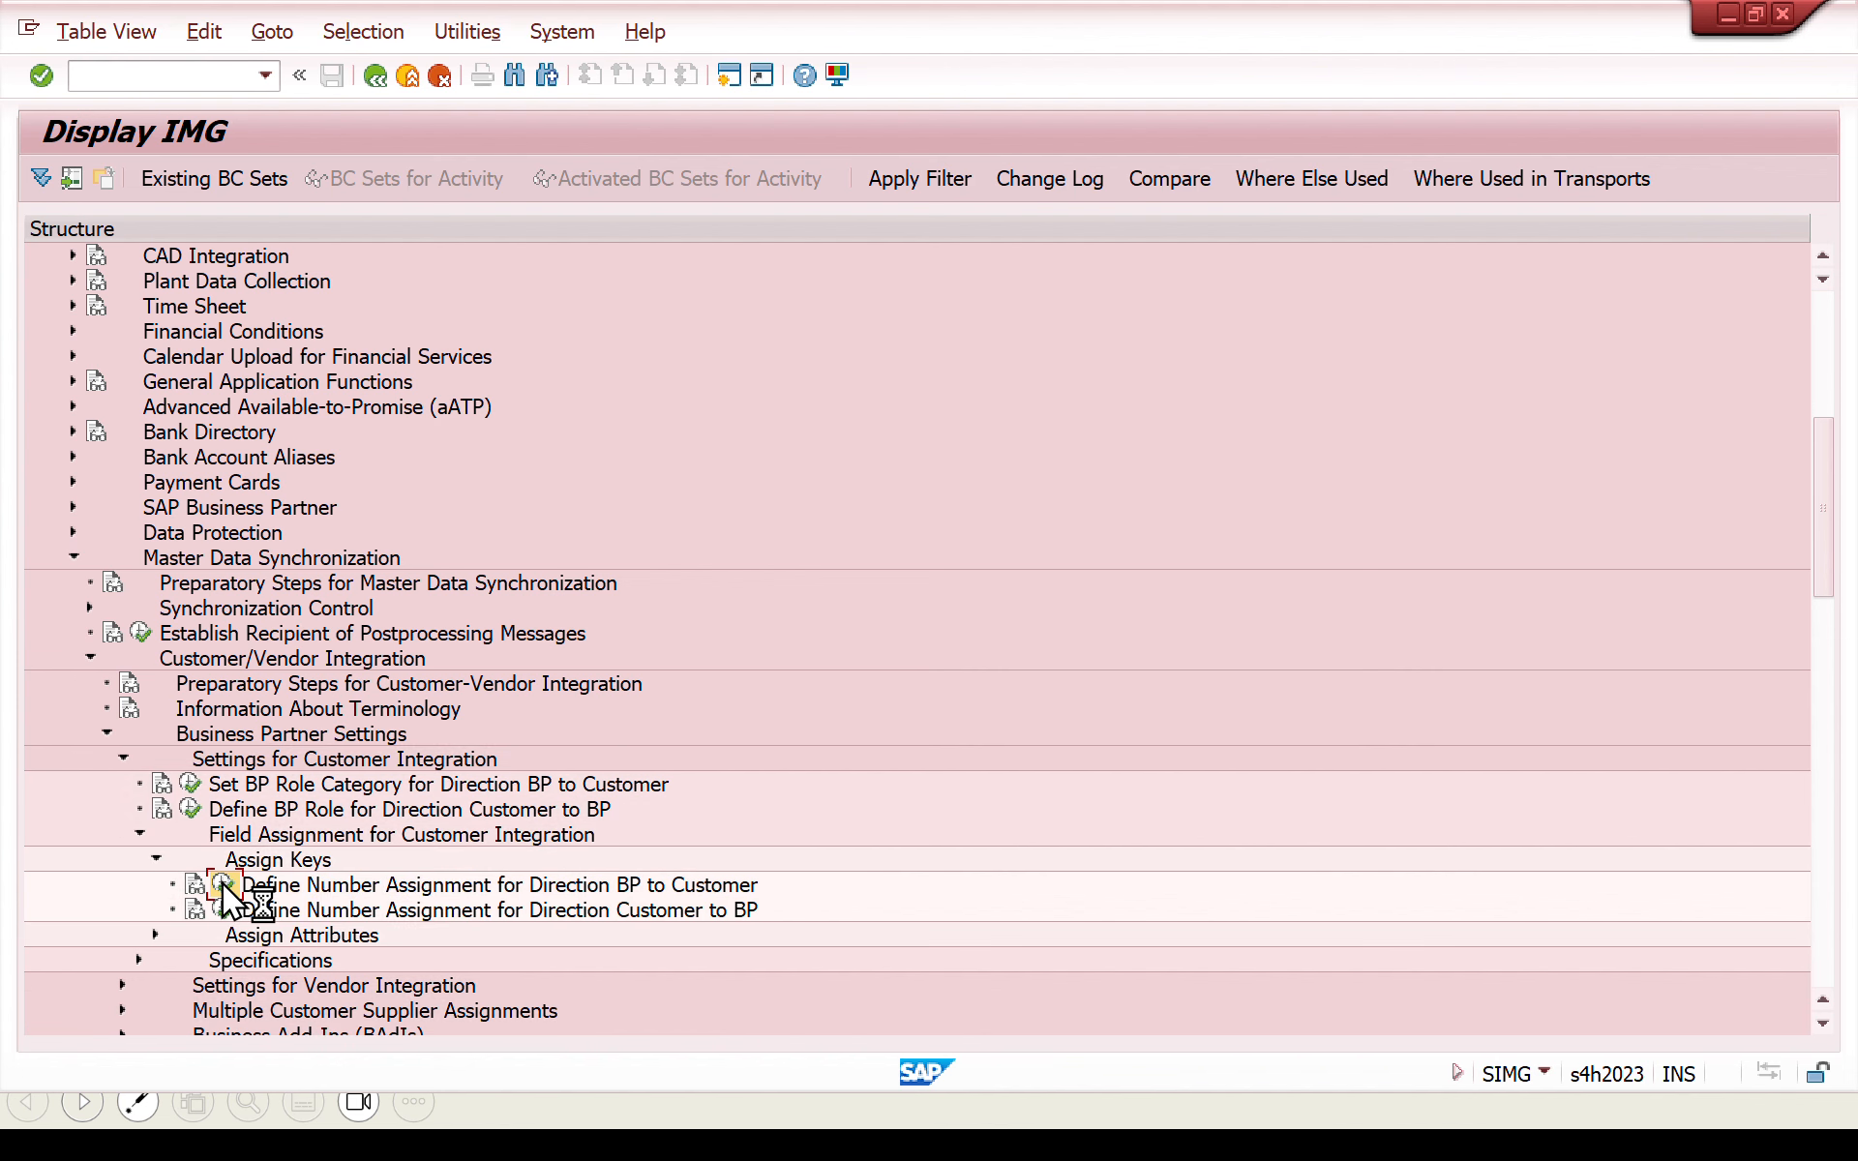
# - Add a new entry linking grouping BUPA to account group ZCUS with same numbers enabled, and save it
pyautogui.click(132, 180)
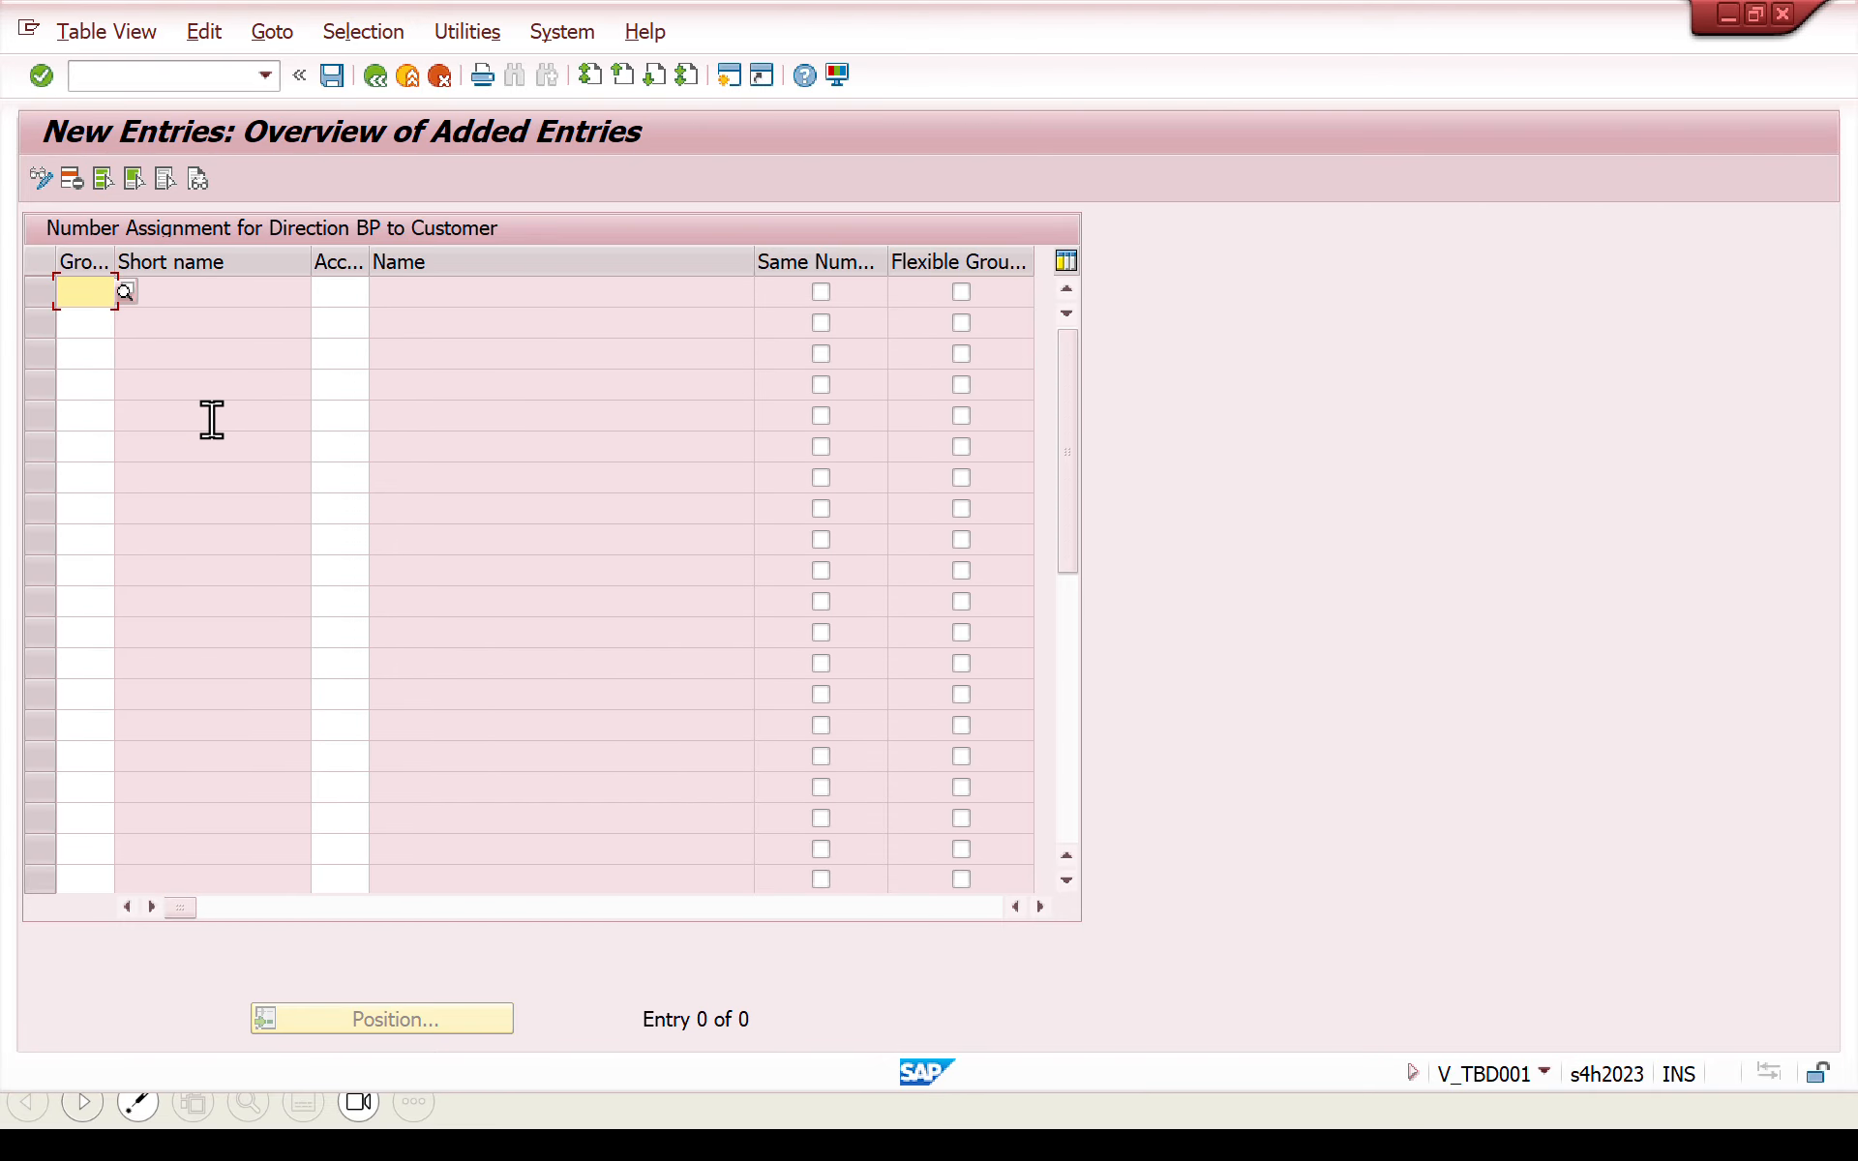
pyautogui.write('bup')
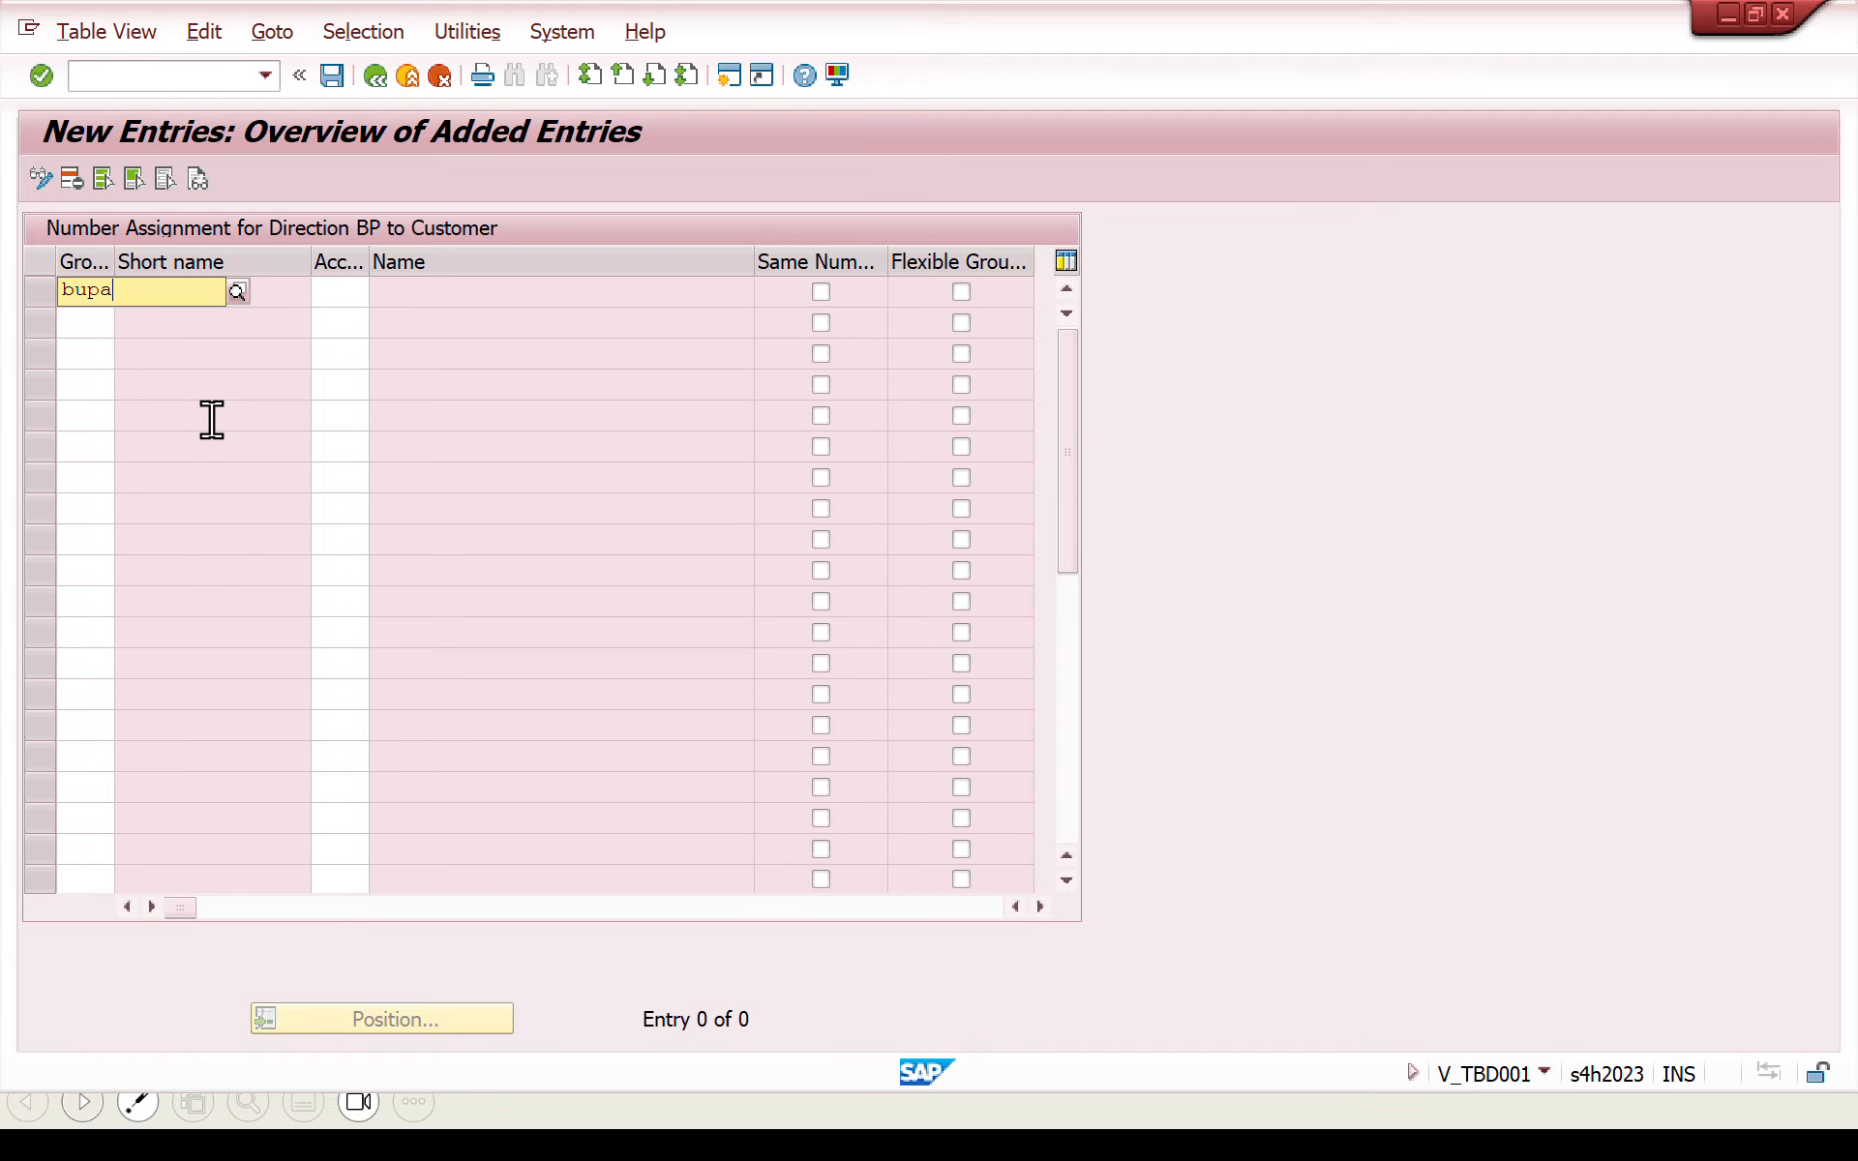
pyautogui.write('a')
pyautogui.click(171, 360)
pyautogui.click(350, 295)
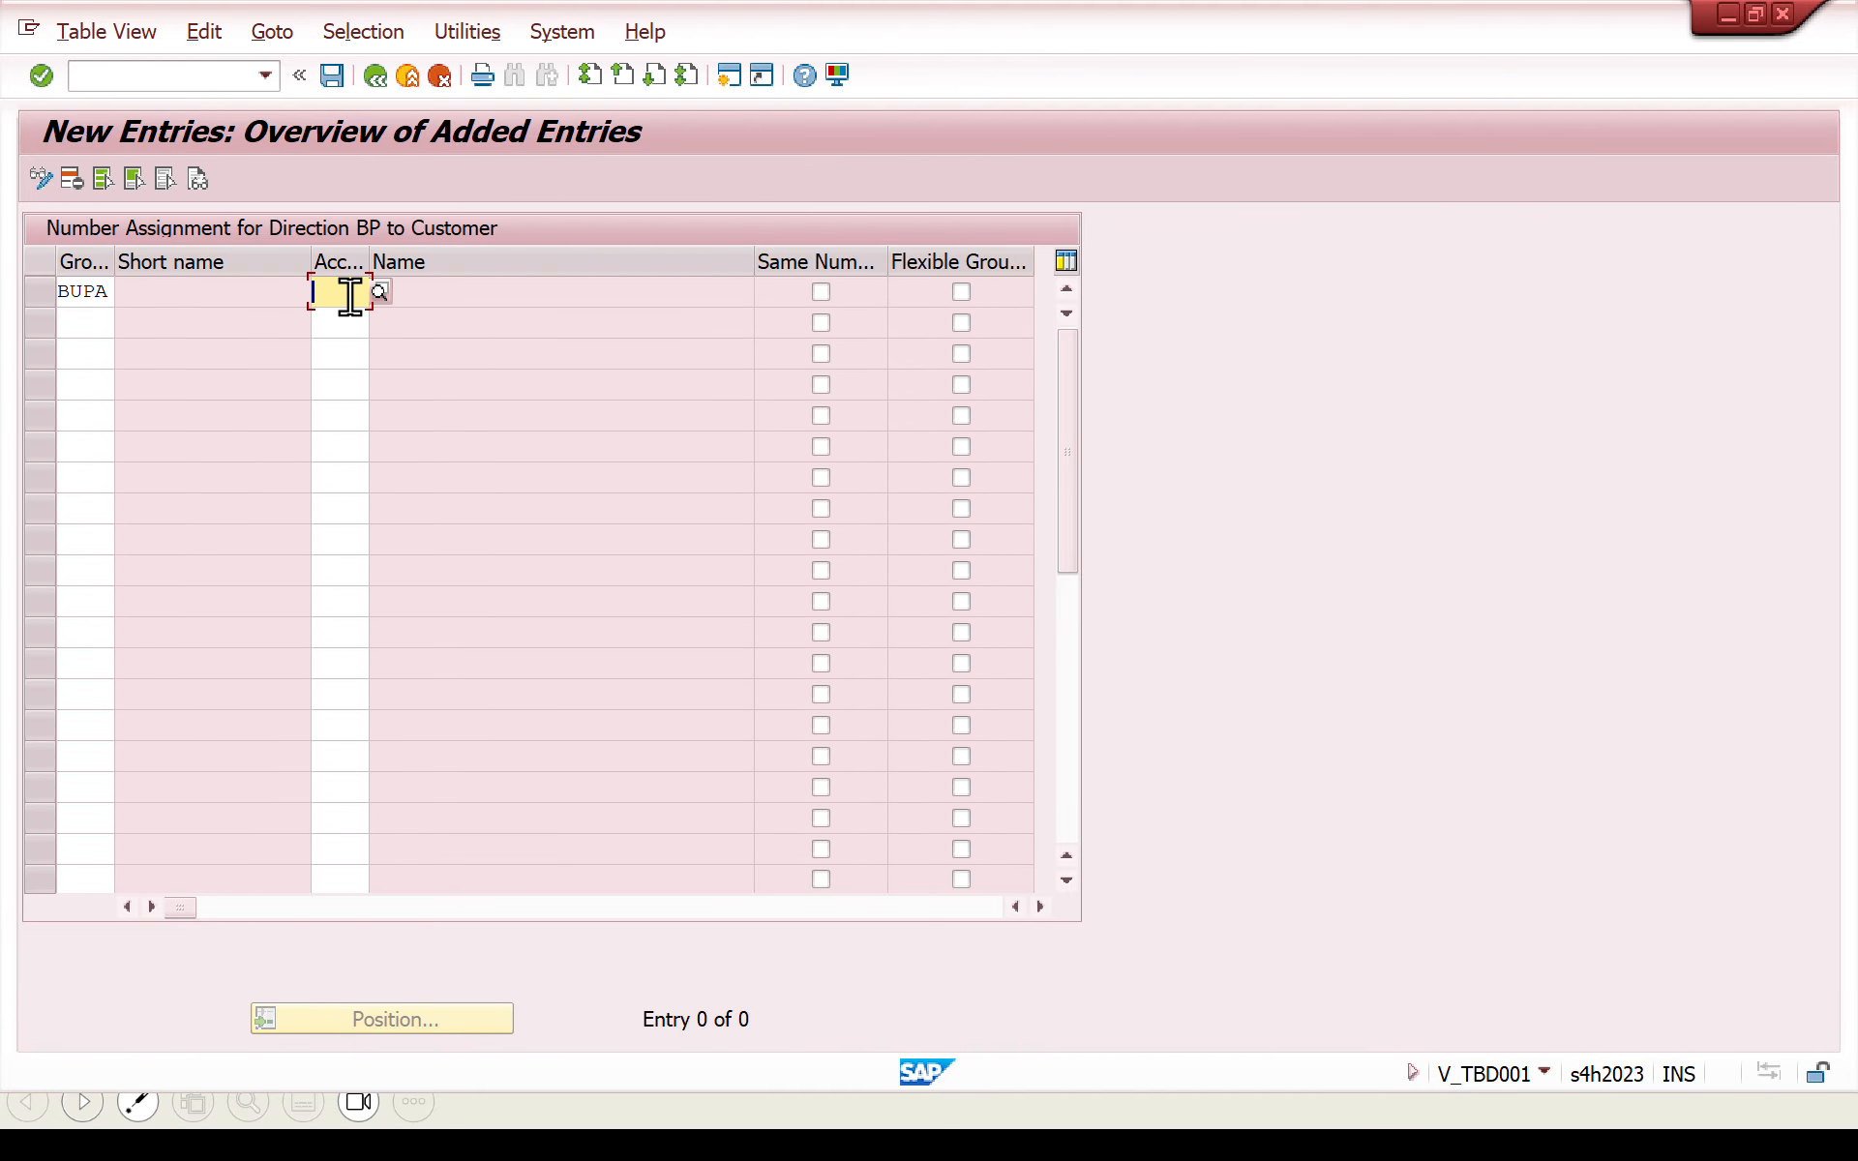
pyautogui.write('ZCUS')
pyautogui.press('Return')
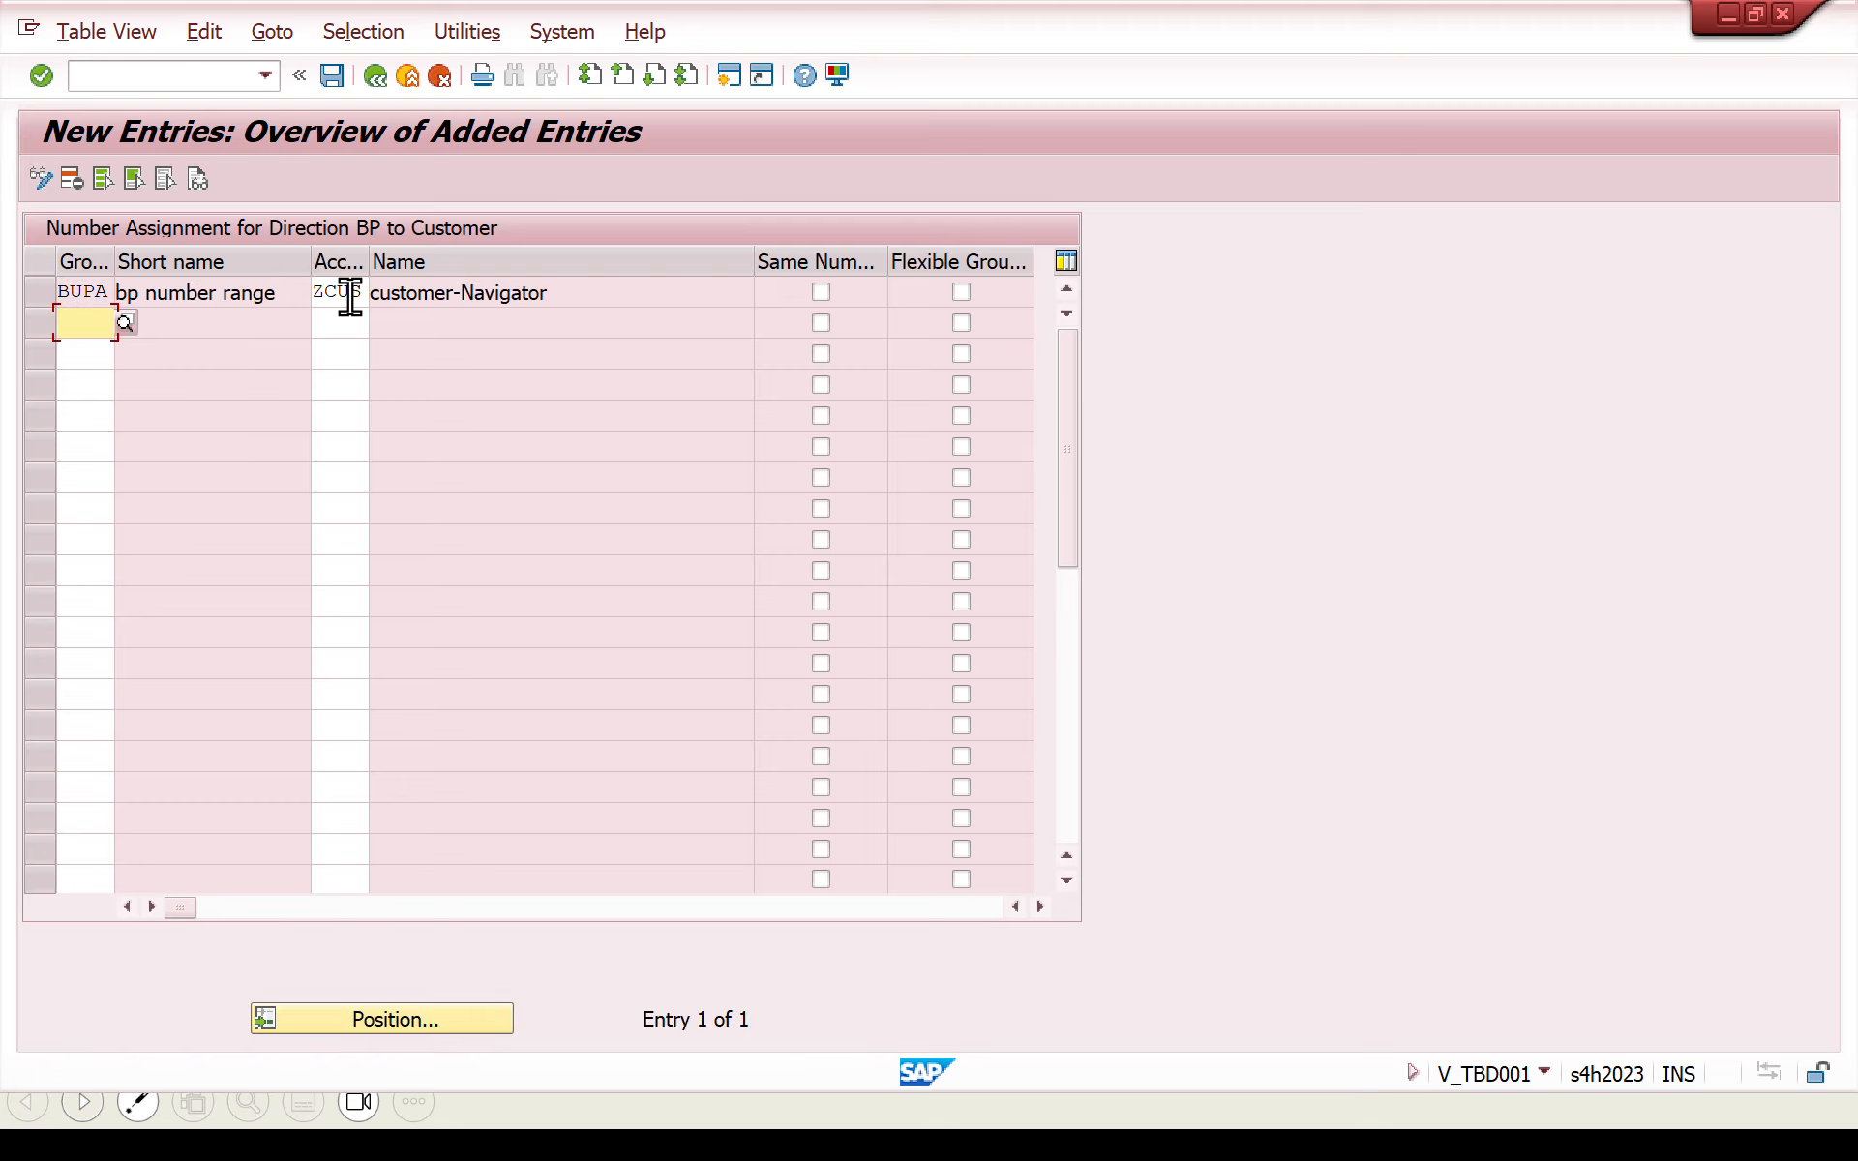
pyautogui.click(826, 288)
pyautogui.click(335, 77)
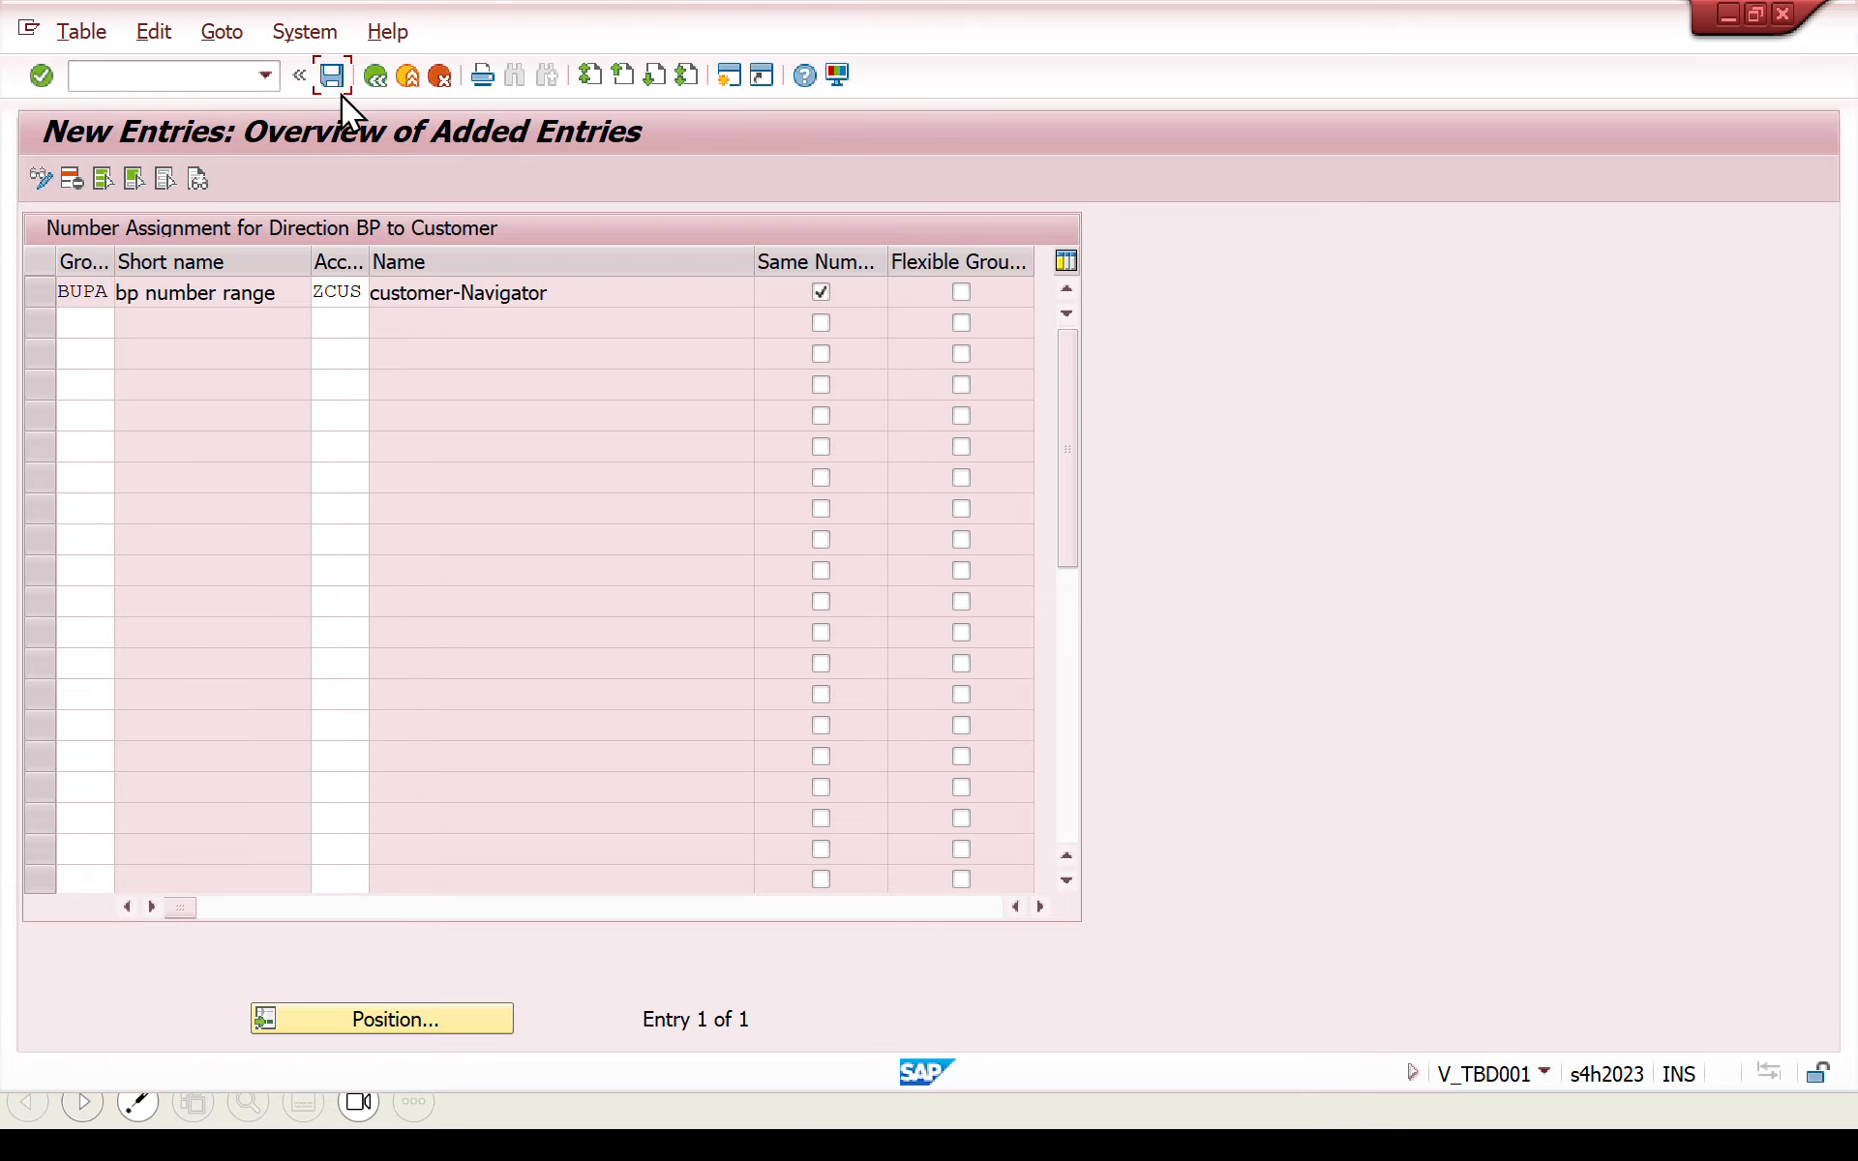
pyautogui.click(596, 502)
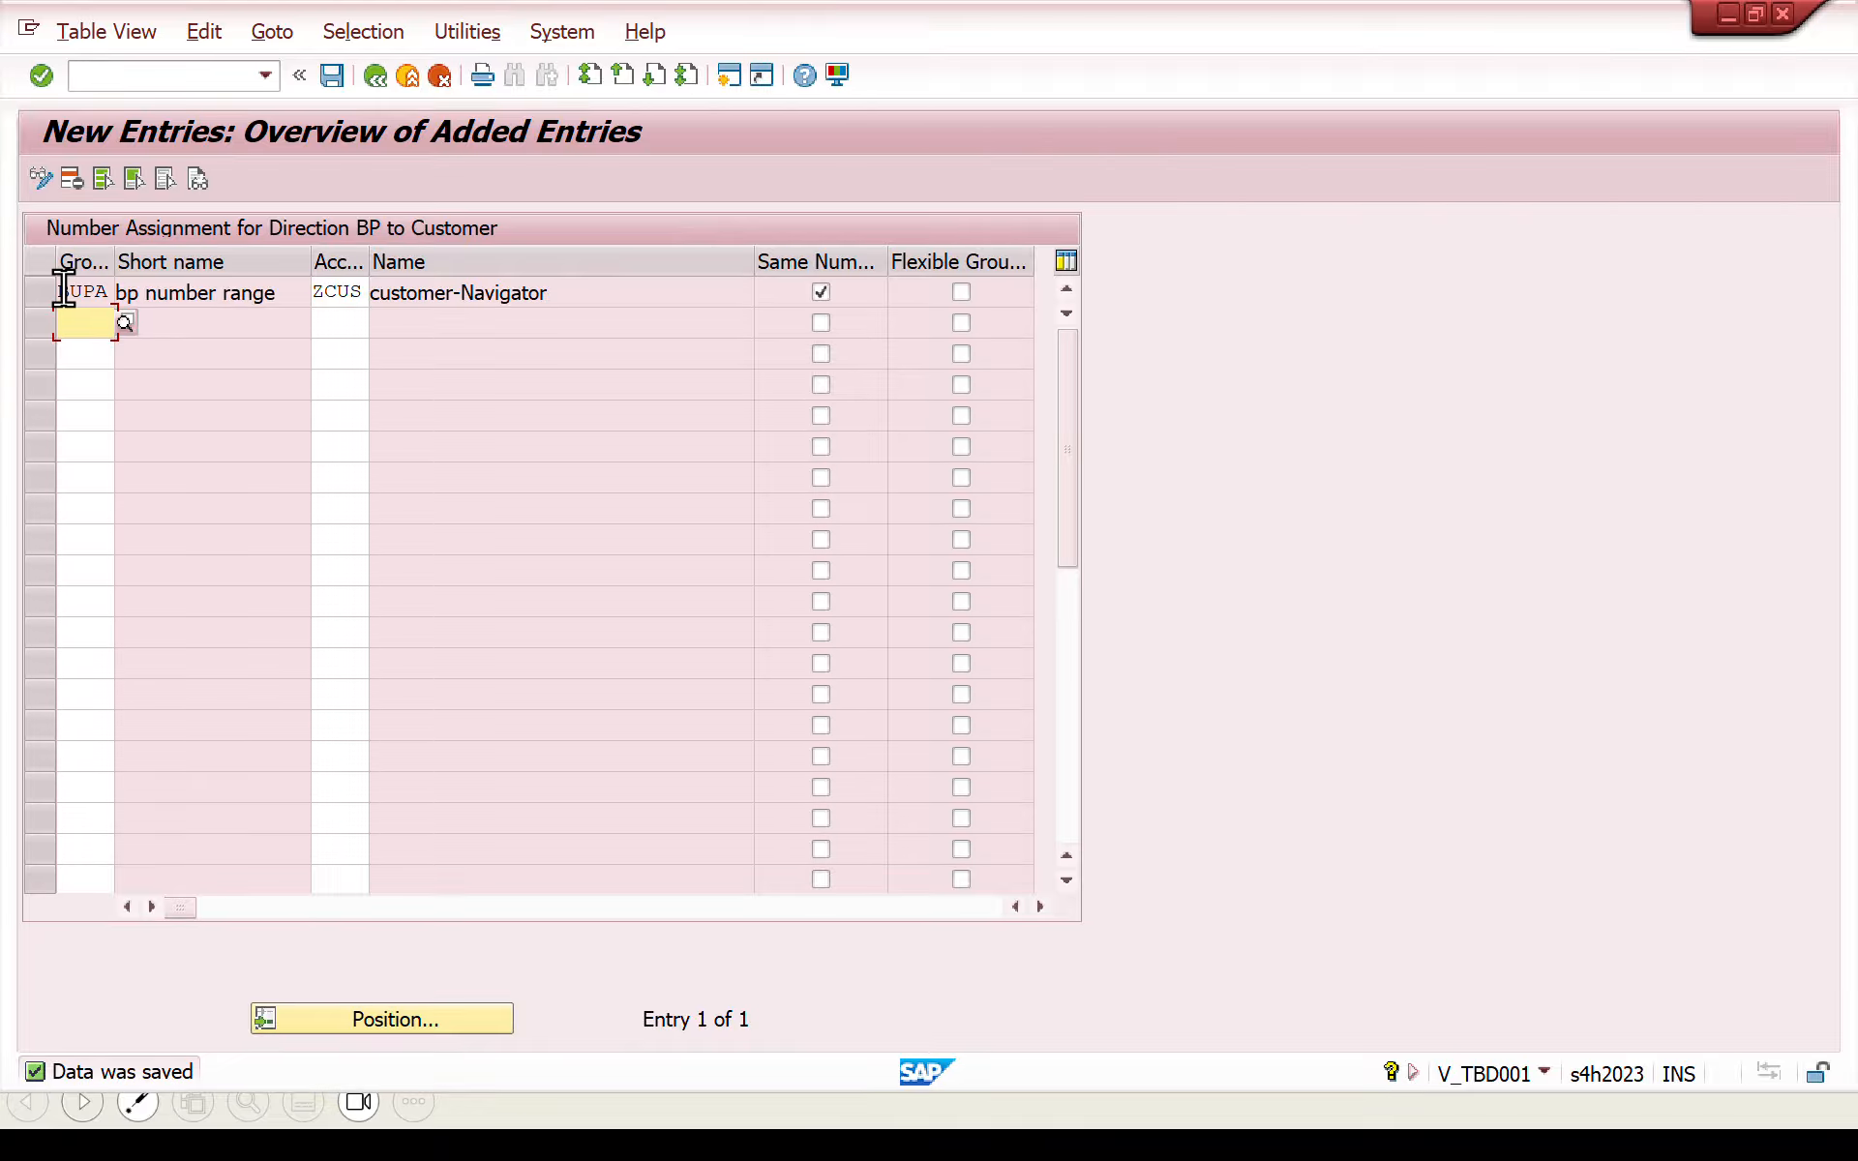
# - Leave the number assignment view and open transaction BP for maintaining business partners
pyautogui.moveTo(62, 290); pyautogui.dragTo(114, 291)
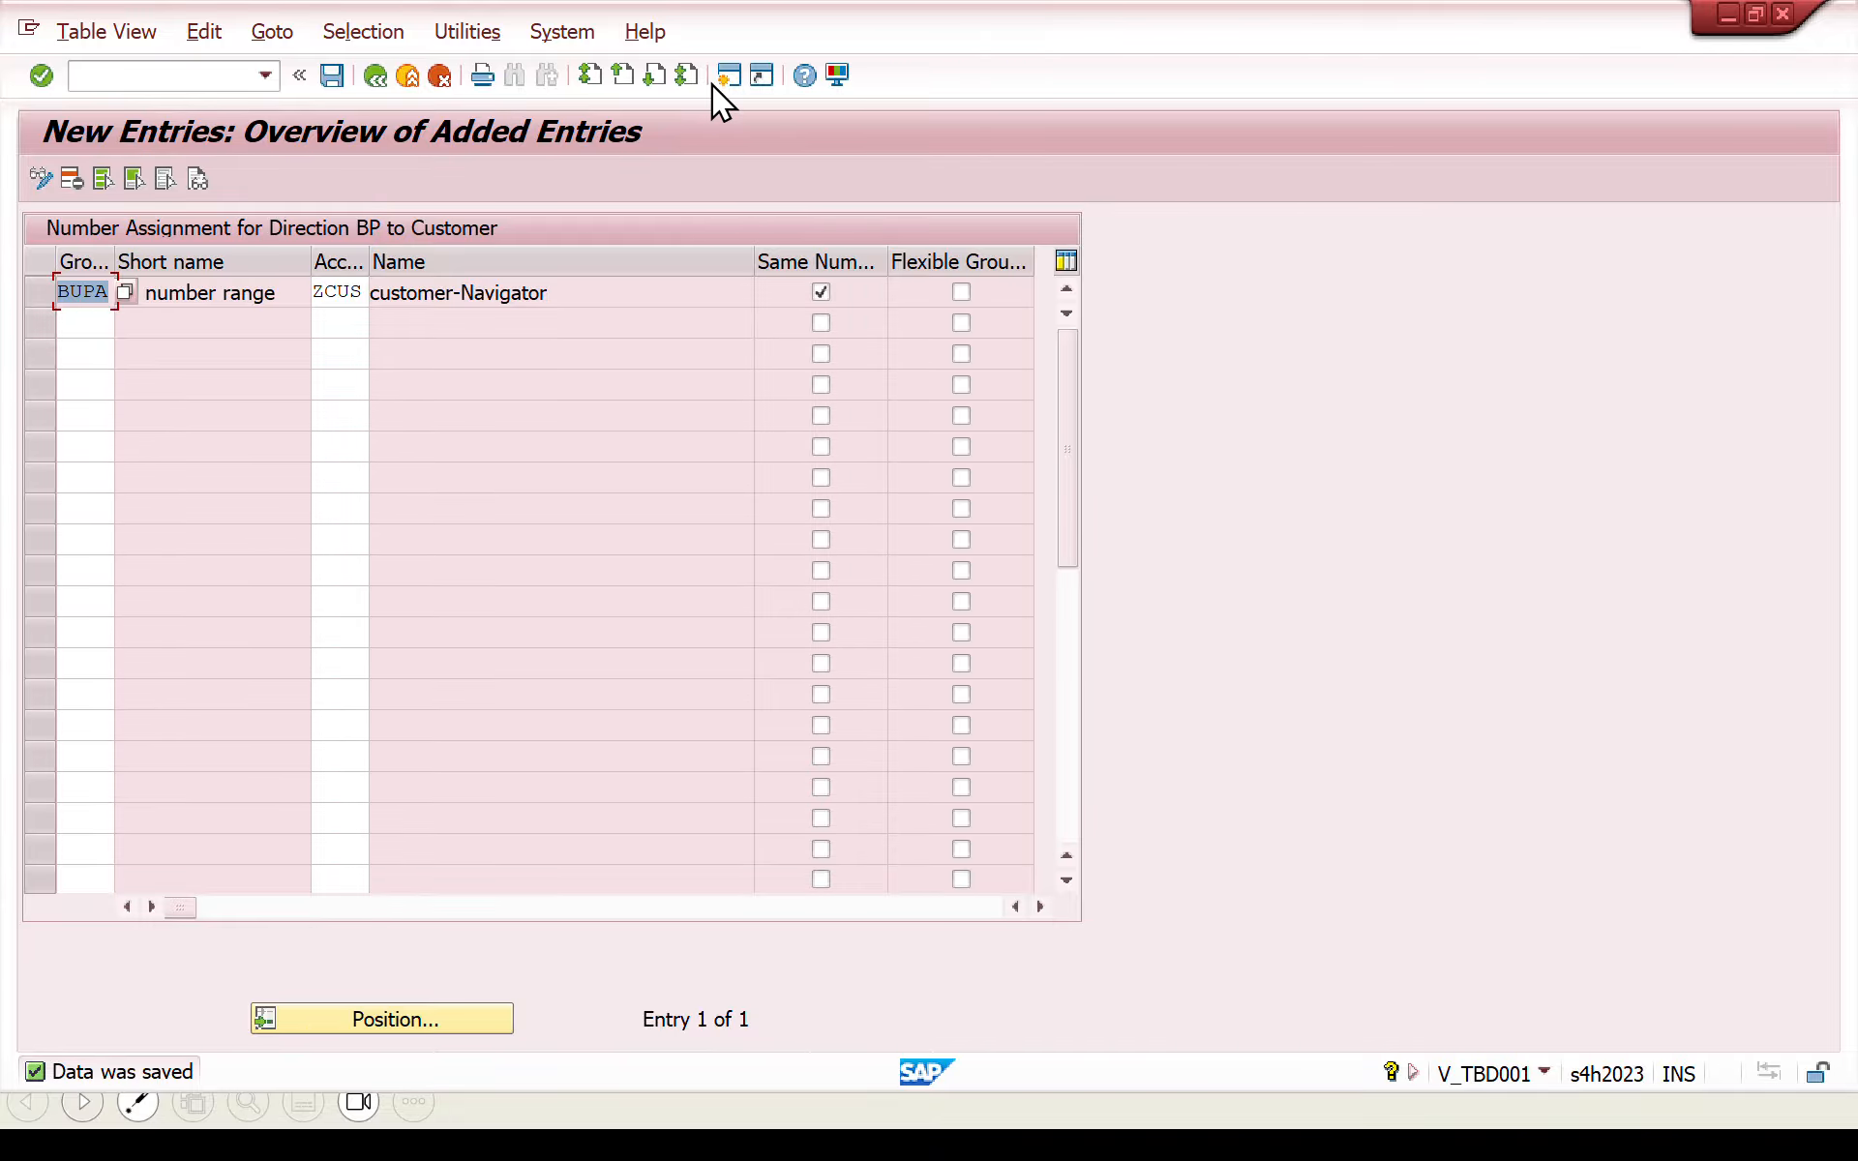
pyautogui.click(226, 79)
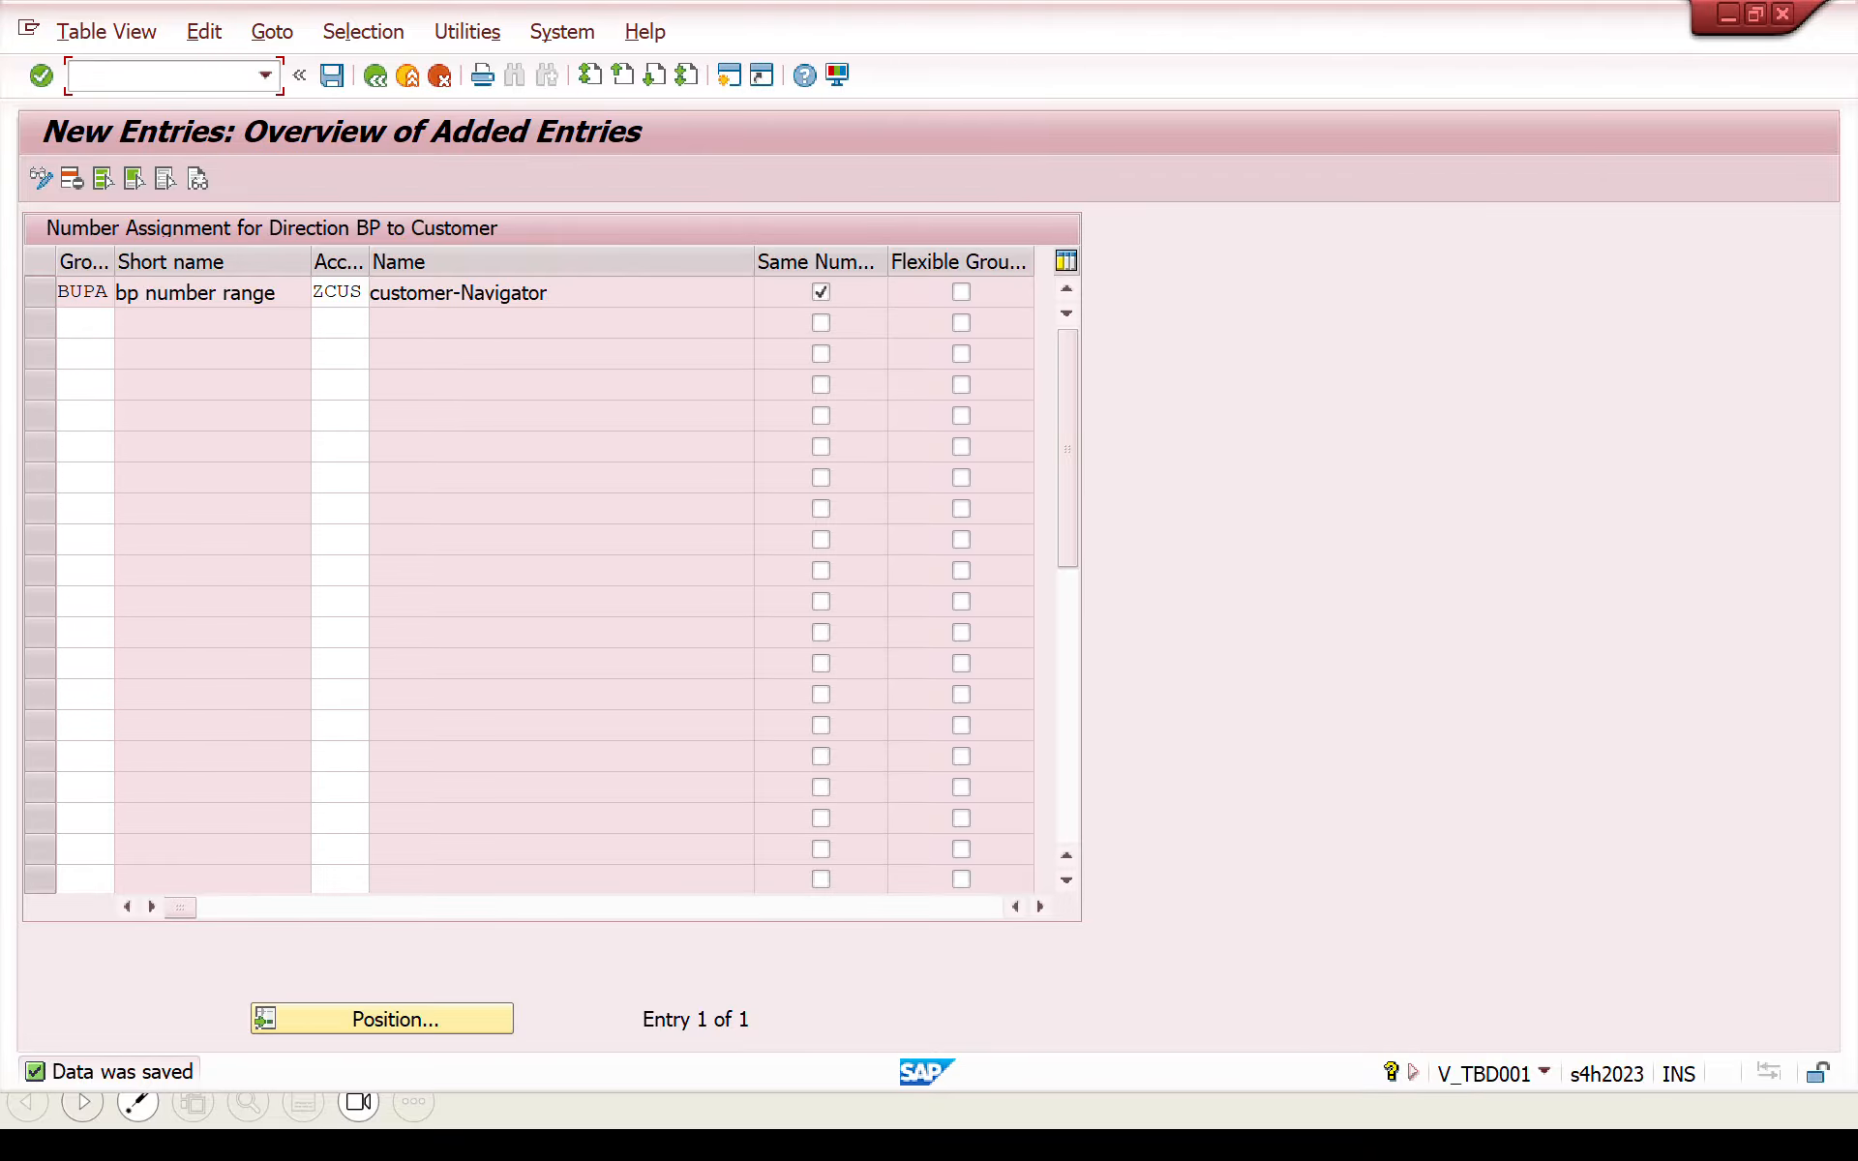
pyautogui.write('/n')
pyautogui.press('Return')
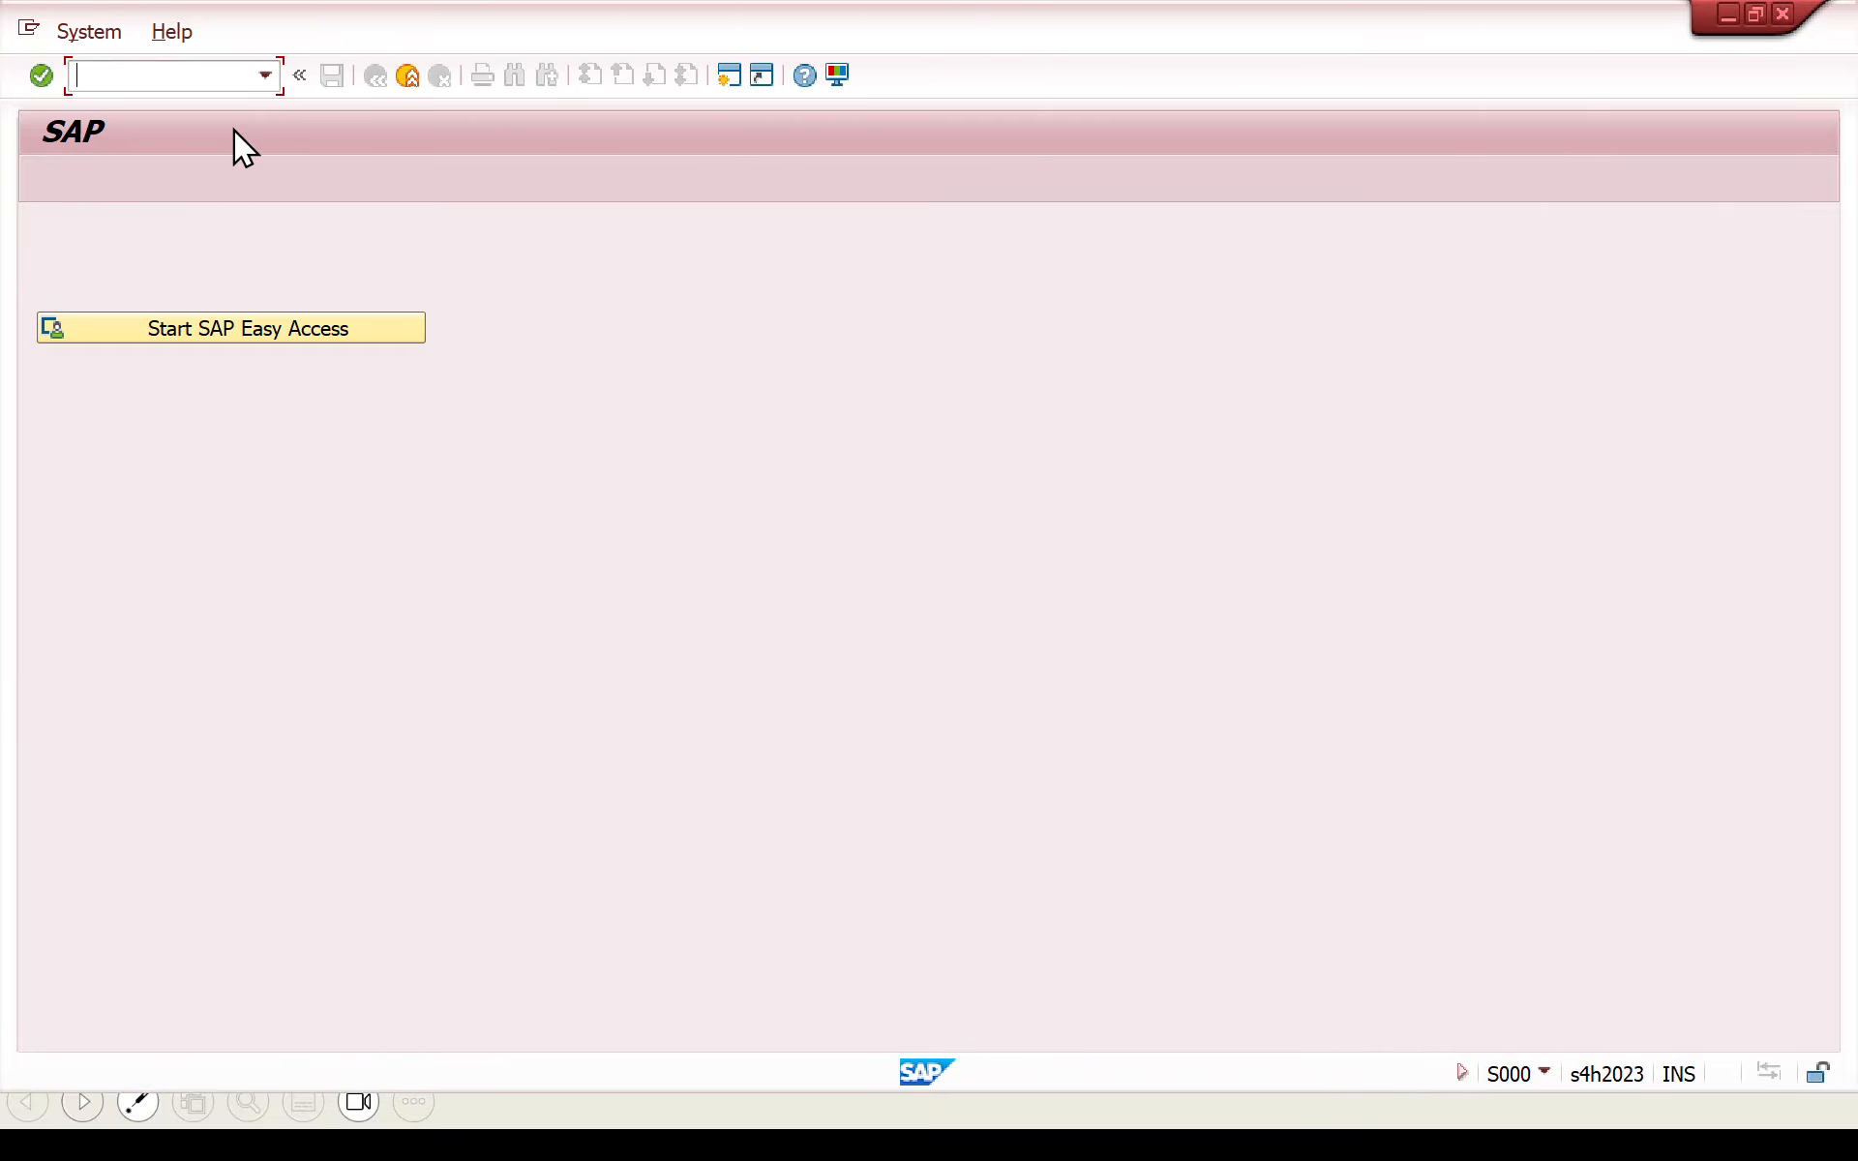
pyautogui.write('BP')
pyautogui.press('Return')
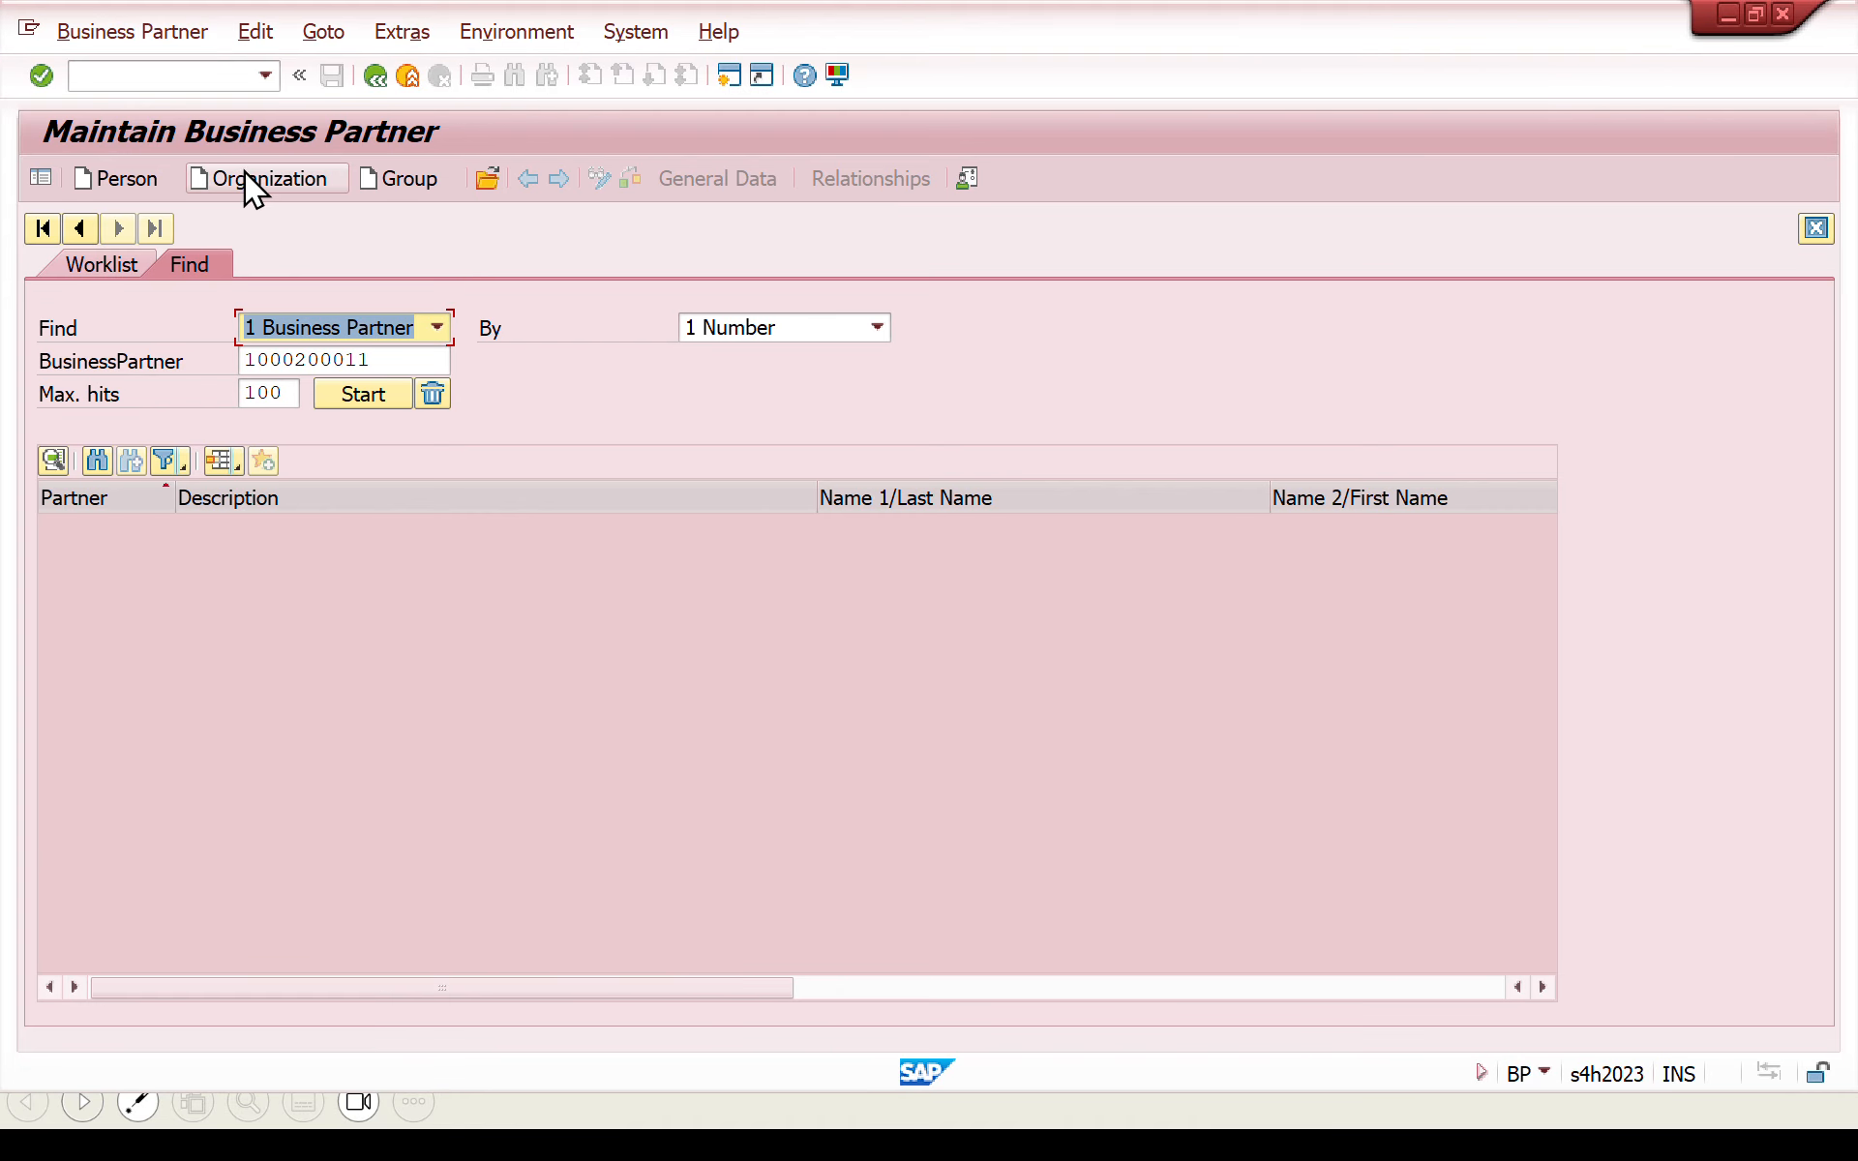
# - Start creating an organization business partner with the grouping BUPA bp number range
pyautogui.click(246, 170)
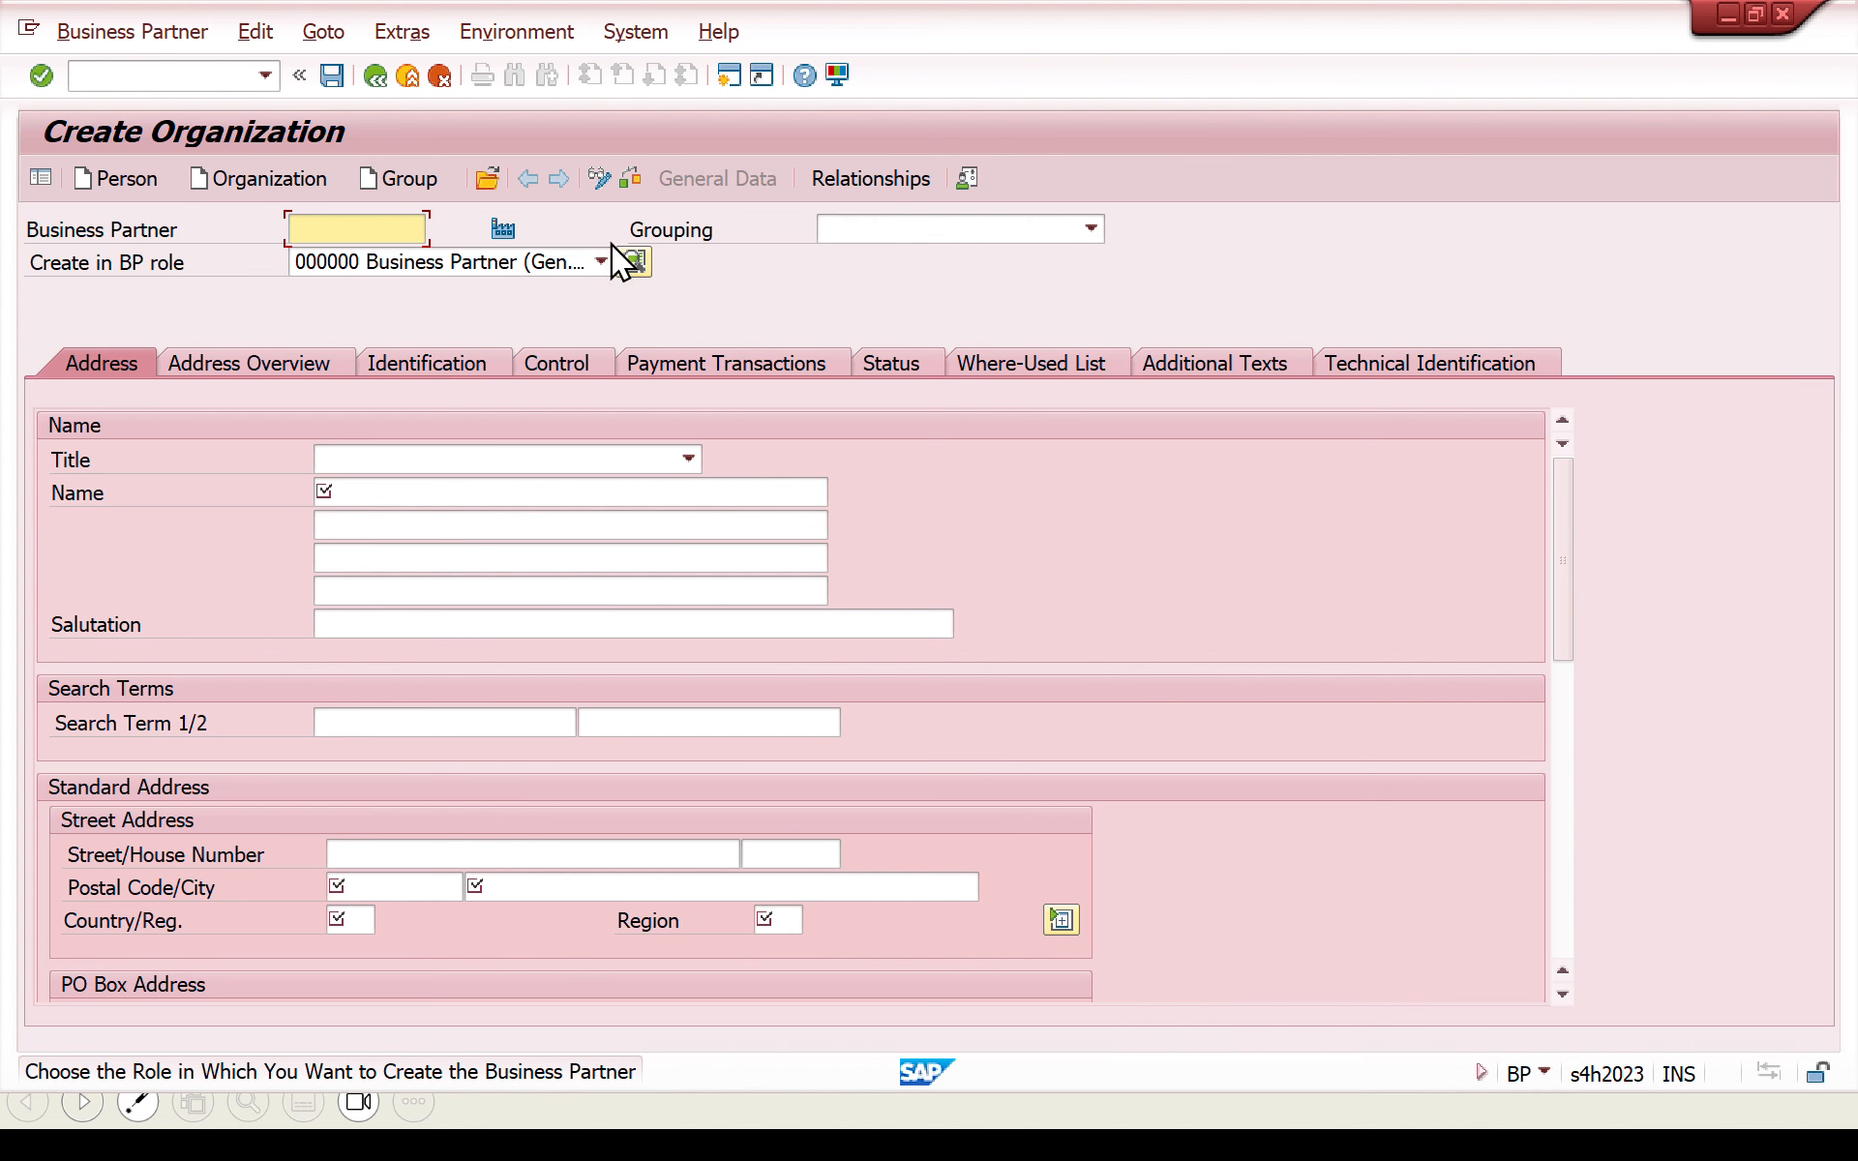
pyautogui.click(871, 234)
pyautogui.press('b')
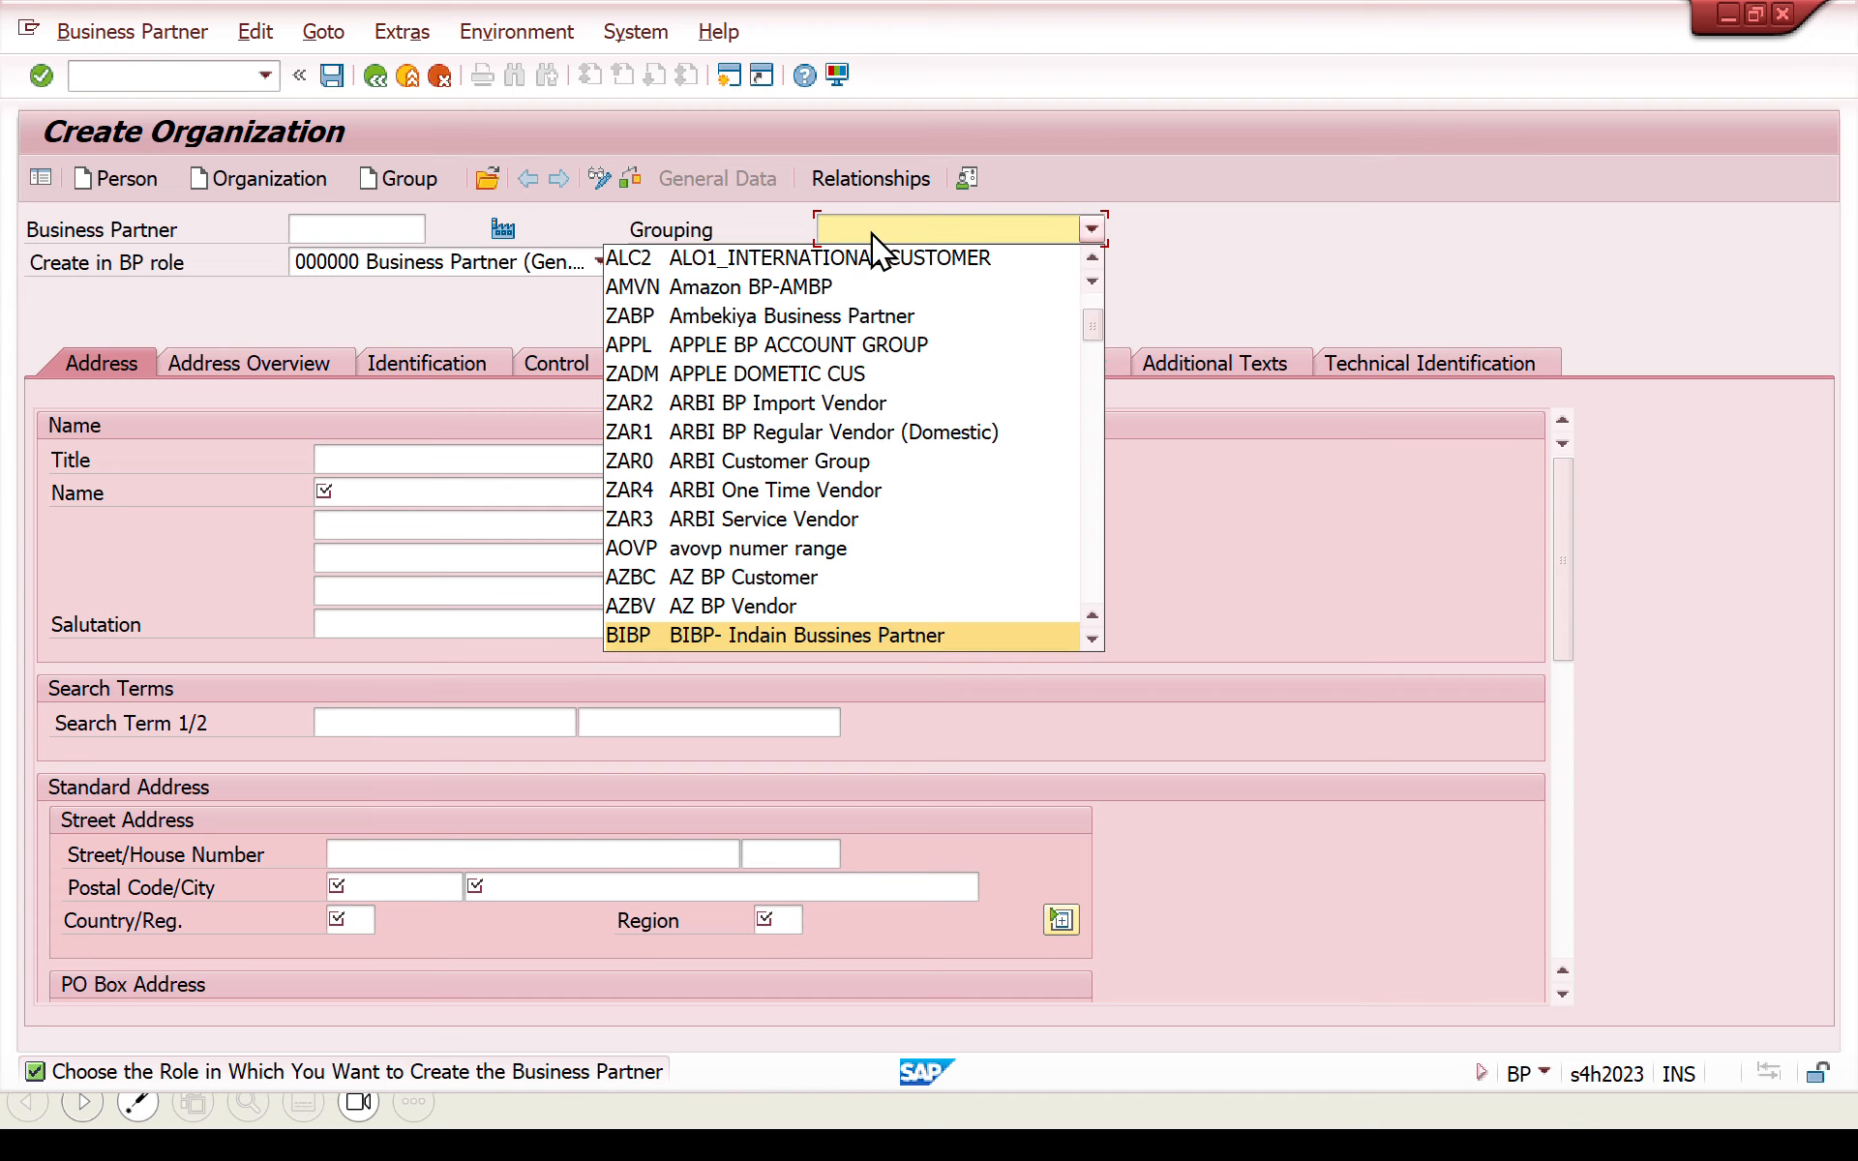
pyautogui.press('u')
pyautogui.press('Return')
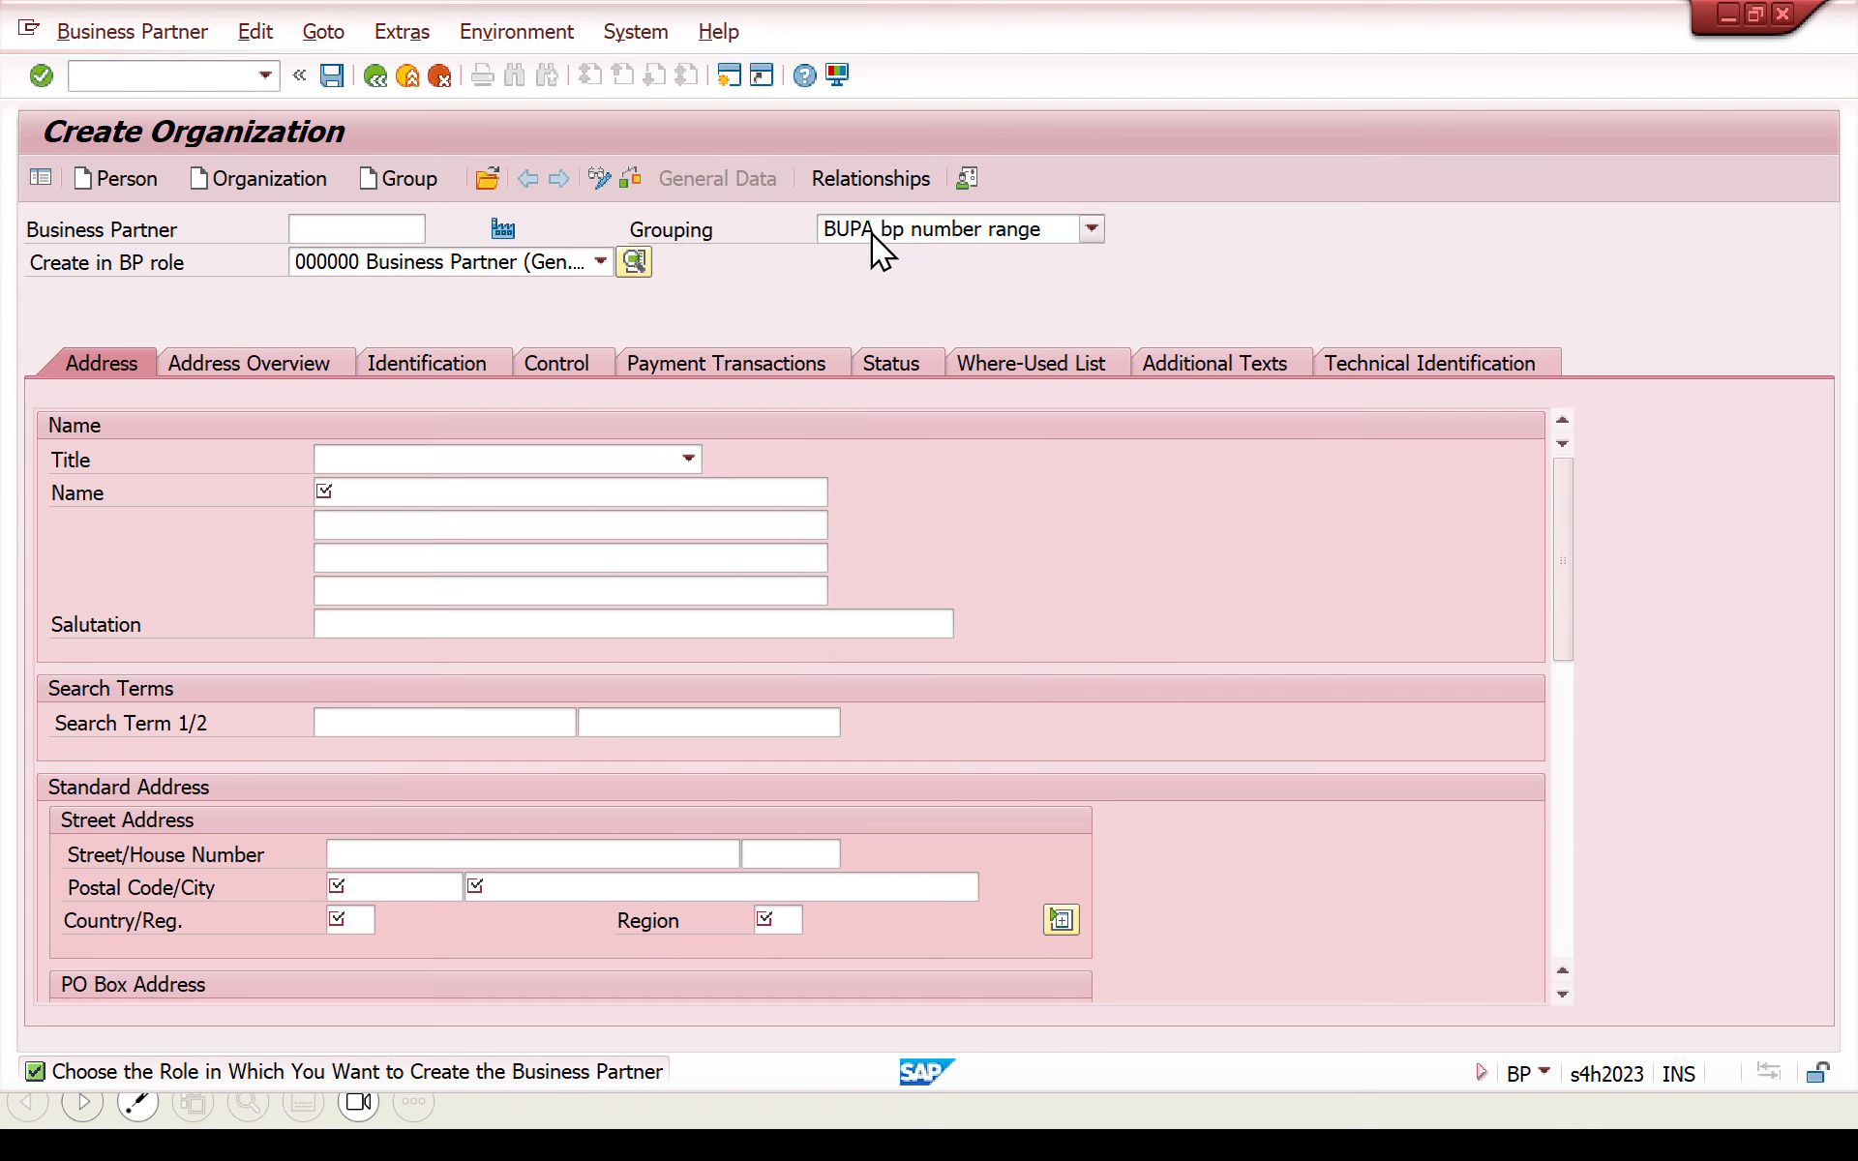
# - Enter the organization's name in the first name line of its address data
pyautogui.click(540, 491)
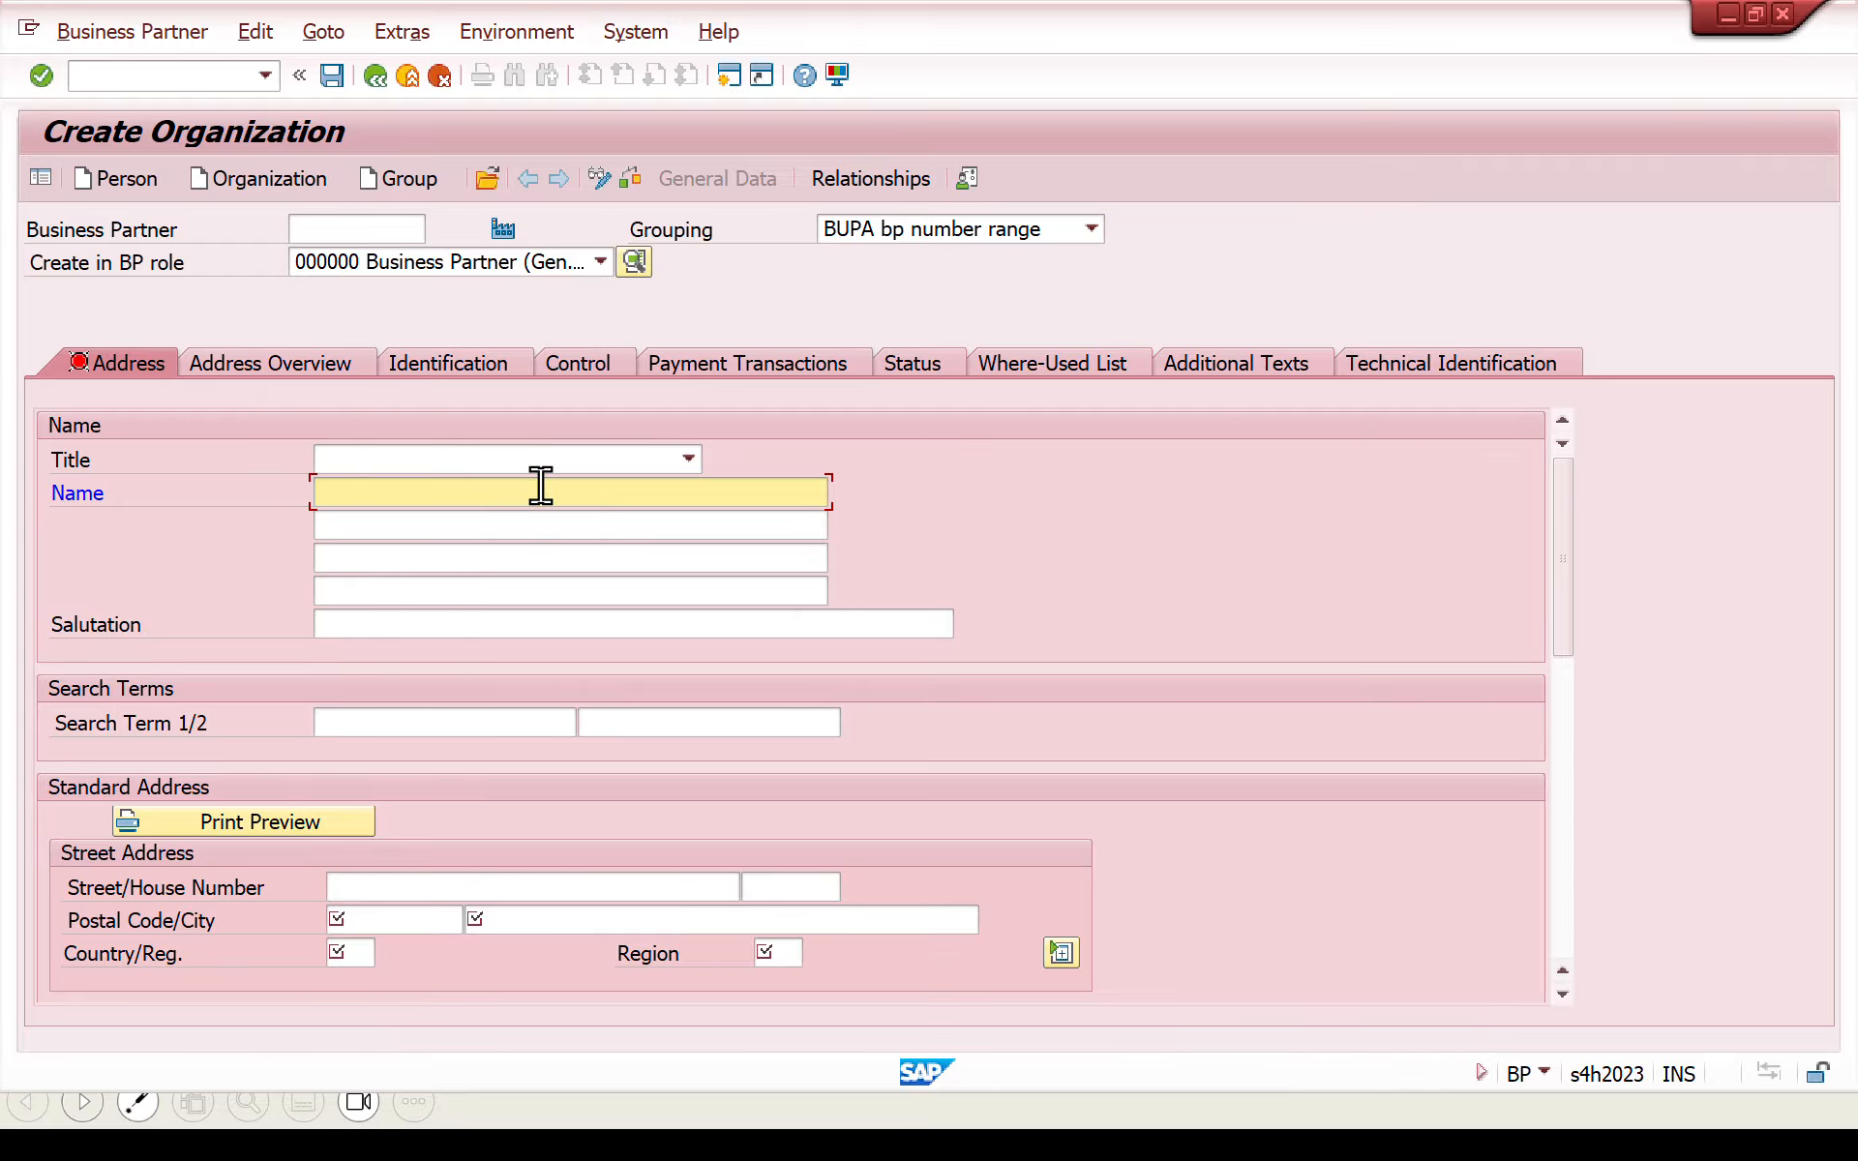
pyautogui.write('nA')
pyautogui.click(541, 489)
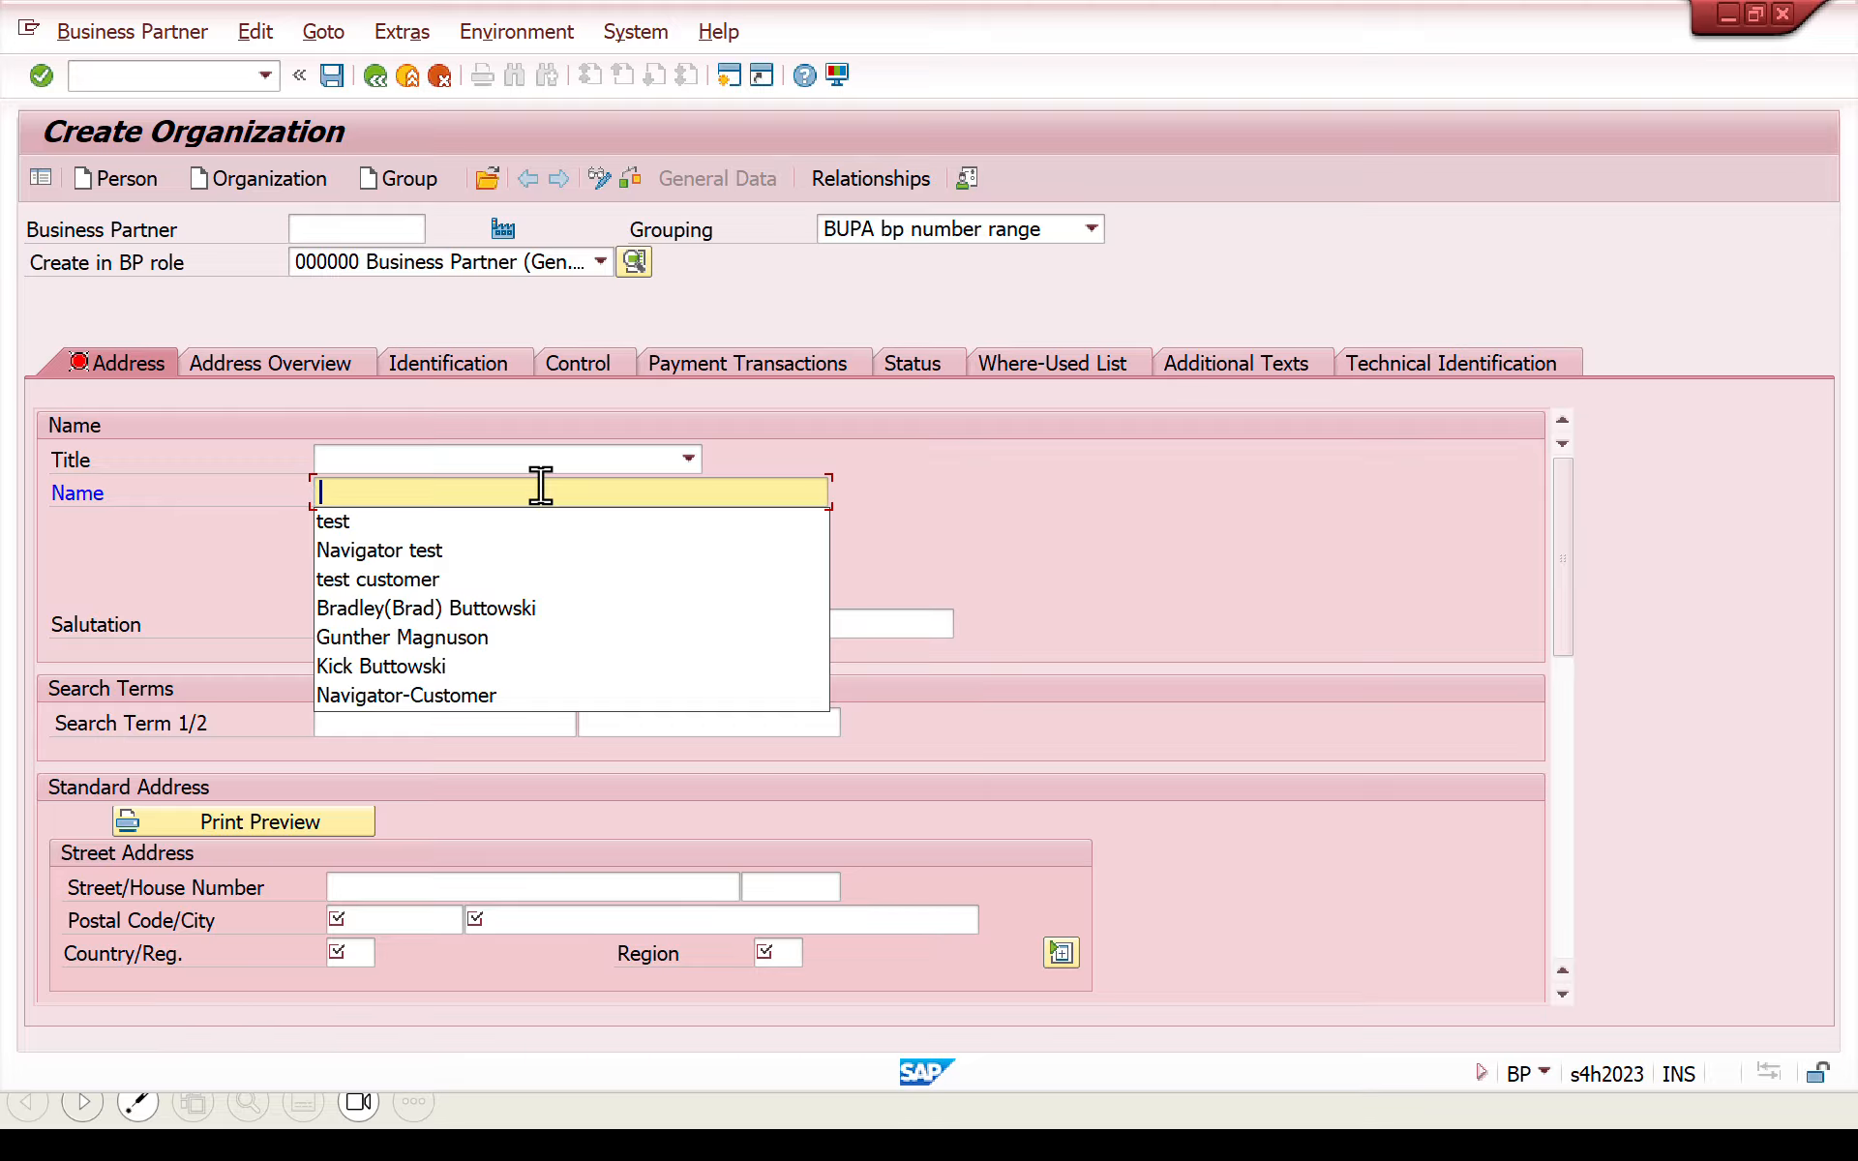
pyautogui.write('SAP T')
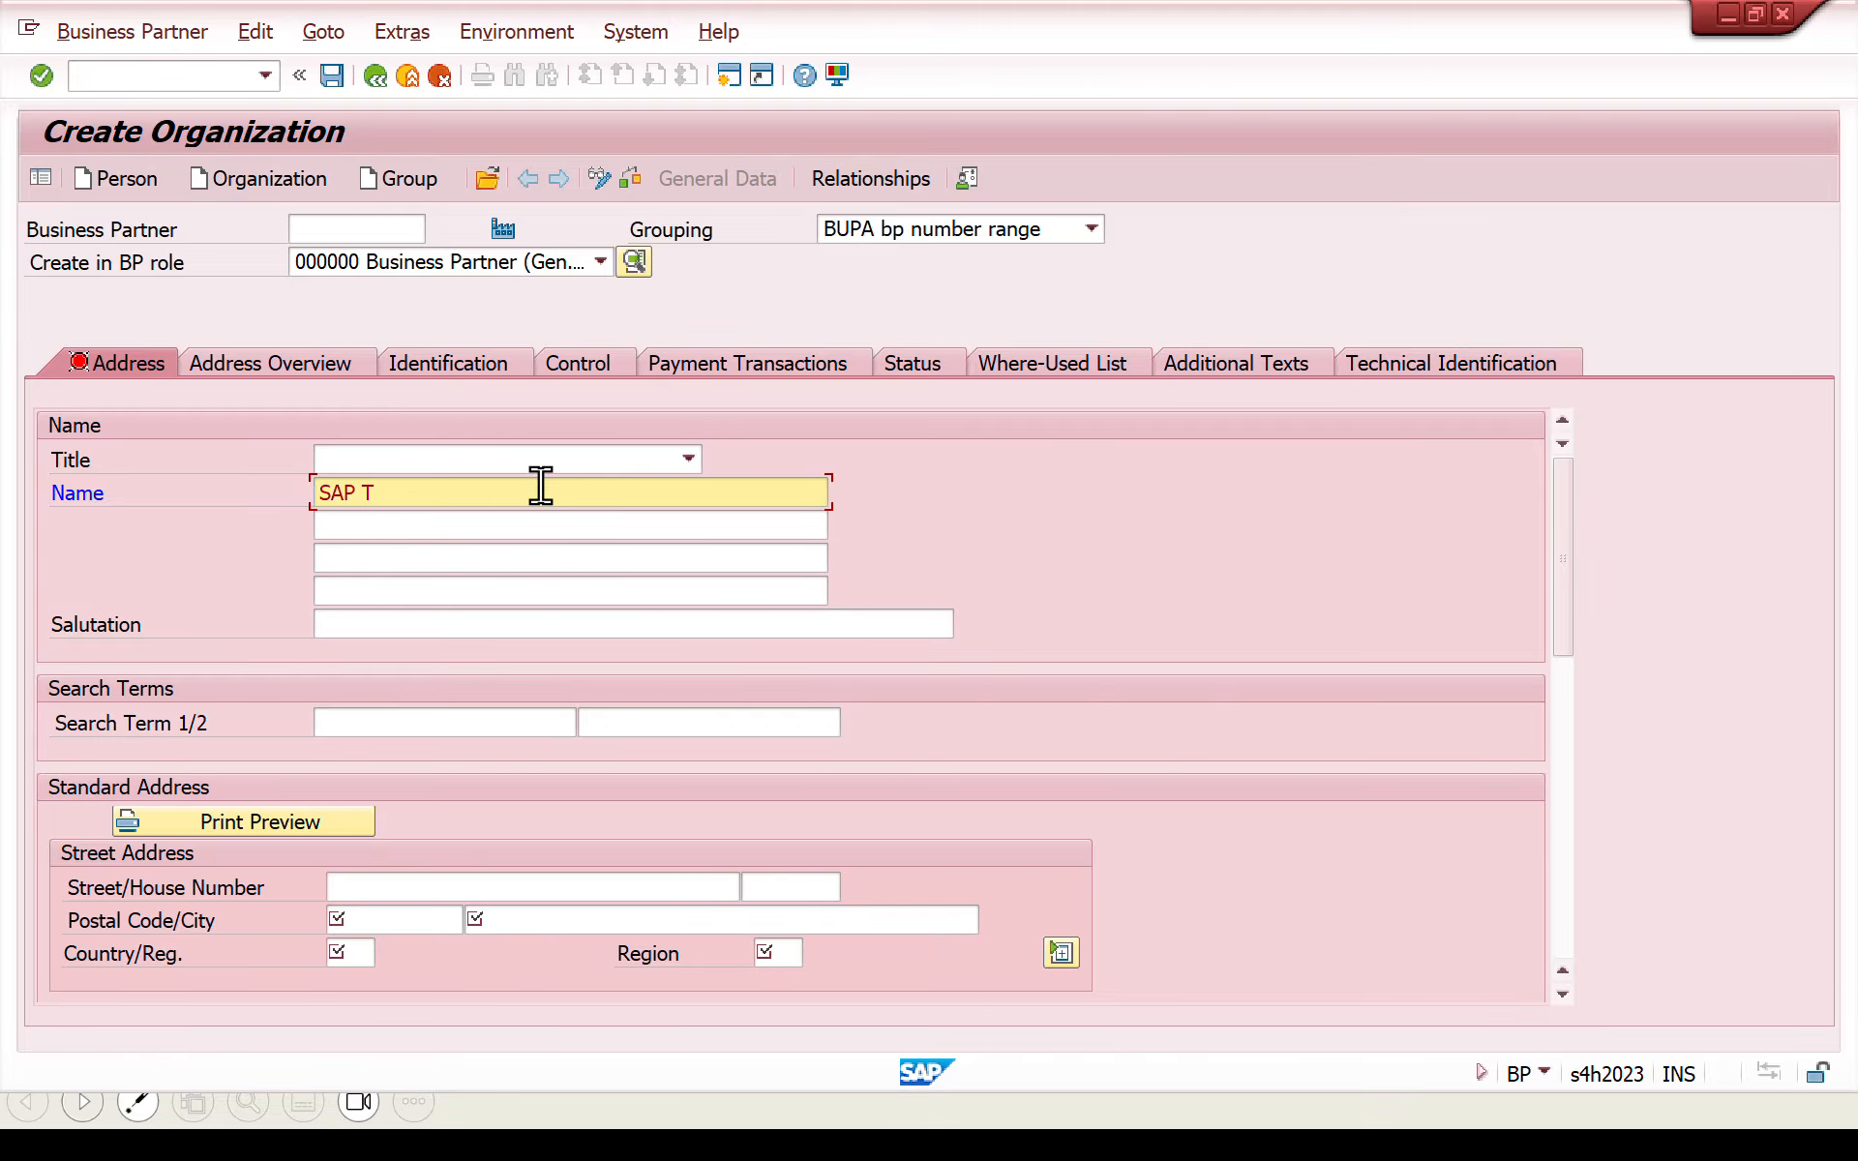
pyautogui.press('BackSpace')
pyautogui.write('BP TESTING')
pyautogui.press('BackSpace')
pyautogui.press('BackSpace')
pyautogui.write('KUMAR')
pyautogui.click(387, 493)
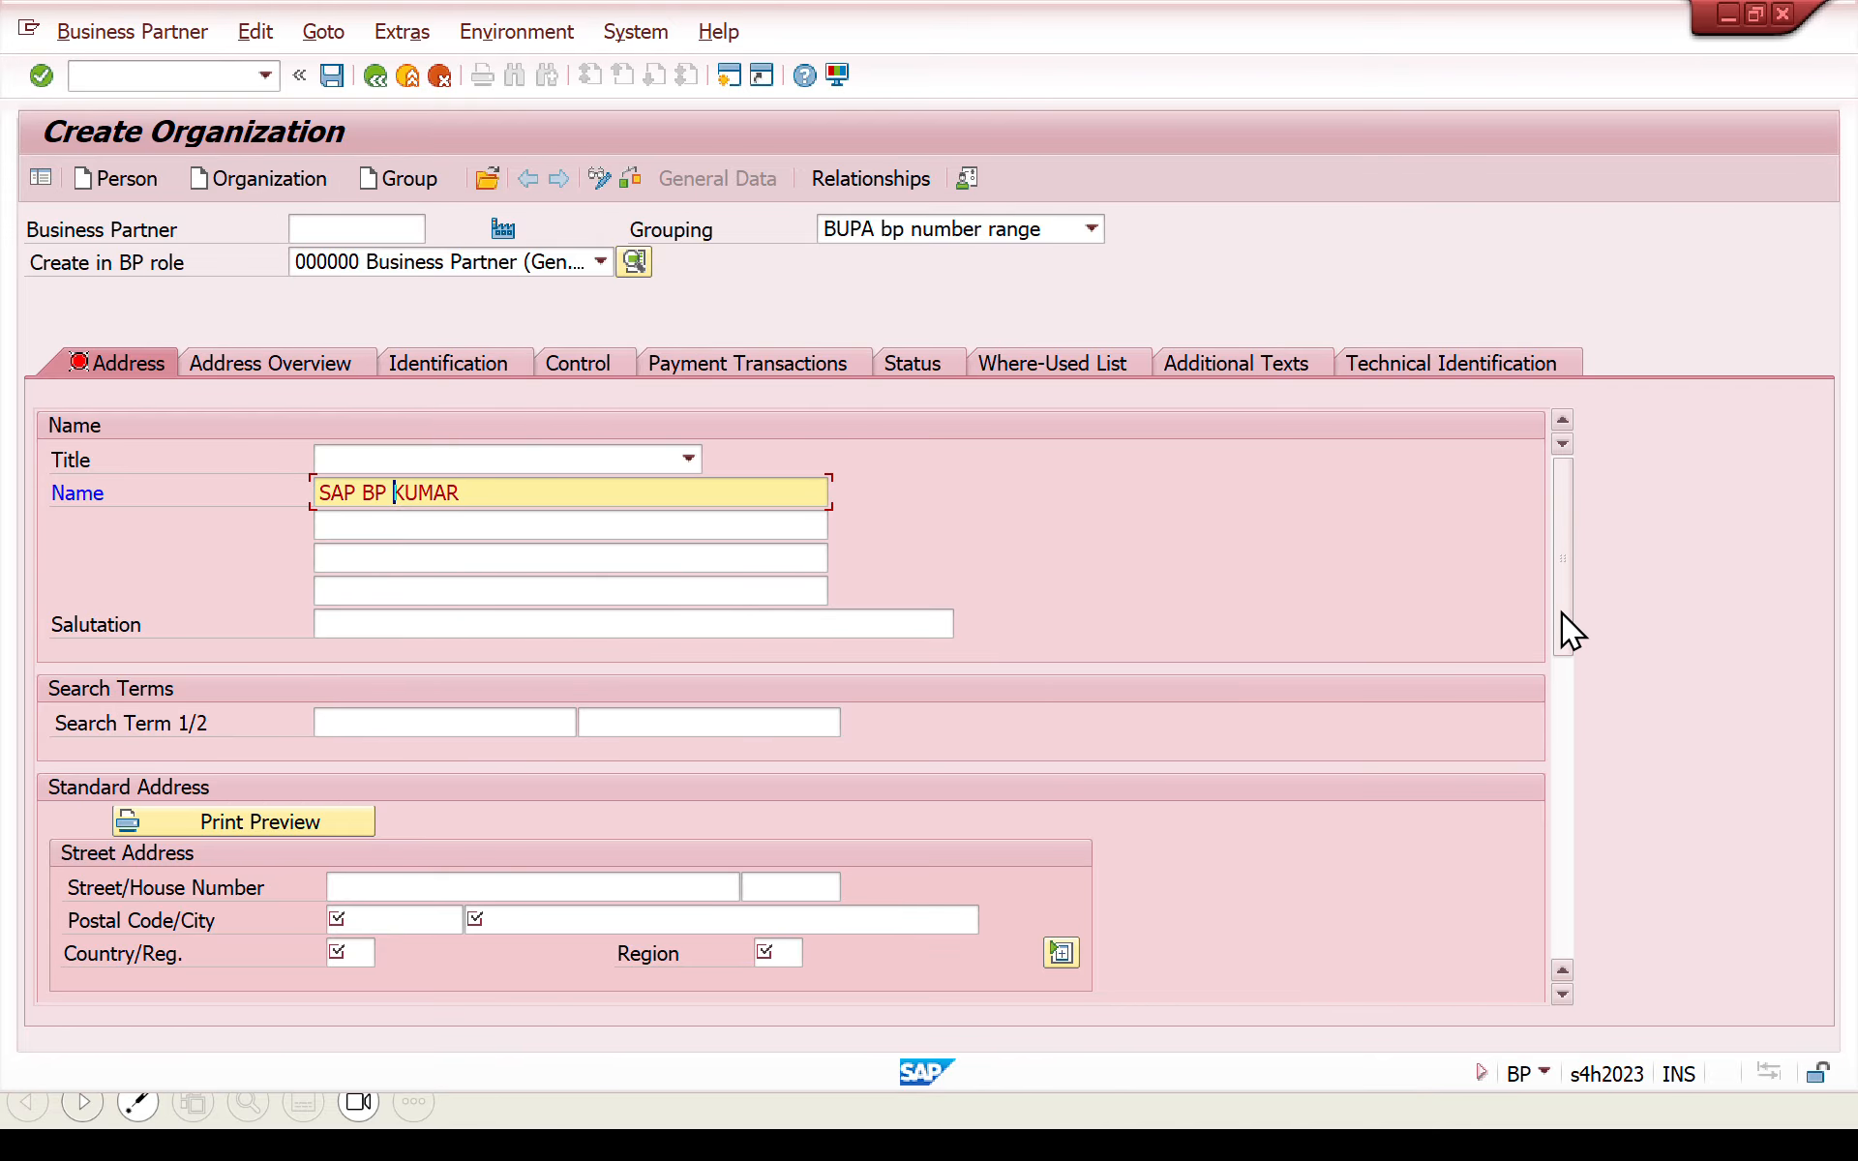
# - Enter the organization's street and postal code in the standard address
pyautogui.moveTo(1560, 612); pyautogui.dragTo(1568, 688)
pyautogui.click(654, 695)
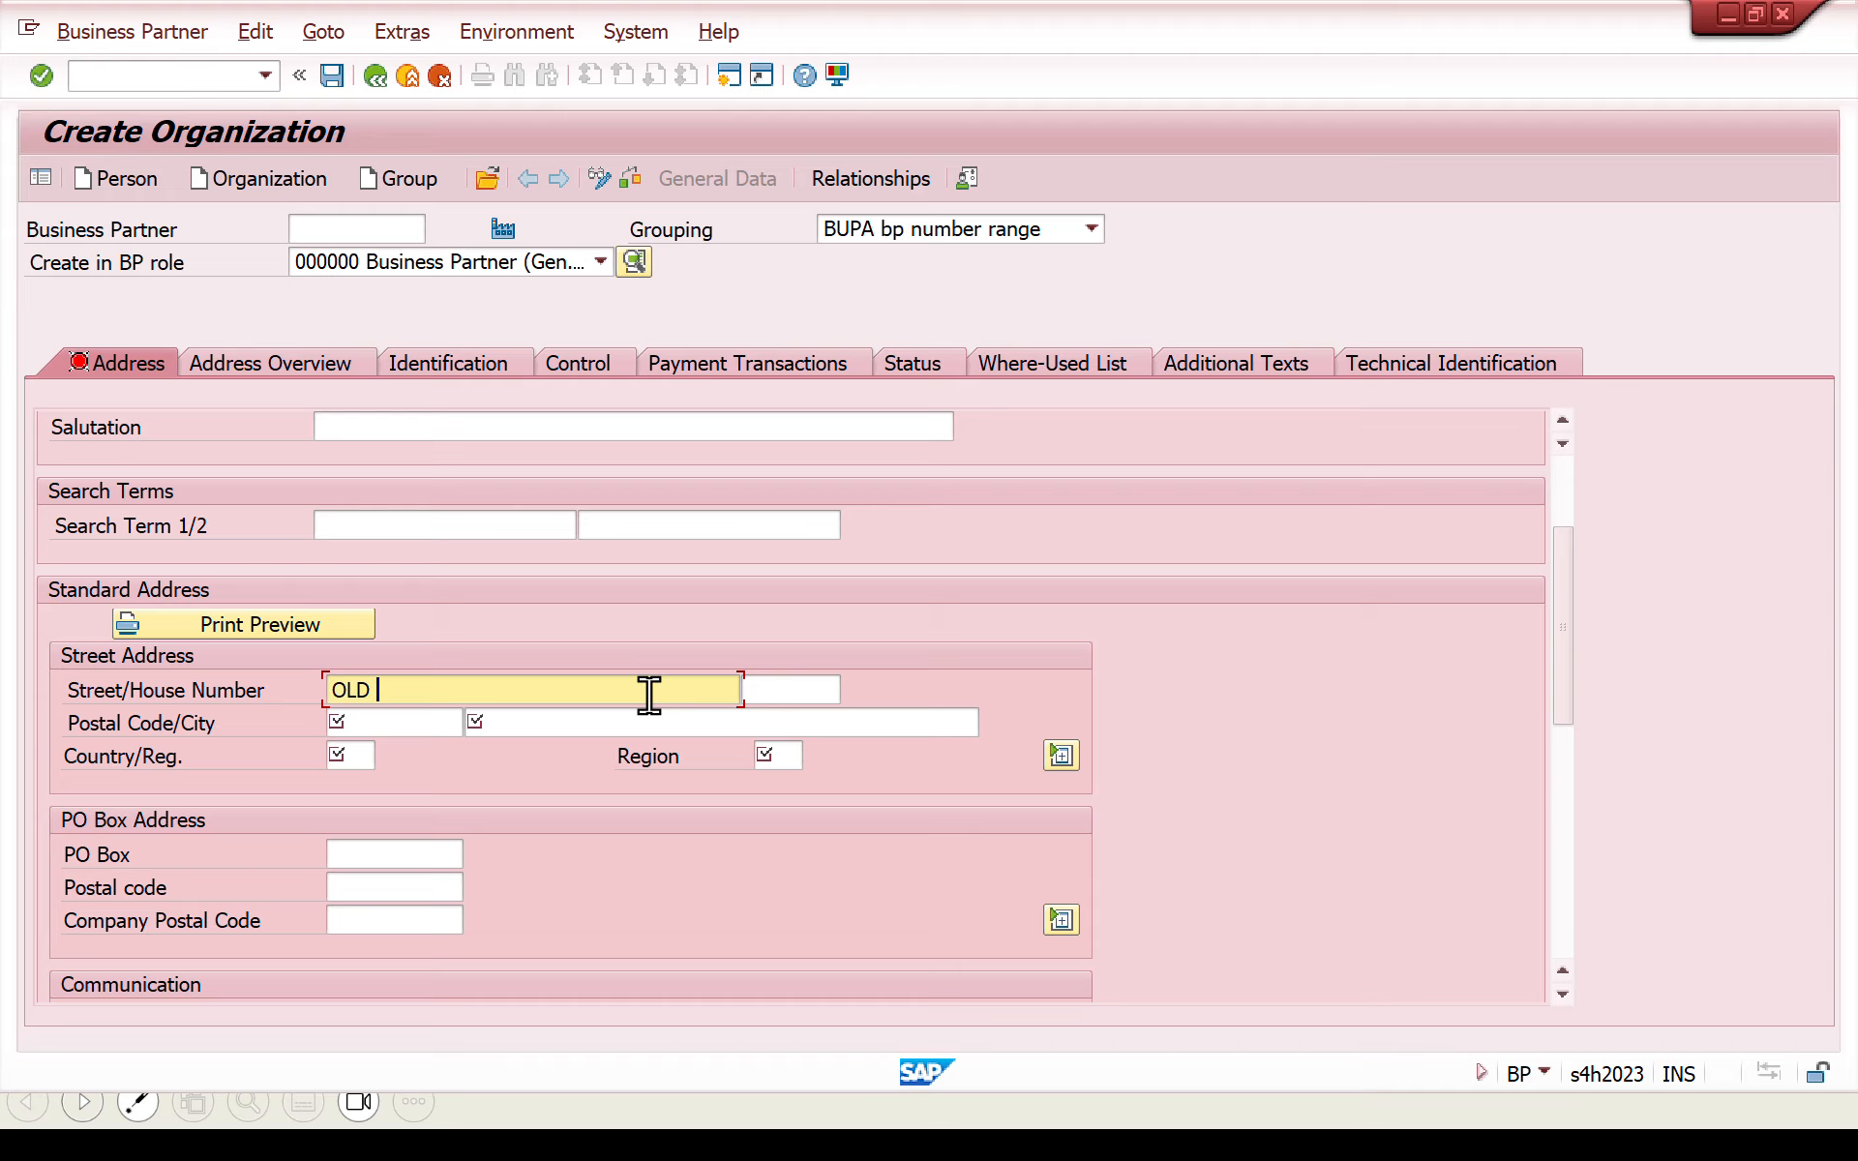
pyautogui.write('OLD STREET')
pyautogui.click(409, 723)
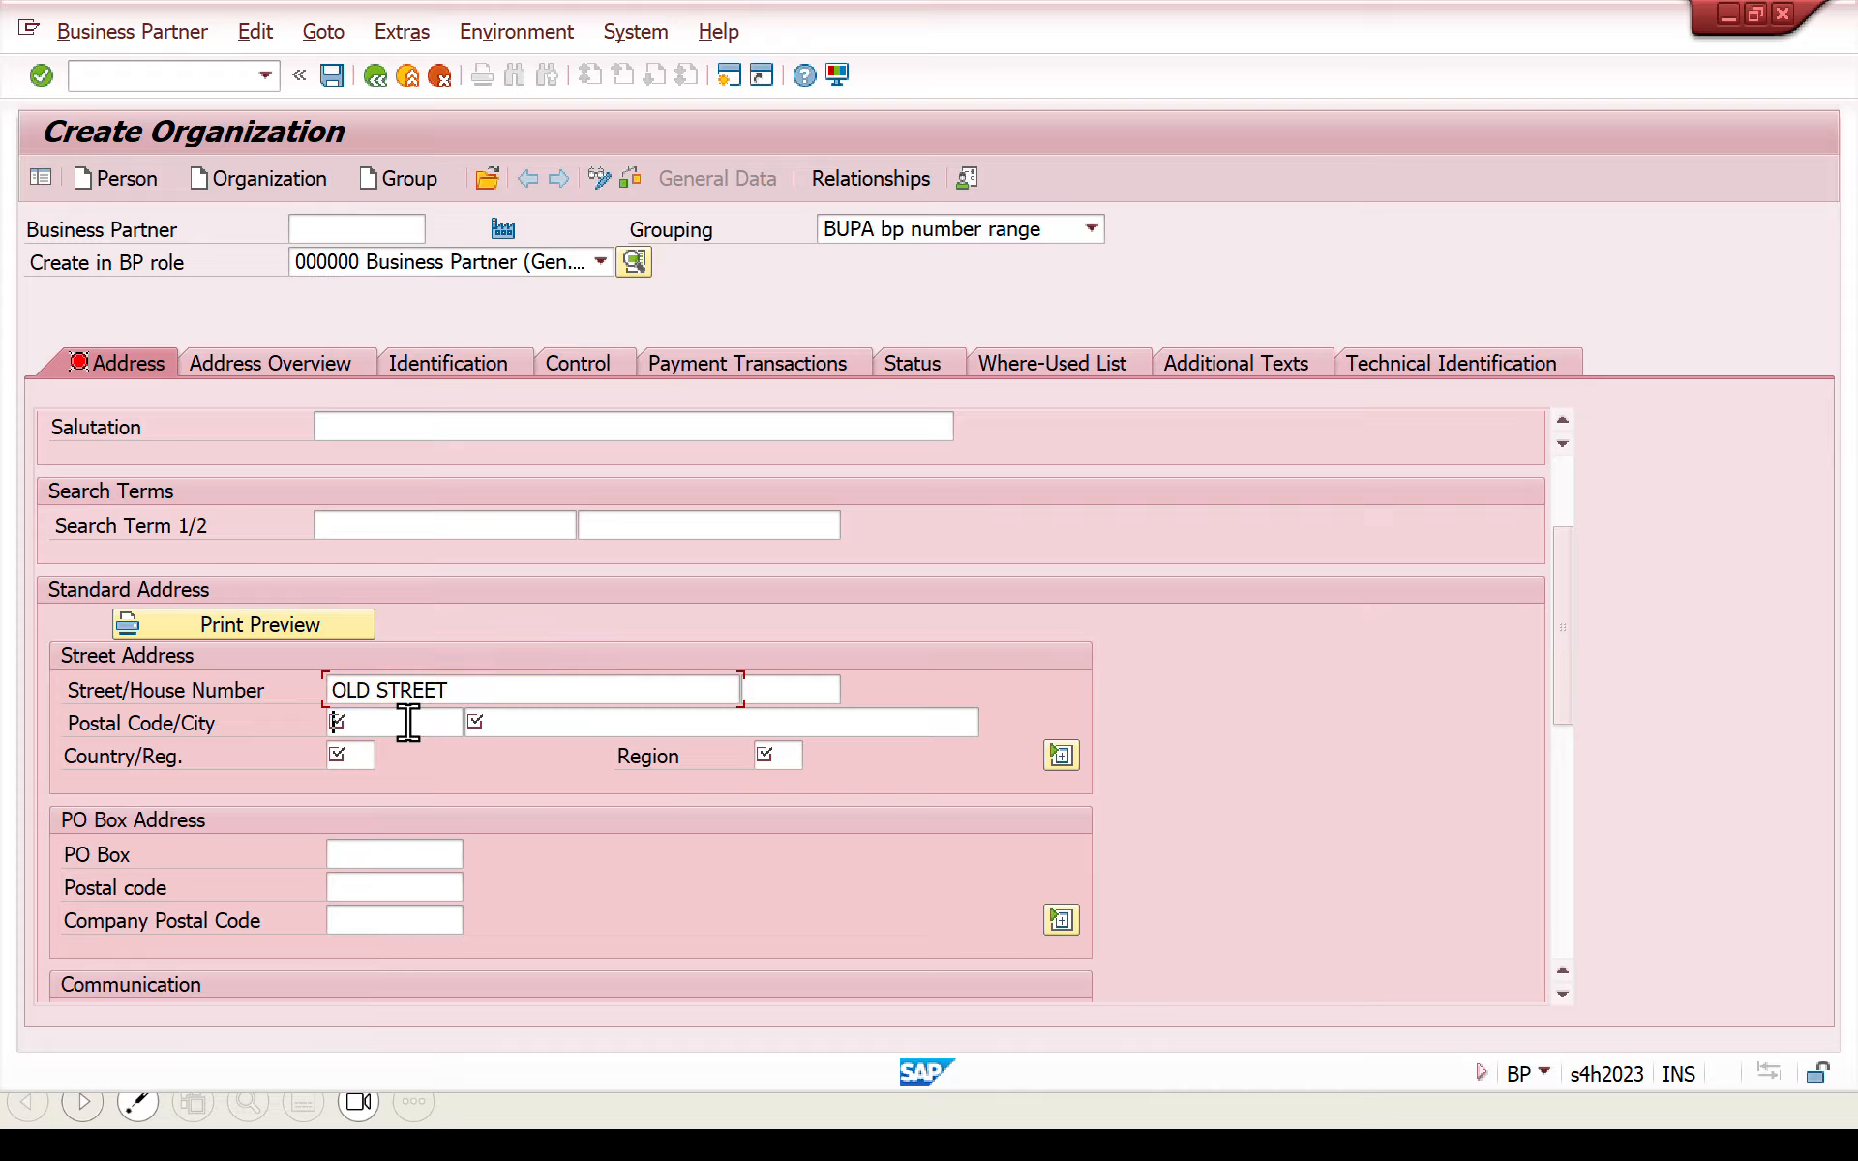
pyautogui.write('5')
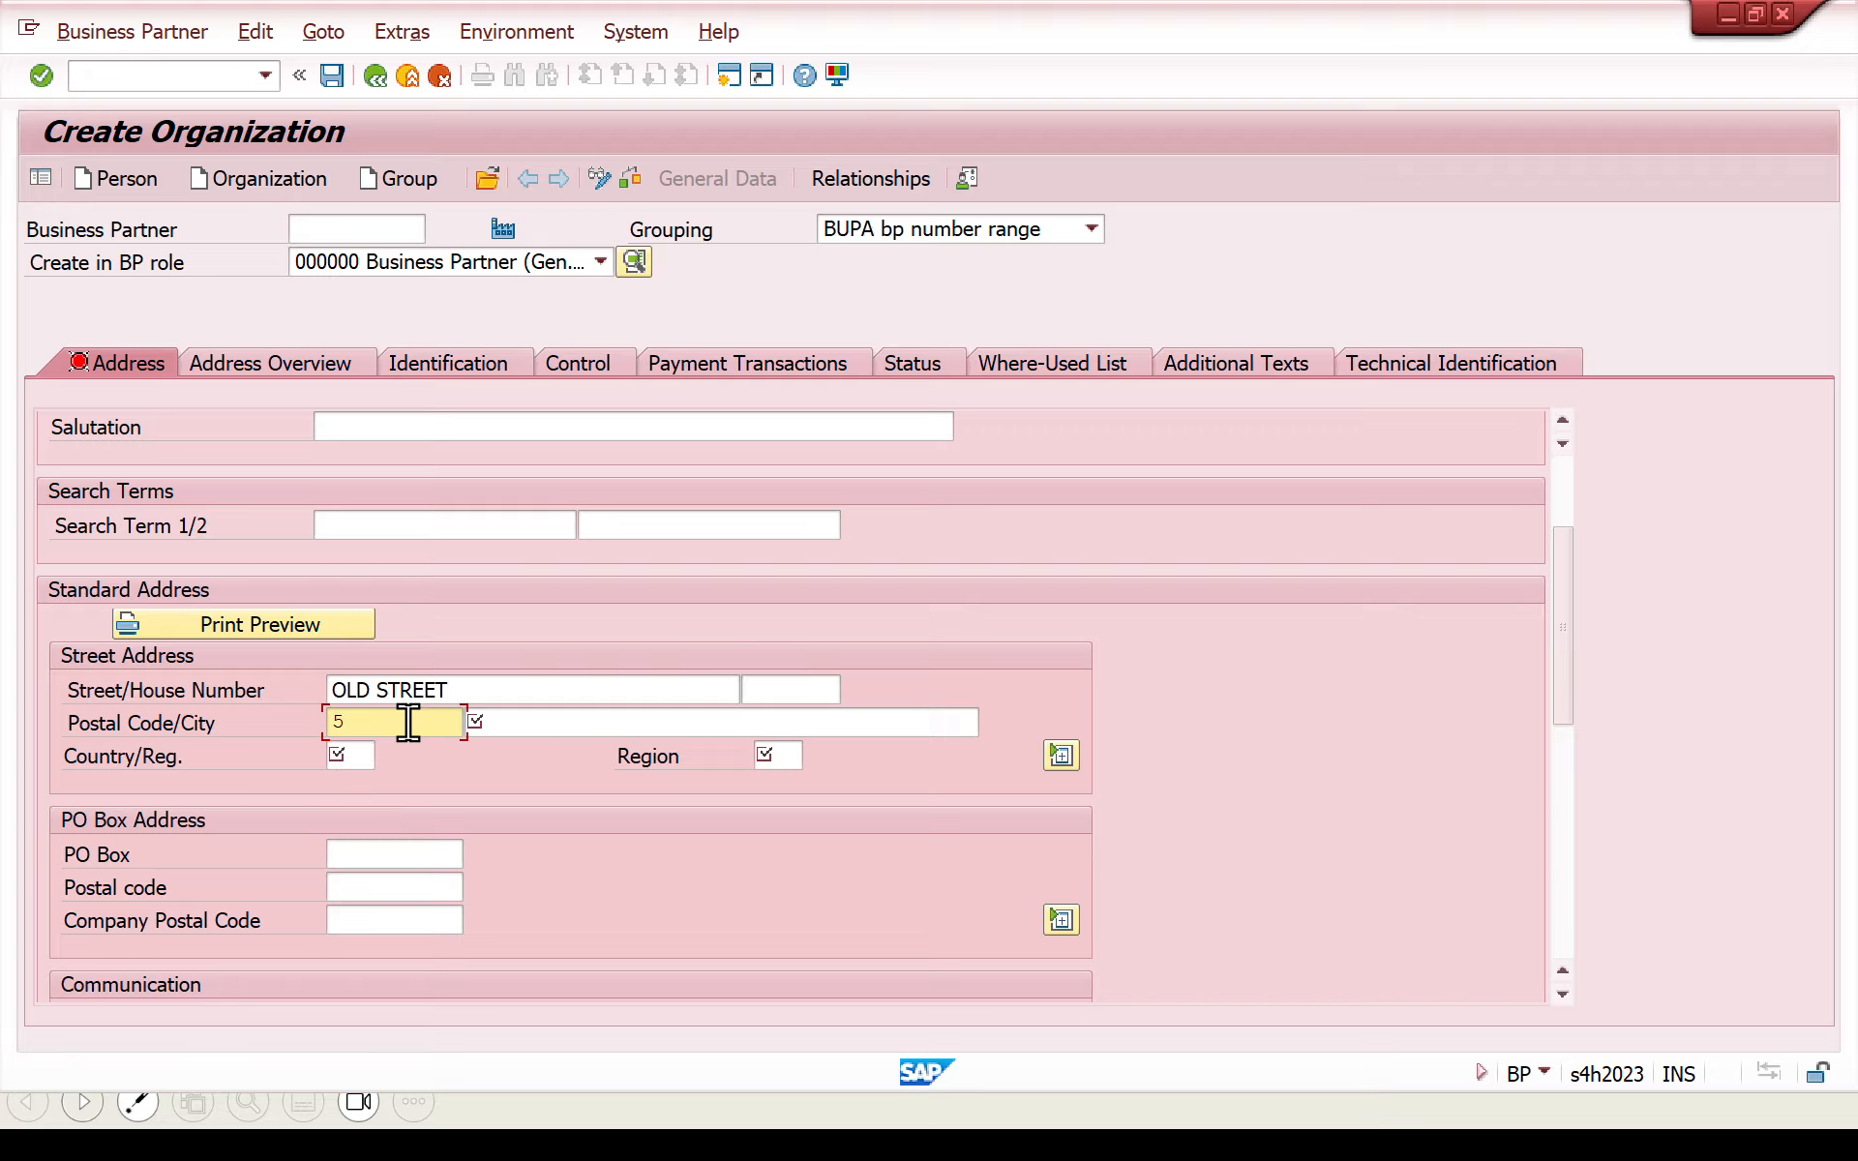
pyautogui.write('60100')
# - Enter the organization's city in the standard address and correct its spelling
pyautogui.click(625, 733)
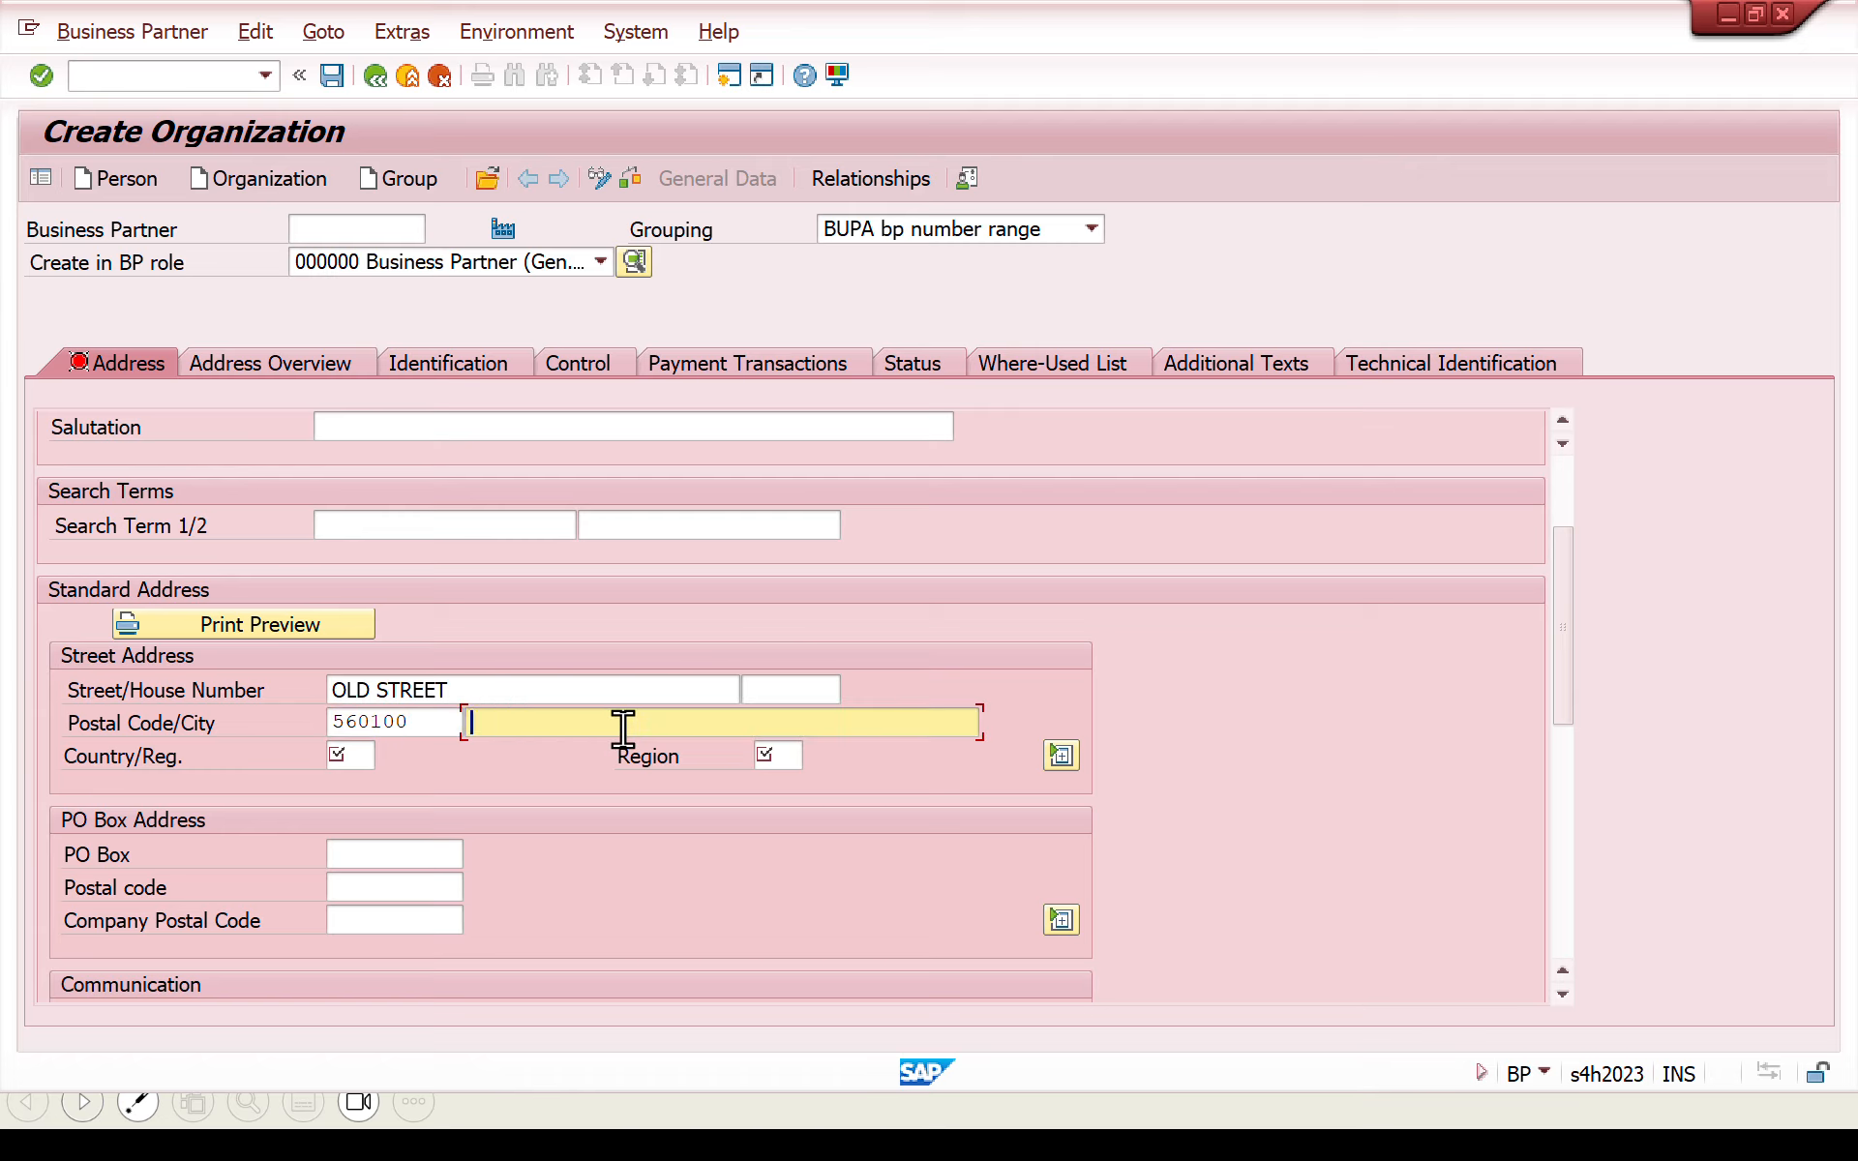
pyautogui.write('BANGALORE')
pyautogui.click(497, 724)
pyautogui.press('BackSpace')
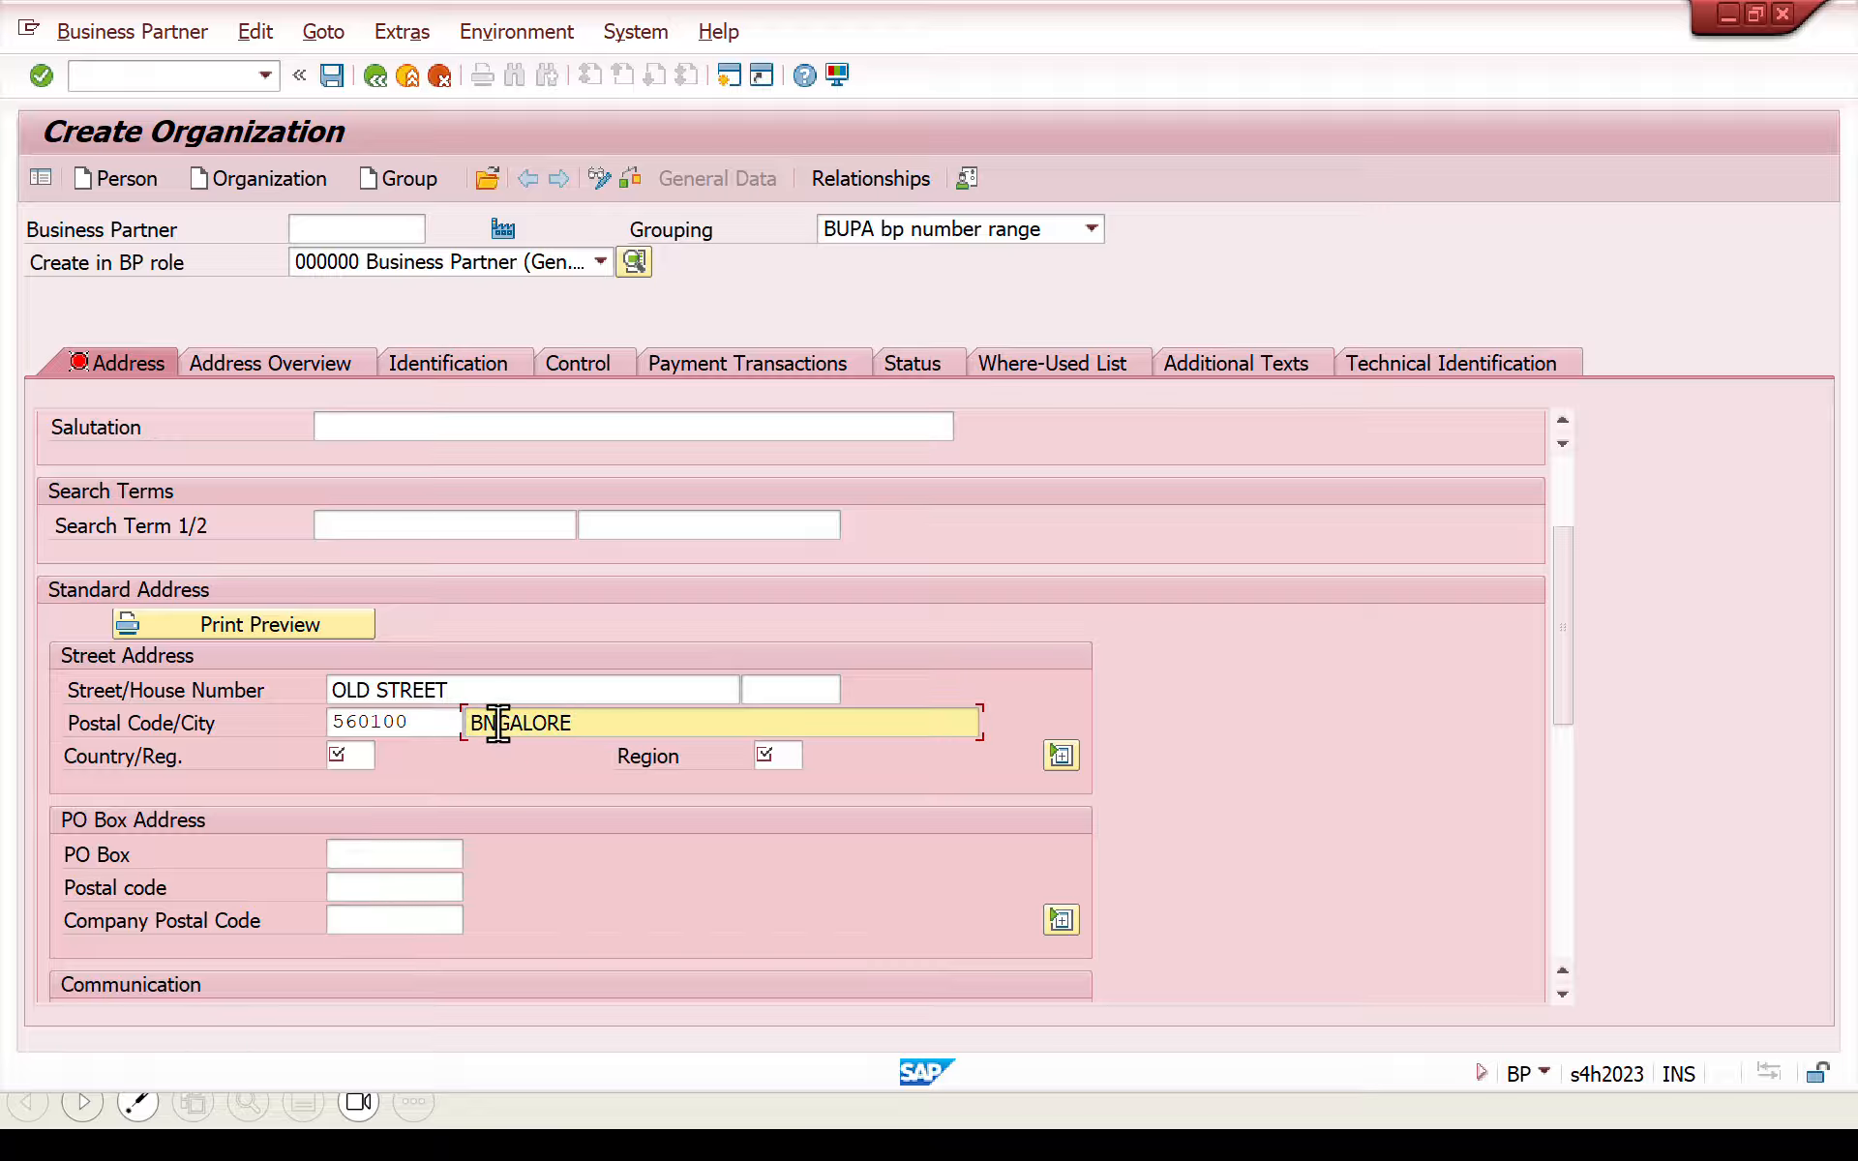
pyautogui.write('E')
pyautogui.press('BackSpace')
pyautogui.write('U')
pyautogui.press('Right')
pyautogui.press('Delete')
pyautogui.scroll(-5, 616, 754)
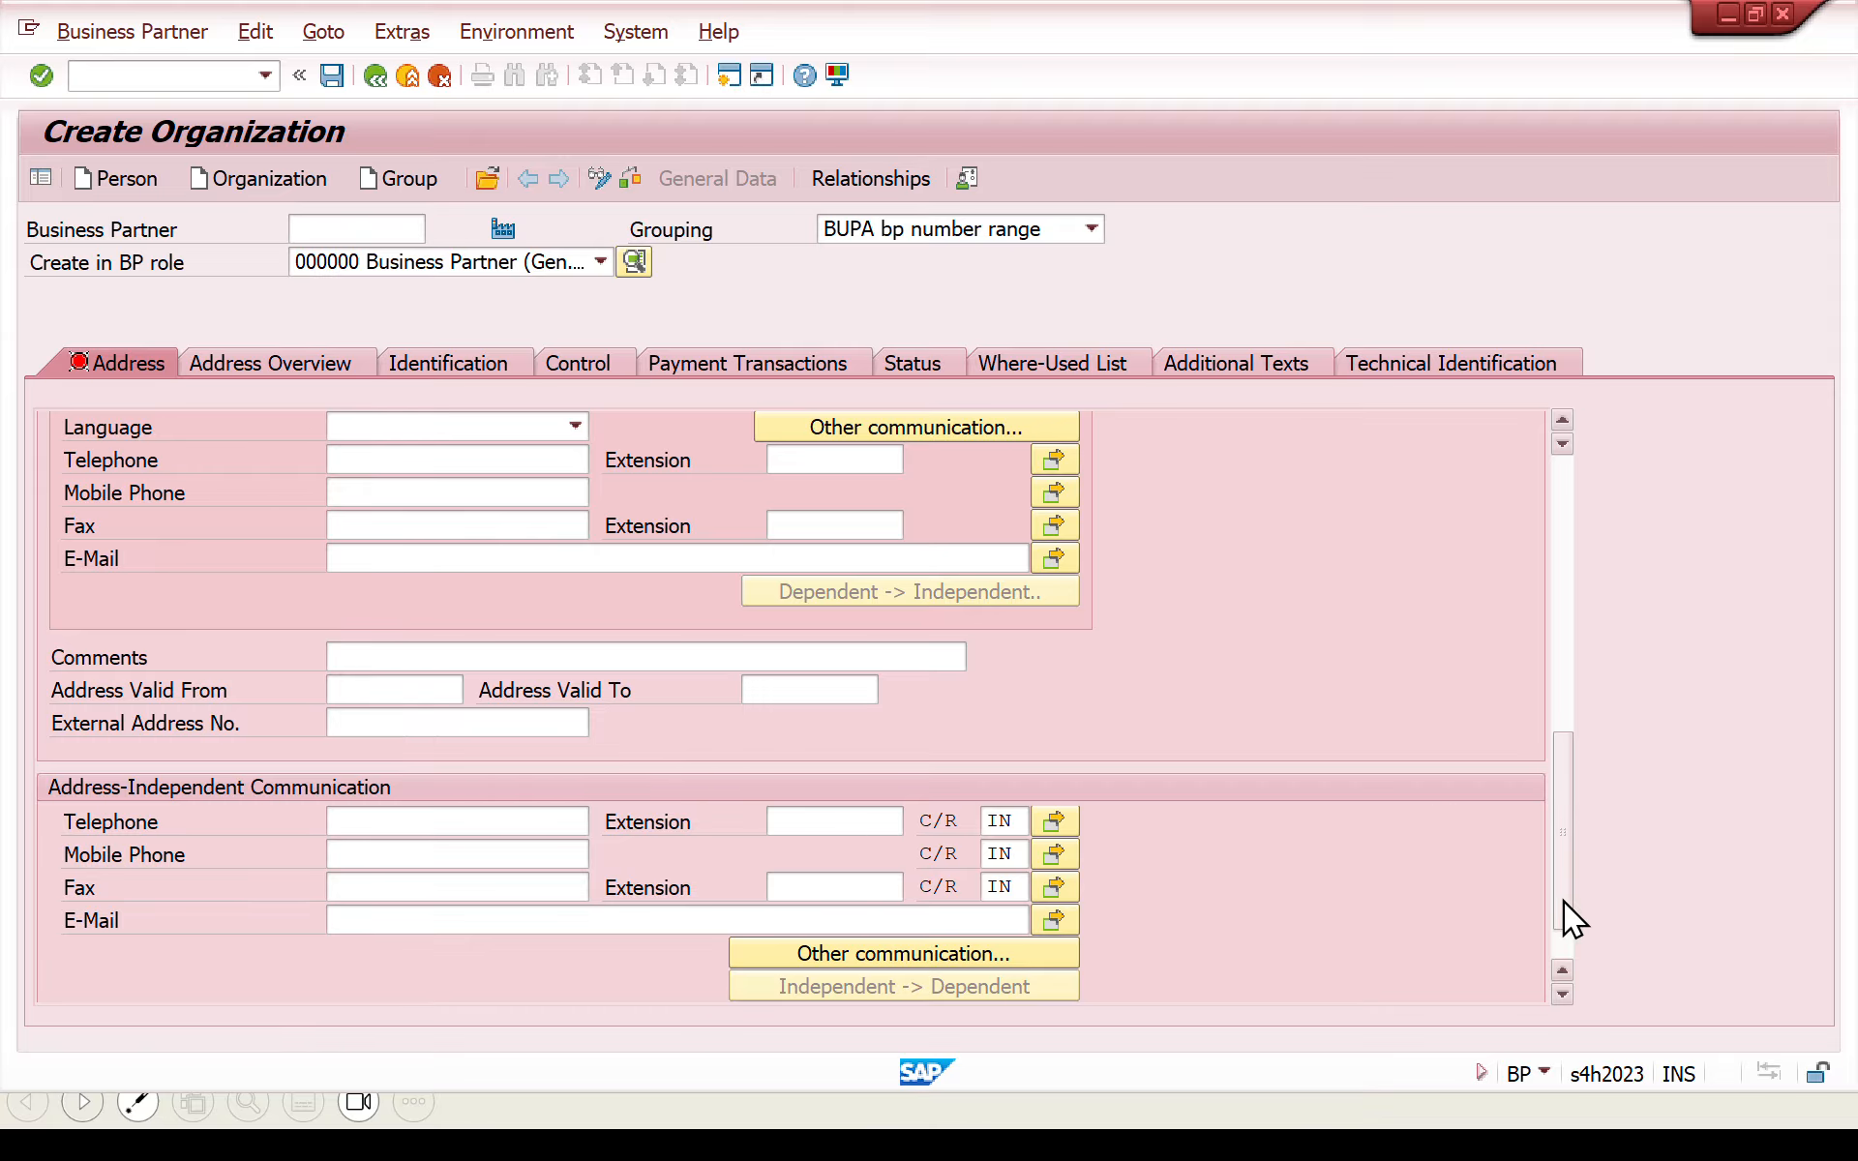
pyautogui.moveTo(1560, 896); pyautogui.dragTo(1552, 739)
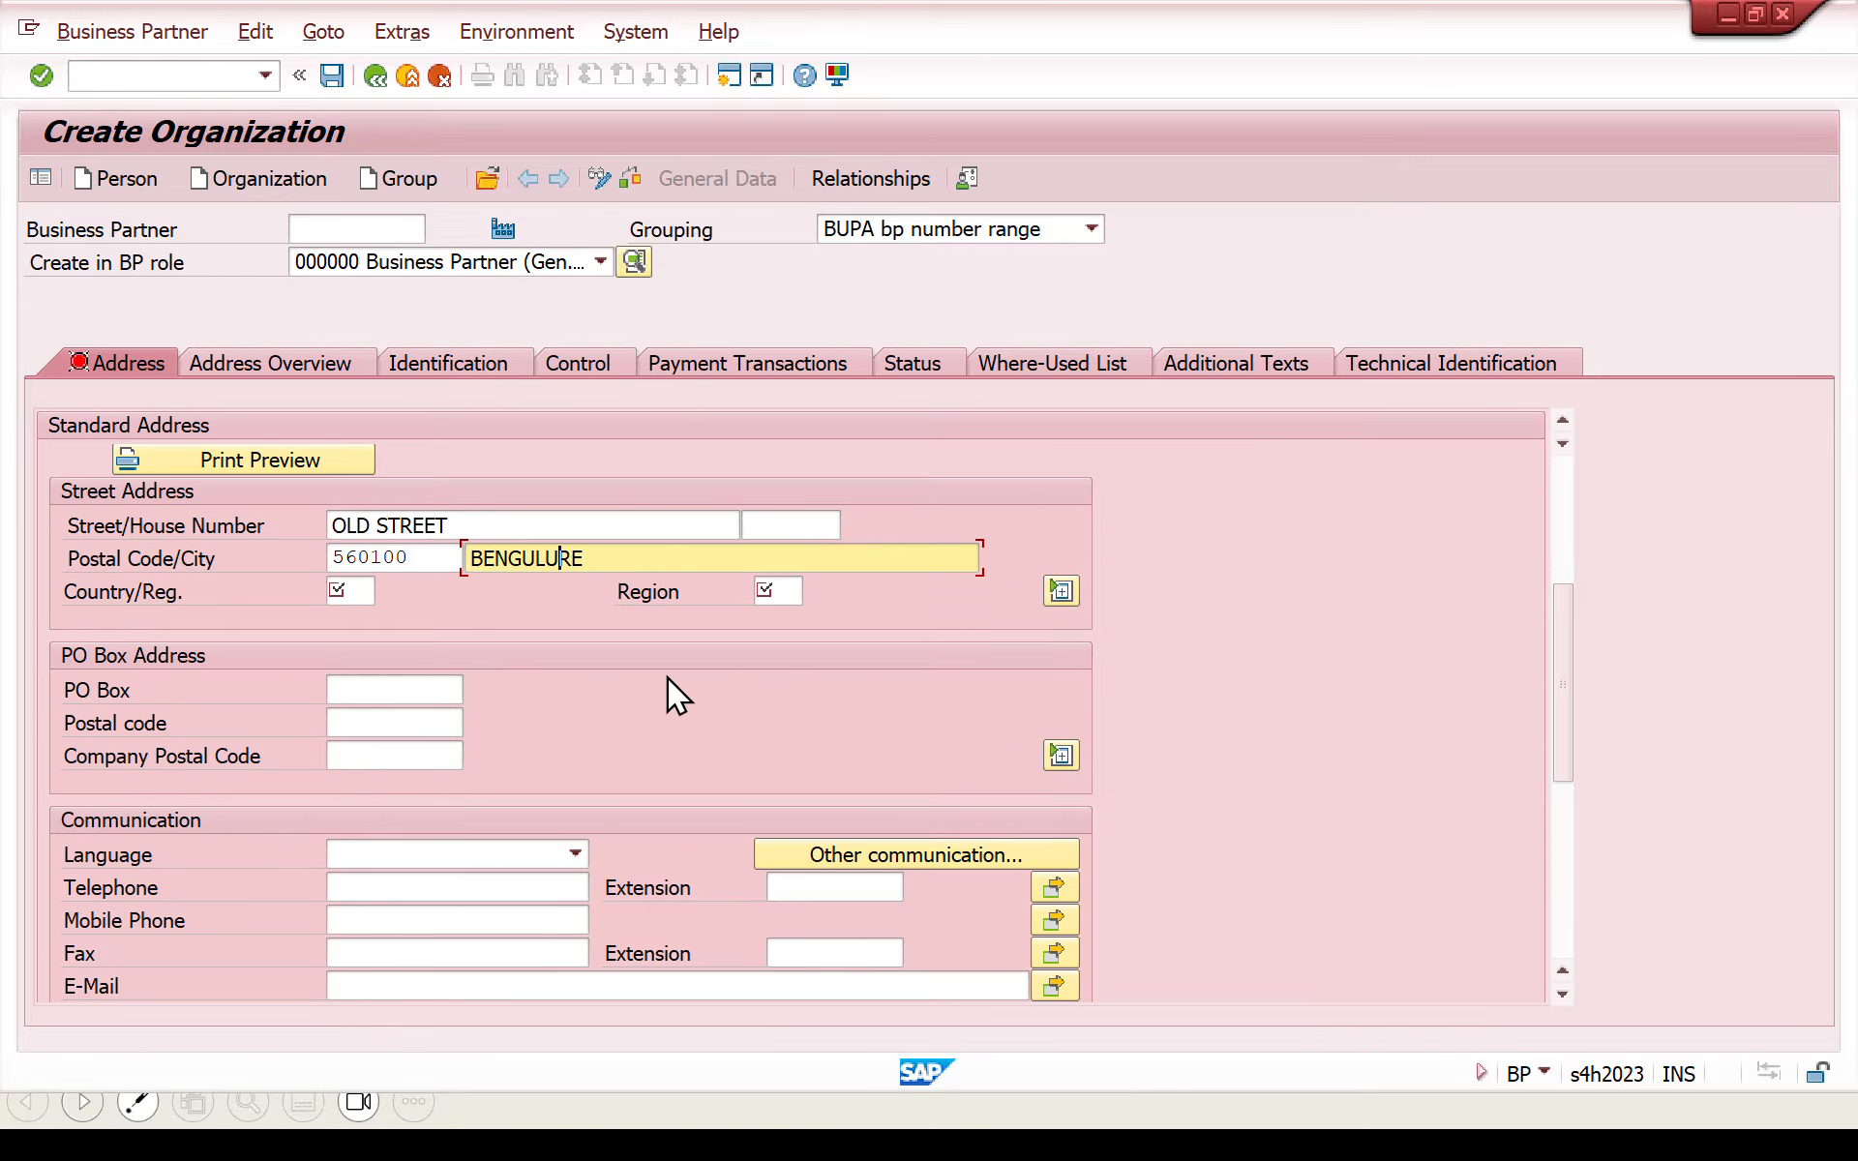
pyautogui.click(612, 550)
pyautogui.write('U')
# - Set the address country to IN and the region to 10, and save the new business partner
pyautogui.click(347, 589)
pyautogui.write('IN')
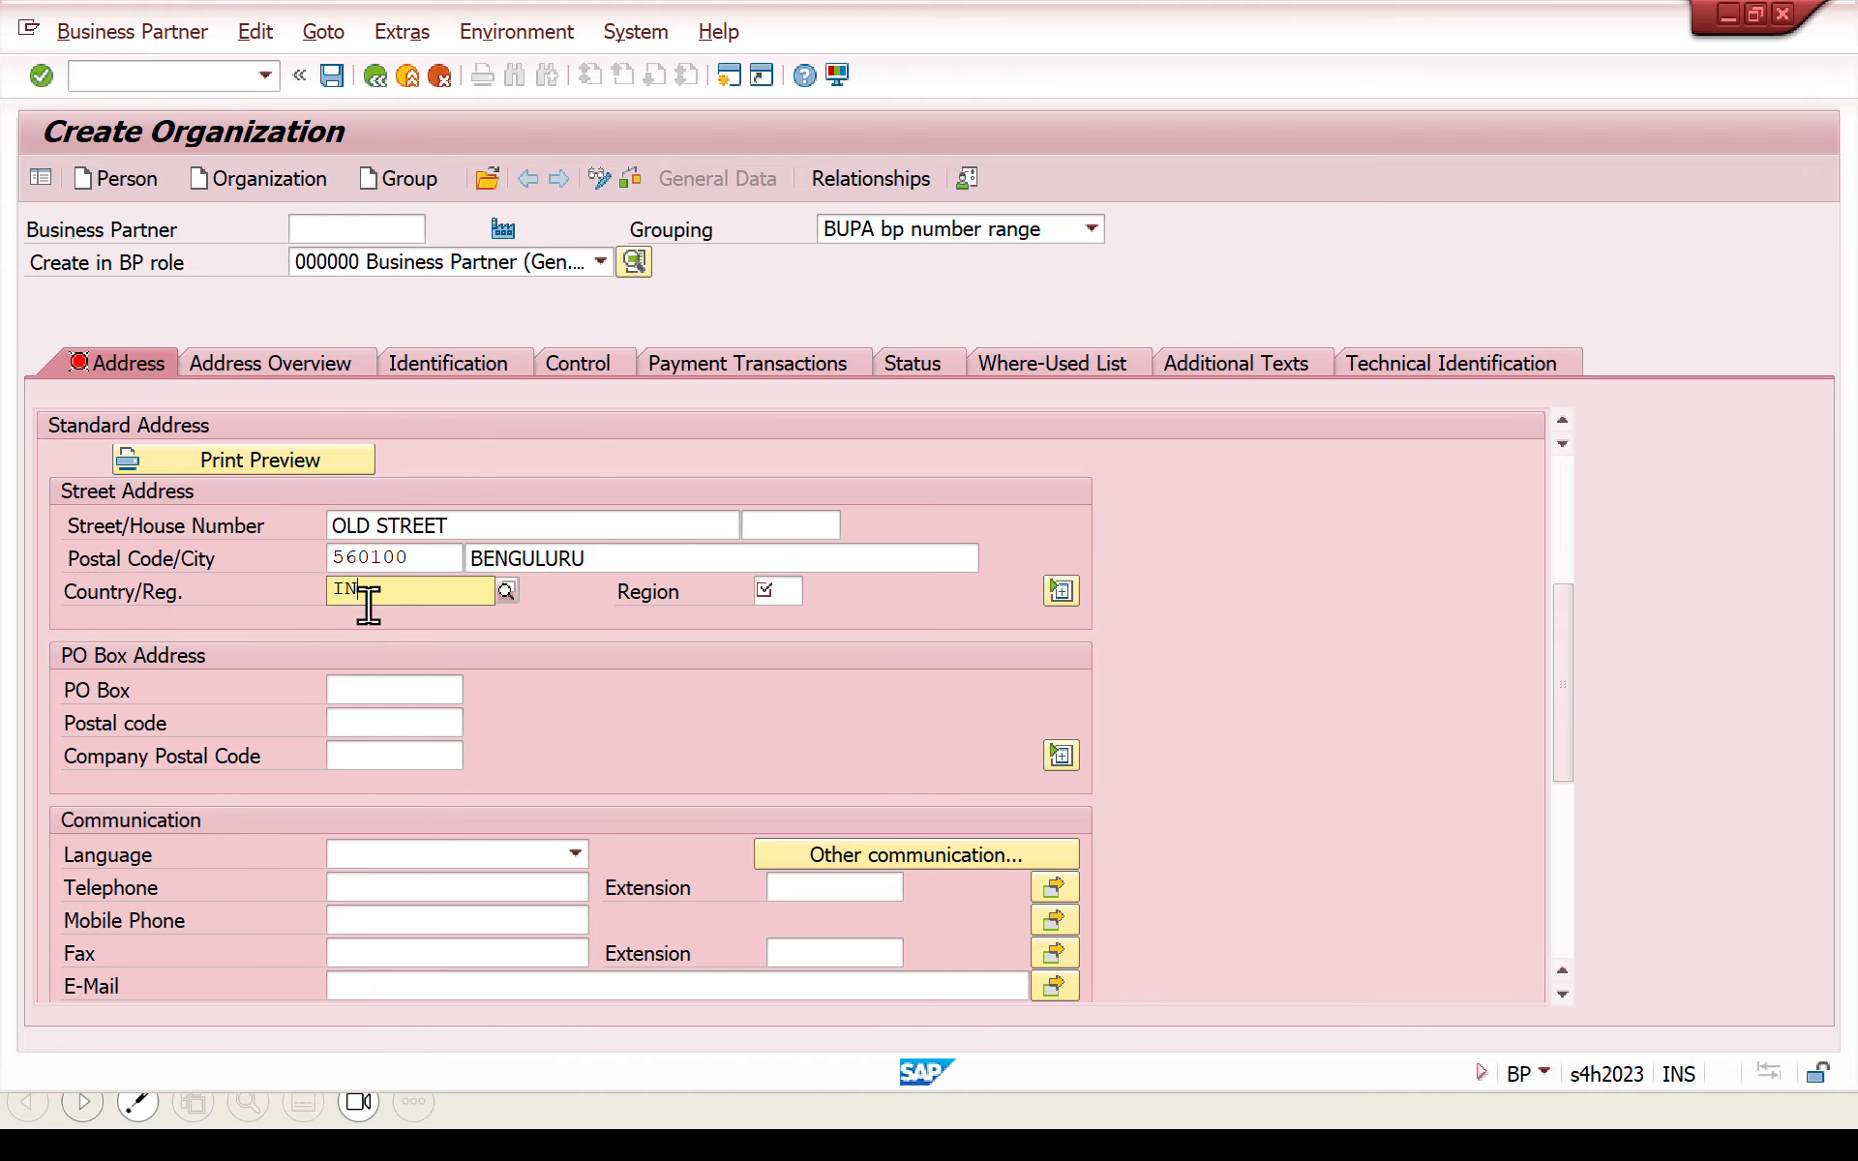
pyautogui.click(376, 663)
pyautogui.click(783, 591)
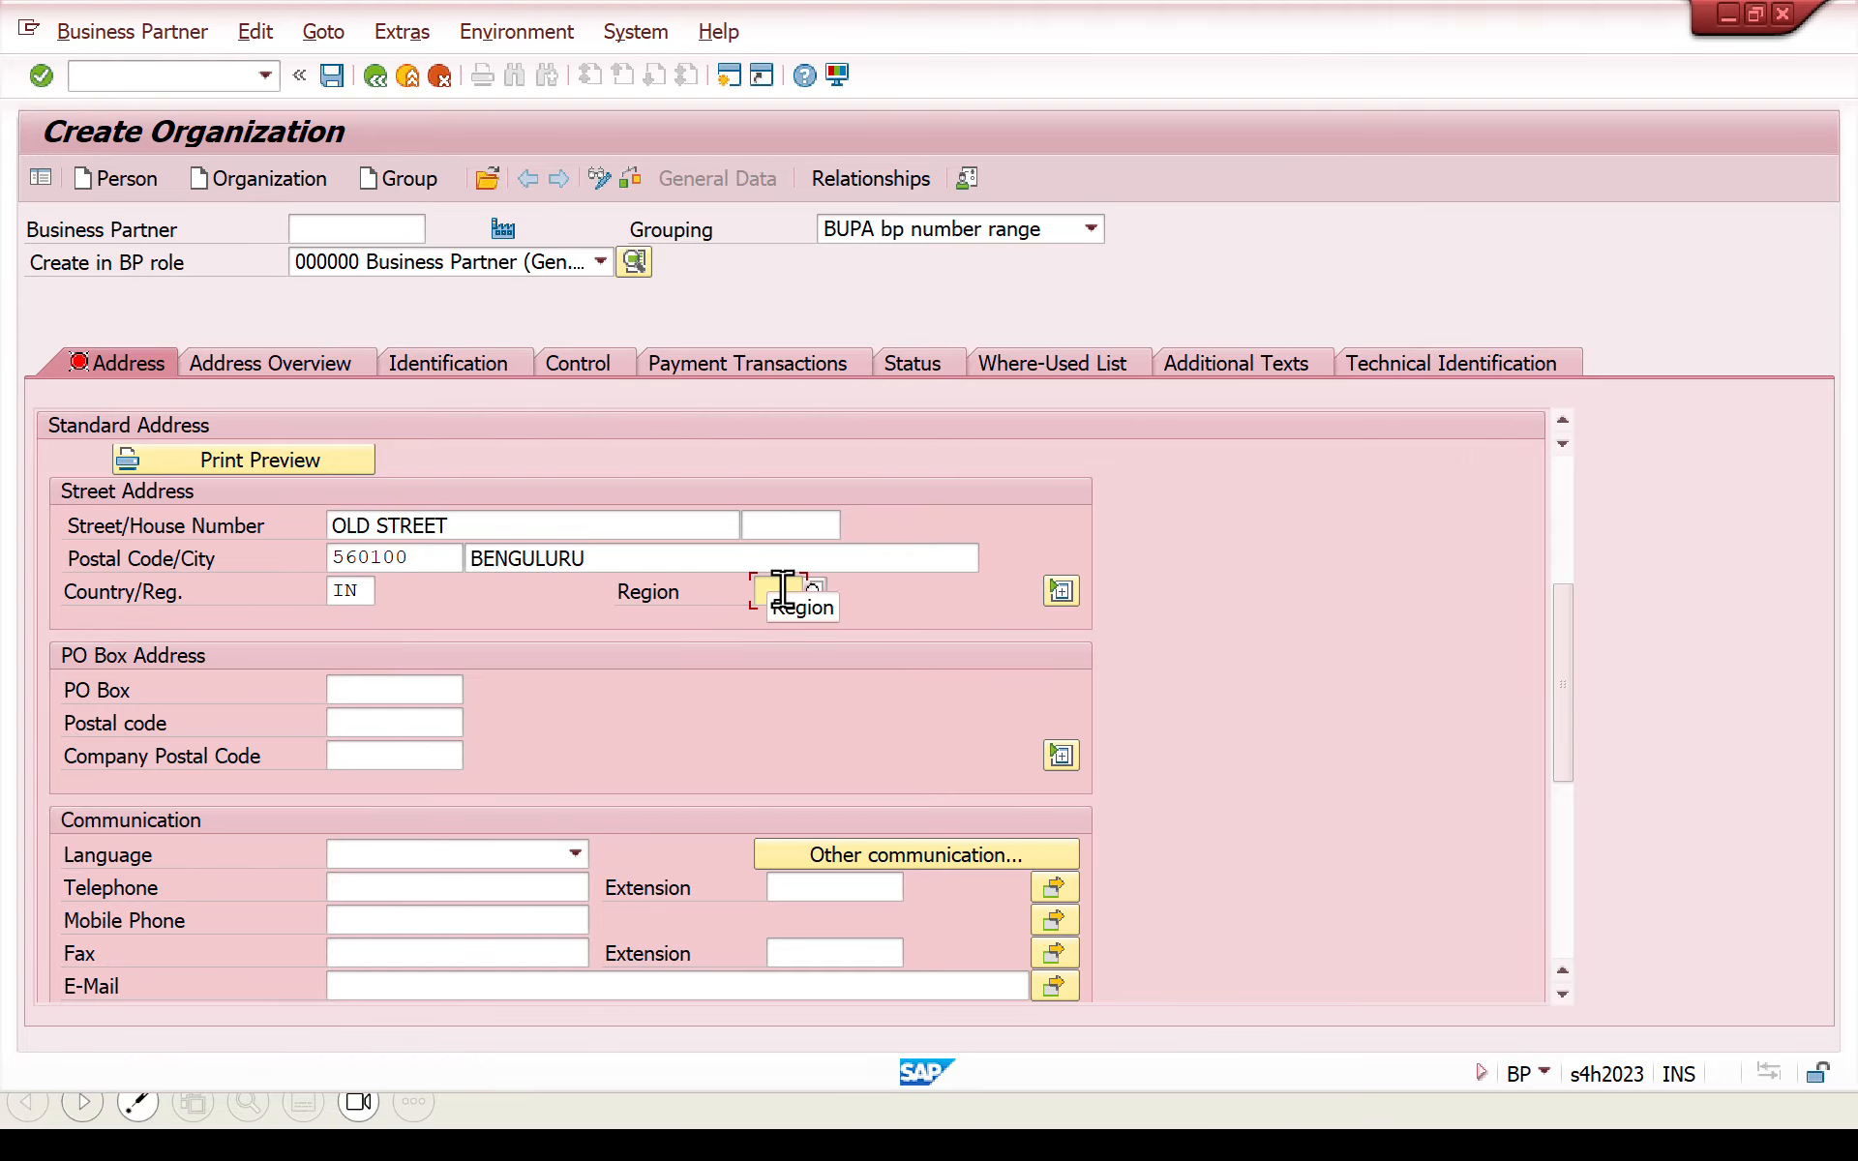
pyautogui.write('10')
pyautogui.press('Return')
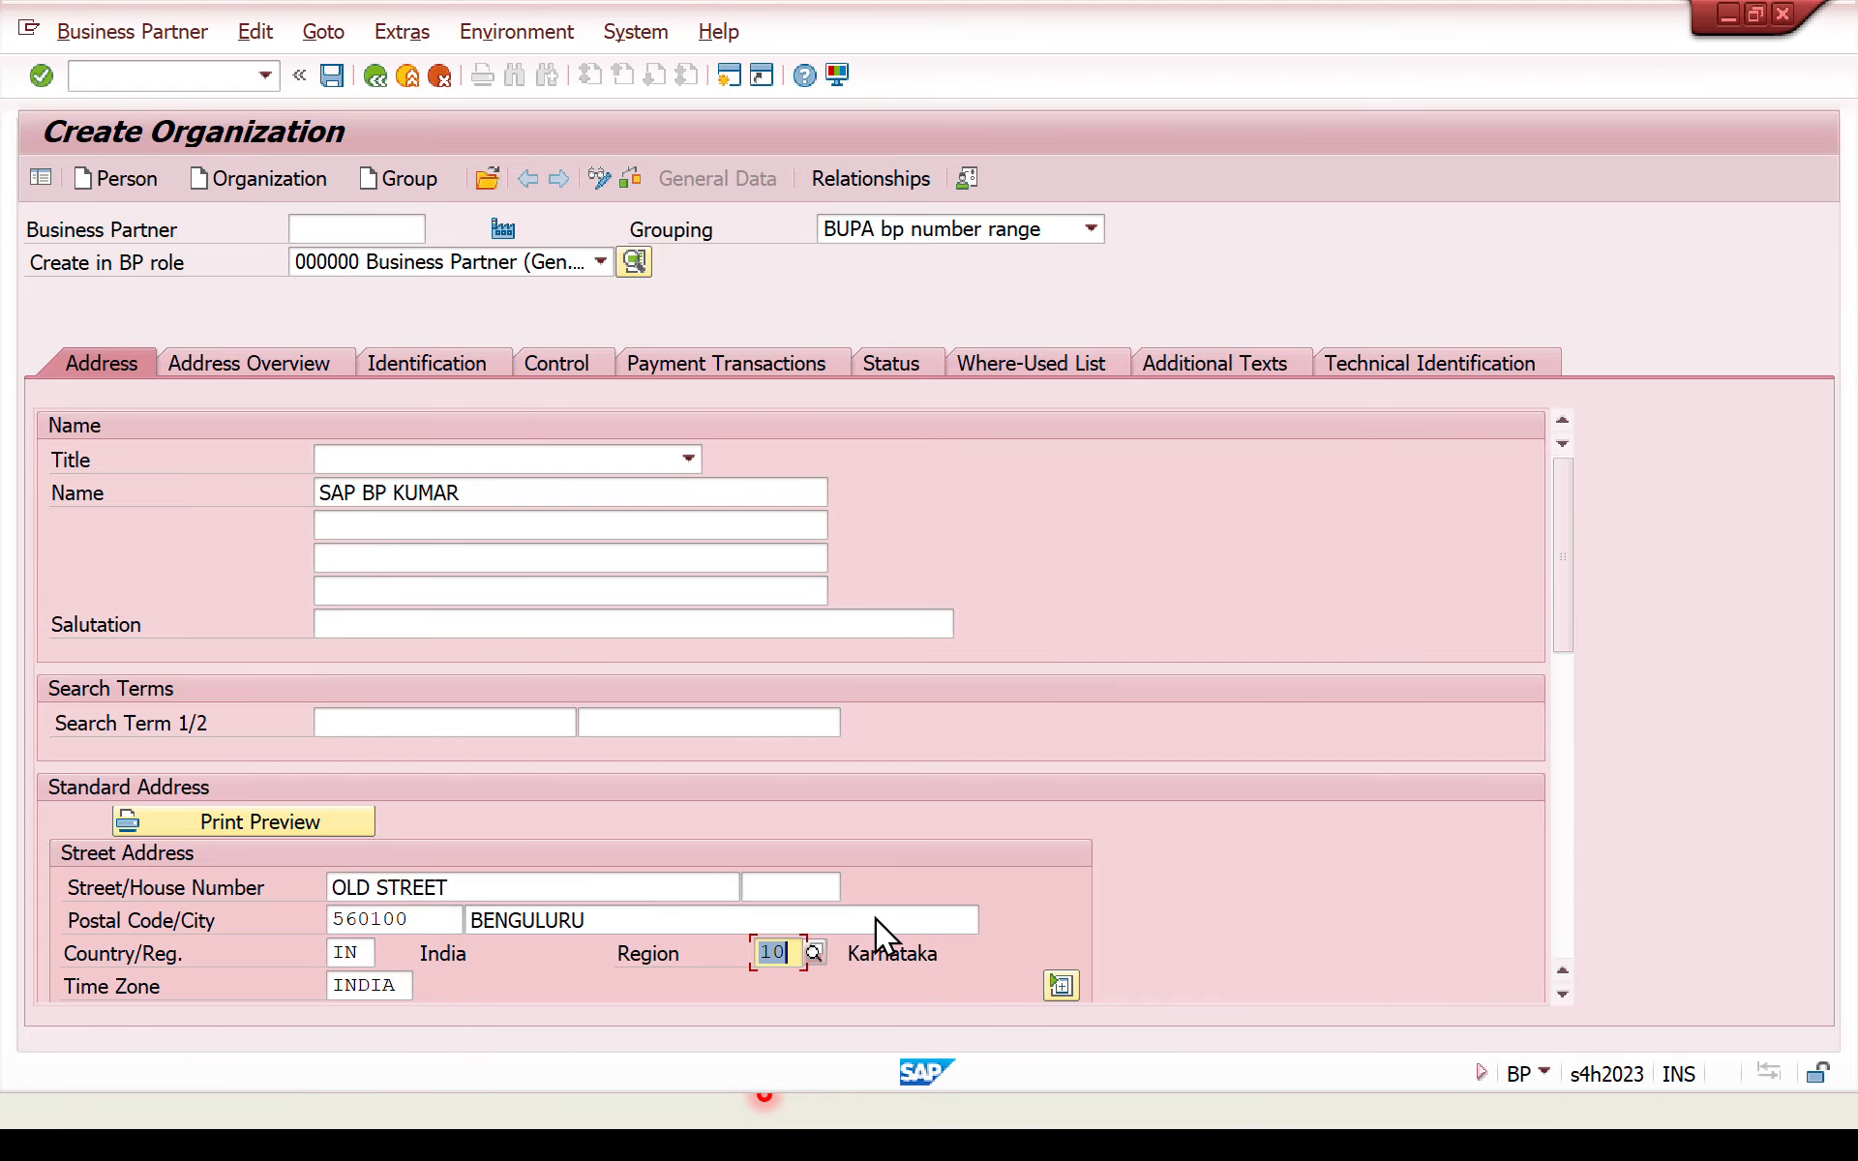
pyautogui.moveTo(1570, 602); pyautogui.dragTo(1619, 472)
pyautogui.click(340, 77)
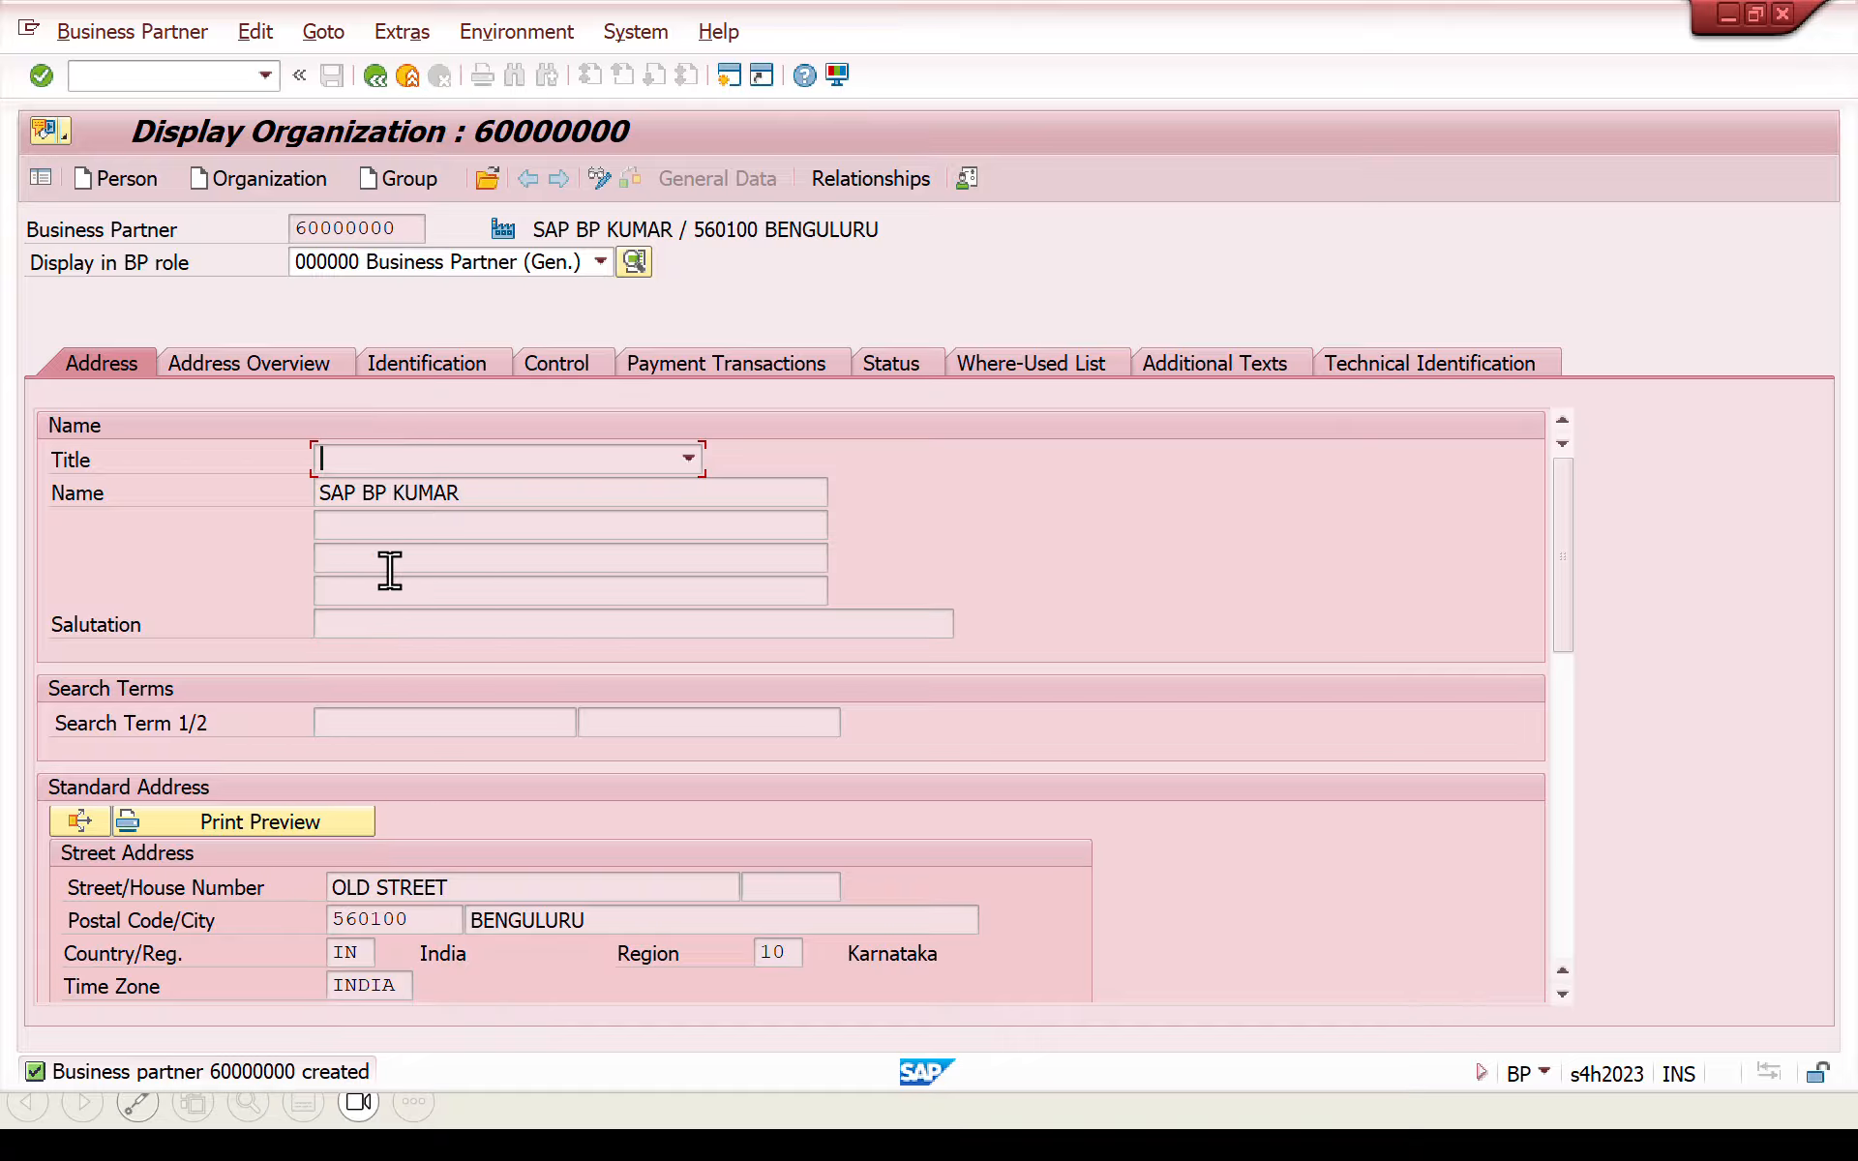
# - Switch the business partner to change mode and add the role FLCU00 Customer (Fin.Accounting)
pyautogui.click(602, 178)
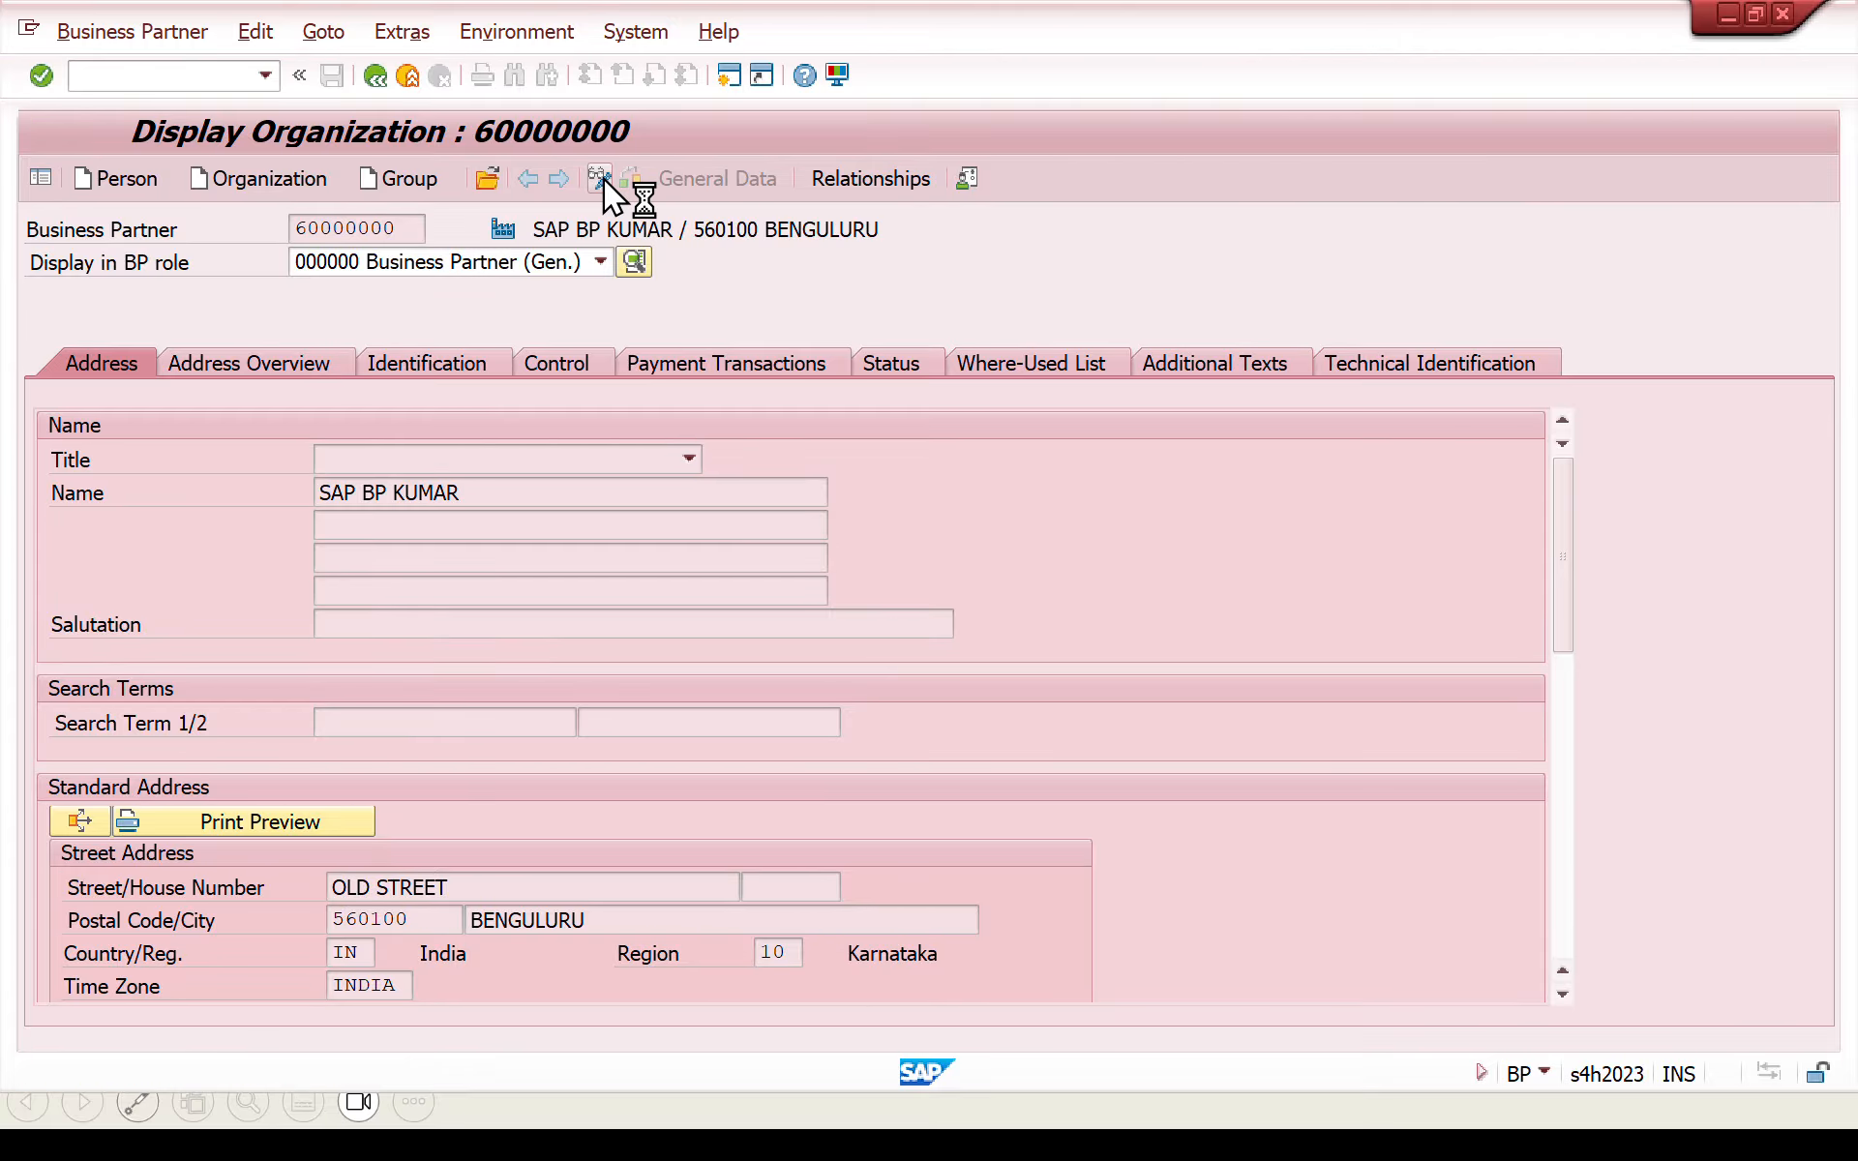
pyautogui.click(600, 261)
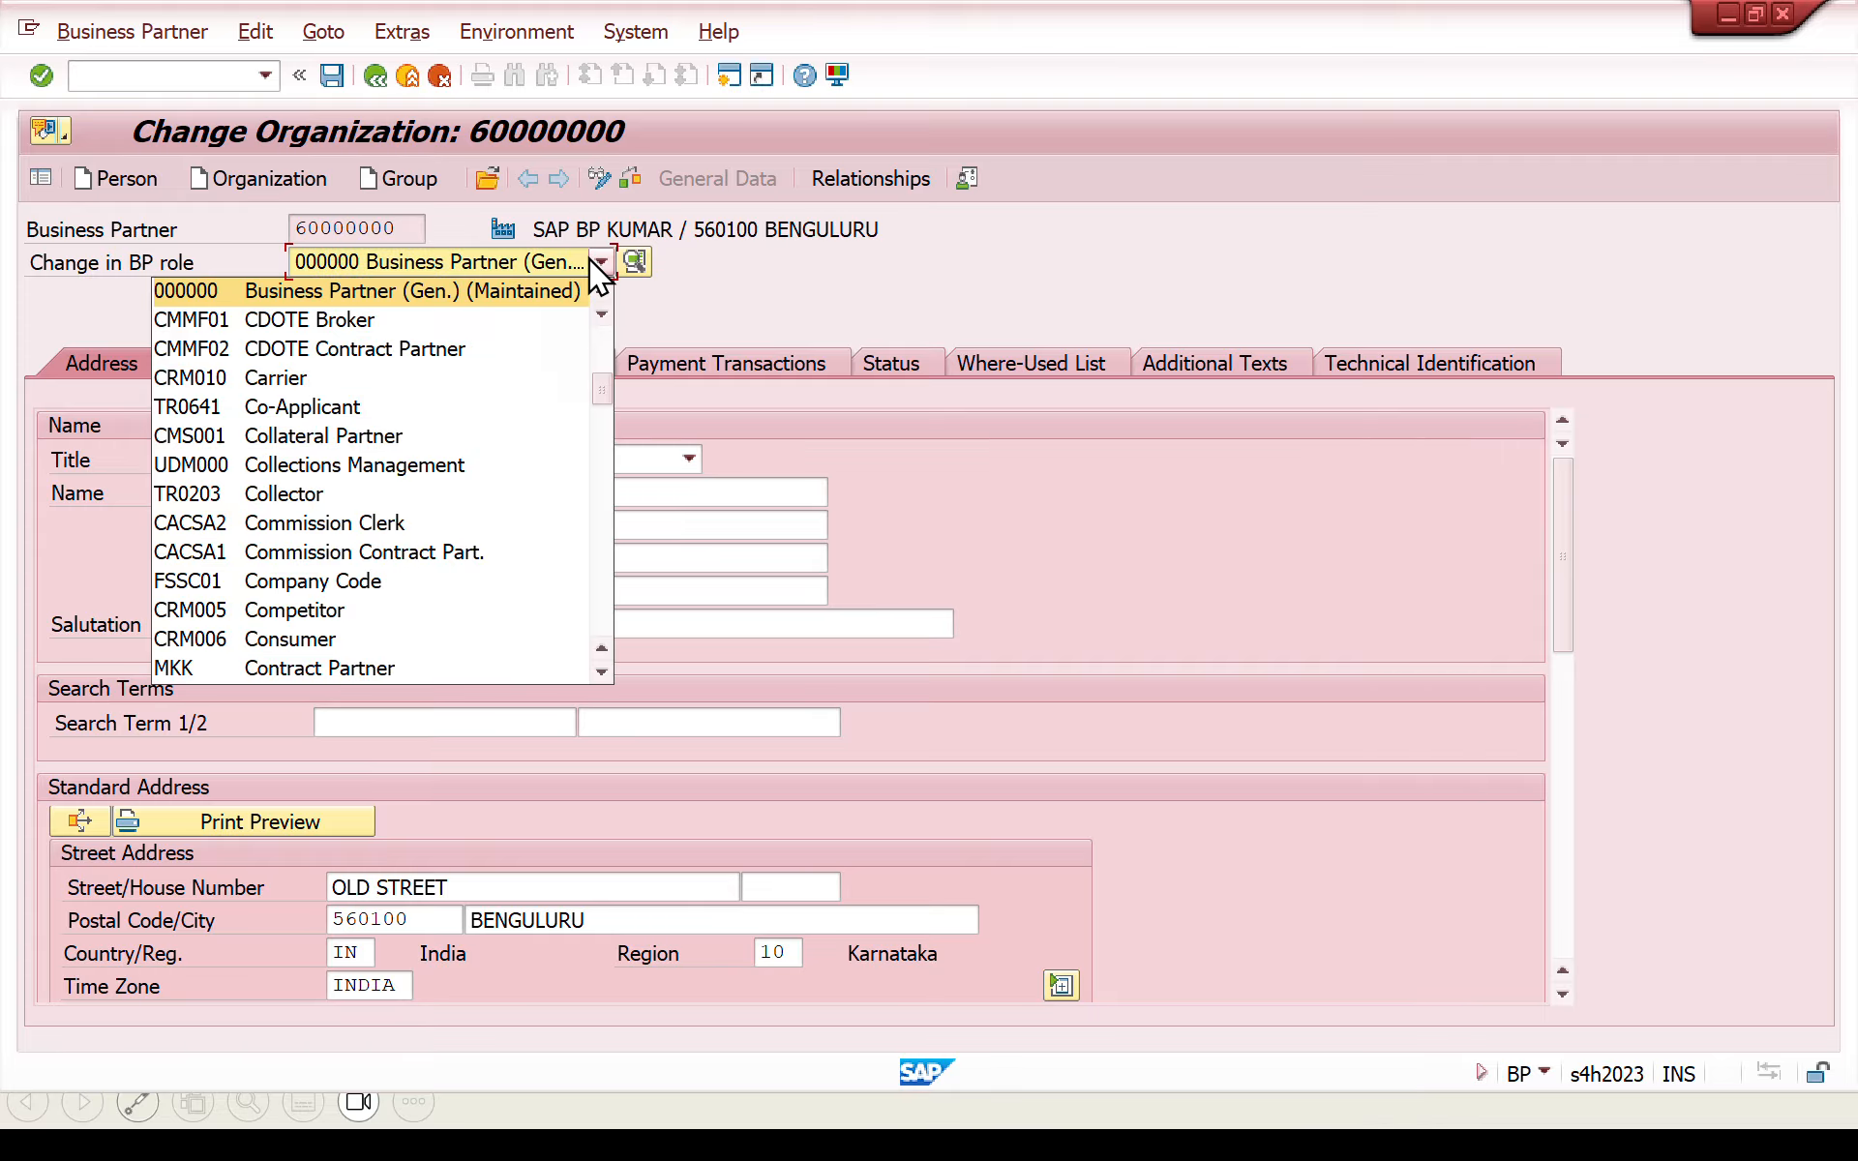
pyautogui.press('f')
pyautogui.press('f')
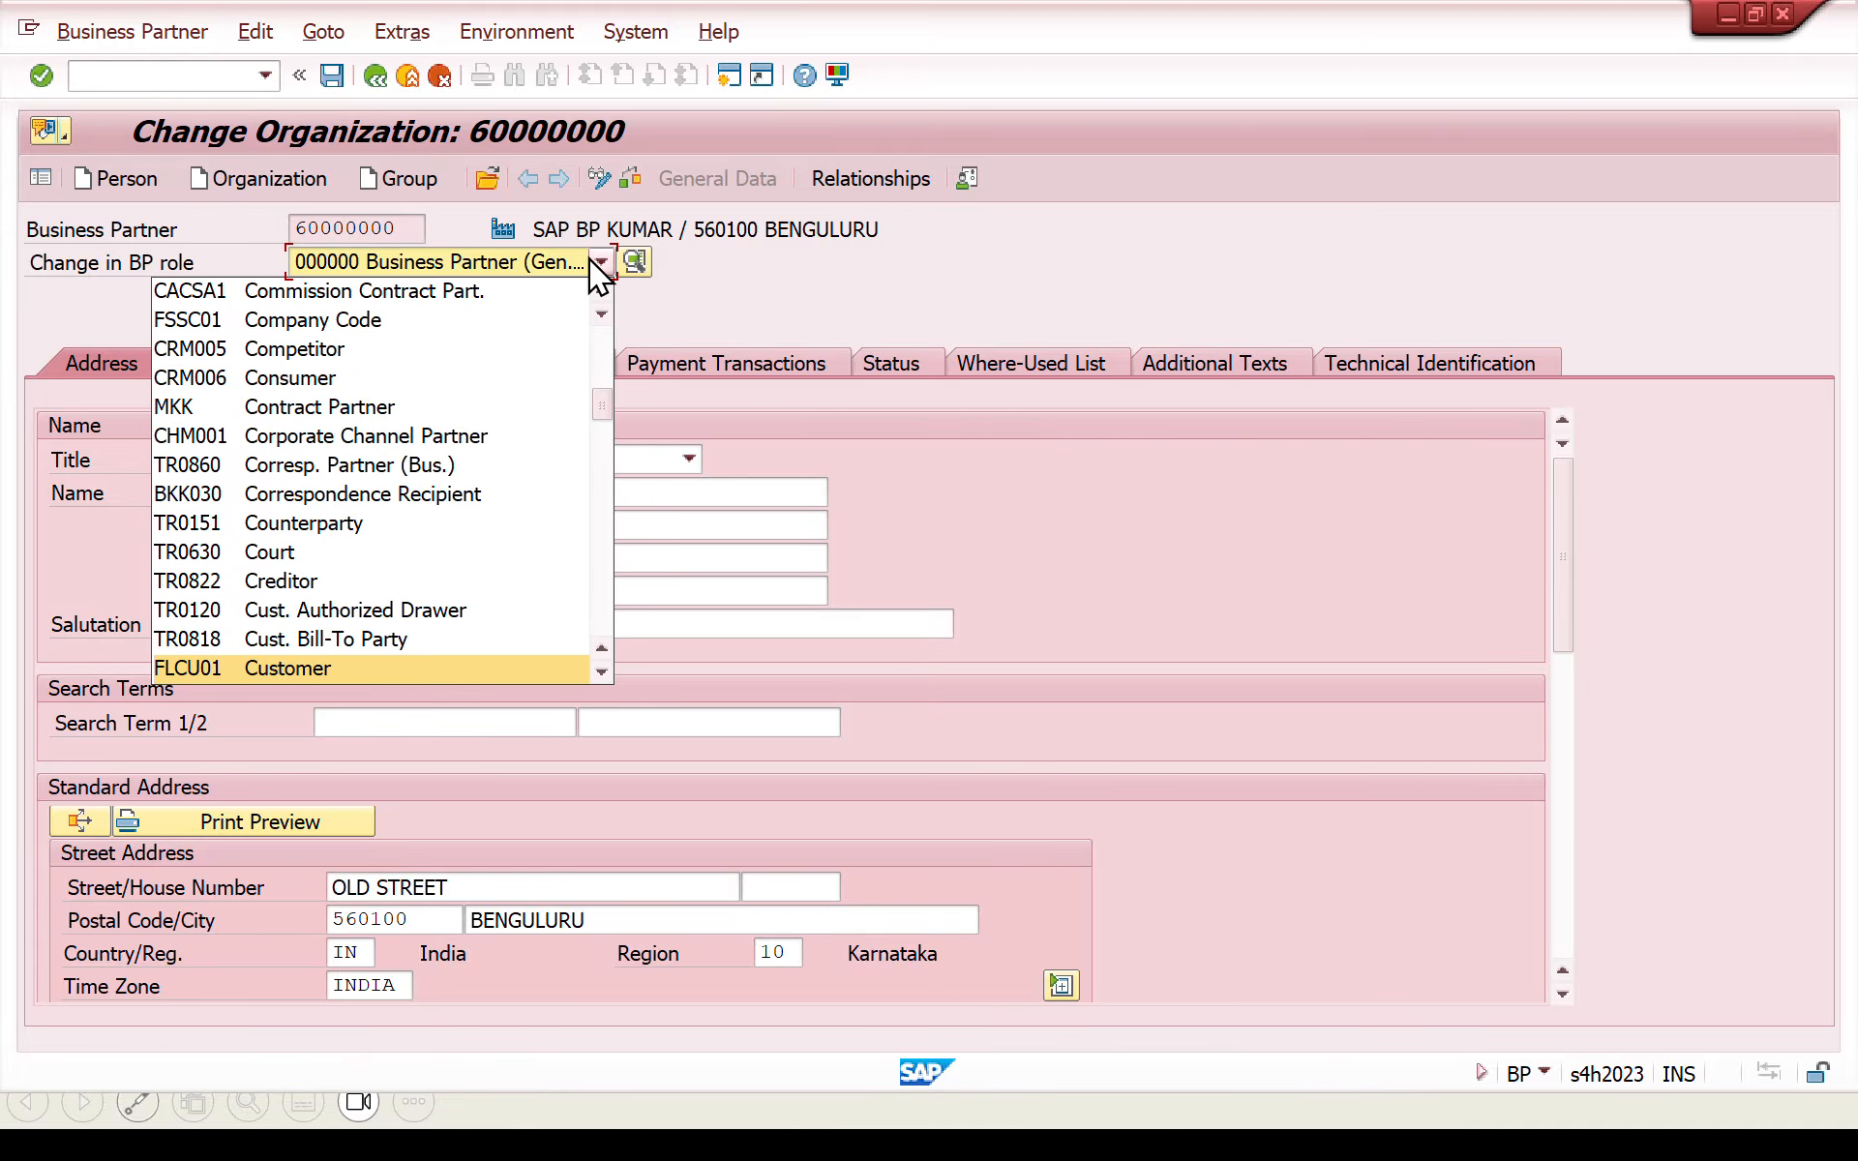
pyautogui.press('f')
pyautogui.press('Return')
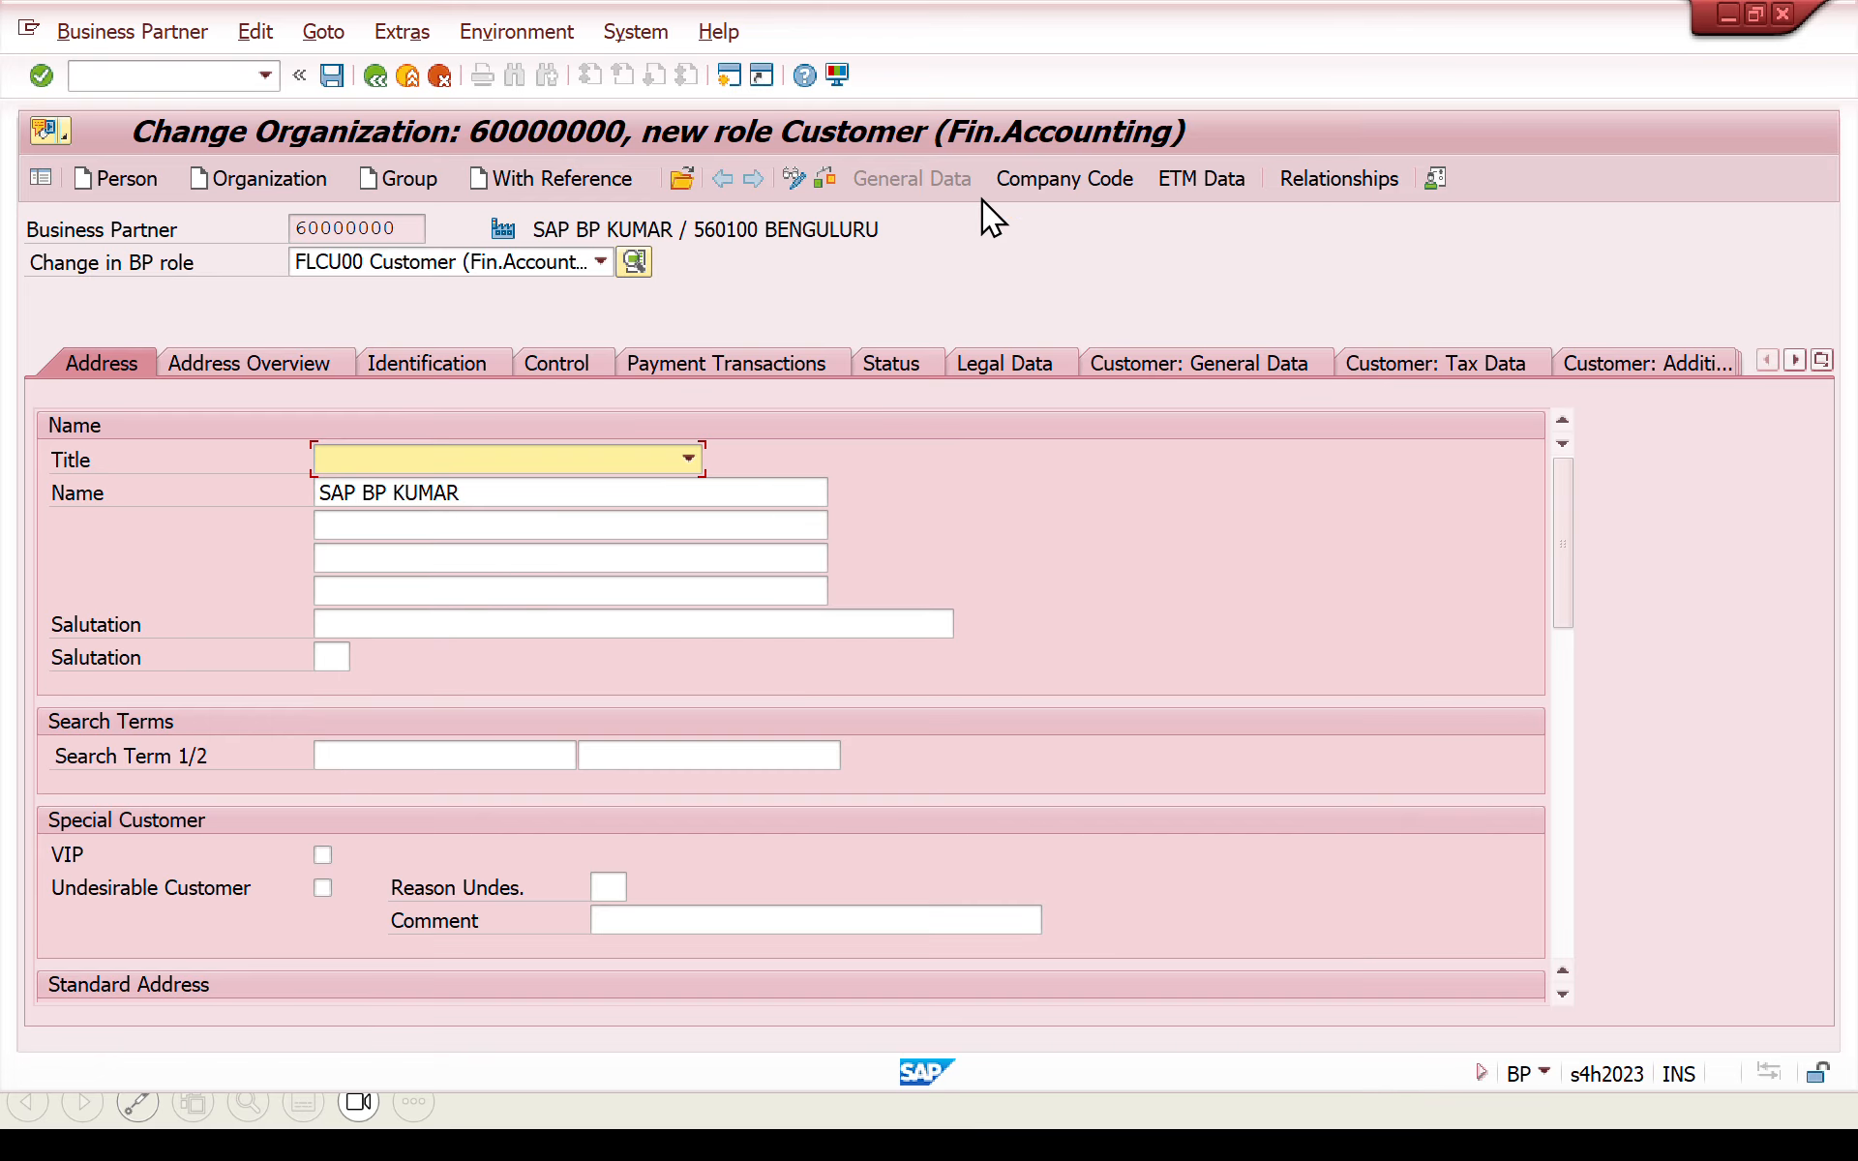
# - Open the customer's company code data and assign company code SAPN
pyautogui.click(1015, 188)
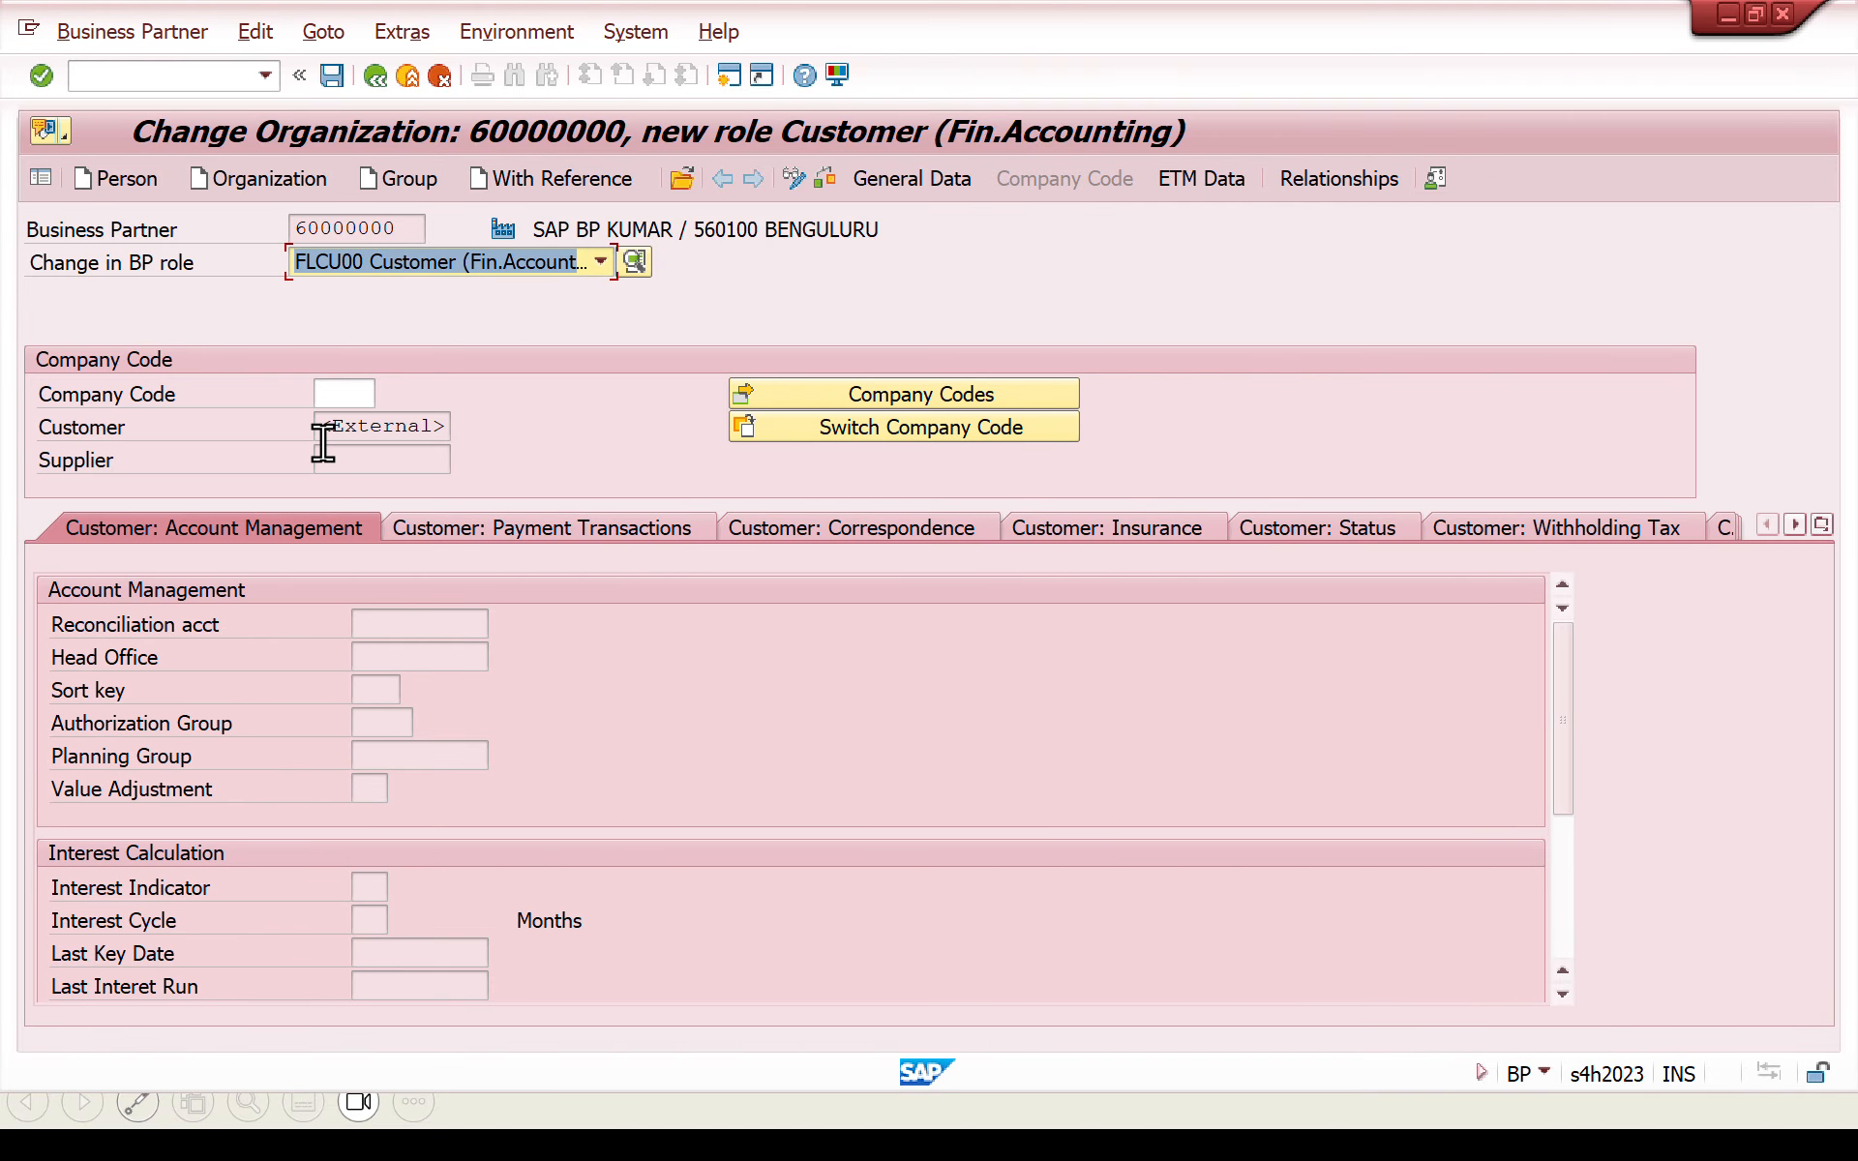
pyautogui.click(327, 427)
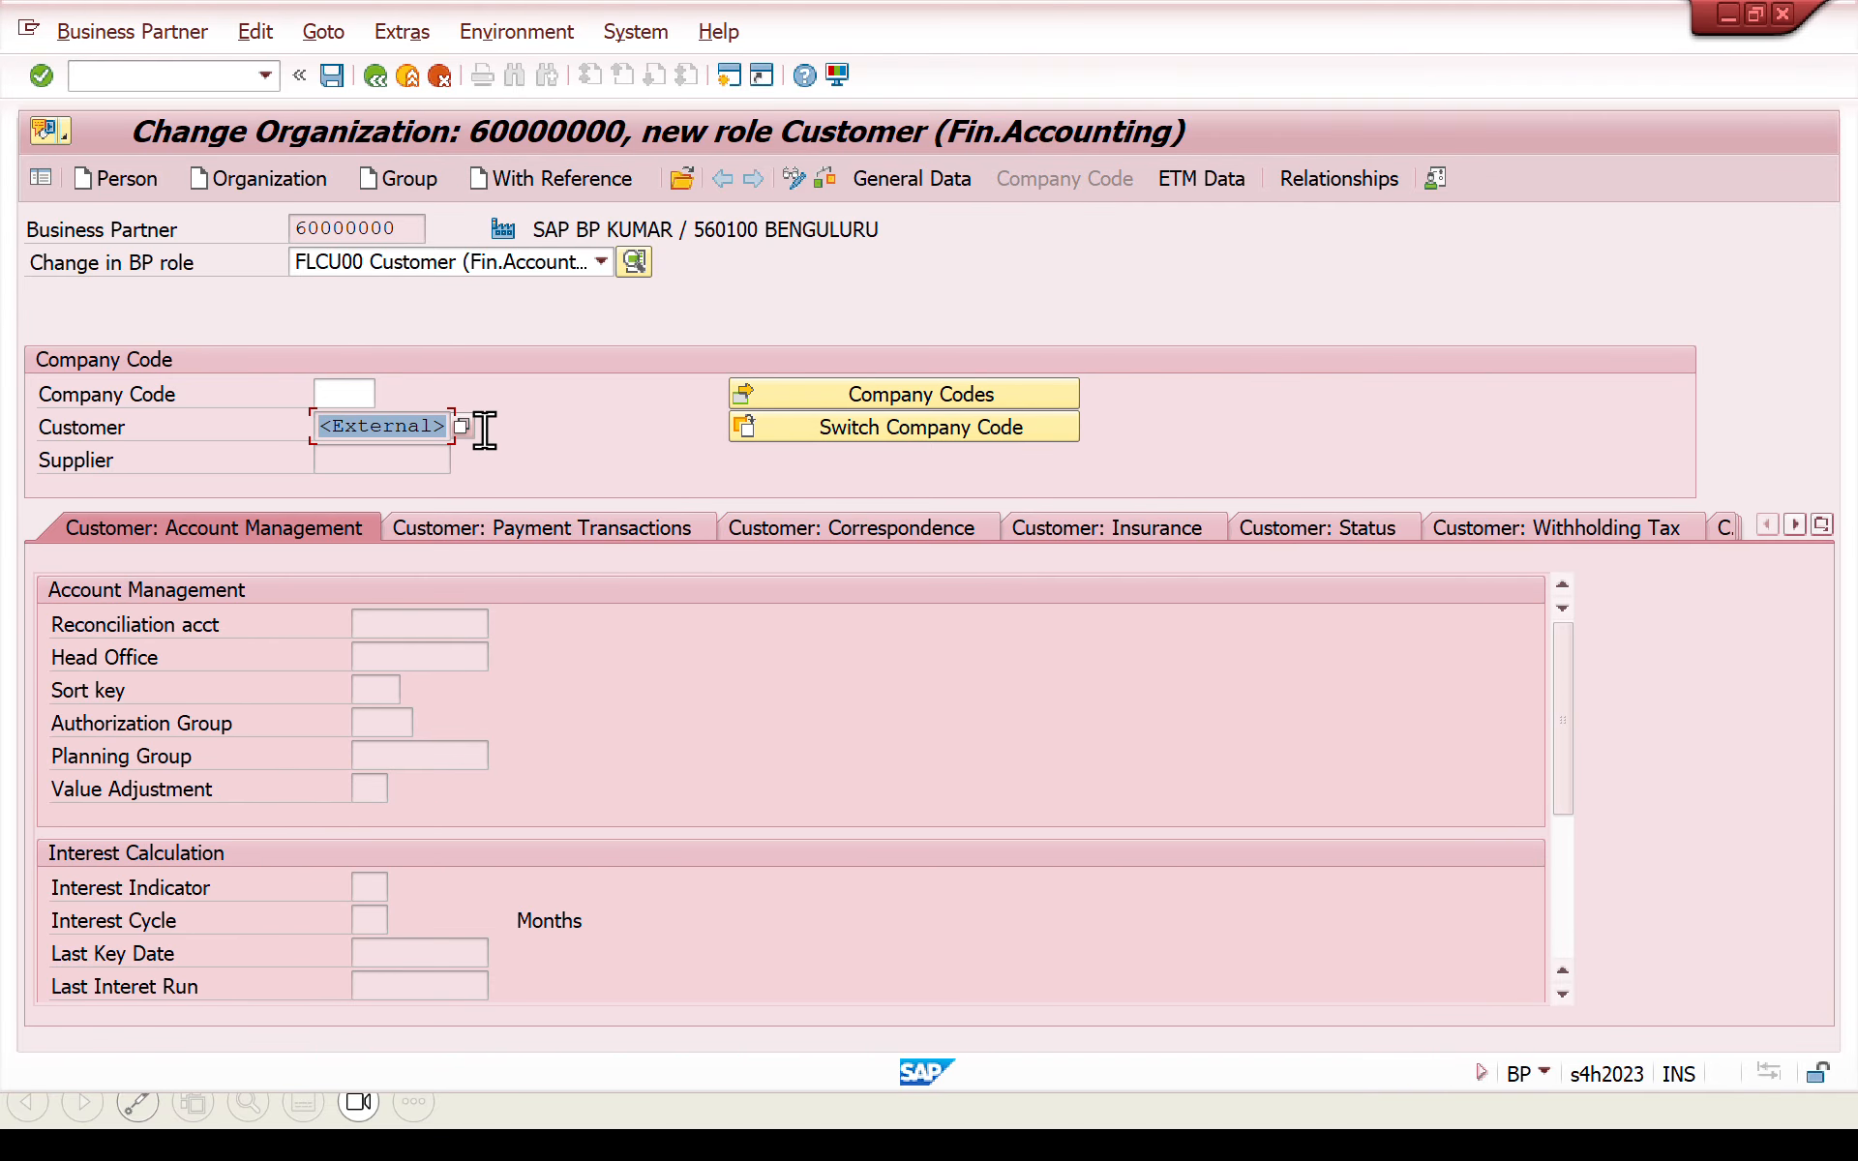
pyautogui.click(331, 395)
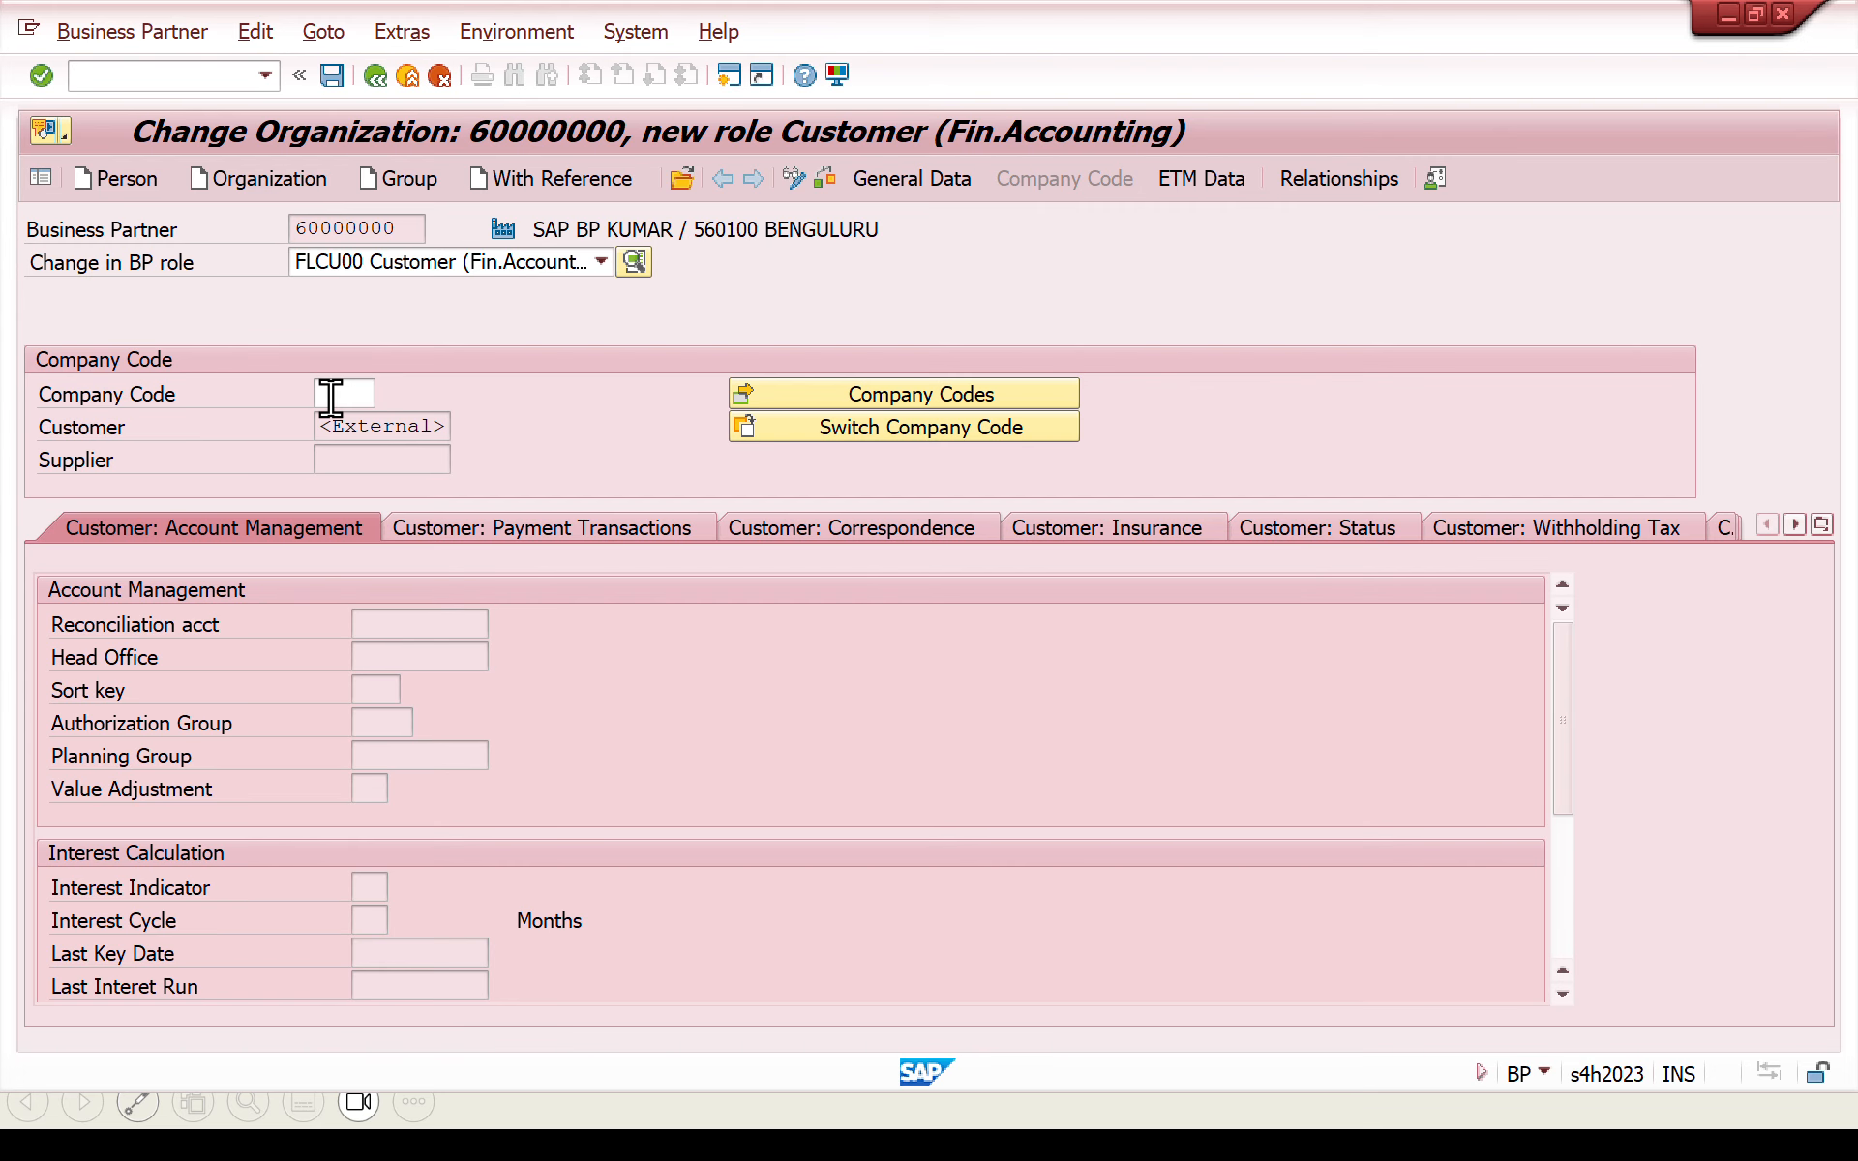
pyautogui.write('SAPN')
pyautogui.press('Return')
# - Set the reconciliation account to 240000001 in the account management data and try to save the role
pyautogui.click(427, 625)
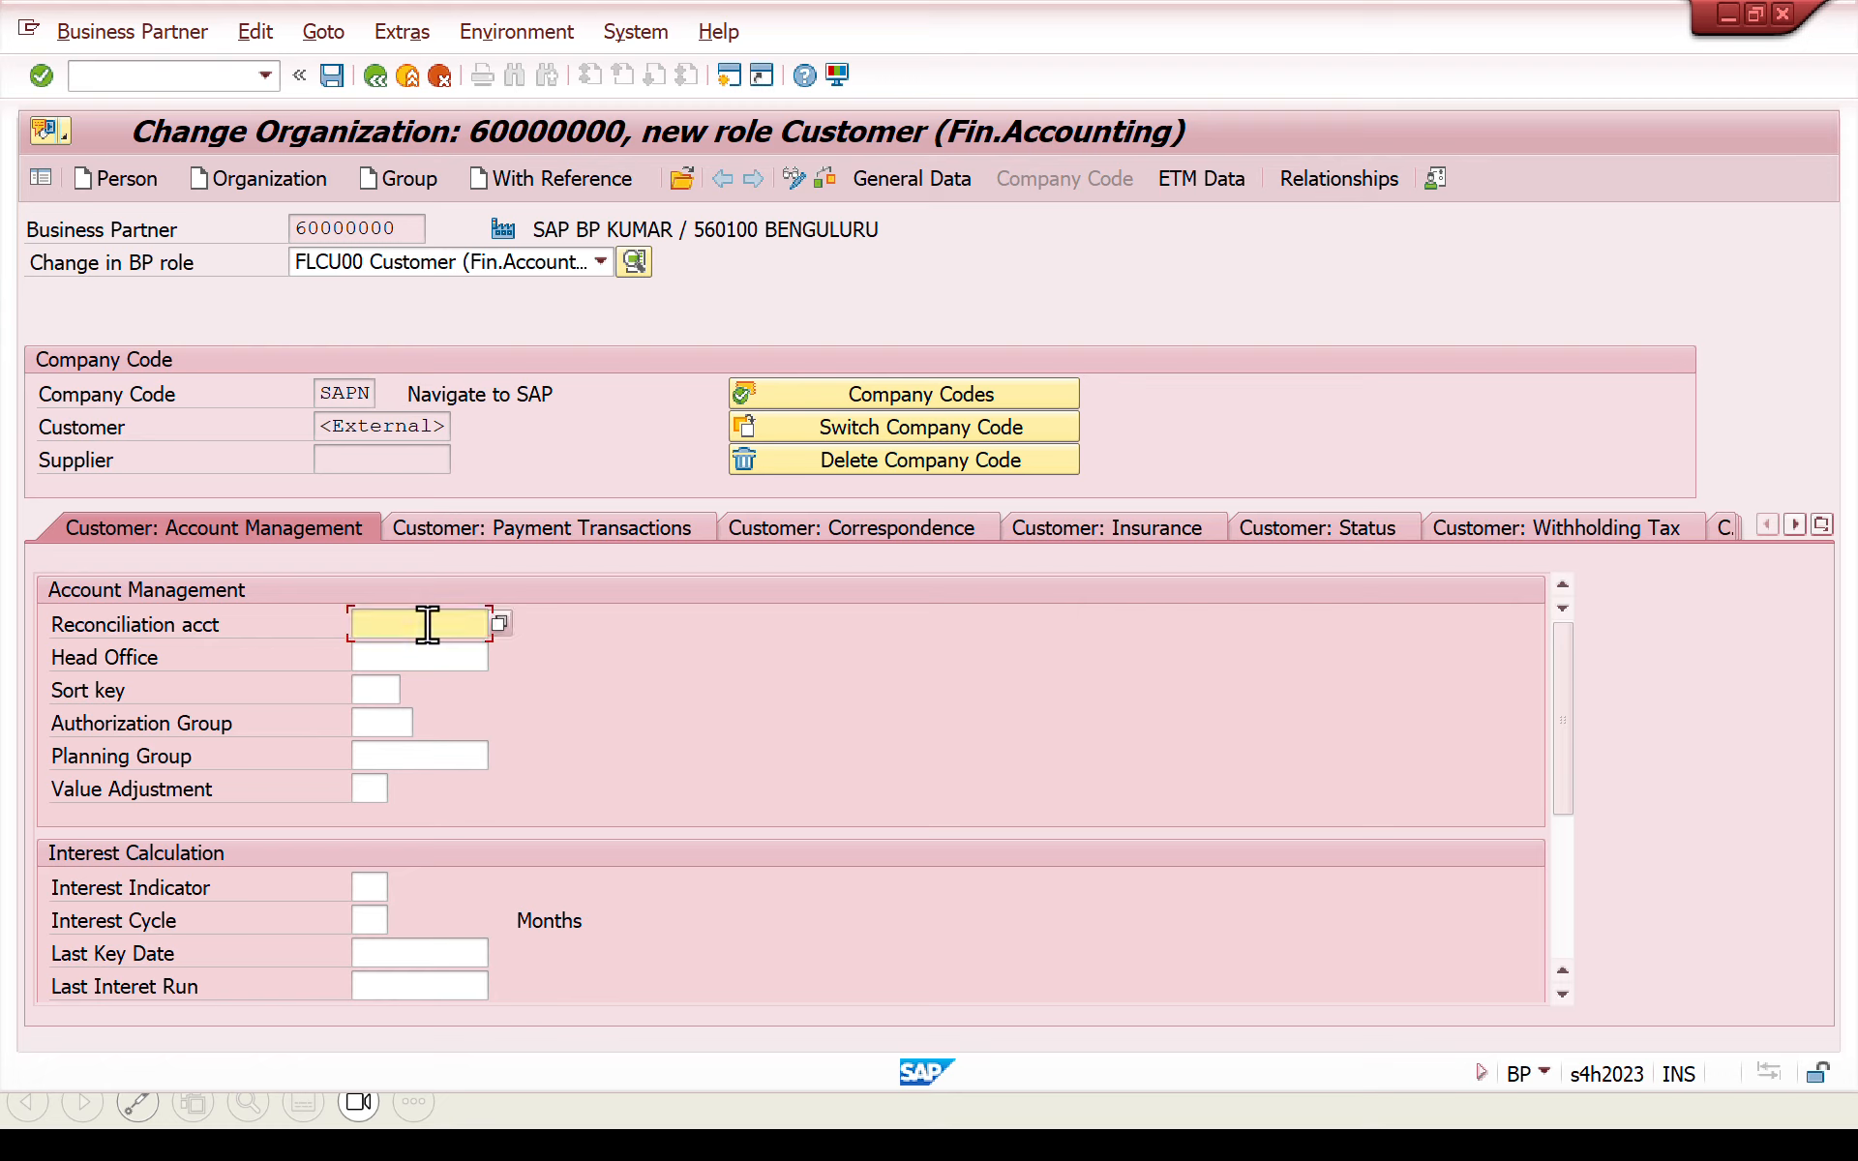
pyautogui.press('space')
pyautogui.press('Down')
pyautogui.press('Return')
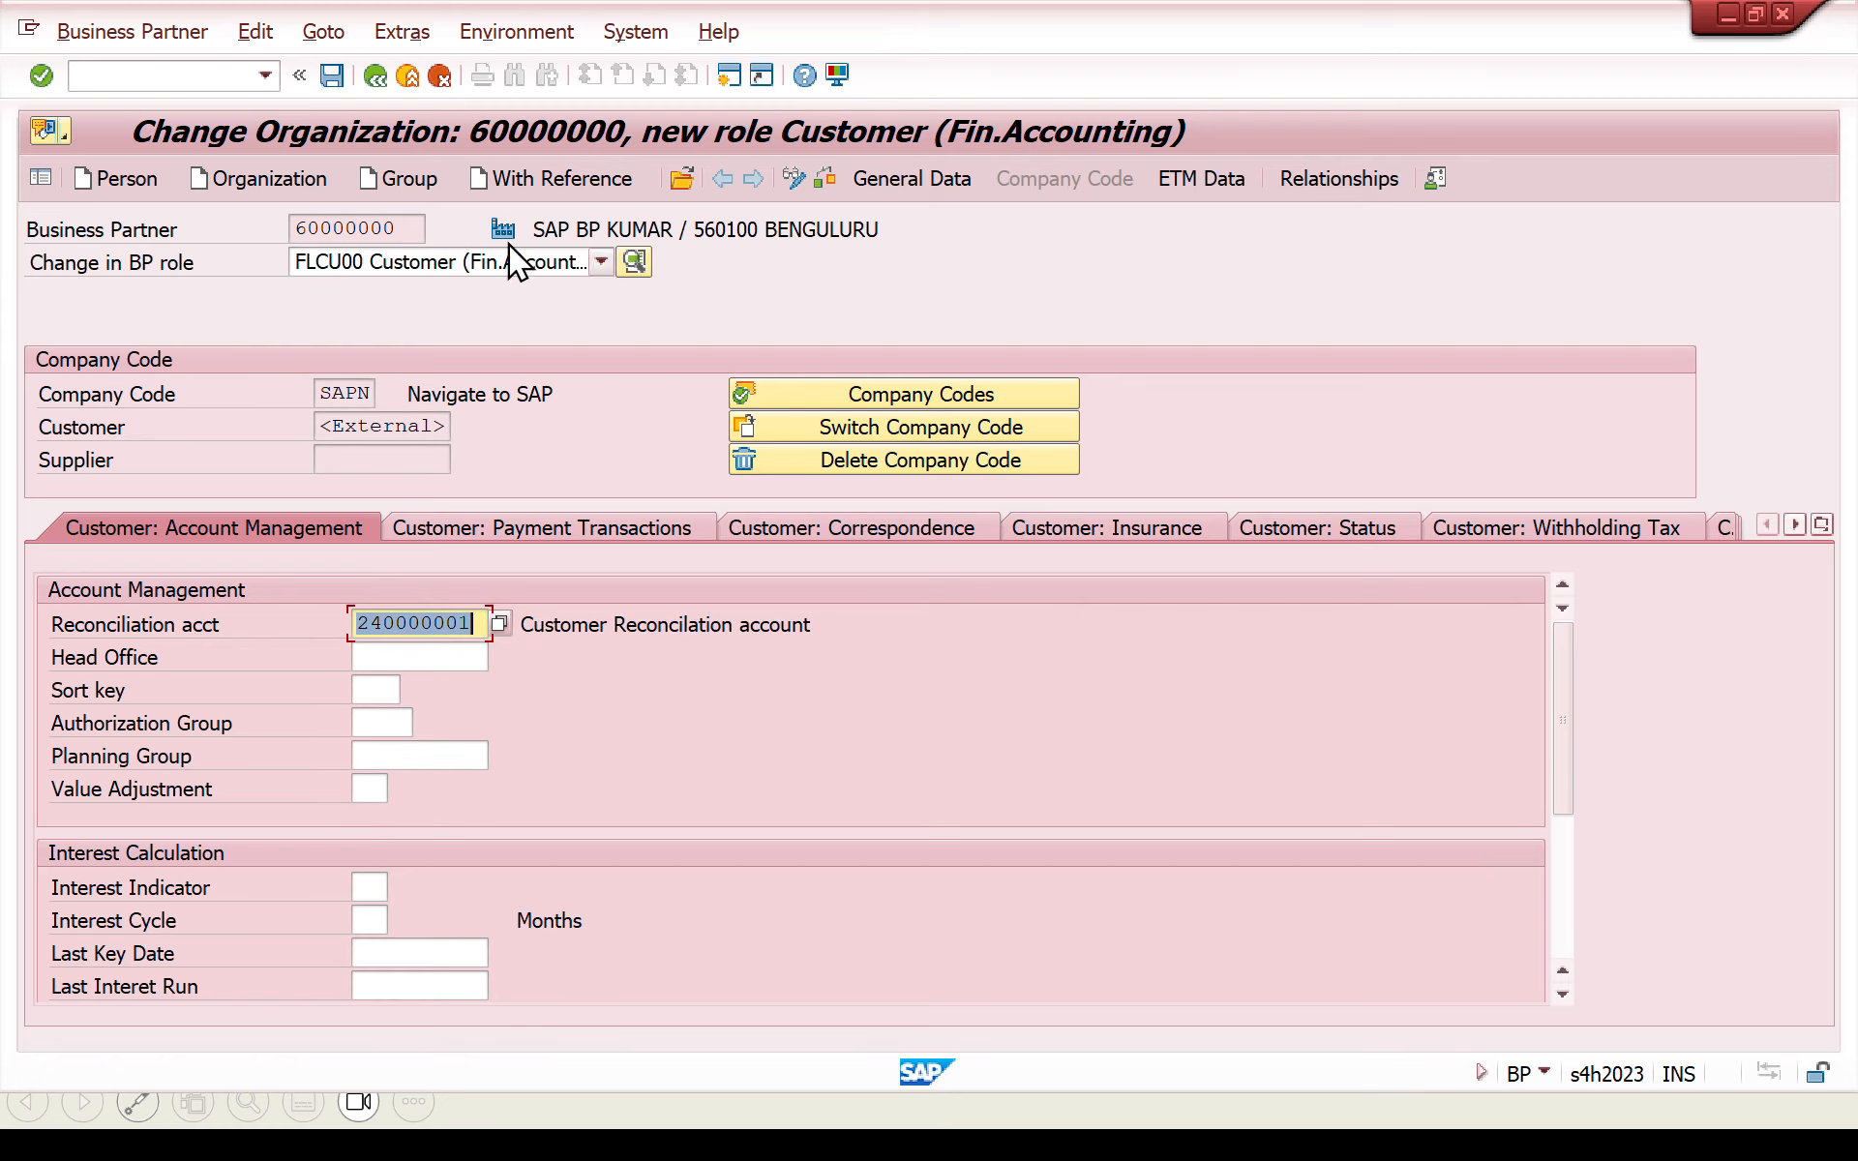
pyautogui.click(335, 85)
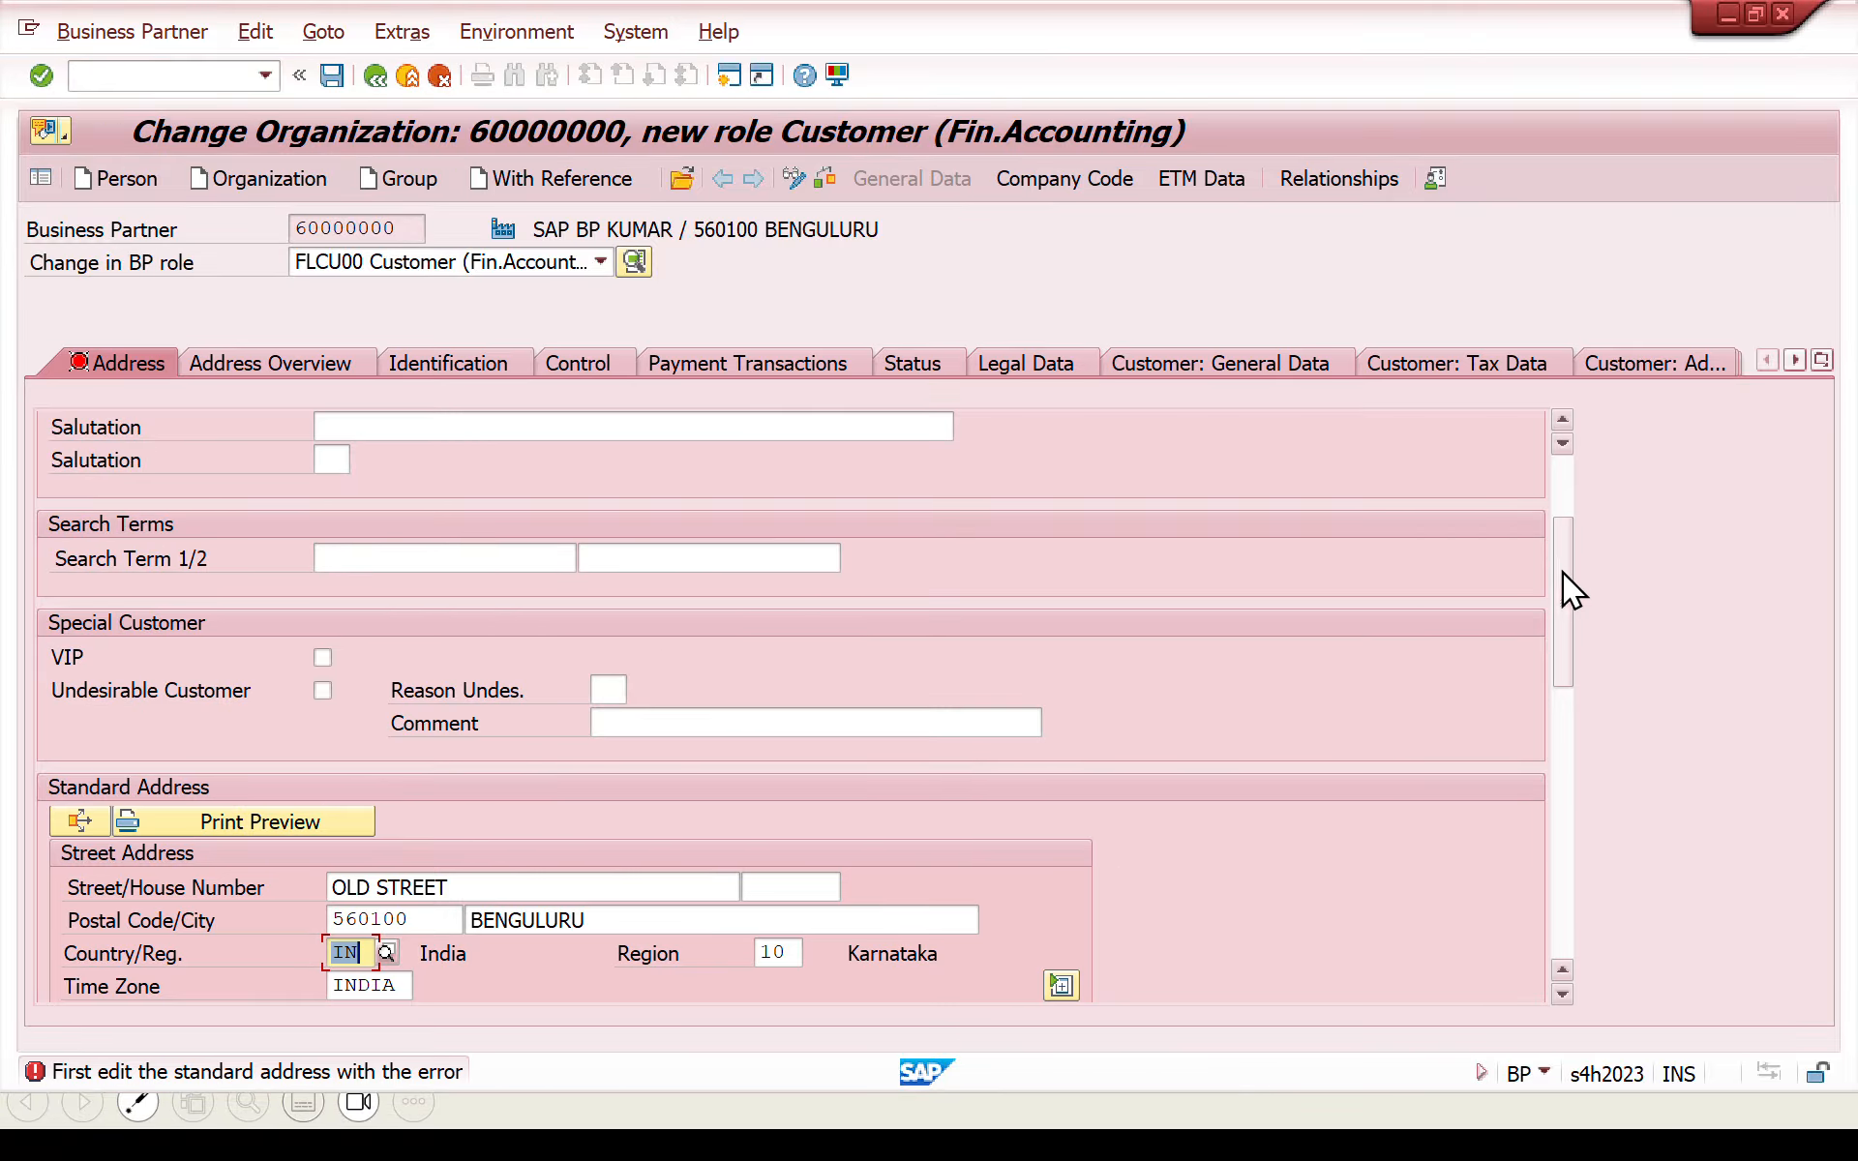
# - Set the communication language of the standard address to EN English and save the business partner
pyautogui.moveTo(1562, 572); pyautogui.dragTo(1565, 746)
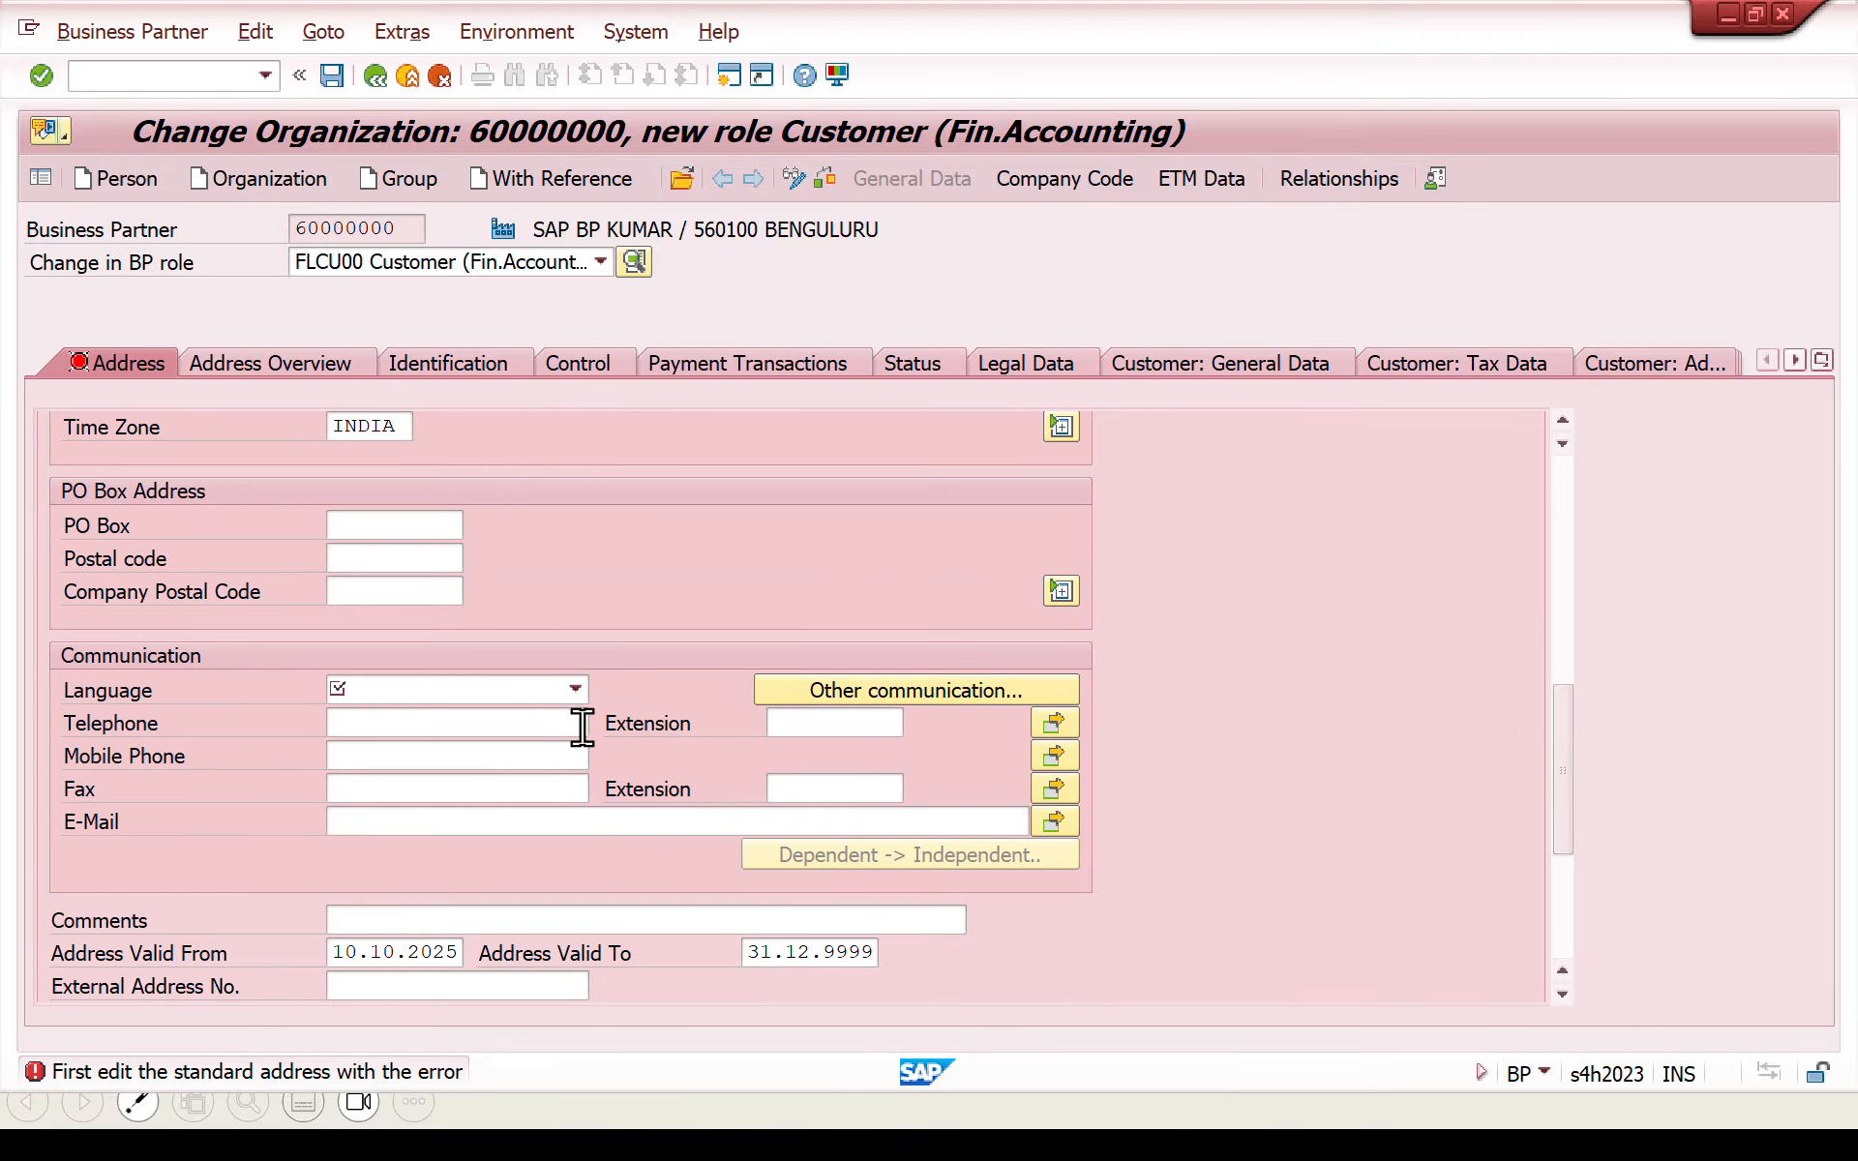
pyautogui.click(563, 691)
pyautogui.click(564, 692)
pyautogui.press('e')
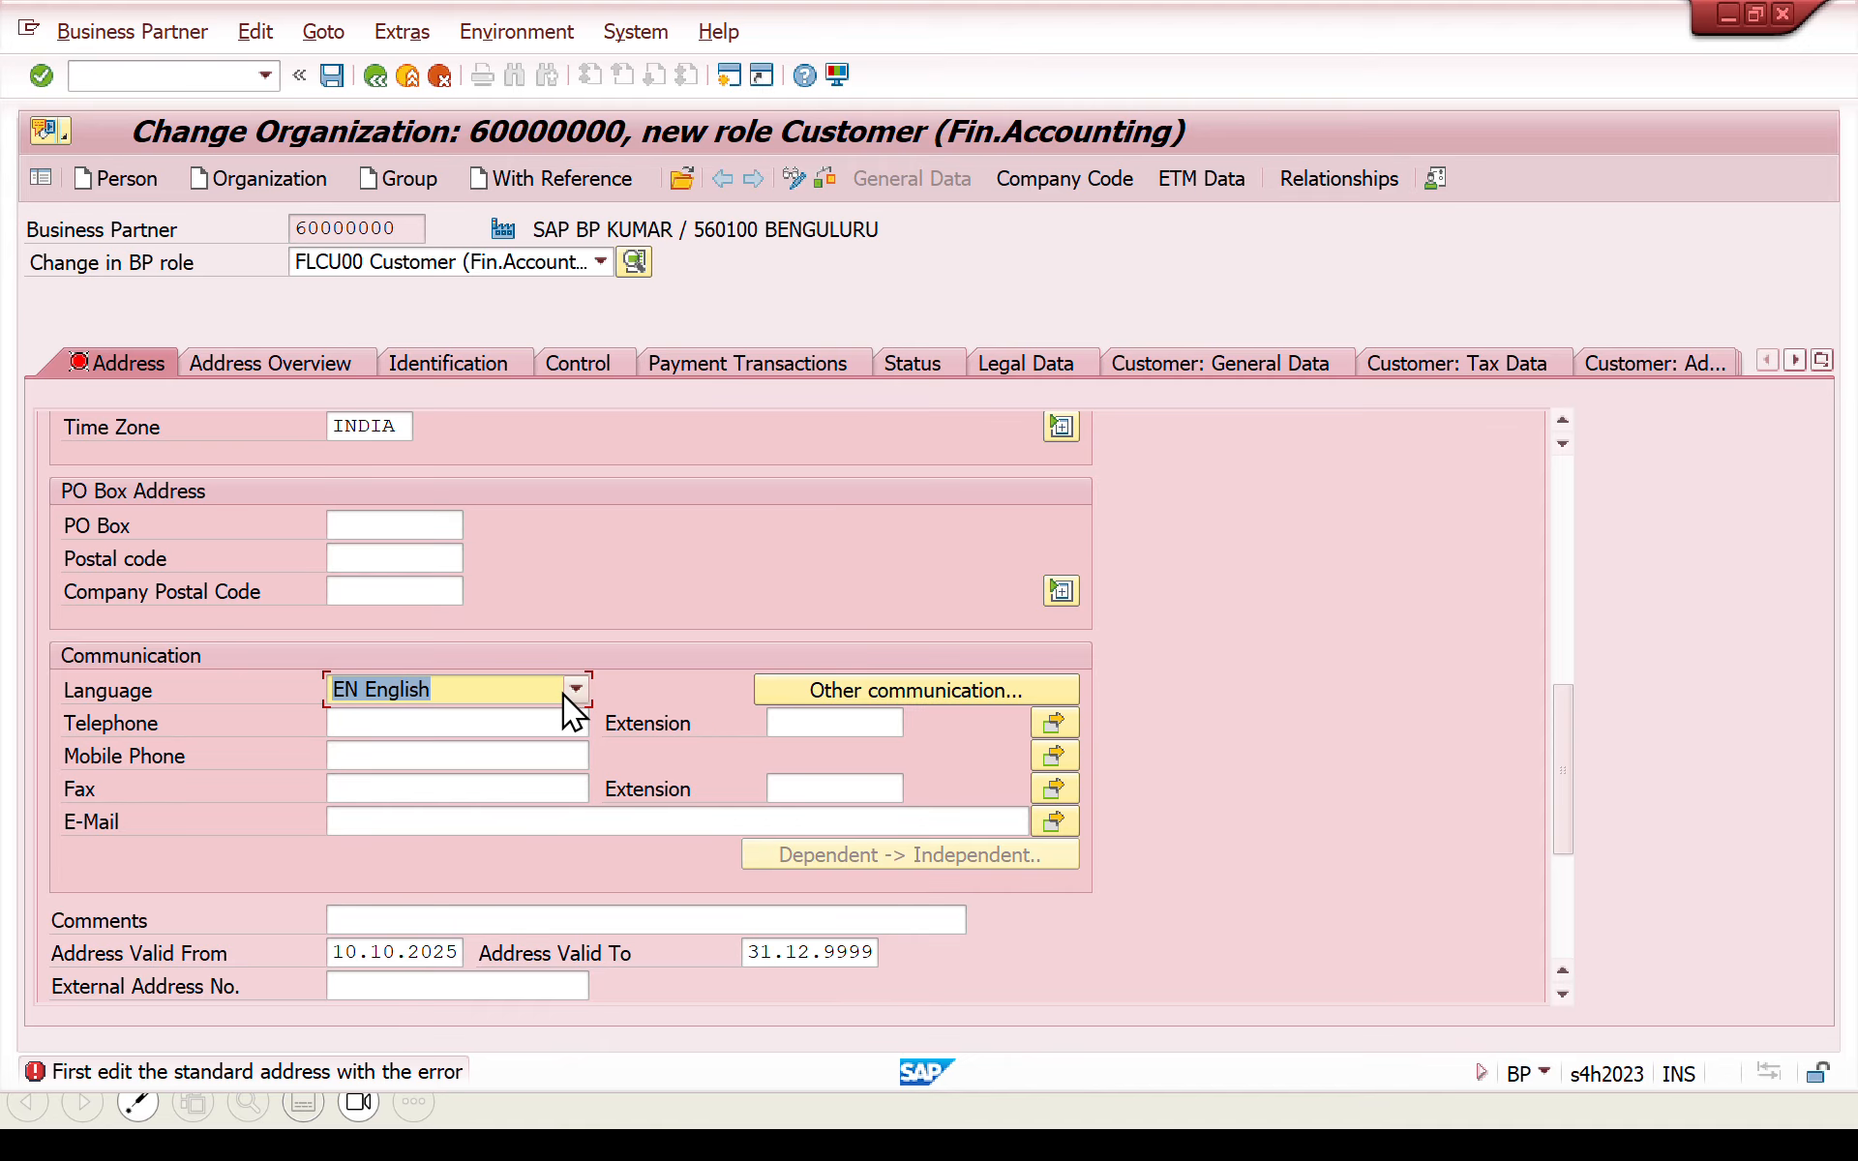
pyautogui.click(331, 74)
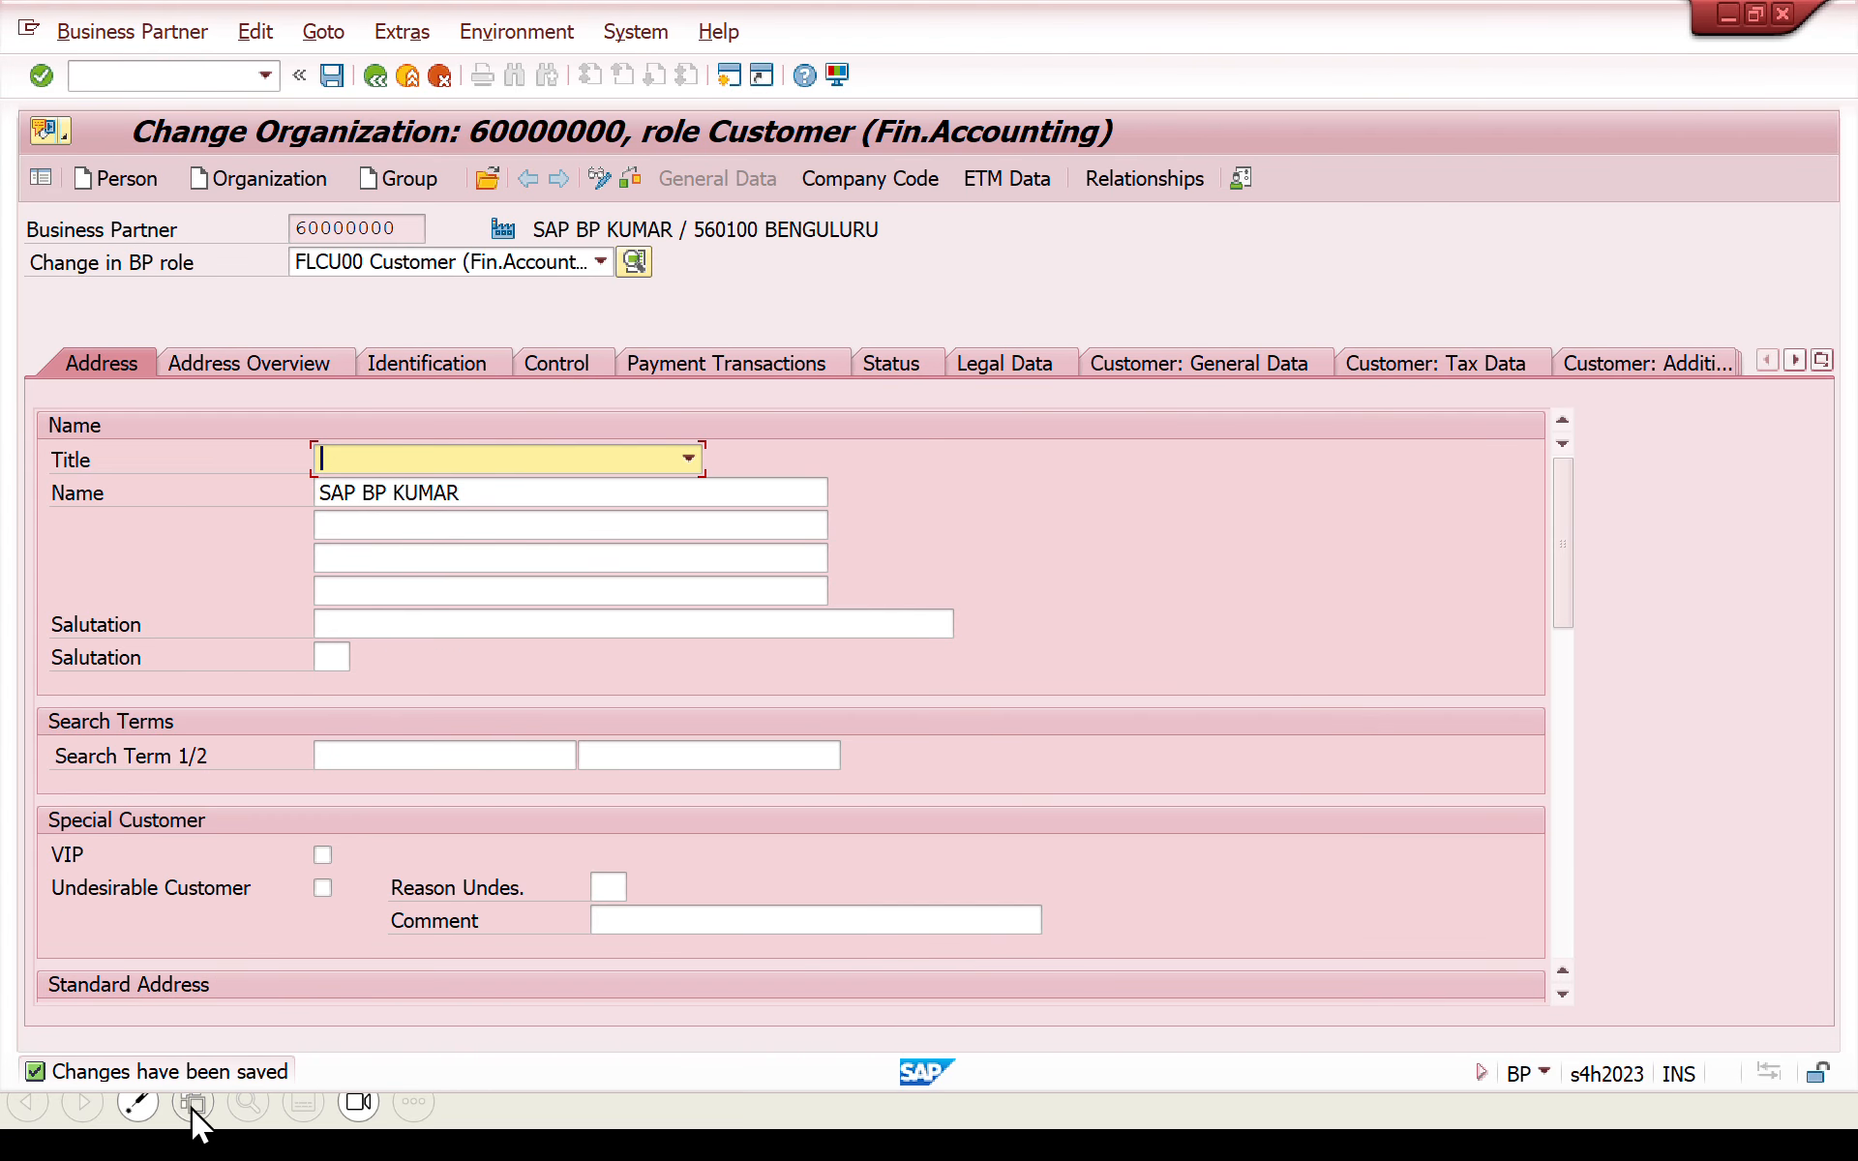
# - Extend the business partner with the role FLCU01 Customer
pyautogui.click(532, 267)
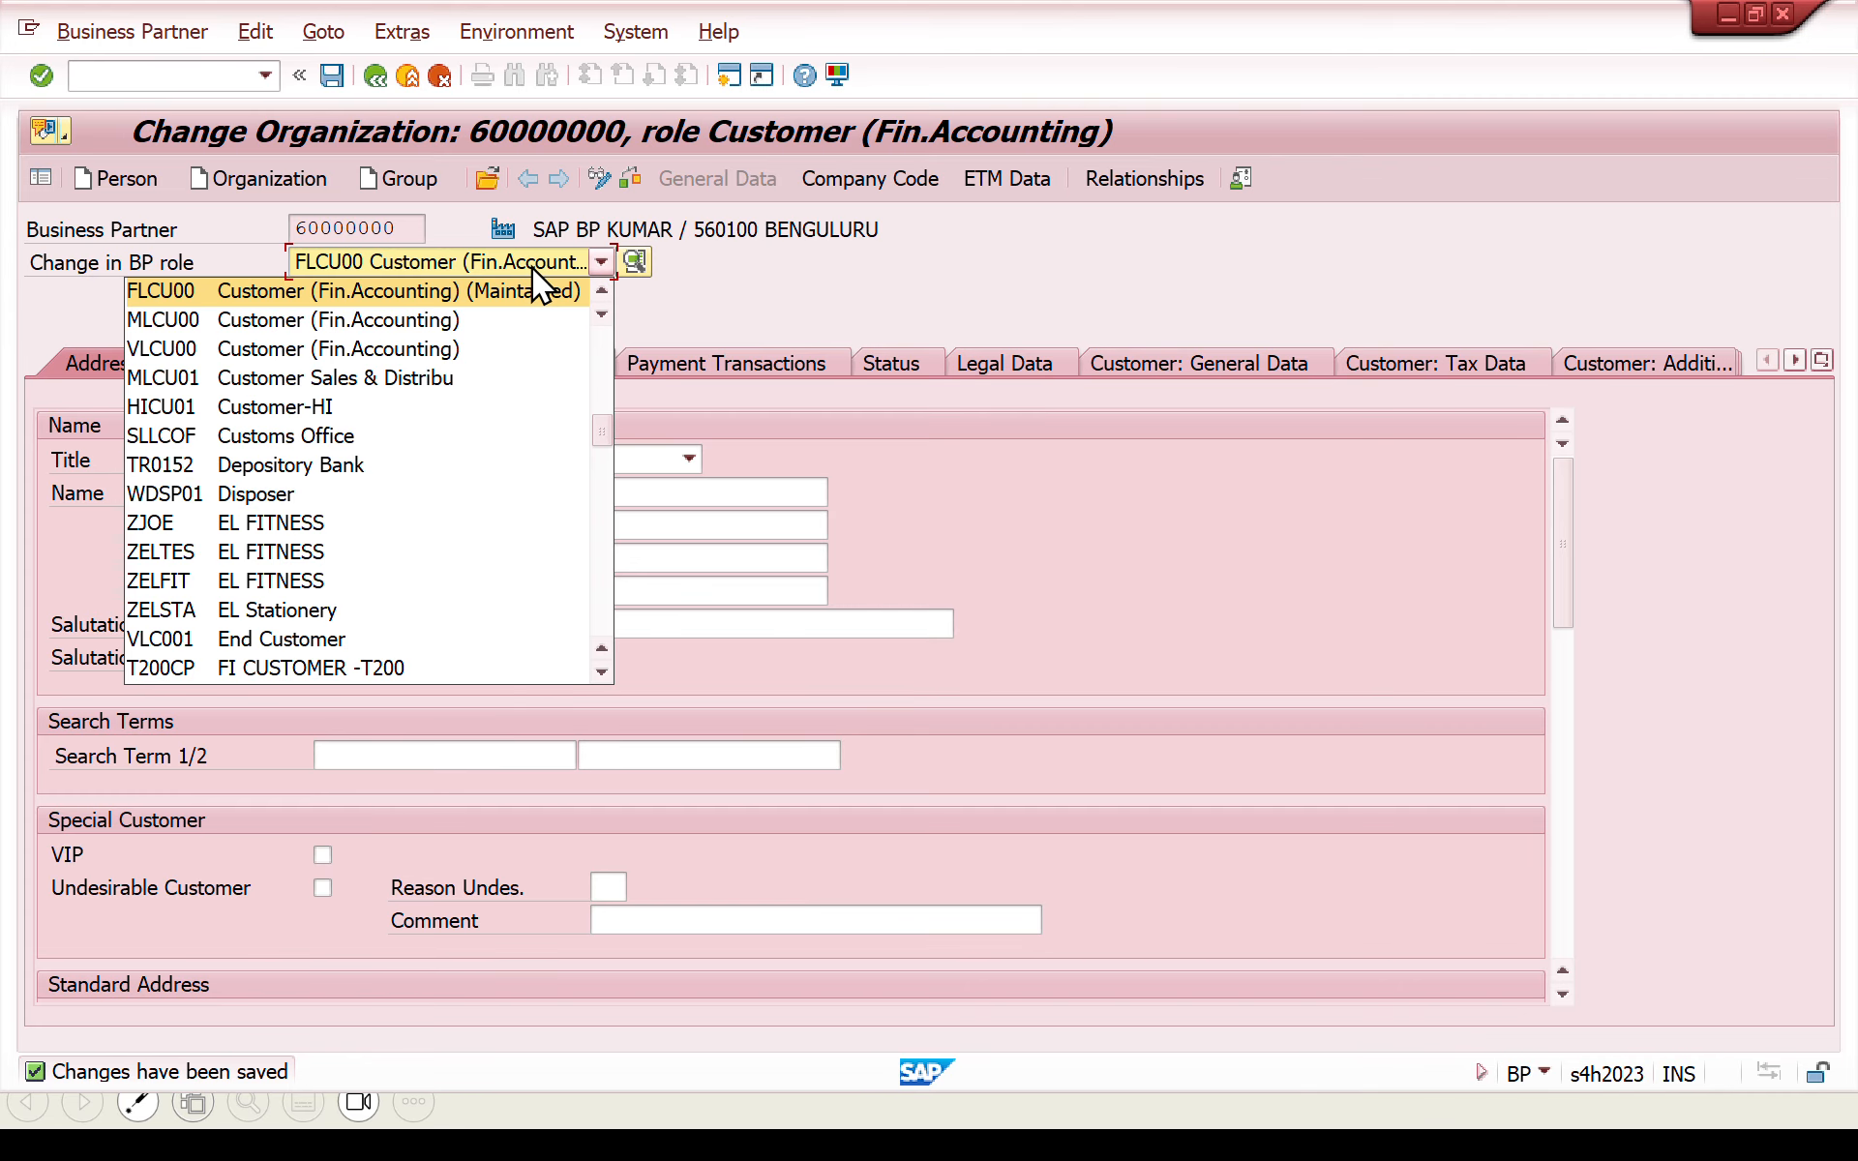
pyautogui.press('Up')
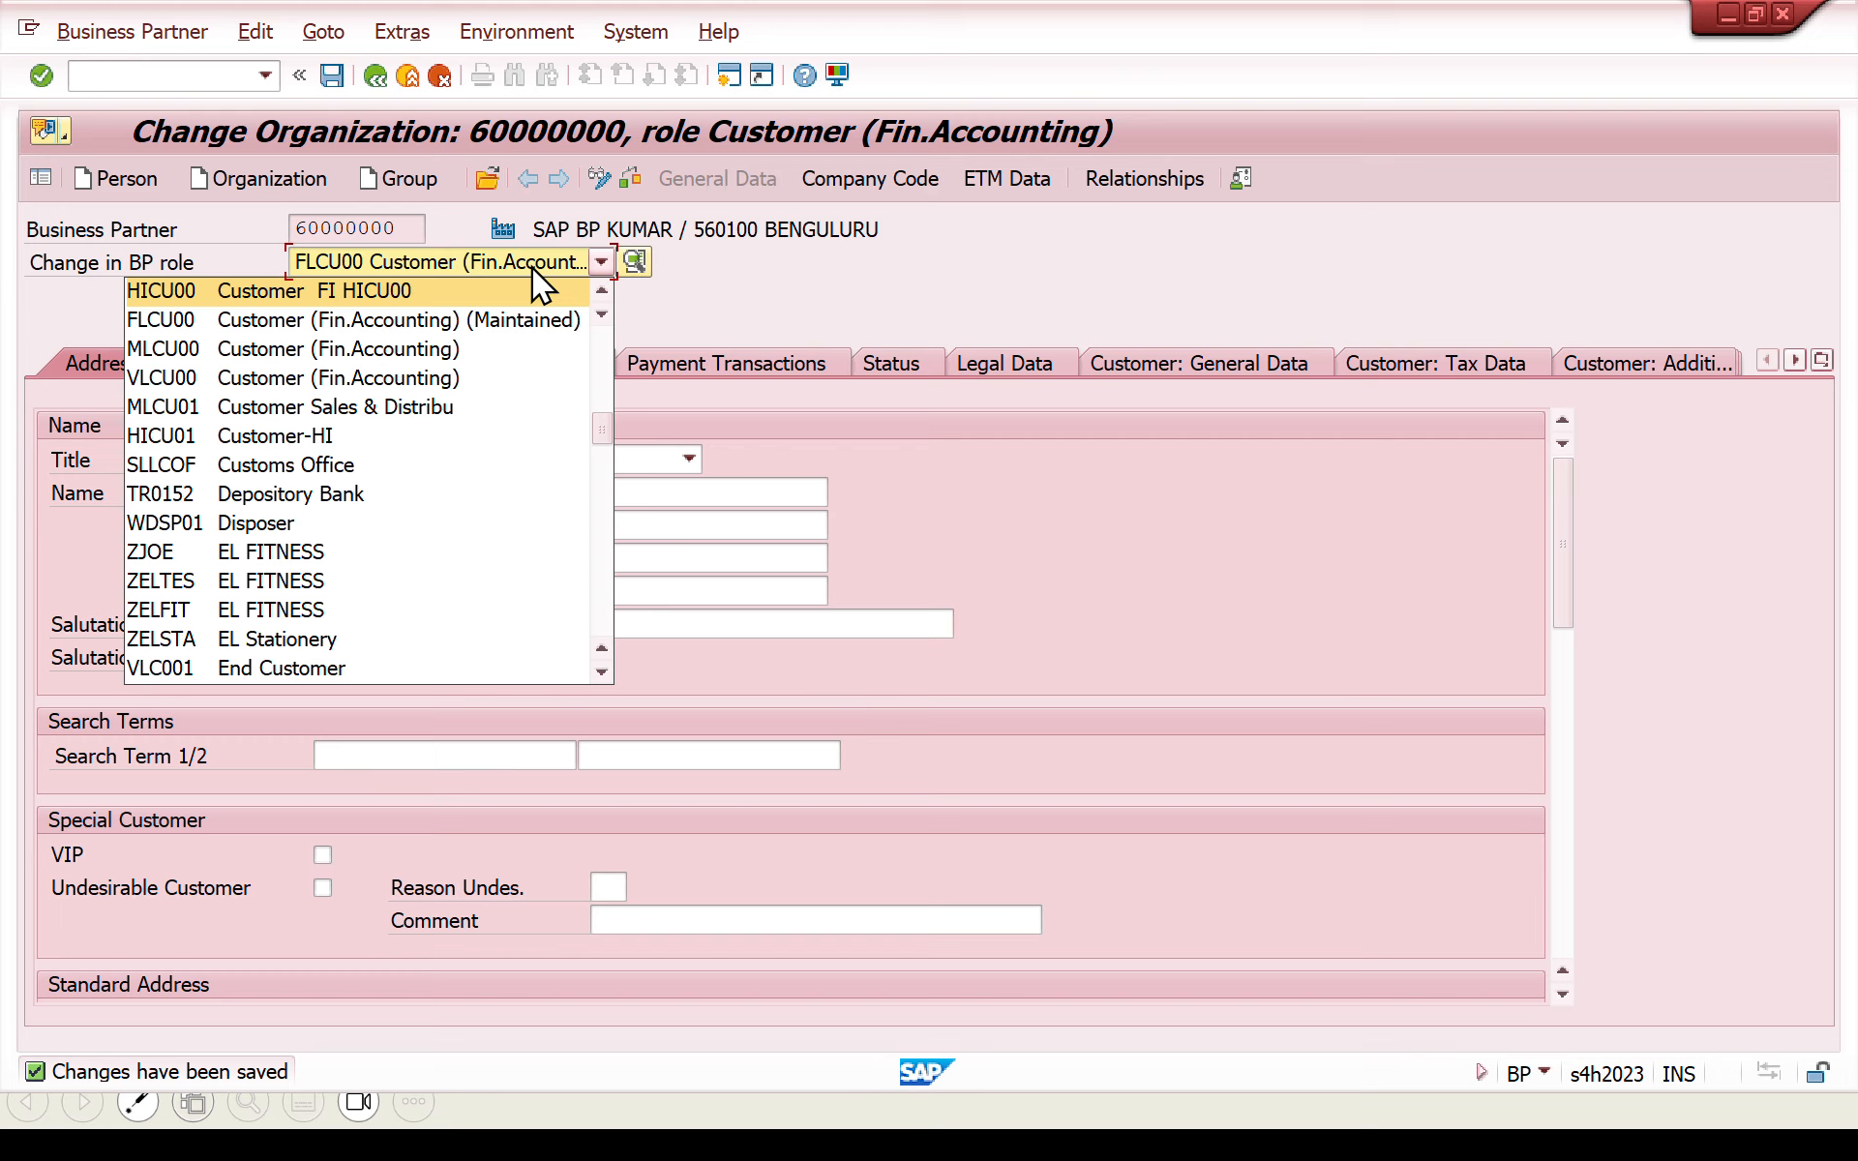
pyautogui.press('Down')
pyautogui.press('Up')
pyautogui.press('Up')
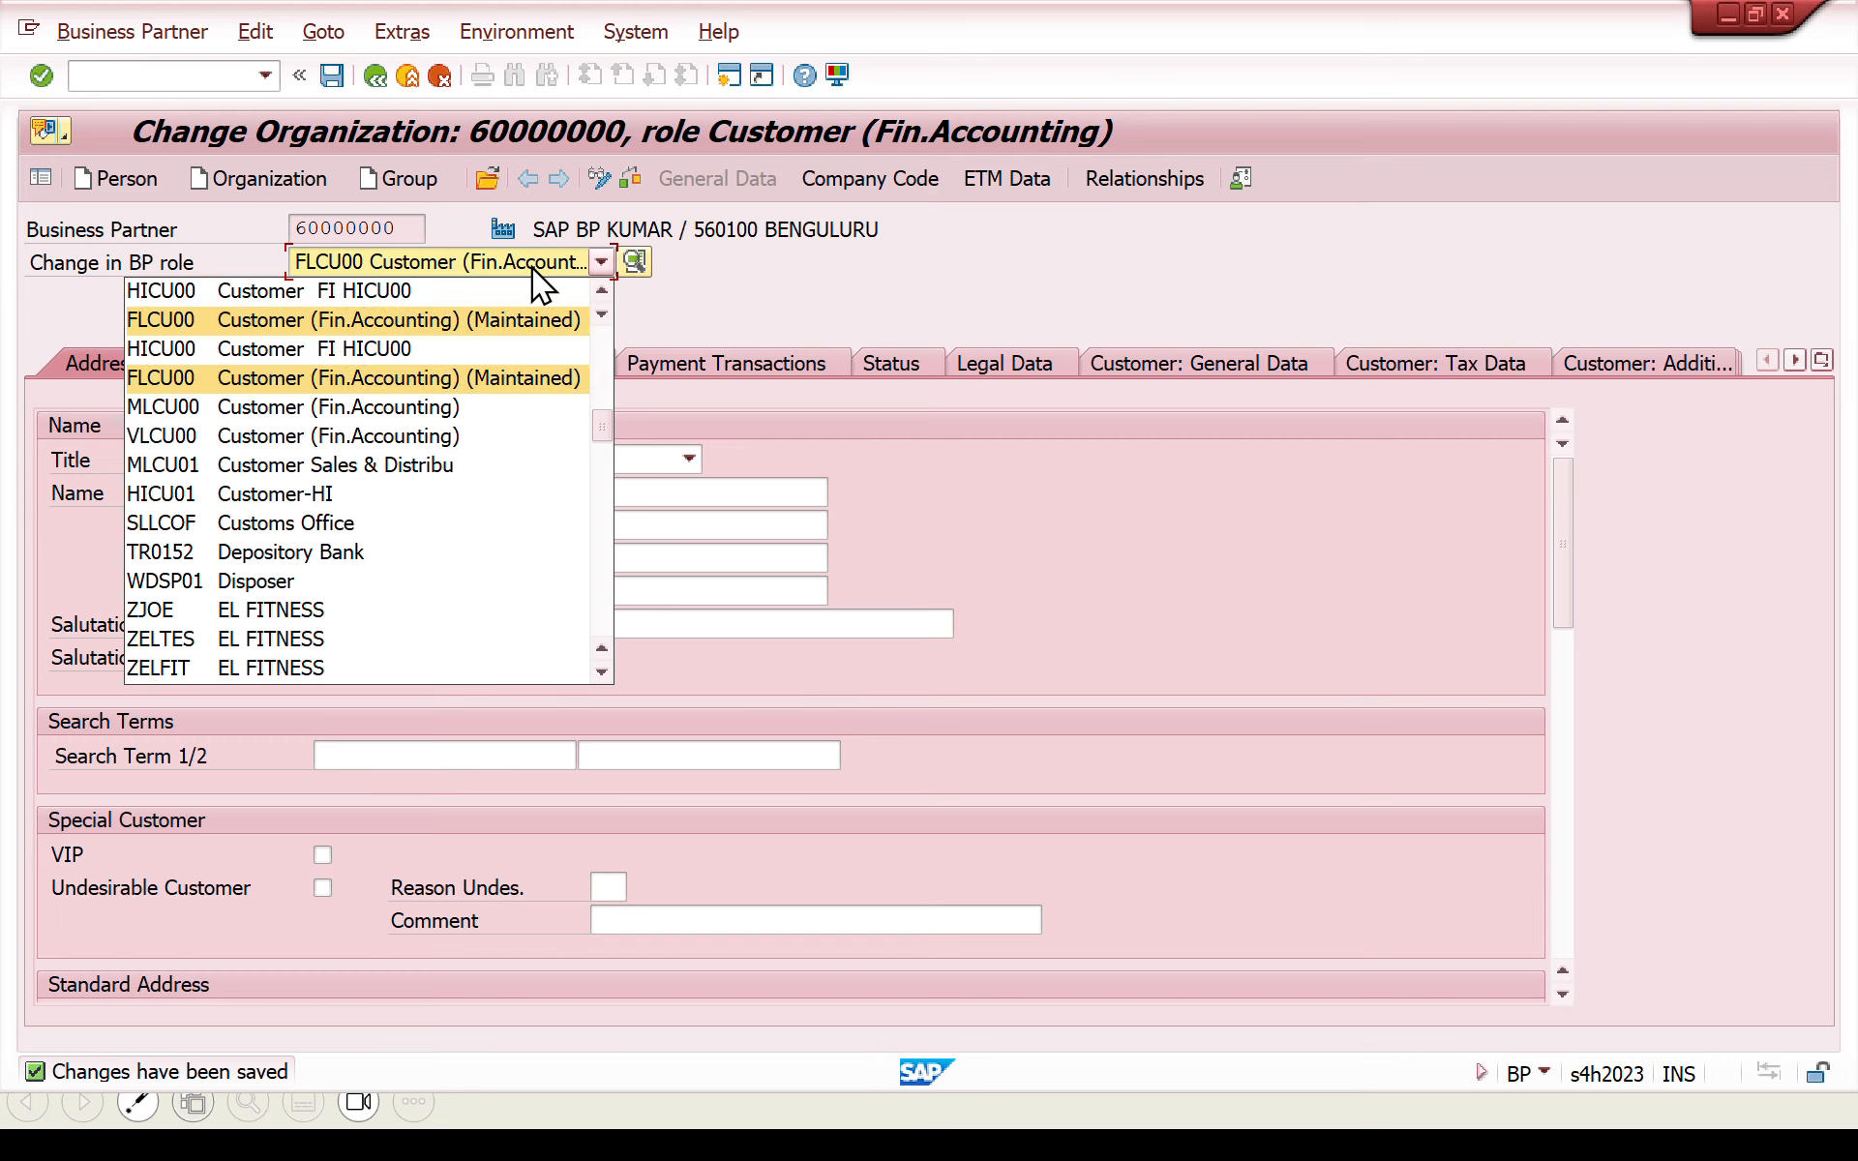
pyautogui.press('Return')
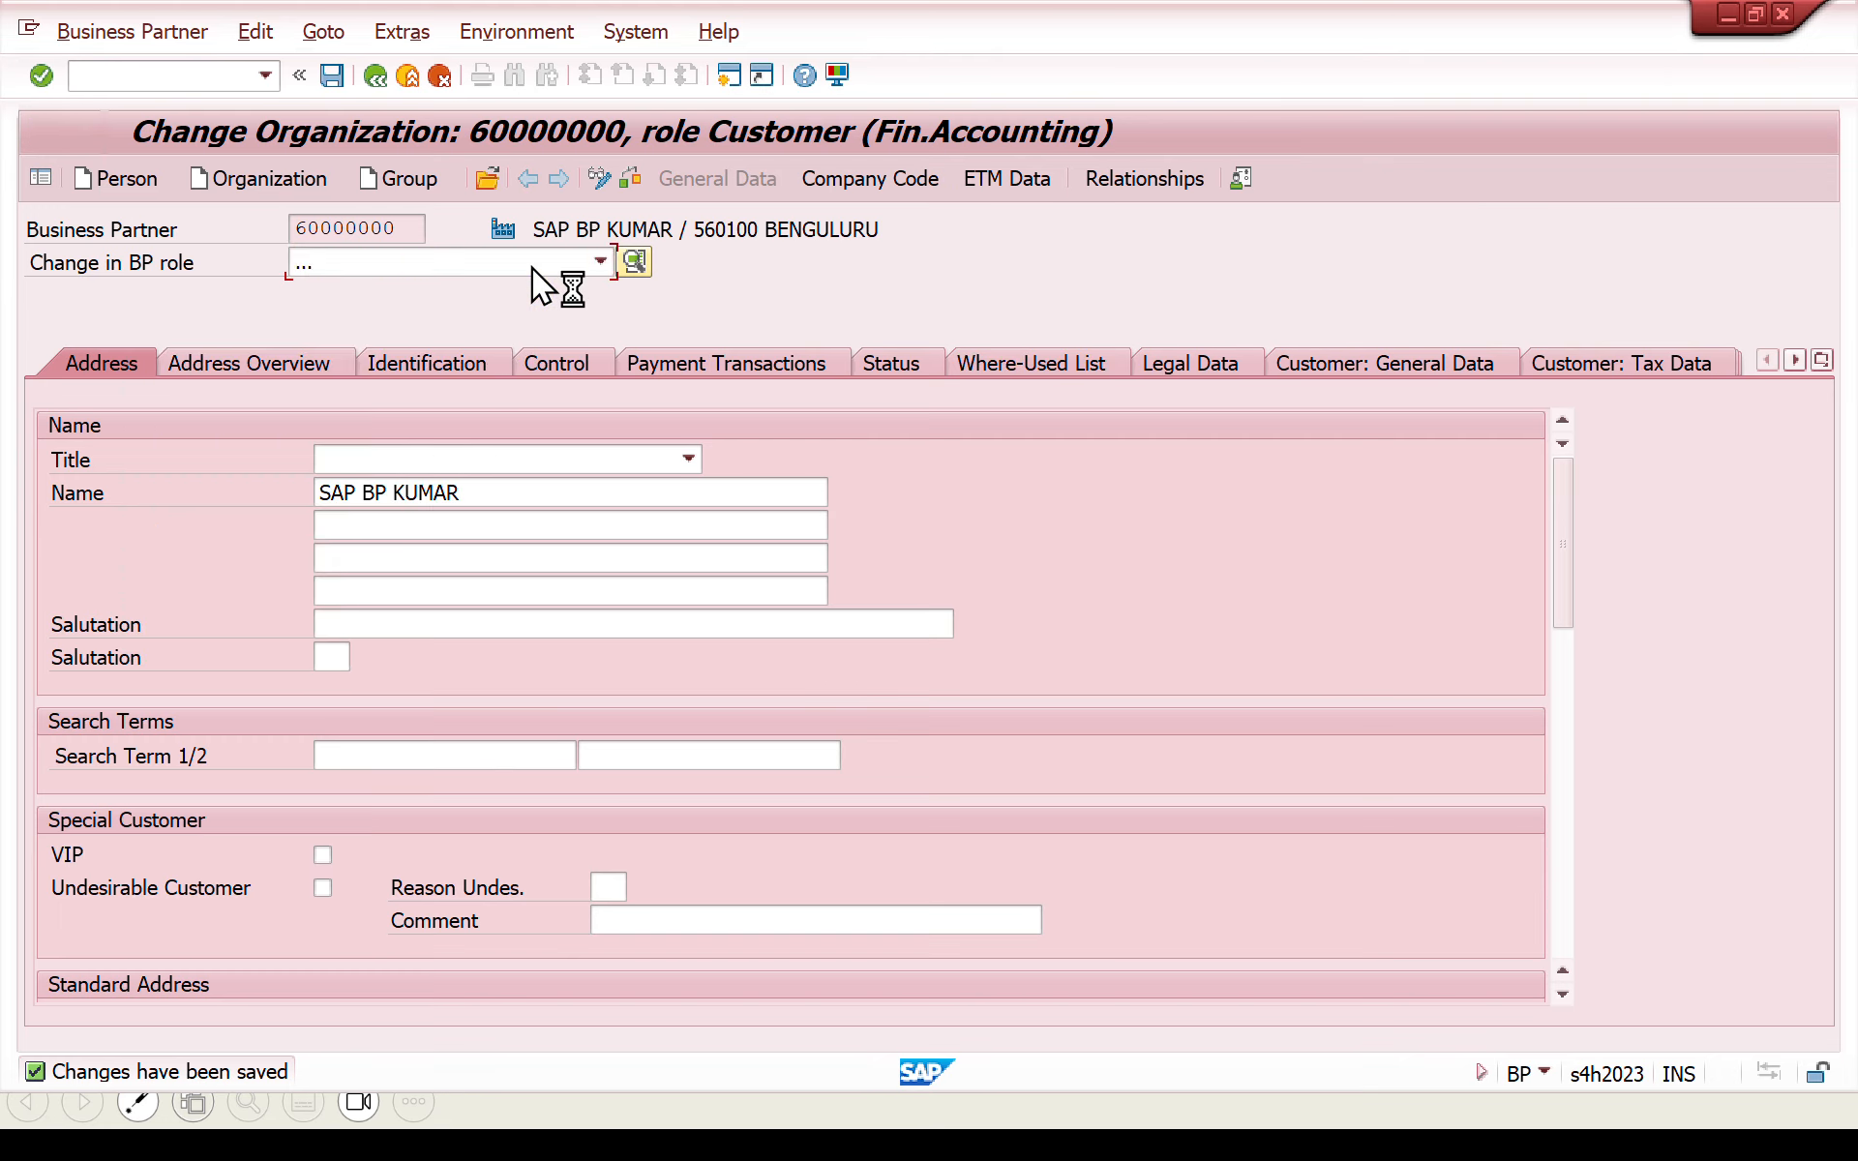
# - Open the sales and distribution data and create the sales area with sales organization SAPN, distribution channel FI and division FI
pyautogui.click(1056, 175)
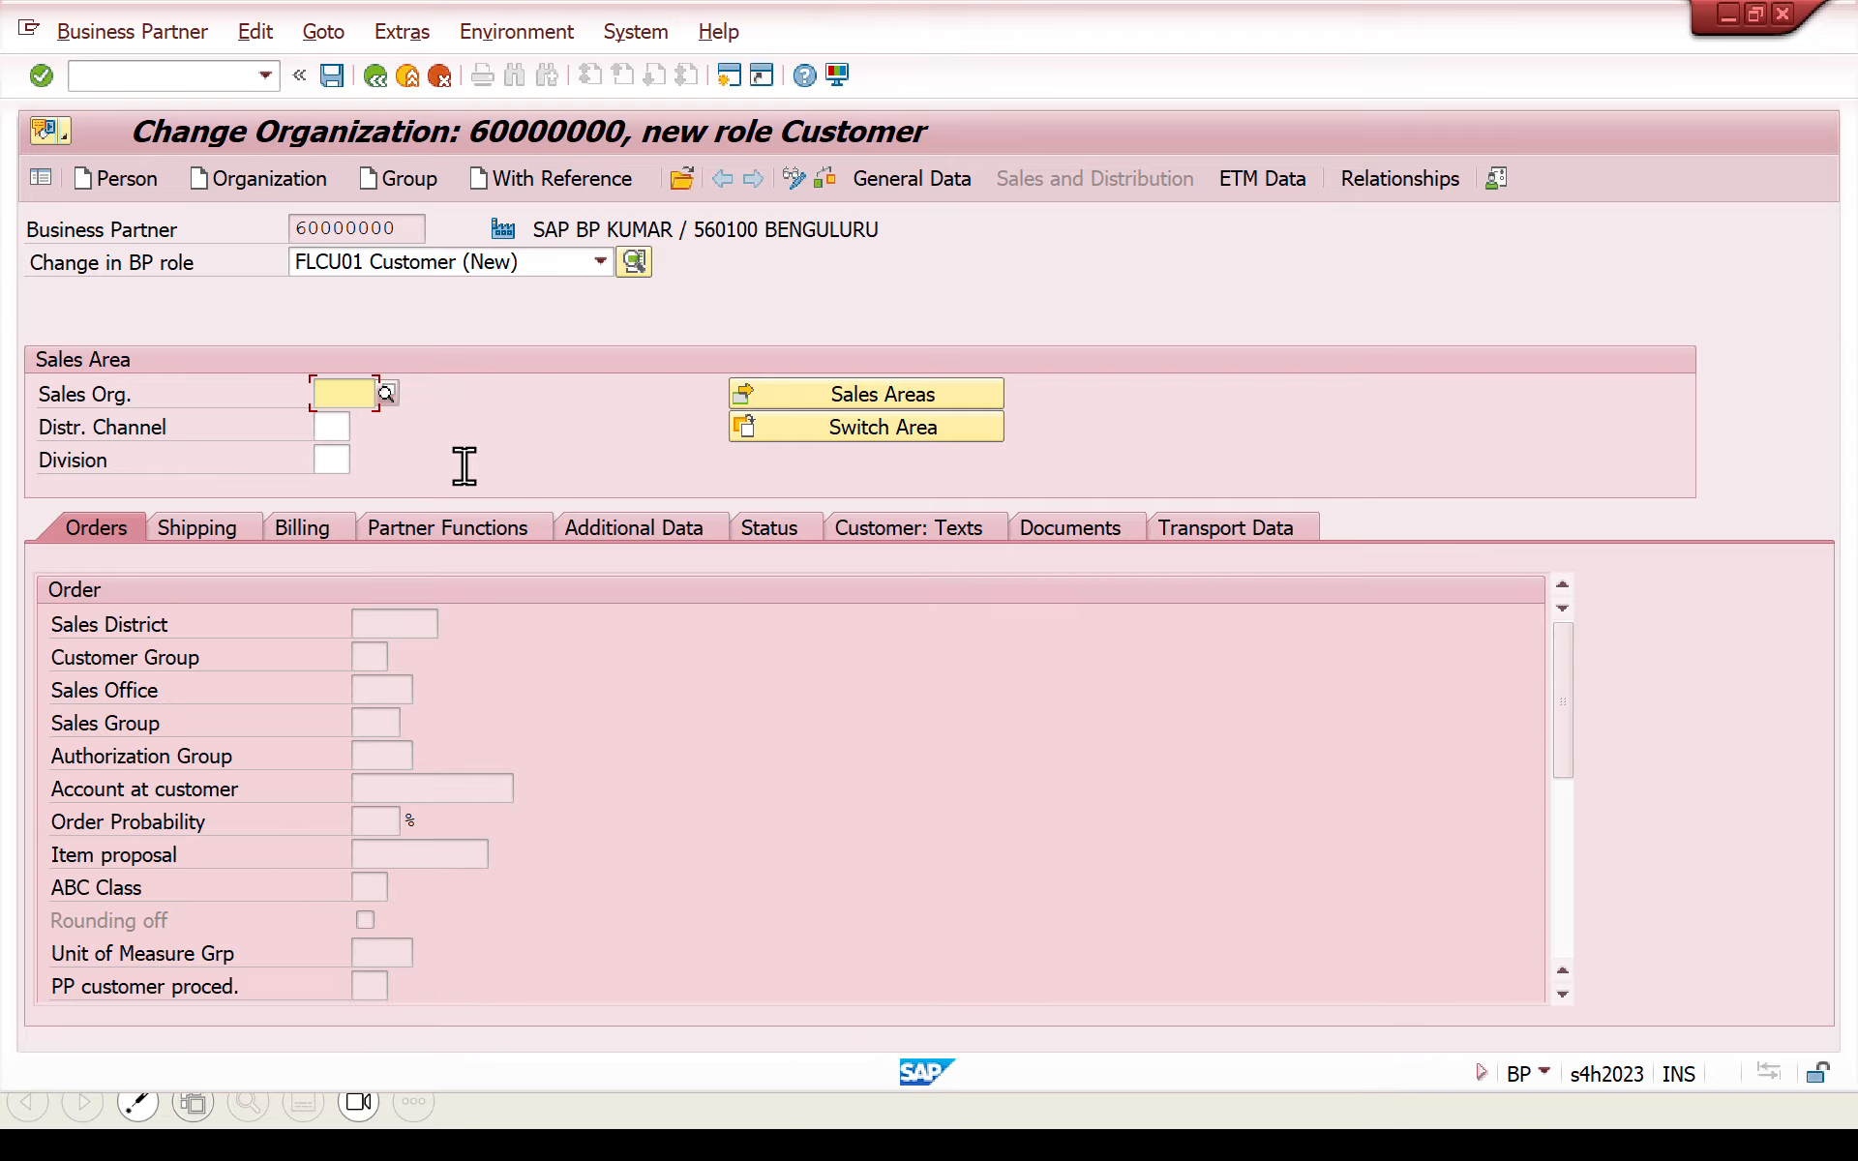
pyautogui.write('SAPN')
pyautogui.click(464, 468)
pyautogui.press('Tab')
pyautogui.write('FI')
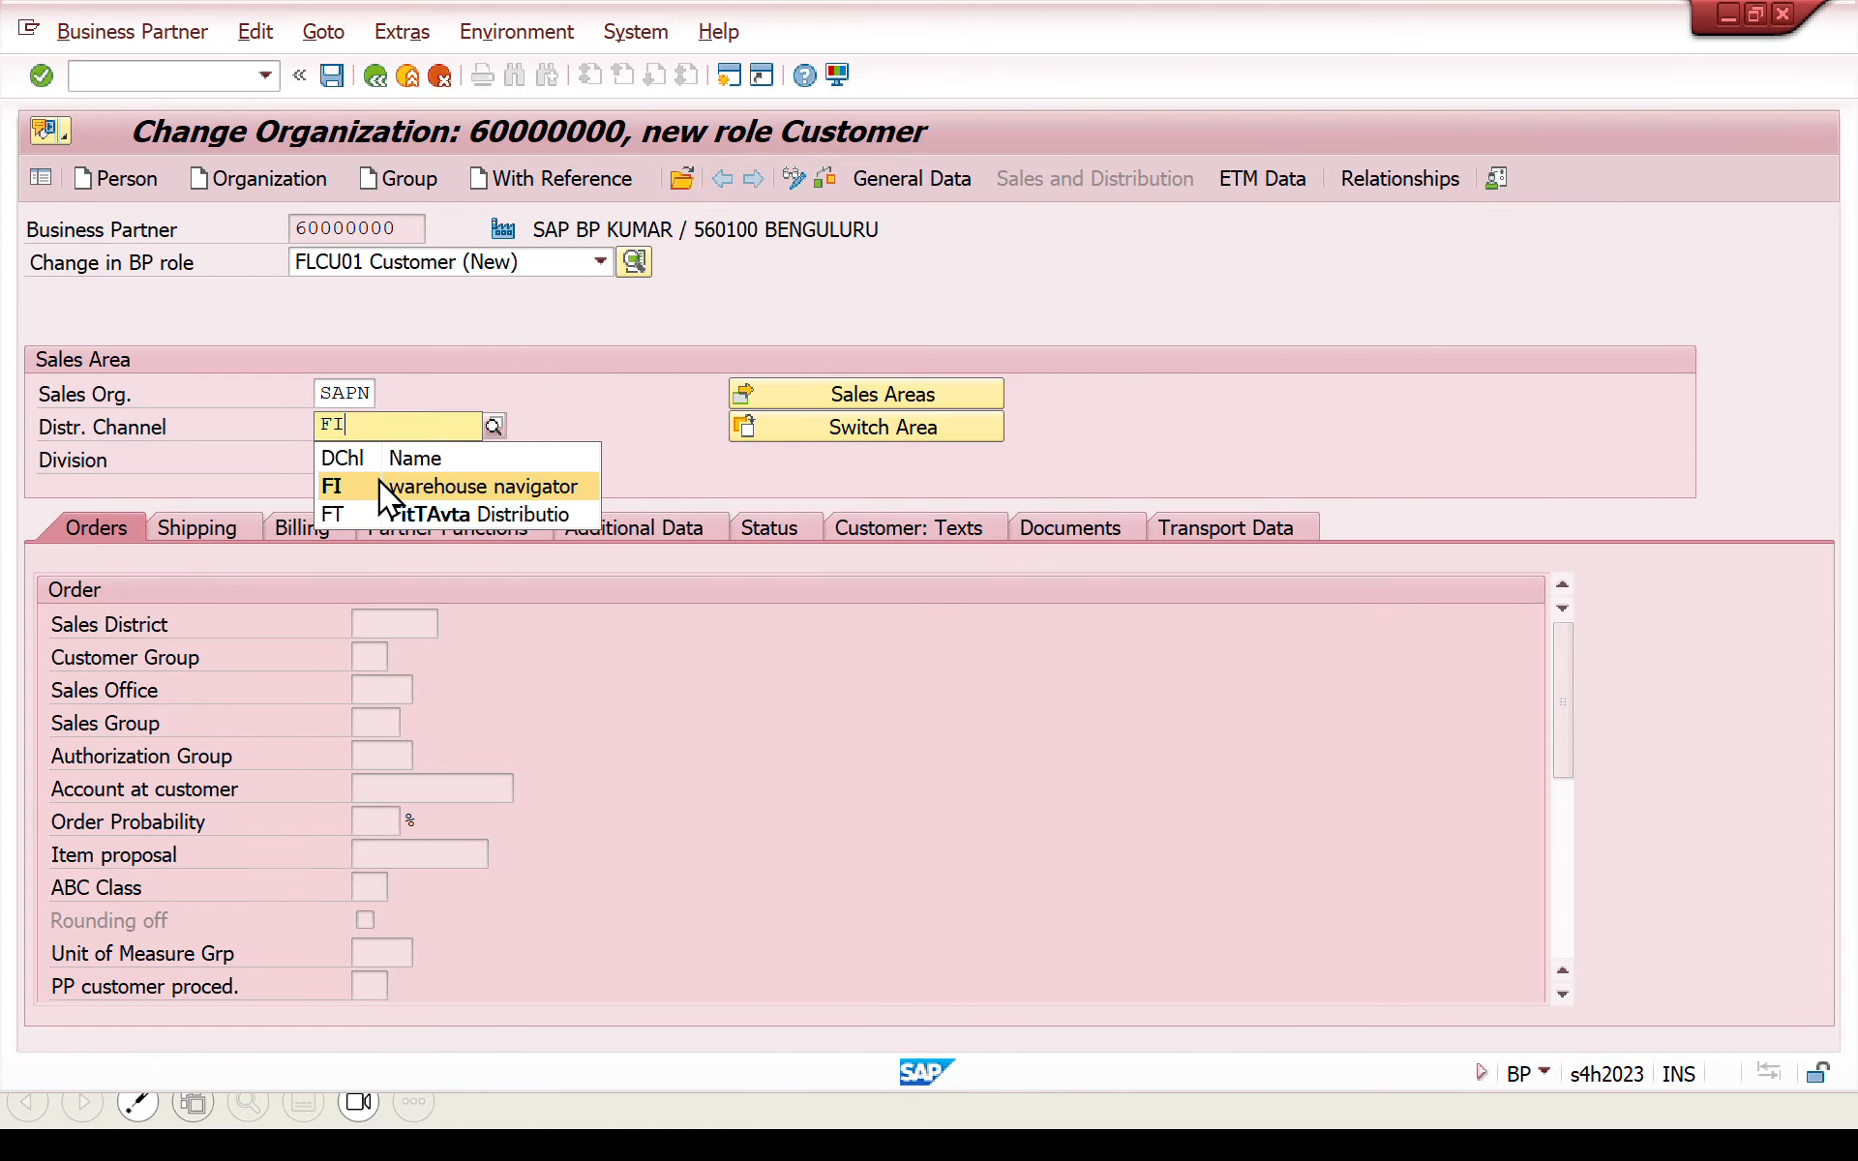
pyautogui.click(375, 481)
pyautogui.click(341, 455)
pyautogui.write('FI')
pyautogui.press('Return')
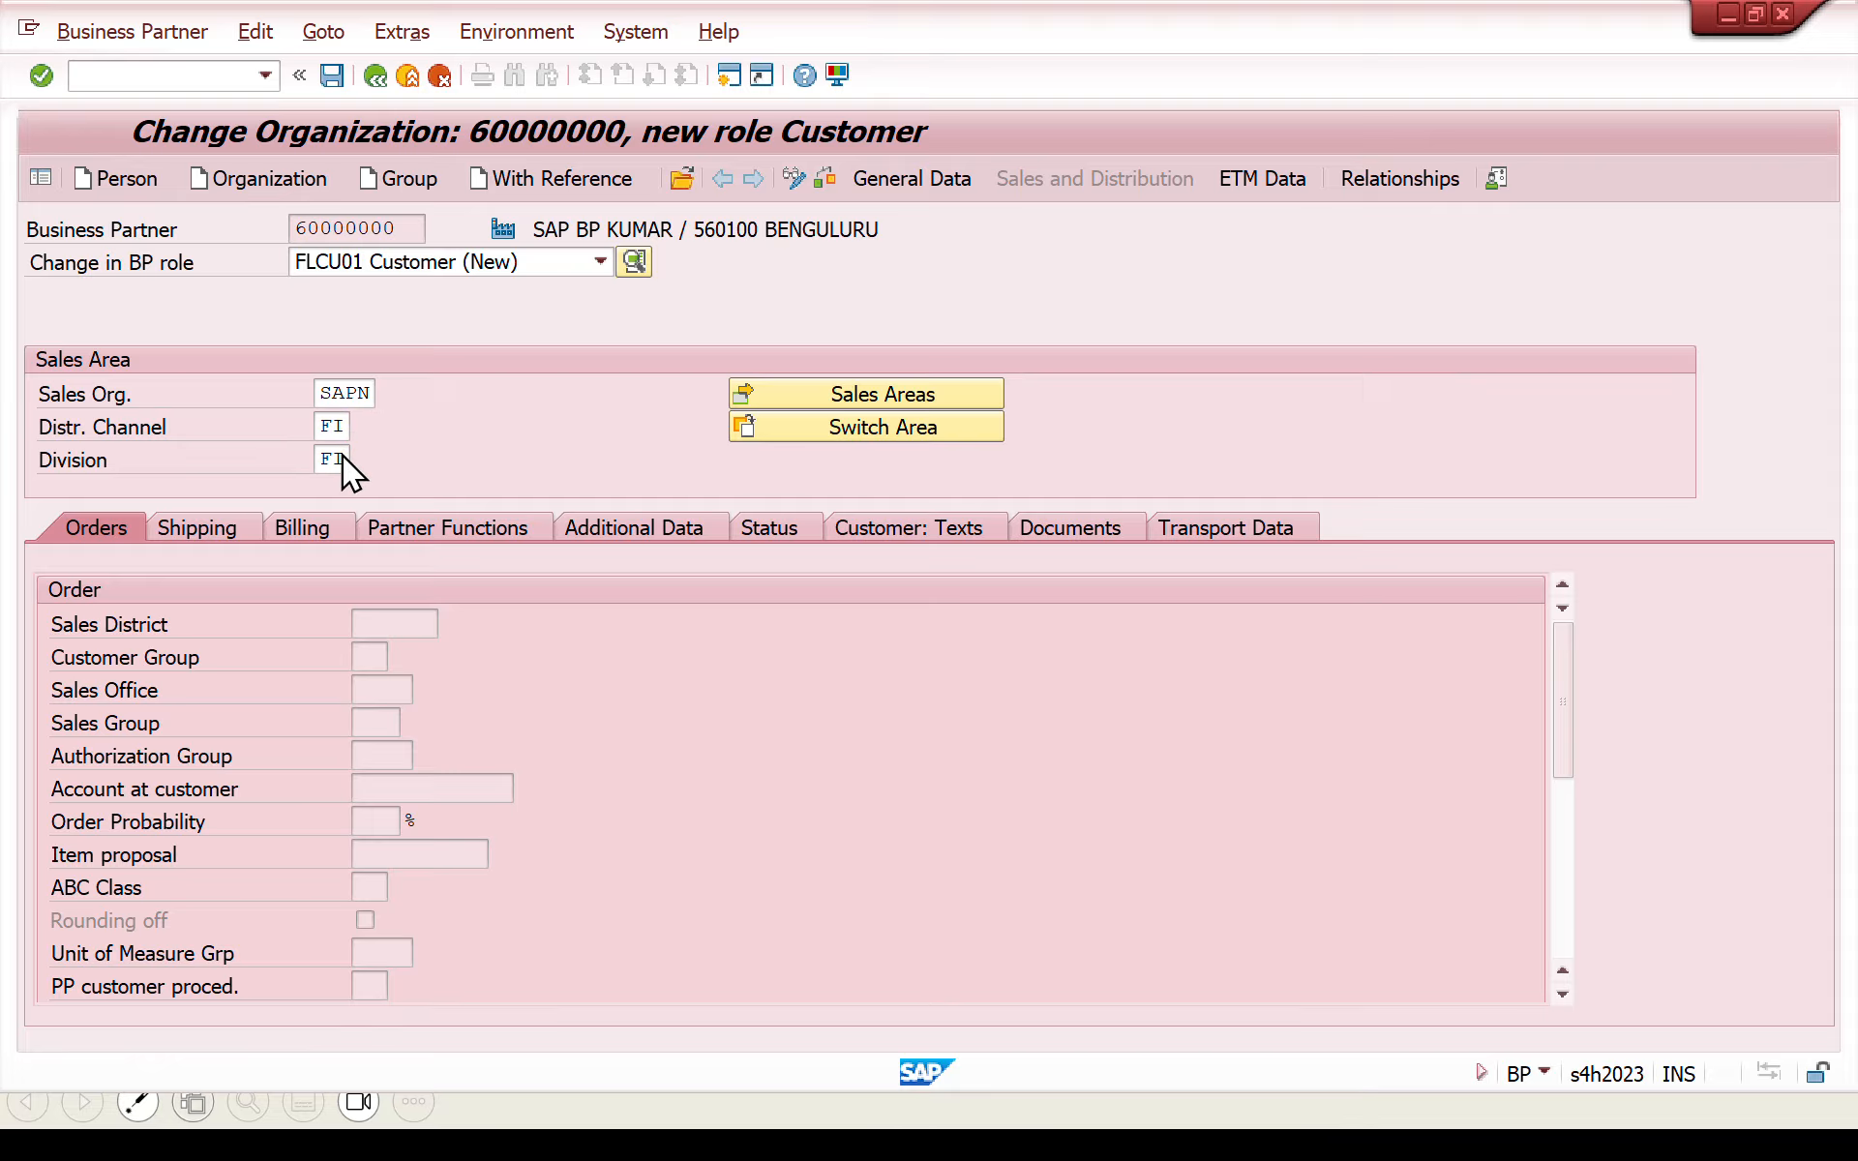
# - Set the customer pricing procedure to 1 (Standard) in the order data of the sales area
pyautogui.moveTo(1552, 723); pyautogui.dragTo(1552, 875)
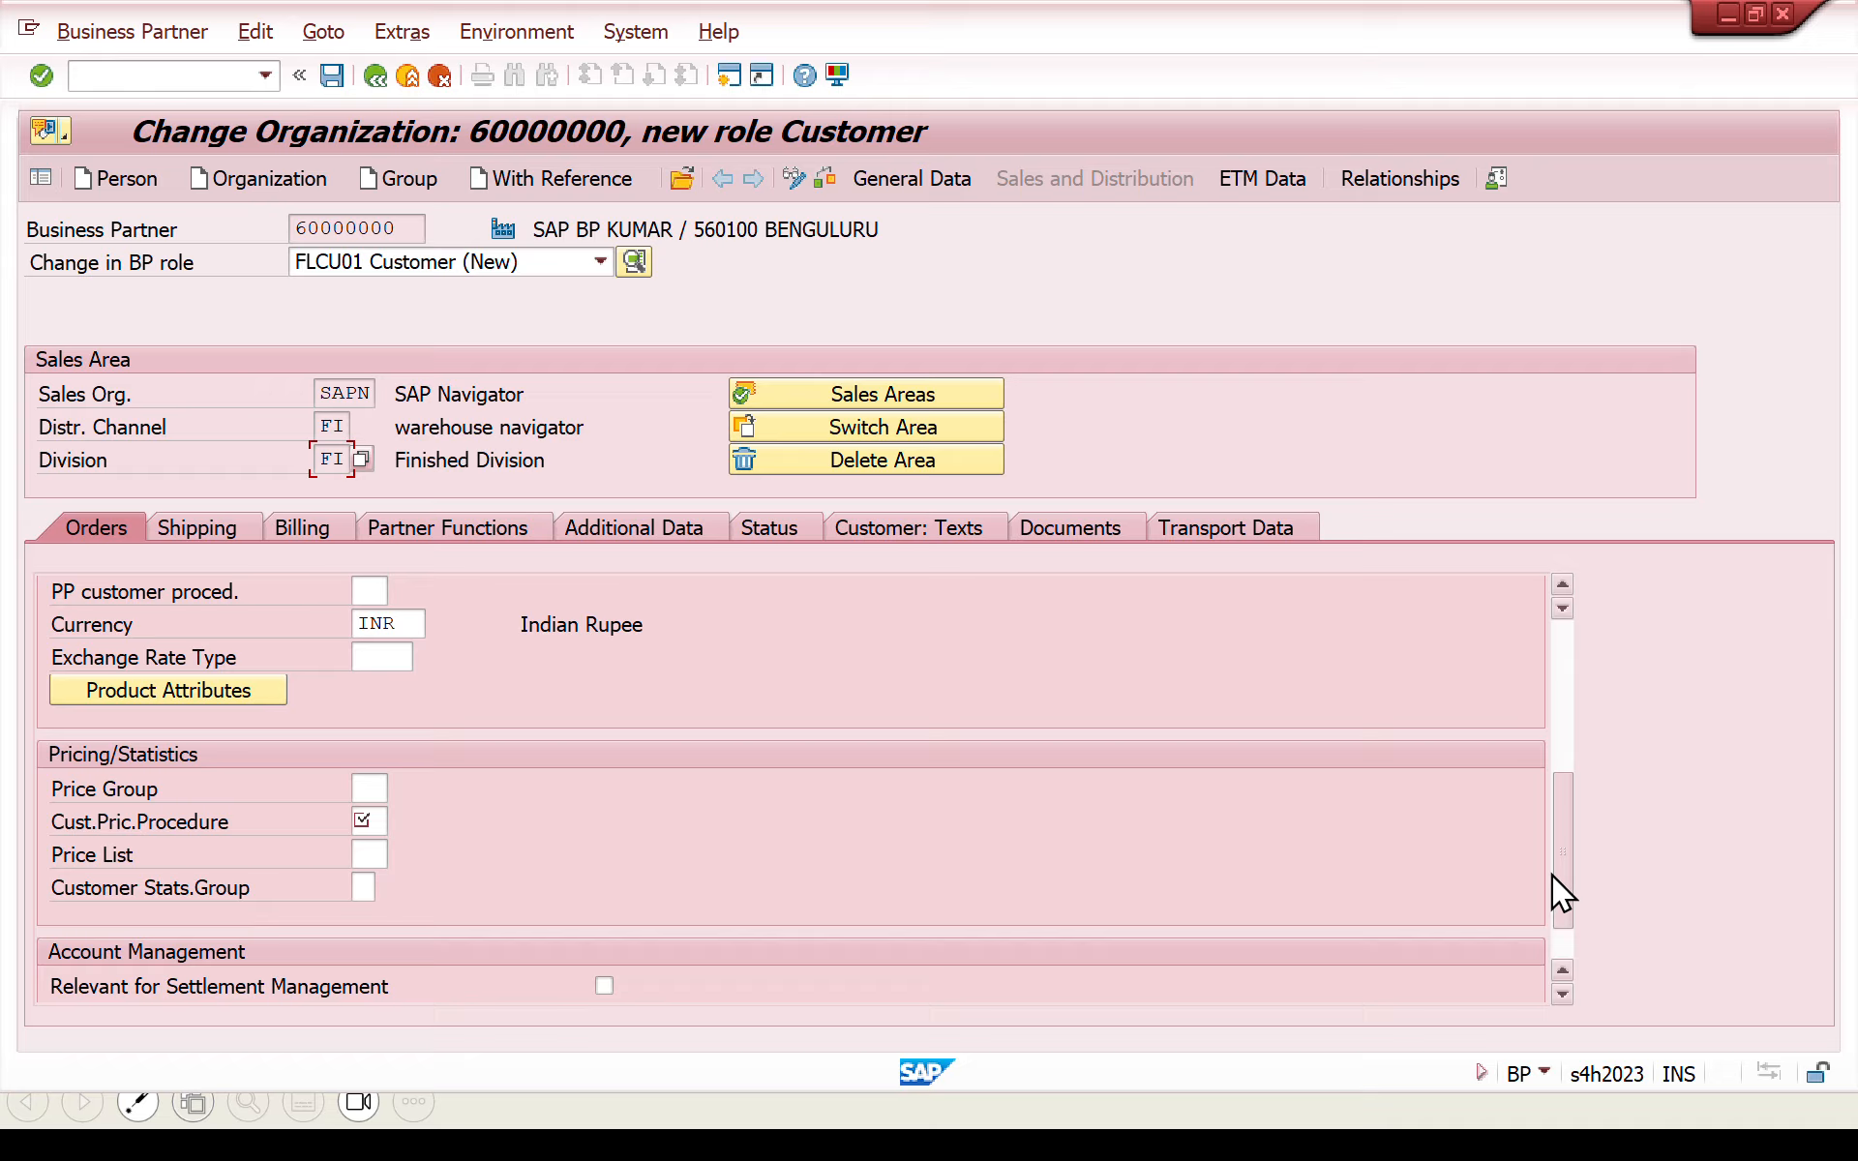
pyautogui.click(376, 822)
pyautogui.press('Return')
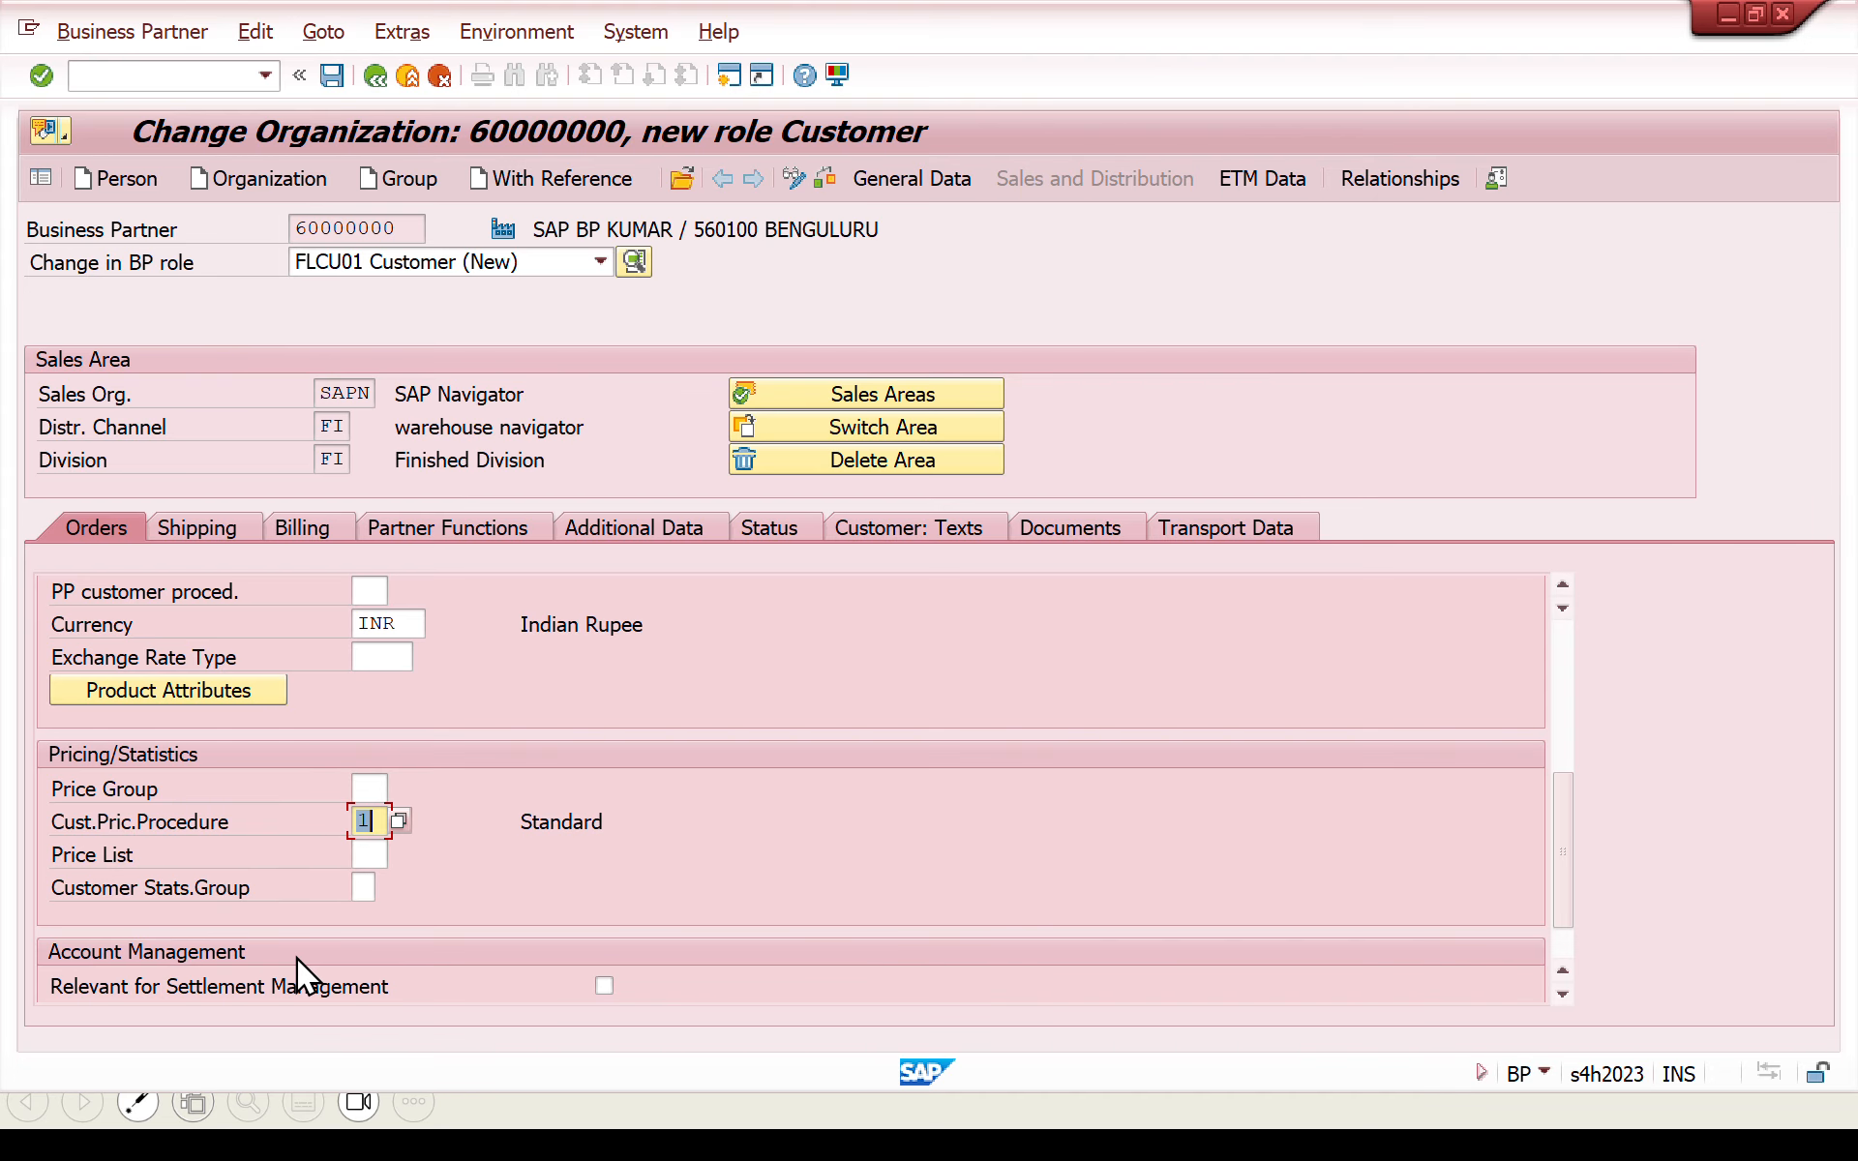
# - Set the shipping conditions of the sales area to 01 (Standard) in the customer's shipping data
pyautogui.click(201, 529)
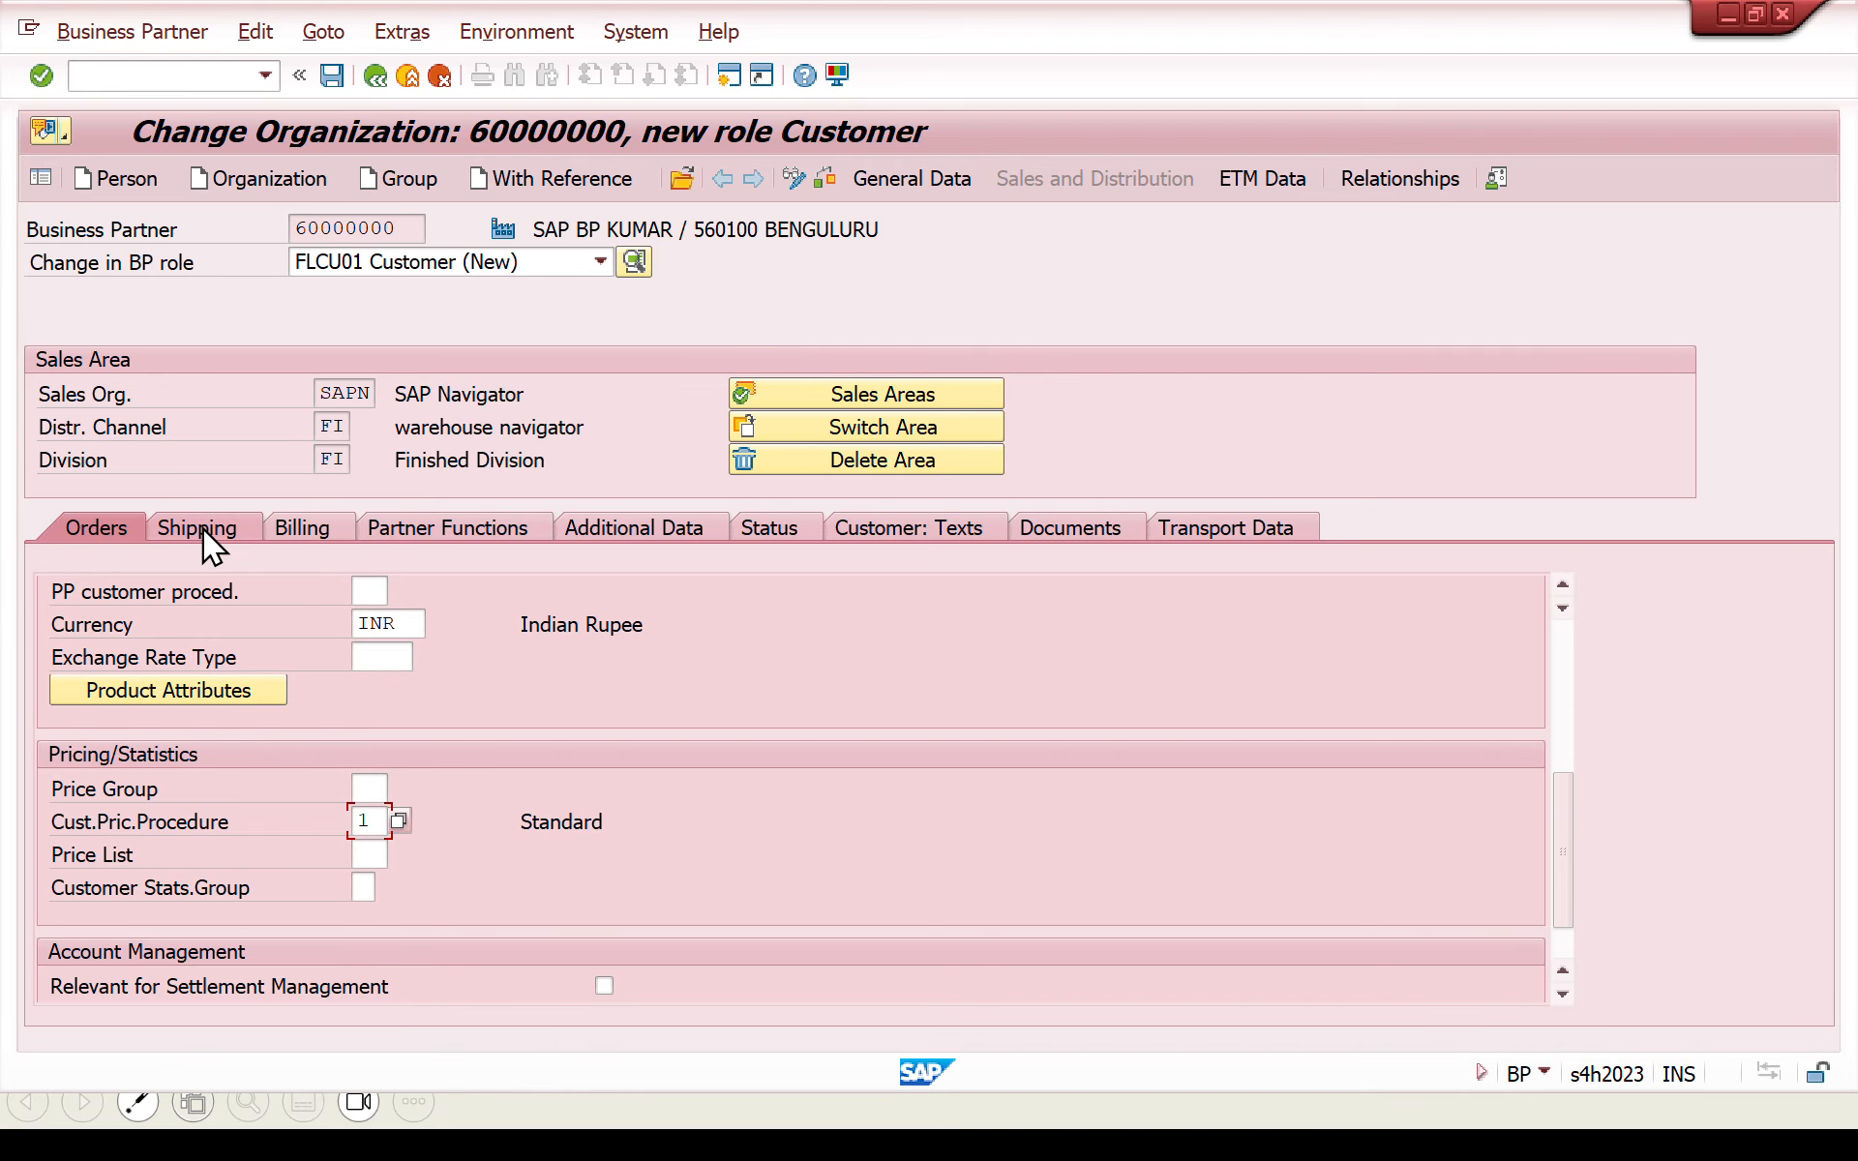
pyautogui.click(377, 721)
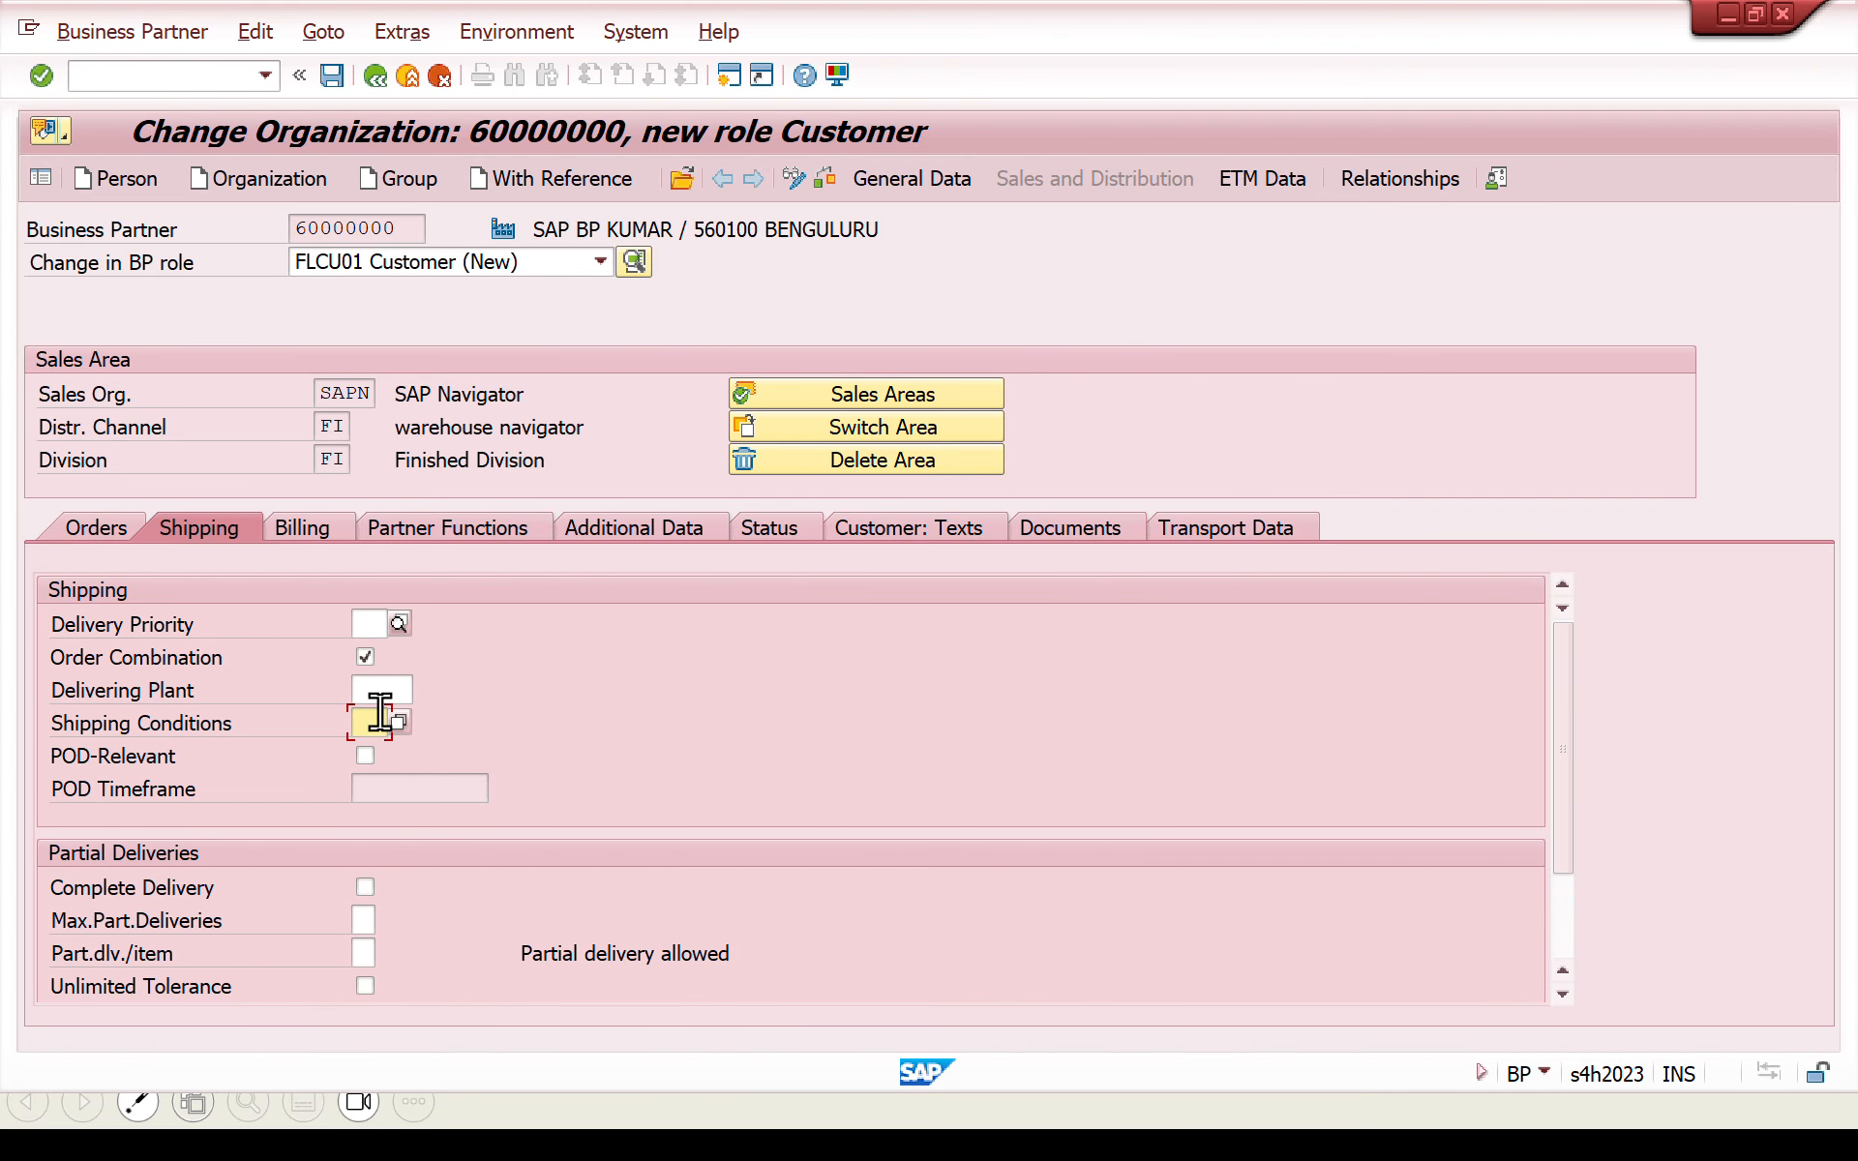
pyautogui.write('01')
pyautogui.press('Return')
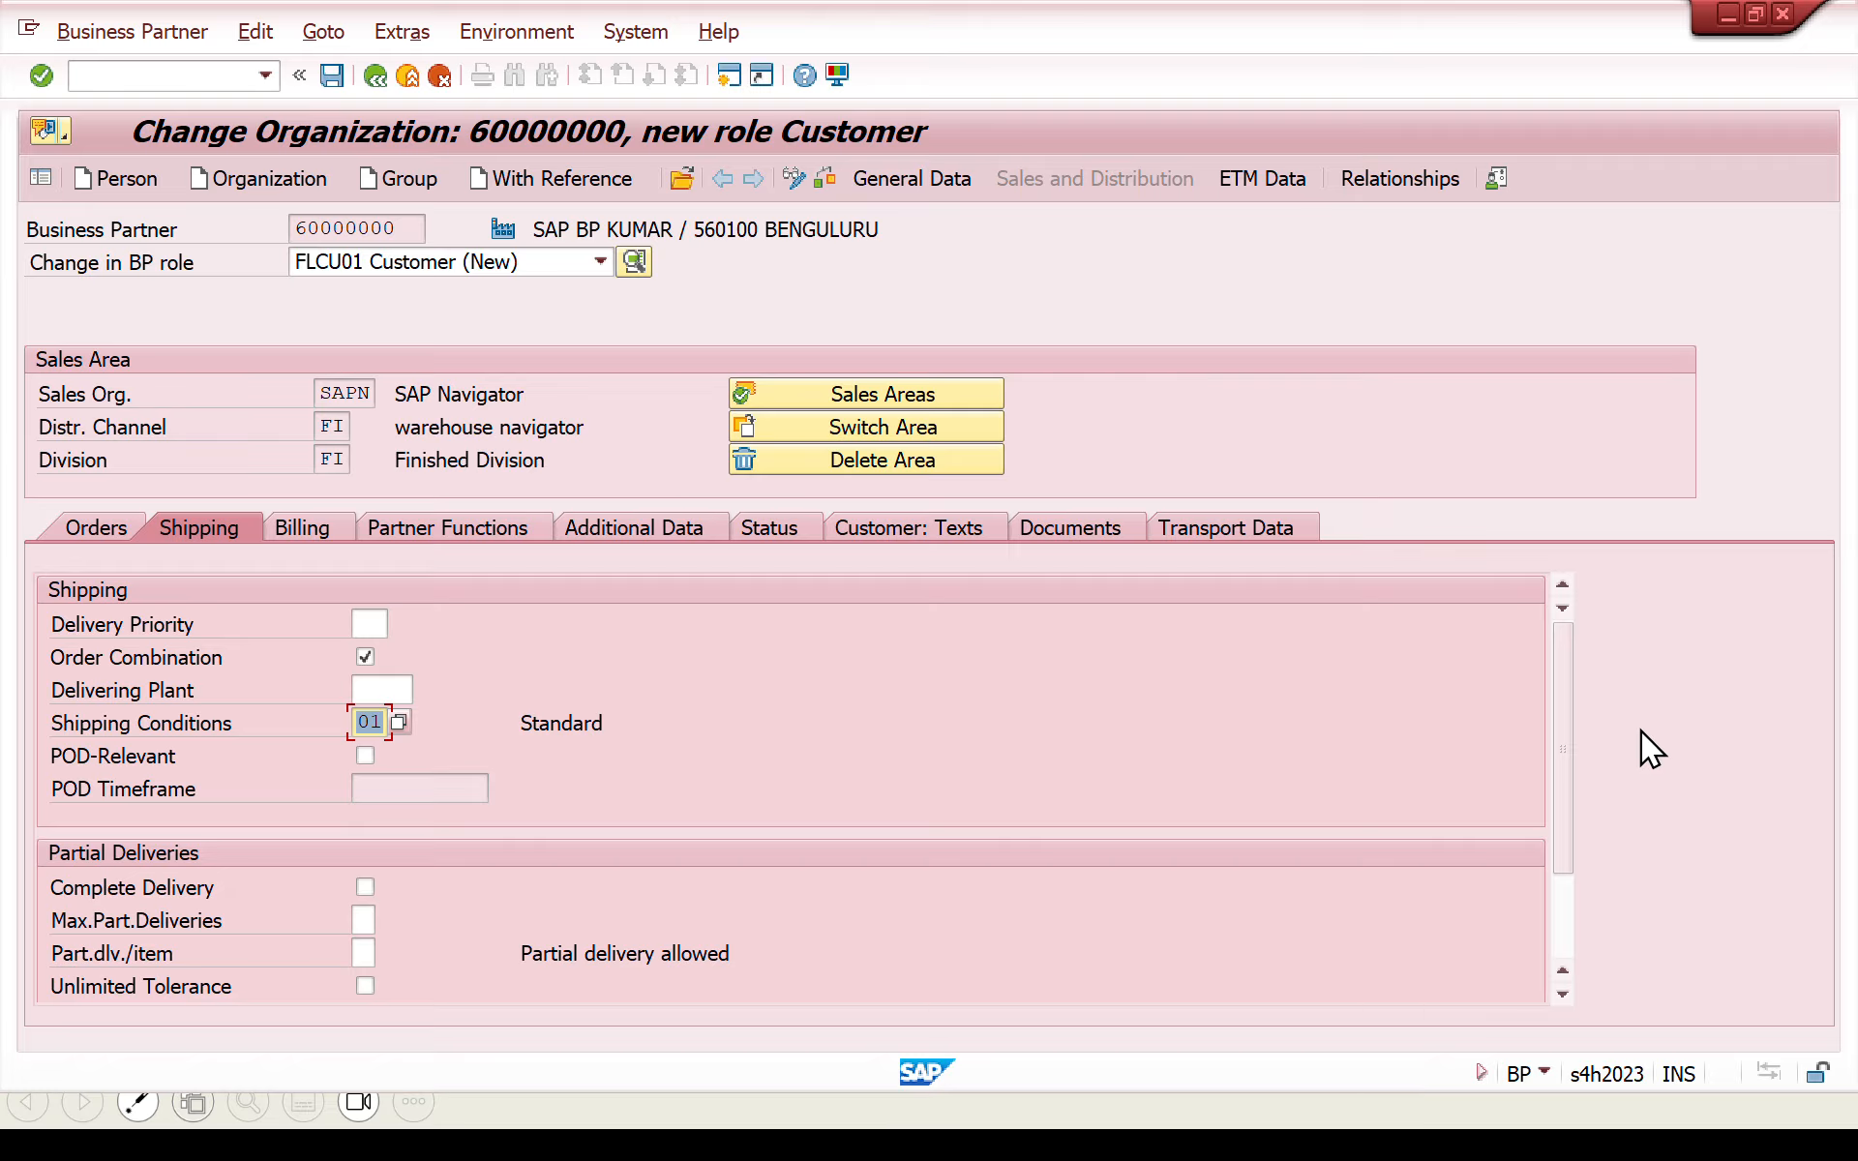
pyautogui.moveTo(1558, 747); pyautogui.dragTo(1537, 941)
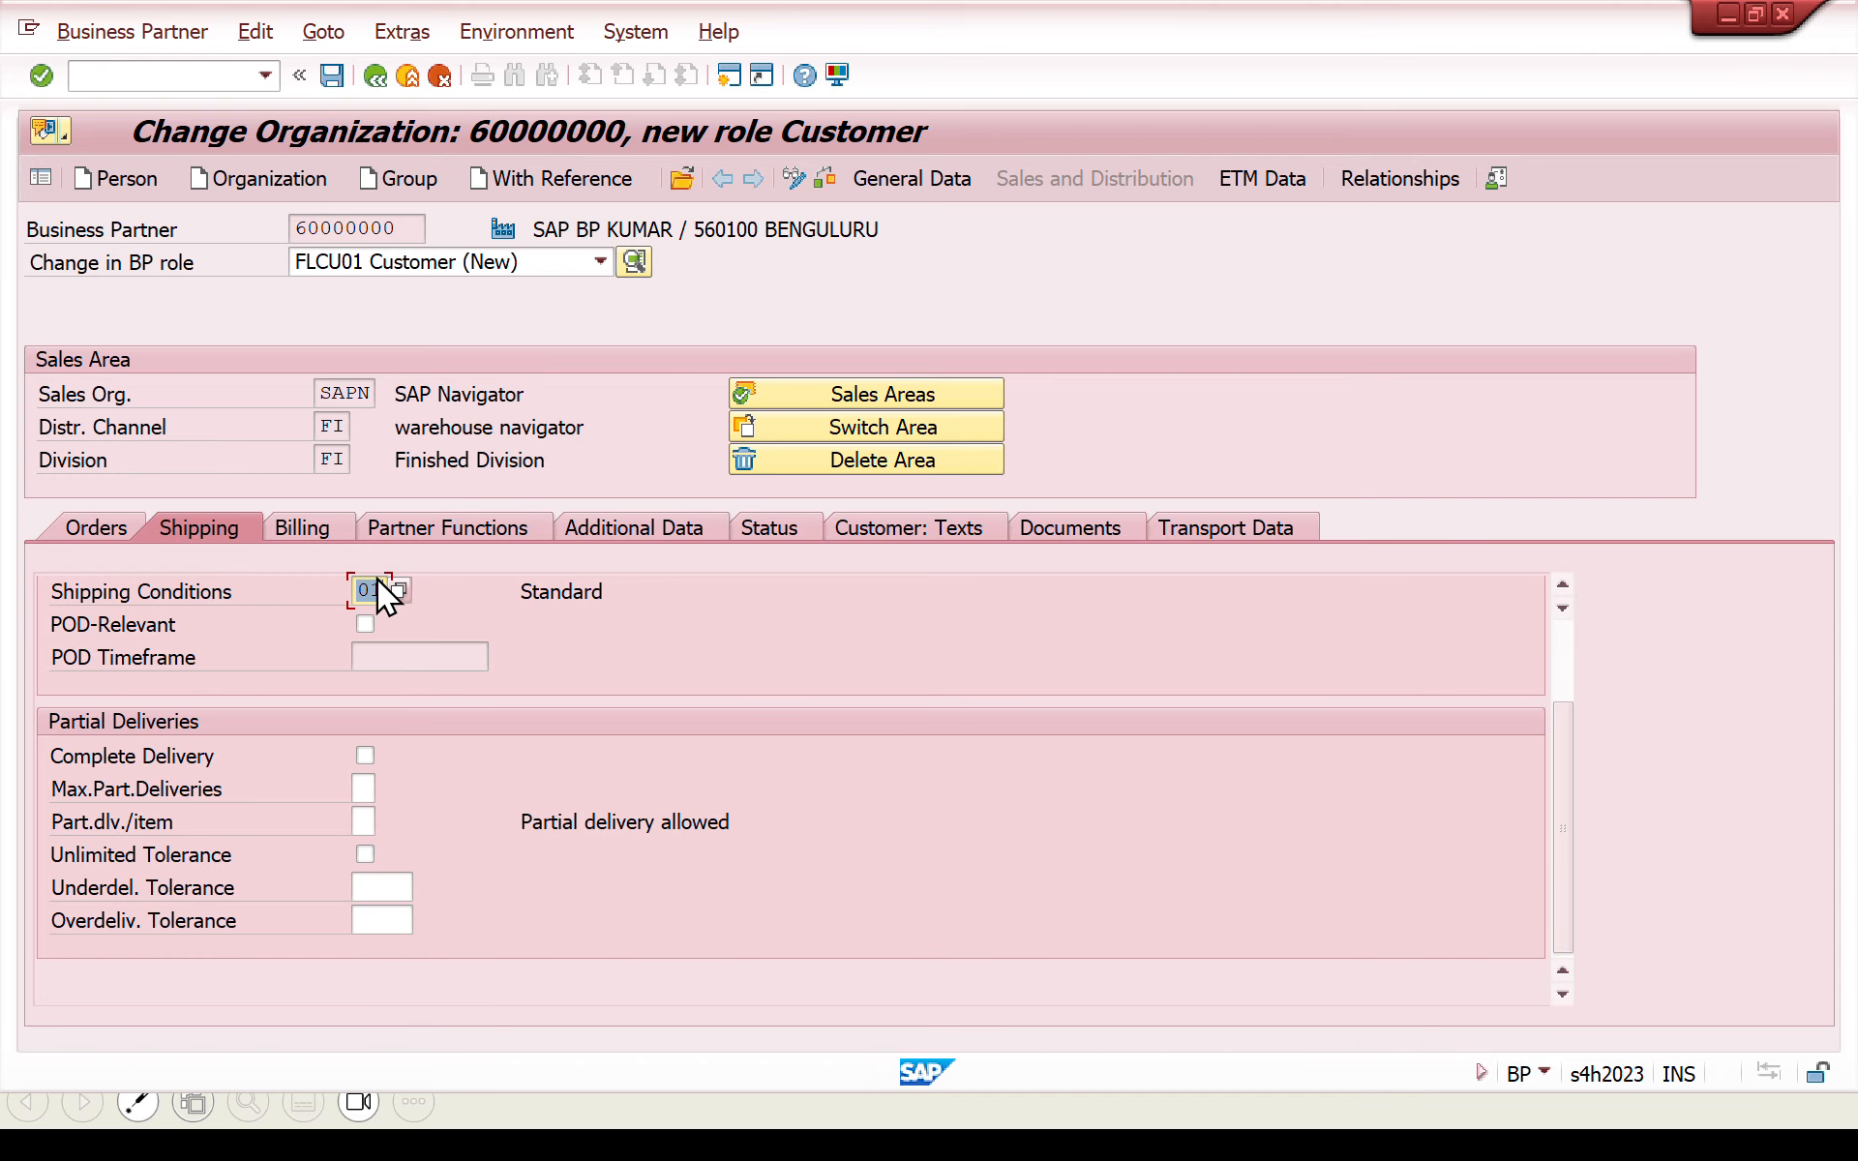
# - Enter tax classification 1 for output tax conditions TMIG, TMCG, TMSG, TMUG, JOIG and JOSG in the billing data
pyautogui.click(326, 533)
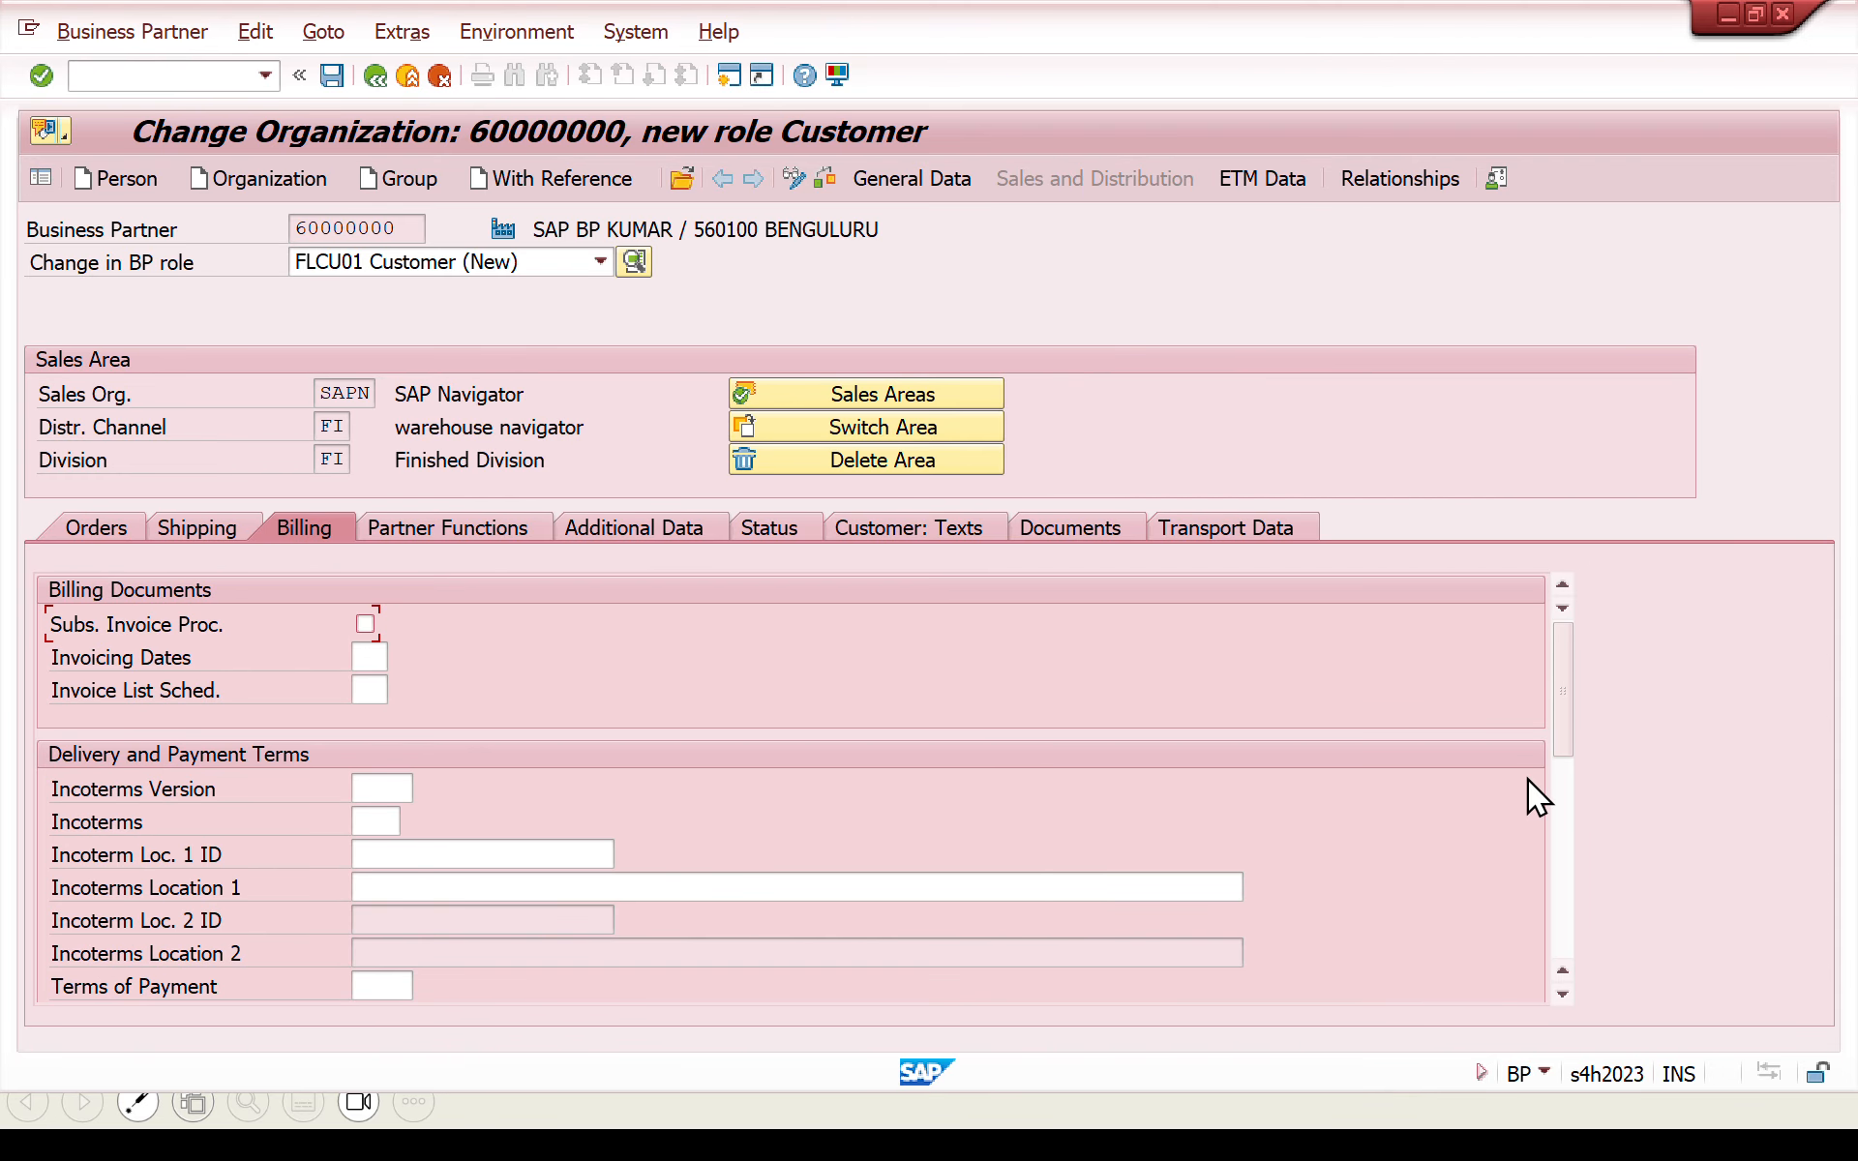
pyautogui.moveTo(1559, 722); pyautogui.dragTo(1541, 940)
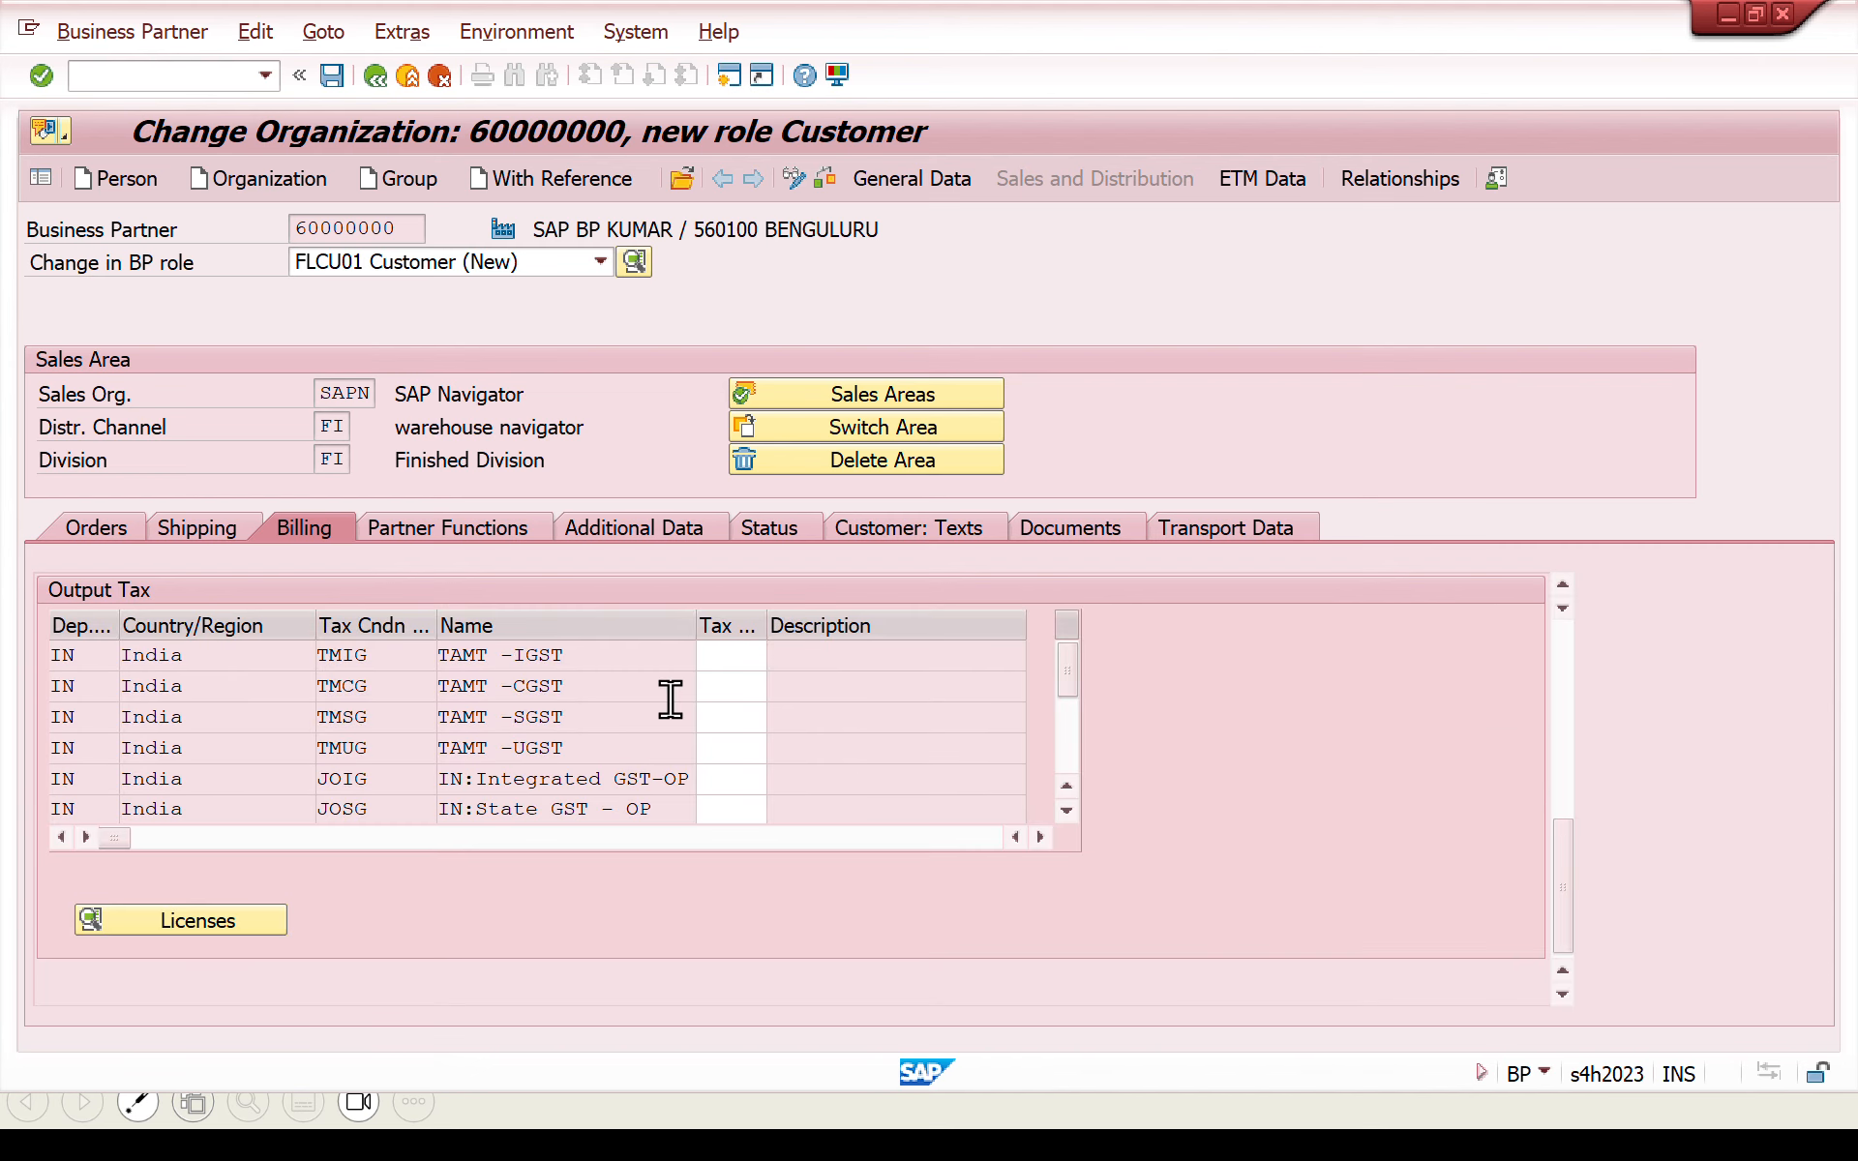
pyautogui.click(743, 687)
pyautogui.click(736, 652)
pyautogui.write('111111')
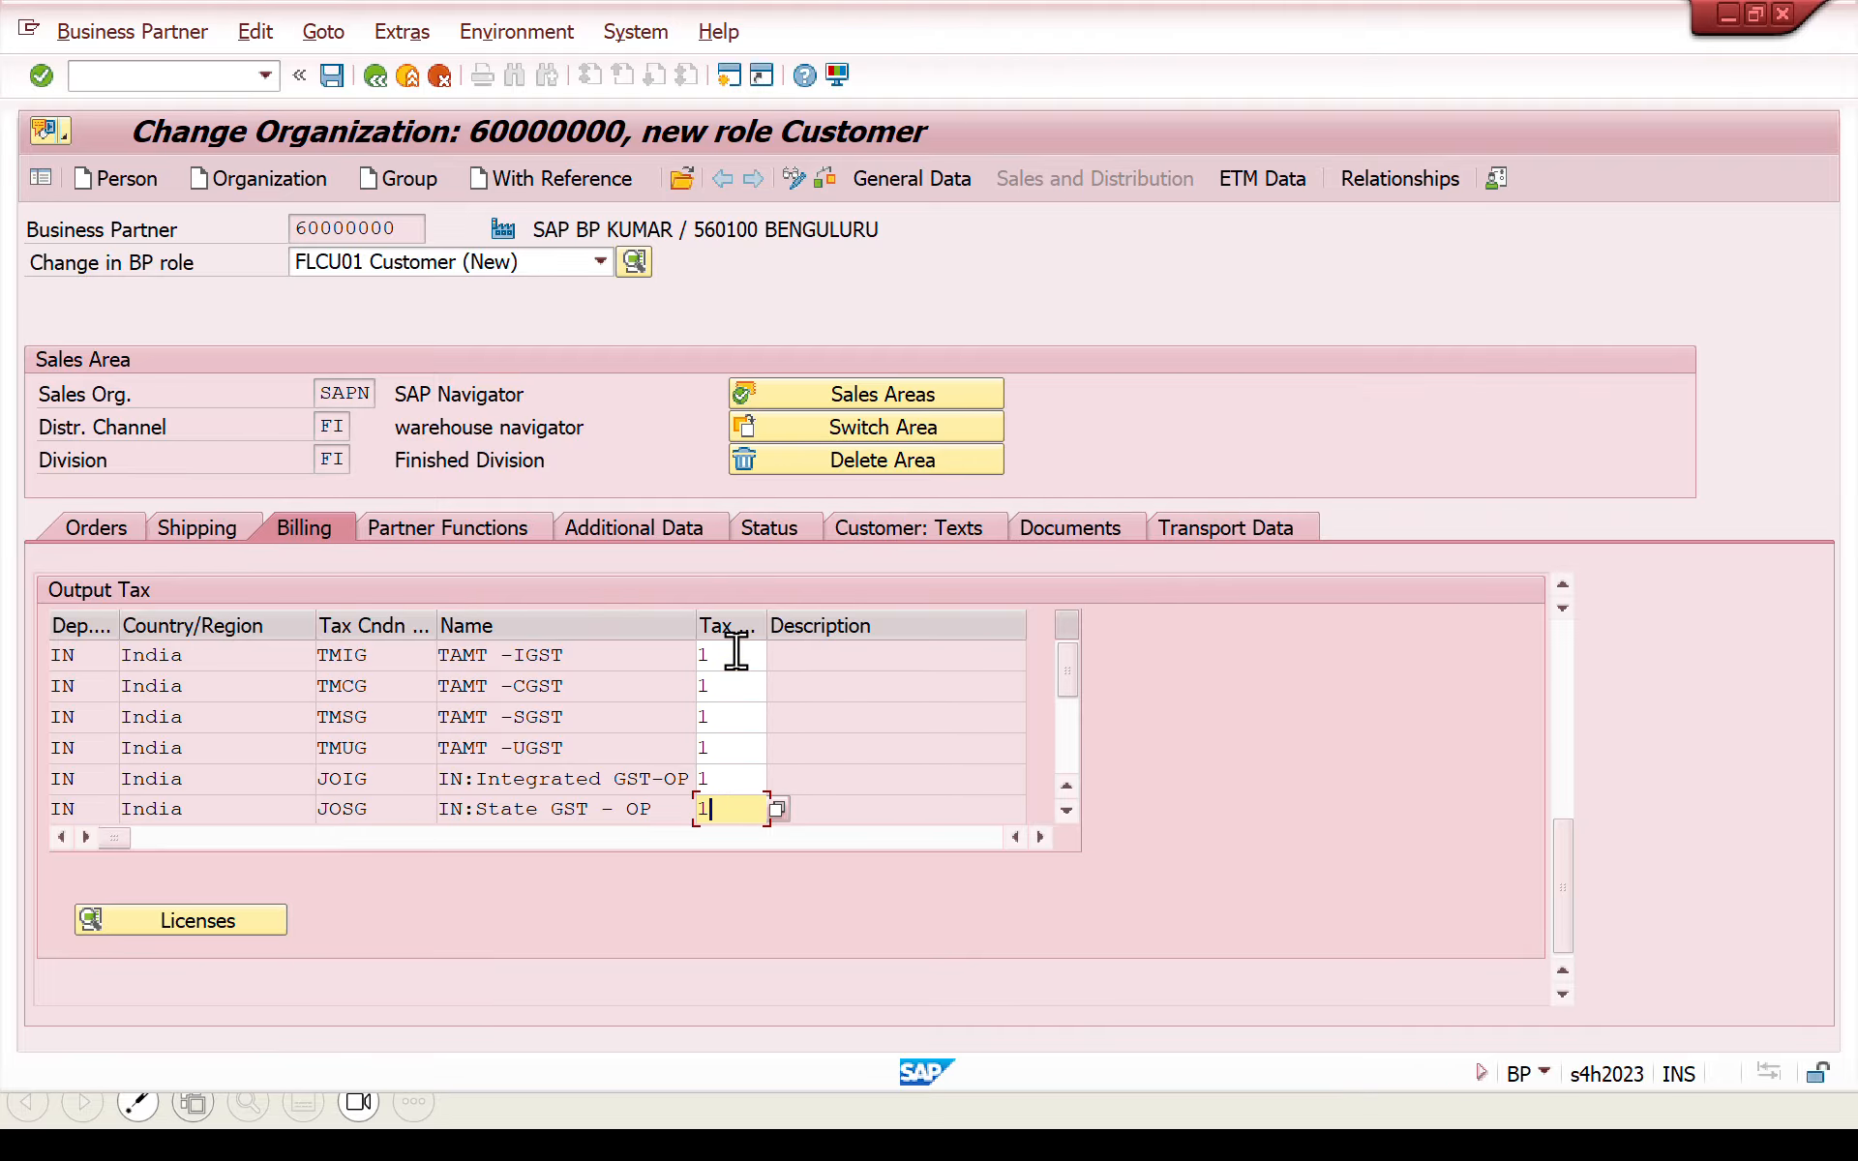
pyautogui.press('Return')
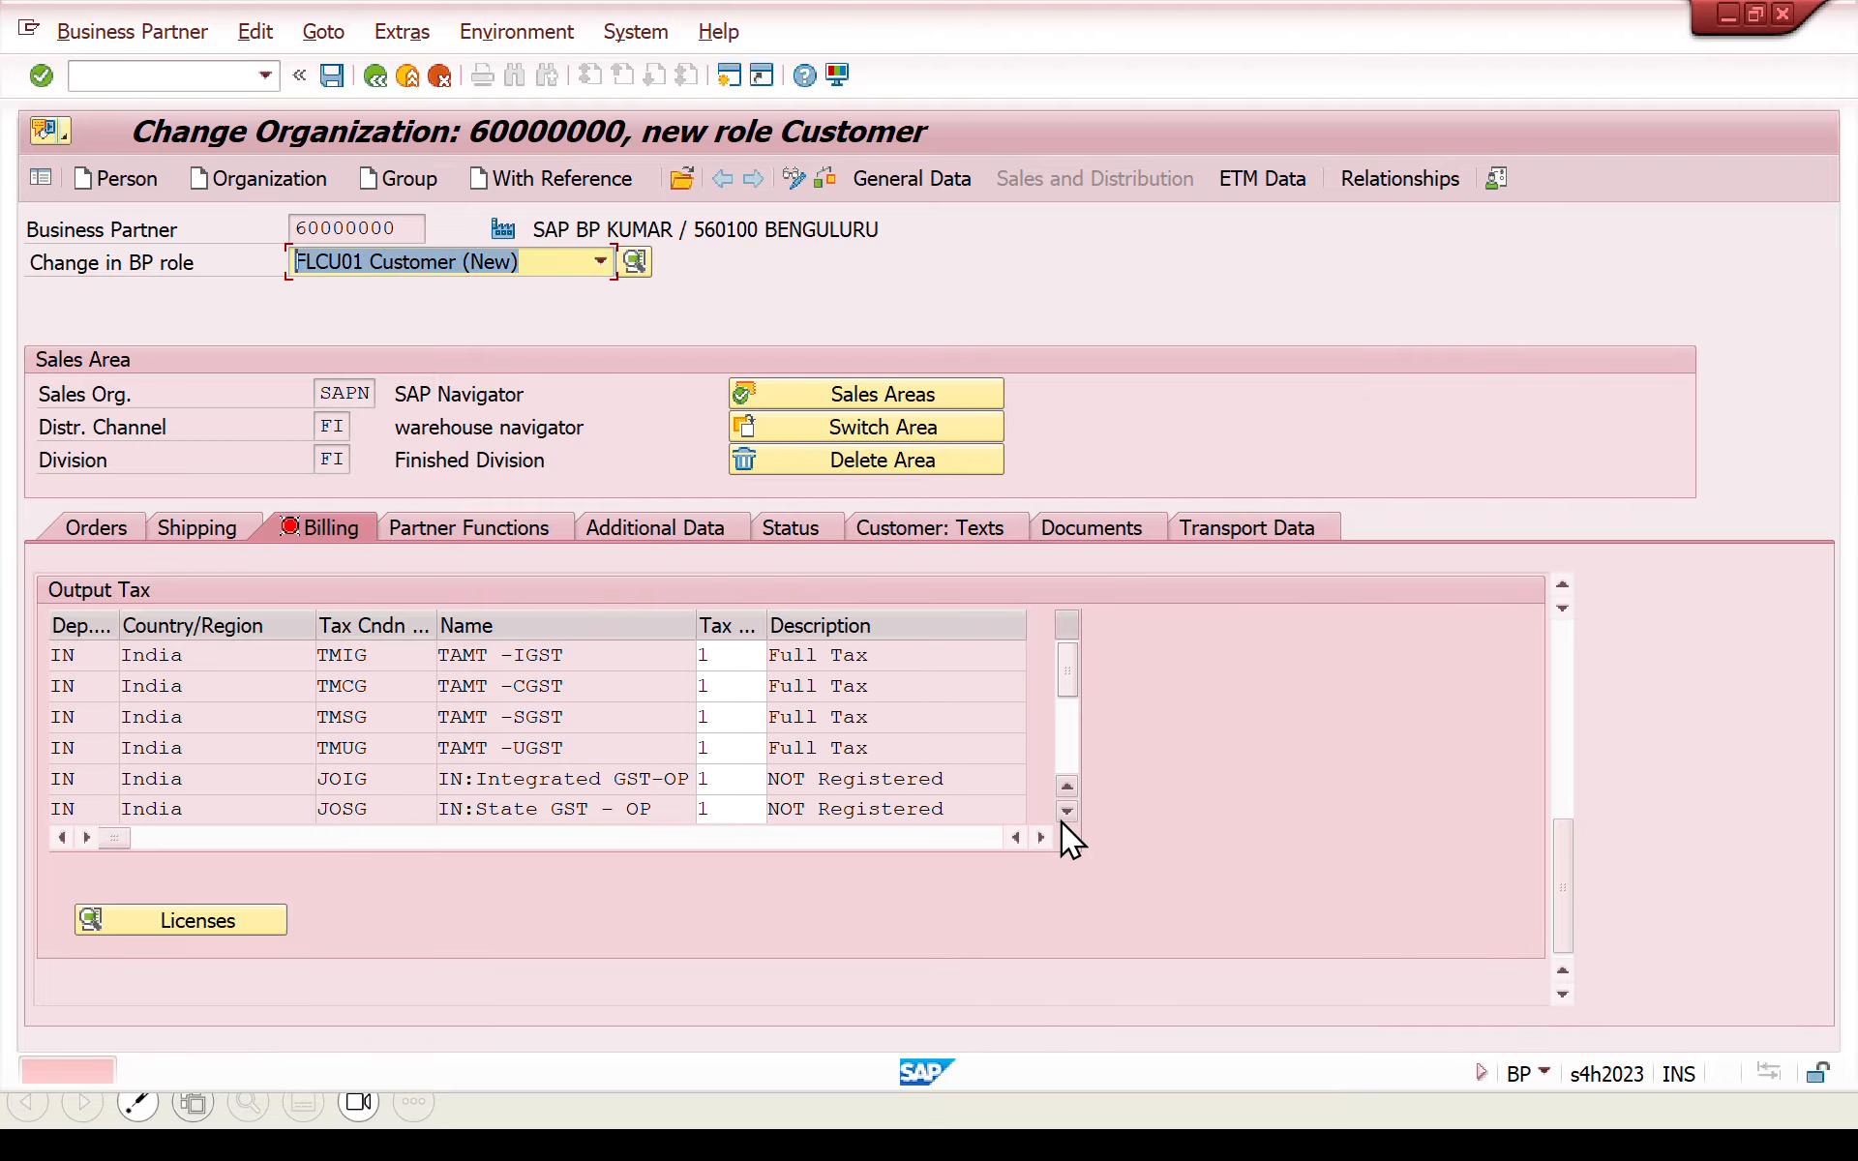
# - Enter tax classification 1 for the remaining output tax conditions, including JOCG and TMRI
pyautogui.click(1067, 811)
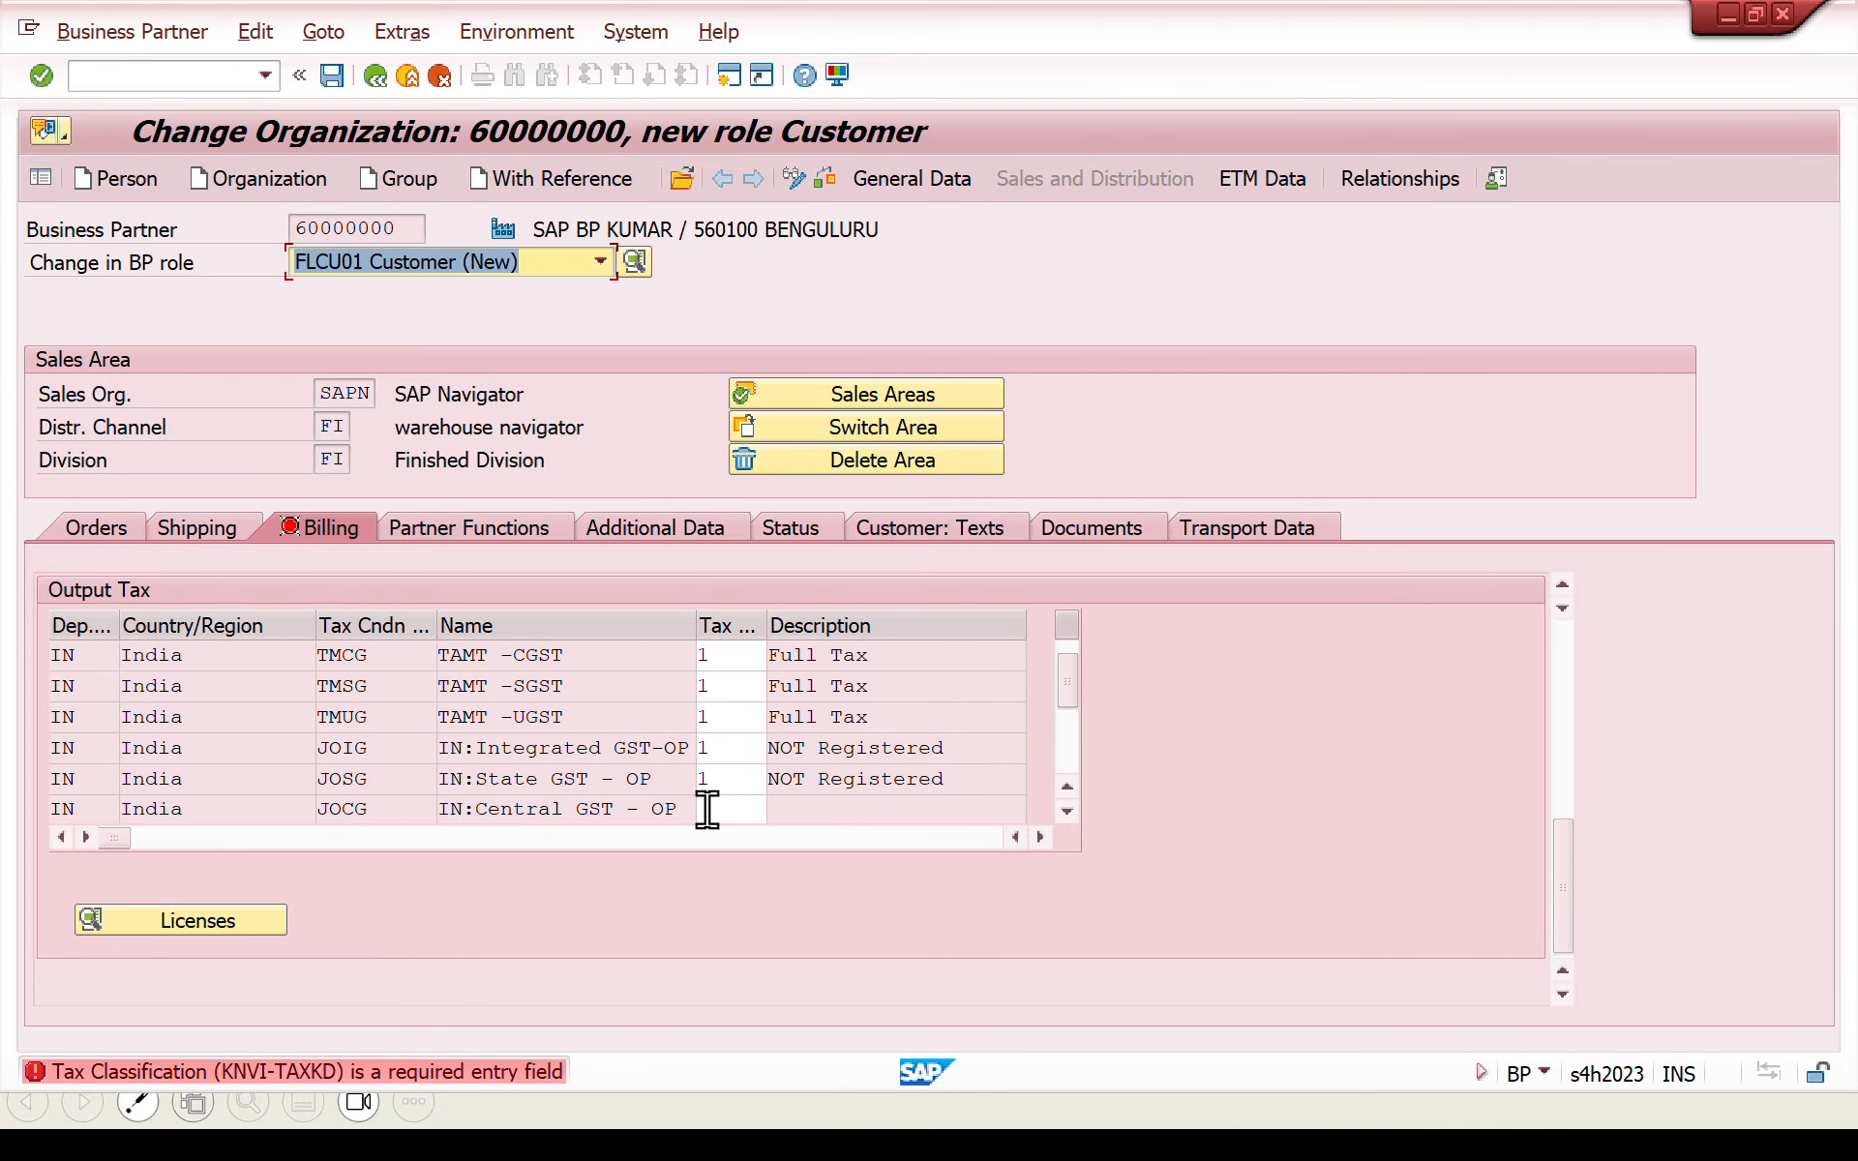
pyautogui.click(1066, 813)
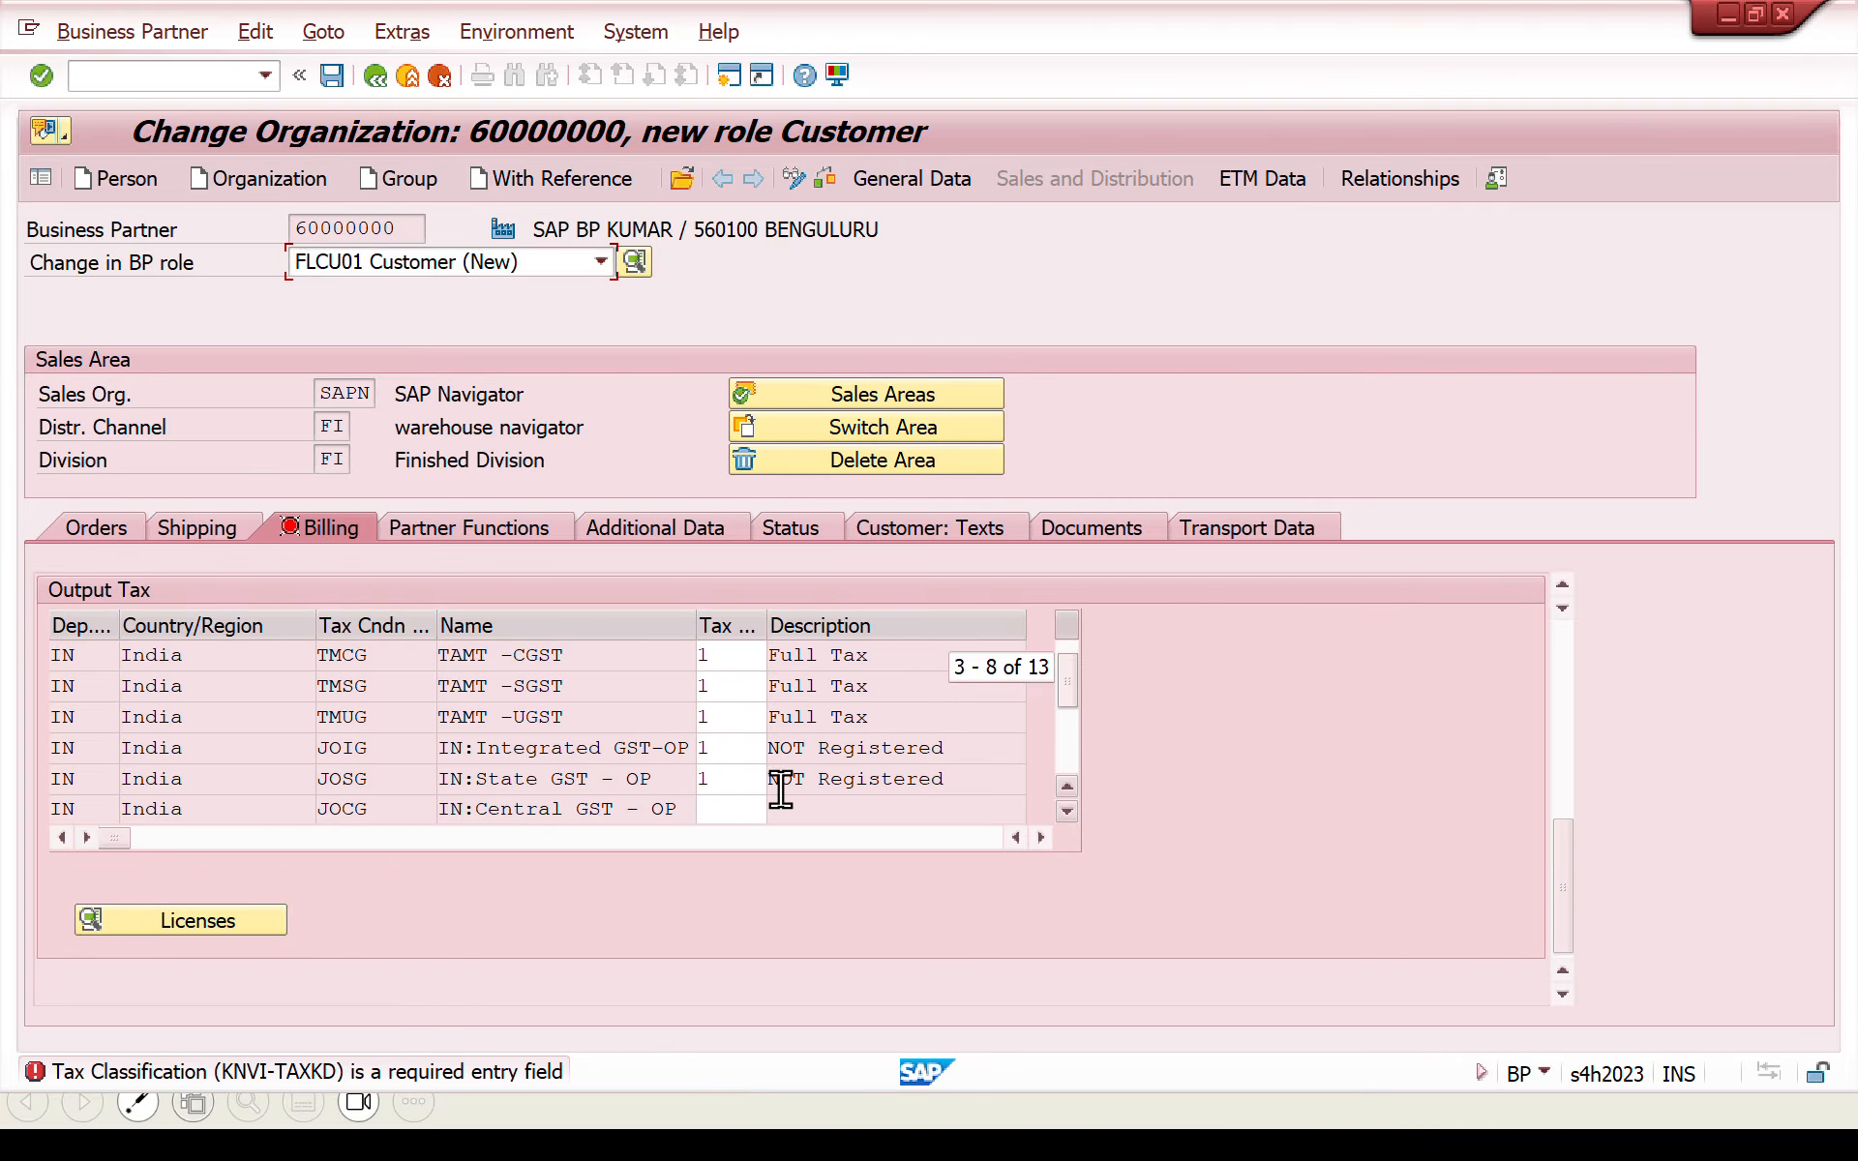
pyautogui.click(729, 780)
pyautogui.write('1')
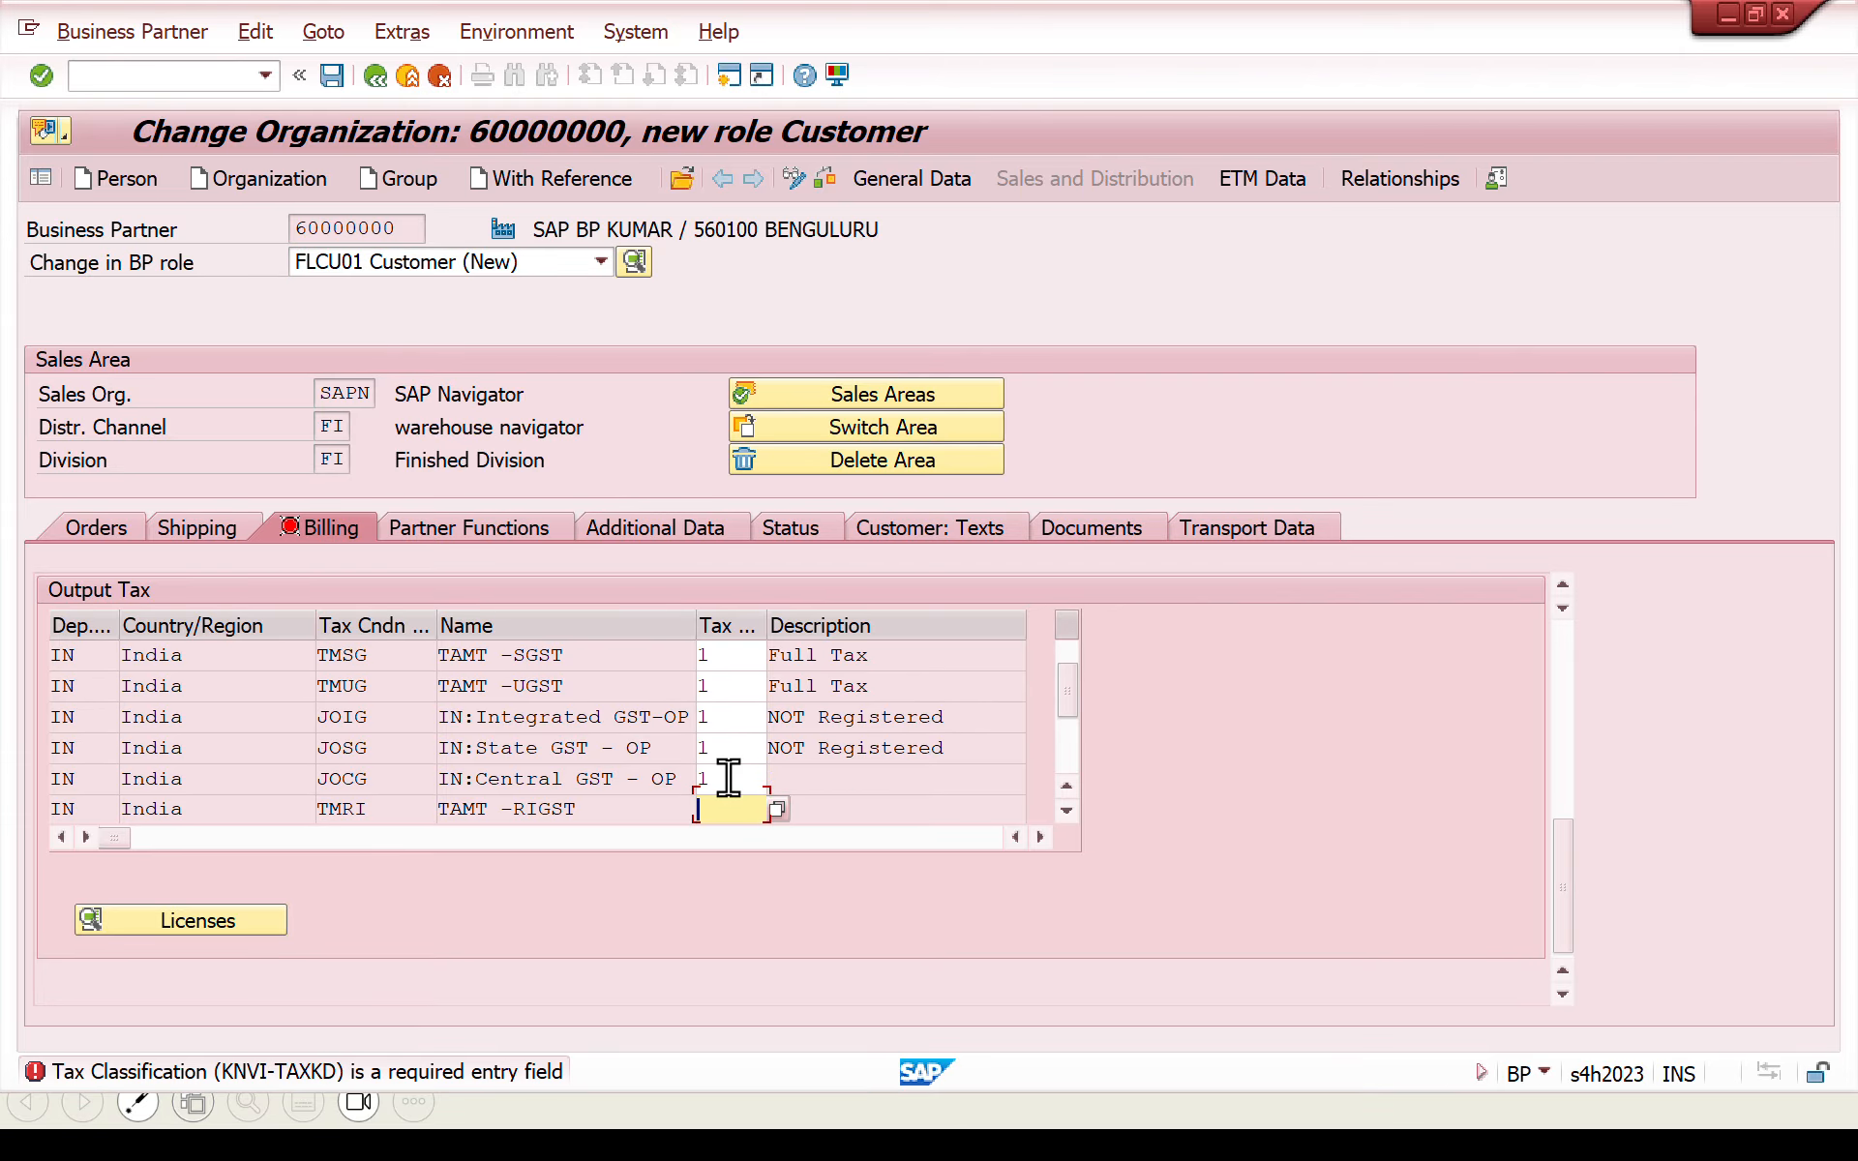
pyautogui.press('Return')
pyautogui.press('Return')
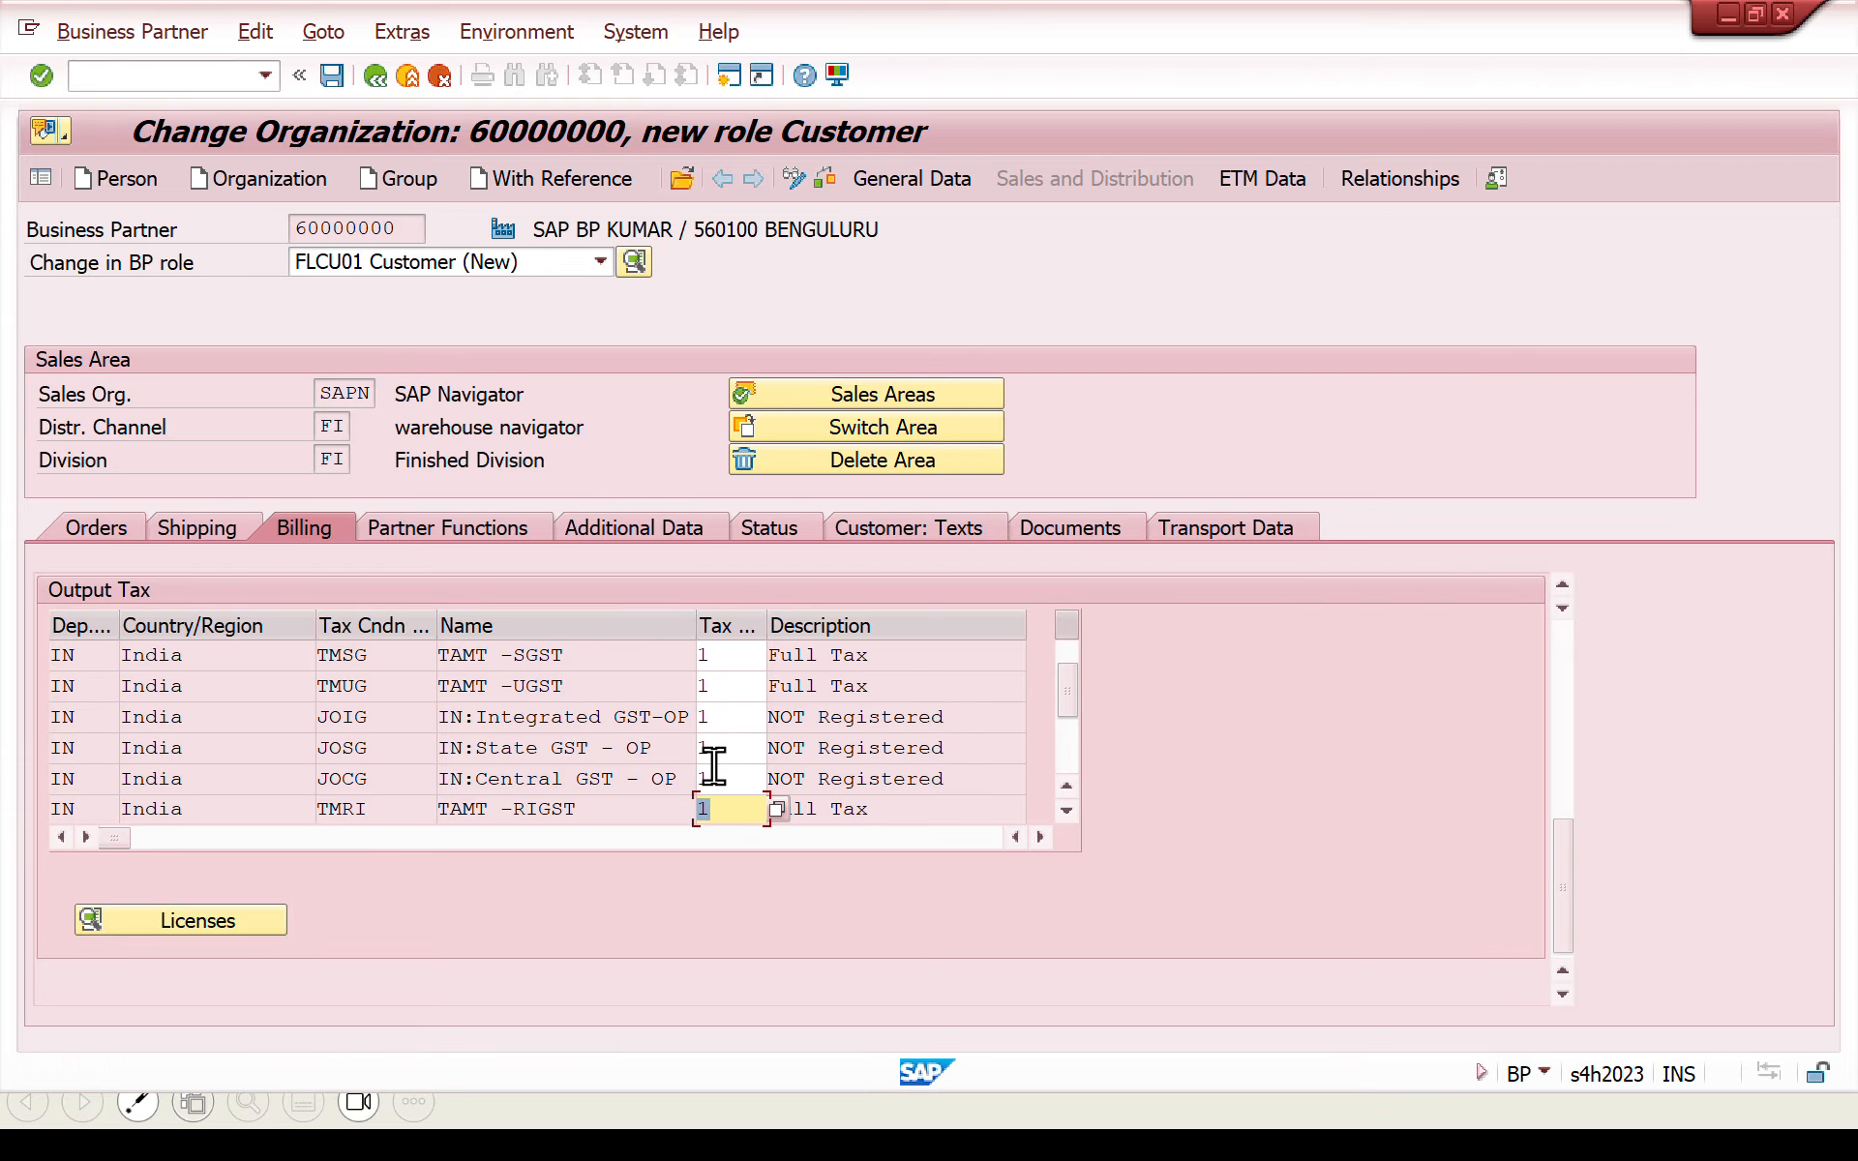
# - Try to save the customer role from its partner functions and read the long text of the resulting message
pyautogui.click(494, 531)
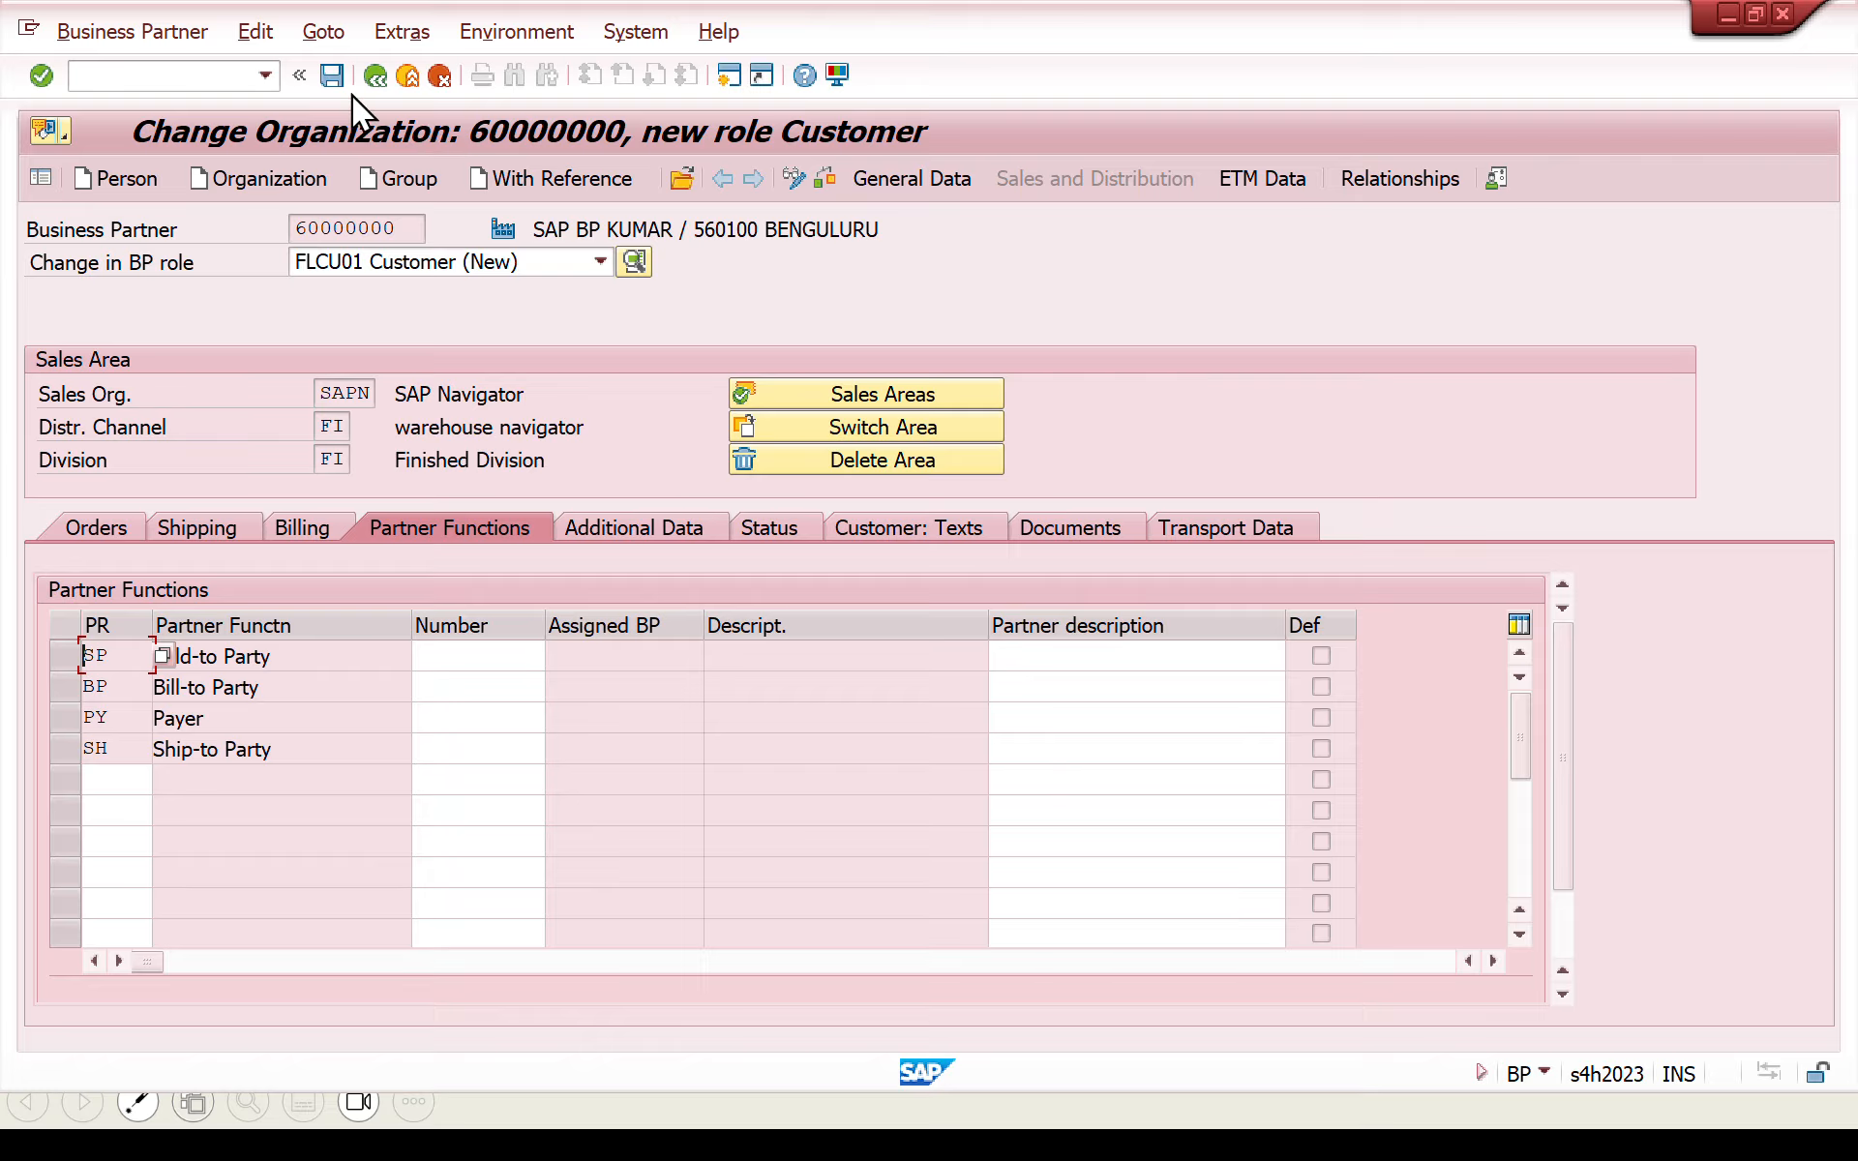
pyautogui.click(327, 74)
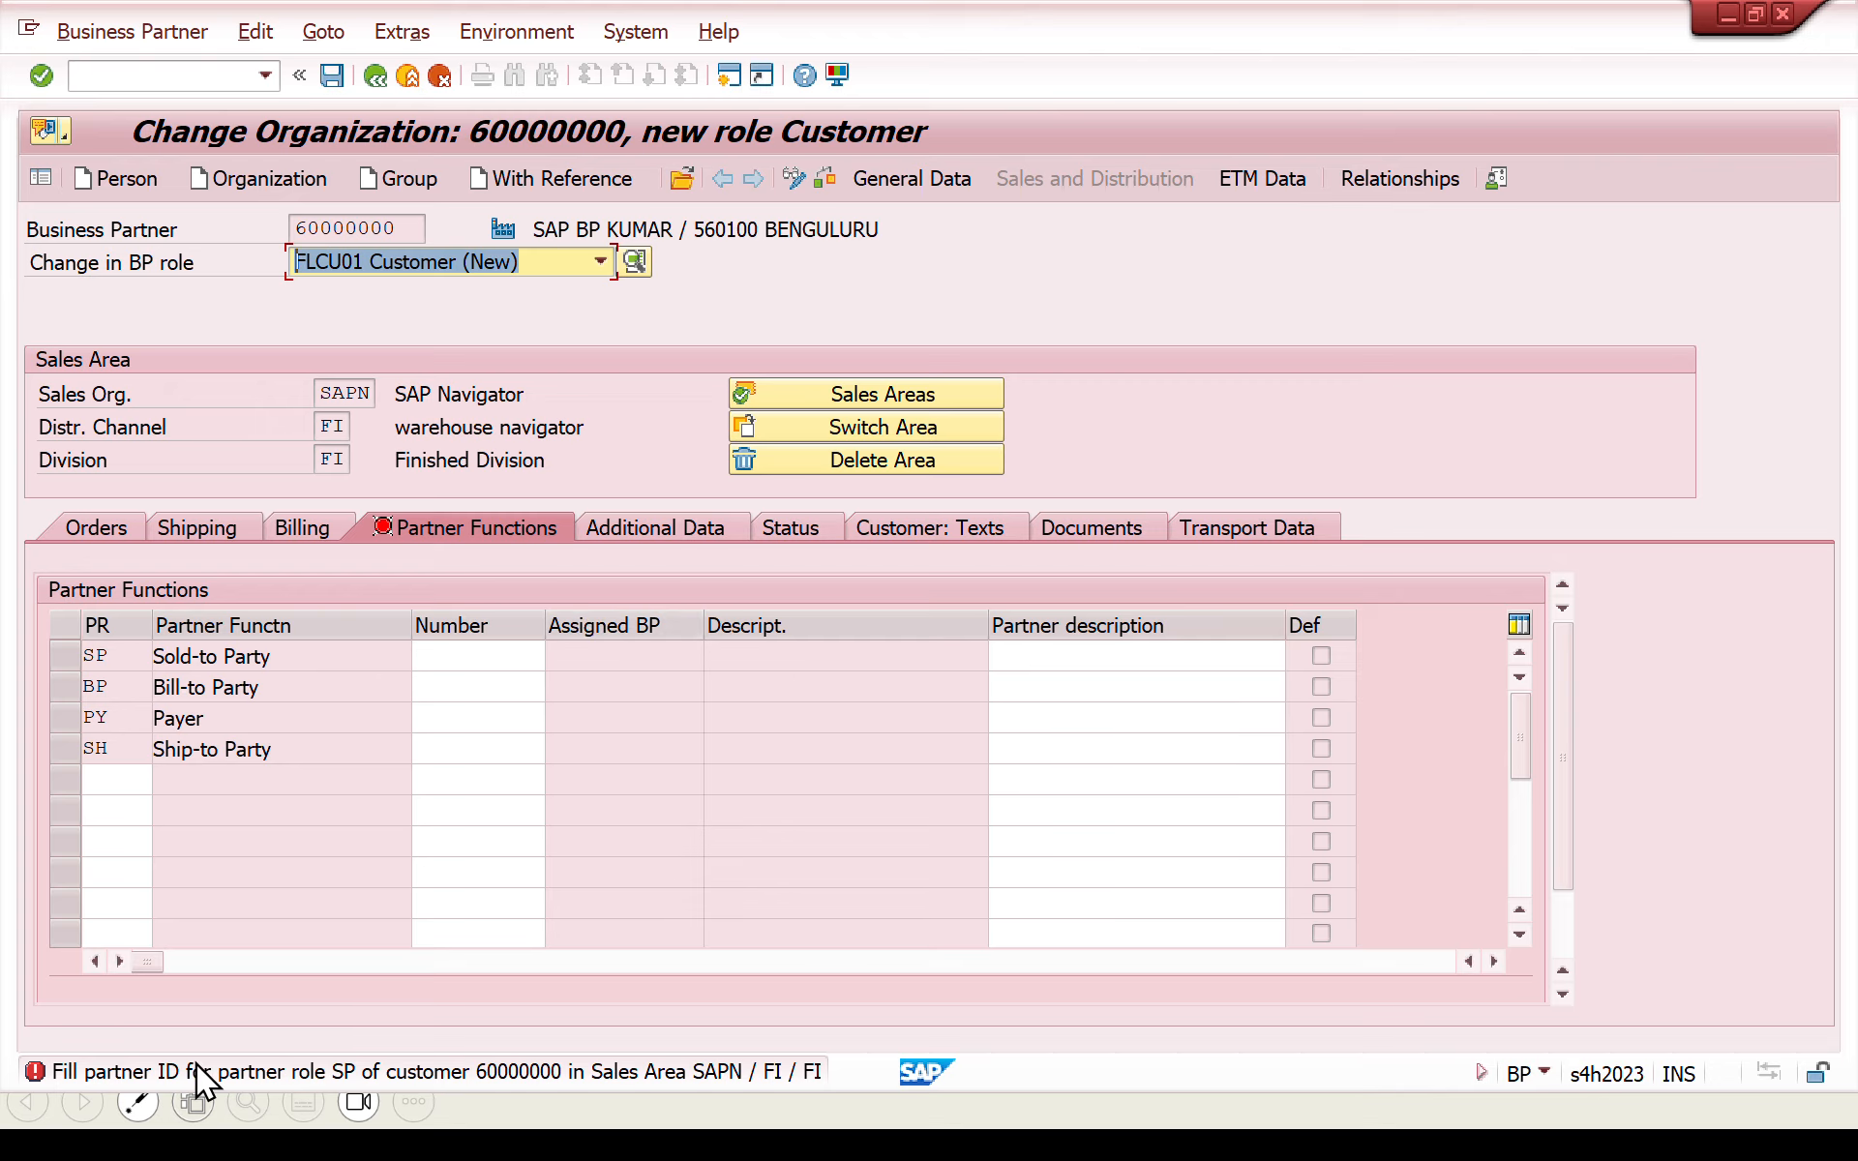
pyautogui.click(120, 1078)
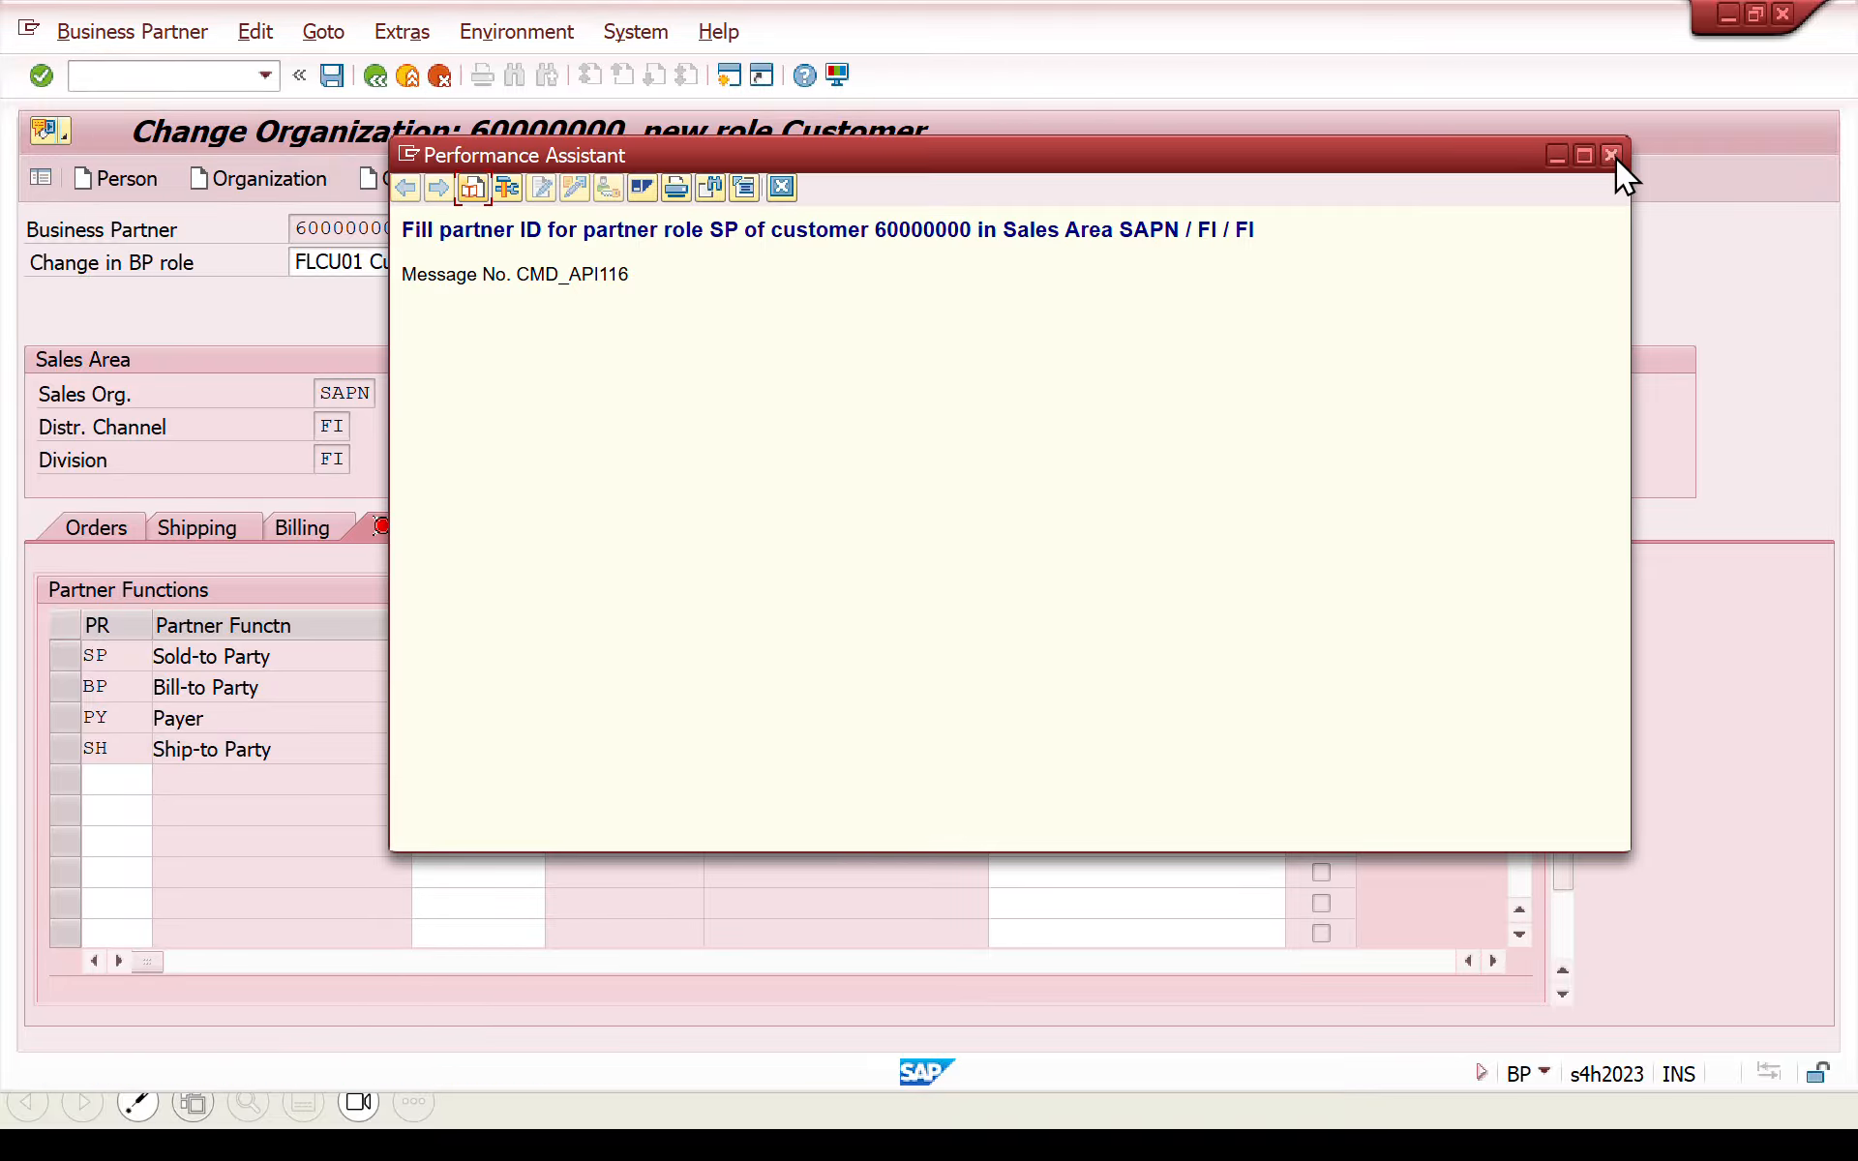
pyautogui.click(1611, 155)
pyautogui.moveTo(1520, 755); pyautogui.dragTo(1514, 713)
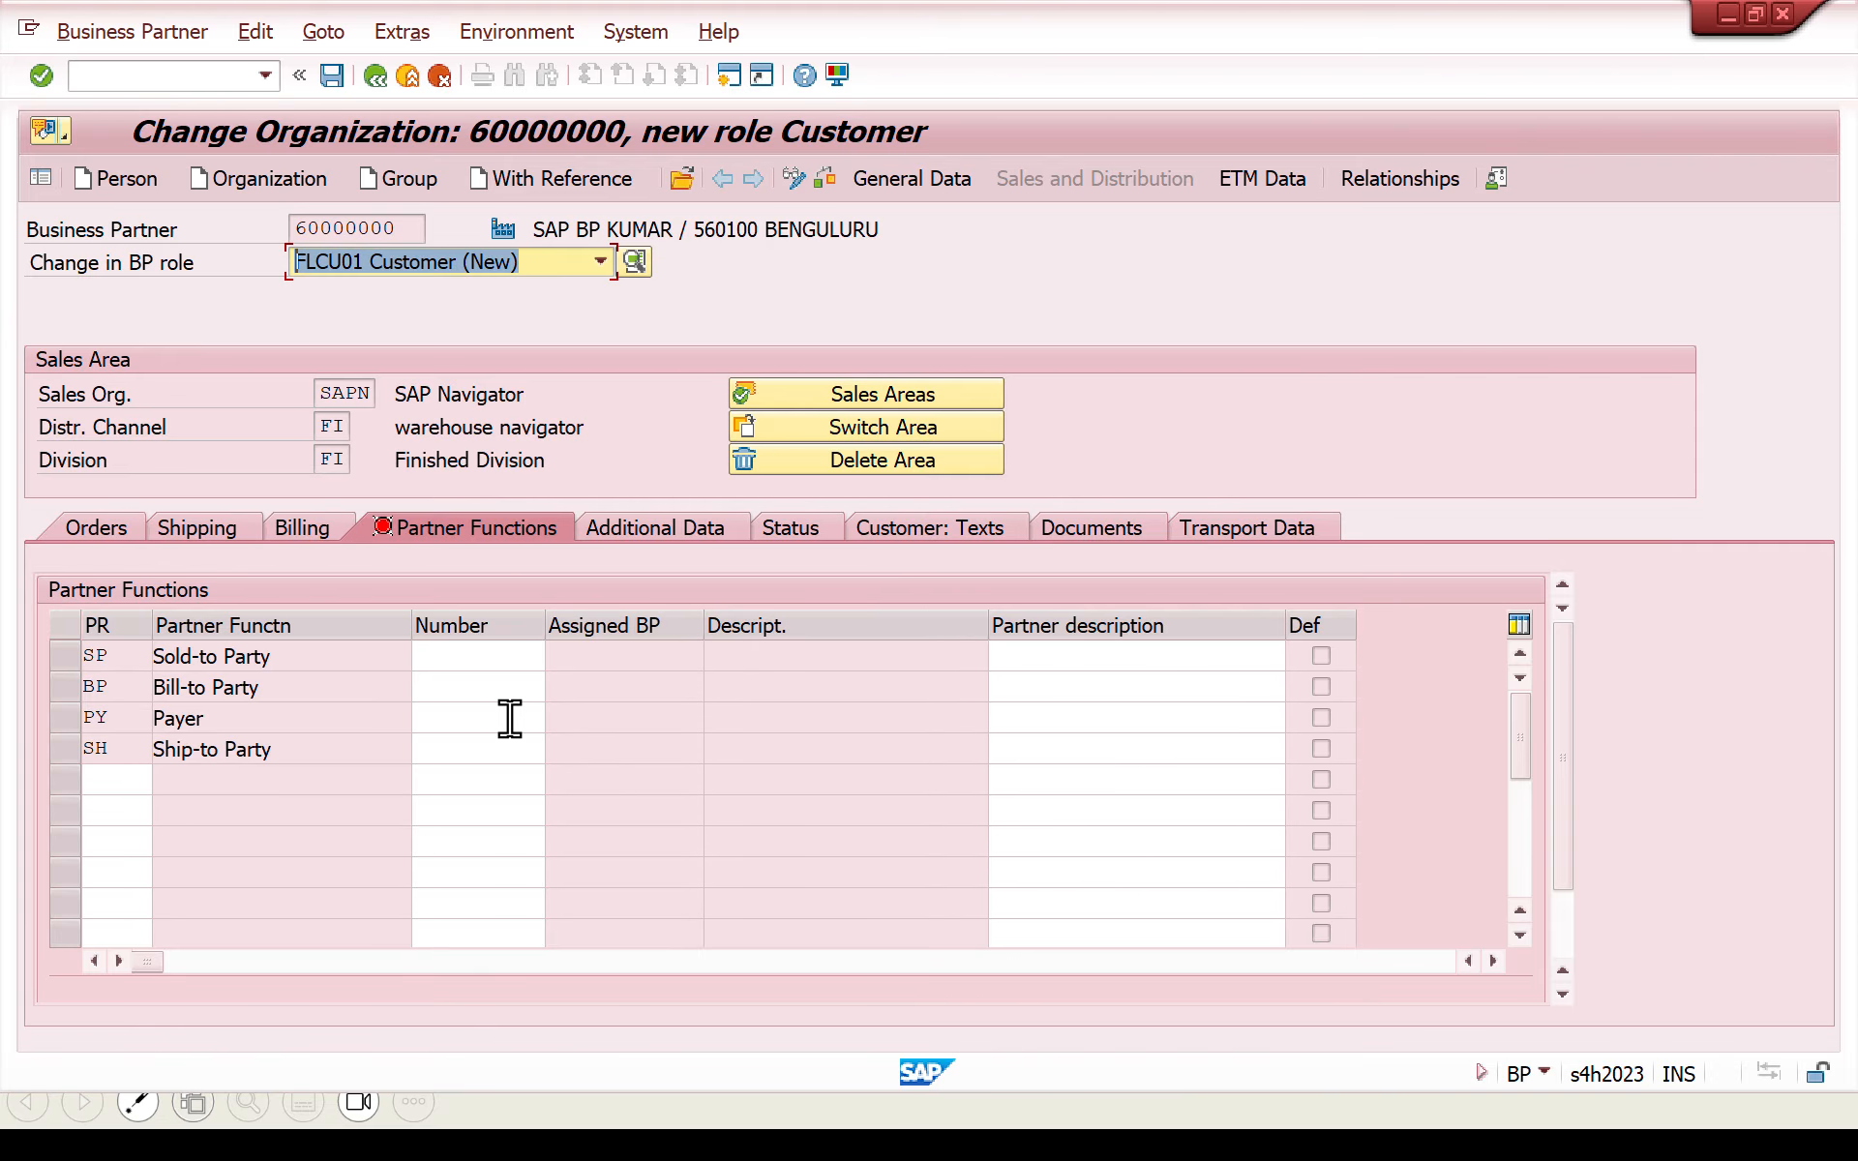
# - Switch to the partner determination session, save the ZCUS function assignments in customizing request A4HK902724, and return to the procedures overview
pyautogui.hotkey('alt', 'Tab')
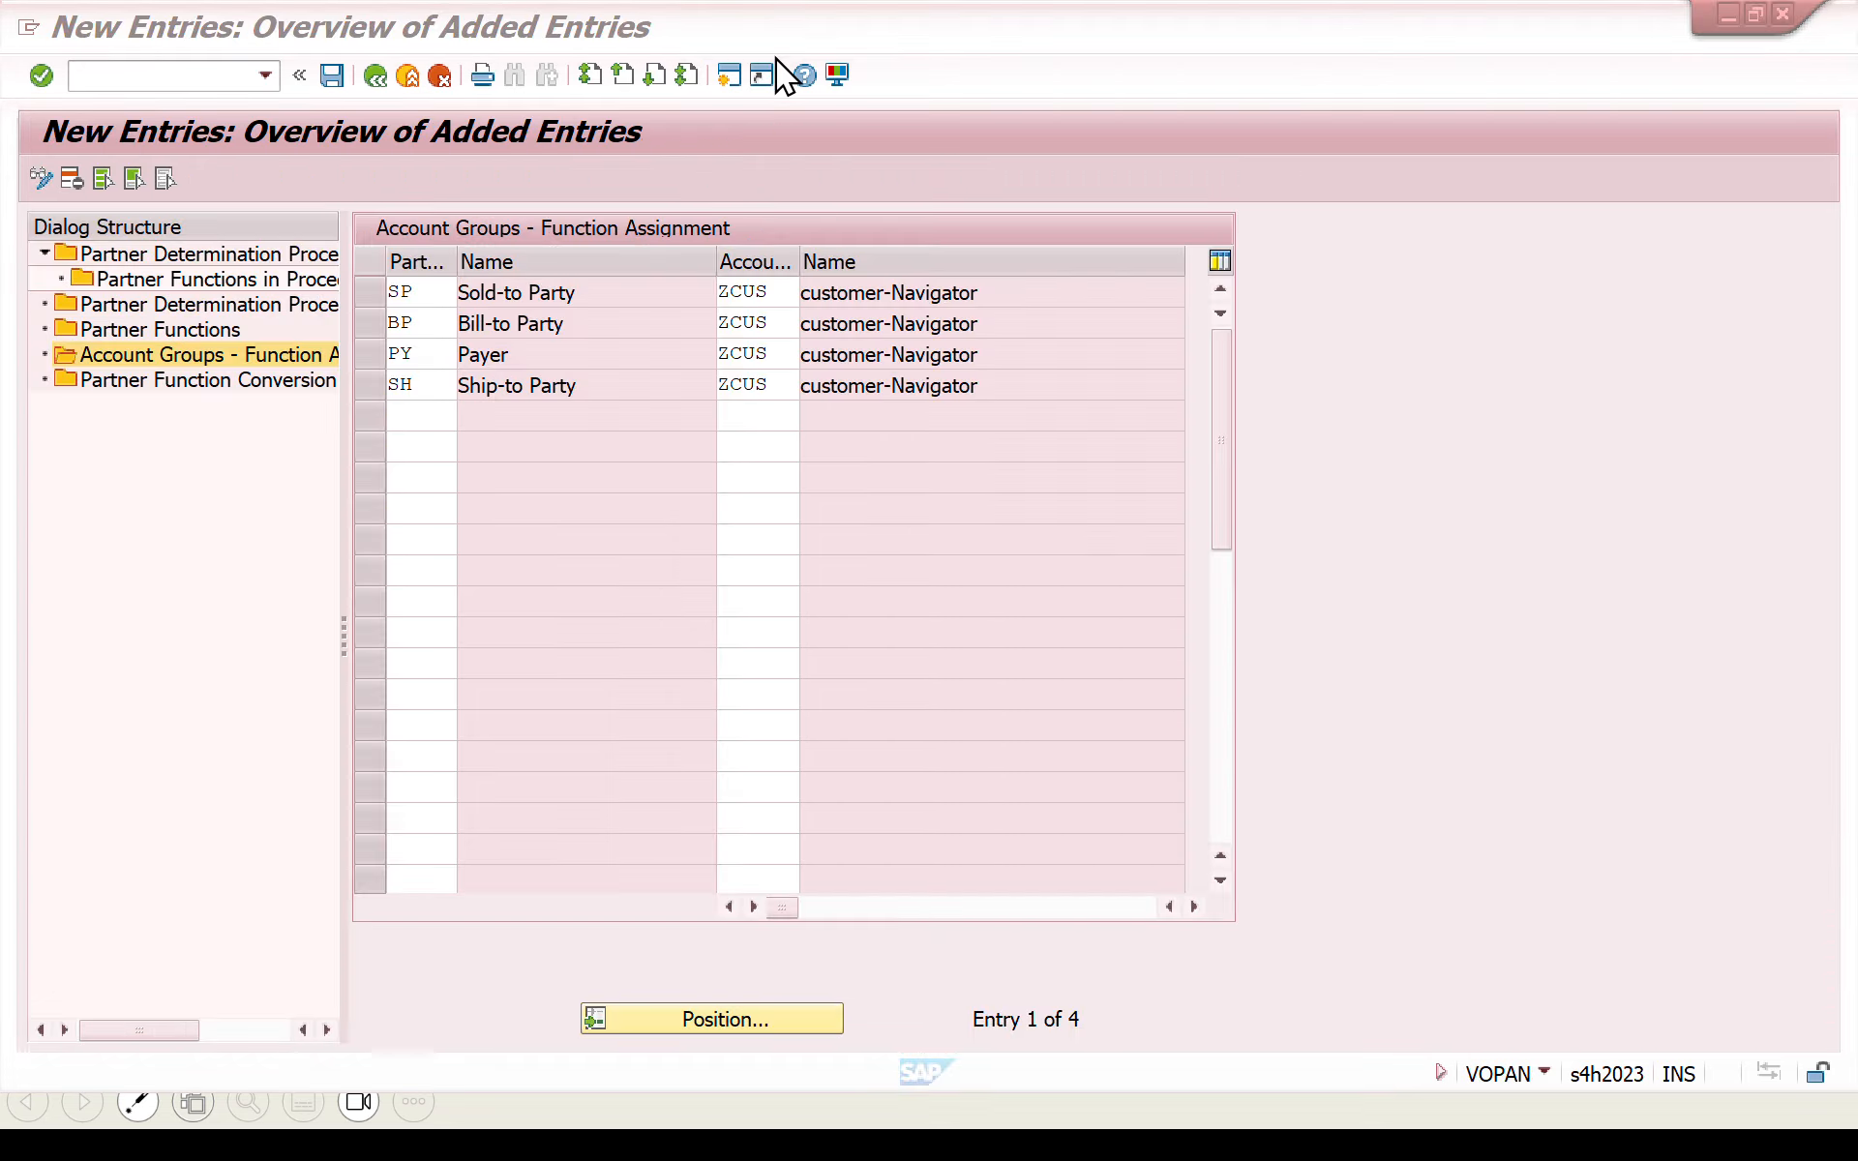
pyautogui.click(332, 76)
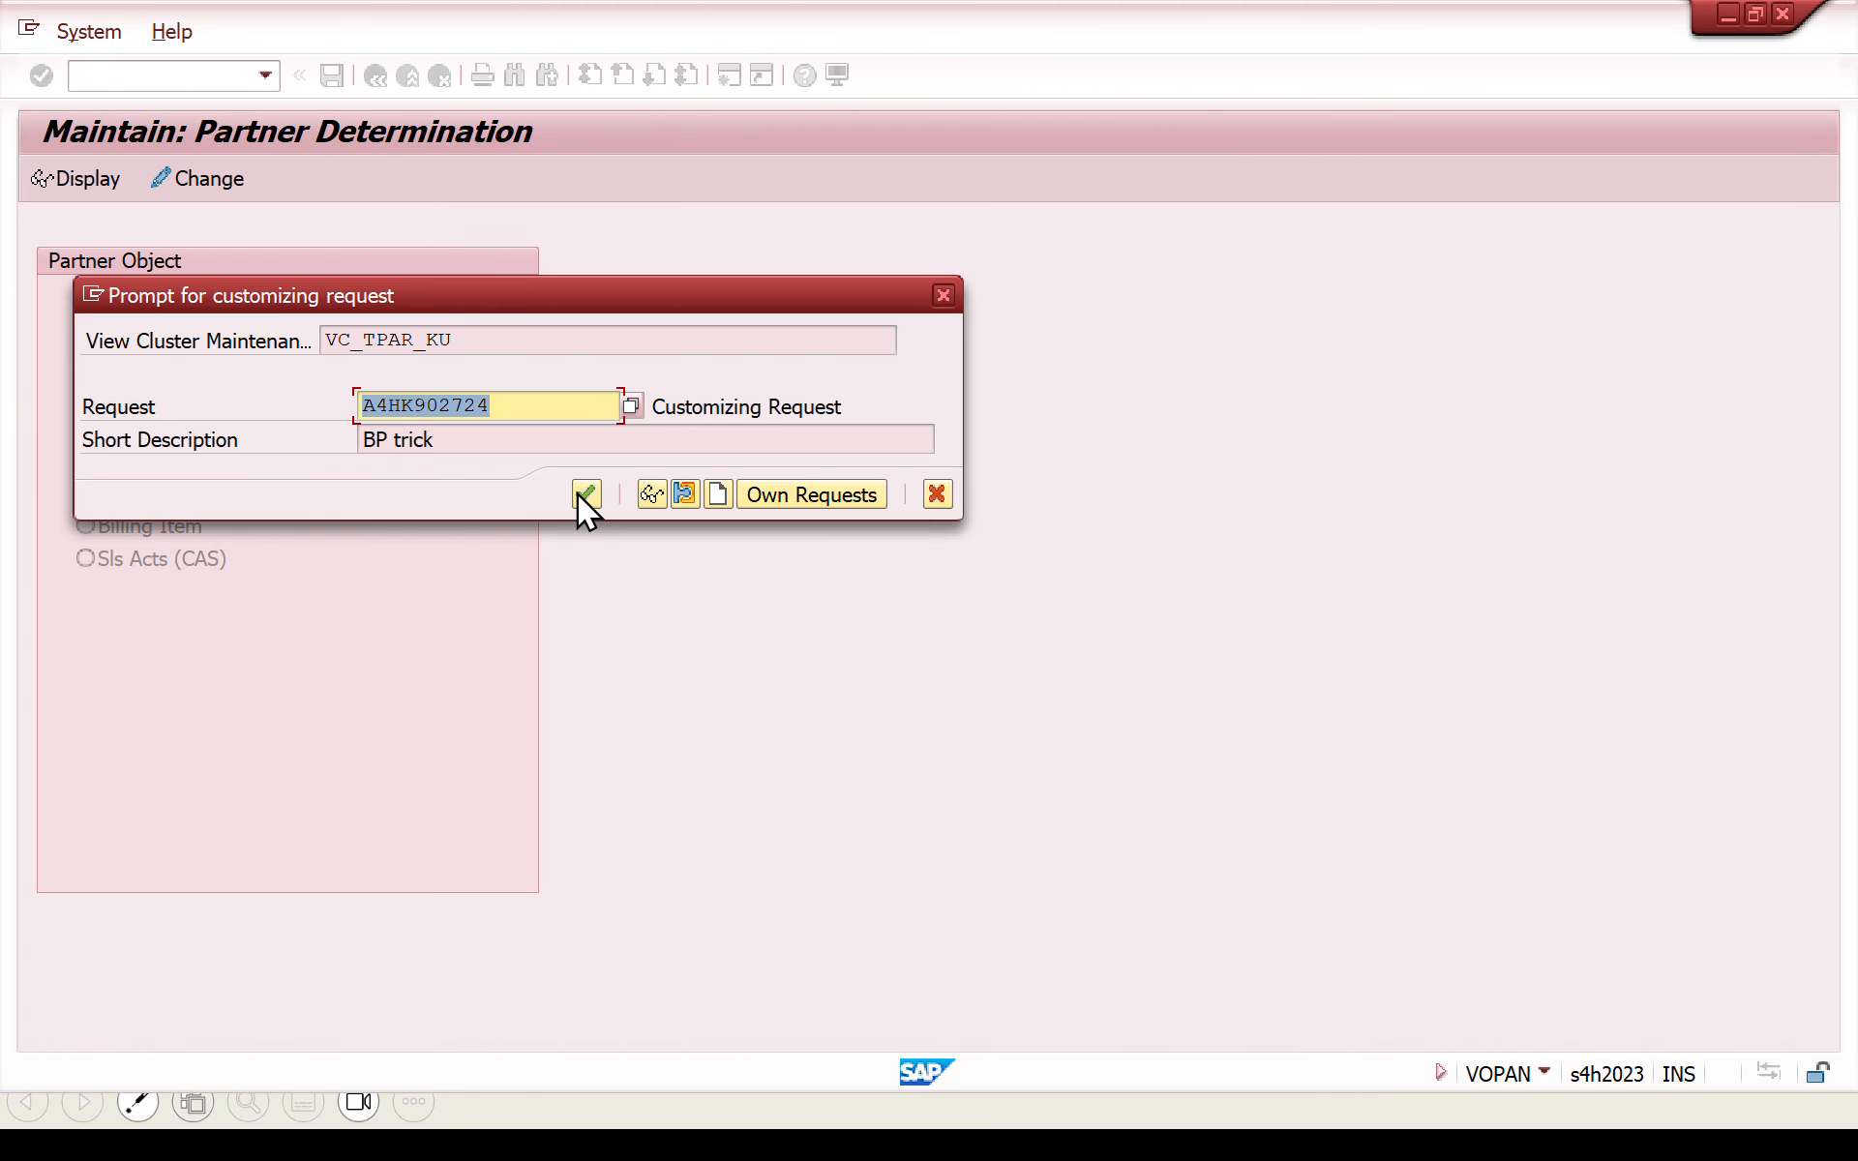
pyautogui.click(579, 494)
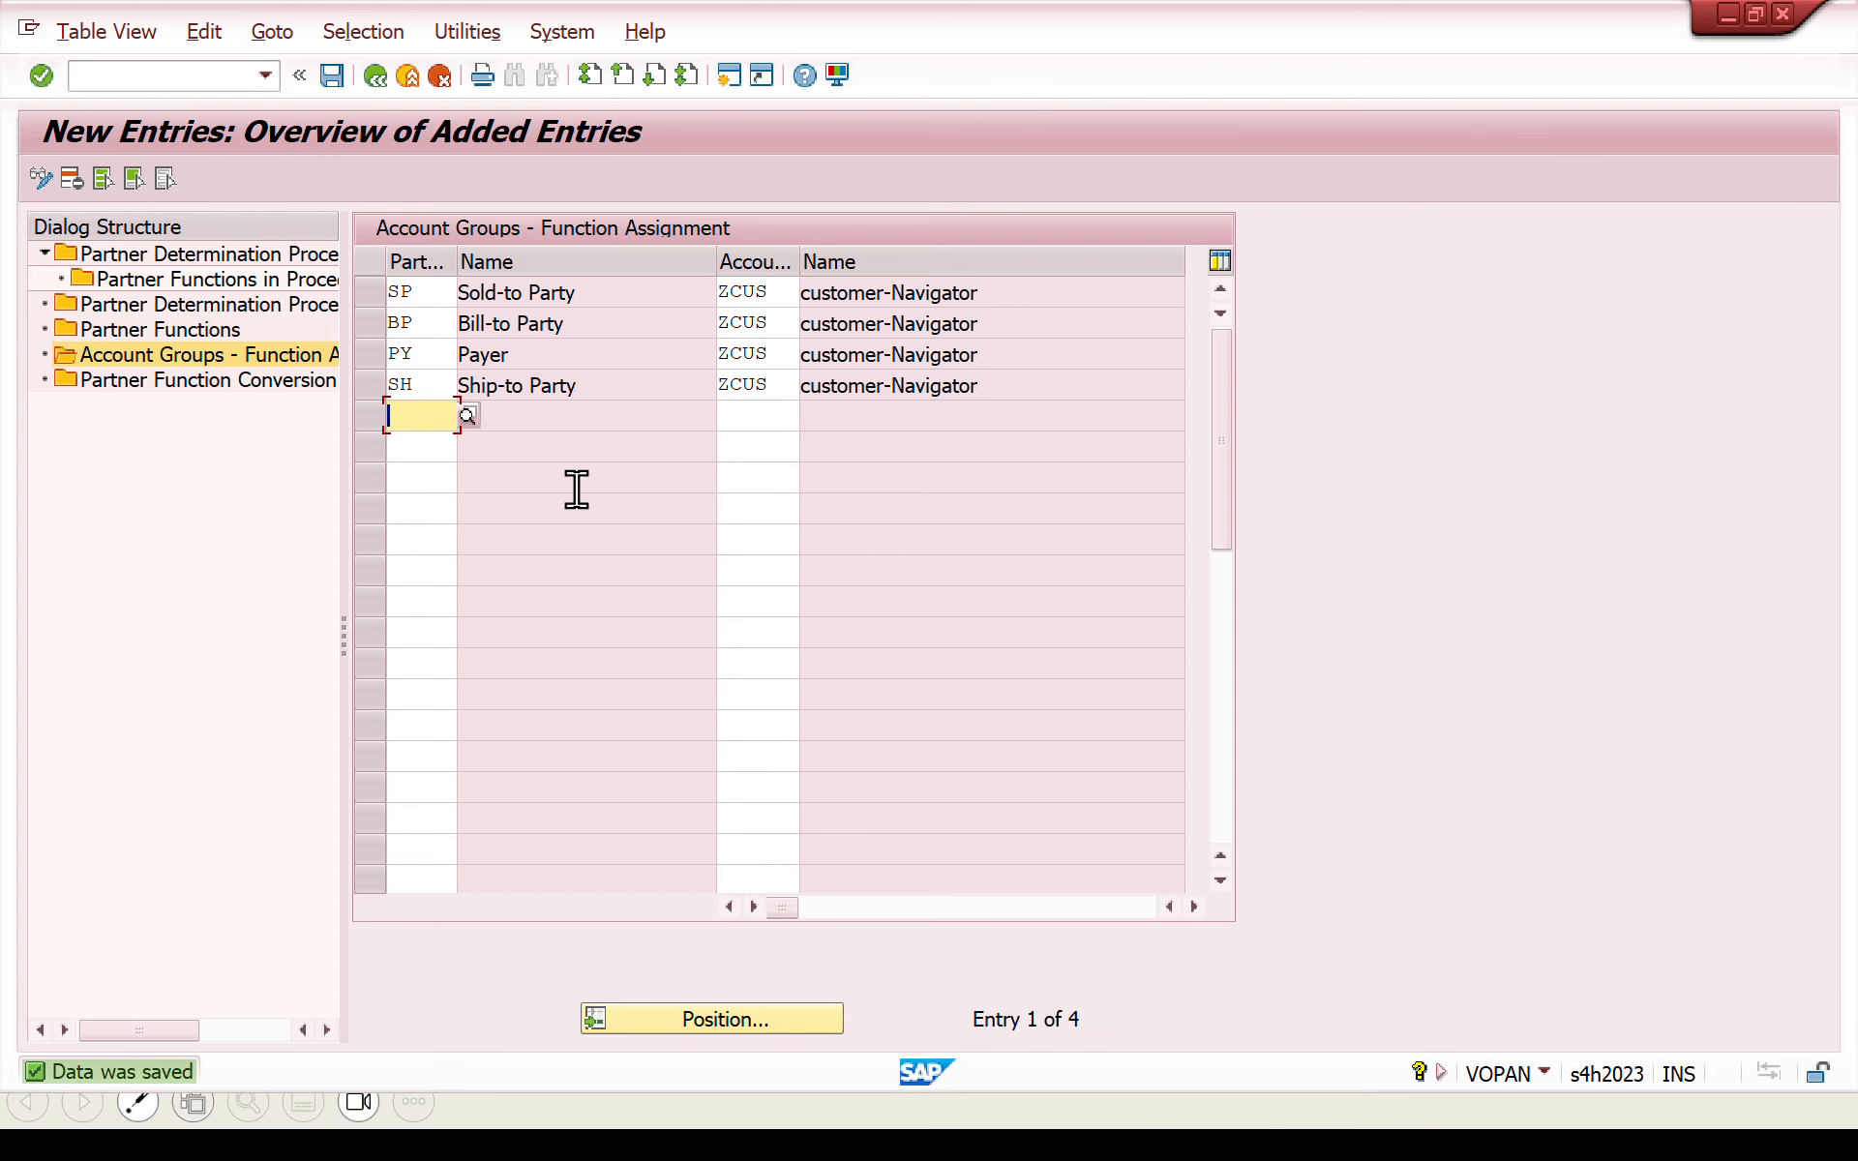
pyautogui.click(377, 85)
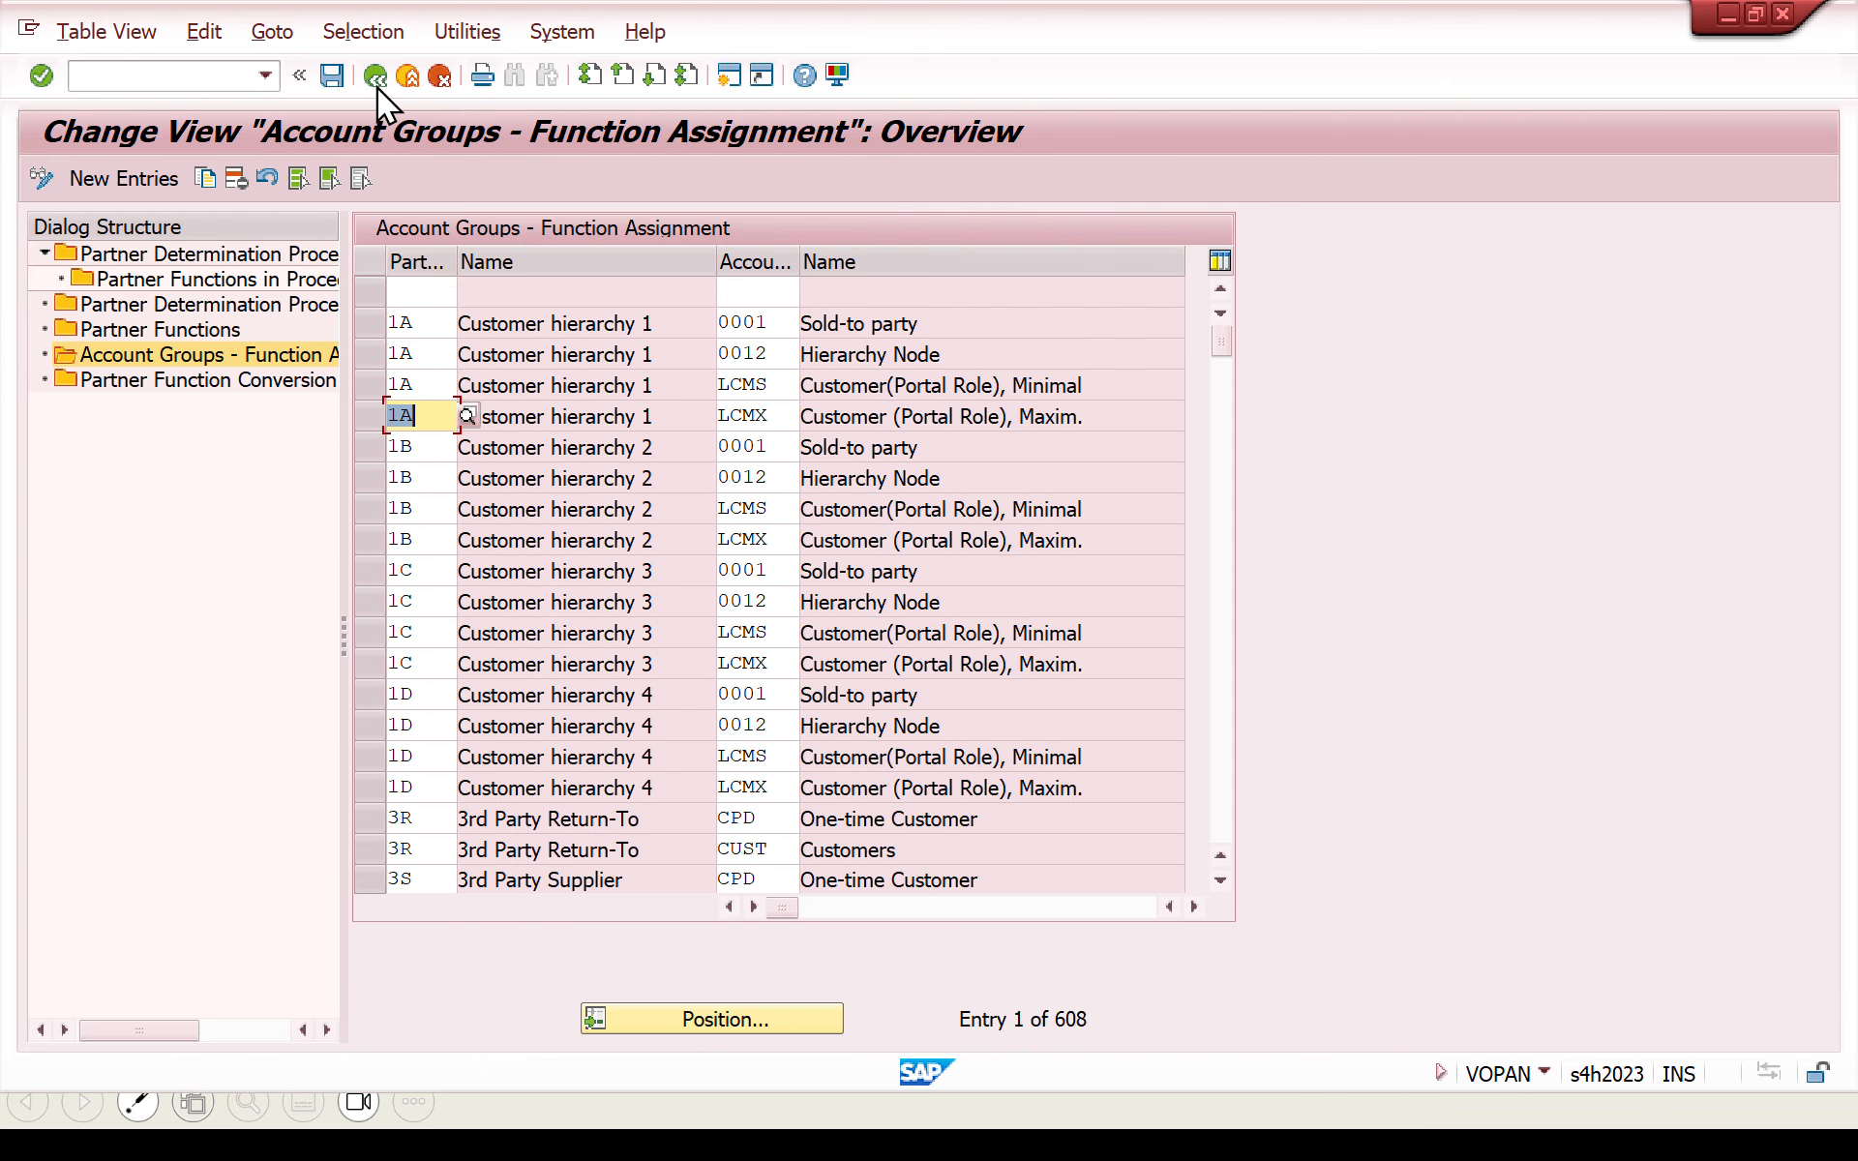
pyautogui.click(375, 83)
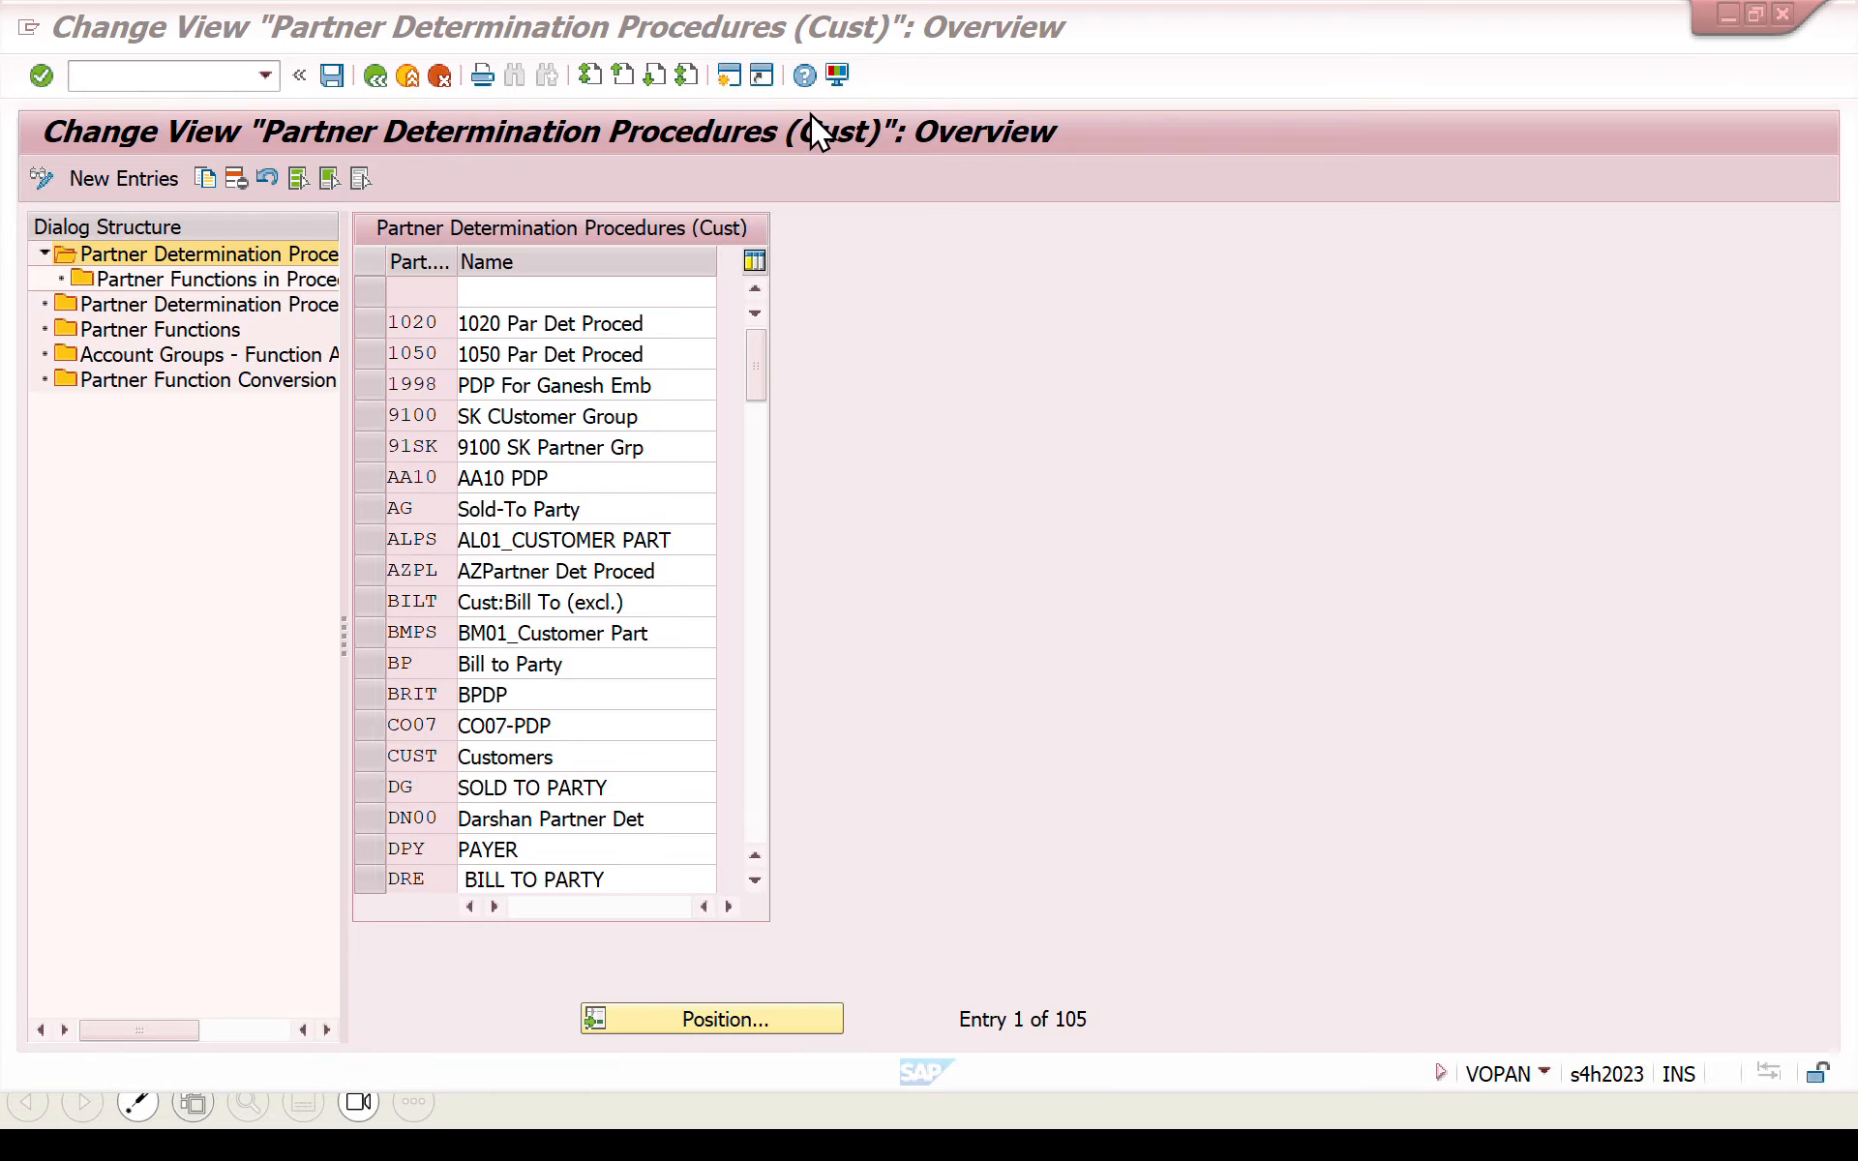
# - Return to the business partner session, redetermine the partner functions, save the customer role and open its general data
pyautogui.hotkey('alt', 'Tab')
pyautogui.click(434, 523)
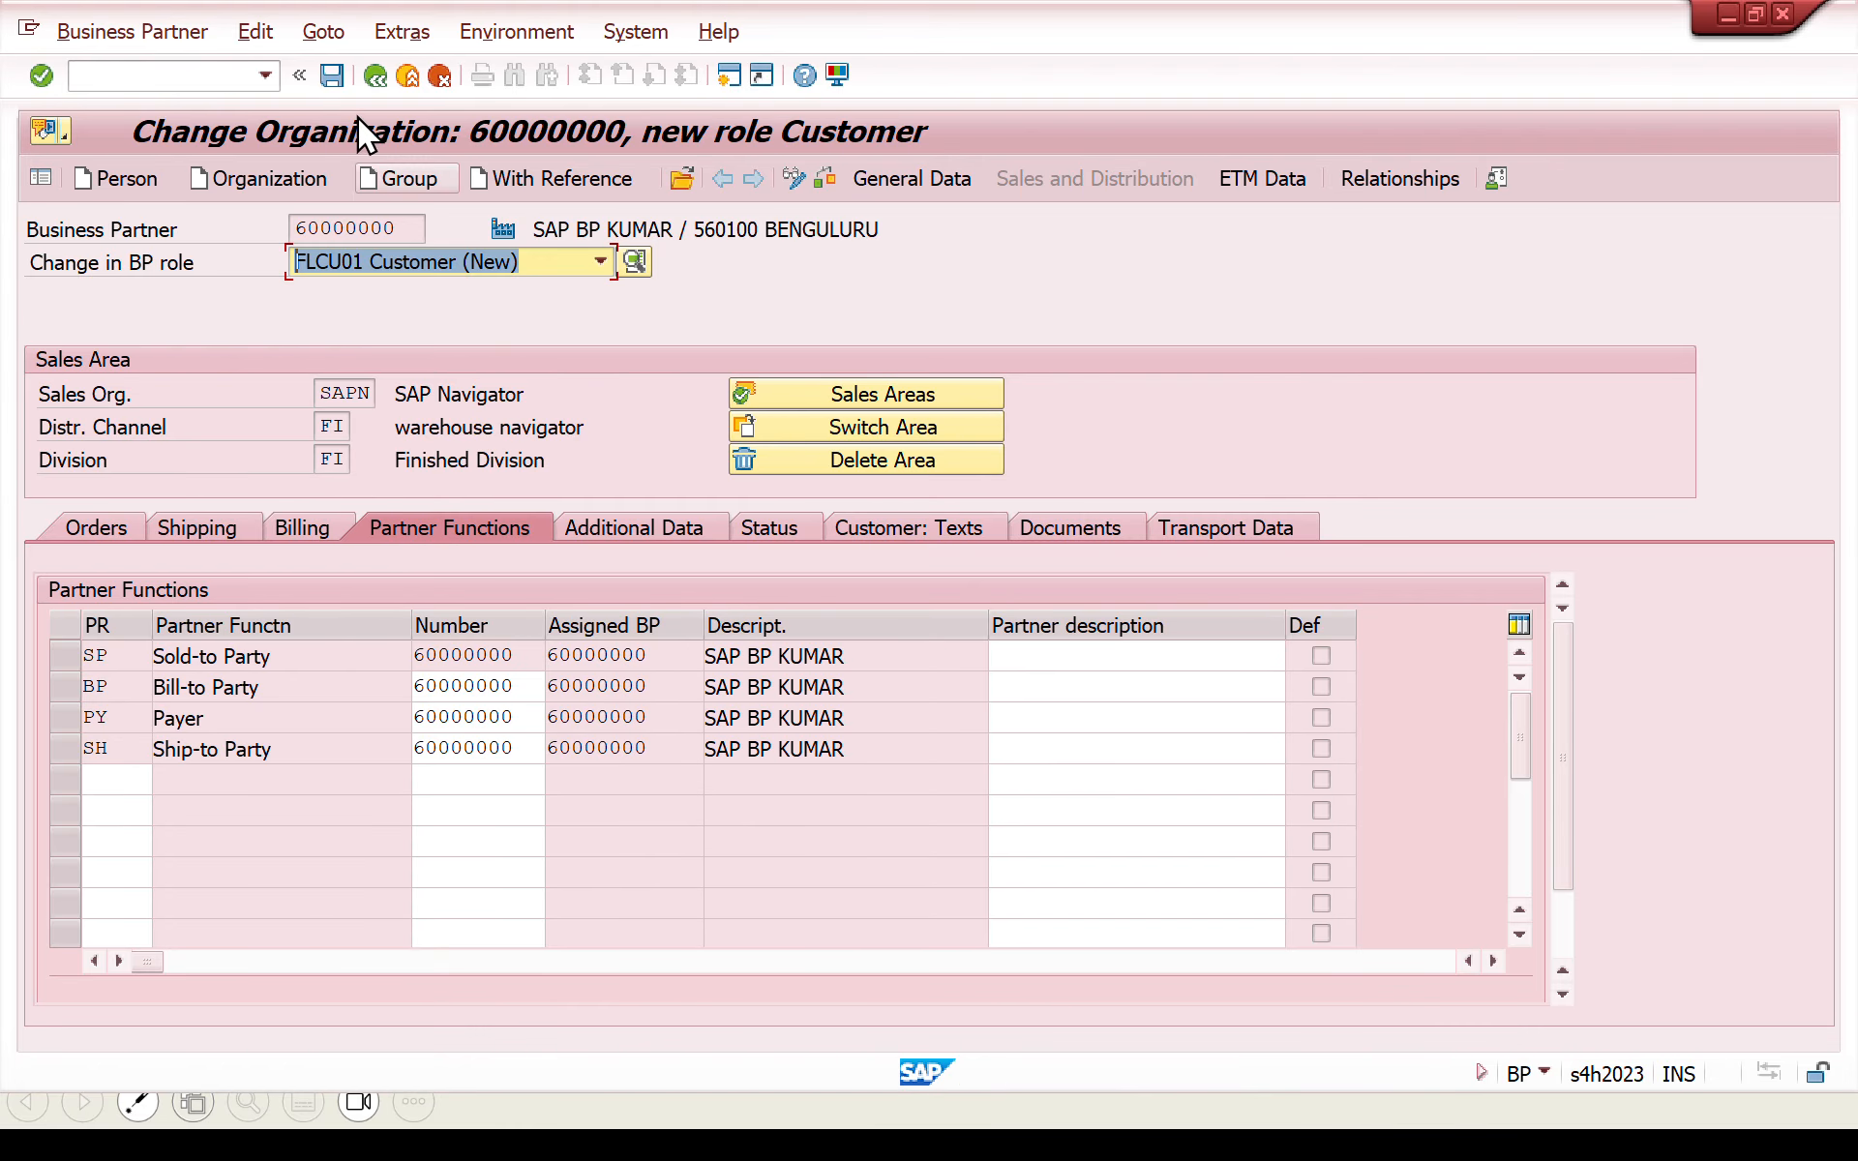
pyautogui.click(333, 81)
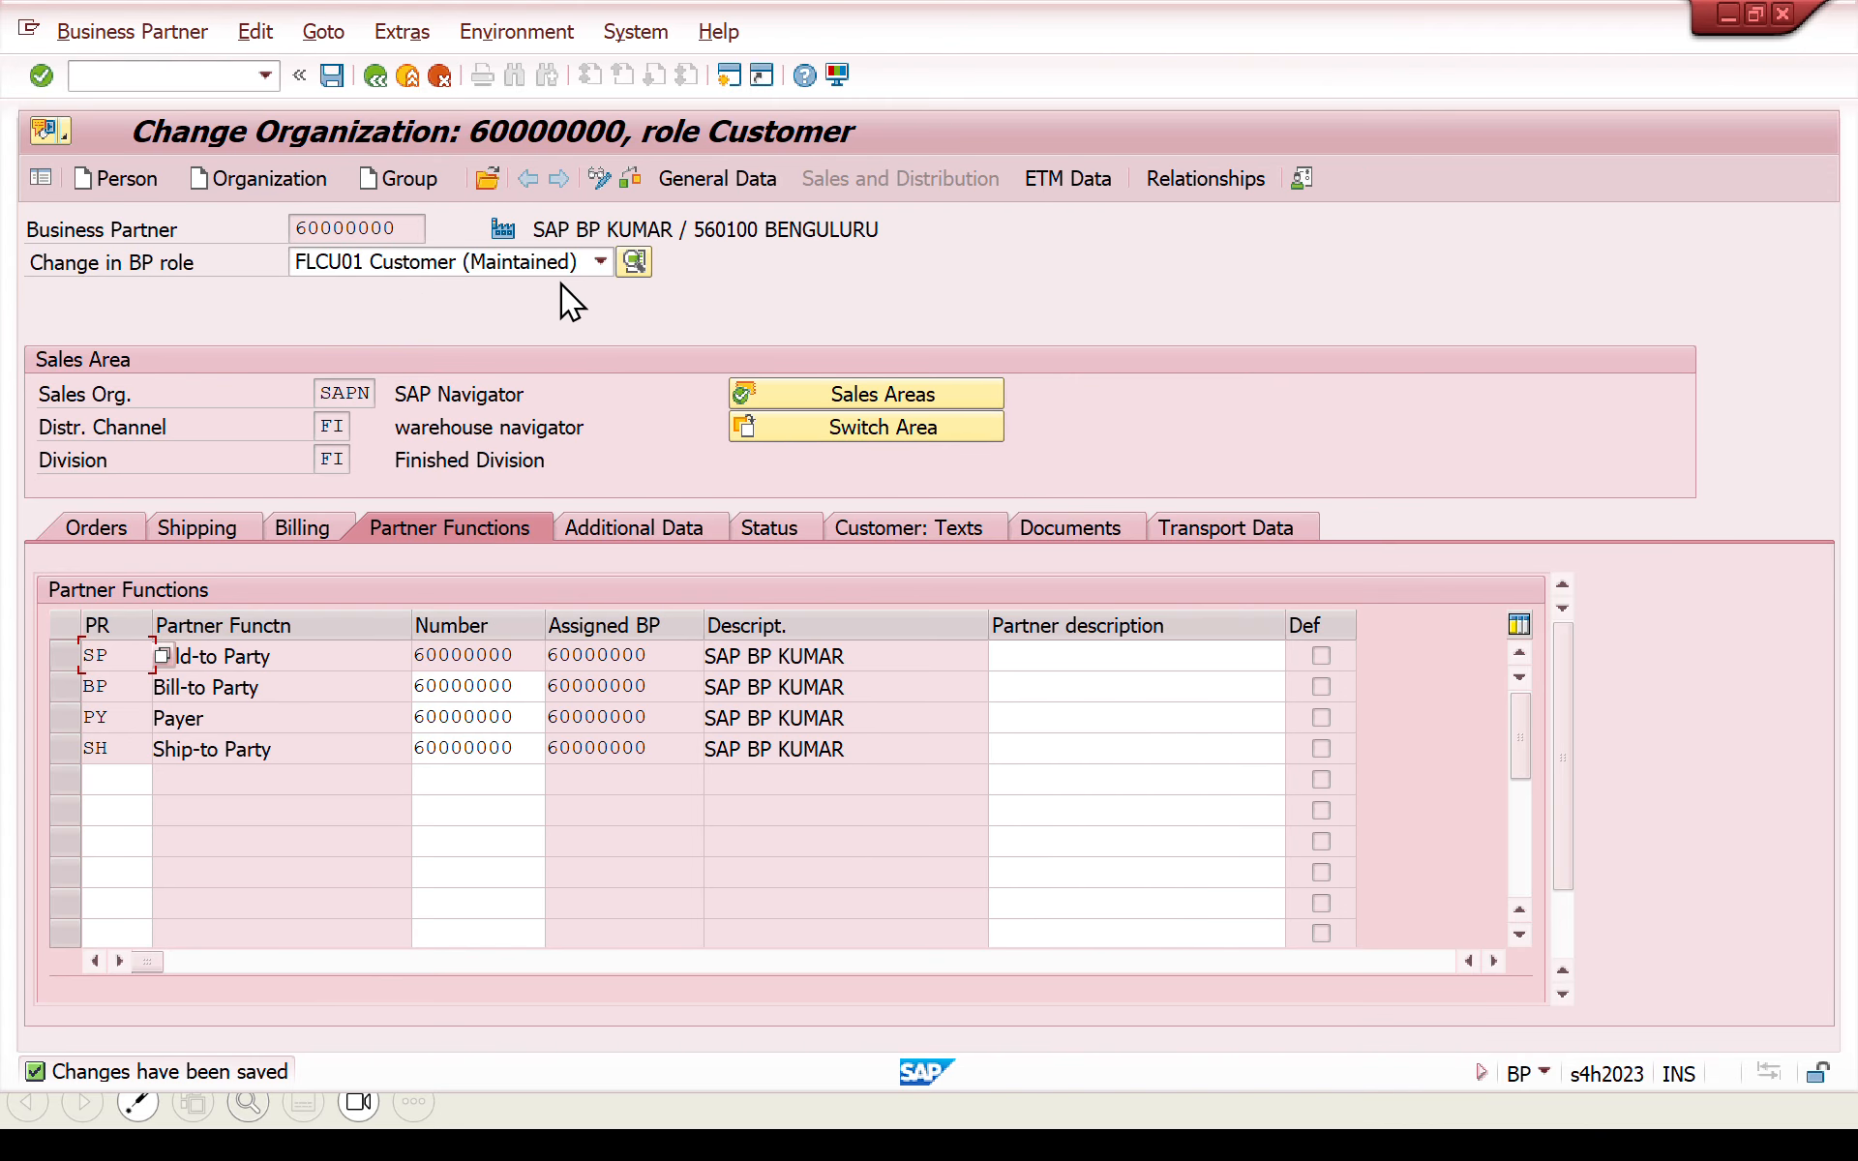
pyautogui.click(703, 178)
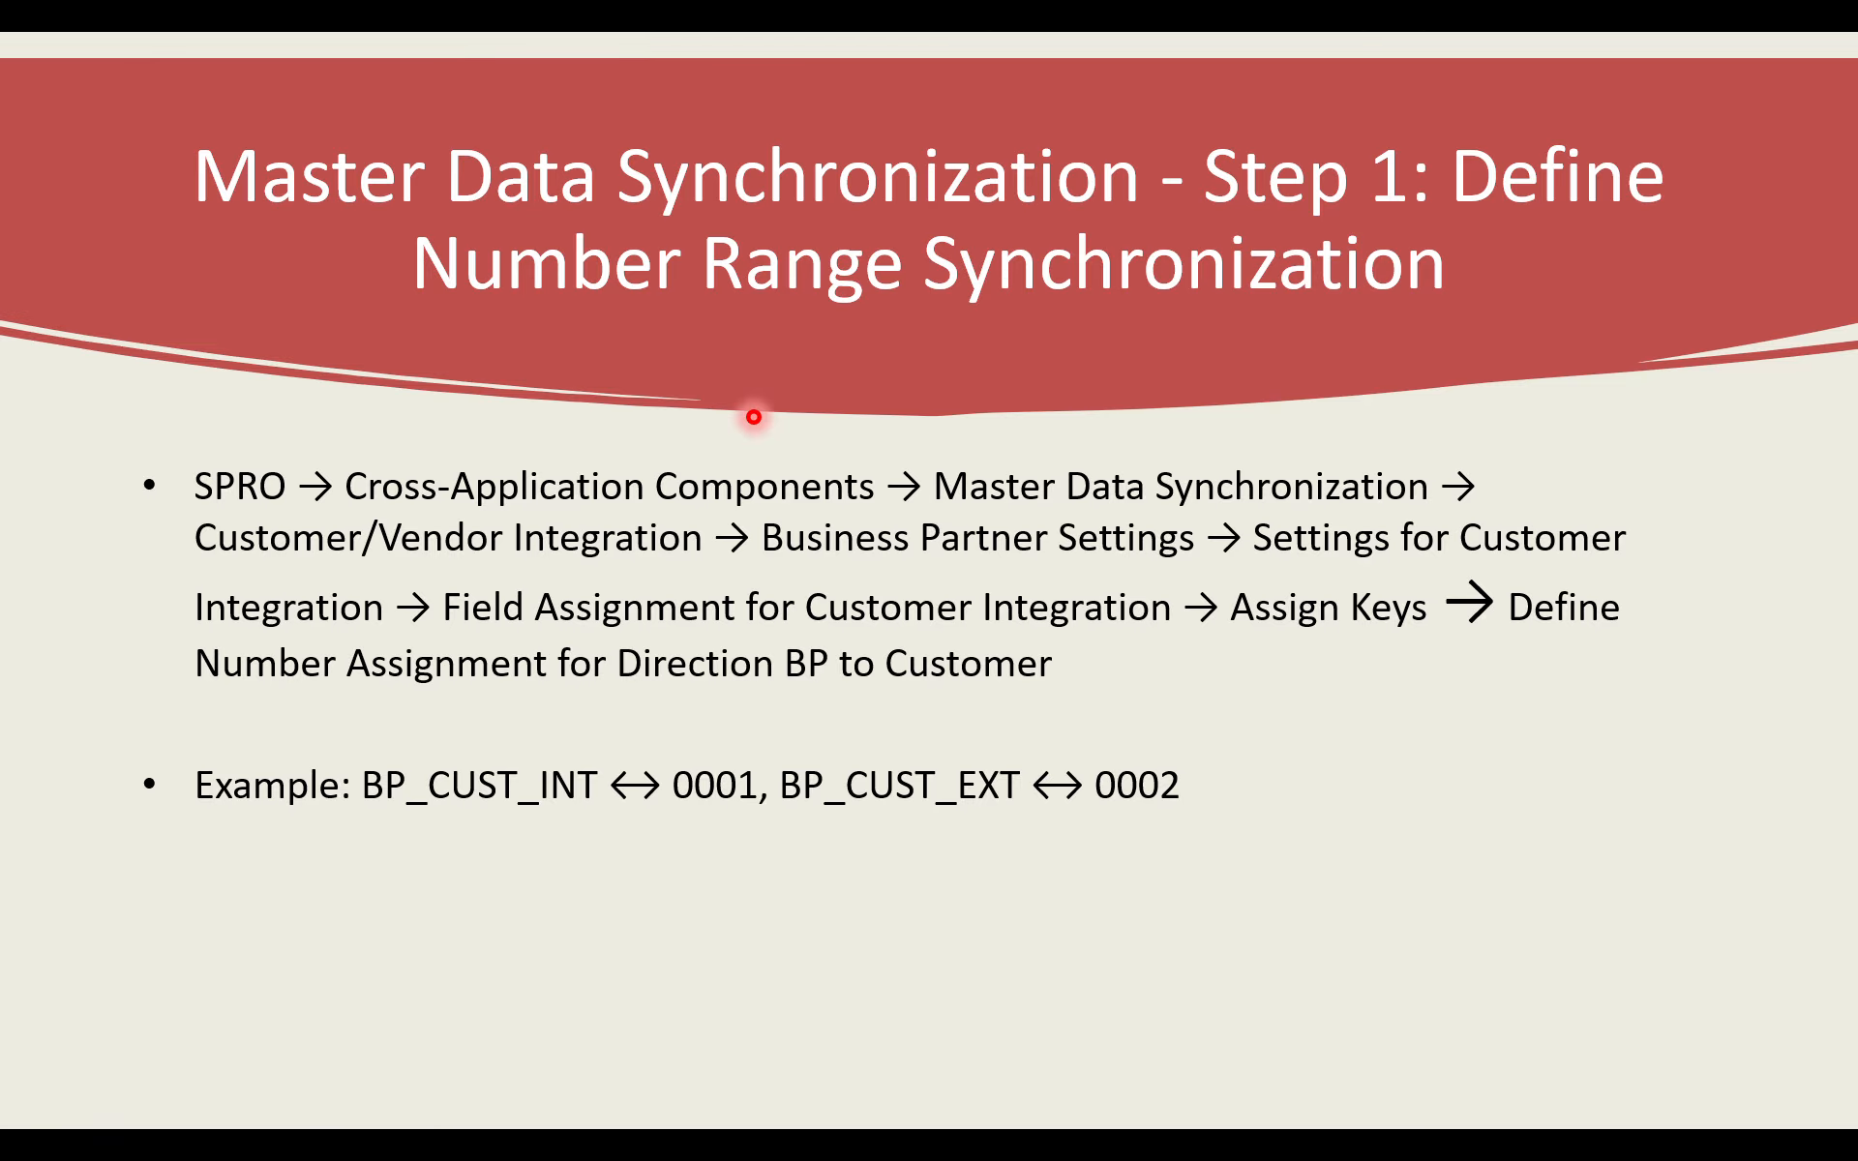
pyautogui.press('Right')
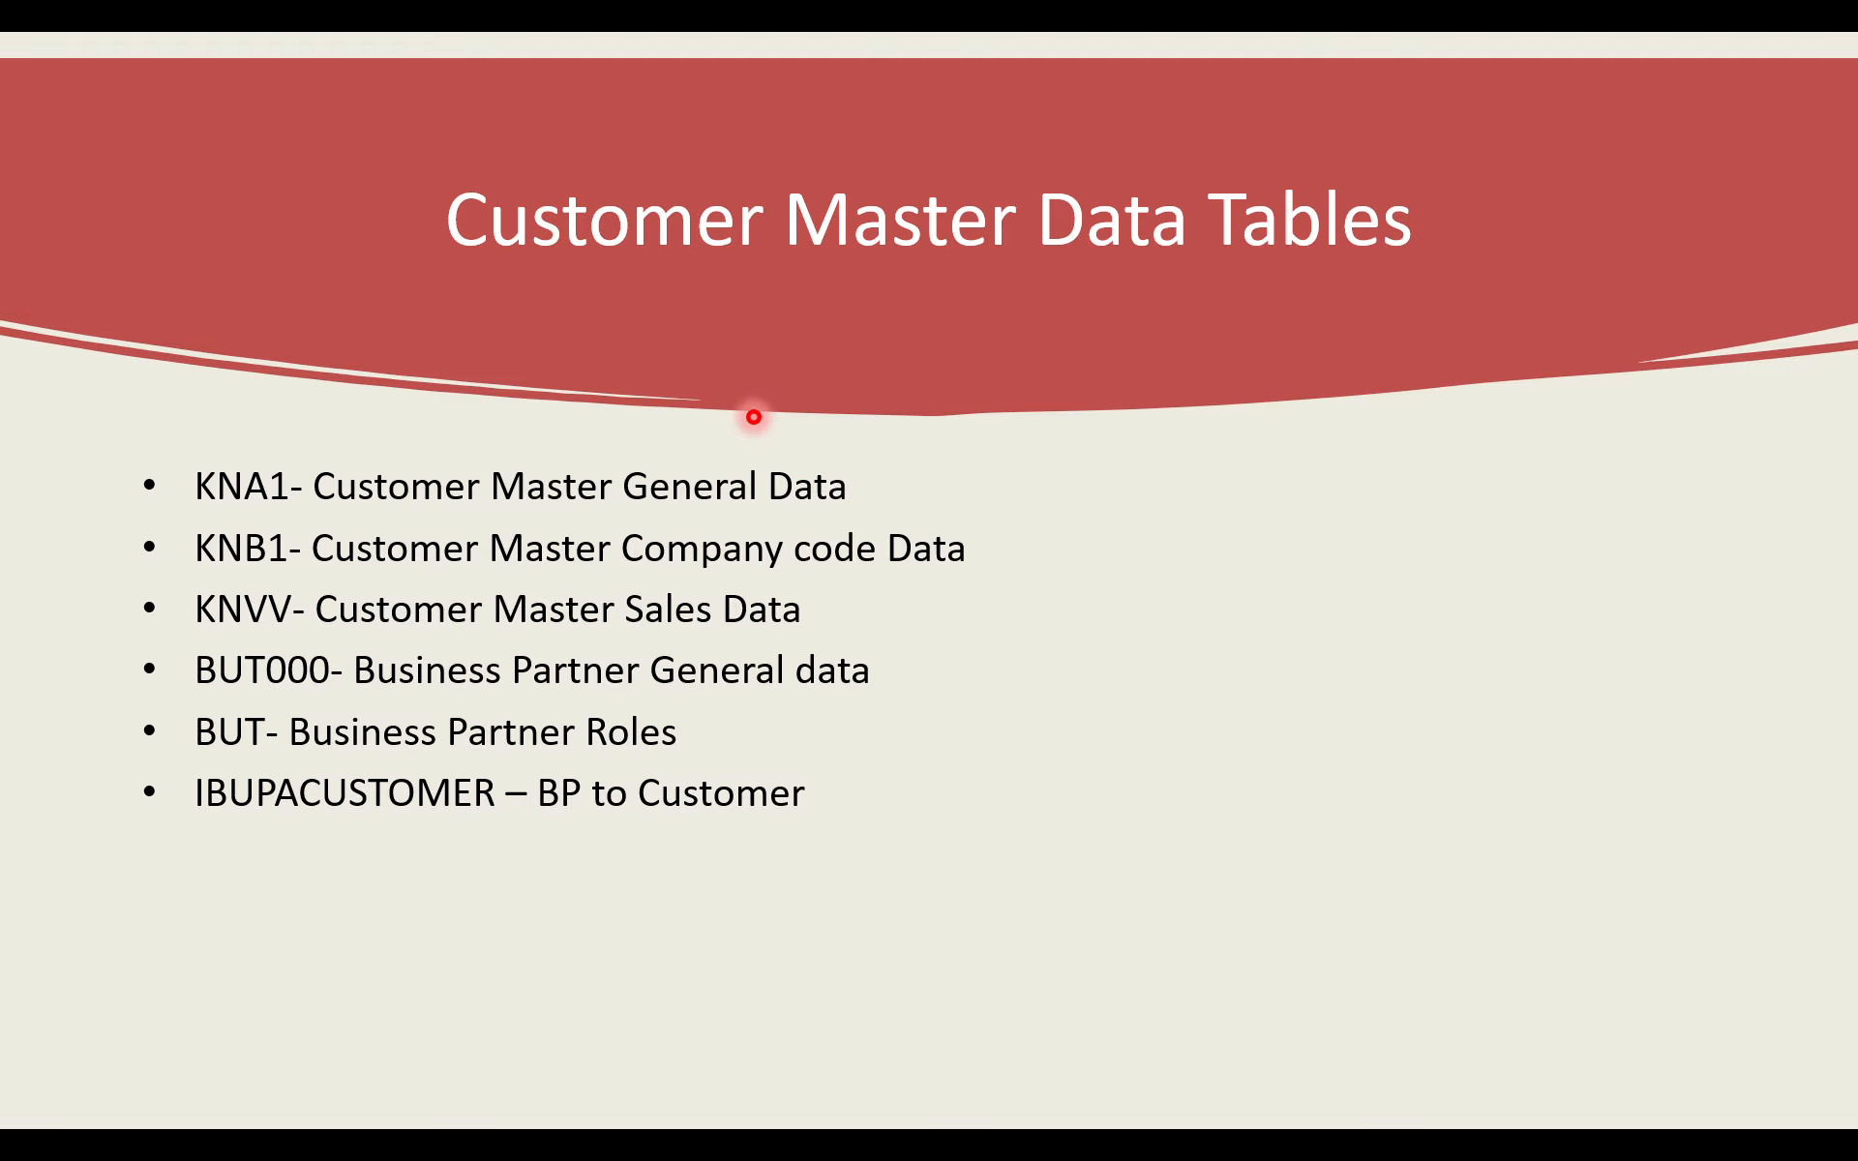